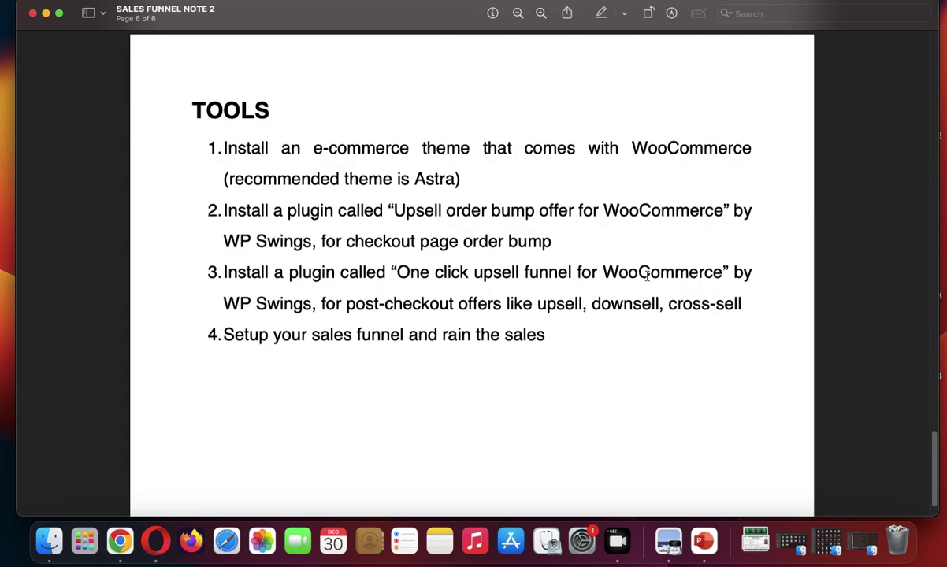
- Switch from the sales funnel notes to the WordPress dashboard in the browser and look over the admin sections
{"action": "scroll", "coordinate": [517, 242], "scroll_direction": "up", "scroll_amount": 1}
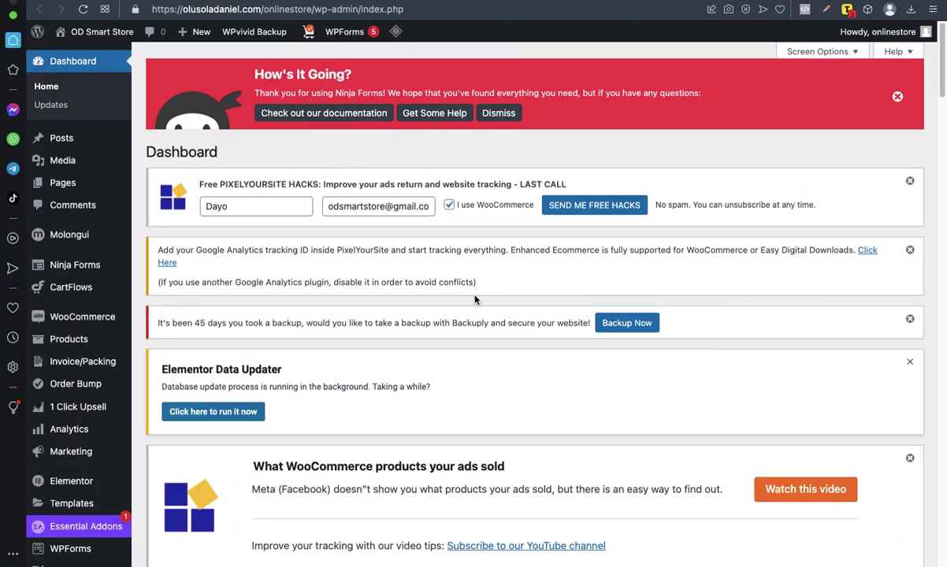
{"action": "scroll", "coordinate": [382, 281], "scroll_direction": "down", "scroll_amount": 5}
{"action": "scroll", "coordinate": [382, 280], "scroll_direction": "up", "scroll_amount": 5}
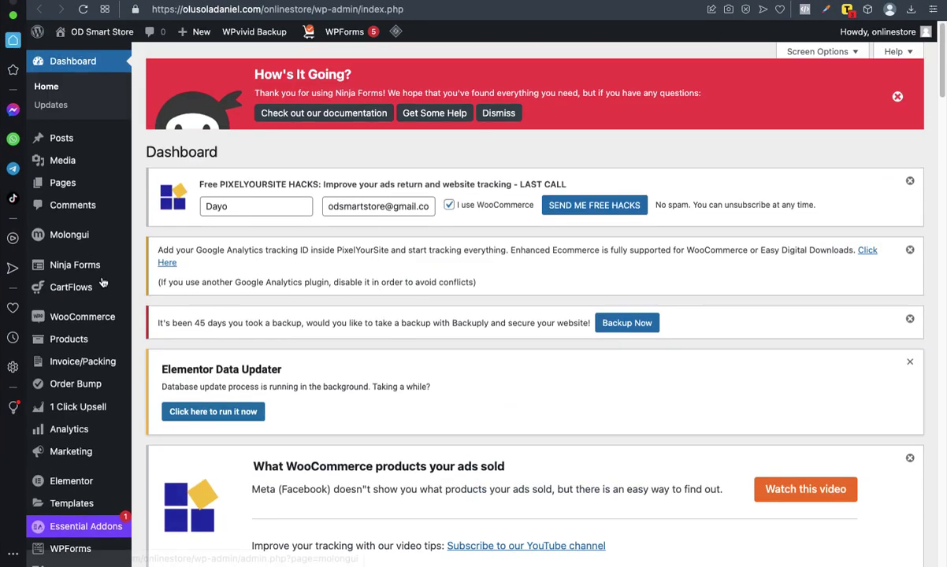
{"action": "scroll", "coordinate": [87, 359], "scroll_direction": "down", "scroll_amount": 2}
{"action": "scroll", "coordinate": [98, 359], "scroll_direction": "up", "scroll_amount": 3}
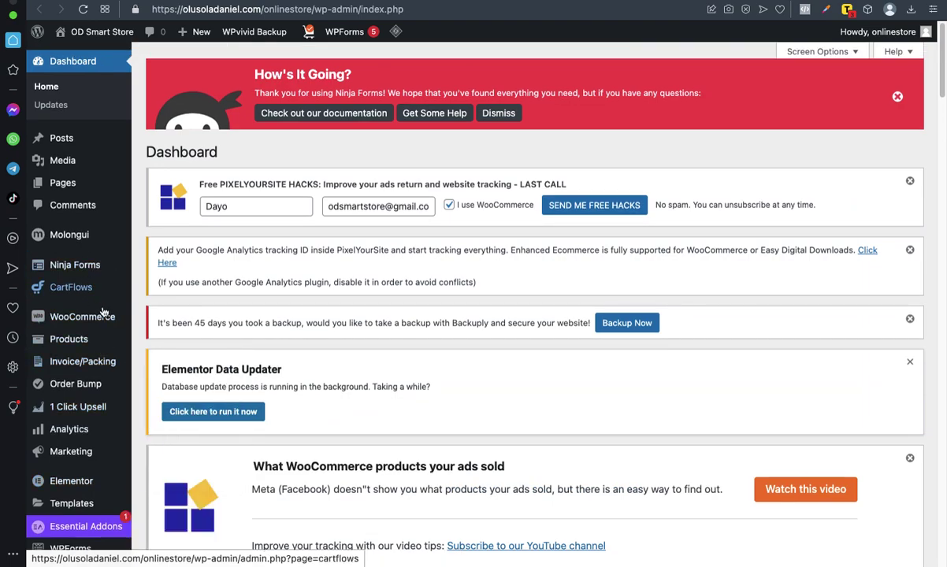
{"action": "mouse_move", "coordinate": [87, 281]}
{"action": "scroll", "coordinate": [85, 284], "scroll_direction": "down", "scroll_amount": 6}
{"action": "scroll", "coordinate": [85, 286], "scroll_direction": "up", "scroll_amount": 6}
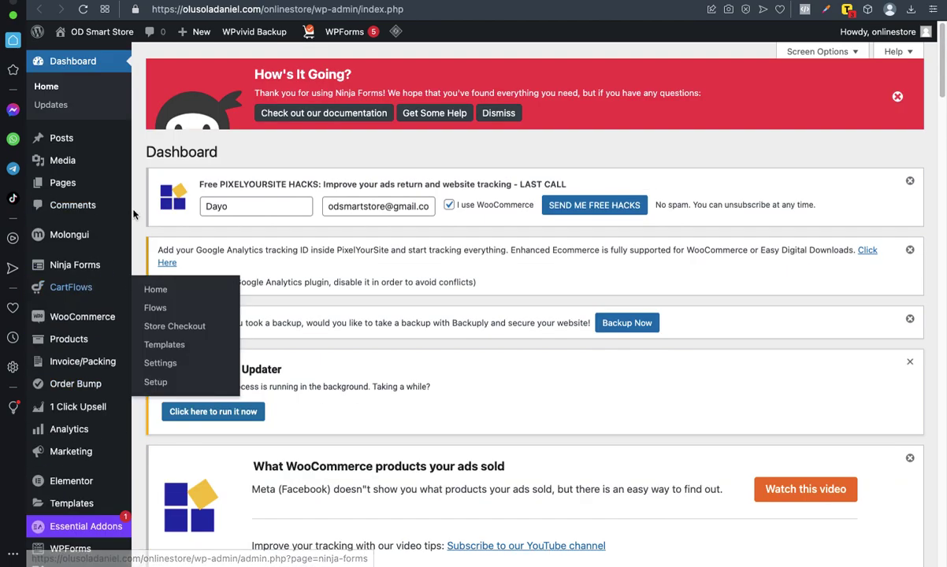
{"action": "scroll", "coordinate": [104, 253], "scroll_direction": "down", "scroll_amount": 3}
{"action": "scroll", "coordinate": [102, 246], "scroll_direction": "up", "scroll_amount": 3}
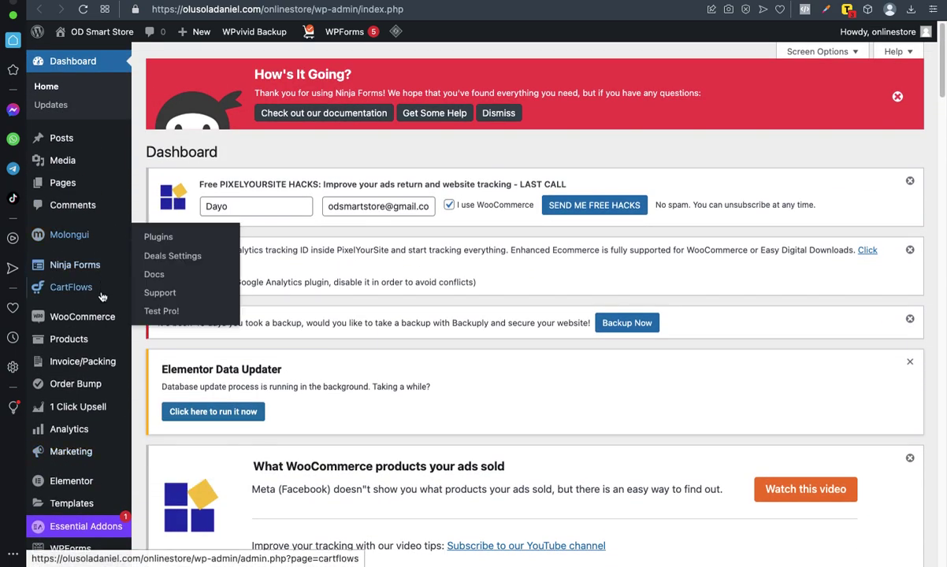
{"action": "mouse_move", "coordinate": [97, 266]}
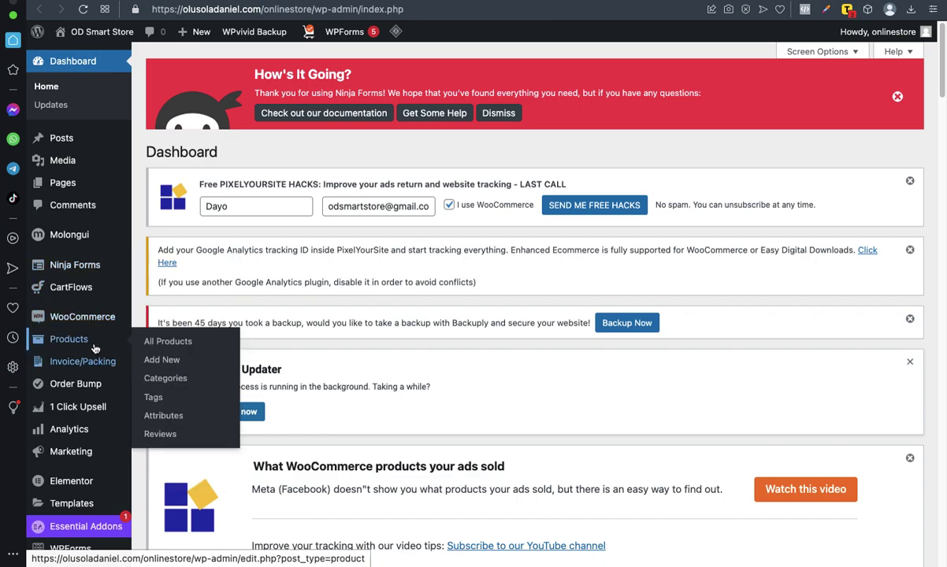
- Open the page for adding new plugins to the WordPress site
{"action": "mouse_move", "coordinate": [93, 361]}
{"action": "scroll", "coordinate": [92, 362], "scroll_direction": "down", "scroll_amount": 1}
{"action": "scroll", "coordinate": [93, 362], "scroll_direction": "down", "scroll_amount": 5}
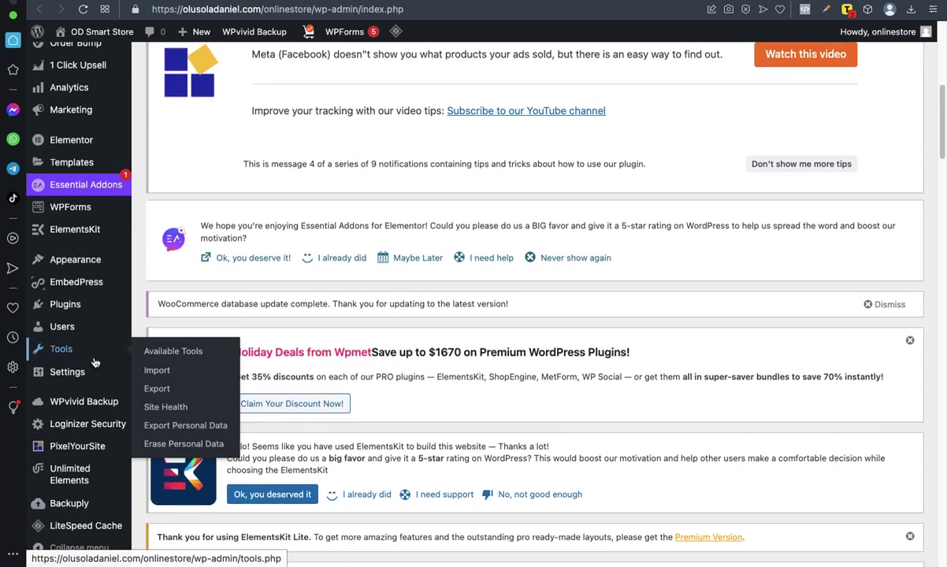
{"action": "mouse_move", "coordinate": [75, 304]}
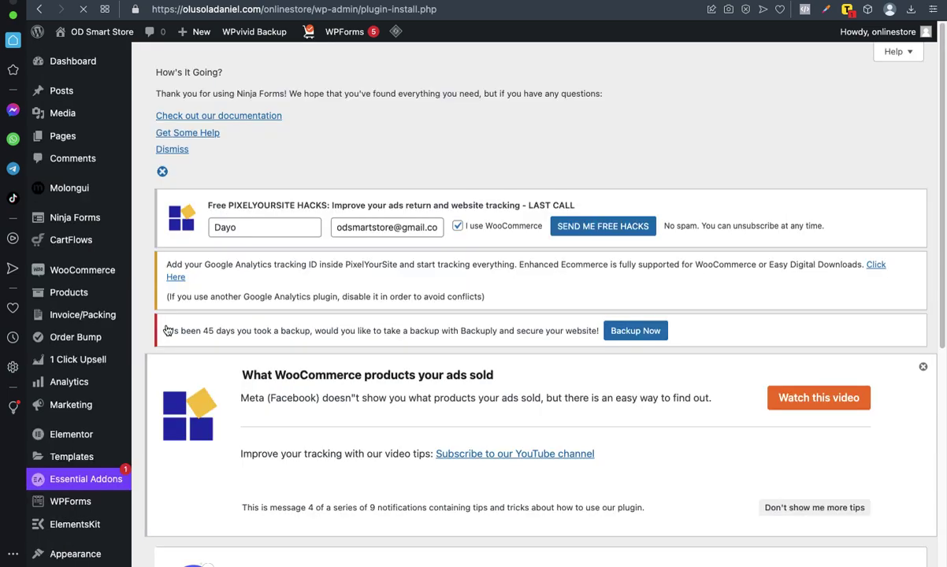
- Search the plugin directory for "woocomm" and look through the results for the WooCommerce plugin
{"action": "scroll", "coordinate": [565, 318], "scroll_direction": "down", "scroll_amount": 8}
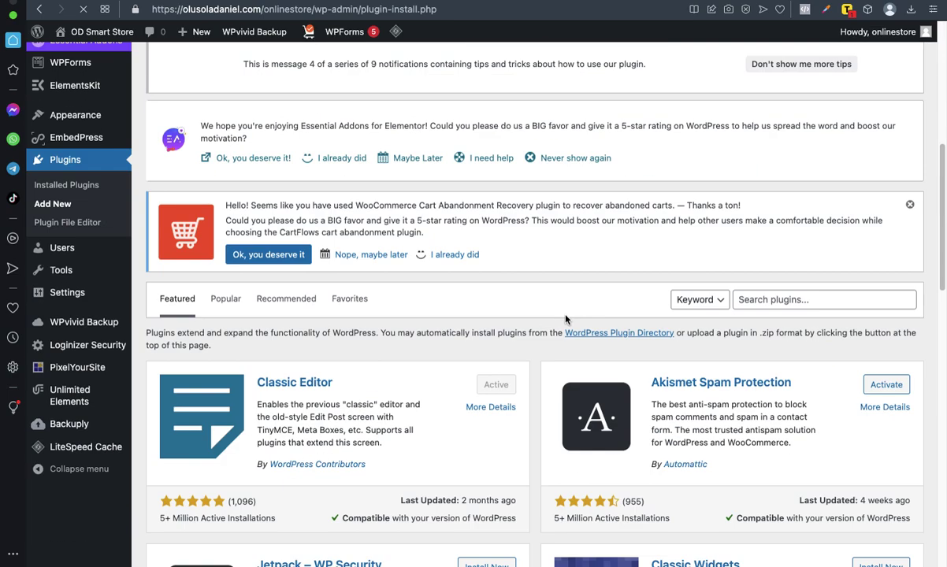
{"action": "scroll", "coordinate": [564, 318], "scroll_direction": "up", "scroll_amount": 5}
{"action": "left_click", "coordinate": [793, 285]}
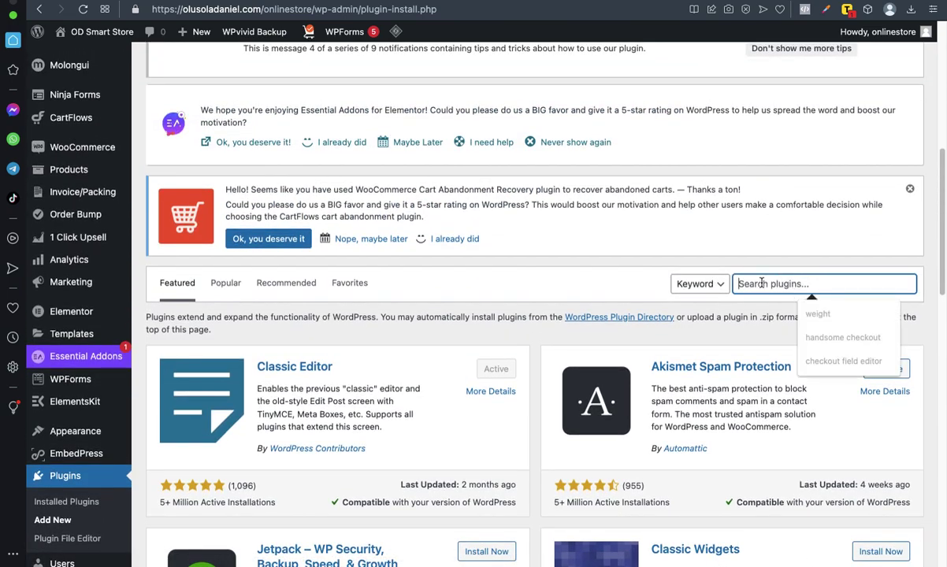
{"action": "type", "text": "wo"}
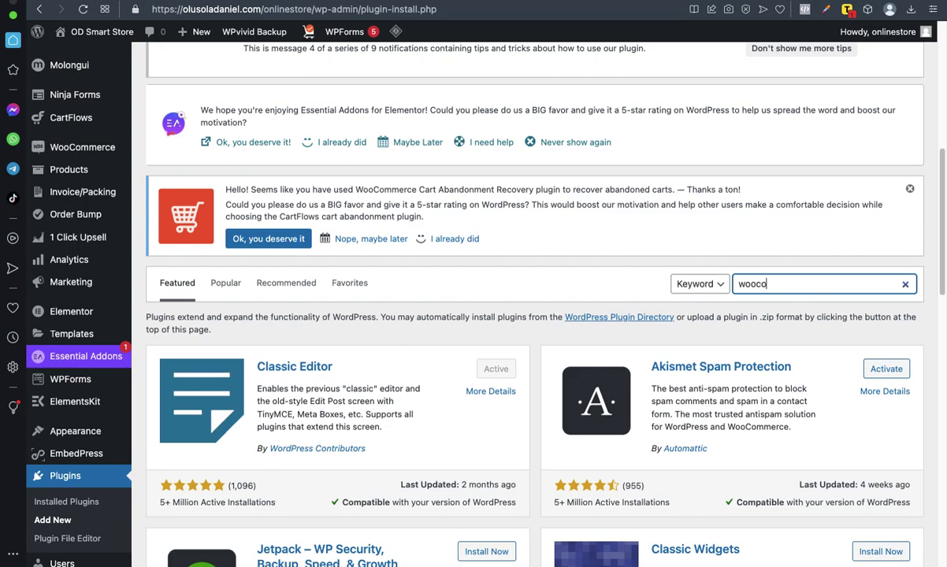
{"action": "type", "text": "ocomm"}
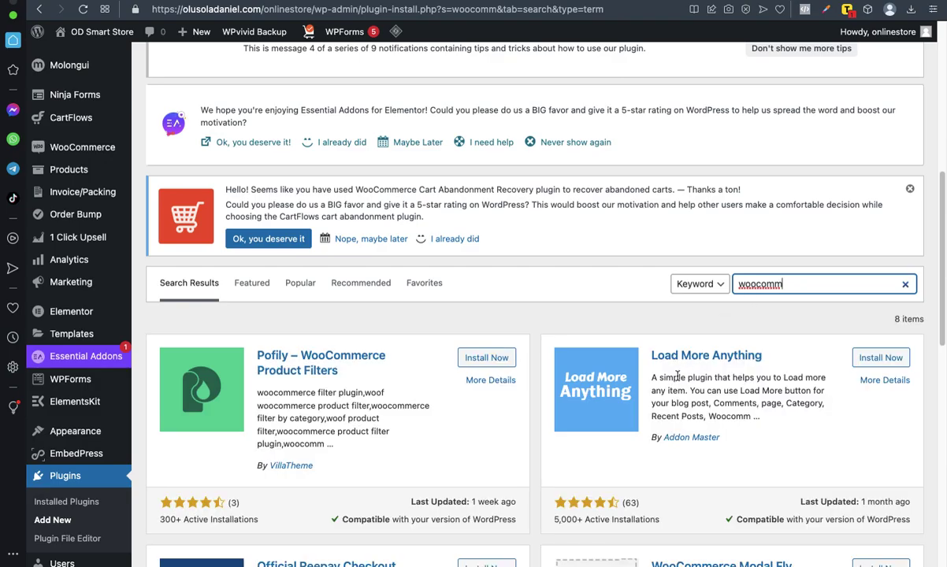
{"action": "scroll", "coordinate": [677, 381], "scroll_direction": "down", "scroll_amount": 5}
{"action": "scroll", "coordinate": [677, 380], "scroll_direction": "down", "scroll_amount": 2}
{"action": "scroll", "coordinate": [677, 381], "scroll_direction": "up", "scroll_amount": 15}
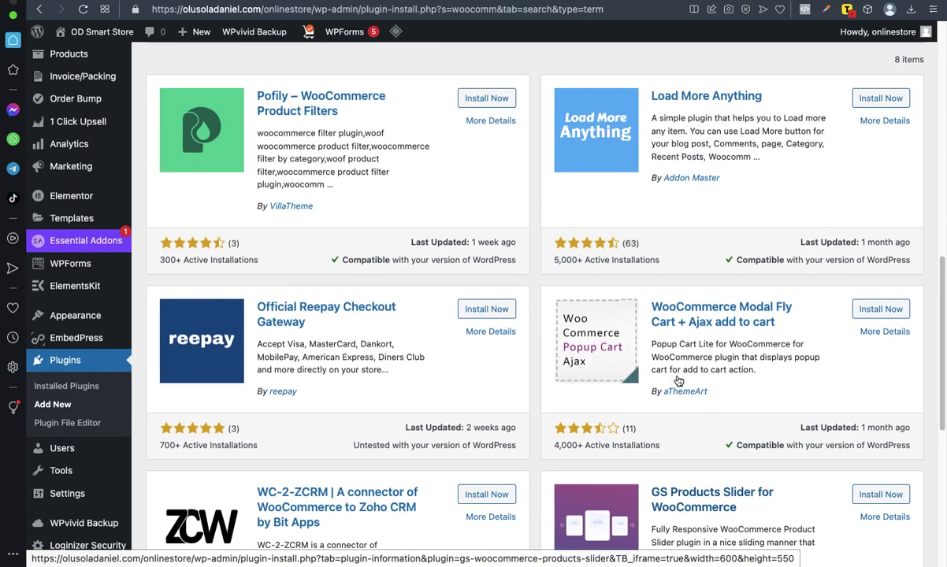
- Search the plugins for "woo commerce" and go through the results to find the main WooCommerce plugin
{"action": "scroll", "coordinate": [678, 380], "scroll_direction": "down", "scroll_amount": 5}
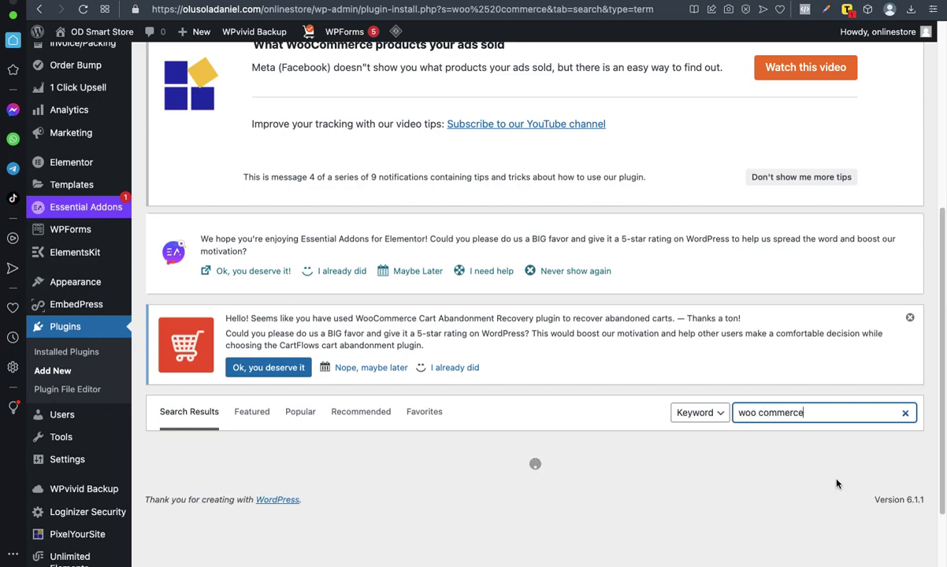
{"action": "scroll", "coordinate": [712, 456], "scroll_direction": "up", "scroll_amount": 3}
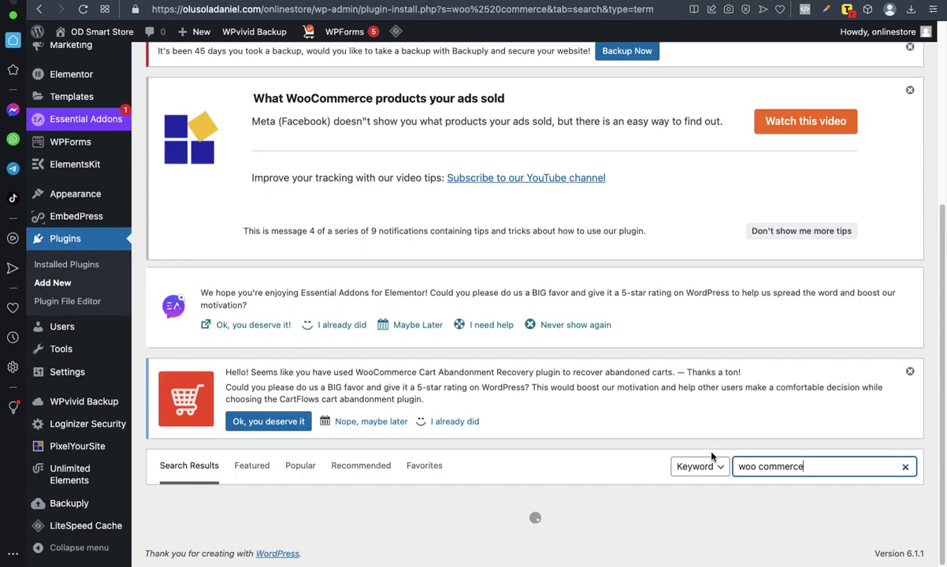
{"action": "scroll", "coordinate": [712, 455], "scroll_direction": "down", "scroll_amount": 4}
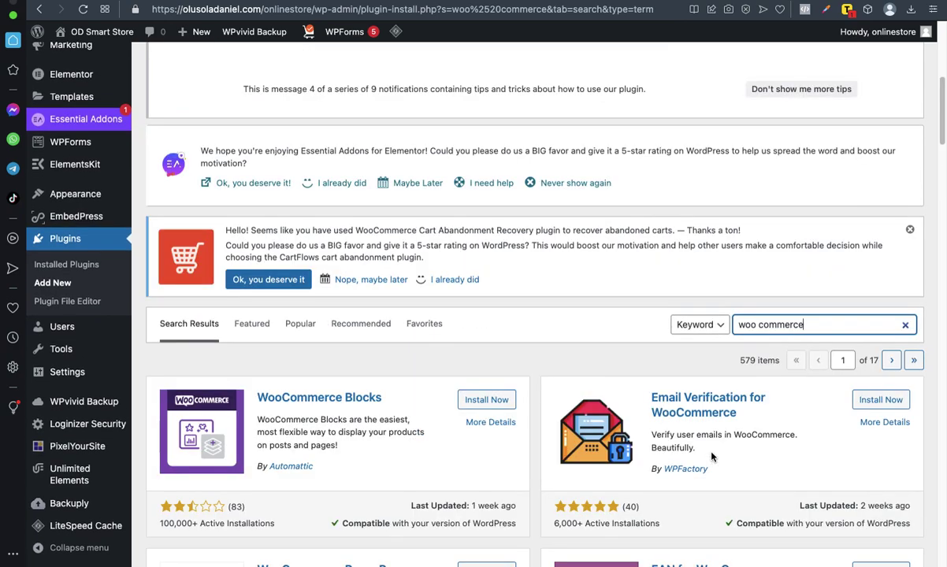
{"action": "scroll", "coordinate": [712, 457], "scroll_direction": "down", "scroll_amount": 10}
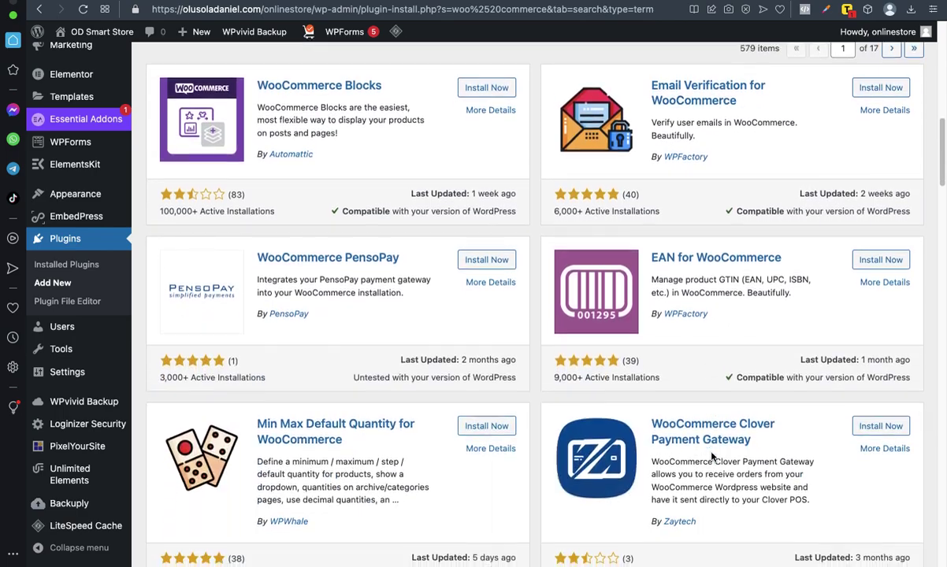
{"action": "scroll", "coordinate": [711, 456], "scroll_direction": "down", "scroll_amount": 15}
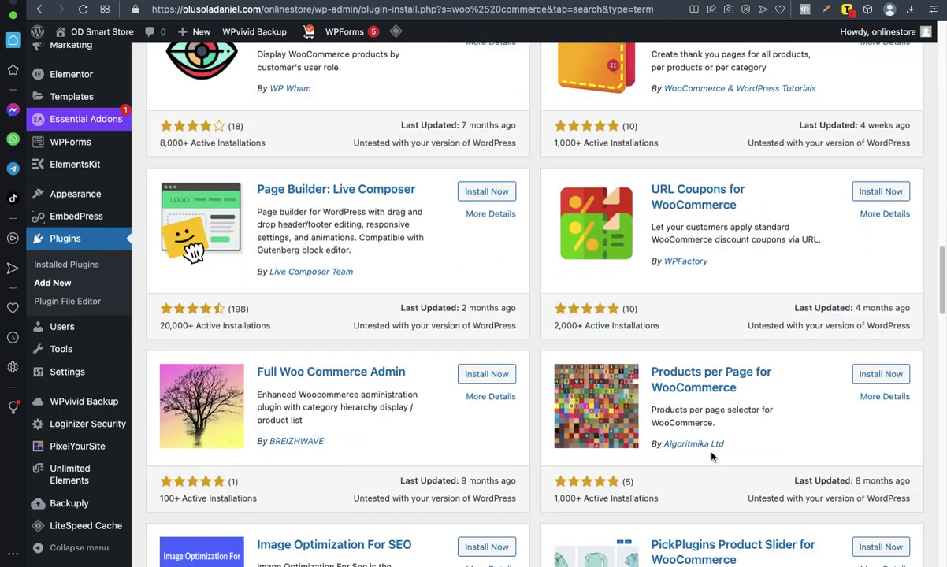
{"action": "scroll", "coordinate": [712, 456], "scroll_direction": "down", "scroll_amount": 10}
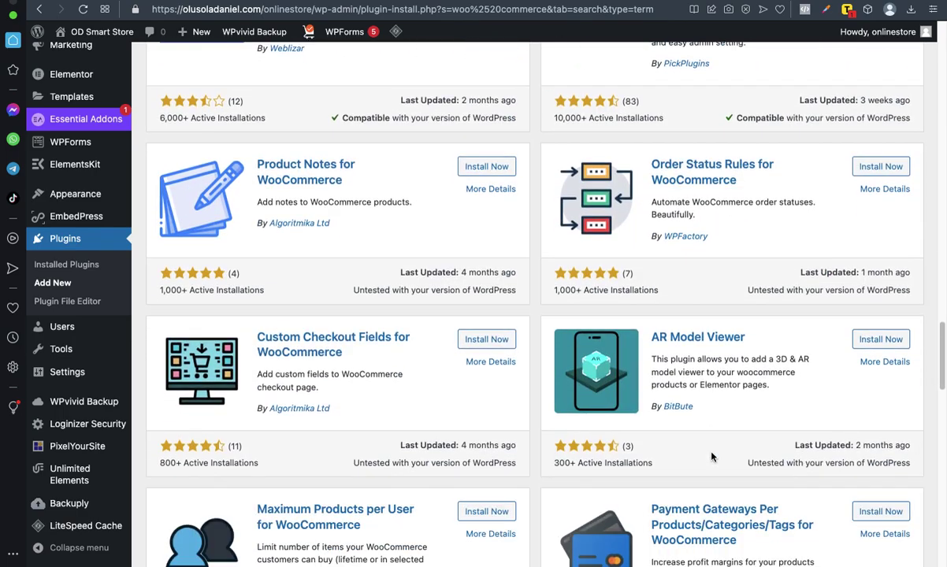
{"action": "scroll", "coordinate": [712, 457], "scroll_direction": "down", "scroll_amount": 6}
{"action": "scroll", "coordinate": [711, 457], "scroll_direction": "up", "scroll_amount": 20}
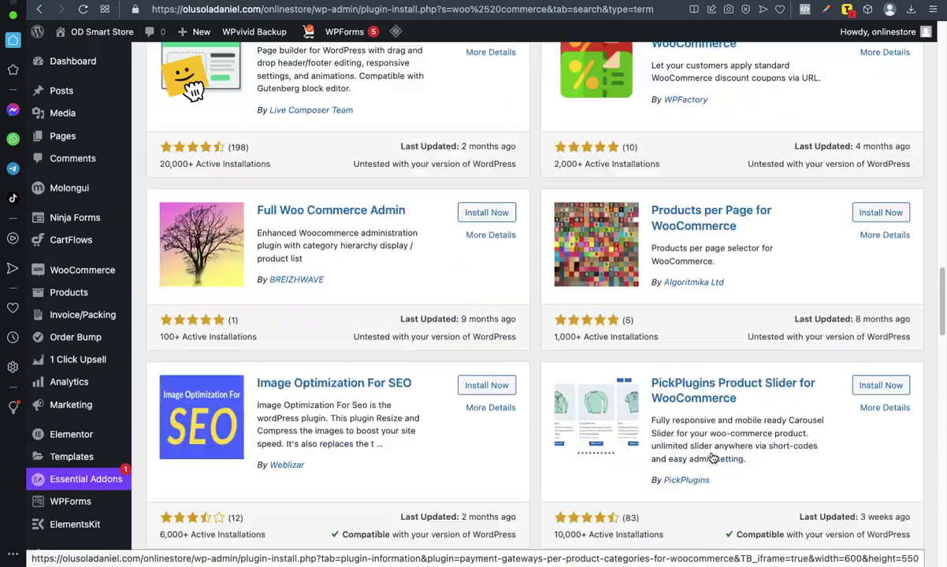
{"action": "scroll", "coordinate": [712, 457], "scroll_direction": "up", "scroll_amount": 15}
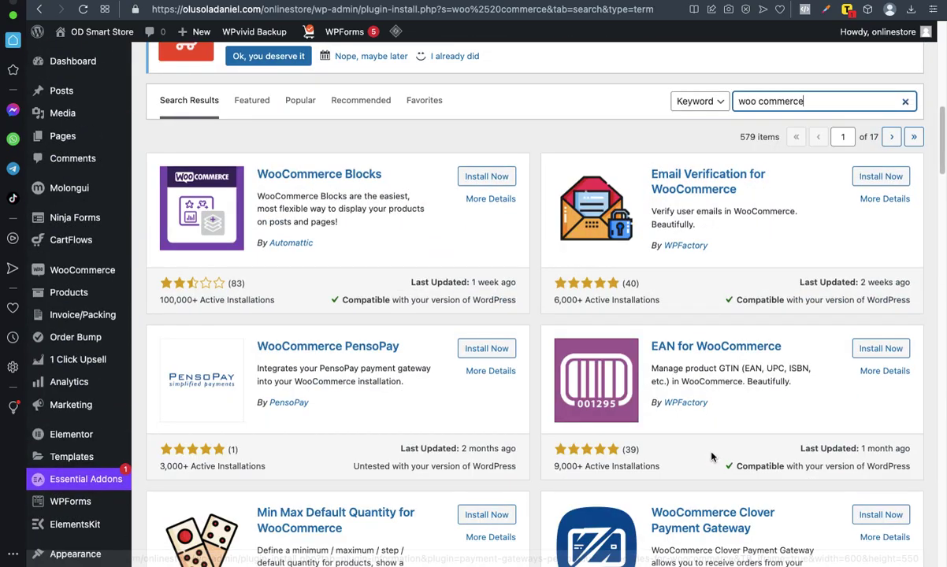
{"action": "scroll", "coordinate": [711, 457], "scroll_direction": "up", "scroll_amount": 2}
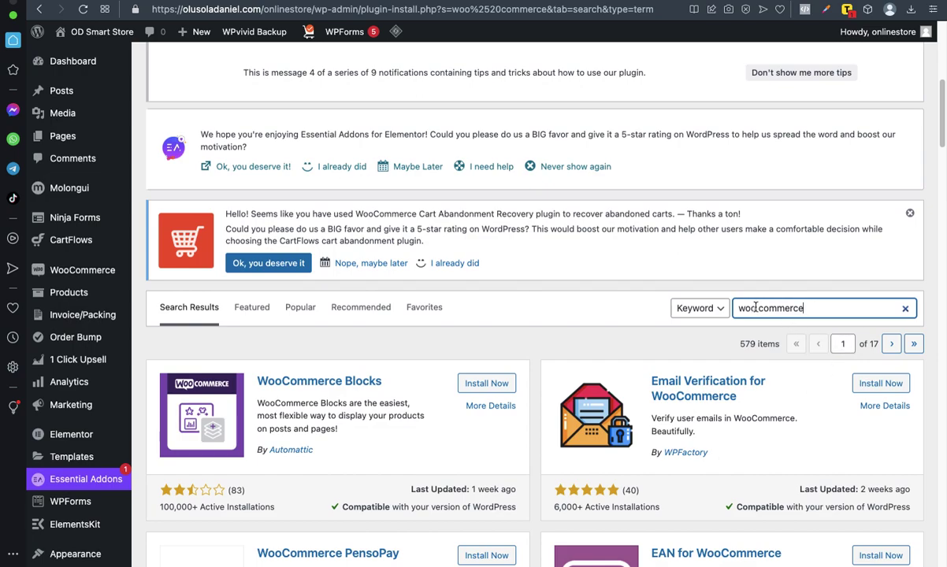
- Correct the plugin search to "woocommerce", check the WooCommerce plugin's installation status, and clear the search
{"action": "left_click", "coordinate": [759, 309]}
{"action": "key", "text": "BackSpace"}
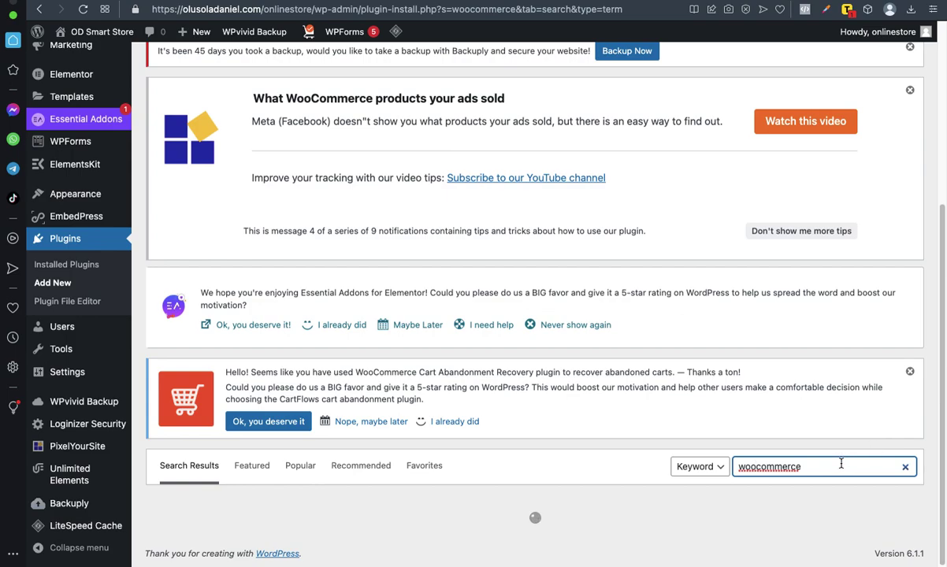
{"action": "scroll", "coordinate": [840, 464], "scroll_direction": "down", "scroll_amount": 5}
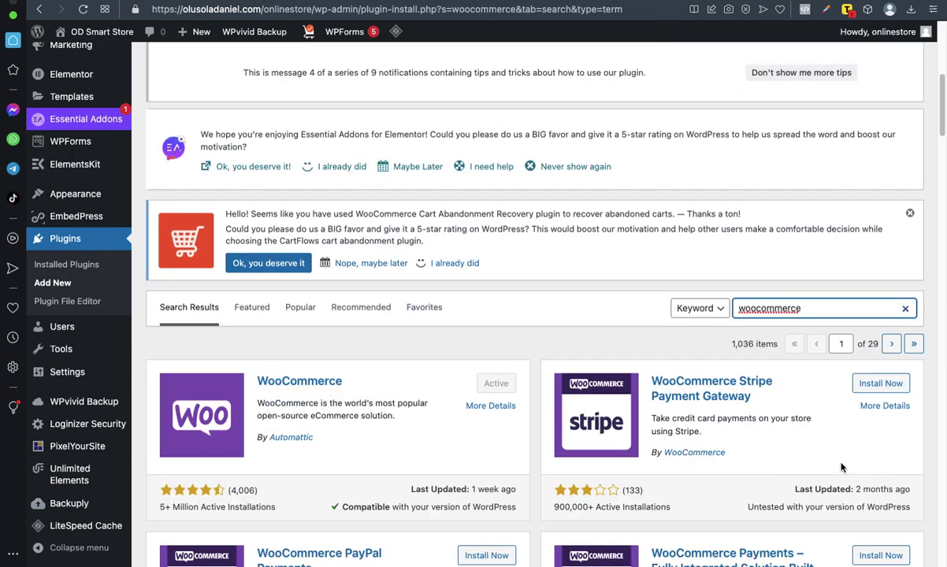
{"action": "scroll", "coordinate": [841, 464], "scroll_direction": "down", "scroll_amount": 3}
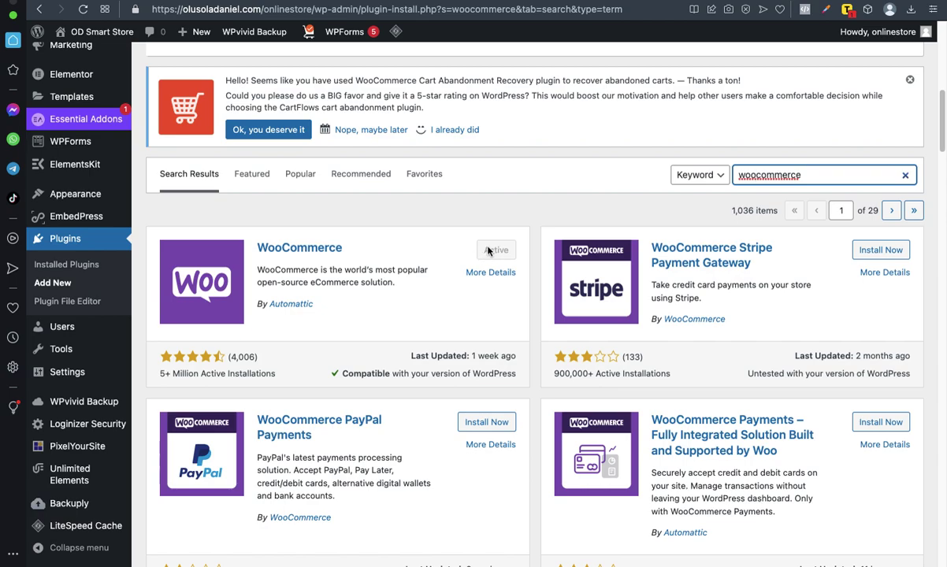
{"action": "left_click", "coordinate": [906, 176]}
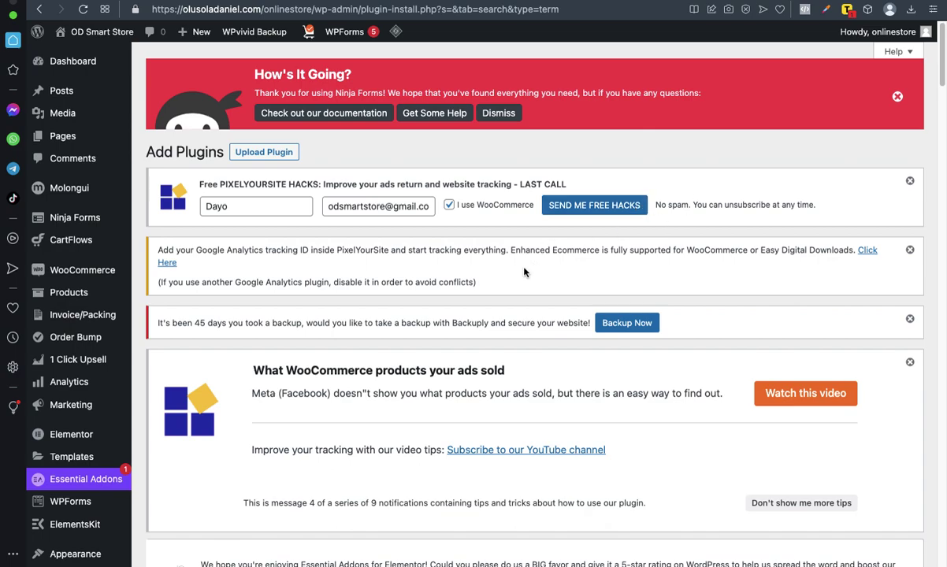
{"action": "scroll", "coordinate": [494, 291], "scroll_direction": "down", "scroll_amount": 3}
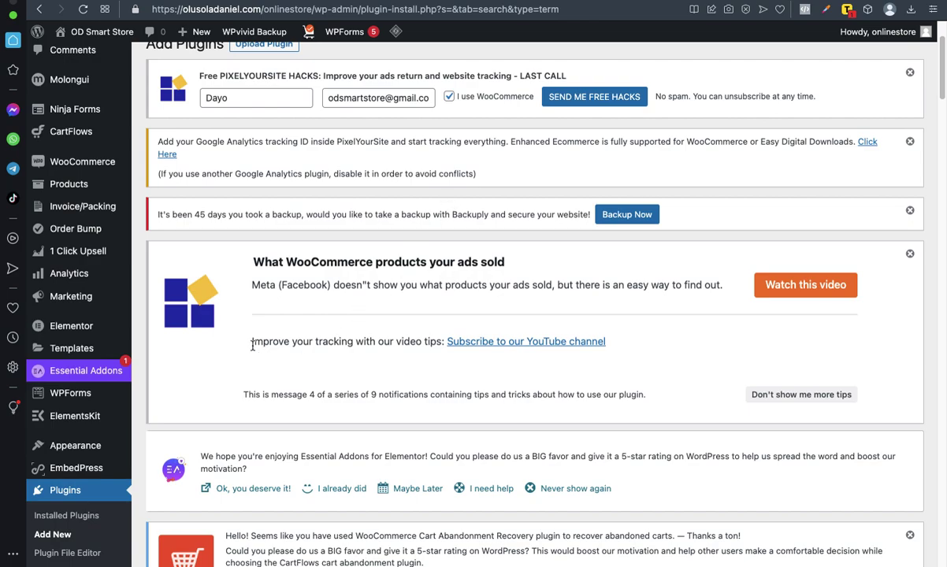
{"action": "scroll", "coordinate": [251, 344], "scroll_direction": "down", "scroll_amount": 6}
{"action": "scroll", "coordinate": [251, 344], "scroll_direction": "up", "scroll_amount": 10}
{"action": "scroll", "coordinate": [252, 347], "scroll_direction": "down", "scroll_amount": 7}
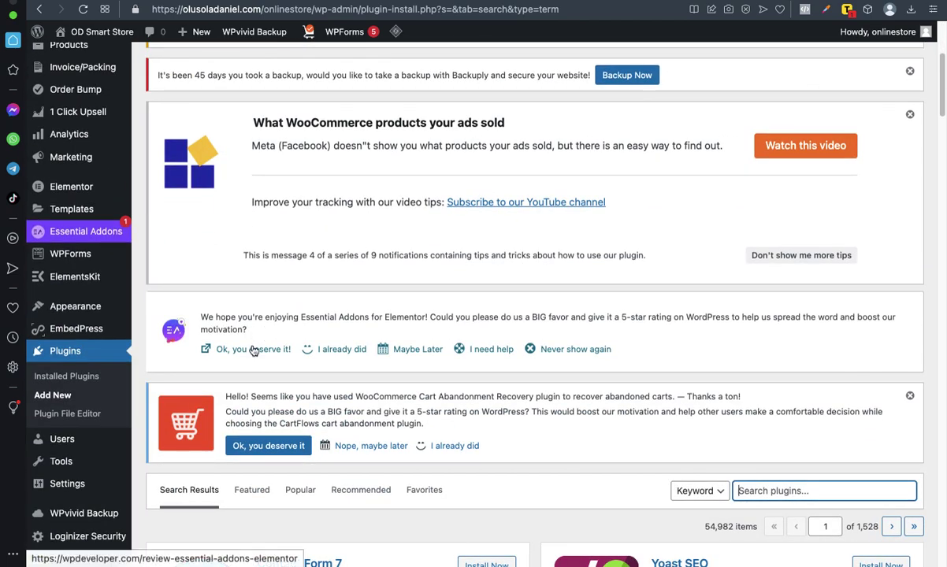
{"action": "scroll", "coordinate": [339, 291], "scroll_direction": "down", "scroll_amount": 1}
{"action": "scroll", "coordinate": [340, 293], "scroll_direction": "up", "scroll_amount": 1}
{"action": "scroll", "coordinate": [340, 292], "scroll_direction": "down", "scroll_amount": 7}
{"action": "scroll", "coordinate": [339, 292], "scroll_direction": "up", "scroll_amount": 9}
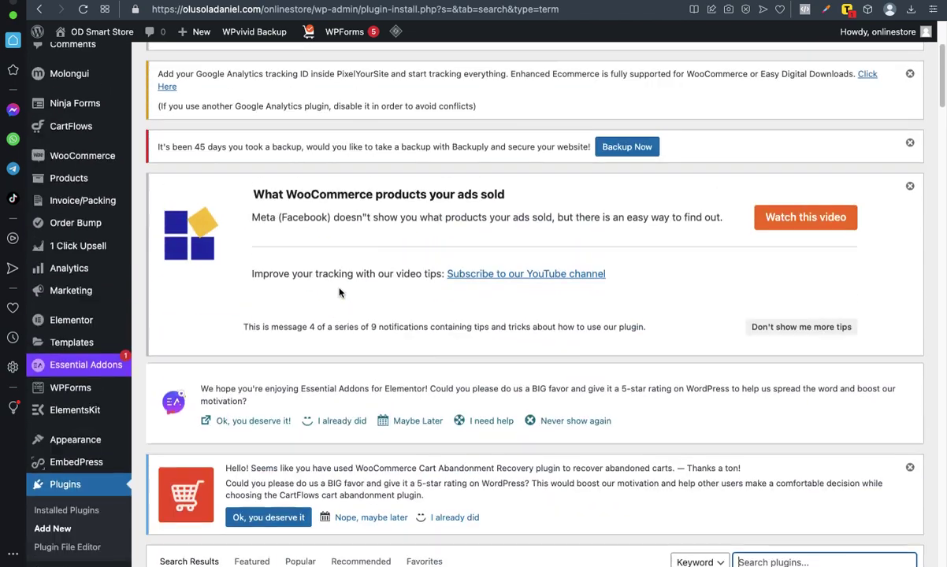
{"action": "scroll", "coordinate": [340, 293], "scroll_direction": "up", "scroll_amount": 1}
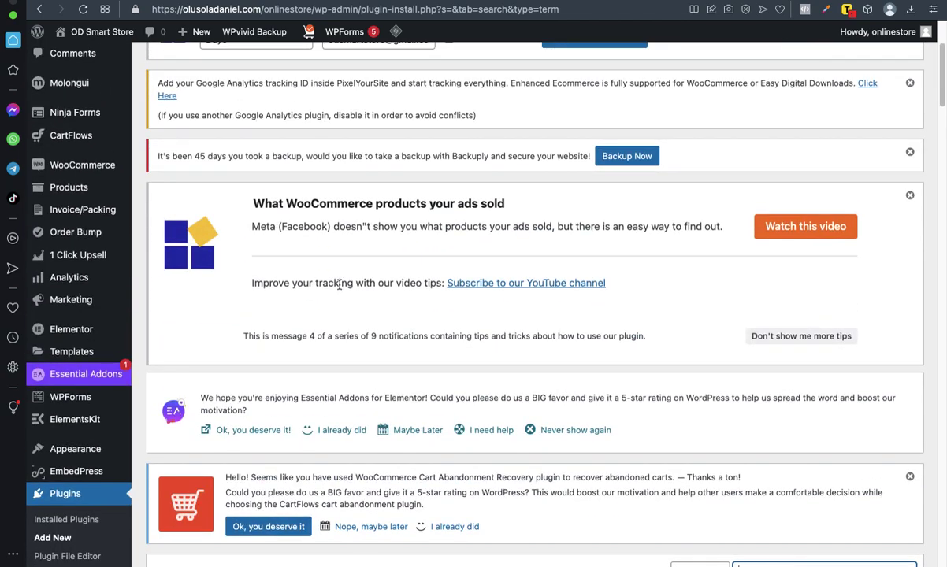
{"action": "scroll", "coordinate": [301, 322], "scroll_direction": "down", "scroll_amount": 5}
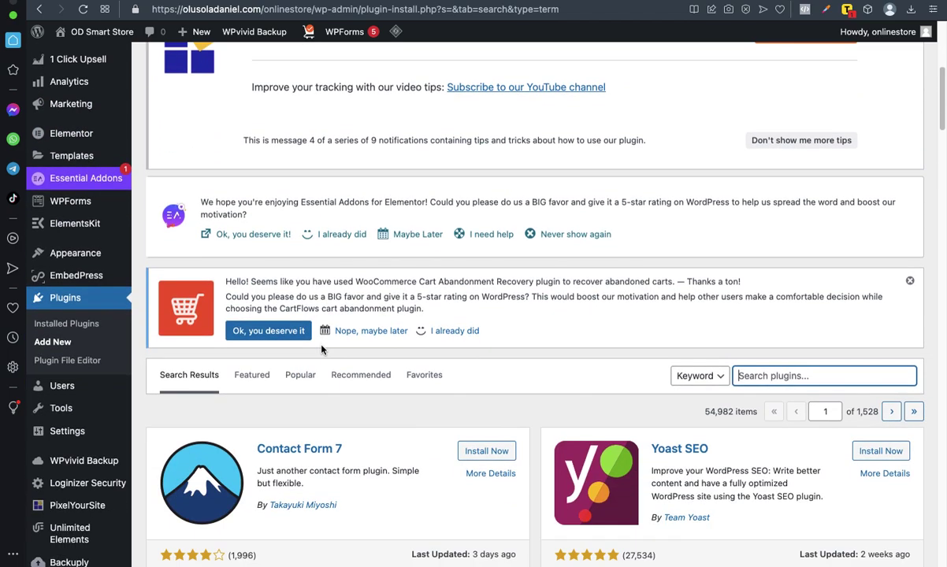
{"action": "scroll", "coordinate": [316, 339], "scroll_direction": "up", "scroll_amount": 3}
{"action": "scroll", "coordinate": [323, 350], "scroll_direction": "up", "scroll_amount": 2}
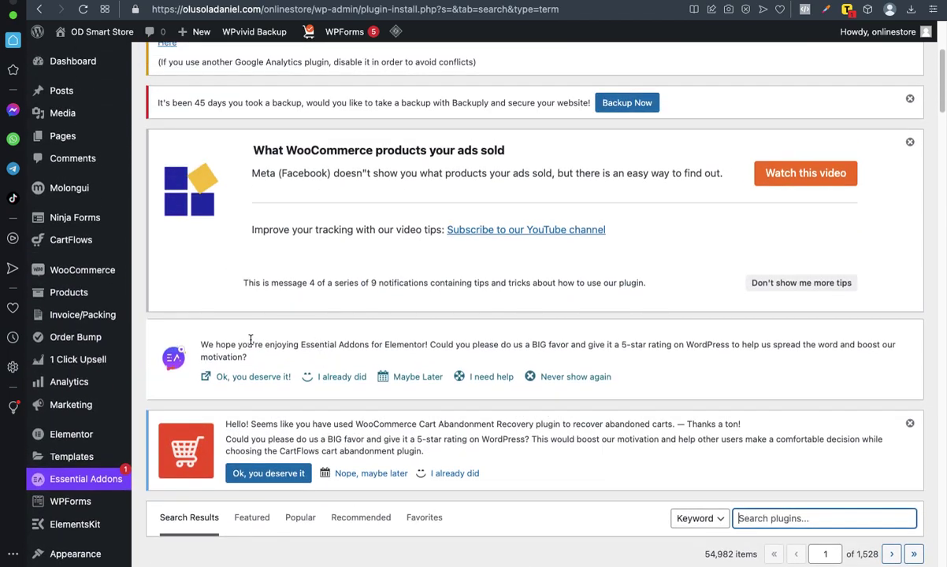
{"action": "scroll", "coordinate": [514, 302], "scroll_direction": "down", "scroll_amount": 5}
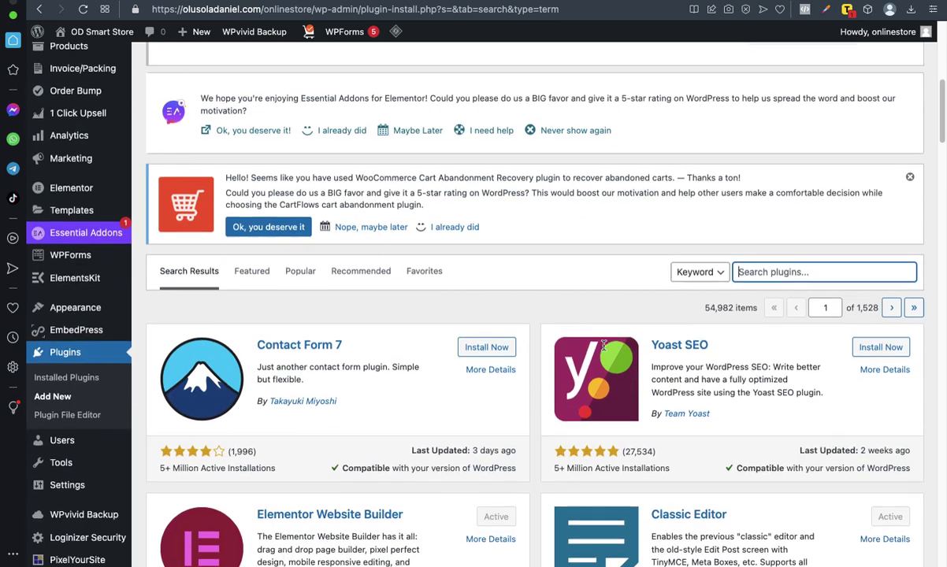
{"action": "left_click", "coordinate": [814, 276]}
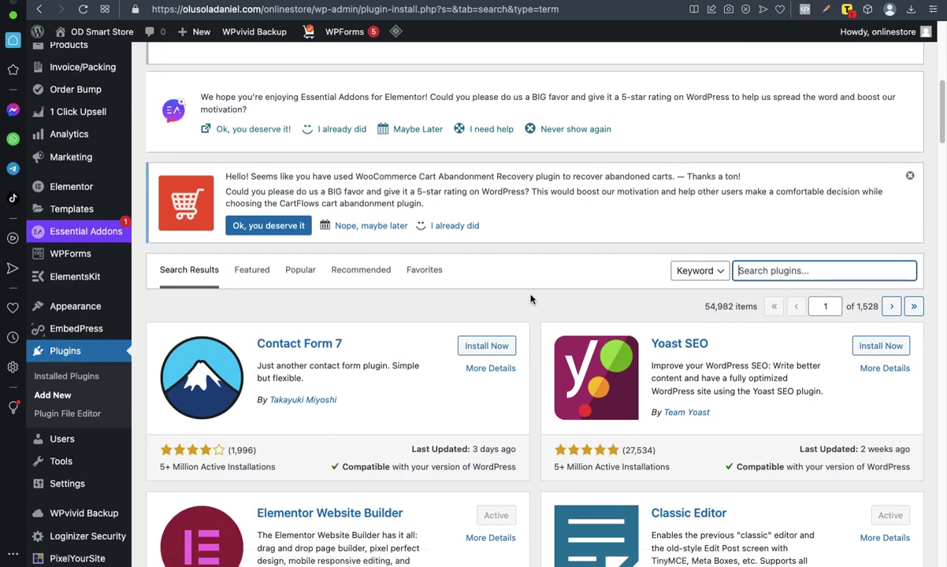
{"action": "scroll", "coordinate": [530, 298], "scroll_direction": "up", "scroll_amount": 5}
{"action": "scroll", "coordinate": [426, 306], "scroll_direction": "down", "scroll_amount": 3}
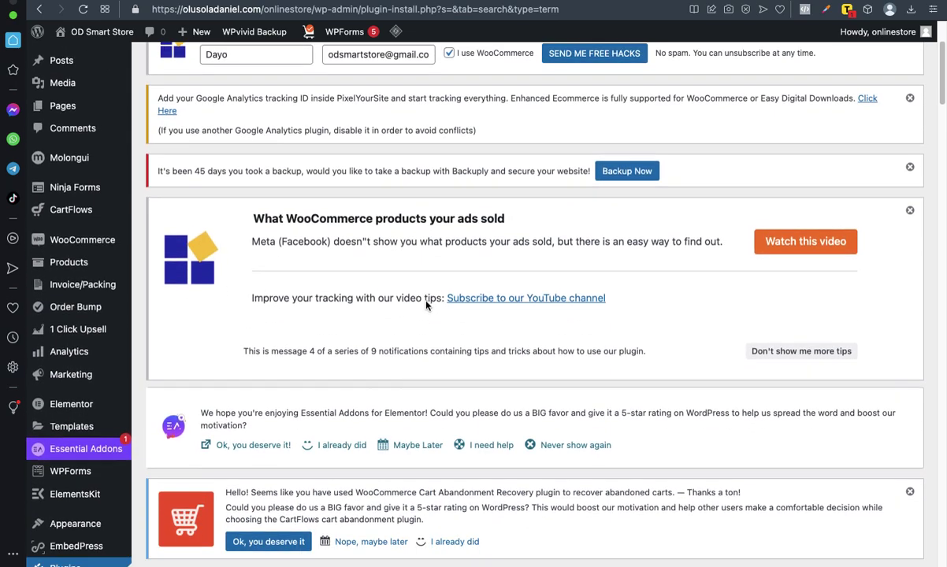
{"action": "scroll", "coordinate": [426, 306], "scroll_direction": "up", "scroll_amount": 3}
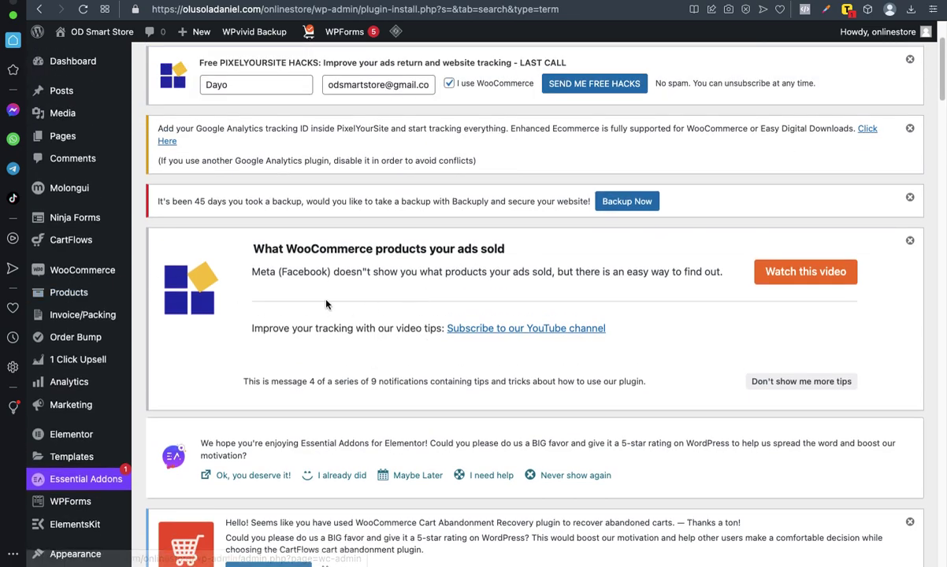
{"action": "scroll", "coordinate": [827, 412], "scroll_direction": "down", "scroll_amount": 3}
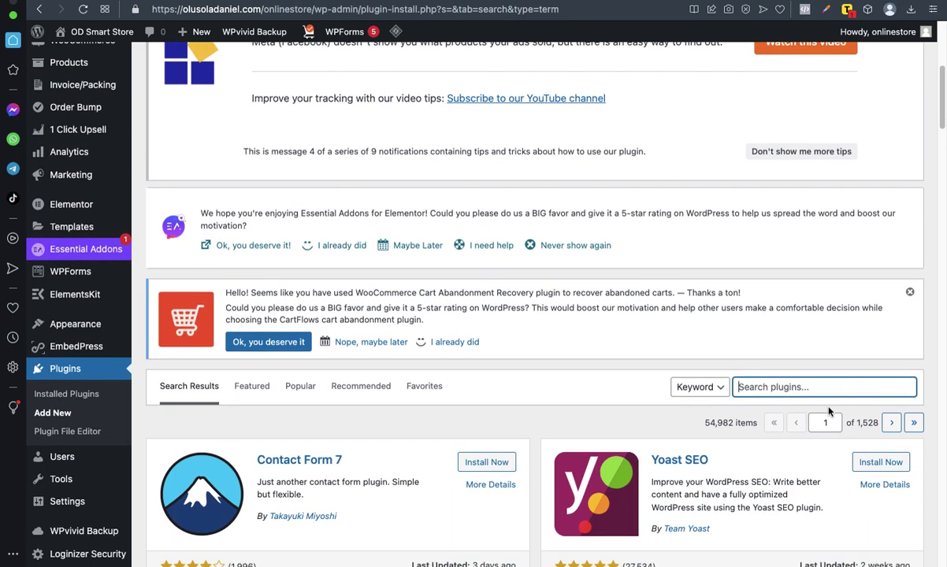
{"action": "scroll", "coordinate": [651, 385], "scroll_direction": "up", "scroll_amount": 3}
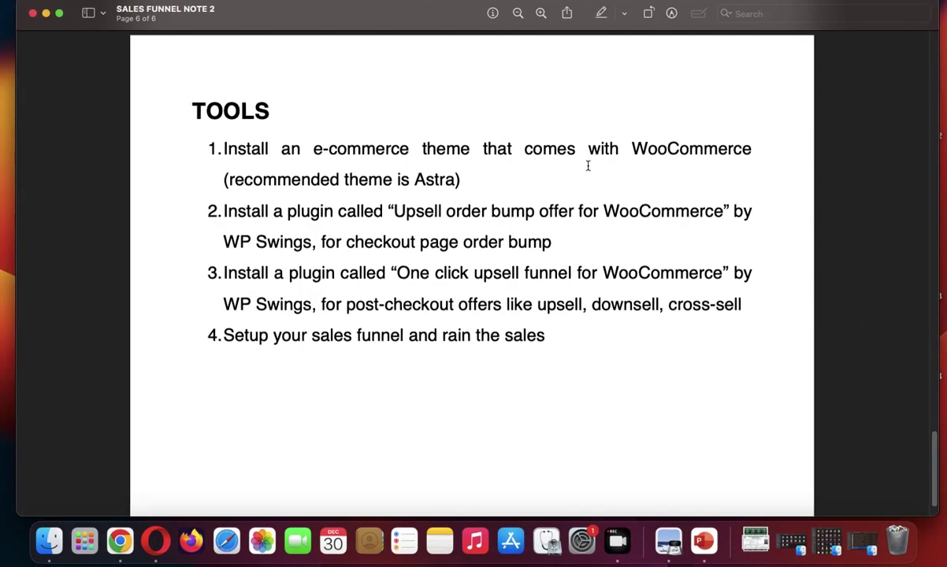
- Copy "Upsell order bump offer for WooCommerce" from the SALES FUNNEL NOTE 2 document and search the WordPress plugin directory for it
{"action": "left_click_drag", "start_coordinate": [397, 206], "coordinate": [723, 210]}
{"action": "key", "text": "ctrl+c"}
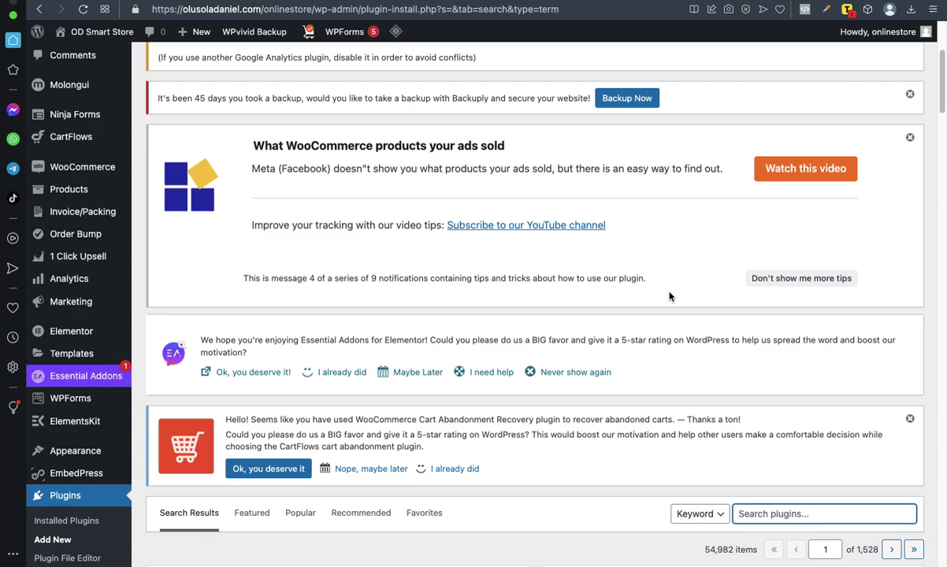
{"action": "scroll", "coordinate": [670, 296], "scroll_direction": "down", "scroll_amount": 8}
{"action": "left_click", "coordinate": [788, 148]}
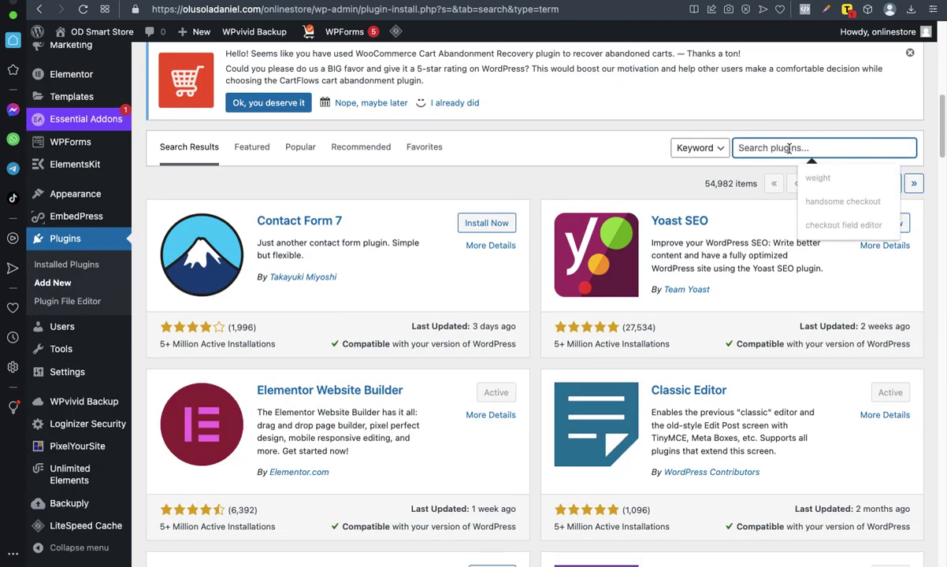
{"action": "key", "text": "ctrl+v"}
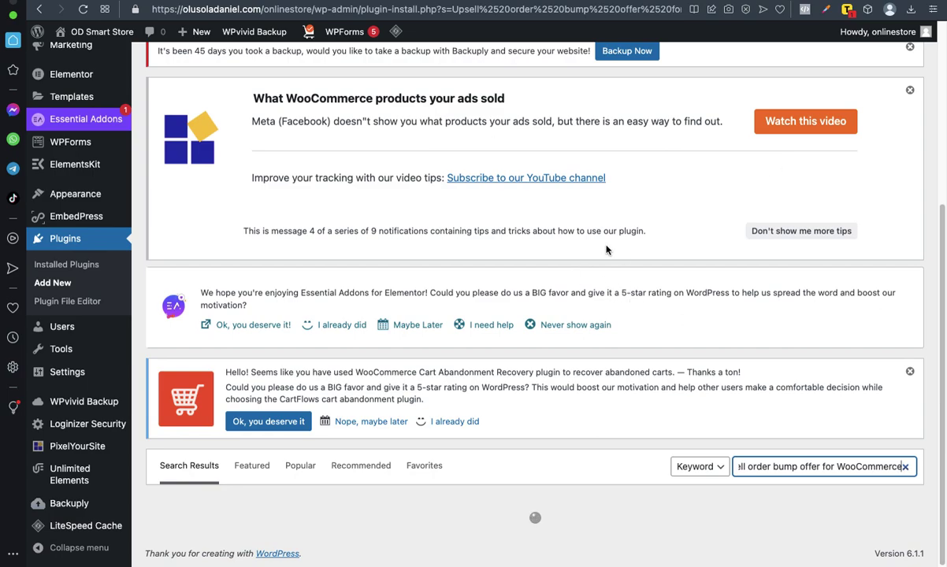
{"action": "scroll", "coordinate": [607, 251], "scroll_direction": "down", "scroll_amount": 5}
{"action": "scroll", "coordinate": [567, 241], "scroll_direction": "up", "scroll_amount": 1}
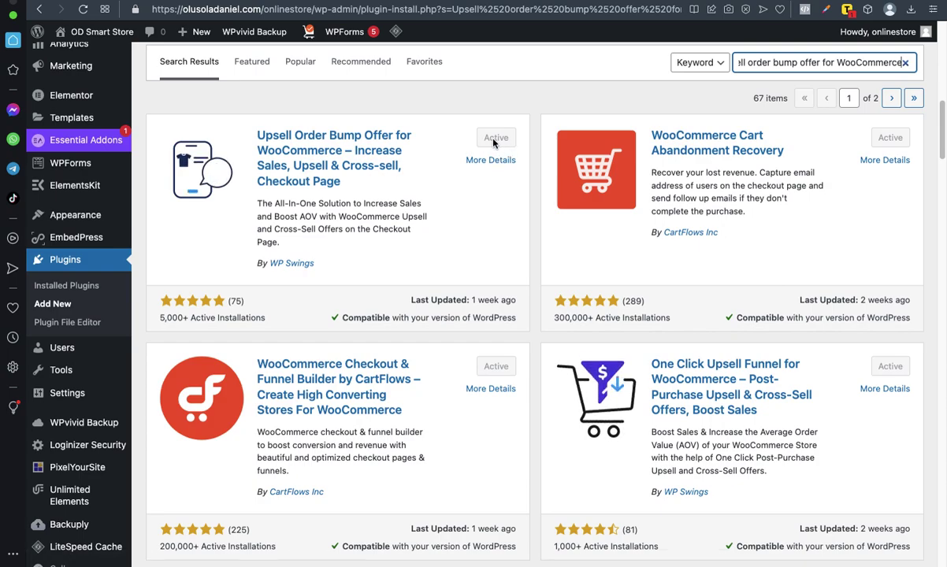
- Examine the search results for the Upsell Order Bump Offer for WooCommerce plugin by WP Swings and check its installation status
{"action": "scroll", "coordinate": [499, 154], "scroll_direction": "up", "scroll_amount": 1}
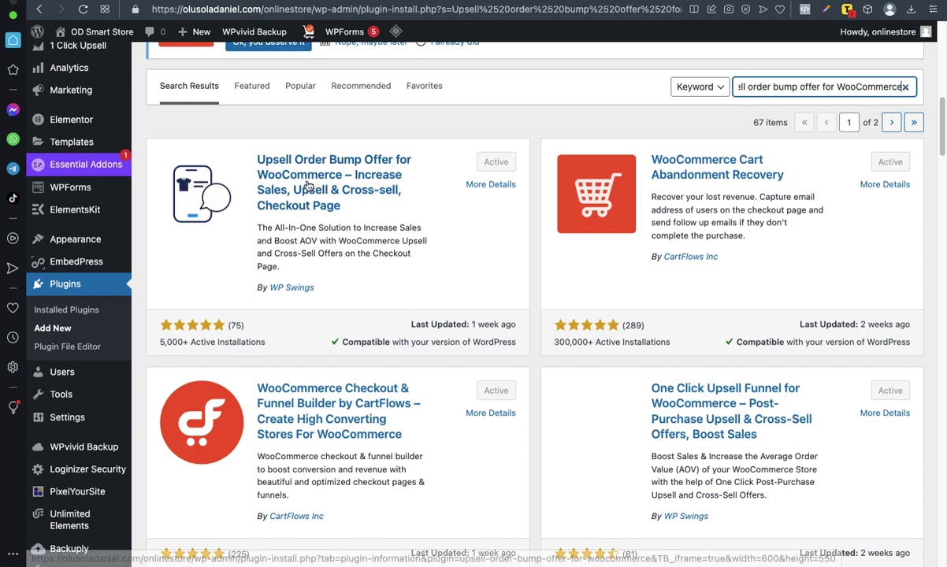
{"action": "scroll", "coordinate": [490, 238], "scroll_direction": "up", "scroll_amount": 2}
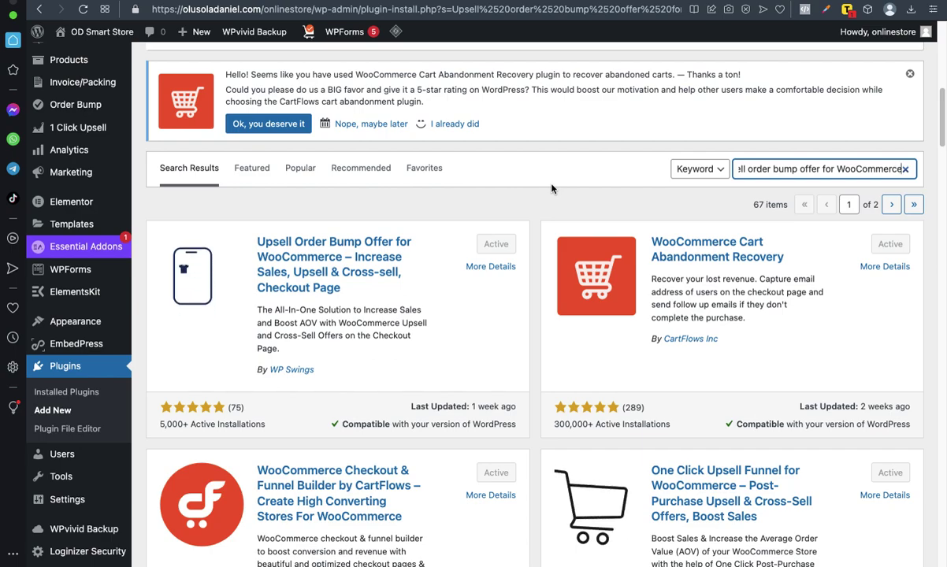
{"action": "scroll", "coordinate": [551, 187], "scroll_direction": "up", "scroll_amount": 1}
{"action": "scroll", "coordinate": [551, 188], "scroll_direction": "down", "scroll_amount": 2}
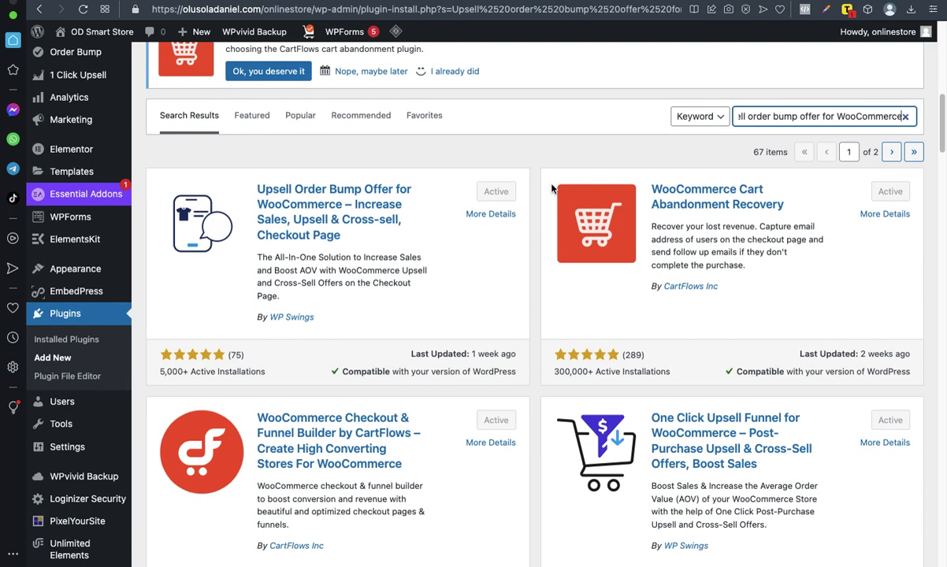
{"action": "scroll", "coordinate": [551, 187], "scroll_direction": "up", "scroll_amount": 1}
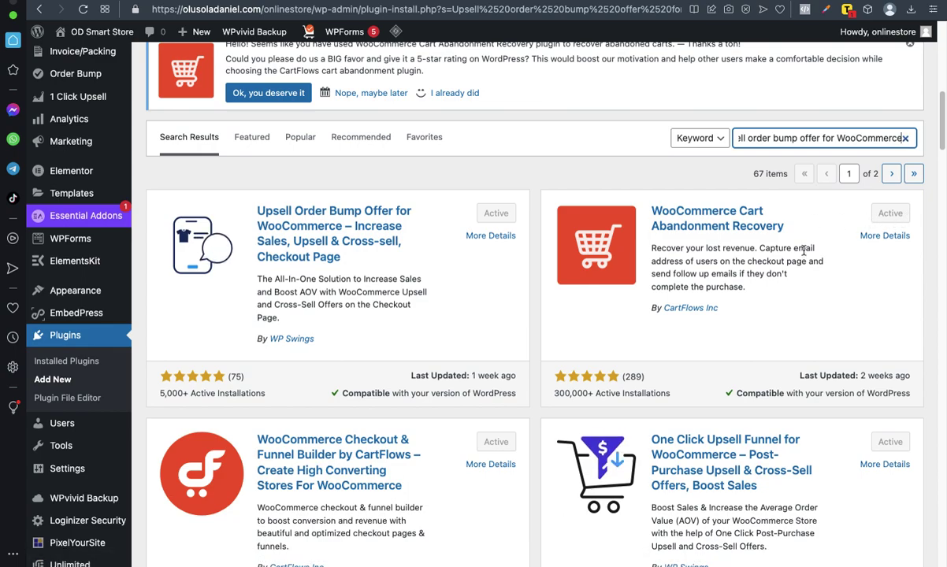
{"action": "scroll", "coordinate": [803, 249], "scroll_direction": "down", "scroll_amount": 3}
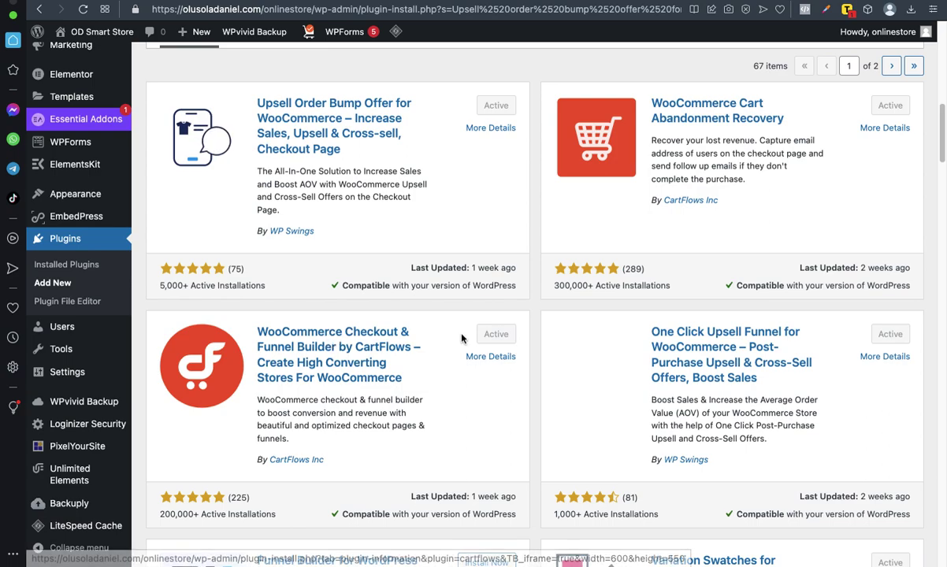
{"action": "scroll", "coordinate": [835, 211], "scroll_direction": "up", "scroll_amount": 3}
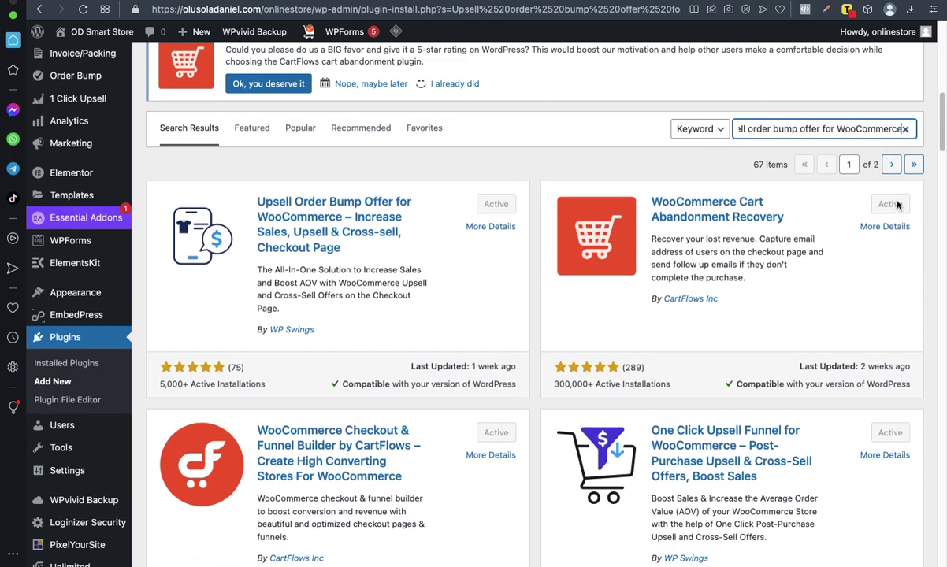
{"action": "scroll", "coordinate": [551, 237], "scroll_direction": "up", "scroll_amount": 3}
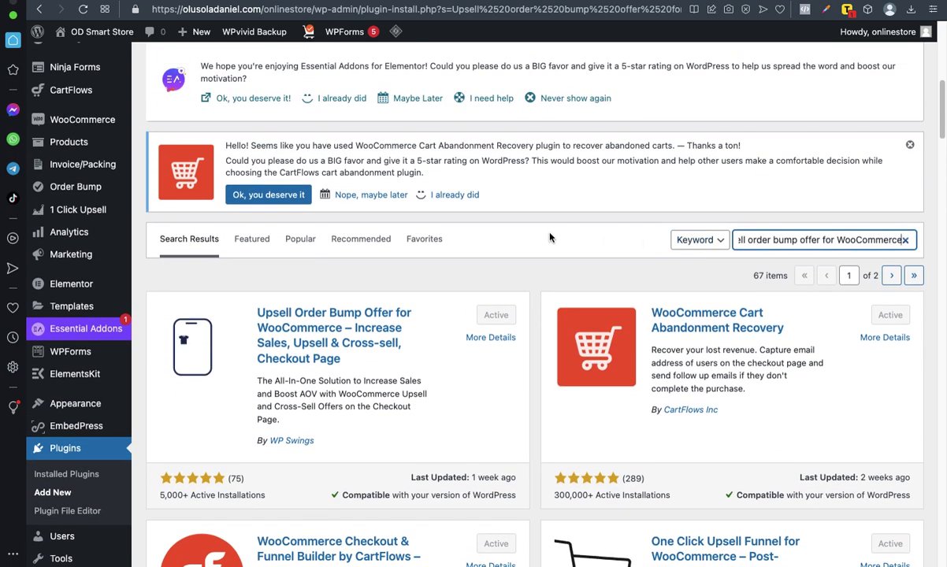
{"action": "scroll", "coordinate": [610, 197], "scroll_direction": "up", "scroll_amount": 2}
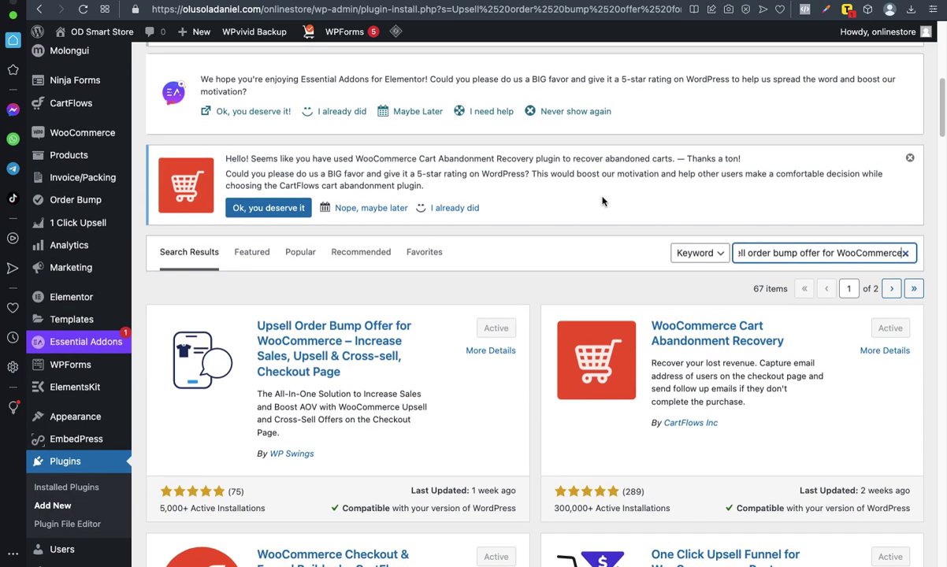
{"action": "scroll", "coordinate": [604, 202], "scroll_direction": "up", "scroll_amount": 1}
{"action": "scroll", "coordinate": [622, 217], "scroll_direction": "up", "scroll_amount": 2}
{"action": "scroll", "coordinate": [622, 217], "scroll_direction": "down", "scroll_amount": 5}
{"action": "scroll", "coordinate": [623, 216], "scroll_direction": "down", "scroll_amount": 2}
{"action": "scroll", "coordinate": [613, 211], "scroll_direction": "up", "scroll_amount": 3}
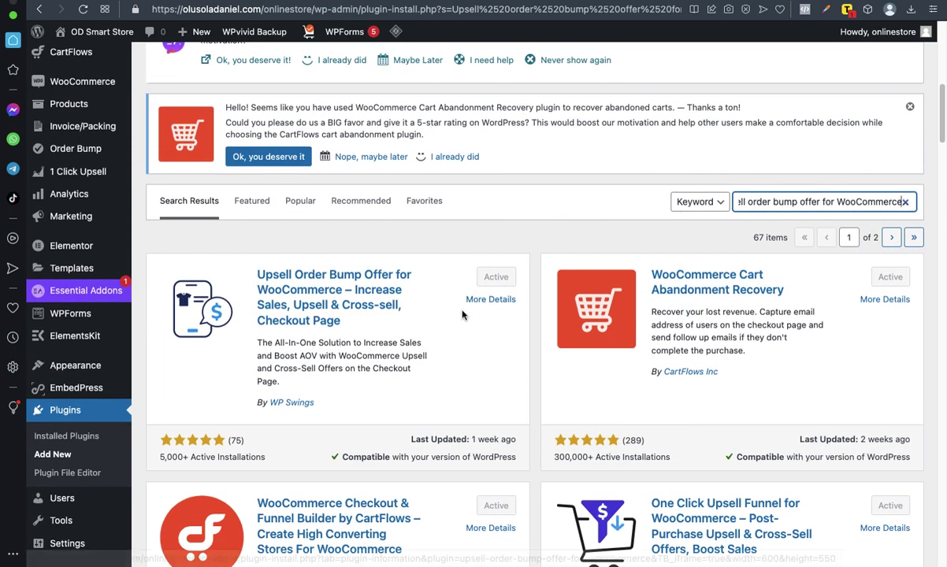
{"action": "scroll", "coordinate": [478, 197], "scroll_direction": "up", "scroll_amount": 1}
{"action": "scroll", "coordinate": [431, 262], "scroll_direction": "down", "scroll_amount": 2}
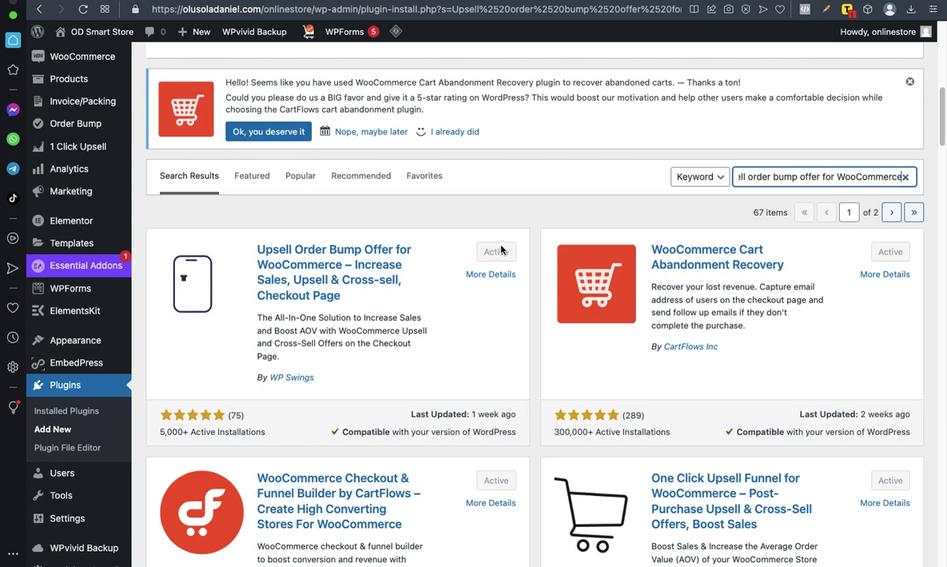
{"action": "scroll", "coordinate": [496, 251], "scroll_direction": "up", "scroll_amount": 3}
{"action": "scroll", "coordinate": [481, 248], "scroll_direction": "up", "scroll_amount": 2}
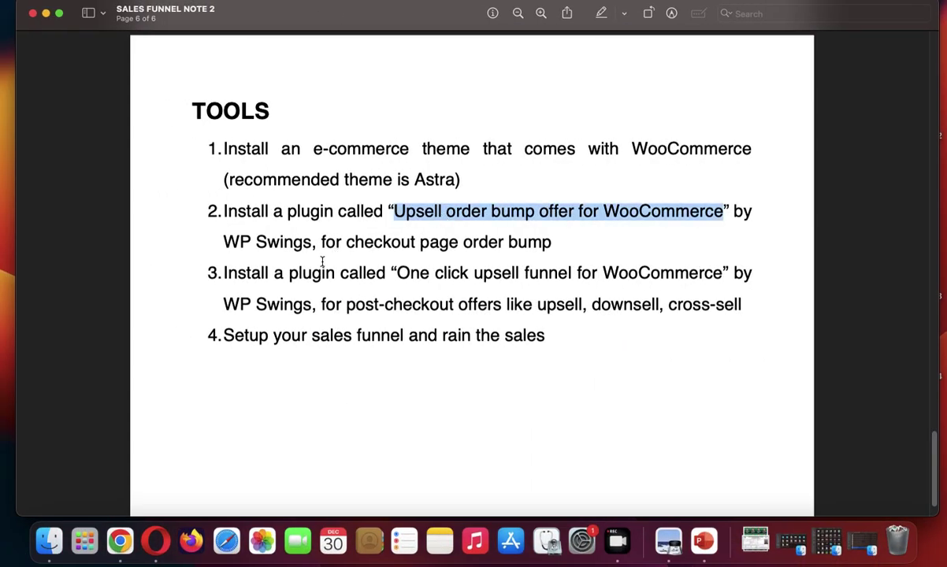
- Copy "One click upsell funnel for WooCommerce" from the SALES FUNNEL NOTE 2 document and search the WordPress plugins for it instead
{"action": "left_click", "coordinate": [298, 273]}
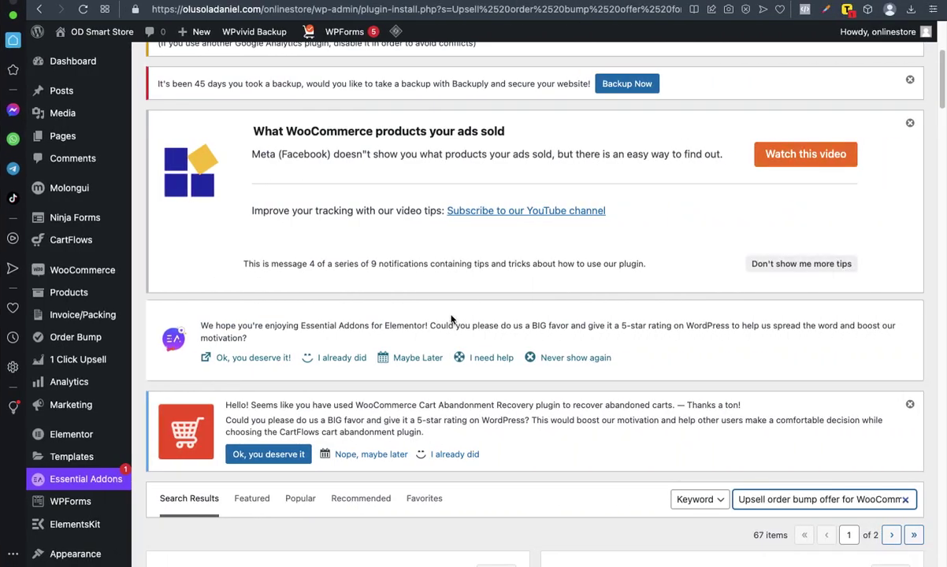
{"action": "scroll", "coordinate": [450, 314], "scroll_direction": "down", "scroll_amount": 5}
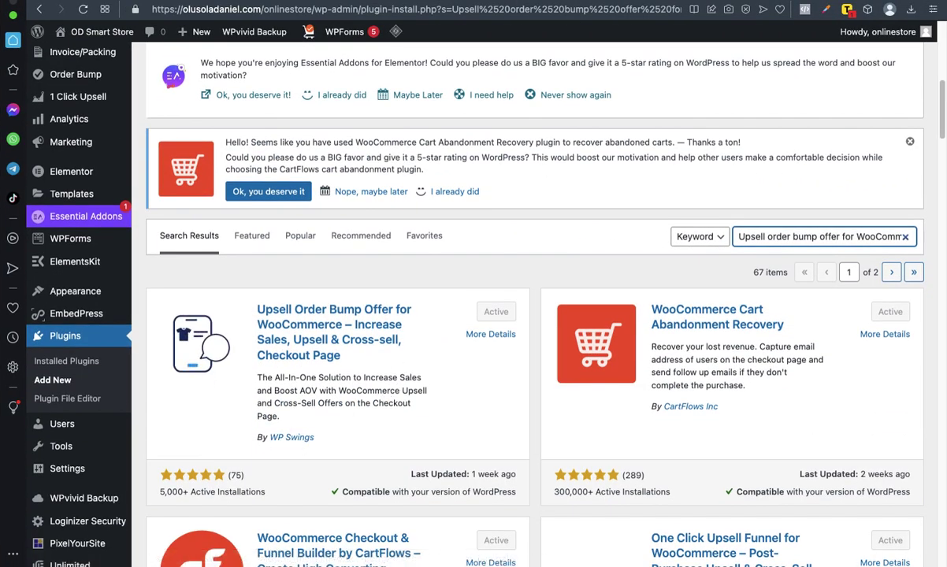
{"action": "mouse_move", "coordinate": [729, 34]}
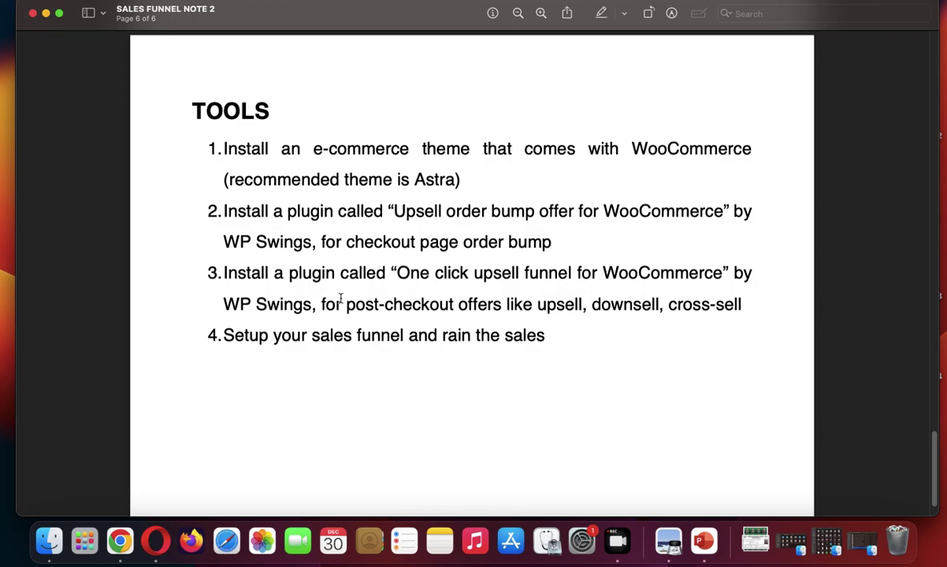
{"action": "left_click_drag", "start_coordinate": [399, 273], "coordinate": [722, 273]}
{"action": "key", "text": "super+c"}
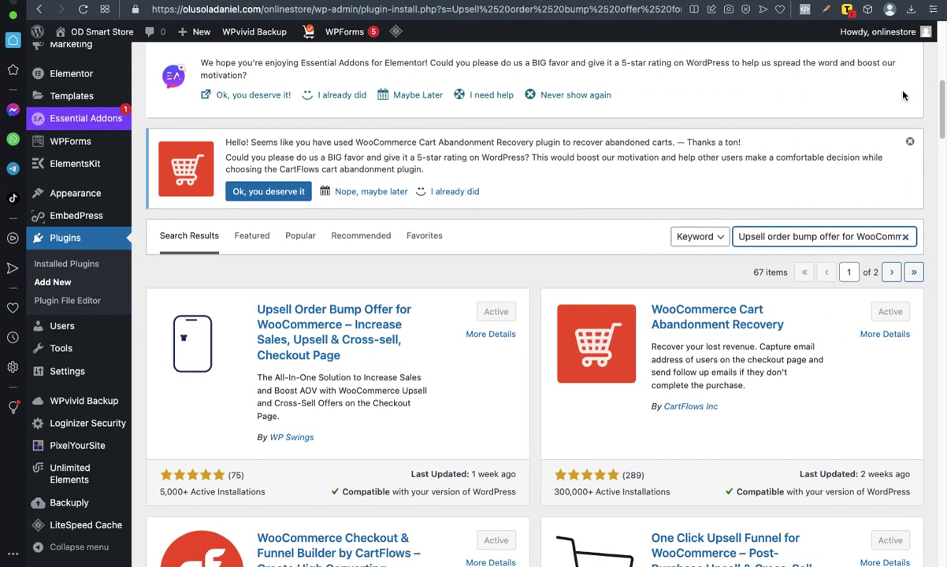
{"action": "triple_click", "coordinate": [801, 234]}
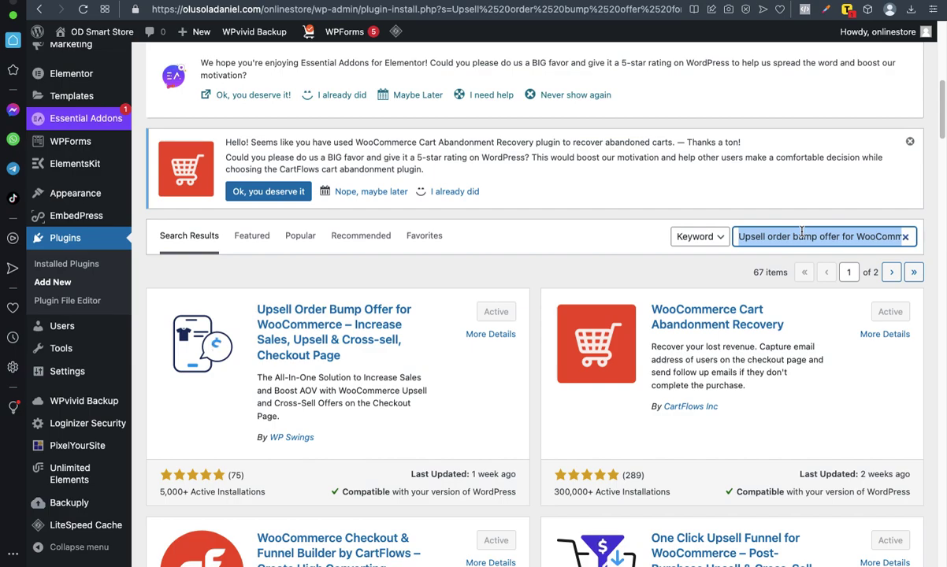
{"action": "key", "text": "super+v"}
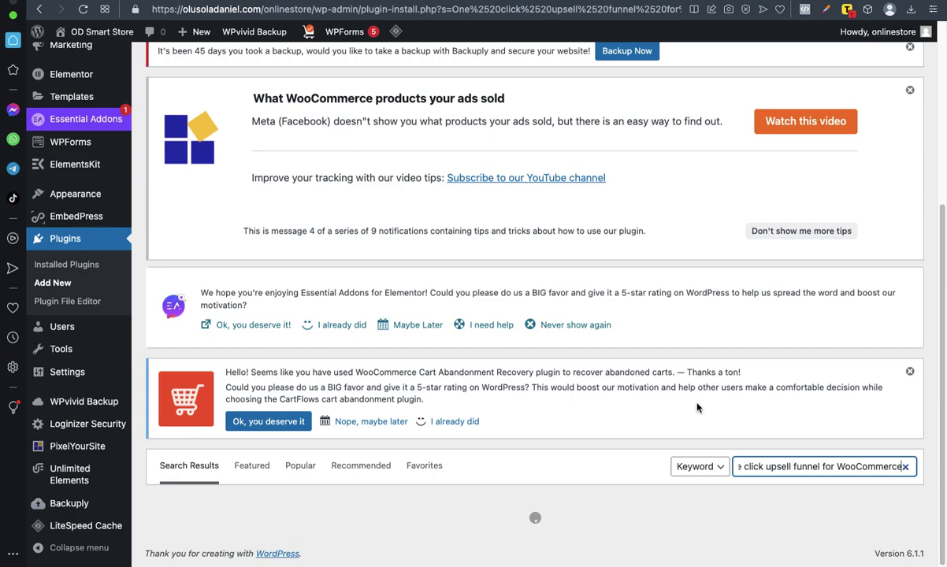
{"action": "scroll", "coordinate": [698, 403], "scroll_direction": "down", "scroll_amount": 1}
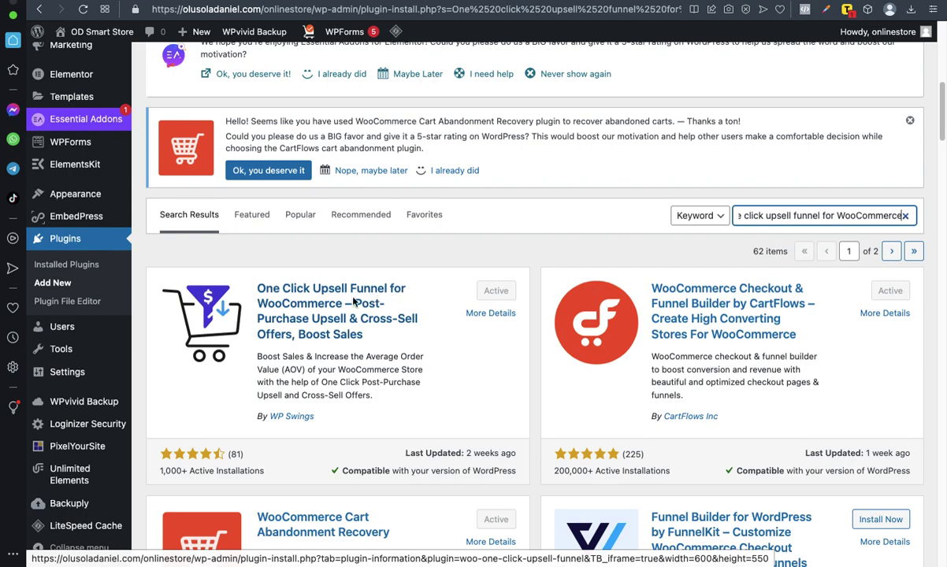
{"action": "scroll", "coordinate": [512, 293], "scroll_direction": "up", "scroll_amount": 5}
{"action": "scroll", "coordinate": [523, 293], "scroll_direction": "up", "scroll_amount": 5}
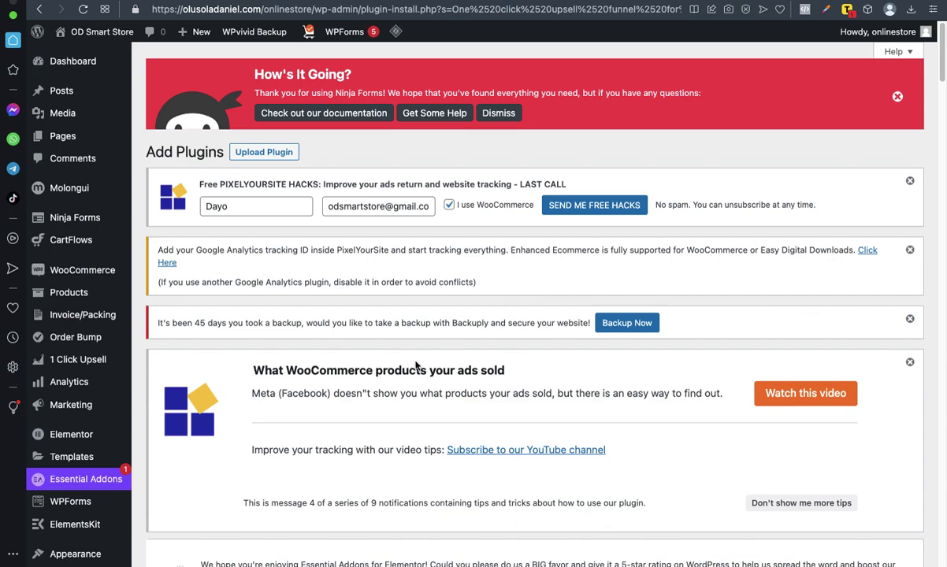
{"action": "scroll", "coordinate": [415, 364], "scroll_direction": "down", "scroll_amount": 2}
{"action": "scroll", "coordinate": [416, 365], "scroll_direction": "up", "scroll_amount": 2}
{"action": "scroll", "coordinate": [528, 189], "scroll_direction": "down", "scroll_amount": 5}
{"action": "scroll", "coordinate": [484, 197], "scroll_direction": "up", "scroll_amount": 5}
{"action": "scroll", "coordinate": [294, 302], "scroll_direction": "down", "scroll_amount": 3}
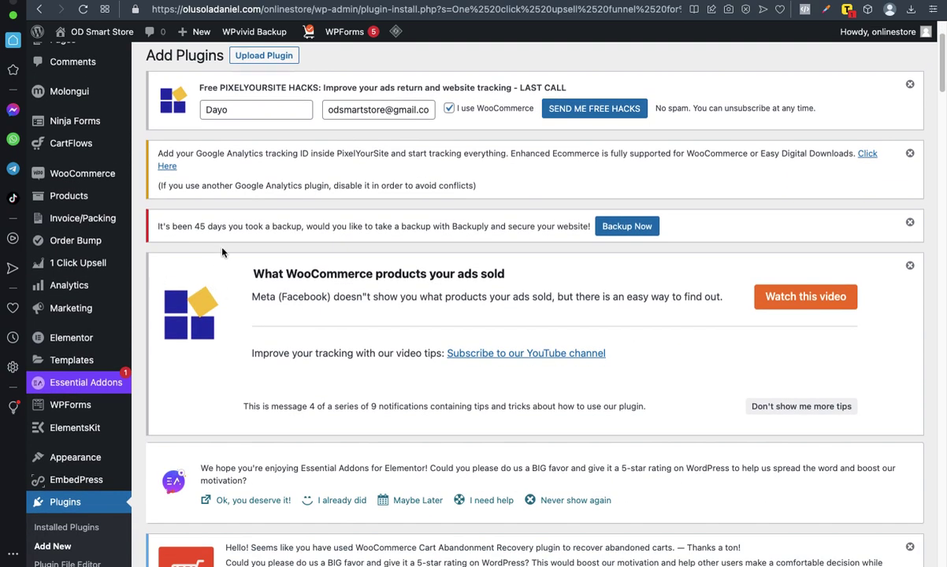
{"action": "scroll", "coordinate": [222, 252], "scroll_direction": "up", "scroll_amount": 3}
{"action": "scroll", "coordinate": [252, 249], "scroll_direction": "down", "scroll_amount": 5}
{"action": "scroll", "coordinate": [280, 247], "scroll_direction": "up", "scroll_amount": 4}
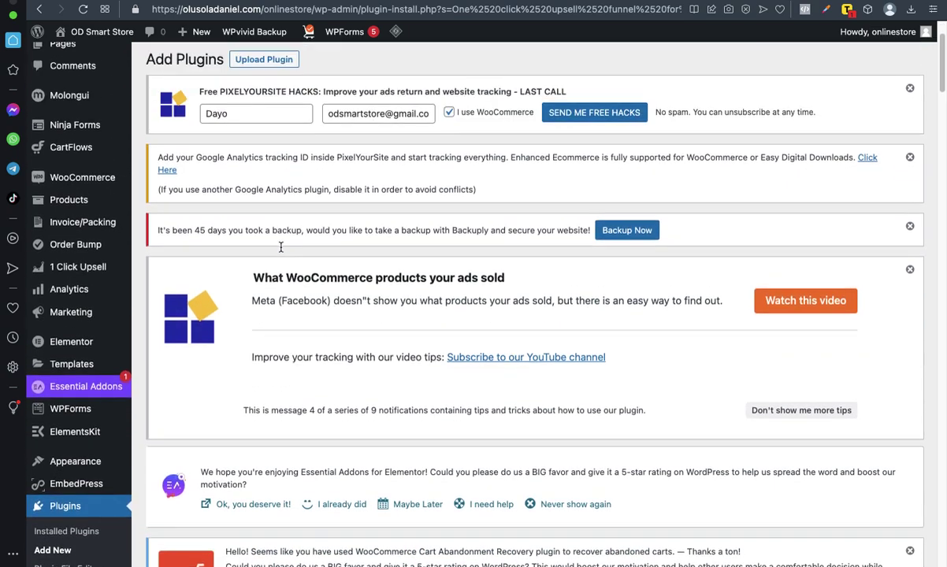
{"action": "scroll", "coordinate": [280, 247], "scroll_direction": "up", "scroll_amount": 3}
{"action": "scroll", "coordinate": [289, 245], "scroll_direction": "down", "scroll_amount": 8}
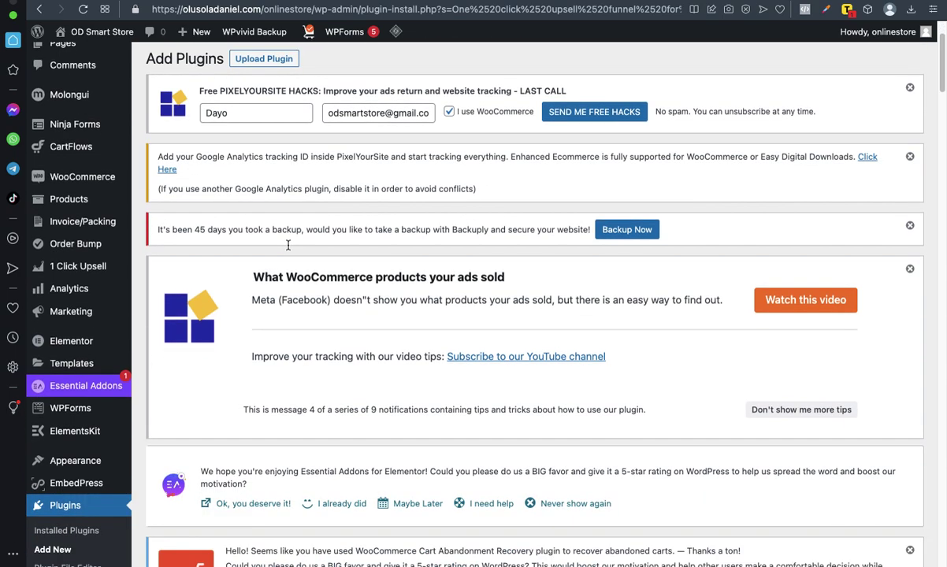
{"action": "scroll", "coordinate": [288, 245], "scroll_direction": "up", "scroll_amount": 8}
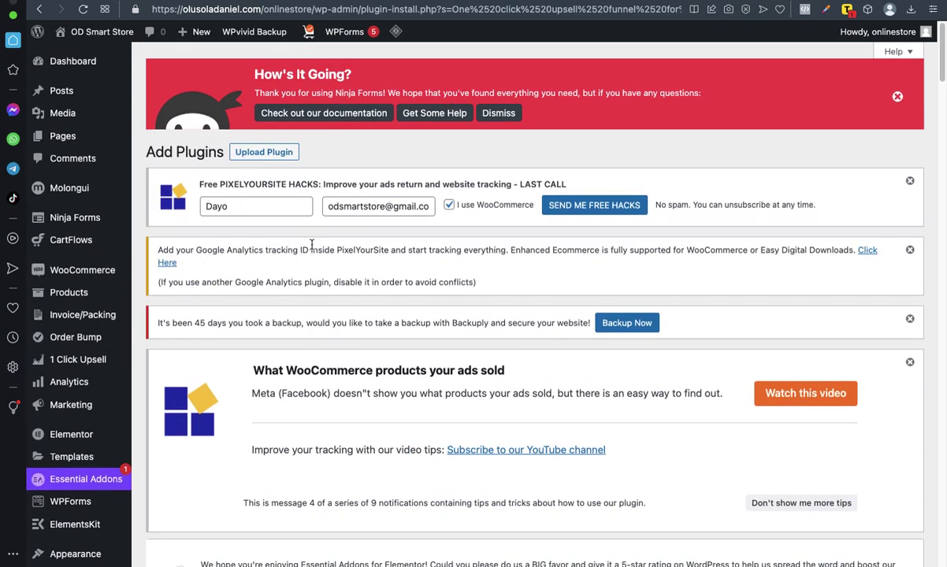
{"action": "scroll", "coordinate": [218, 274], "scroll_direction": "down", "scroll_amount": 11}
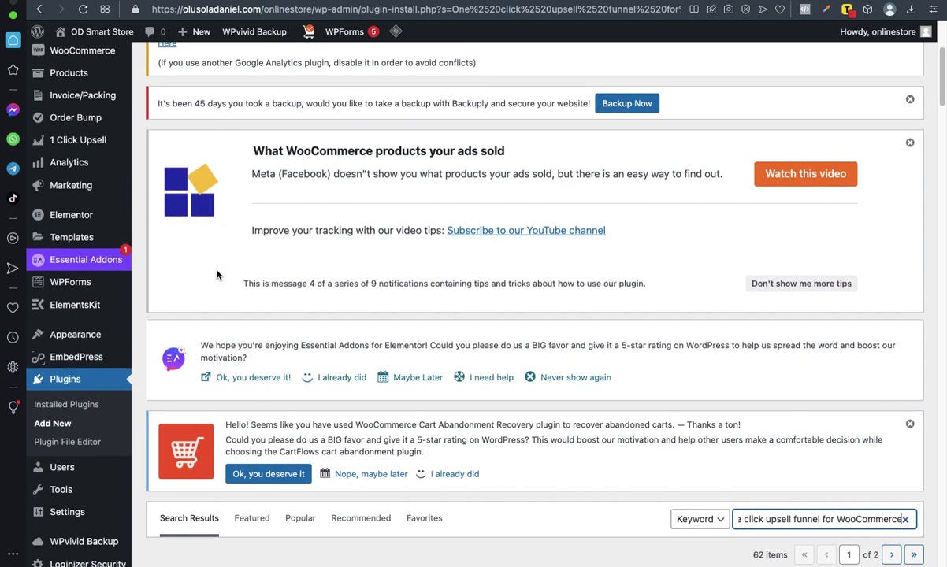
{"action": "scroll", "coordinate": [217, 274], "scroll_direction": "down", "scroll_amount": 1}
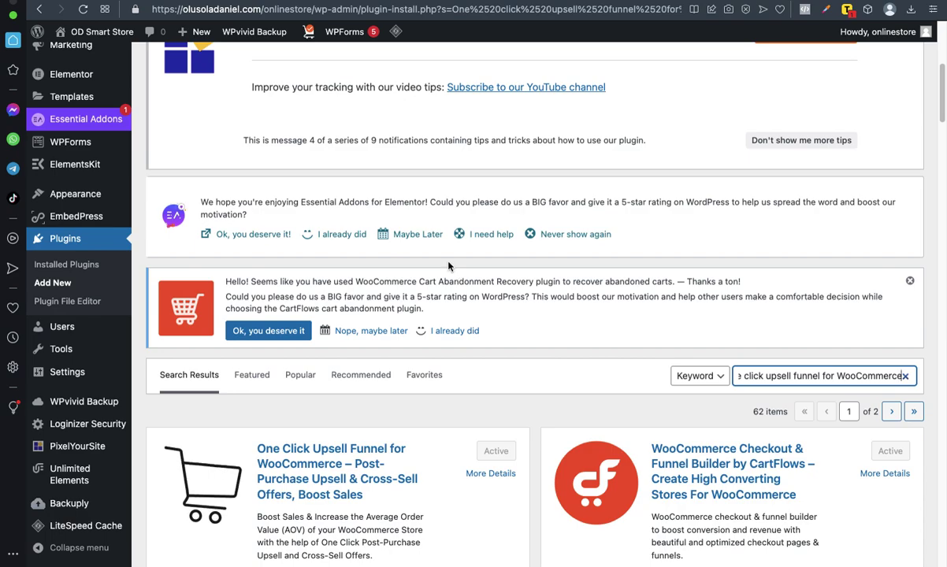
{"action": "scroll", "coordinate": [562, 245], "scroll_direction": "down", "scroll_amount": 1}
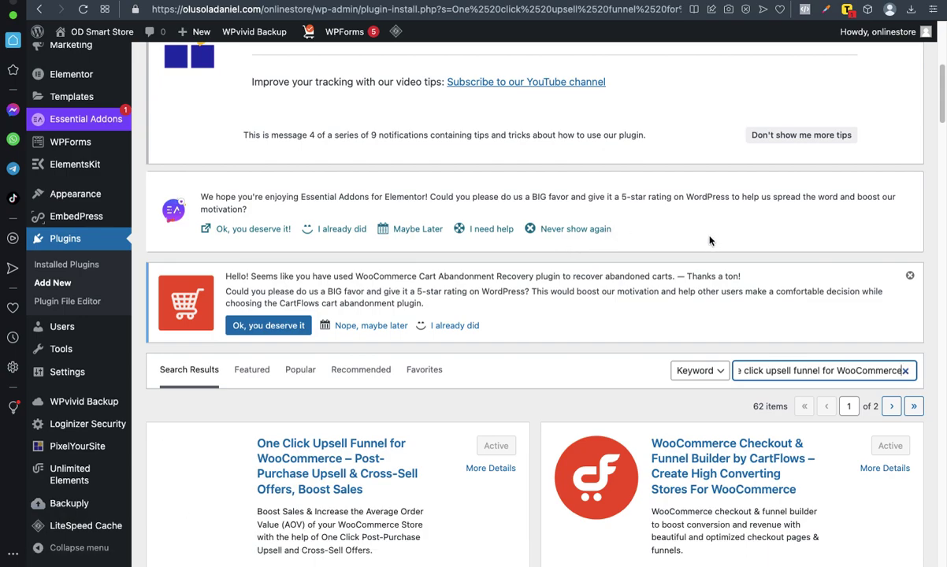
{"action": "scroll", "coordinate": [552, 207], "scroll_direction": "up", "scroll_amount": 5}
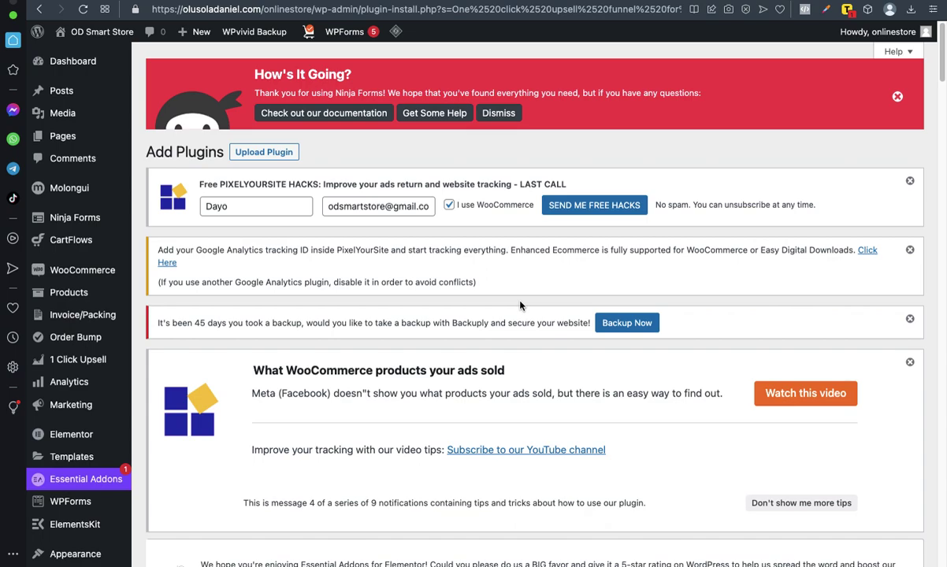
{"action": "scroll", "coordinate": [519, 325], "scroll_direction": "down", "scroll_amount": 2}
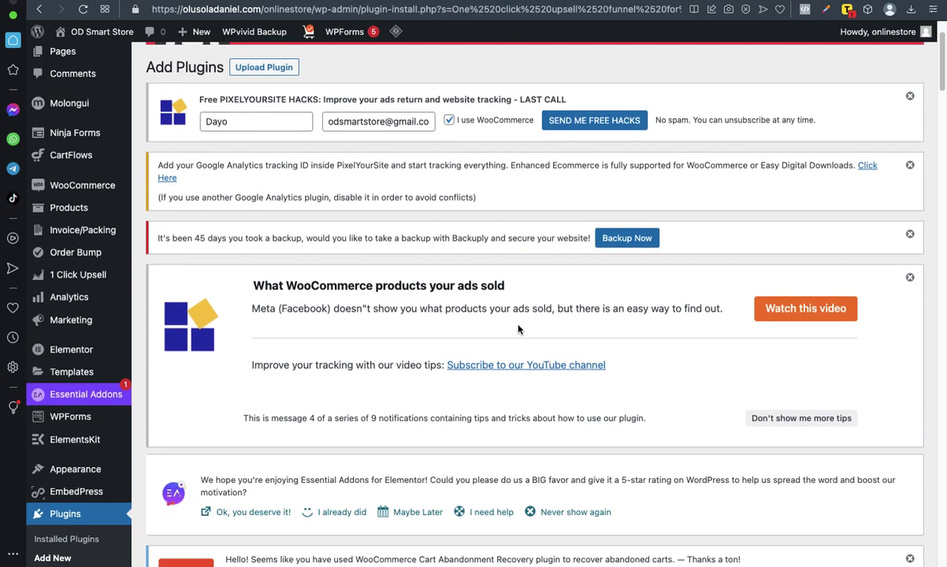
- Check the installation status of One Click Upsell Funnel for WooCommerce in the plugin search results
{"action": "scroll", "coordinate": [519, 330], "scroll_direction": "down", "scroll_amount": 7}
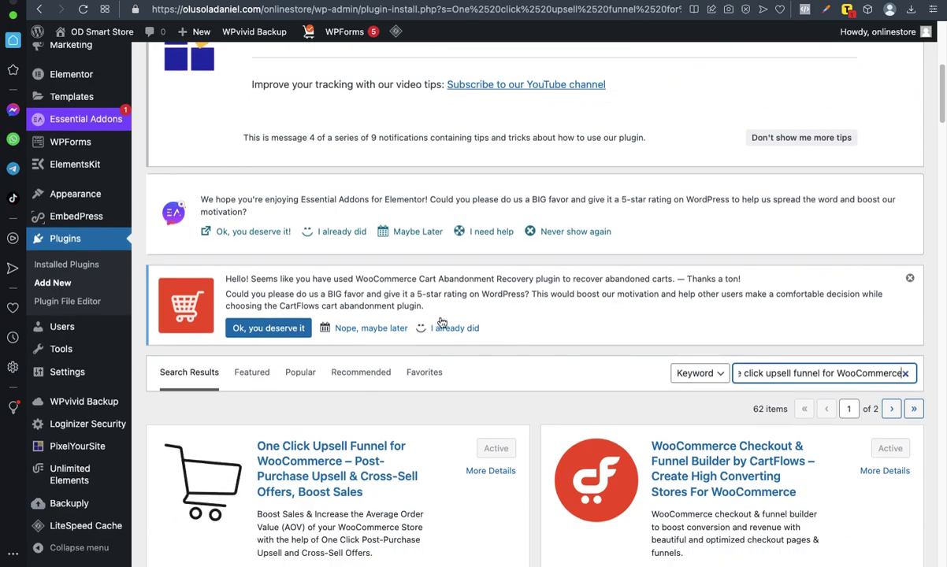
{"action": "scroll", "coordinate": [472, 303], "scroll_direction": "up", "scroll_amount": 4}
{"action": "scroll", "coordinate": [446, 279], "scroll_direction": "down", "scroll_amount": 5}
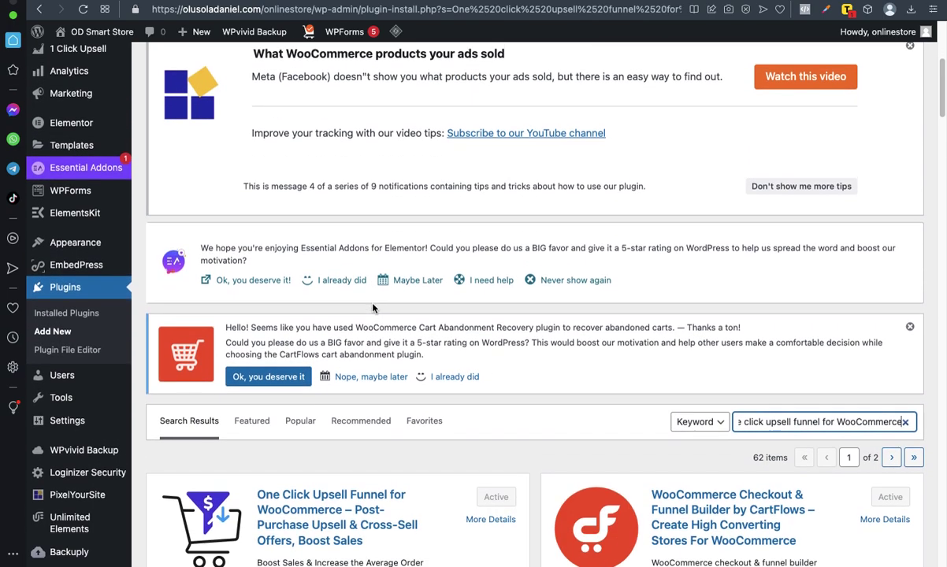
- Open the site's Pages list and view the published Anti-theft Bag 1 page in a new browser tab
{"action": "scroll", "coordinate": [374, 309], "scroll_direction": "up", "scroll_amount": 10}
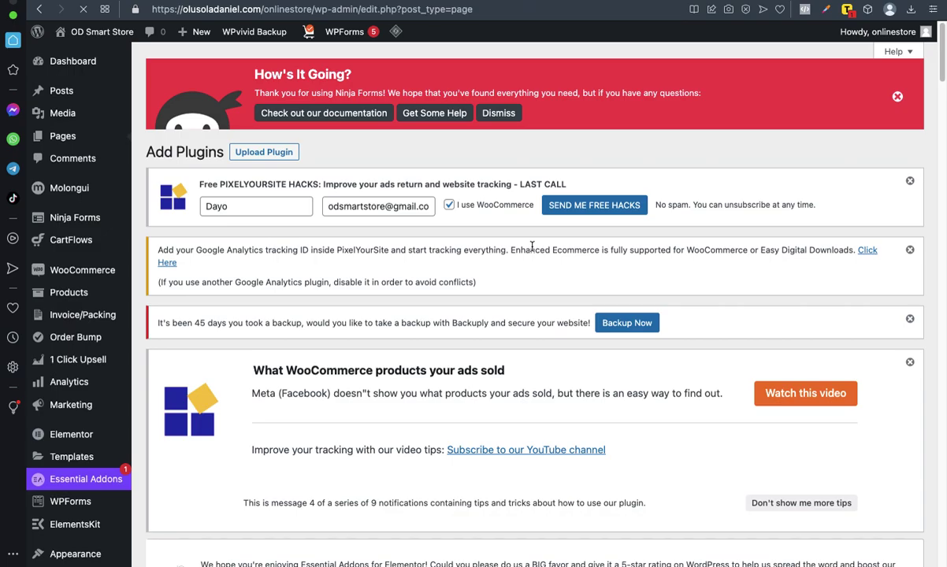
{"action": "scroll", "coordinate": [531, 247], "scroll_direction": "down", "scroll_amount": 15}
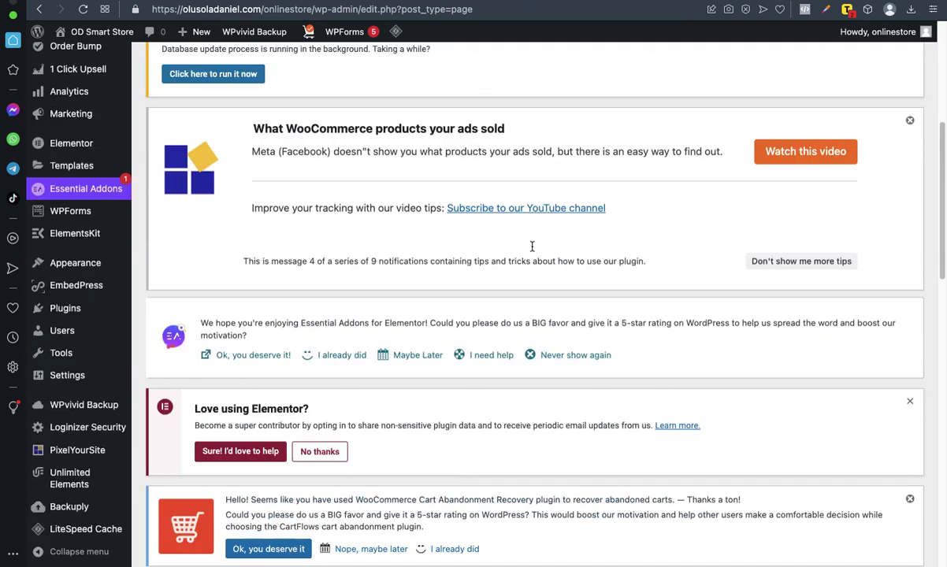
{"action": "scroll", "coordinate": [532, 246], "scroll_direction": "up", "scroll_amount": 12}
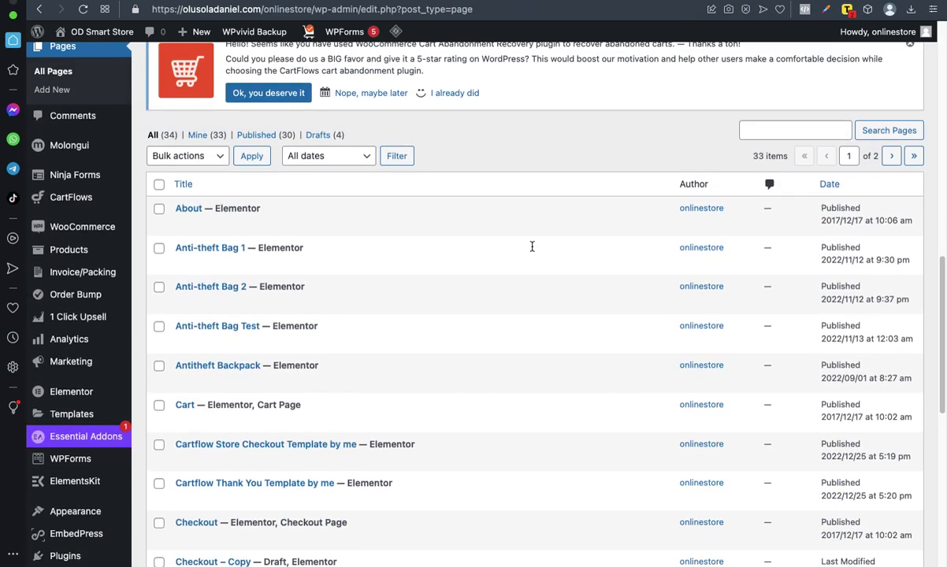
{"action": "scroll", "coordinate": [532, 246], "scroll_direction": "down", "scroll_amount": 3}
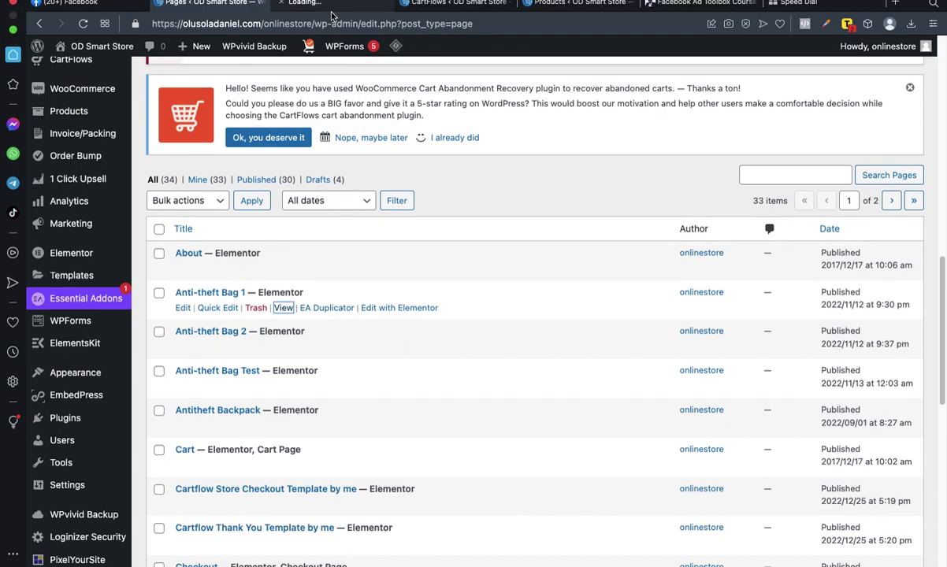
{"action": "left_click", "coordinate": [315, 4]}
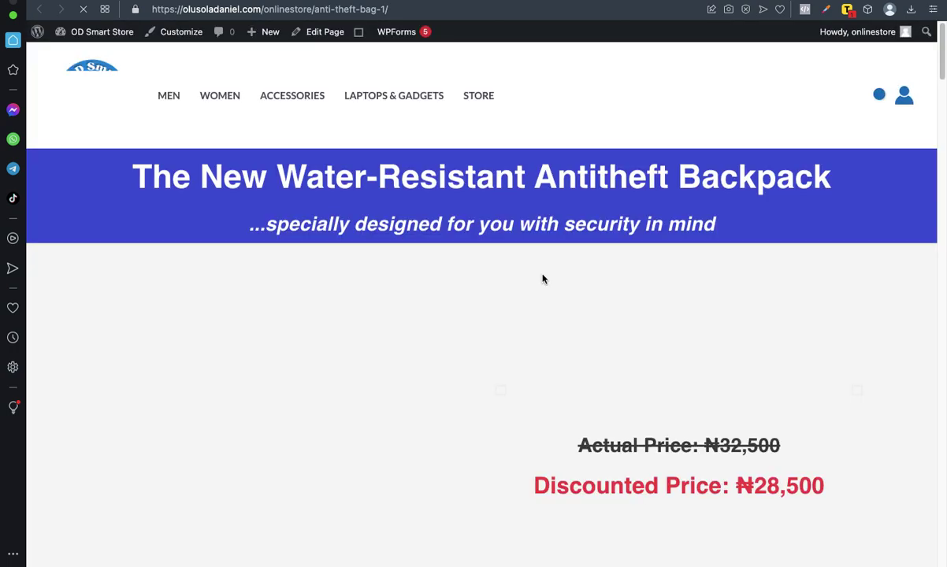
- Examine the Anti-theft Bag 1 landing page from its headline, images and prices through the description and video to the order form
{"action": "scroll", "coordinate": [619, 172], "scroll_direction": "down", "scroll_amount": 5}
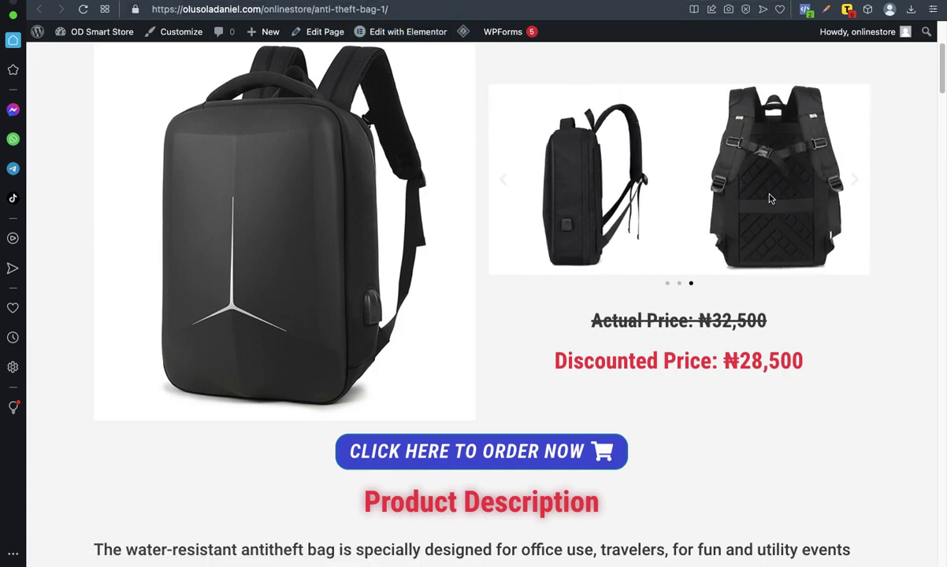
{"action": "scroll", "coordinate": [723, 182], "scroll_direction": "up", "scroll_amount": 1}
{"action": "scroll", "coordinate": [770, 198], "scroll_direction": "up", "scroll_amount": 4}
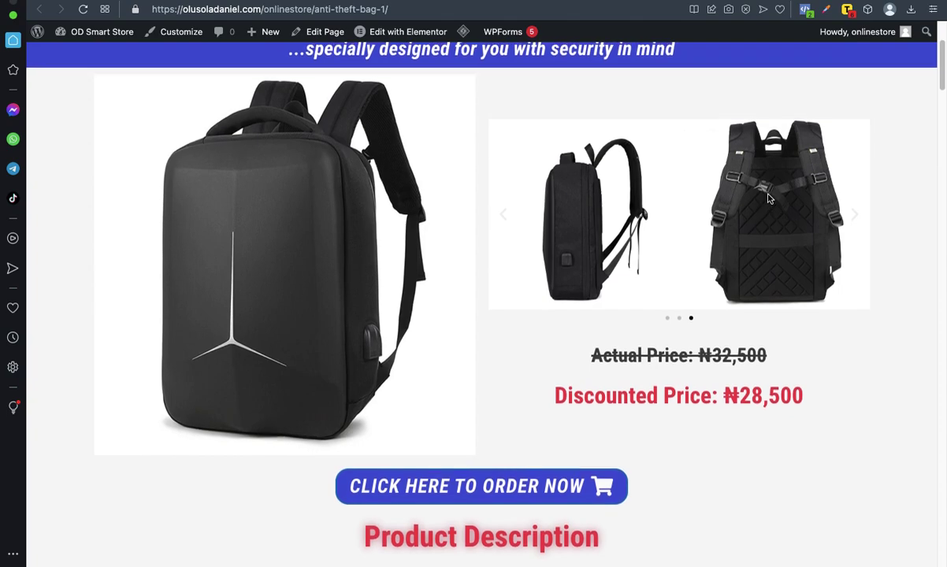
{"action": "scroll", "coordinate": [769, 198], "scroll_direction": "up", "scroll_amount": 1}
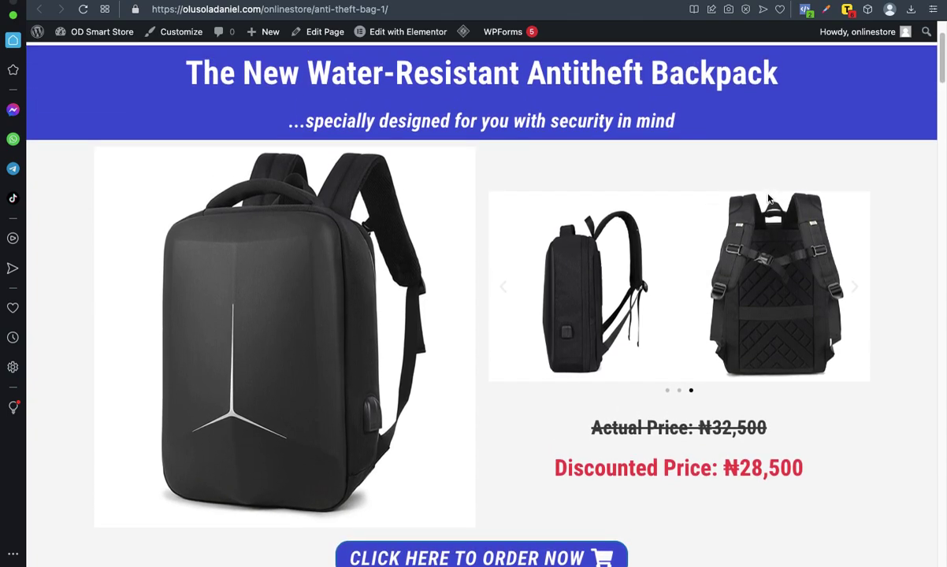
{"action": "scroll", "coordinate": [726, 243], "scroll_direction": "down", "scroll_amount": 1}
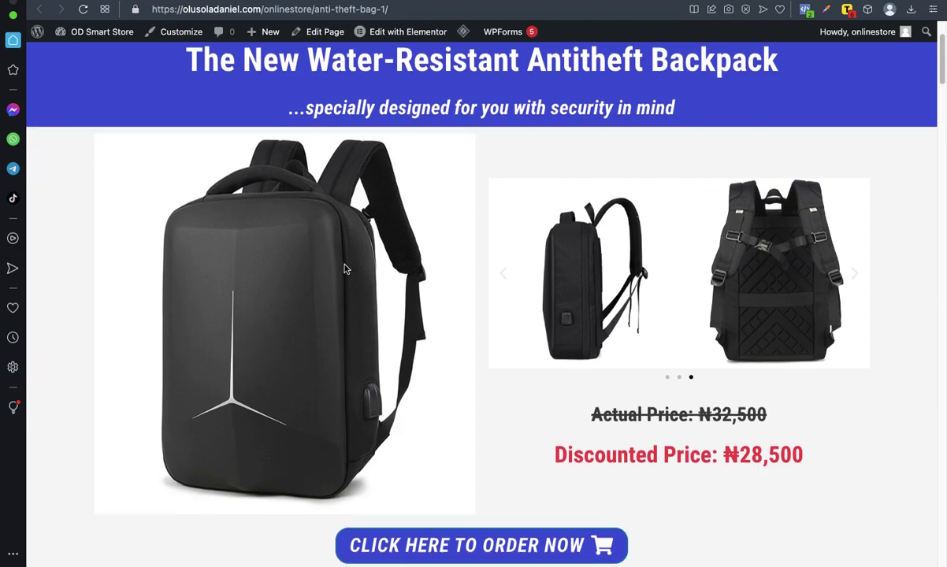
{"action": "scroll", "coordinate": [604, 252], "scroll_direction": "down", "scroll_amount": 8}
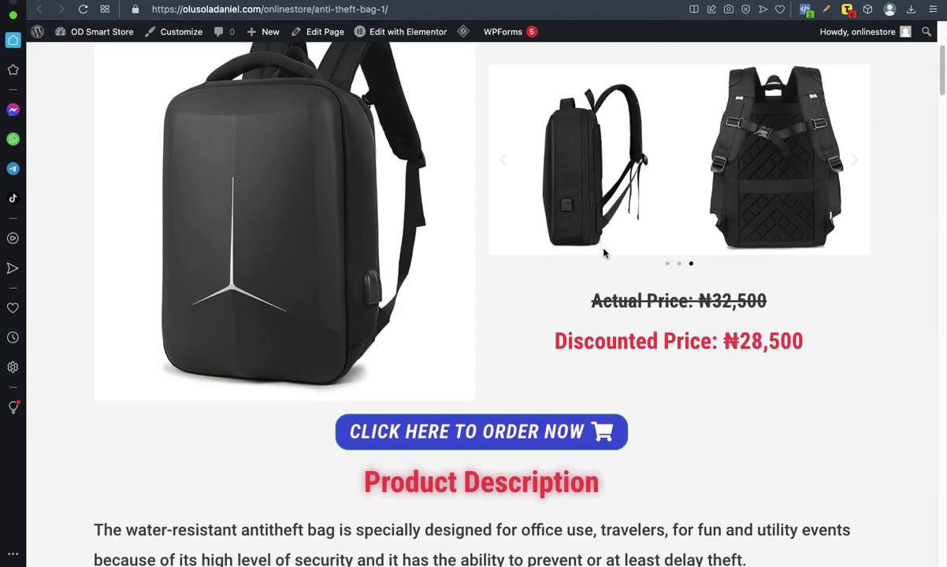
{"action": "scroll", "coordinate": [604, 252], "scroll_direction": "down", "scroll_amount": 10}
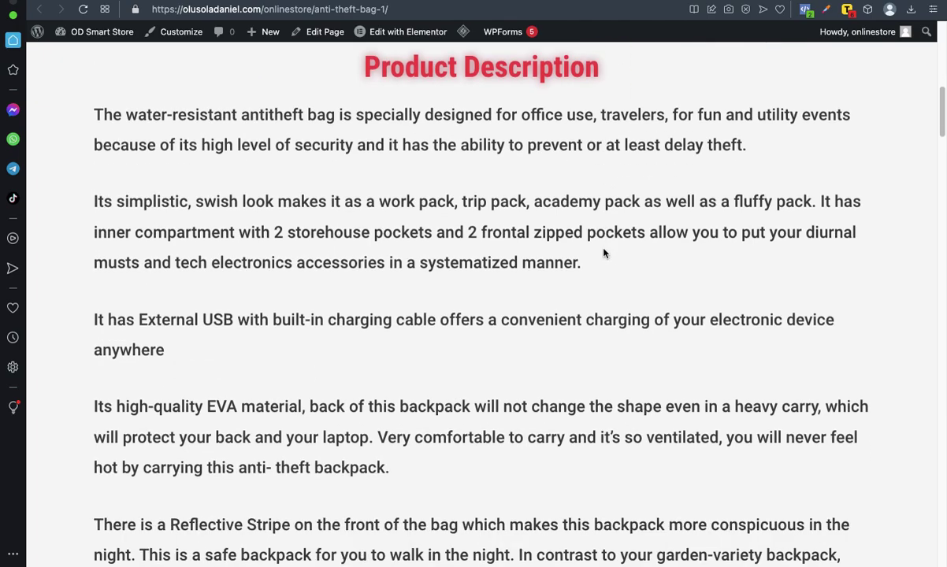
{"action": "scroll", "coordinate": [604, 252], "scroll_direction": "down", "scroll_amount": 18}
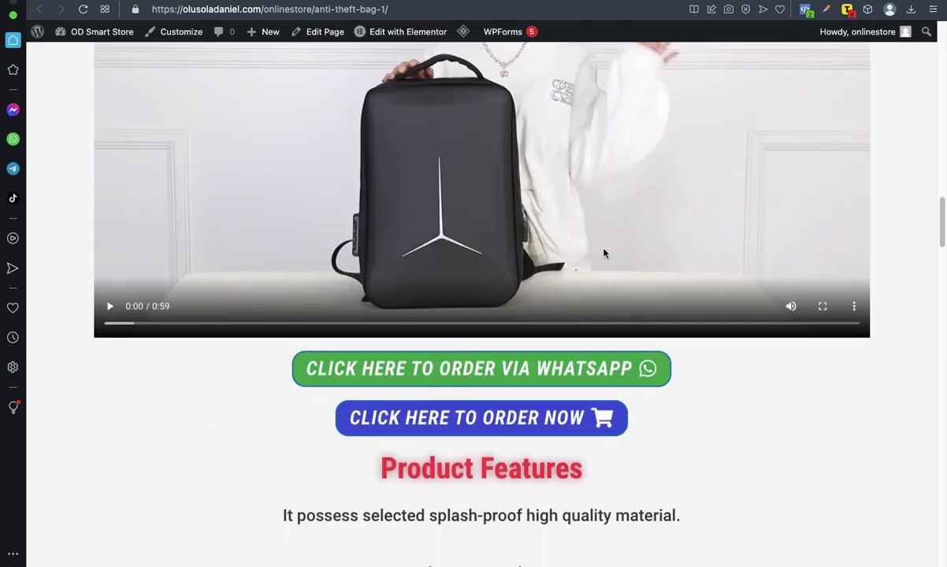
{"action": "scroll", "coordinate": [604, 250], "scroll_direction": "down", "scroll_amount": 20}
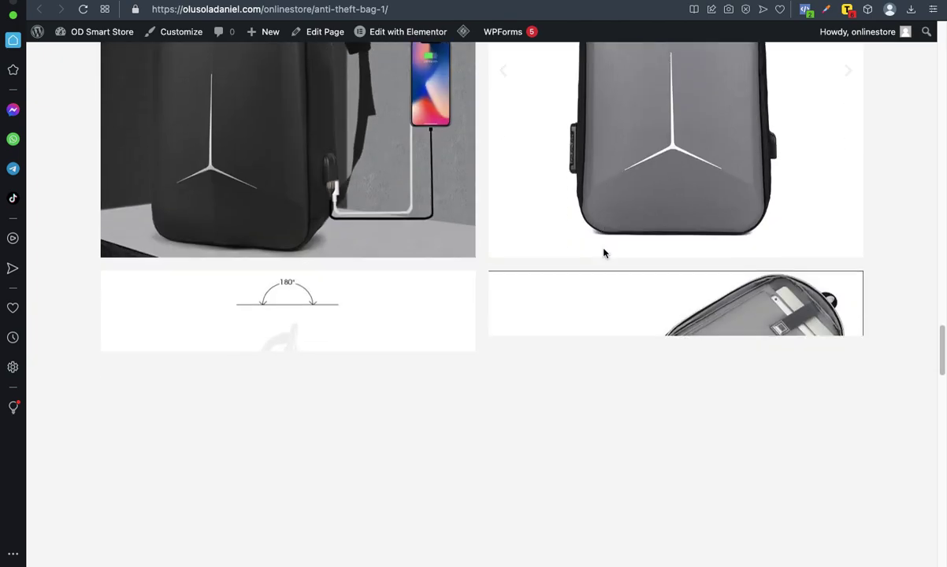
{"action": "scroll", "coordinate": [605, 253], "scroll_direction": "down", "scroll_amount": 20}
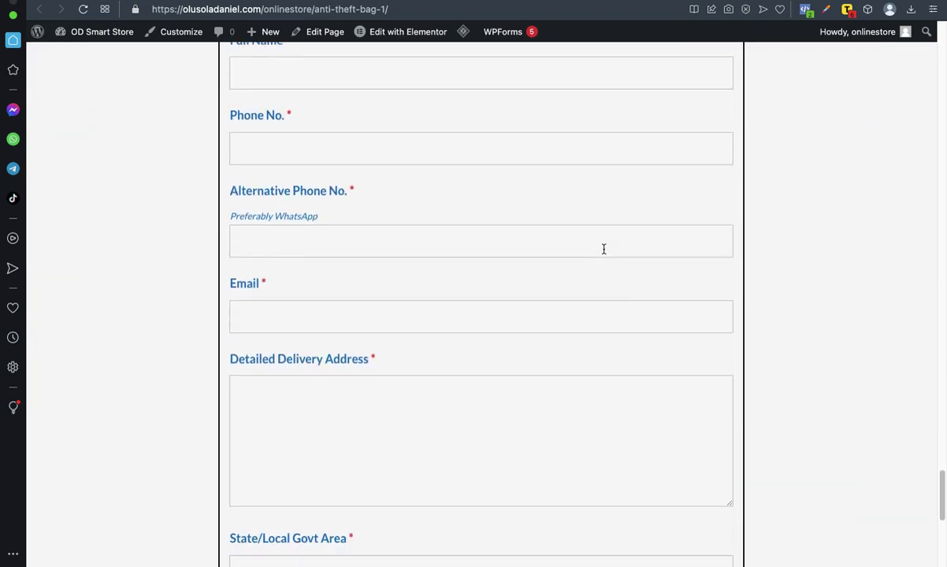
- Return to the landing page's header and review its product video, customer review and discount offer sections through the pay-on-delivery notice
{"action": "scroll", "coordinate": [605, 252], "scroll_direction": "up", "scroll_amount": 5}
{"action": "scroll", "coordinate": [604, 252], "scroll_direction": "down", "scroll_amount": 2}
{"action": "scroll", "coordinate": [604, 249], "scroll_direction": "up", "scroll_amount": 2}
{"action": "scroll", "coordinate": [604, 249], "scroll_direction": "up", "scroll_amount": 20}
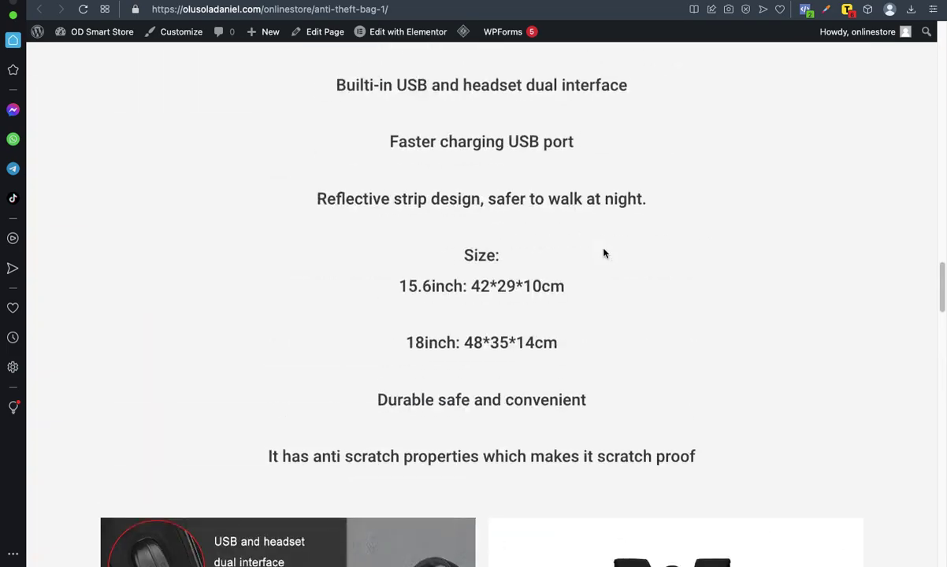
{"action": "scroll", "coordinate": [604, 253], "scroll_direction": "up", "scroll_amount": 20}
{"action": "scroll", "coordinate": [604, 251], "scroll_direction": "up", "scroll_amount": 5}
{"action": "scroll", "coordinate": [605, 249], "scroll_direction": "down", "scroll_amount": 20}
{"action": "scroll", "coordinate": [604, 249], "scroll_direction": "up", "scroll_amount": 20}
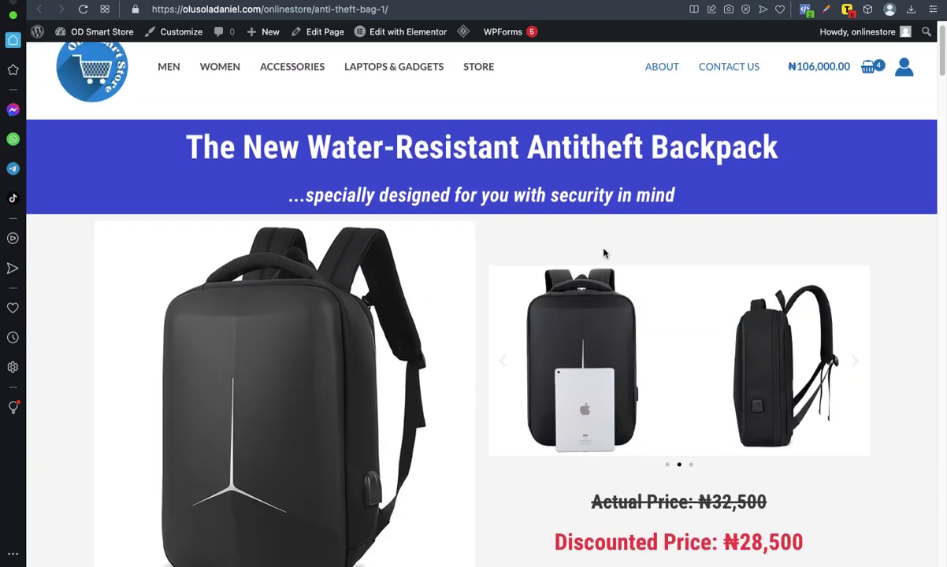
{"action": "scroll", "coordinate": [604, 253], "scroll_direction": "down", "scroll_amount": 5}
{"action": "scroll", "coordinate": [604, 253], "scroll_direction": "up", "scroll_amount": 3}
{"action": "scroll", "coordinate": [604, 251], "scroll_direction": "up", "scroll_amount": 1}
{"action": "scroll", "coordinate": [604, 252], "scroll_direction": "down", "scroll_amount": 15}
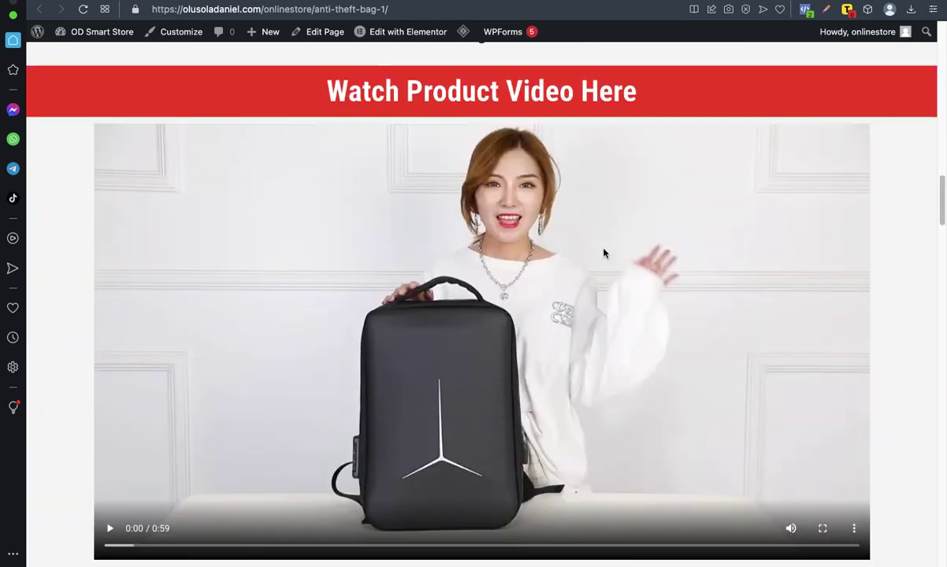
{"action": "scroll", "coordinate": [604, 253], "scroll_direction": "down", "scroll_amount": 20}
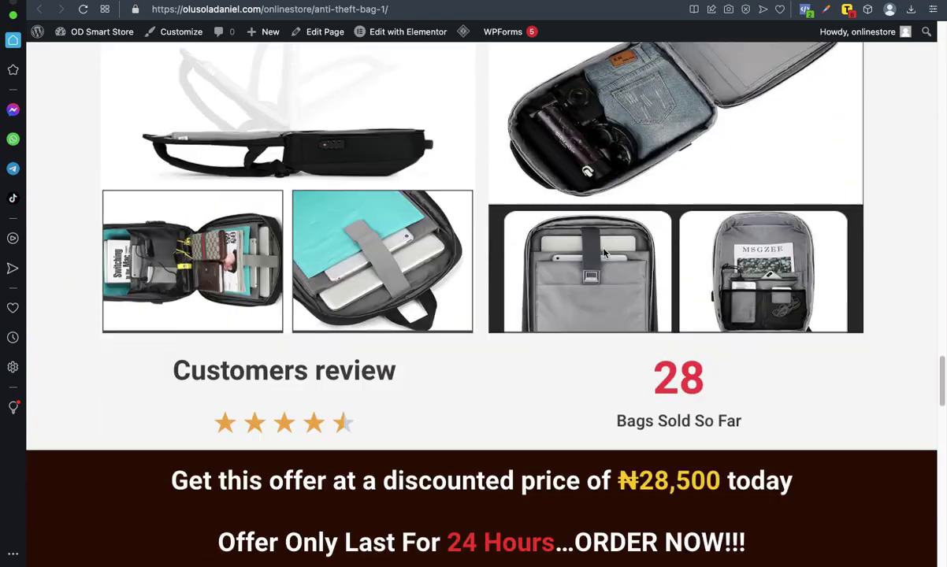
{"action": "scroll", "coordinate": [604, 253], "scroll_direction": "down", "scroll_amount": 10}
{"action": "scroll", "coordinate": [604, 252], "scroll_direction": "up", "scroll_amount": 3}
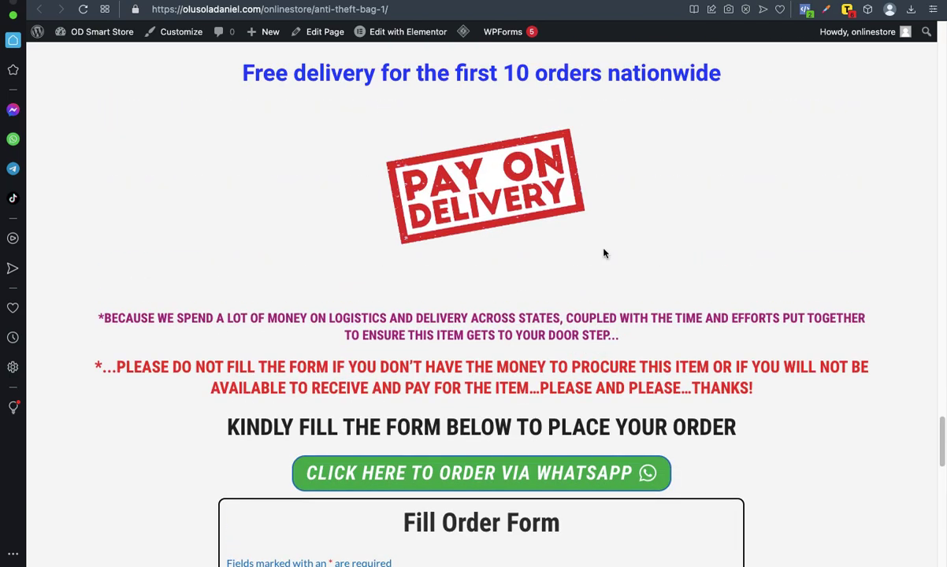
- Examine the Fill Order Form section, including its contact, delivery address, state and quantity fields, plus the ordering notice above it
{"action": "scroll", "coordinate": [604, 252], "scroll_direction": "up", "scroll_amount": 3}
{"action": "scroll", "coordinate": [605, 252], "scroll_direction": "down", "scroll_amount": 8}
{"action": "scroll", "coordinate": [605, 252], "scroll_direction": "down", "scroll_amount": 3}
{"action": "scroll", "coordinate": [604, 252], "scroll_direction": "up", "scroll_amount": 3}
{"action": "scroll", "coordinate": [604, 253], "scroll_direction": "down", "scroll_amount": 1}
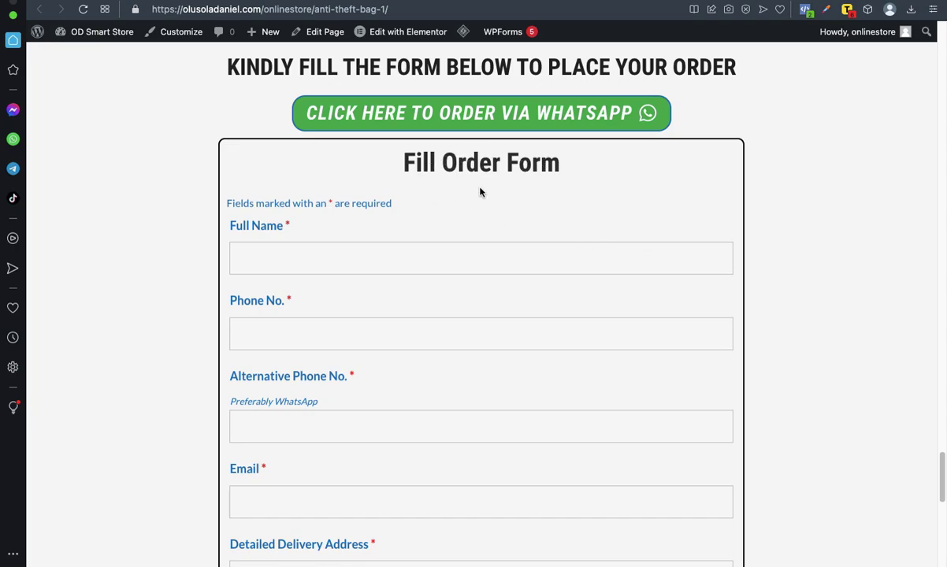
{"action": "scroll", "coordinate": [481, 192], "scroll_direction": "down", "scroll_amount": 2}
{"action": "scroll", "coordinate": [480, 190], "scroll_direction": "up", "scroll_amount": 1}
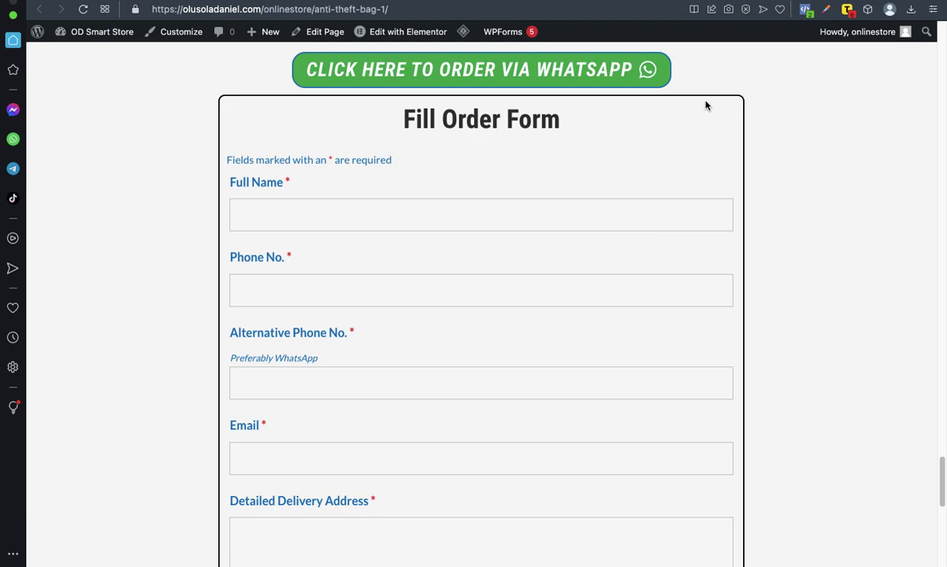
{"action": "scroll", "coordinate": [682, 138], "scroll_direction": "down", "scroll_amount": 1}
{"action": "scroll", "coordinate": [682, 138], "scroll_direction": "up", "scroll_amount": 2}
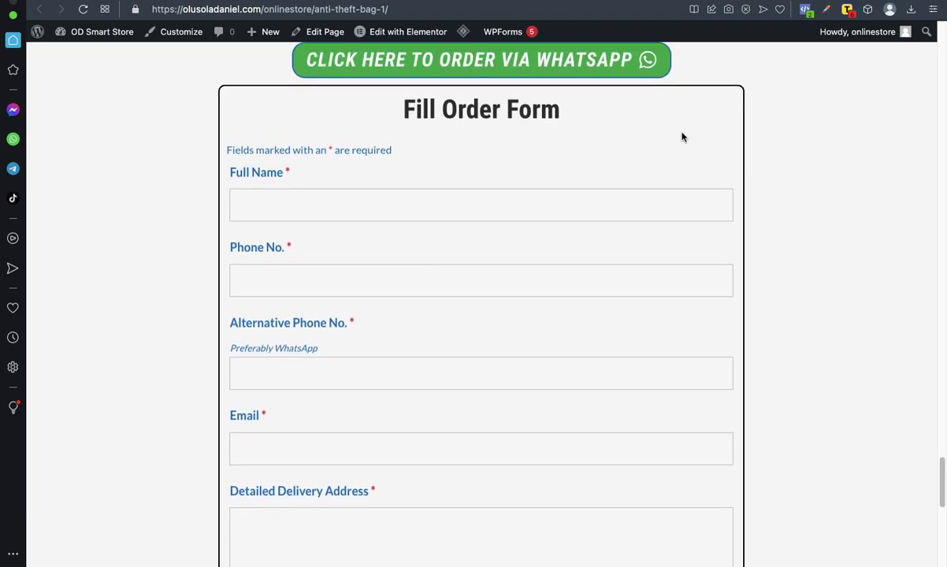
{"action": "scroll", "coordinate": [683, 138], "scroll_direction": "down", "scroll_amount": 2}
{"action": "scroll", "coordinate": [683, 138], "scroll_direction": "down", "scroll_amount": 6}
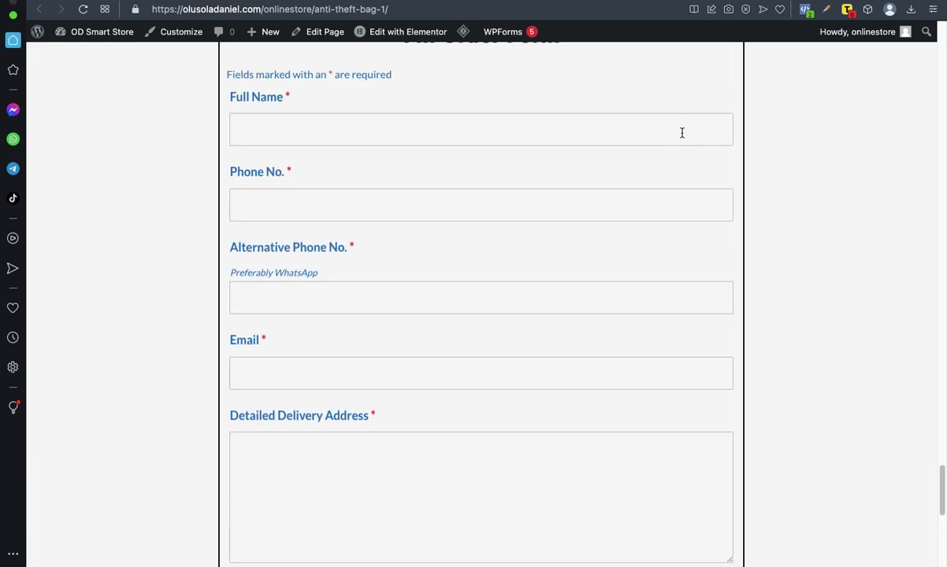
{"action": "scroll", "coordinate": [490, 207], "scroll_direction": "up", "scroll_amount": 3}
{"action": "scroll", "coordinate": [465, 245], "scroll_direction": "down", "scroll_amount": 7}
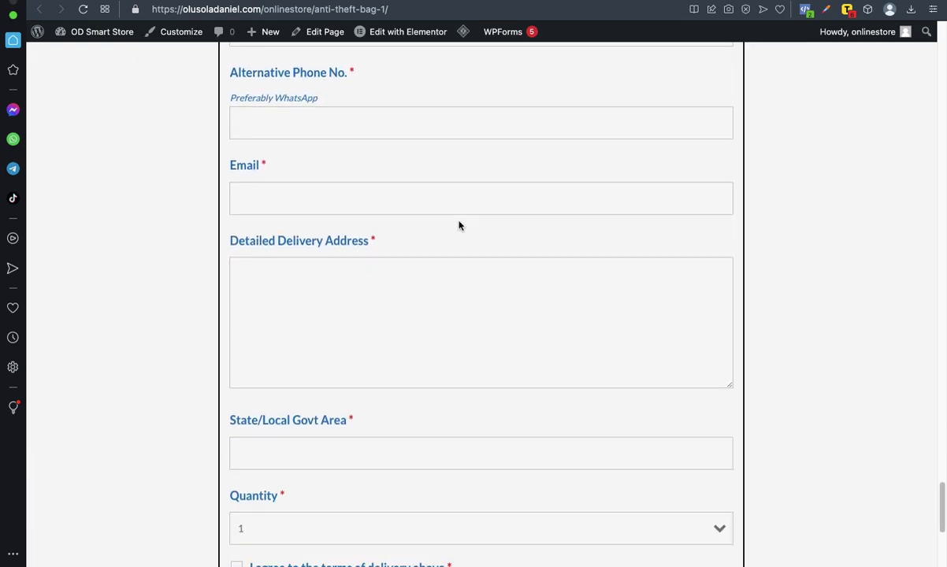
{"action": "scroll", "coordinate": [460, 226], "scroll_direction": "down", "scroll_amount": 5}
{"action": "scroll", "coordinate": [424, 262], "scroll_direction": "up", "scroll_amount": 8}
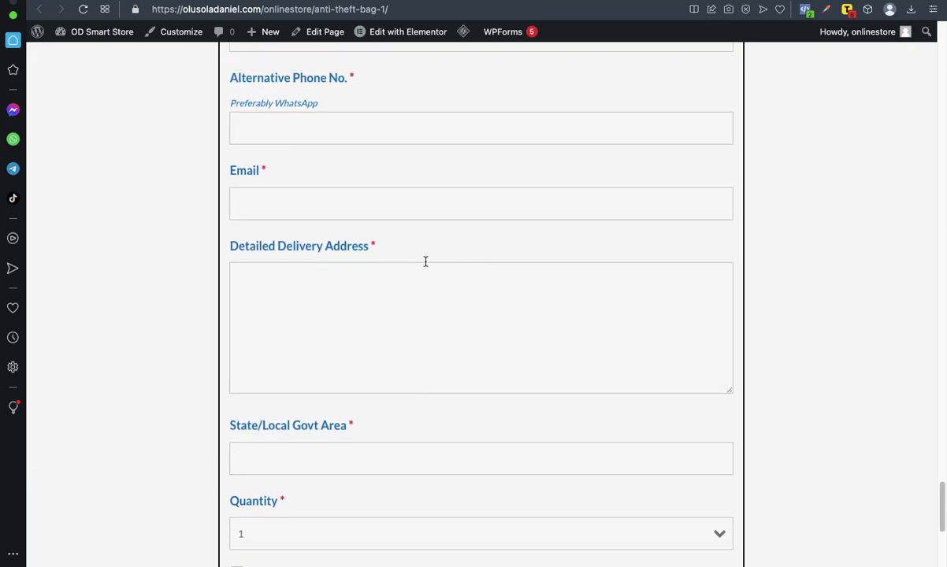
{"action": "scroll", "coordinate": [491, 175], "scroll_direction": "up", "scroll_amount": 12}
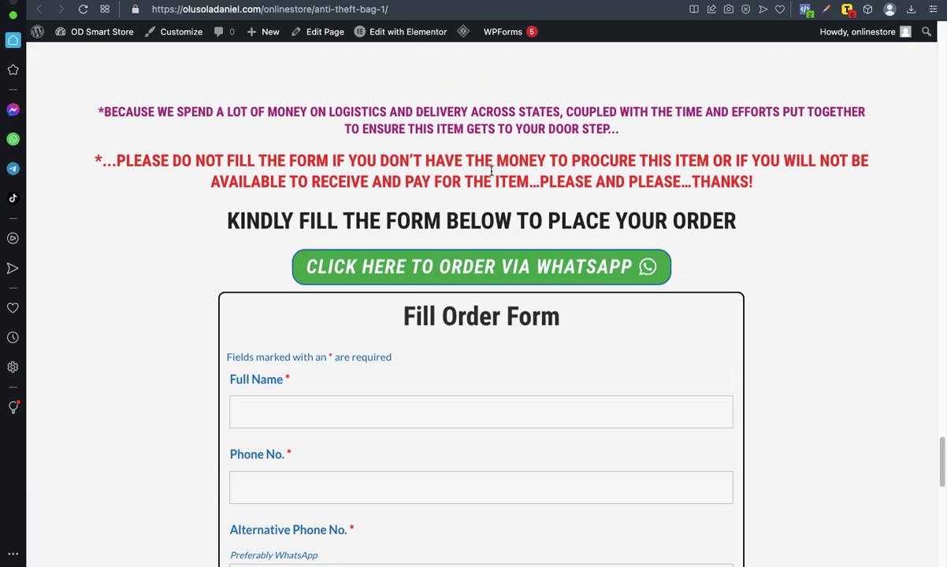
{"action": "scroll", "coordinate": [491, 175], "scroll_direction": "down", "scroll_amount": 8}
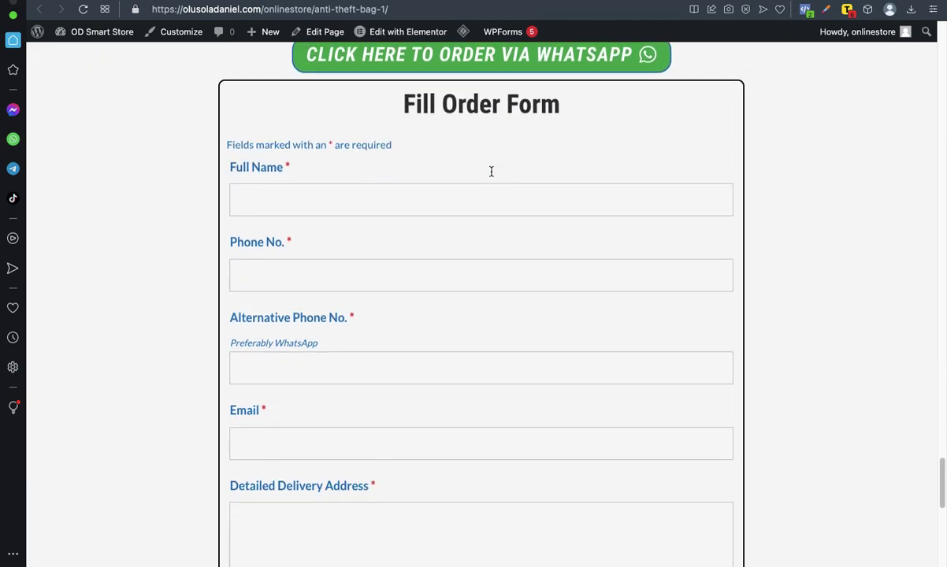
- Go back up the landing page from the order form, reviewing the product images, features and video up to the Product Description
{"action": "scroll", "coordinate": [490, 175], "scroll_direction": "up", "scroll_amount": 13}
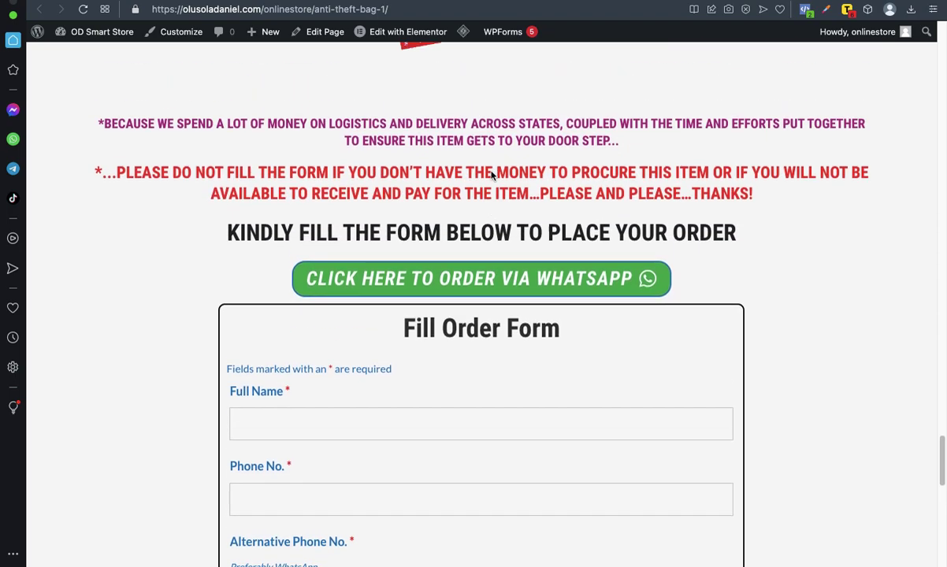
{"action": "scroll", "coordinate": [490, 175], "scroll_direction": "up", "scroll_amount": 20}
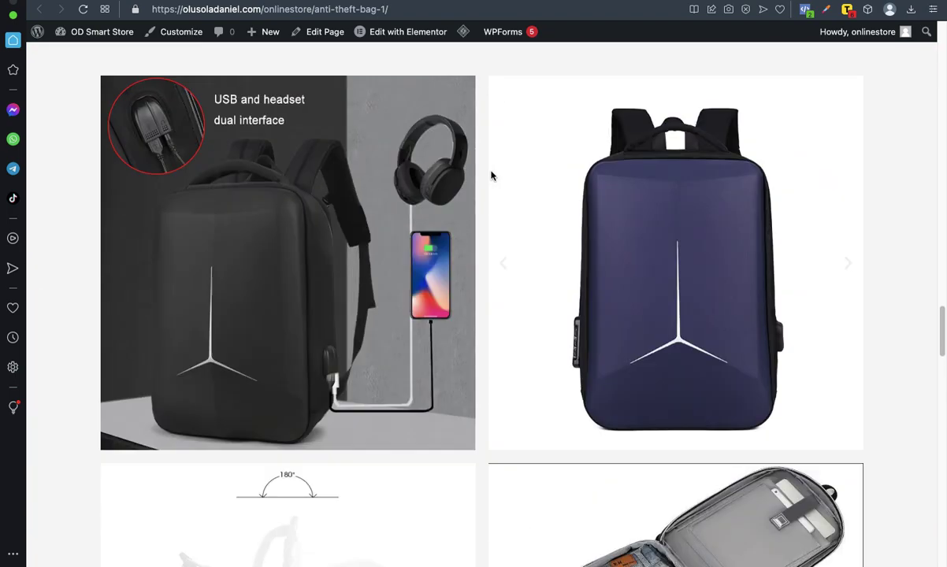
{"action": "scroll", "coordinate": [490, 175], "scroll_direction": "up", "scroll_amount": 15}
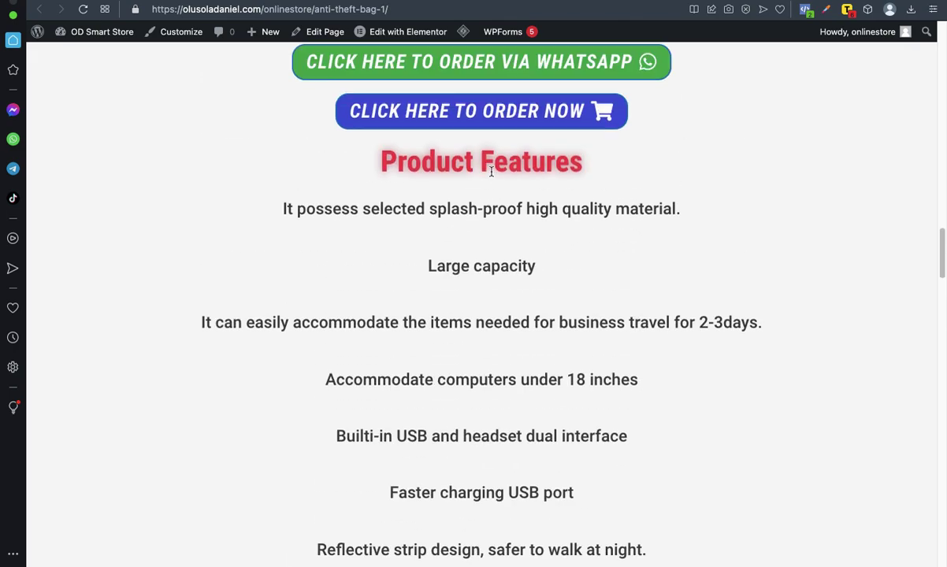
{"action": "scroll", "coordinate": [491, 175], "scroll_direction": "up", "scroll_amount": 13}
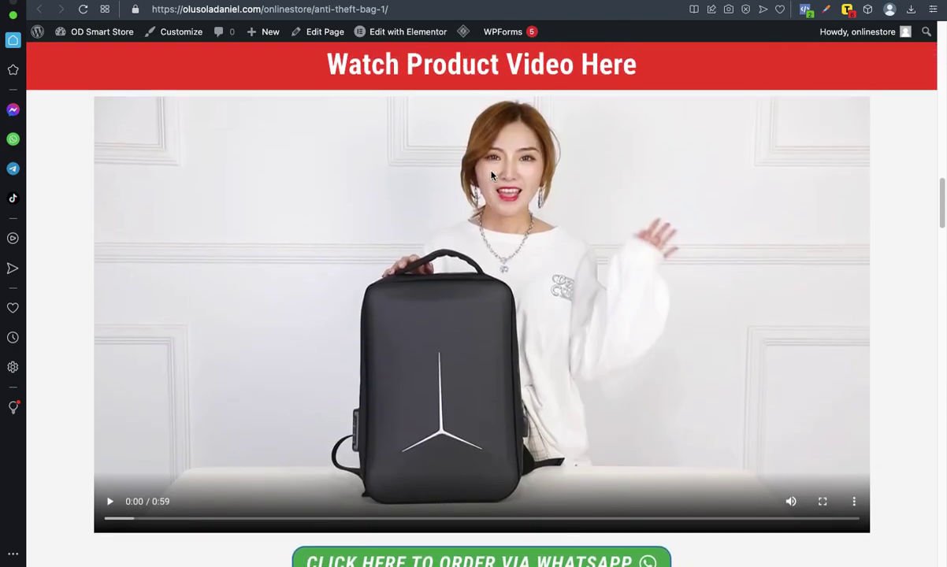
{"action": "scroll", "coordinate": [491, 171], "scroll_direction": "up", "scroll_amount": 3}
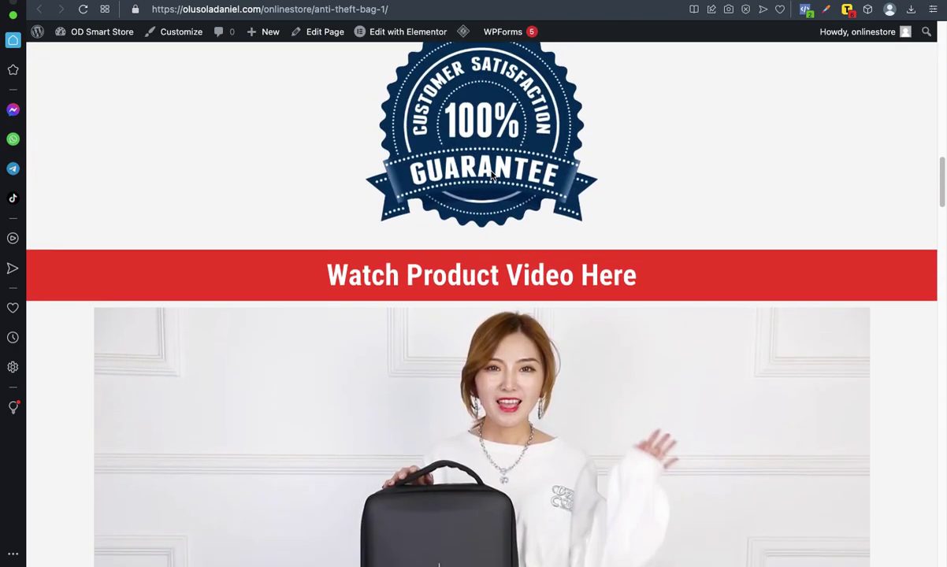
{"action": "scroll", "coordinate": [456, 158], "scroll_direction": "up", "scroll_amount": 20}
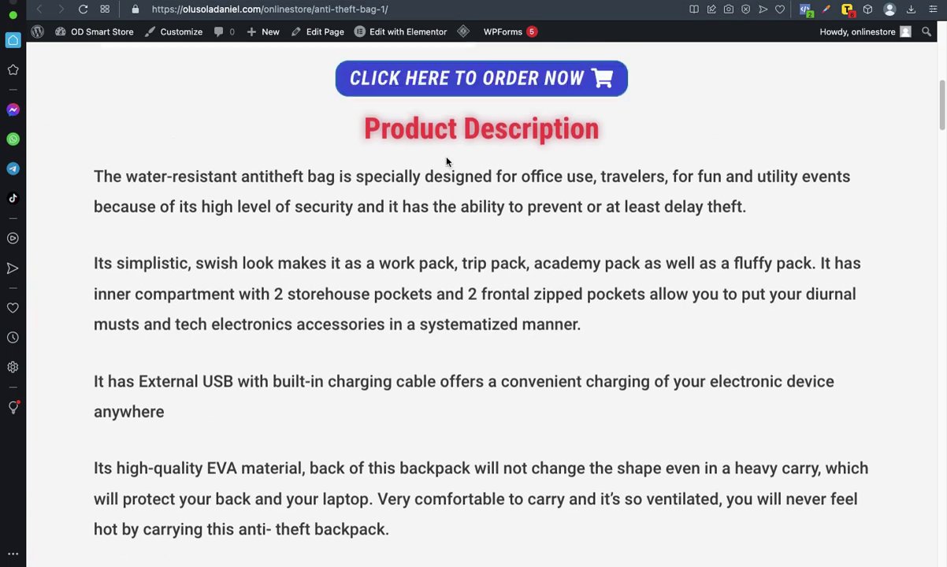
- Return to the WordPress Pages list from the Anti-theft Bag 1 page and open the Anti-theft Bag 2 landing page
{"action": "scroll", "coordinate": [447, 157], "scroll_direction": "down", "scroll_amount": 4}
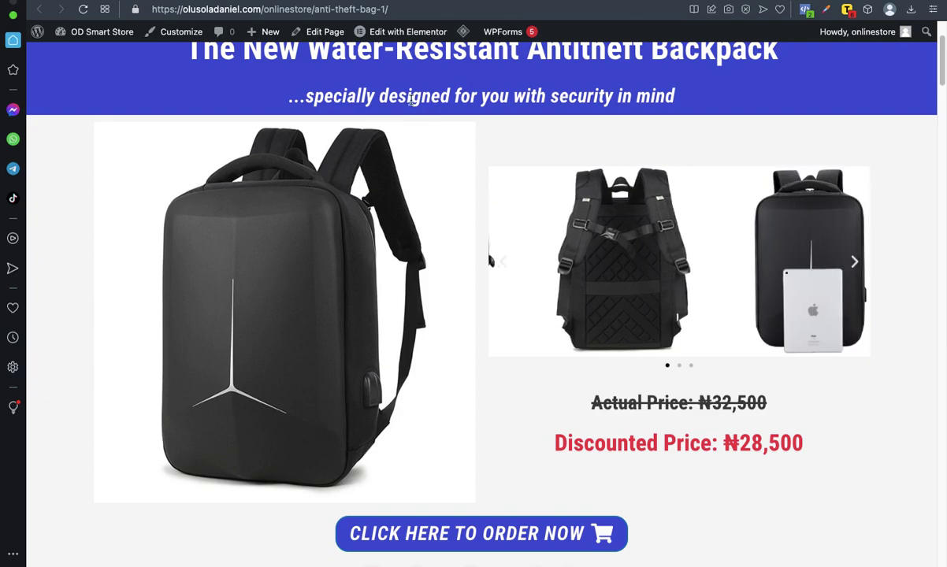
{"action": "left_click", "coordinate": [412, 9]}
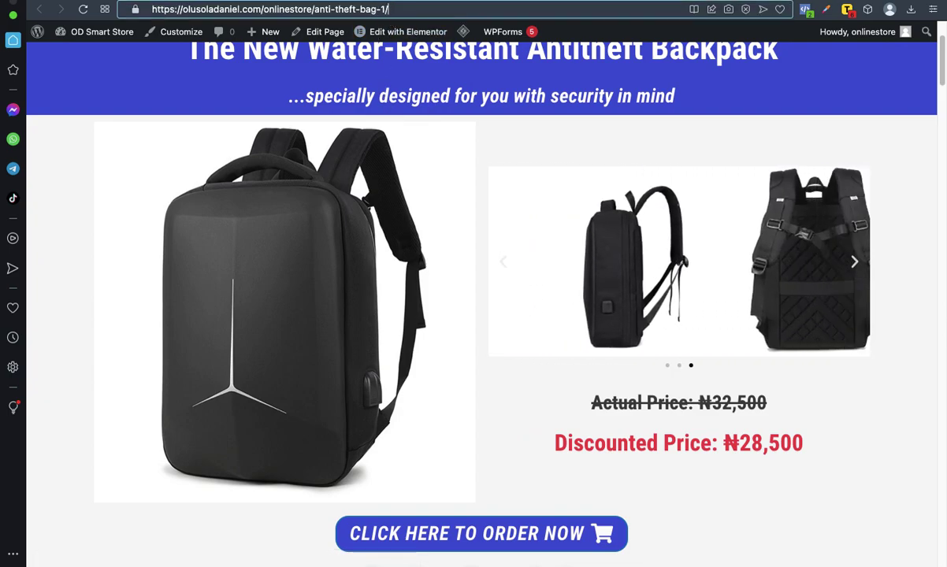
{"action": "key", "text": "Down"}
{"action": "key", "text": "Down"}
{"action": "key", "text": "Return"}
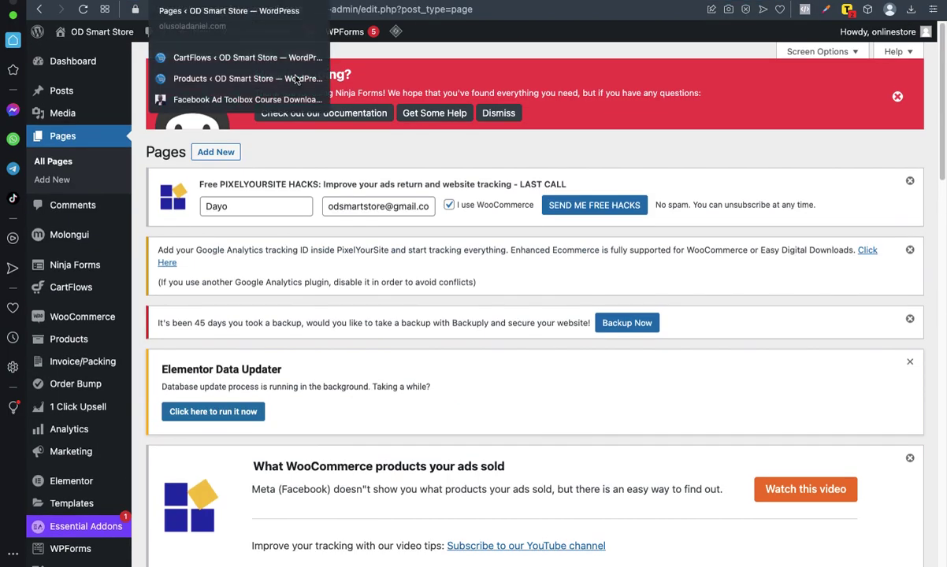
{"action": "scroll", "coordinate": [364, 300], "scroll_direction": "down", "scroll_amount": 10}
{"action": "scroll", "coordinate": [364, 300], "scroll_direction": "down", "scroll_amount": 2}
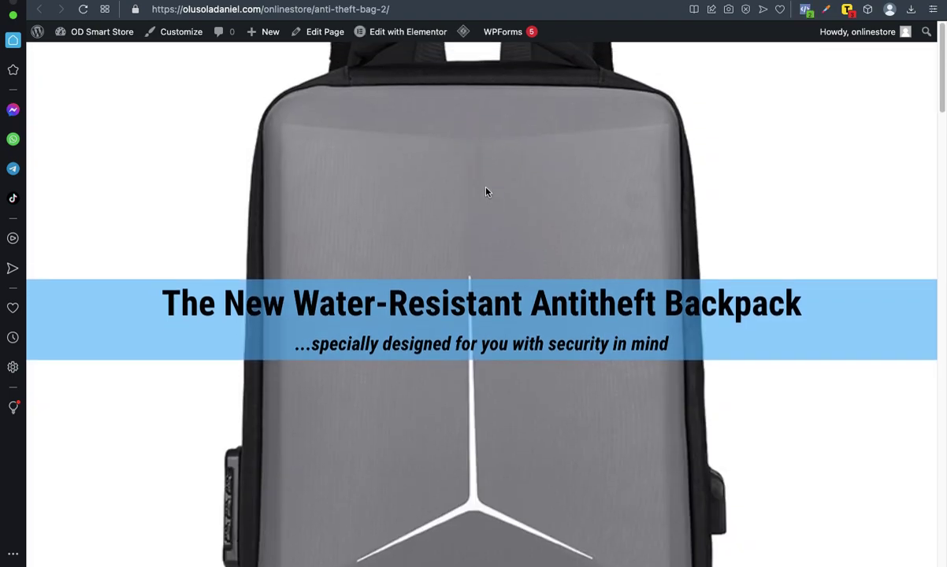
- Examine the Anti-theft Bag 2 landing page from its header images and About Product section through the prices, power bank offer and delivery notice
{"action": "scroll", "coordinate": [486, 193], "scroll_direction": "down", "scroll_amount": 5}
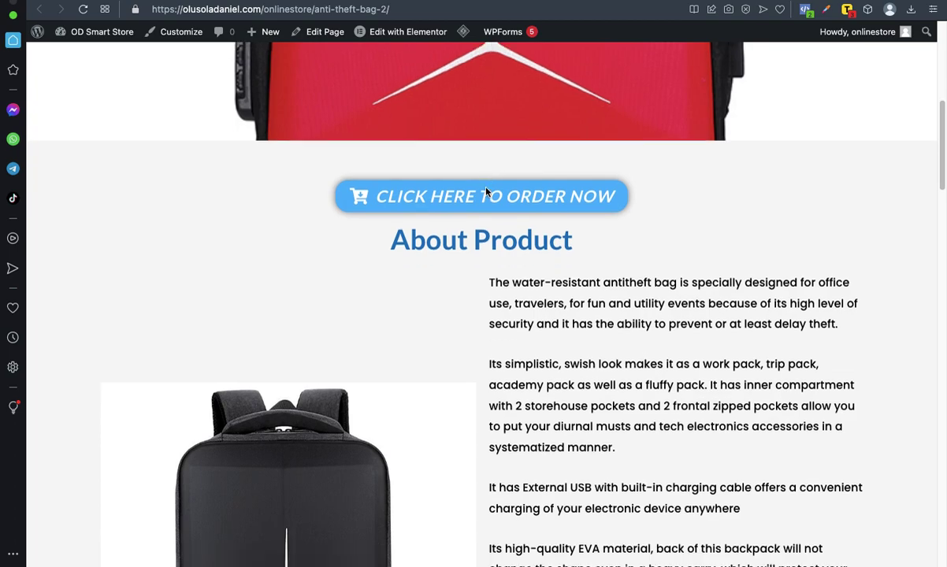
{"action": "scroll", "coordinate": [486, 193], "scroll_direction": "down", "scroll_amount": 15}
{"action": "scroll", "coordinate": [486, 192], "scroll_direction": "down", "scroll_amount": 6}
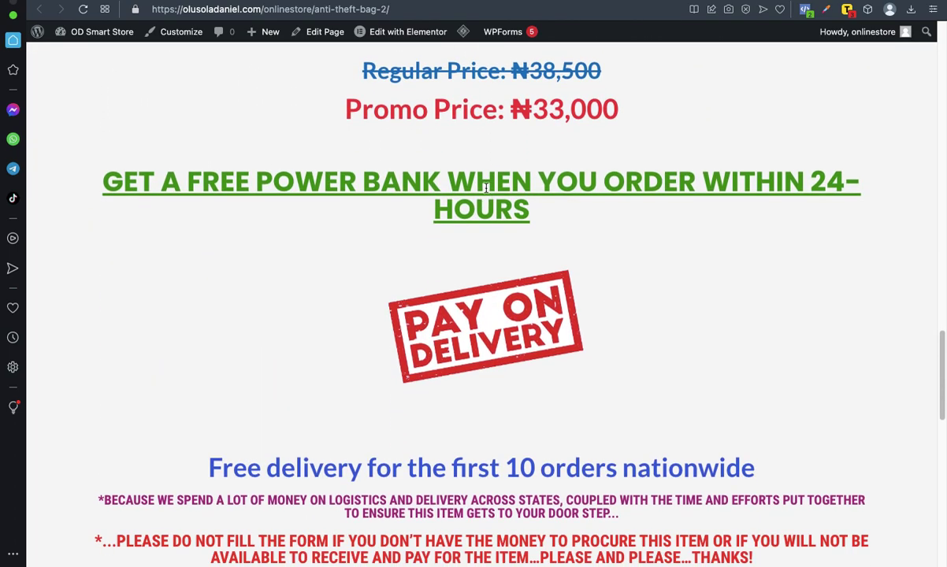
{"action": "scroll", "coordinate": [486, 187], "scroll_direction": "down", "scroll_amount": 2}
{"action": "scroll", "coordinate": [486, 188], "scroll_direction": "up", "scroll_amount": 5}
{"action": "scroll", "coordinate": [486, 189], "scroll_direction": "down", "scroll_amount": 3}
{"action": "scroll", "coordinate": [486, 191], "scroll_direction": "down", "scroll_amount": 3}
{"action": "scroll", "coordinate": [486, 191], "scroll_direction": "up", "scroll_amount": 4}
{"action": "scroll", "coordinate": [486, 192], "scroll_direction": "down", "scroll_amount": 2}
{"action": "scroll", "coordinate": [486, 189], "scroll_direction": "up", "scroll_amount": 2}
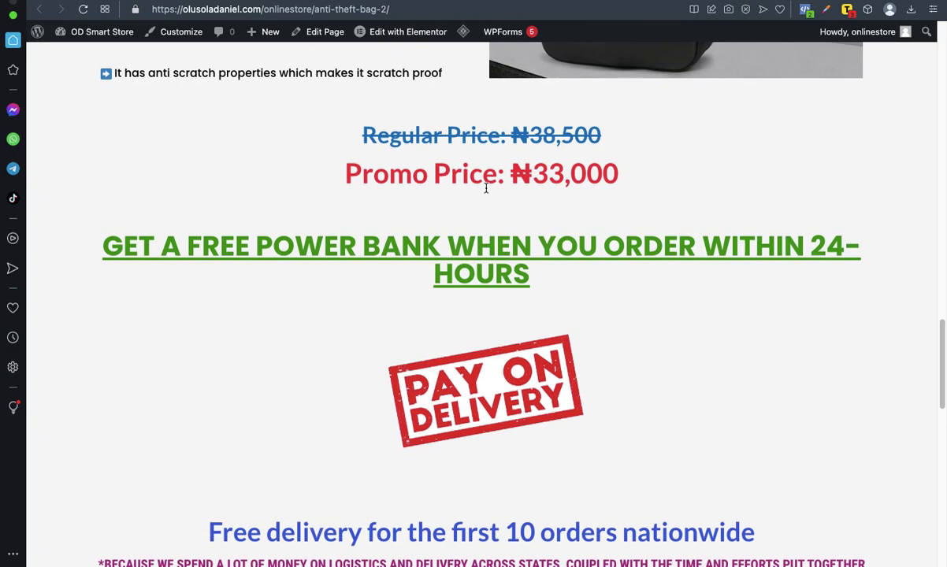
{"action": "scroll", "coordinate": [486, 189], "scroll_direction": "down", "scroll_amount": 3}
{"action": "scroll", "coordinate": [486, 192], "scroll_direction": "down", "scroll_amount": 2}
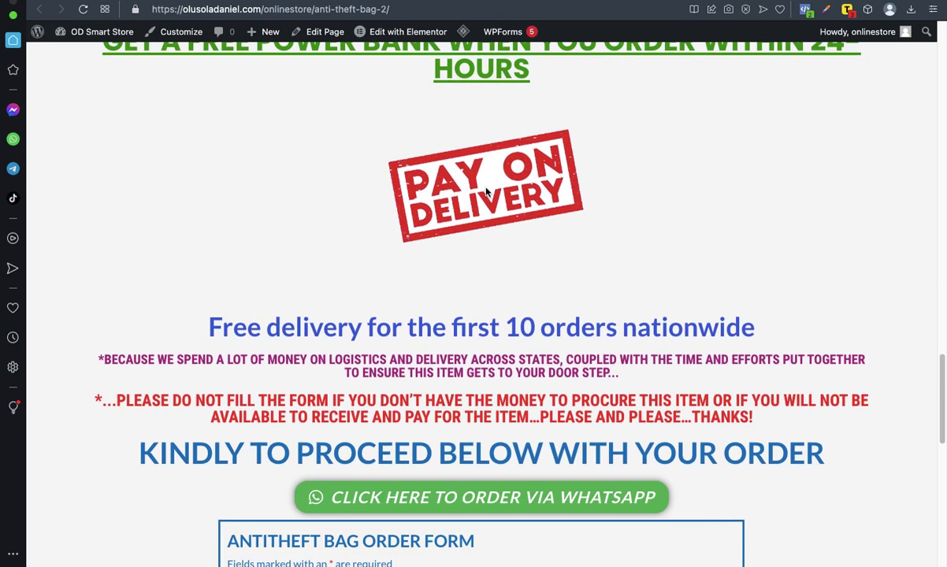
- Review the Antitheft Bag Order Form, the WhatsApp order option and the delivery and payment notices above them
{"action": "scroll", "coordinate": [486, 191], "scroll_direction": "up", "scroll_amount": 6}
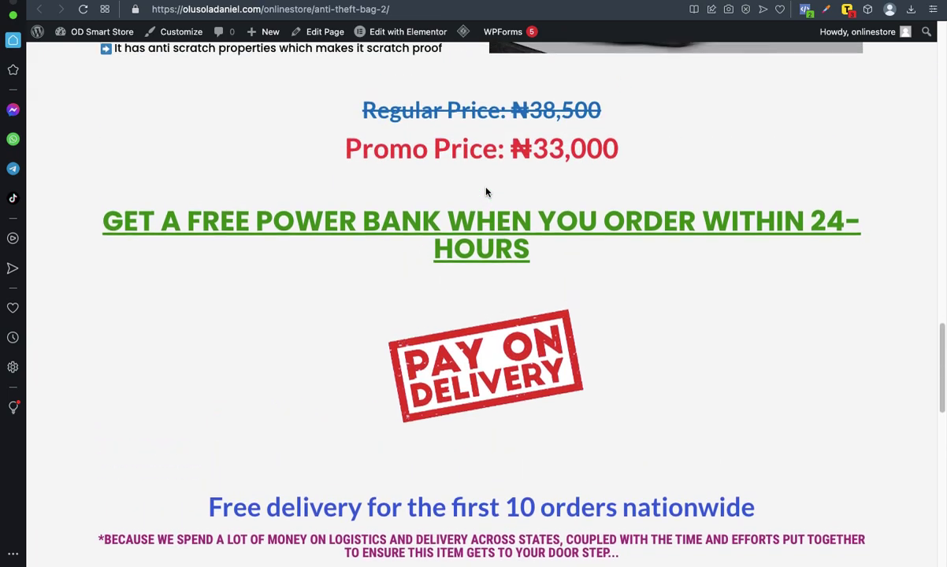
{"action": "scroll", "coordinate": [486, 191], "scroll_direction": "down", "scroll_amount": 3}
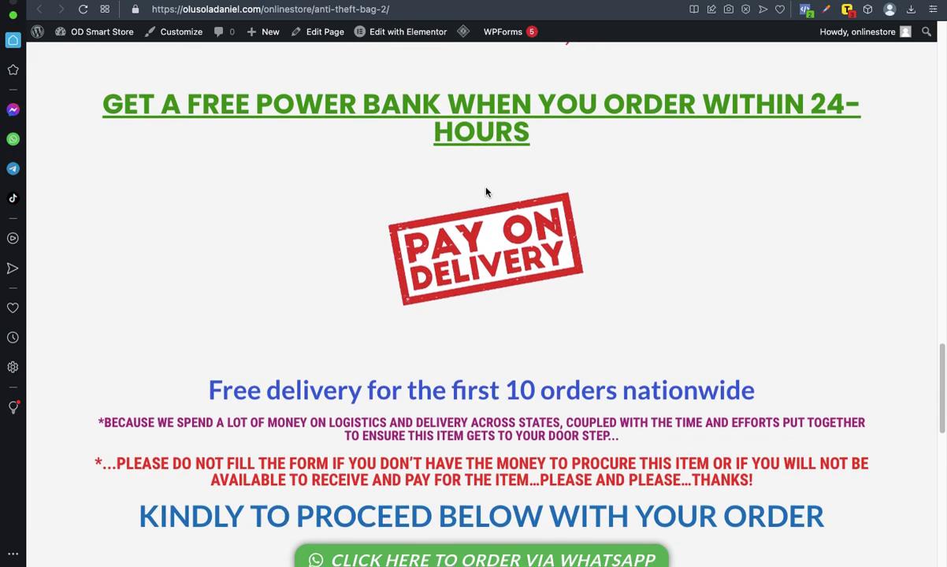
{"action": "scroll", "coordinate": [486, 192], "scroll_direction": "down", "scroll_amount": 2}
{"action": "scroll", "coordinate": [486, 191], "scroll_direction": "down", "scroll_amount": 9}
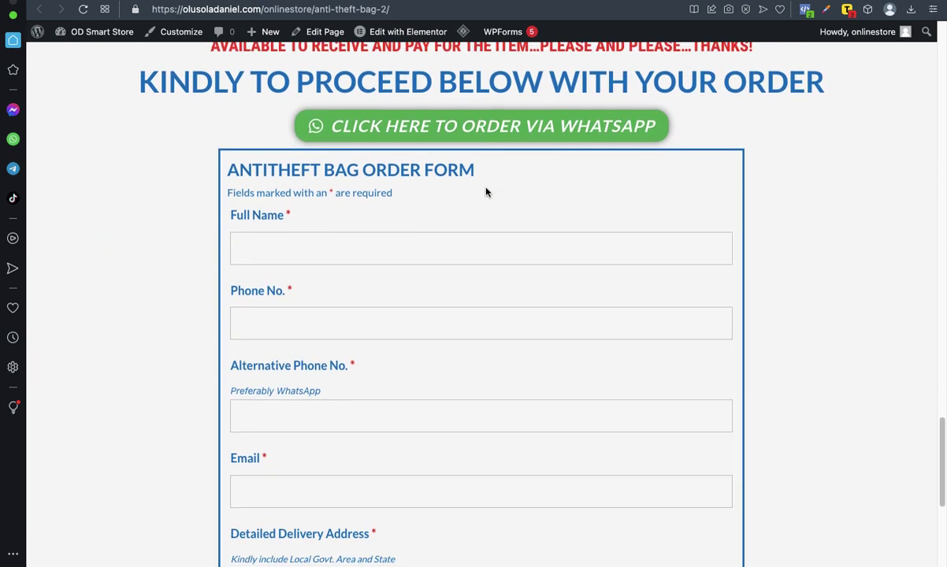
{"action": "scroll", "coordinate": [486, 191], "scroll_direction": "down", "scroll_amount": 2}
{"action": "scroll", "coordinate": [486, 192], "scroll_direction": "up", "scroll_amount": 12}
{"action": "scroll", "coordinate": [486, 192], "scroll_direction": "down", "scroll_amount": 3}
{"action": "scroll", "coordinate": [486, 192], "scroll_direction": "down", "scroll_amount": 3}
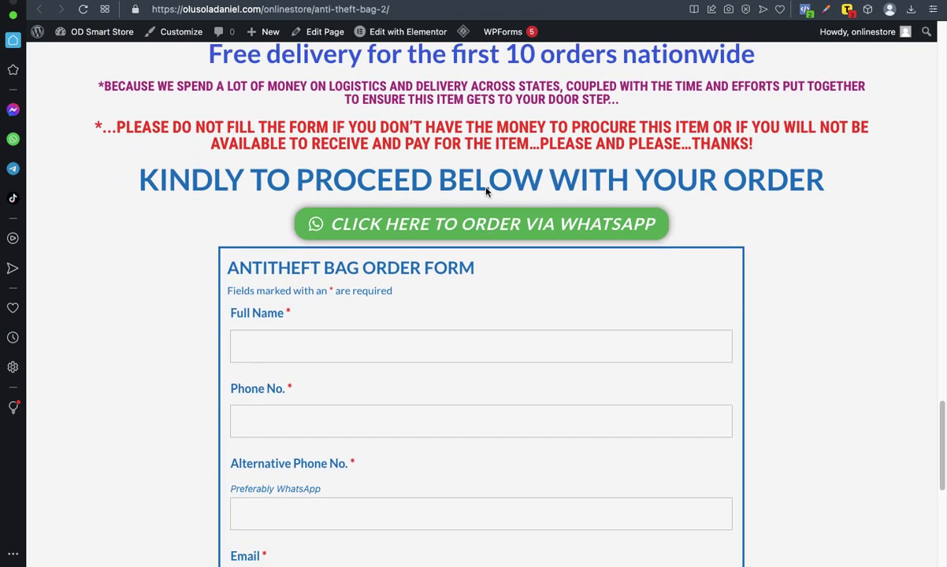
{"action": "scroll", "coordinate": [486, 188], "scroll_direction": "up", "scroll_amount": 4}
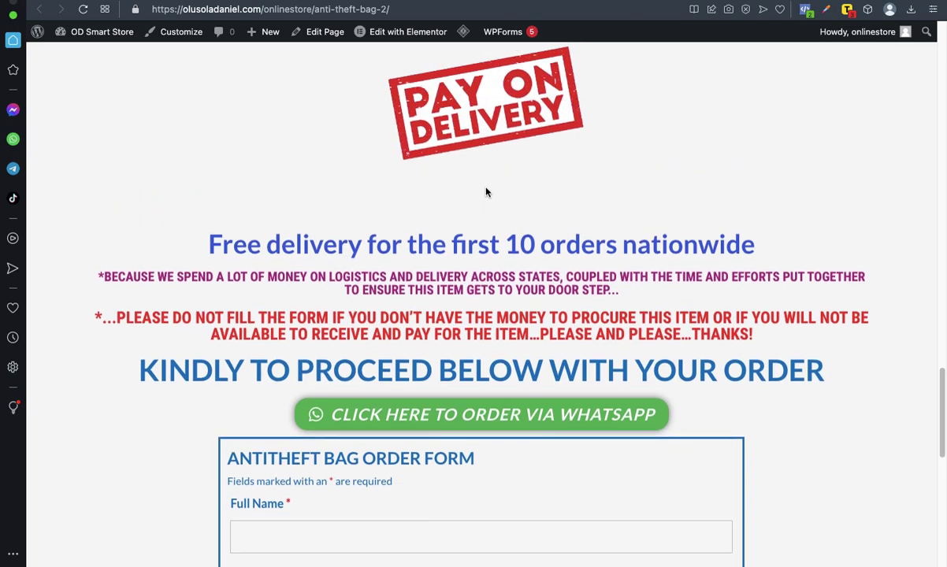
{"action": "scroll", "coordinate": [486, 189], "scroll_direction": "down", "scroll_amount": 2}
{"action": "scroll", "coordinate": [486, 188], "scroll_direction": "down", "scroll_amount": 2}
{"action": "scroll", "coordinate": [486, 188], "scroll_direction": "up", "scroll_amount": 15}
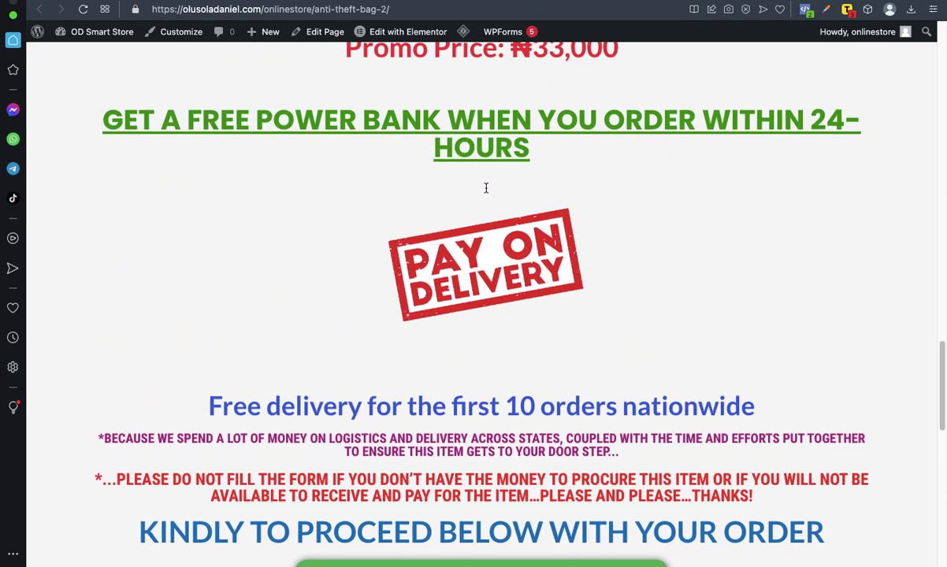
- Return to the landing page's header, check the Elementor editing options and look over the About Product section again
{"action": "scroll", "coordinate": [486, 188], "scroll_direction": "up", "scroll_amount": 10}
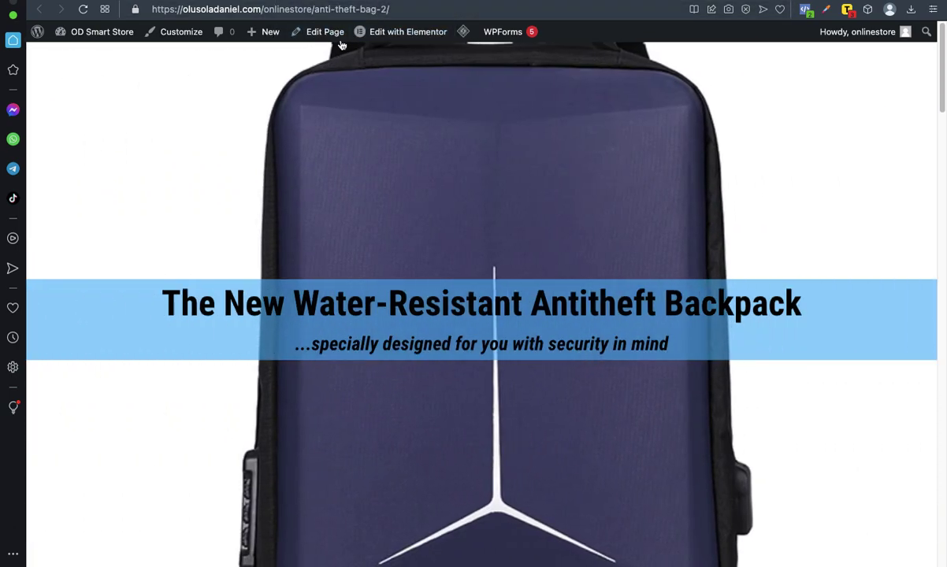
{"action": "mouse_move", "coordinate": [411, 44]}
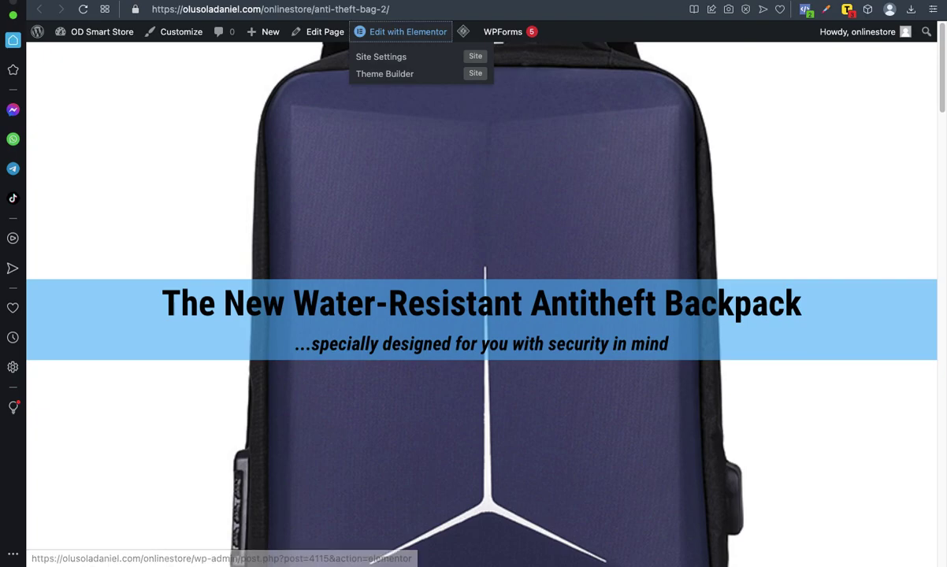
{"action": "scroll", "coordinate": [453, 248], "scroll_direction": "down", "scroll_amount": 2}
{"action": "scroll", "coordinate": [455, 254], "scroll_direction": "down", "scroll_amount": 5}
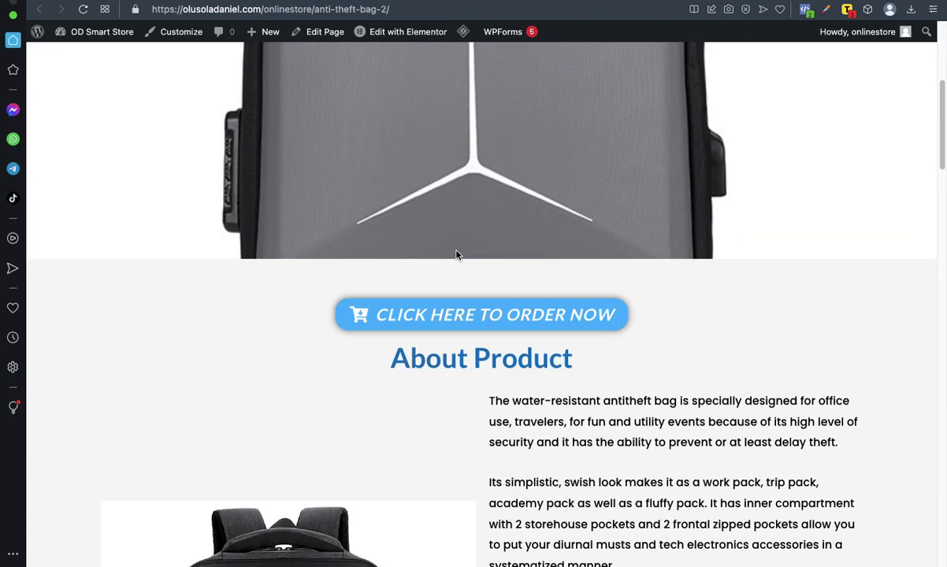
{"action": "scroll", "coordinate": [455, 254], "scroll_direction": "up", "scroll_amount": 2}
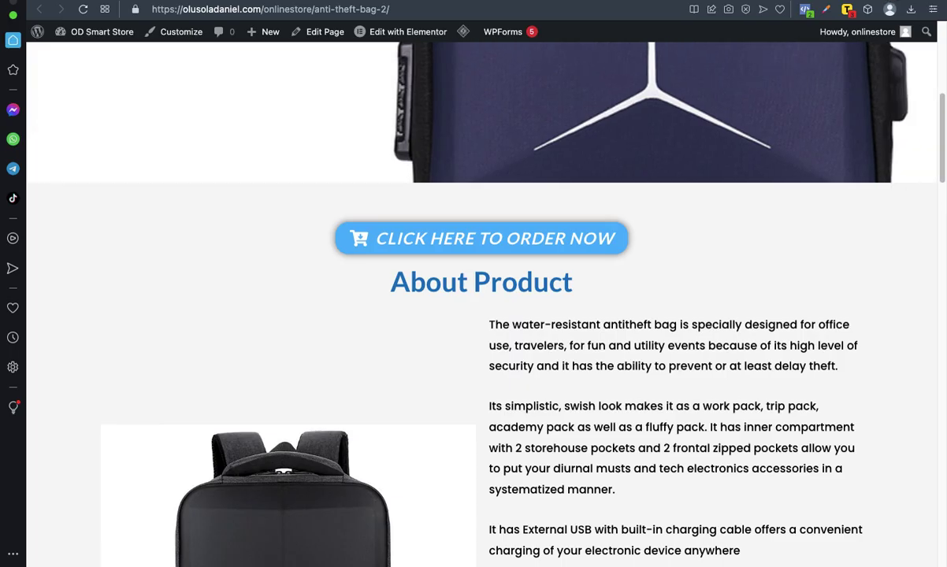
- Open the OD Smart Store home page (olusoladaniel.com/onlinestore/) in a new browser tab
{"action": "key", "text": "super+t"}
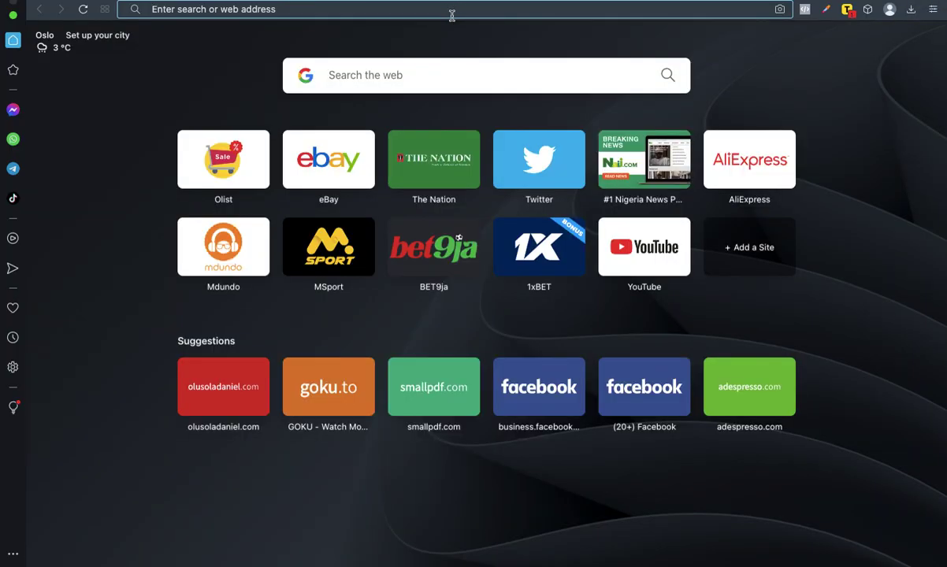
{"action": "type", "text": "onlin"}
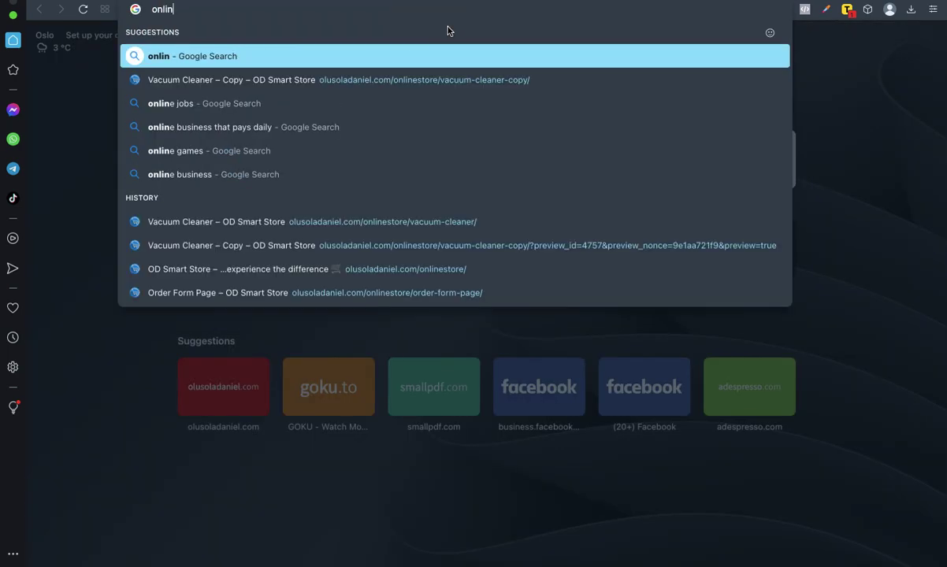
{"action": "left_click", "coordinate": [400, 268]}
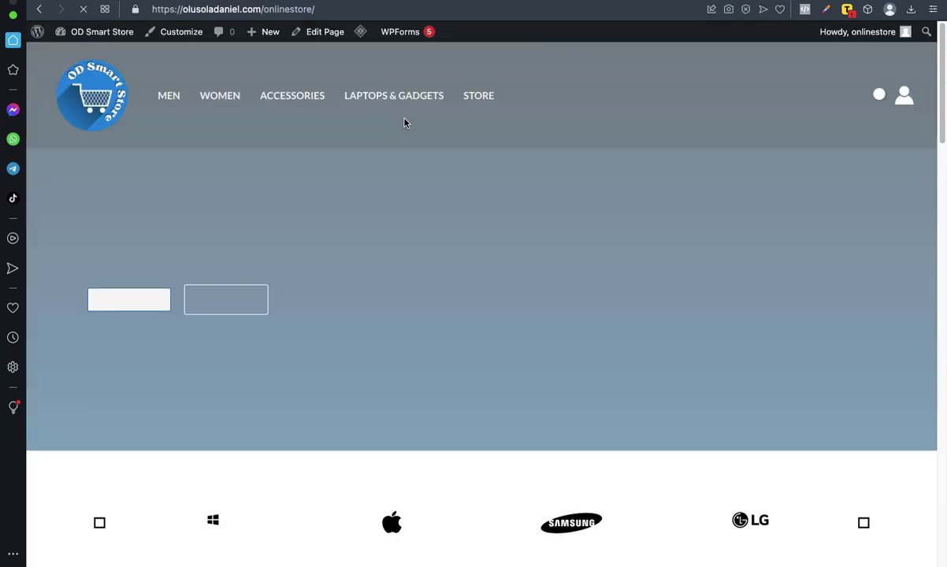
- Review the home page from its banner to the Other Products section, and open the Store page
{"action": "scroll", "coordinate": [457, 192], "scroll_direction": "down", "scroll_amount": 5}
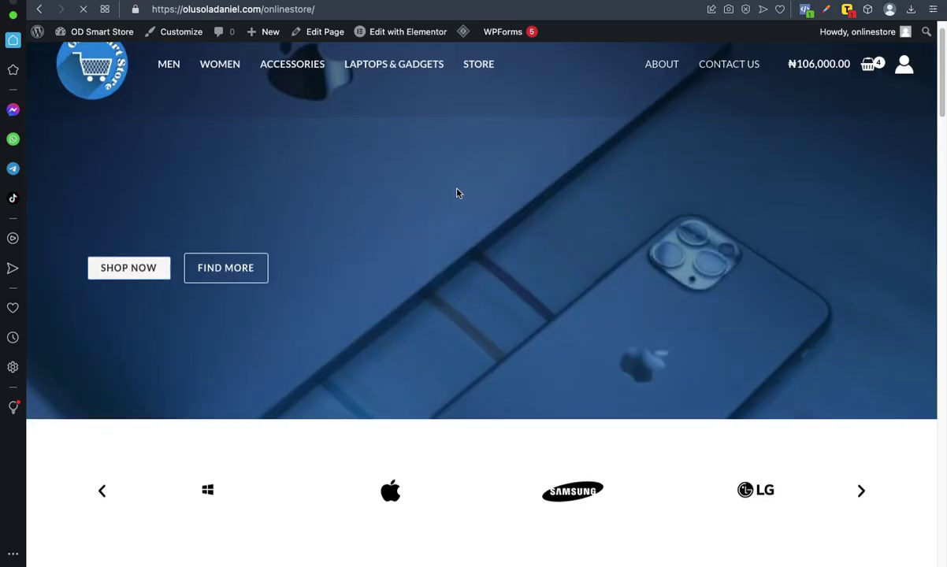
{"action": "scroll", "coordinate": [456, 192], "scroll_direction": "down", "scroll_amount": 8}
{"action": "scroll", "coordinate": [457, 192], "scroll_direction": "down", "scroll_amount": 10}
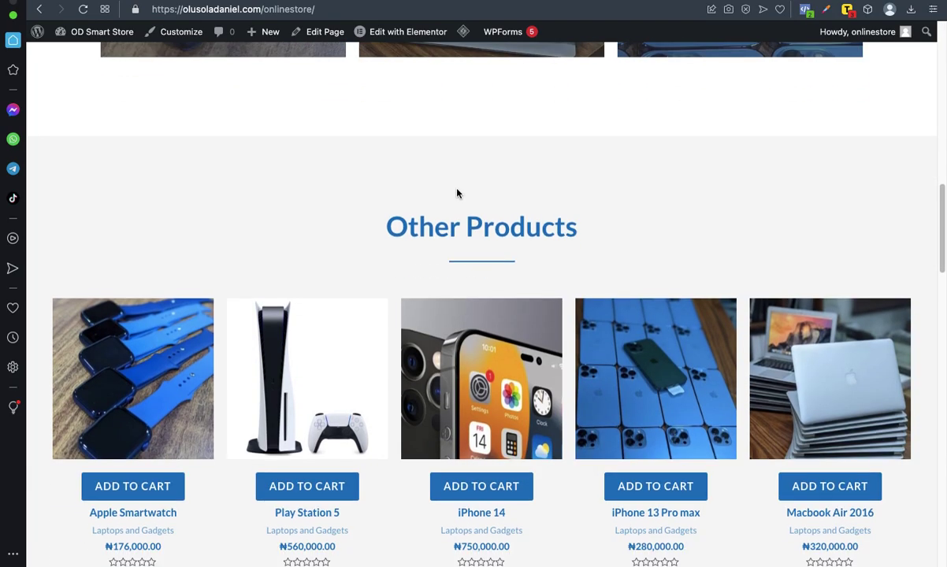
{"action": "scroll", "coordinate": [456, 192], "scroll_direction": "up", "scroll_amount": 5}
{"action": "scroll", "coordinate": [458, 194], "scroll_direction": "down", "scroll_amount": 5}
{"action": "scroll", "coordinate": [457, 194], "scroll_direction": "up", "scroll_amount": 12}
{"action": "scroll", "coordinate": [458, 195], "scroll_direction": "up", "scroll_amount": 2}
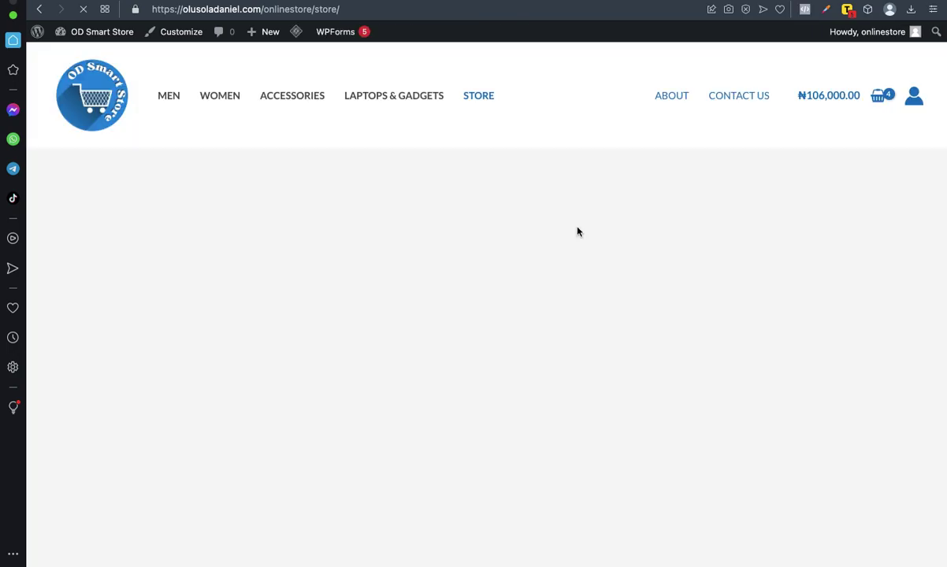
- Examine the Store page's product listing, price filter and category list
{"action": "scroll", "coordinate": [577, 231], "scroll_direction": "down", "scroll_amount": 3}
{"action": "scroll", "coordinate": [577, 230], "scroll_direction": "up", "scroll_amount": 3}
{"action": "scroll", "coordinate": [514, 213], "scroll_direction": "down", "scroll_amount": 10}
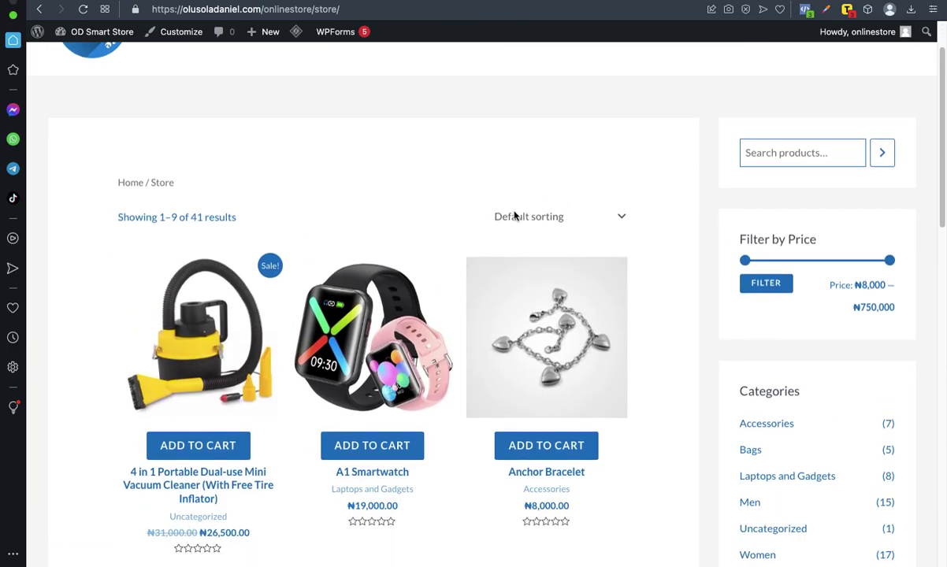
{"action": "scroll", "coordinate": [517, 215], "scroll_direction": "up", "scroll_amount": 6}
{"action": "scroll", "coordinate": [517, 215], "scroll_direction": "up", "scroll_amount": 4}
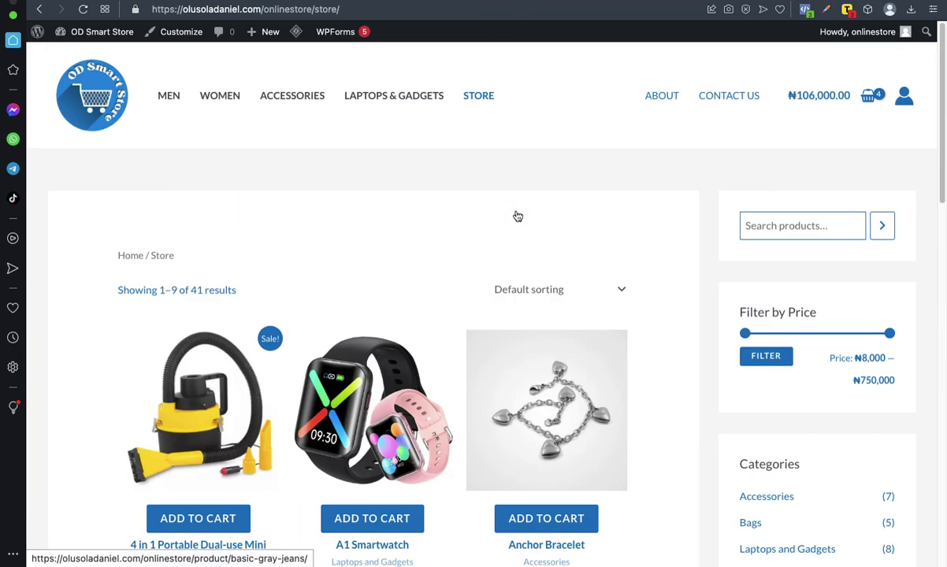
{"action": "scroll", "coordinate": [486, 167], "scroll_direction": "down", "scroll_amount": 2}
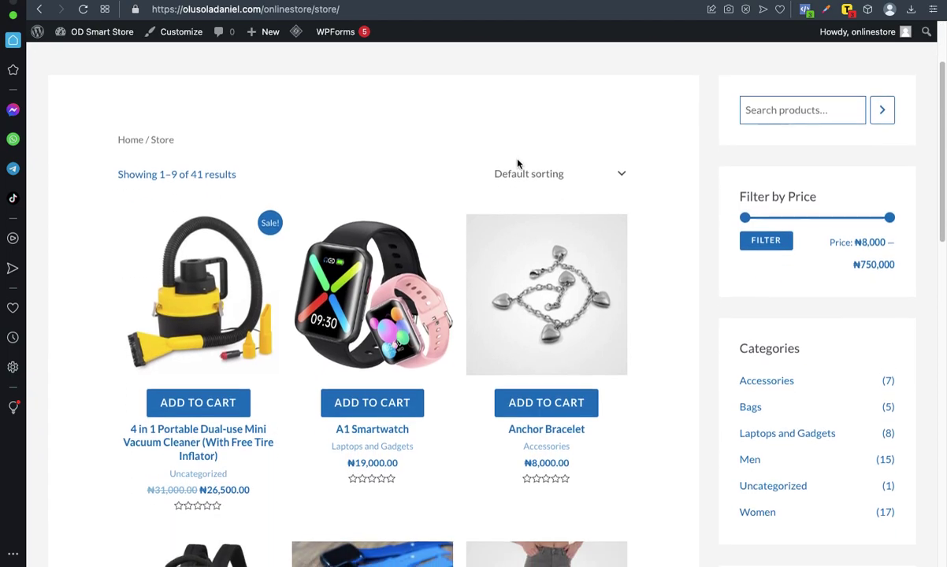
{"action": "scroll", "coordinate": [448, 176], "scroll_direction": "up", "scroll_amount": 2}
- Remove the 4 in 1 Portable Dual-use Mini Vacuum Cleaner from the shopping cart
{"action": "mouse_move", "coordinate": [835, 103]}
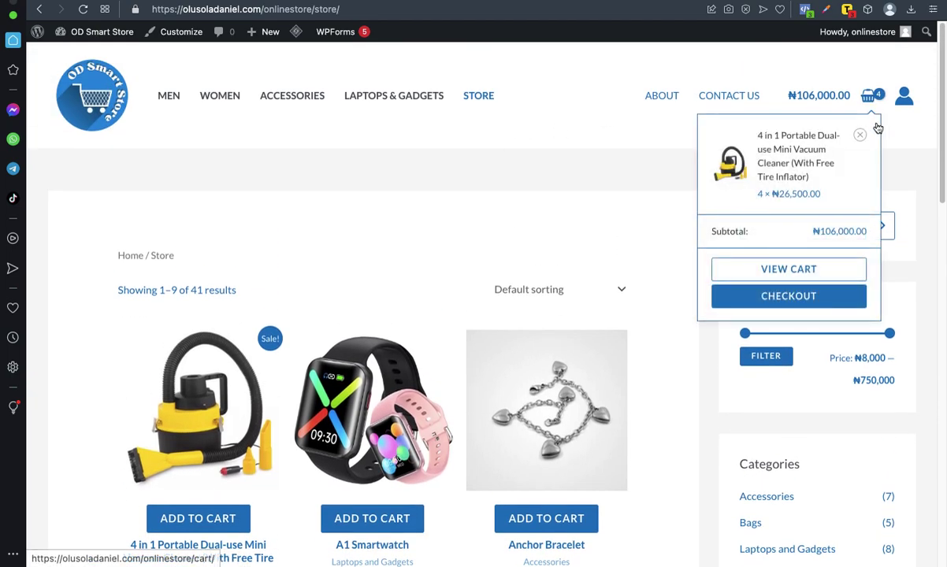
{"action": "scroll", "coordinate": [402, 239], "scroll_direction": "down", "scroll_amount": 6}
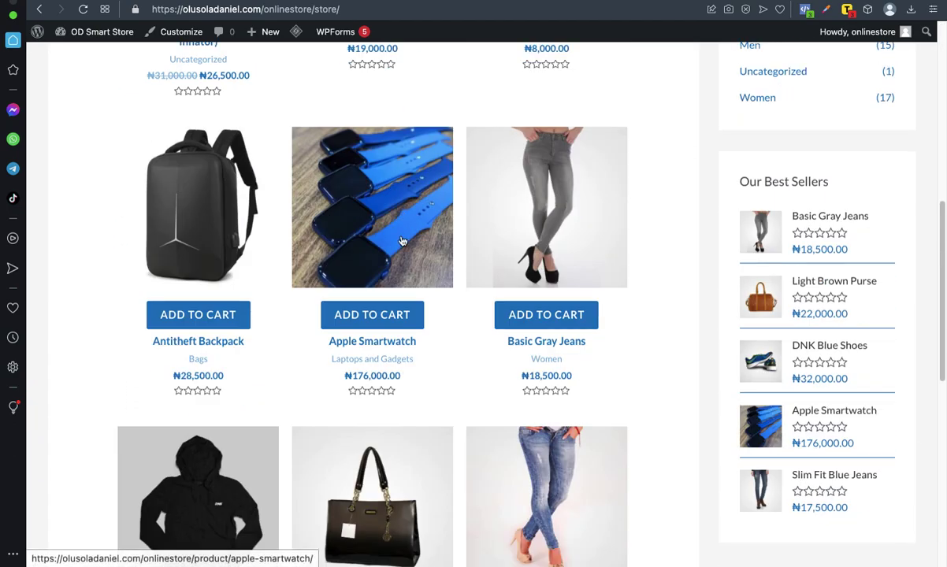
{"action": "scroll", "coordinate": [471, 189], "scroll_direction": "up", "scroll_amount": 6}
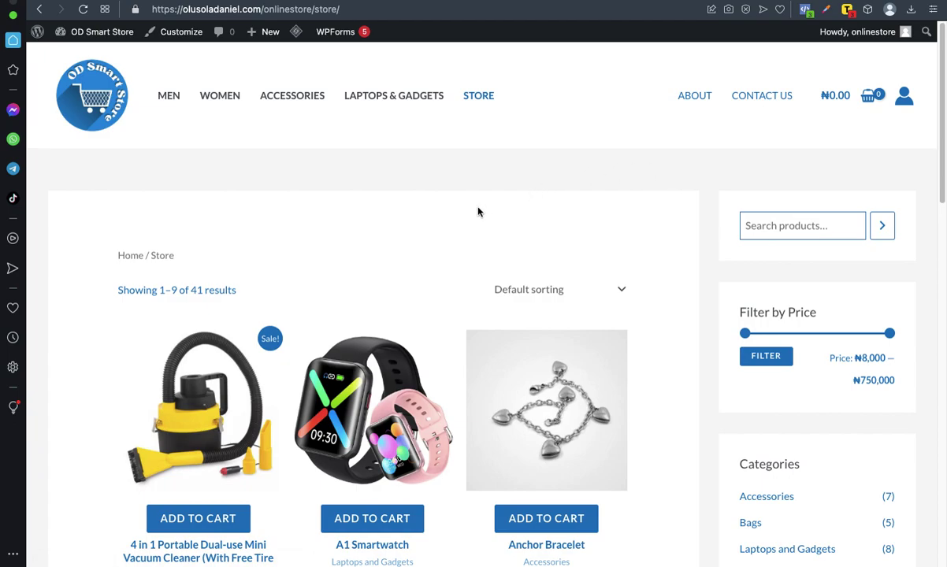
- Browse the Store page's product rows, including the vacuum cleaner, smartwatches and Antitheft Backpack, and return to the page header
{"action": "scroll", "coordinate": [562, 191], "scroll_direction": "down", "scroll_amount": 3}
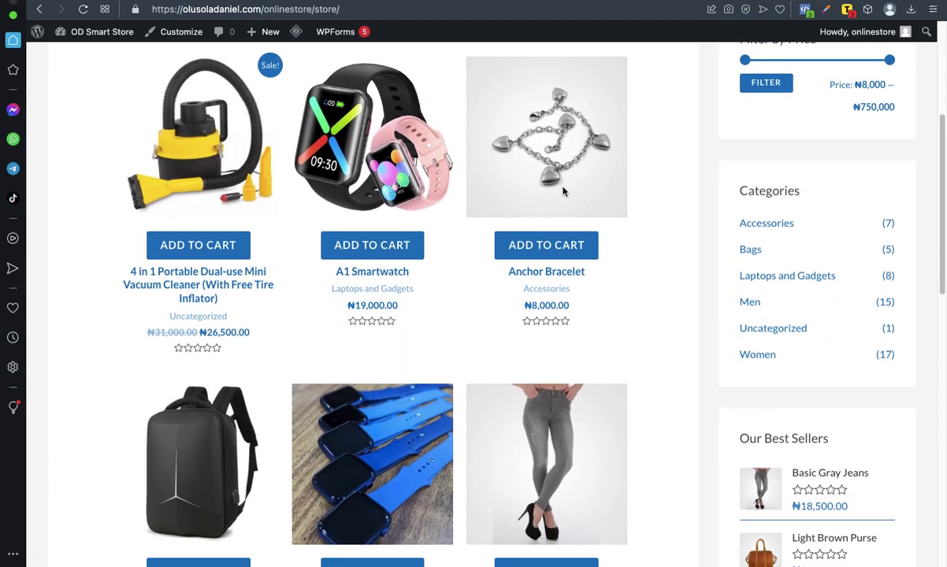
{"action": "scroll", "coordinate": [357, 194], "scroll_direction": "up", "scroll_amount": 3}
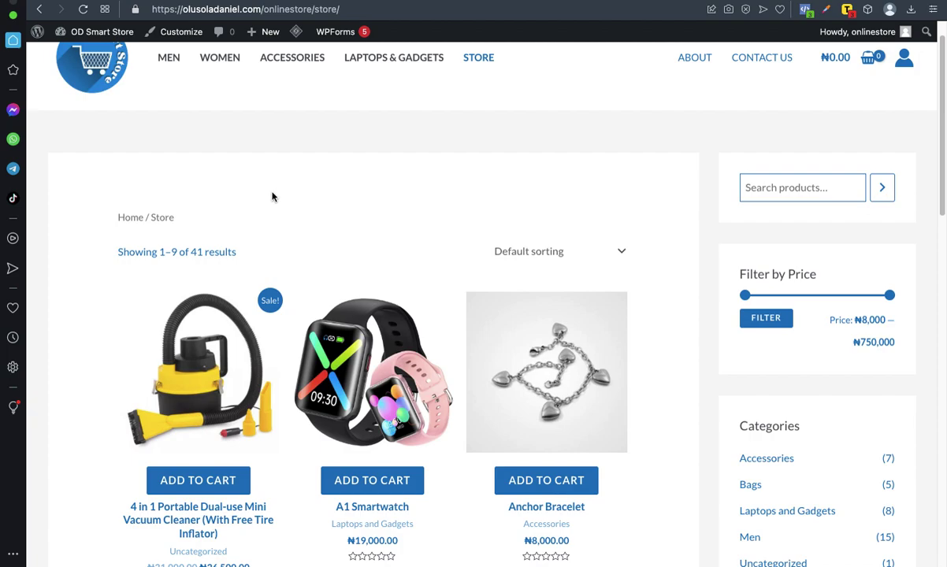
{"action": "scroll", "coordinate": [313, 213], "scroll_direction": "down", "scroll_amount": 4}
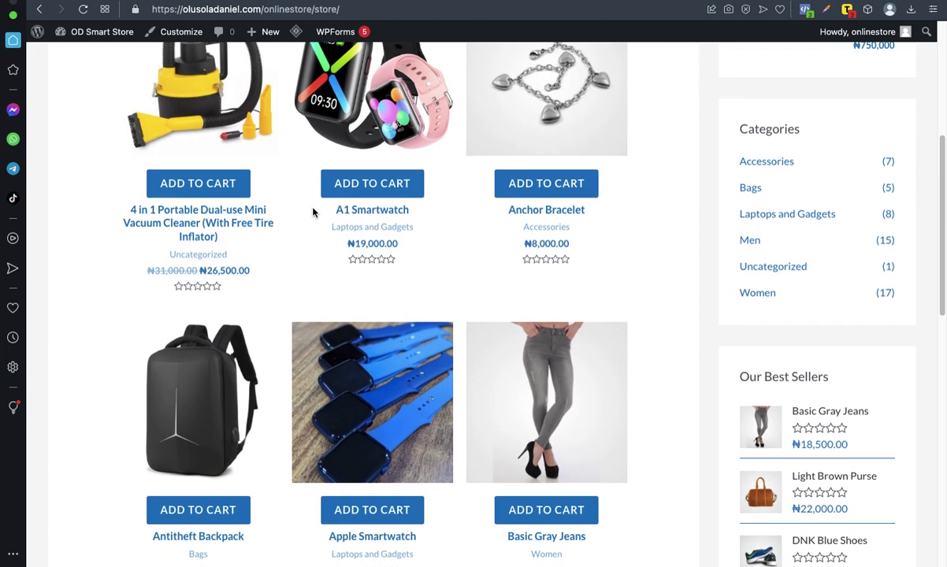
{"action": "scroll", "coordinate": [313, 212], "scroll_direction": "down", "scroll_amount": 4}
{"action": "scroll", "coordinate": [313, 212], "scroll_direction": "up", "scroll_amount": 6}
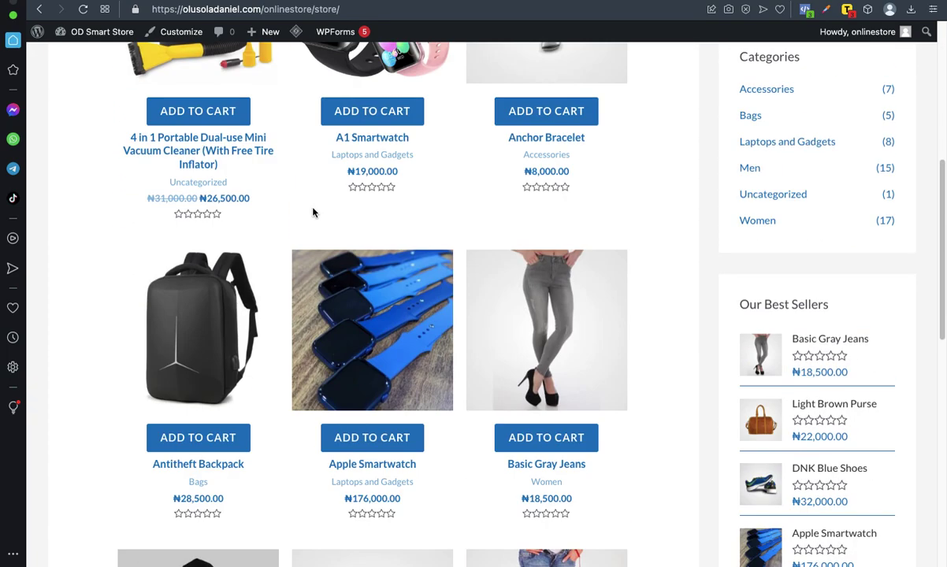
{"action": "scroll", "coordinate": [314, 211], "scroll_direction": "up", "scroll_amount": 2}
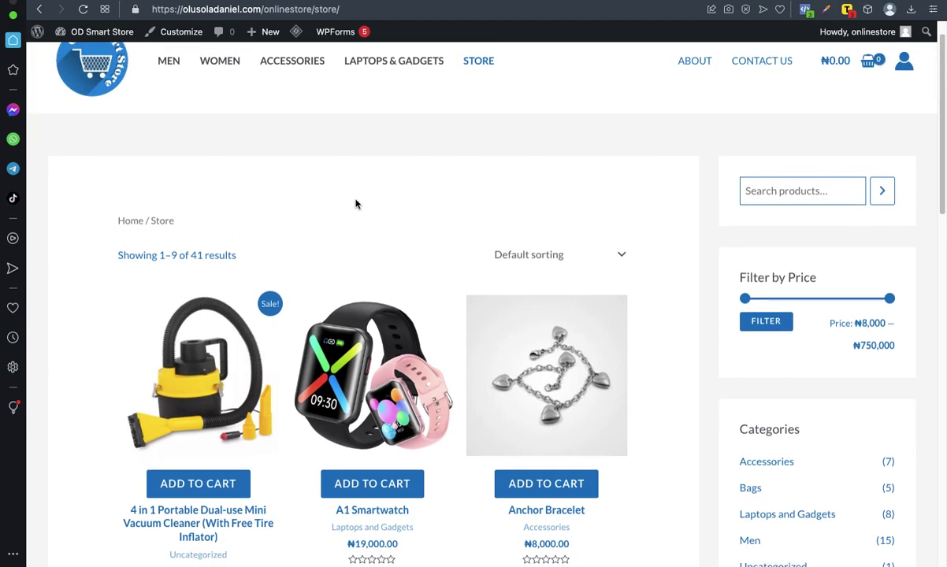
- Look over the Store page's product rows, Categories list and Our Best Sellers section
{"action": "scroll", "coordinate": [356, 203], "scroll_direction": "down", "scroll_amount": 4}
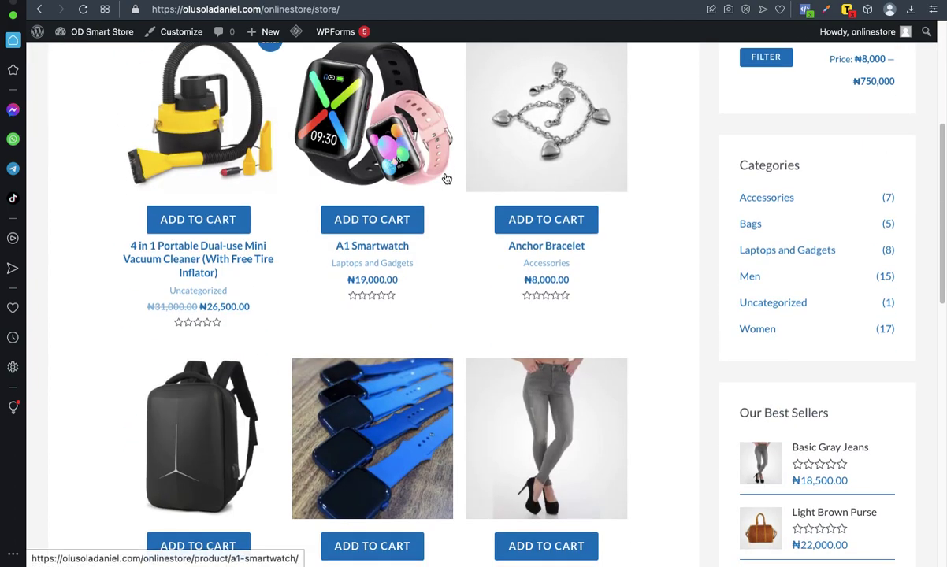
{"action": "scroll", "coordinate": [446, 178], "scroll_direction": "down", "scroll_amount": 7}
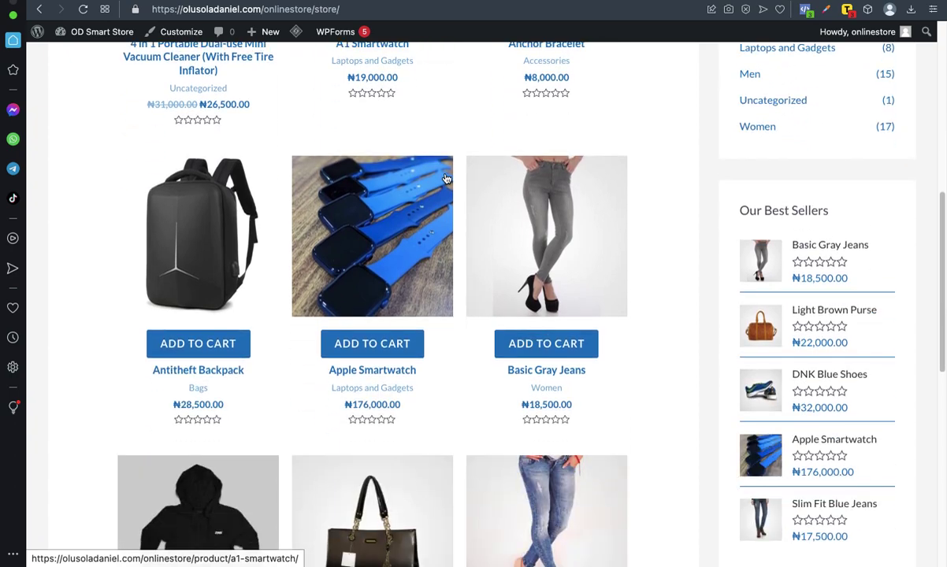
{"action": "scroll", "coordinate": [446, 179], "scroll_direction": "up", "scroll_amount": 8}
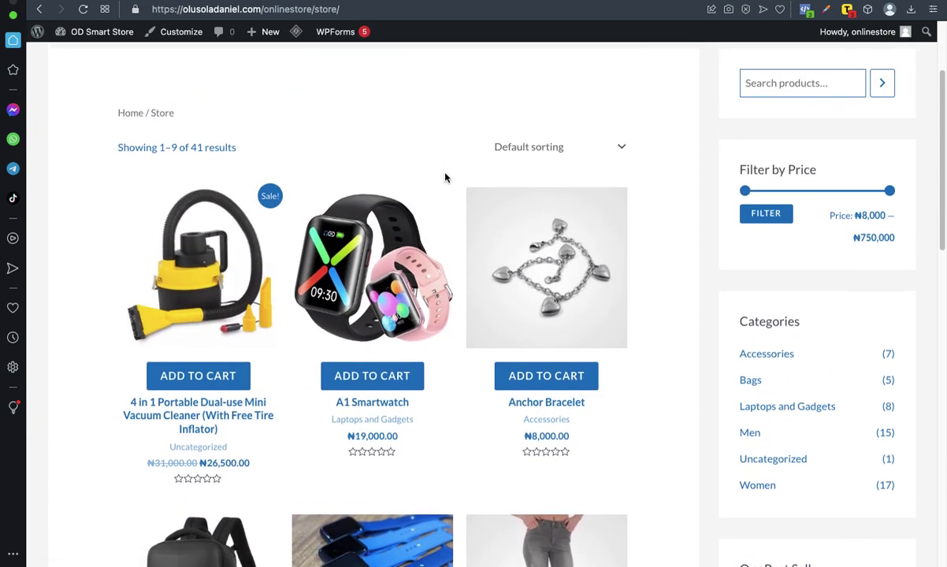
{"action": "scroll", "coordinate": [446, 178], "scroll_direction": "up", "scroll_amount": 2}
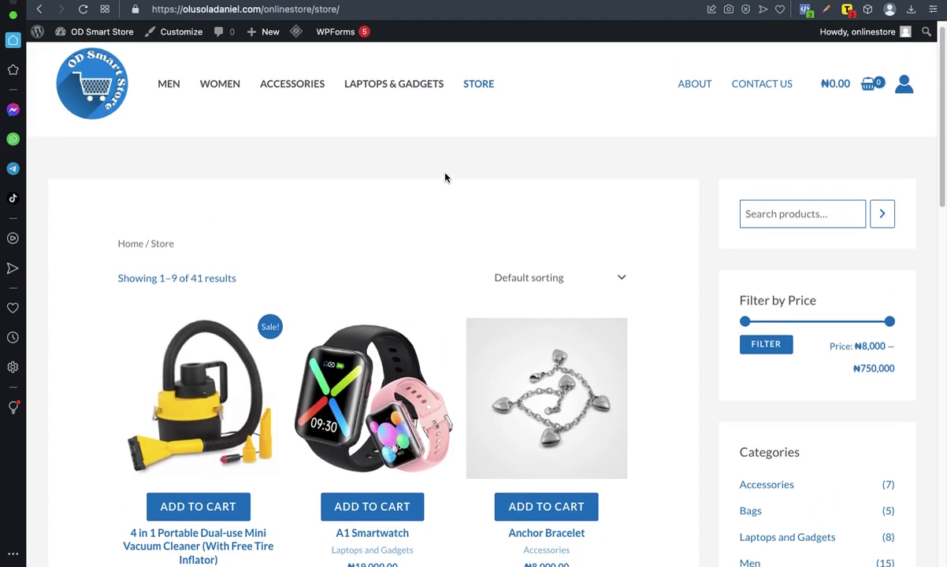
{"action": "scroll", "coordinate": [446, 179], "scroll_direction": "down", "scroll_amount": 2}
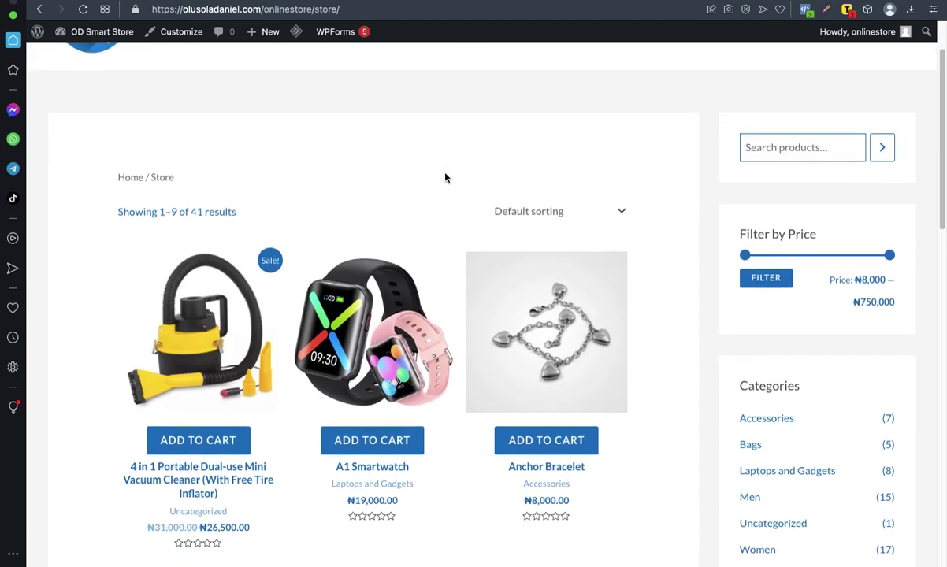
{"action": "scroll", "coordinate": [446, 179], "scroll_direction": "down", "scroll_amount": 2}
{"action": "scroll", "coordinate": [445, 178], "scroll_direction": "down", "scroll_amount": 3}
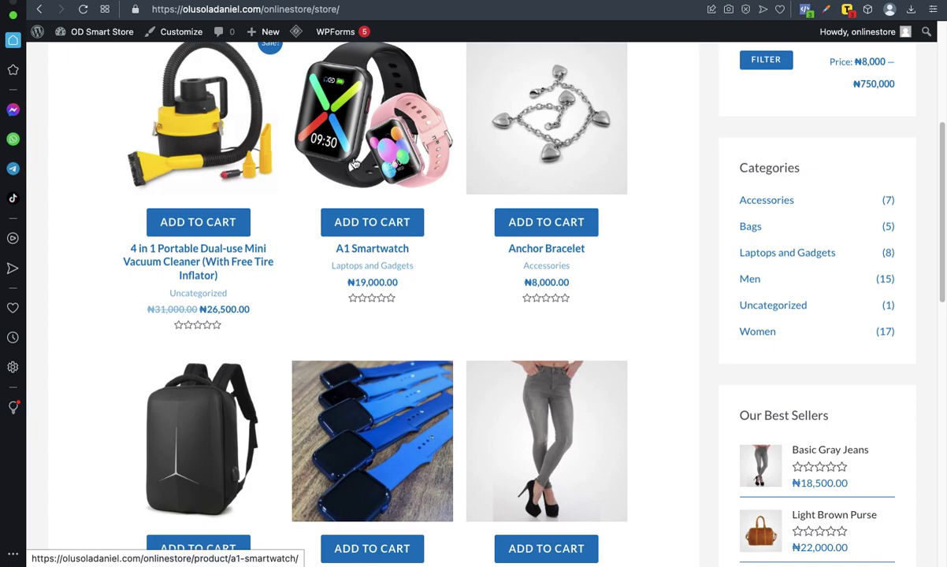
{"action": "scroll", "coordinate": [423, 122], "scroll_direction": "up", "scroll_amount": 5}
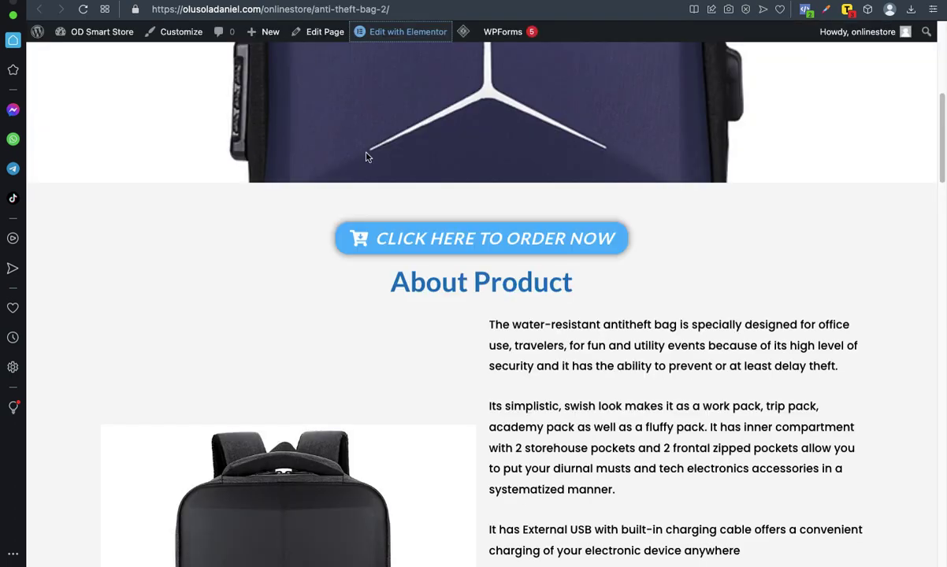
- Compare the Store page with the Antitheft Backpack landing page, reviewing the latter from its banner through Product Features to the order form
{"action": "scroll", "coordinate": [361, 170], "scroll_direction": "up", "scroll_amount": 10}
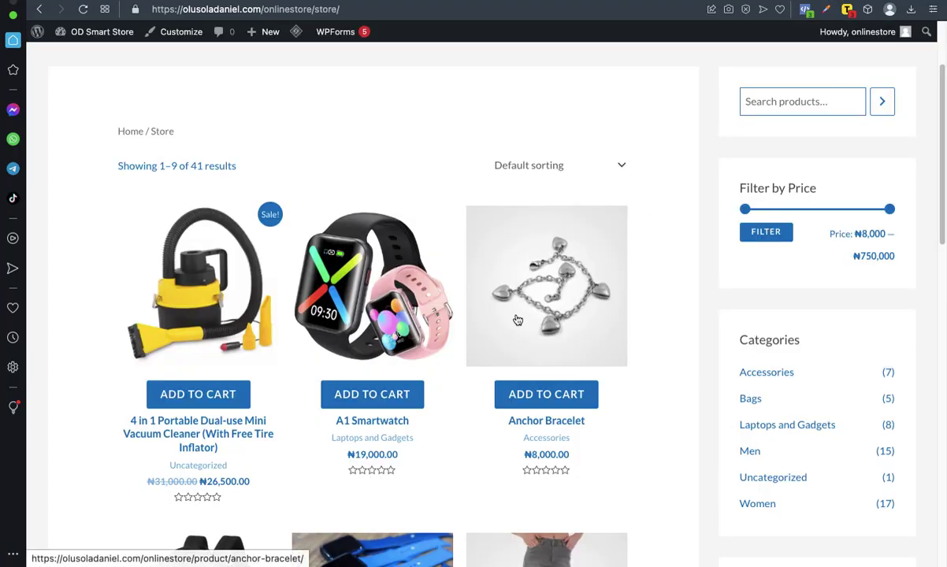
{"action": "scroll", "coordinate": [517, 315], "scroll_direction": "down", "scroll_amount": 10}
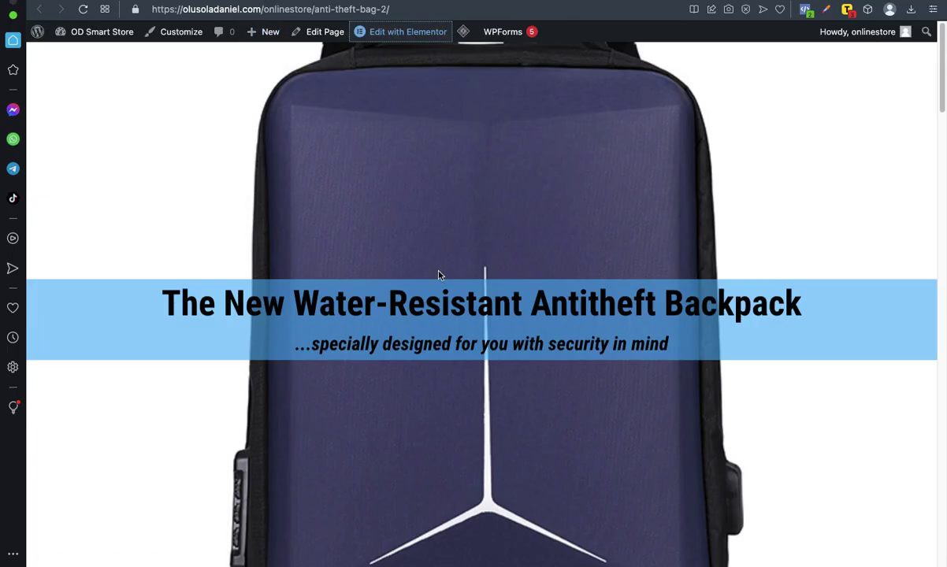
{"action": "scroll", "coordinate": [439, 274], "scroll_direction": "down", "scroll_amount": 8}
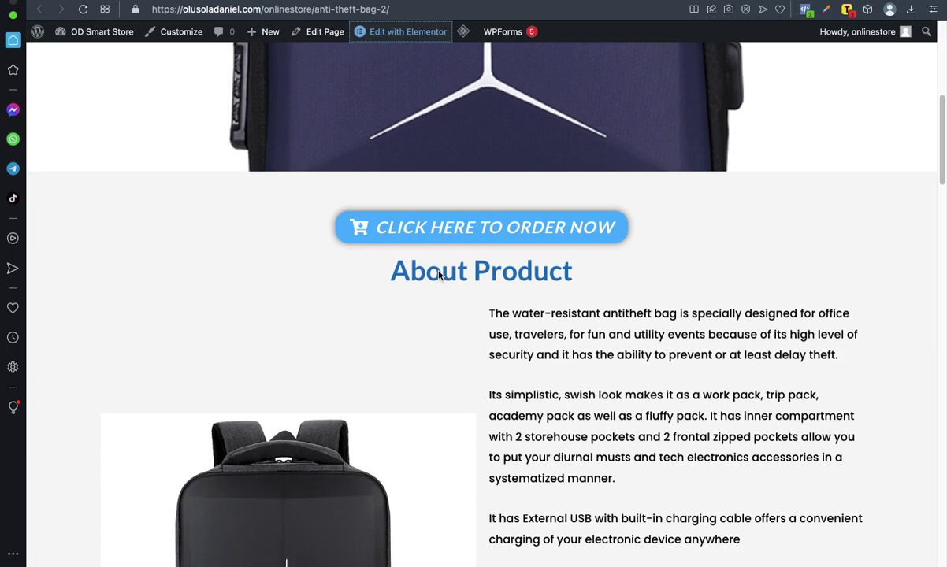
{"action": "scroll", "coordinate": [439, 275], "scroll_direction": "down", "scroll_amount": 15}
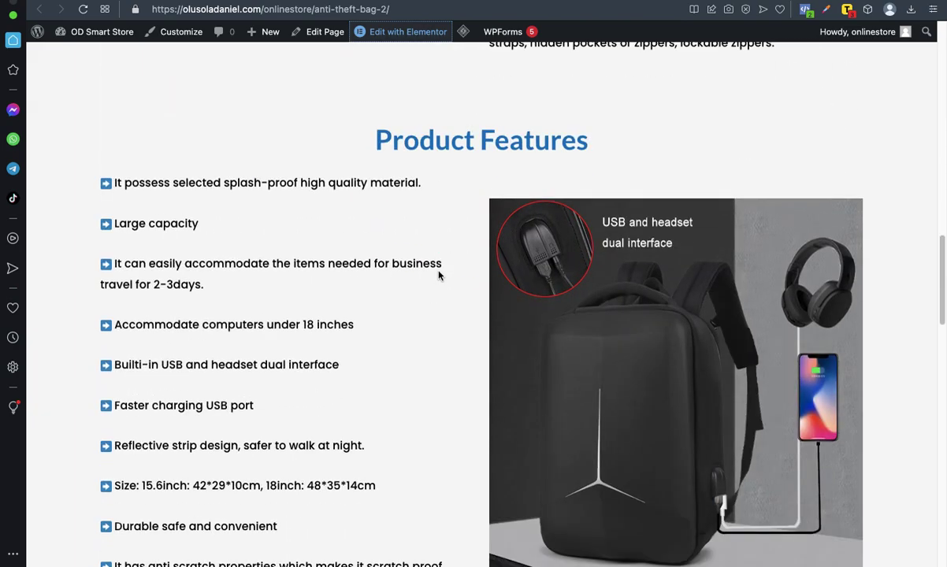
{"action": "scroll", "coordinate": [439, 275], "scroll_direction": "down", "scroll_amount": 8}
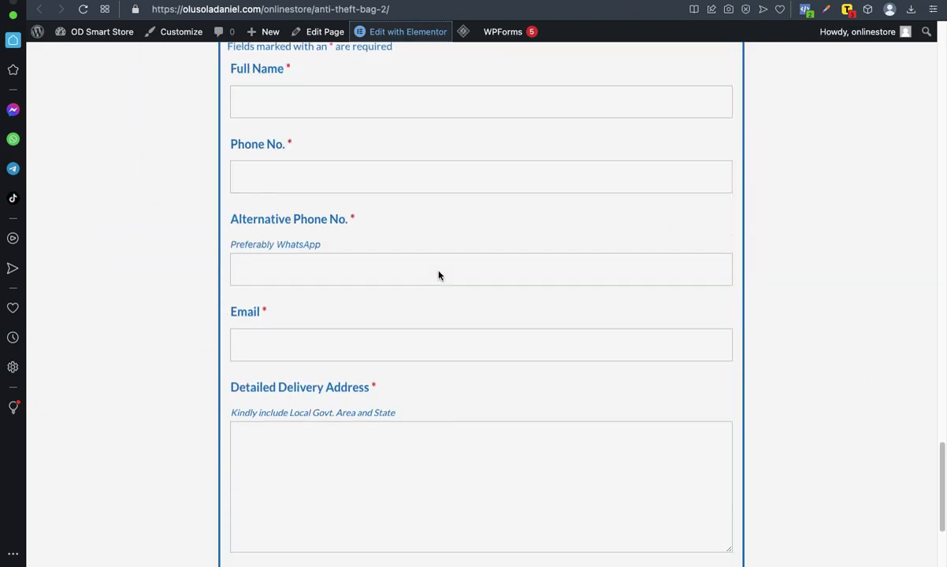
{"action": "scroll", "coordinate": [439, 275], "scroll_direction": "up", "scroll_amount": 20}
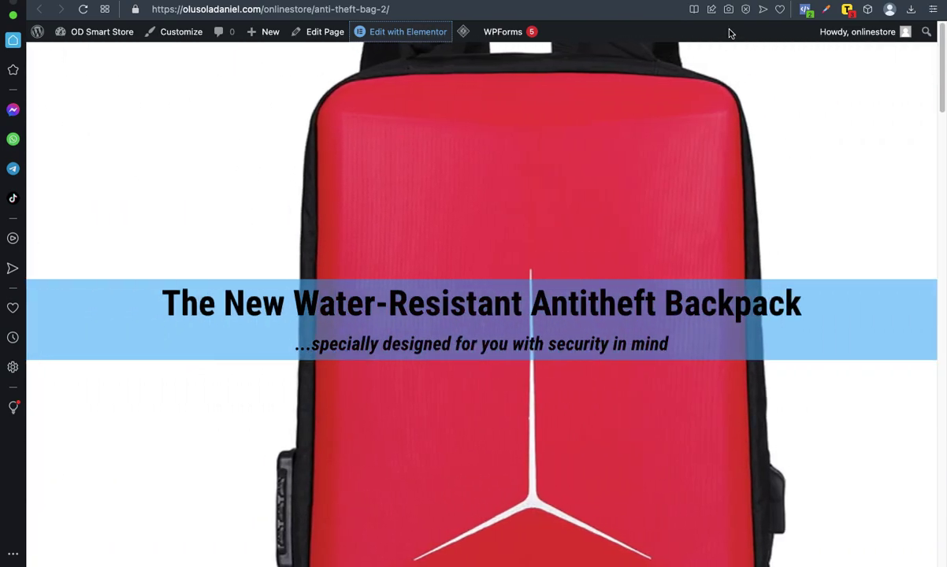
- Return to the Store page and open the Antitheft Backpack product page
{"action": "key", "text": "super+w"}
{"action": "scroll", "coordinate": [378, 349], "scroll_direction": "down", "scroll_amount": 1}
{"action": "scroll", "coordinate": [363, 366], "scroll_direction": "up", "scroll_amount": 5}
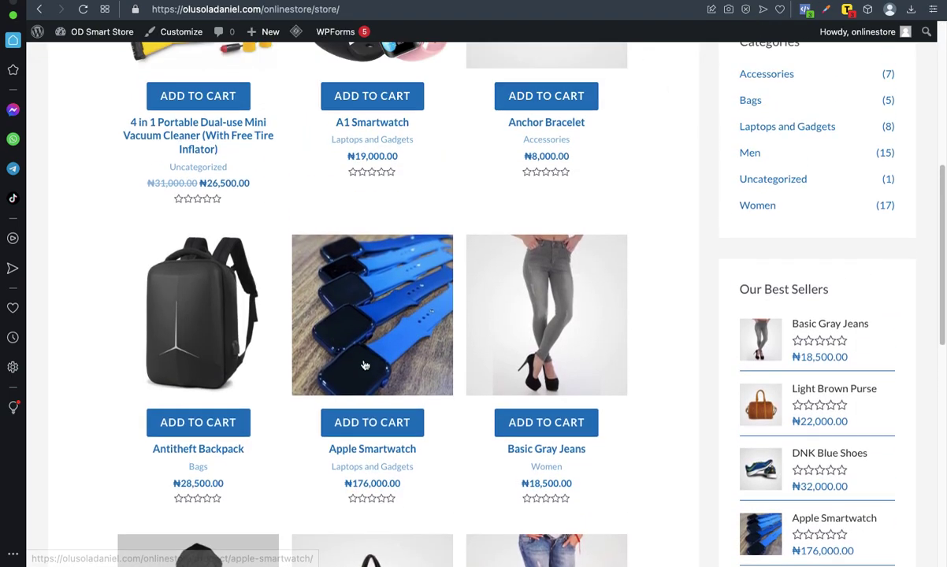
{"action": "scroll", "coordinate": [299, 437], "scroll_direction": "down", "scroll_amount": 3}
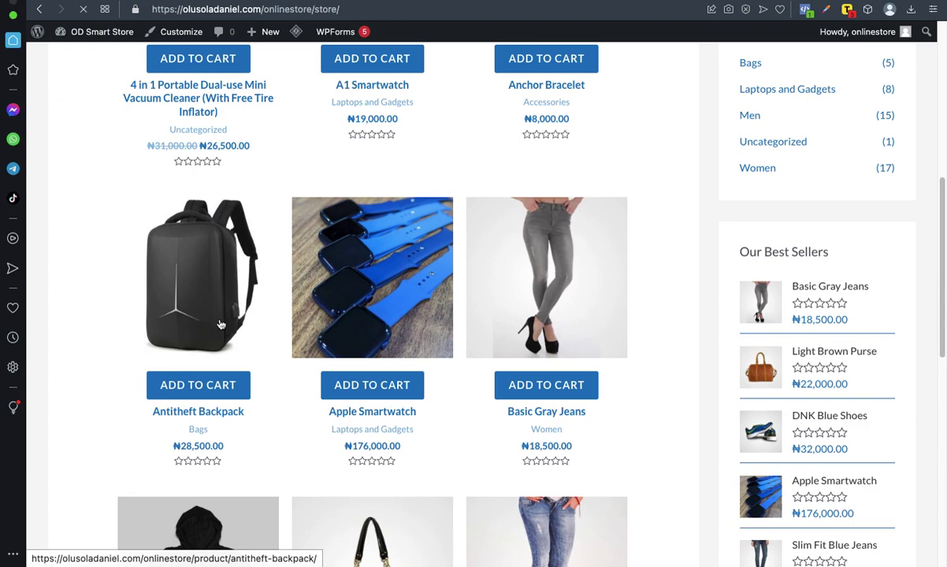
{"action": "left_click", "coordinate": [219, 323]}
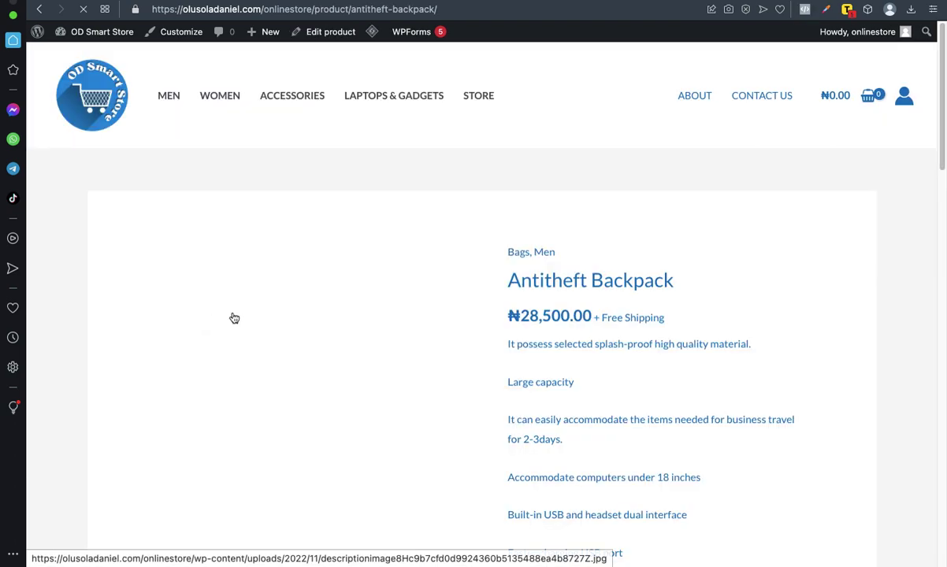
- Examine the Antitheft Backpack product page's image gallery, price and feature list
{"action": "scroll", "coordinate": [502, 378], "scroll_direction": "down", "scroll_amount": 5}
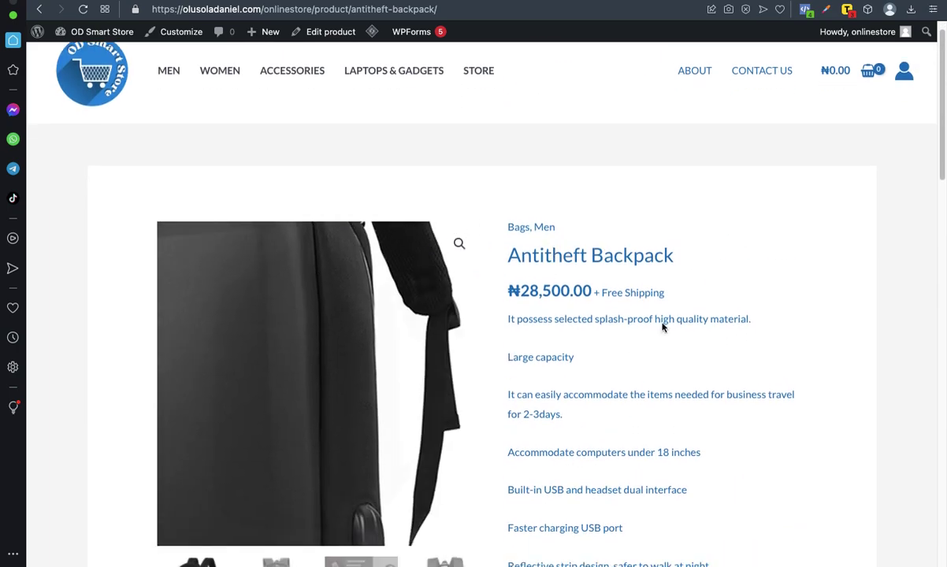
{"action": "scroll", "coordinate": [640, 307], "scroll_direction": "down", "scroll_amount": 4}
{"action": "scroll", "coordinate": [638, 307], "scroll_direction": "up", "scroll_amount": 3}
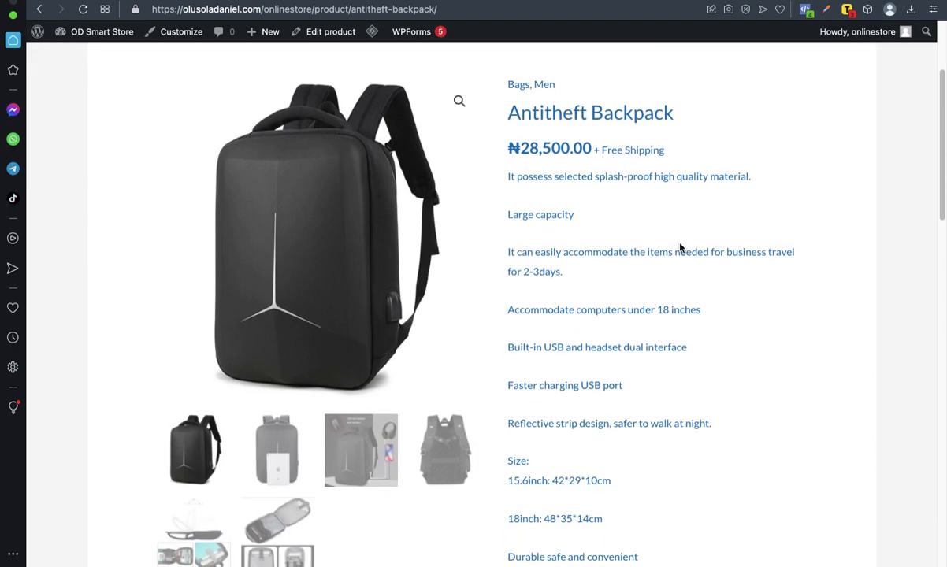
{"action": "scroll", "coordinate": [637, 236], "scroll_direction": "down", "scroll_amount": 5}
{"action": "scroll", "coordinate": [576, 253], "scroll_direction": "down", "scroll_amount": 5}
{"action": "scroll", "coordinate": [576, 253], "scroll_direction": "up", "scroll_amount": 8}
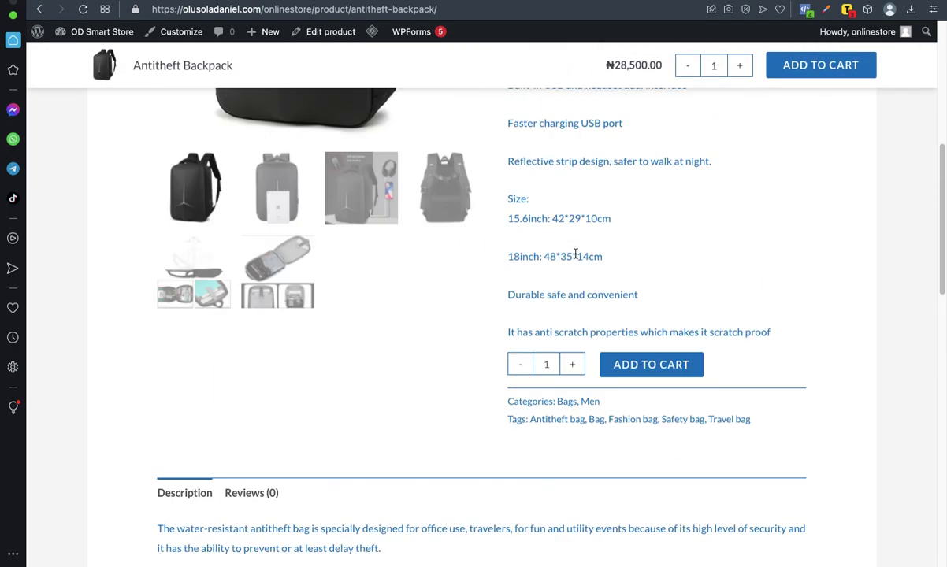
{"action": "scroll", "coordinate": [576, 253], "scroll_direction": "up", "scroll_amount": 5}
{"action": "scroll", "coordinate": [576, 256], "scroll_direction": "down", "scroll_amount": 2}
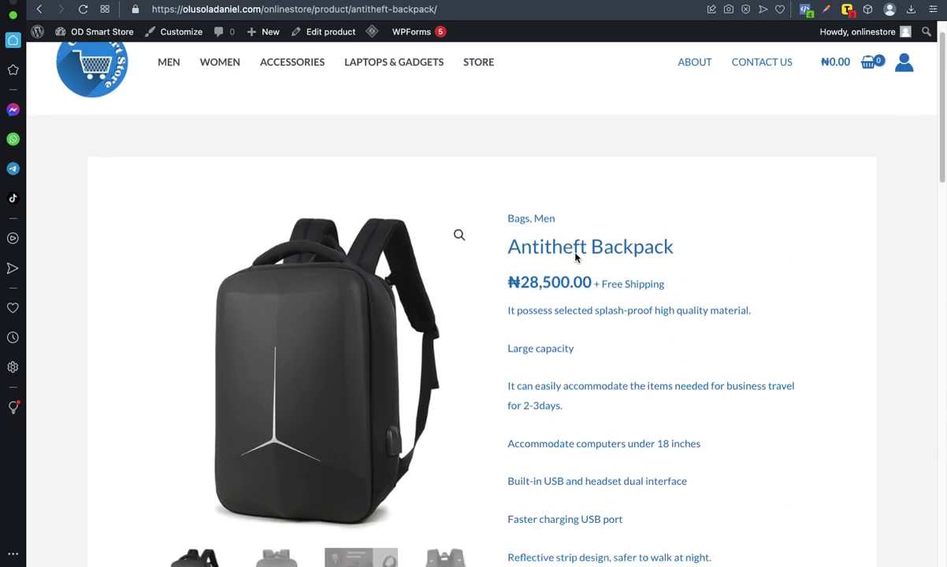
- Review the Antitheft Backpack's purchase options, full description and Related products section
{"action": "scroll", "coordinate": [592, 275], "scroll_direction": "down", "scroll_amount": 3}
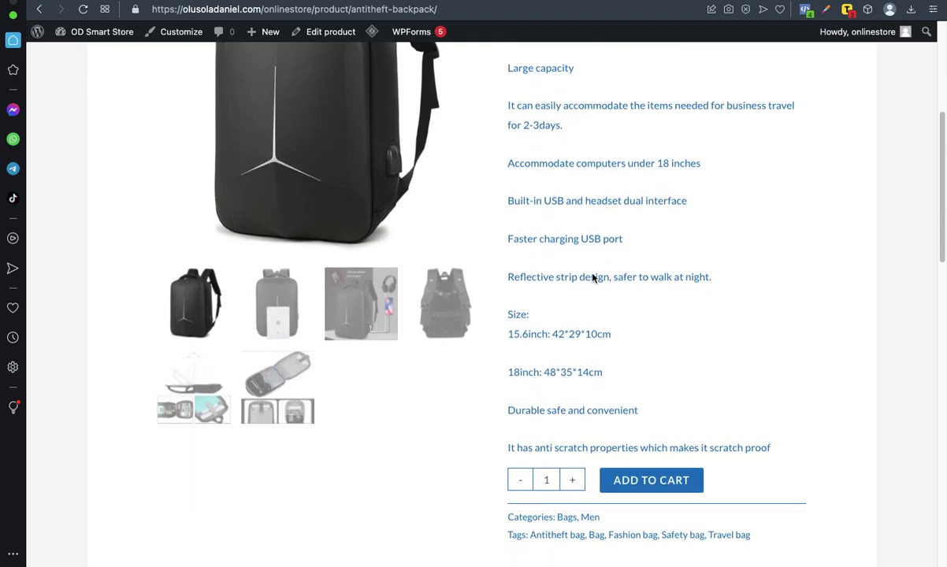
{"action": "scroll", "coordinate": [593, 275], "scroll_direction": "down", "scroll_amount": 3}
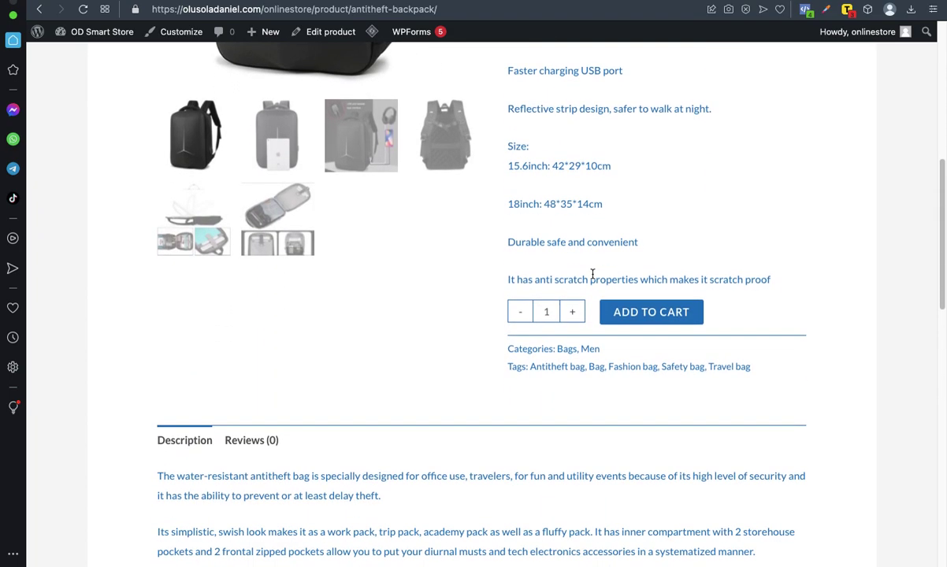
{"action": "scroll", "coordinate": [586, 264], "scroll_direction": "down", "scroll_amount": 6}
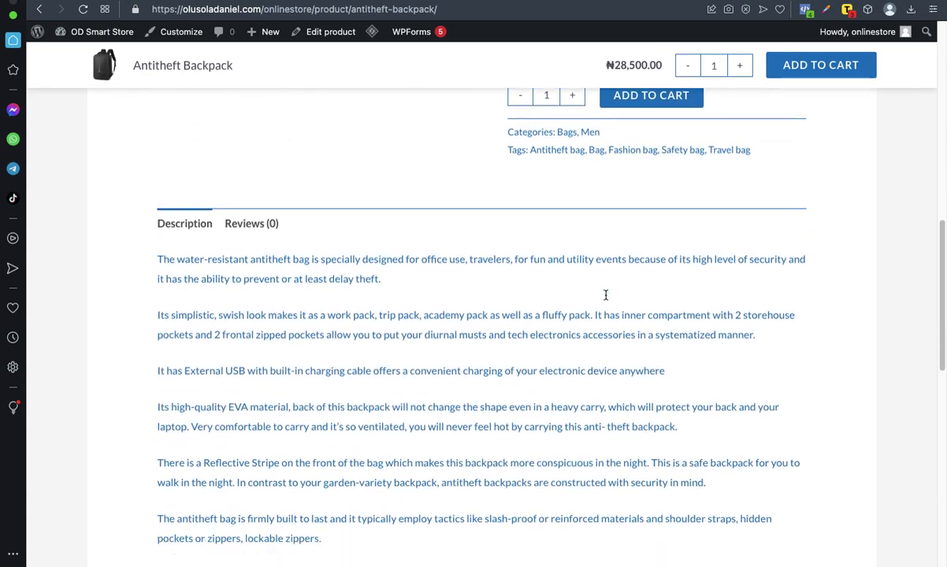
{"action": "scroll", "coordinate": [605, 297], "scroll_direction": "down", "scroll_amount": 3}
{"action": "scroll", "coordinate": [677, 307], "scroll_direction": "down", "scroll_amount": 1}
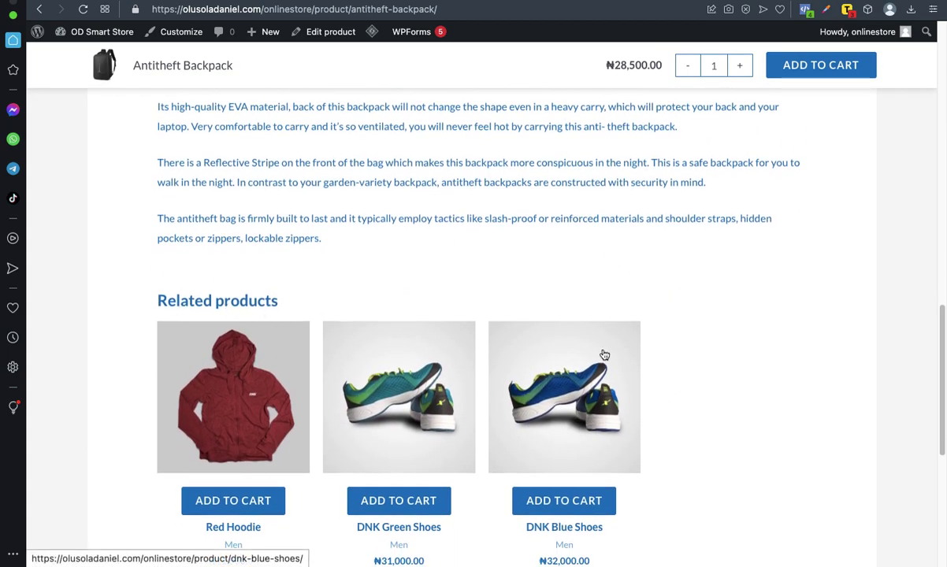
{"action": "scroll", "coordinate": [604, 356], "scroll_direction": "up", "scroll_amount": 15}
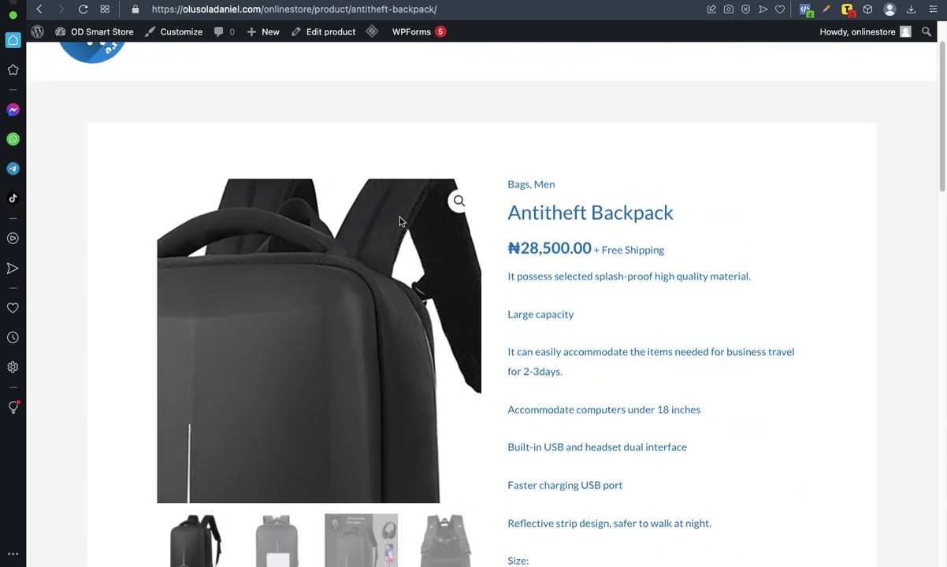
{"action": "scroll", "coordinate": [573, 345], "scroll_direction": "down", "scroll_amount": 15}
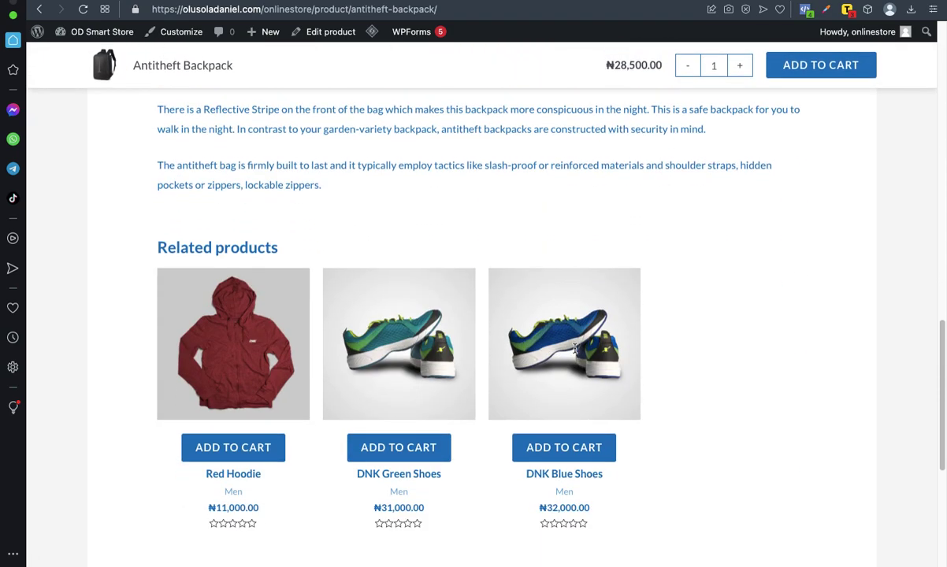
{"action": "scroll", "coordinate": [310, 315], "scroll_direction": "down", "scroll_amount": 3}
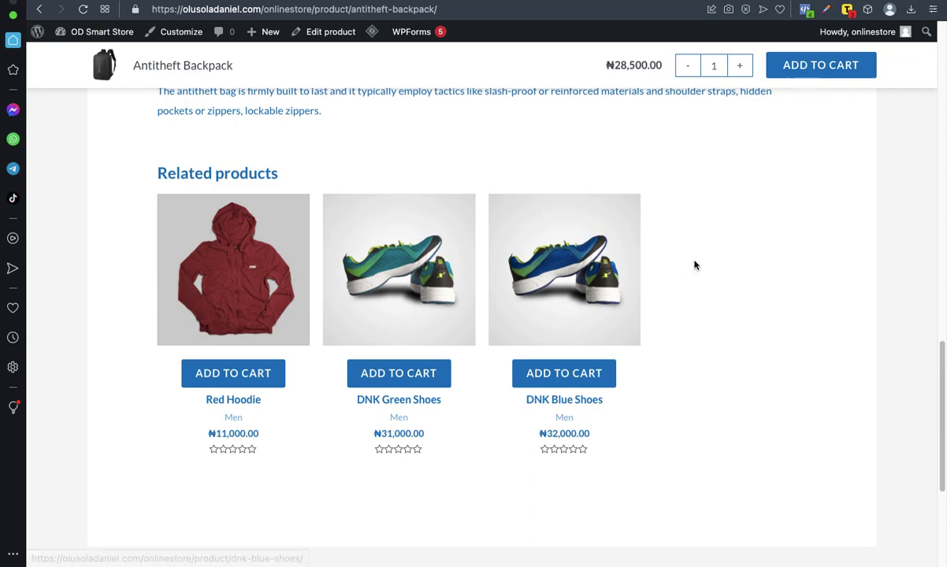
{"action": "scroll", "coordinate": [694, 266], "scroll_direction": "down", "scroll_amount": 2}
{"action": "scroll", "coordinate": [694, 266], "scroll_direction": "up", "scroll_amount": 12}
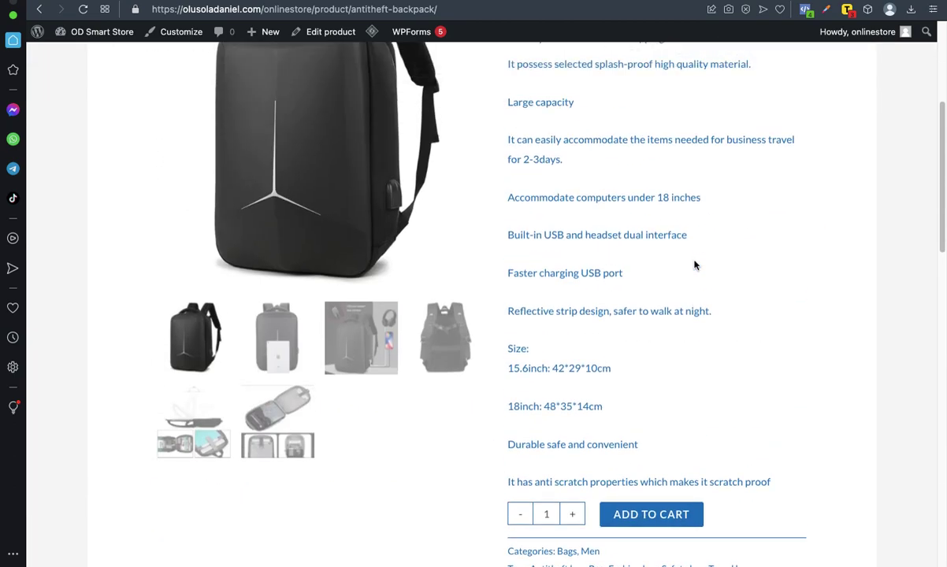
- Recheck the Antitheft Backpack product page's details from header to description, and switch to the backpack's landing page
{"action": "scroll", "coordinate": [694, 266], "scroll_direction": "up", "scroll_amount": 5}
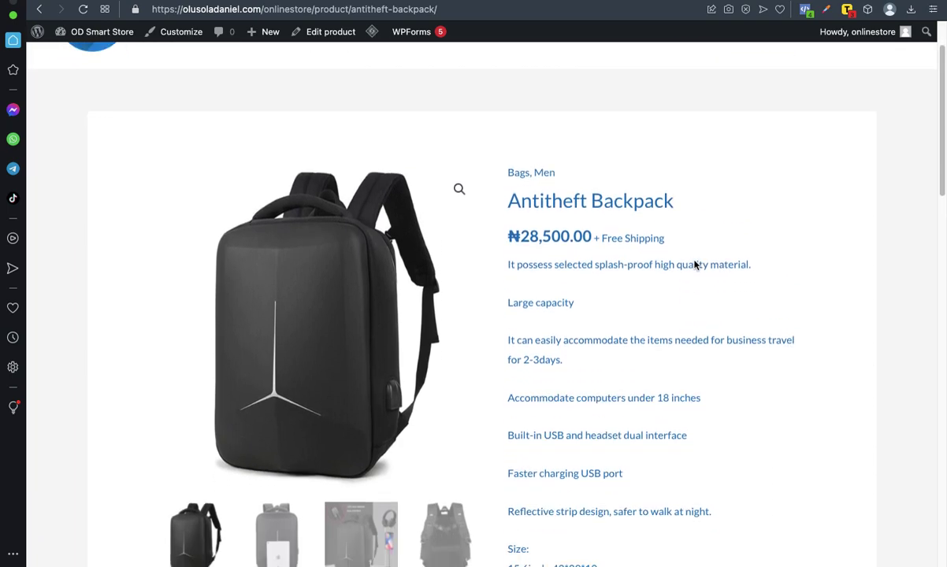
{"action": "scroll", "coordinate": [694, 266], "scroll_direction": "down", "scroll_amount": 3}
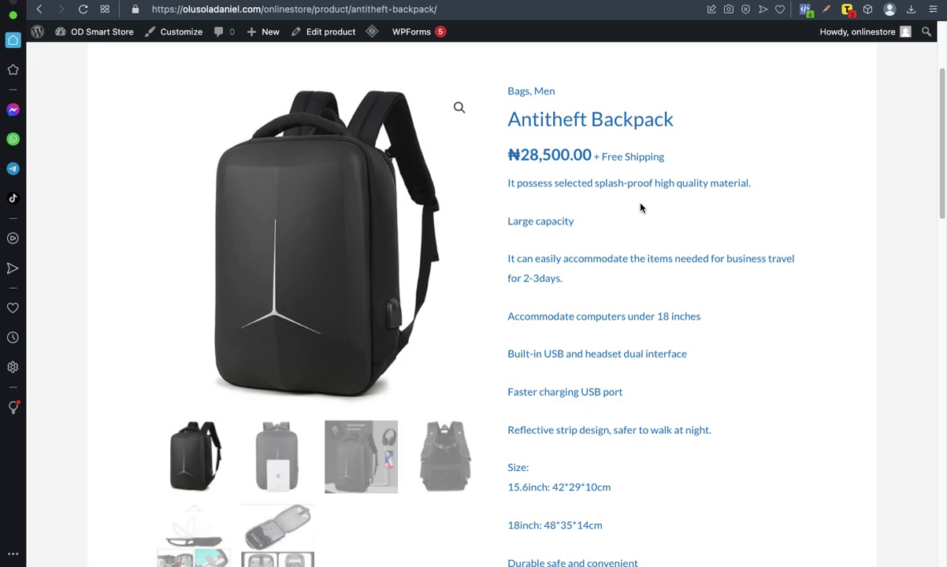
{"action": "scroll", "coordinate": [640, 206], "scroll_direction": "down", "scroll_amount": 5}
{"action": "scroll", "coordinate": [640, 206], "scroll_direction": "down", "scroll_amount": 7}
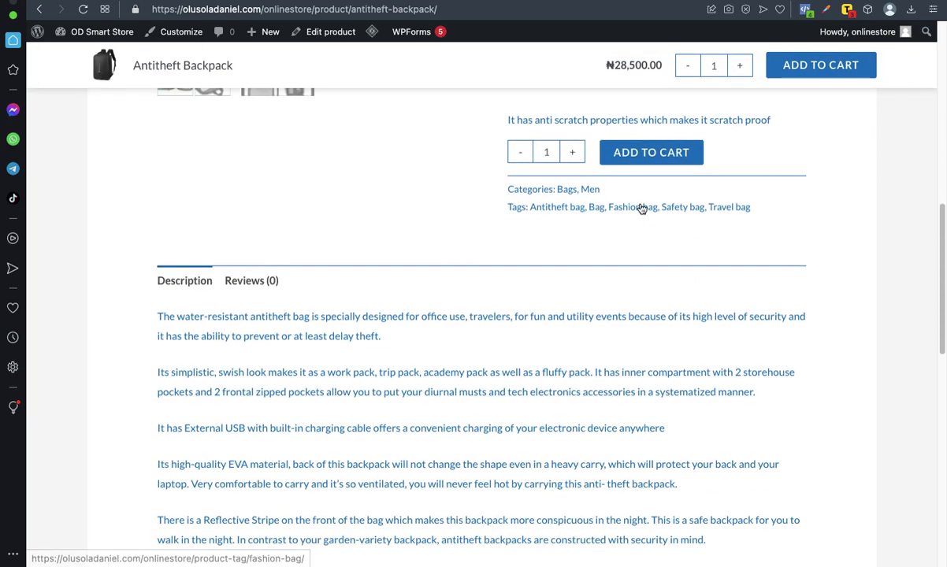
{"action": "scroll", "coordinate": [572, 214], "scroll_direction": "up", "scroll_amount": 6}
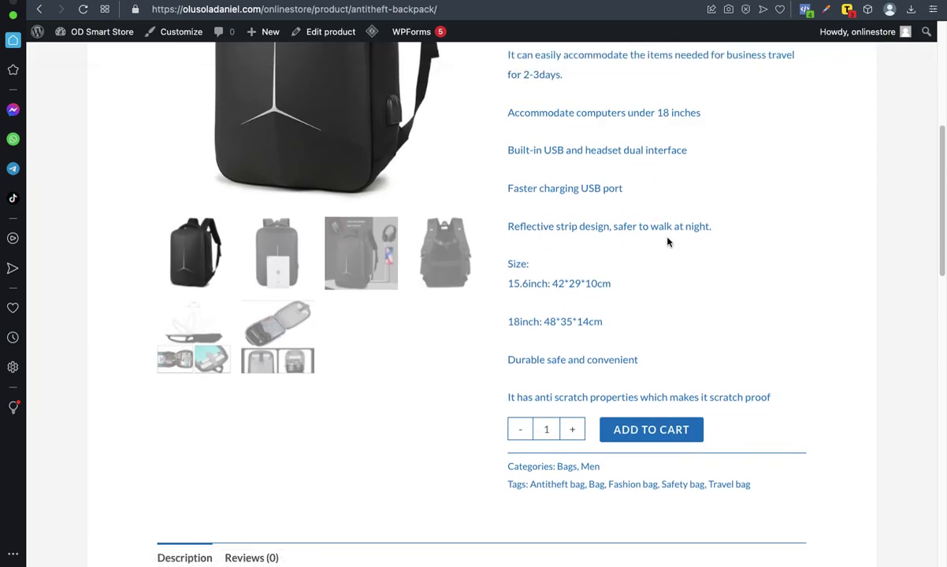
{"action": "scroll", "coordinate": [667, 242], "scroll_direction": "down", "scroll_amount": 2}
{"action": "scroll", "coordinate": [667, 242], "scroll_direction": "up", "scroll_amount": 10}
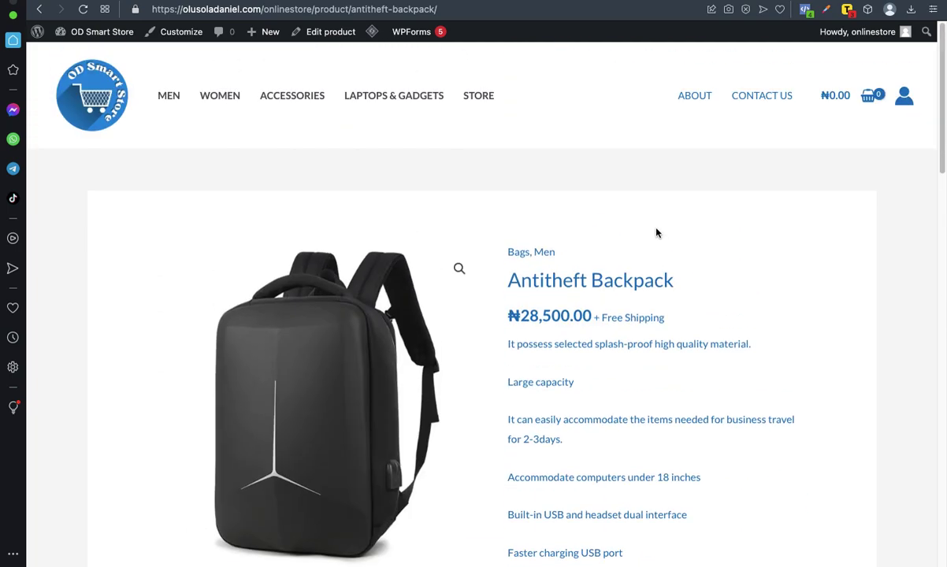
{"action": "scroll", "coordinate": [635, 337], "scroll_direction": "down", "scroll_amount": 2}
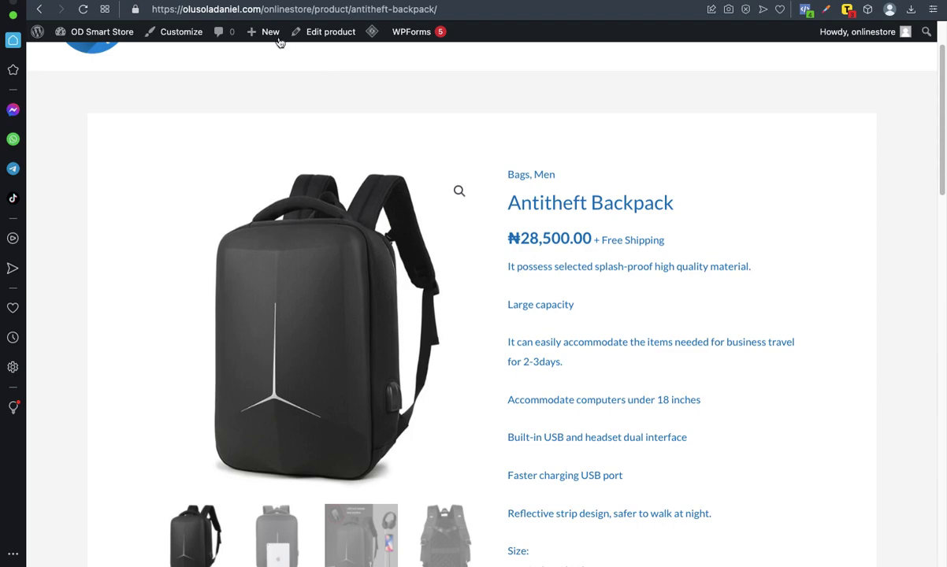
{"action": "left_click", "coordinate": [282, 5]}
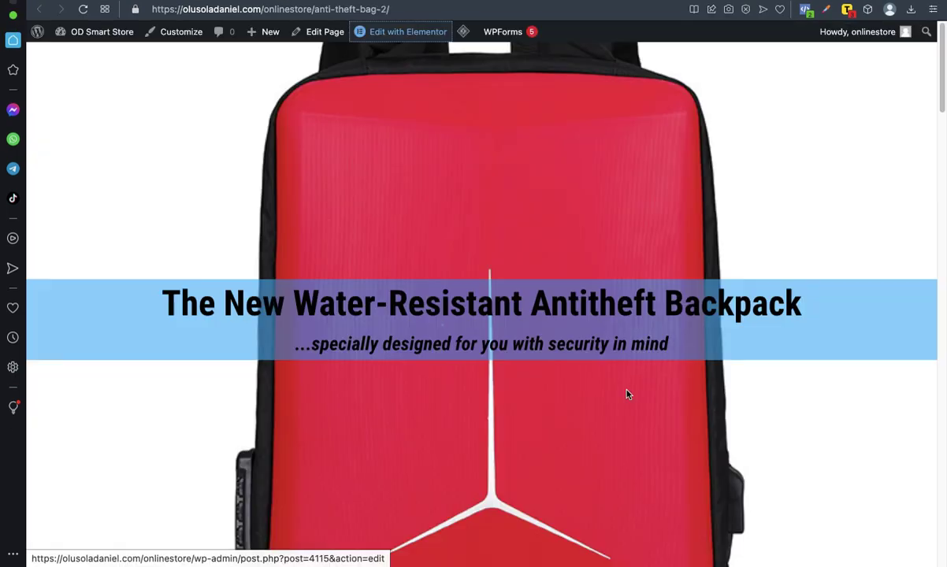
- Examine the backpack landing page's product description, features, promo price, delivery terms and order form
{"action": "scroll", "coordinate": [506, 282], "scroll_direction": "down", "scroll_amount": 15}
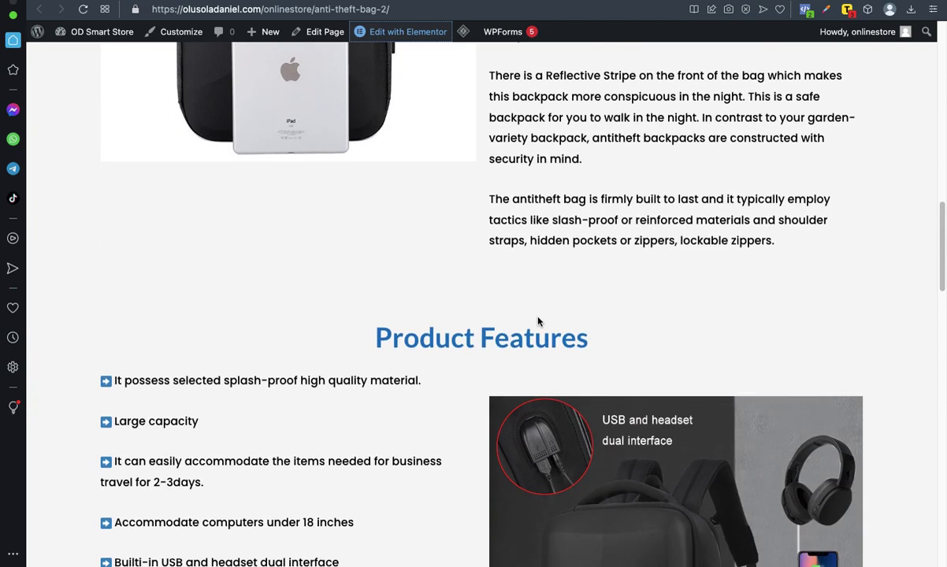
{"action": "scroll", "coordinate": [533, 302], "scroll_direction": "up", "scroll_amount": 5}
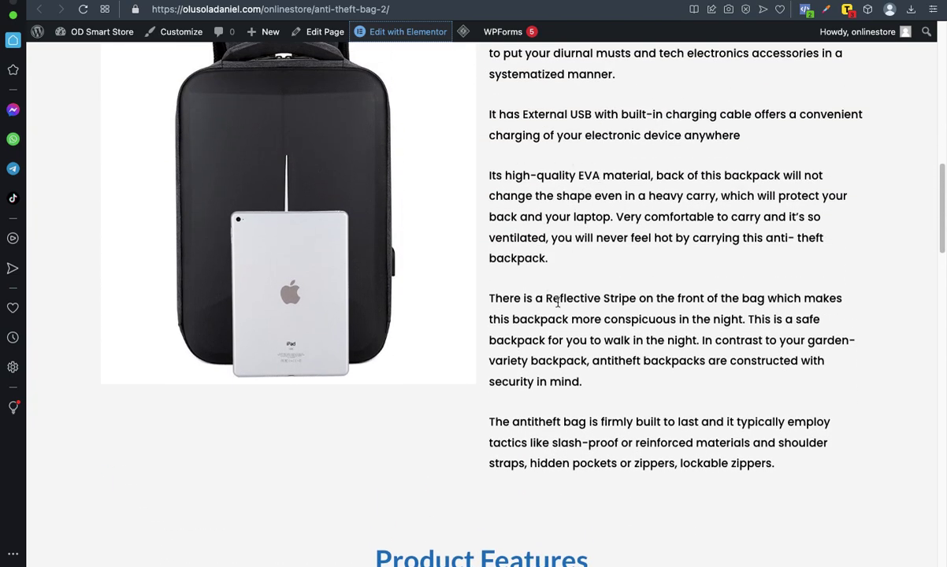
{"action": "scroll", "coordinate": [558, 302], "scroll_direction": "down", "scroll_amount": 15}
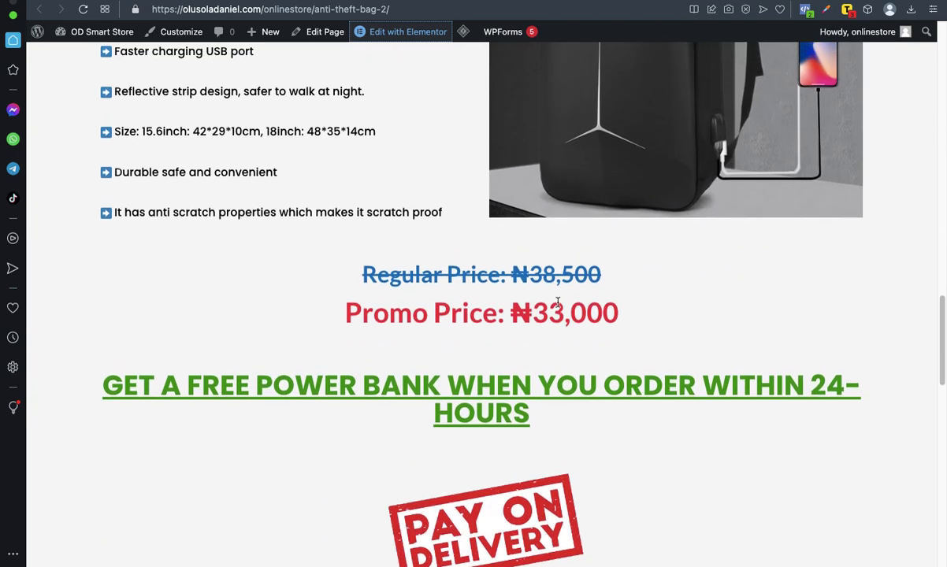
{"action": "scroll", "coordinate": [557, 302], "scroll_direction": "up", "scroll_amount": 13}
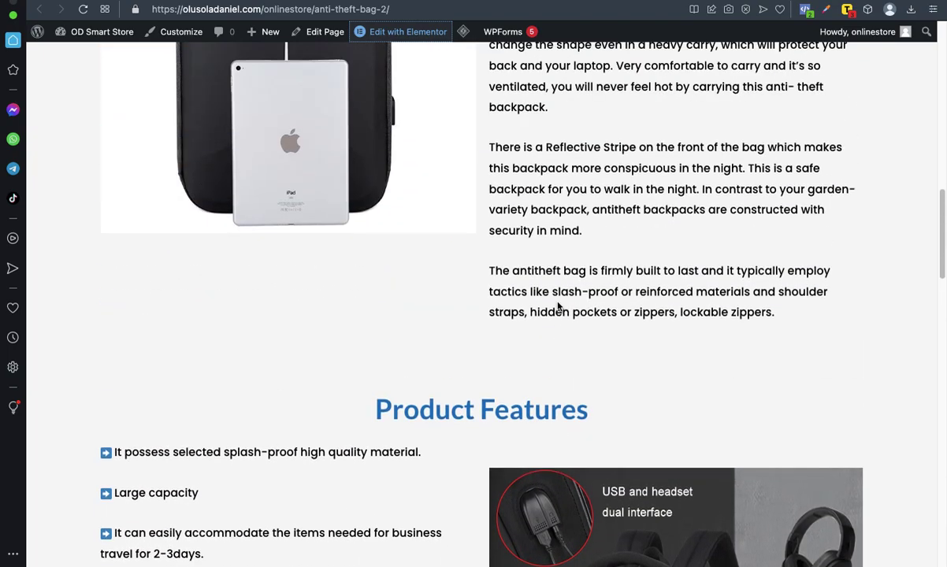
{"action": "scroll", "coordinate": [558, 307], "scroll_direction": "down", "scroll_amount": 20}
{"action": "scroll", "coordinate": [558, 306], "scroll_direction": "up", "scroll_amount": 6}
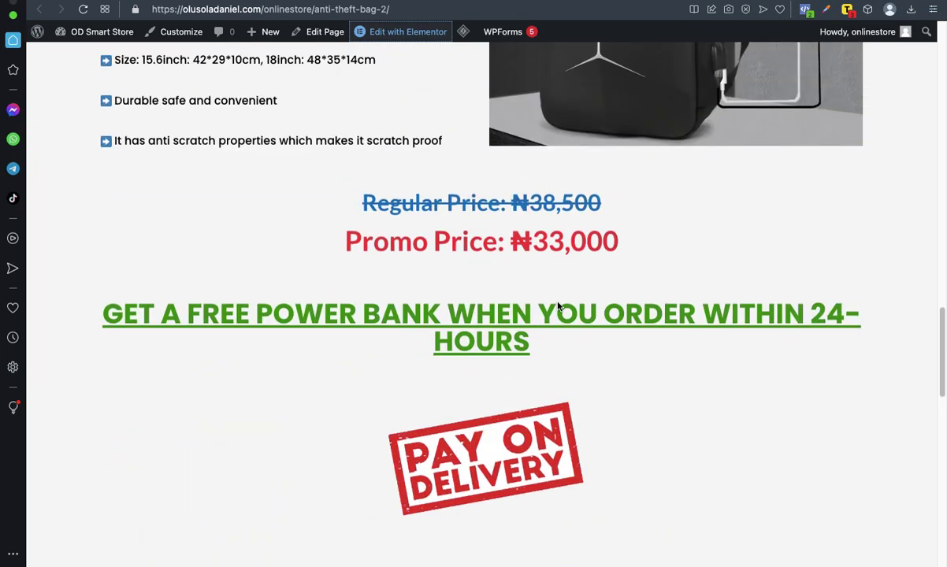
{"action": "scroll", "coordinate": [557, 307], "scroll_direction": "up", "scroll_amount": 10}
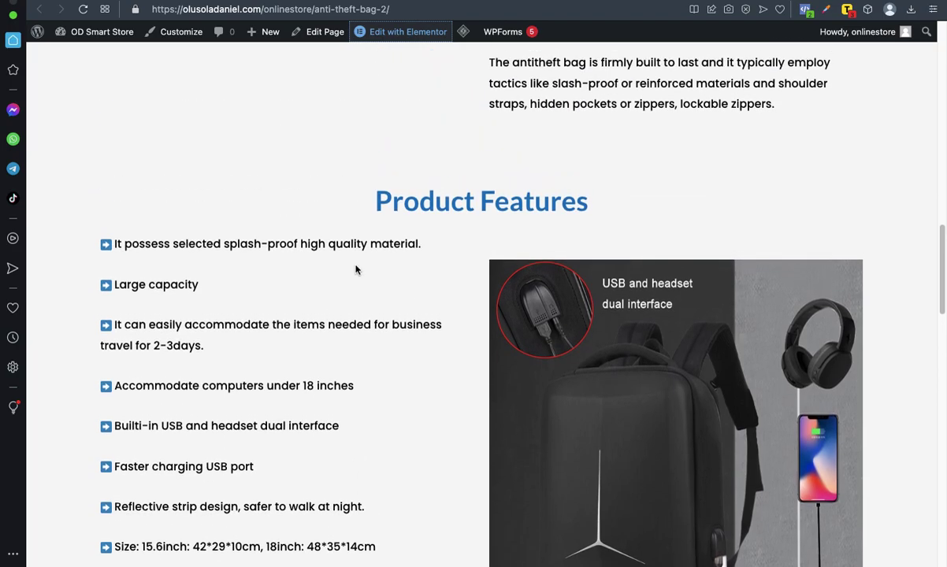
{"action": "scroll", "coordinate": [362, 274], "scroll_direction": "down", "scroll_amount": 20}
{"action": "scroll", "coordinate": [425, 260], "scroll_direction": "up", "scroll_amount": 9}
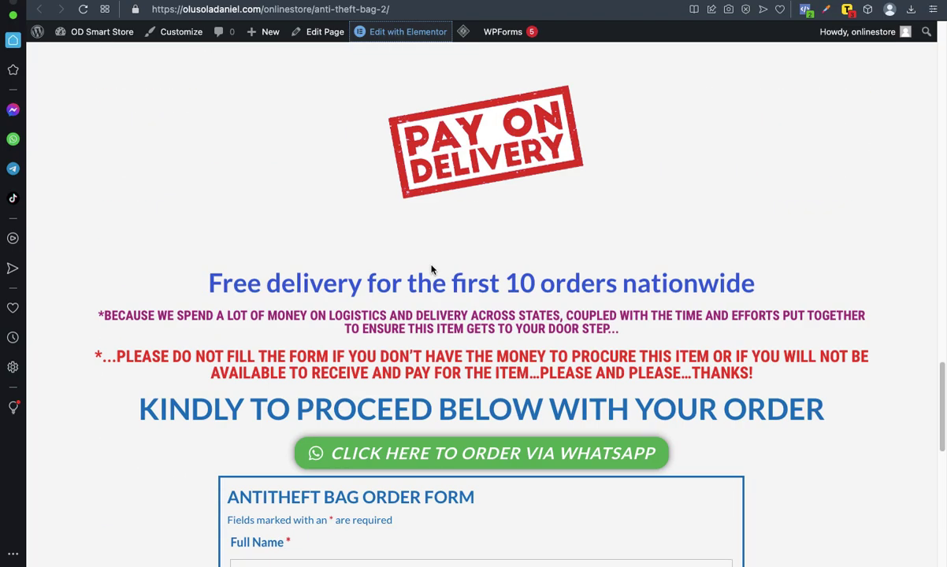
{"action": "scroll", "coordinate": [433, 270], "scroll_direction": "down", "scroll_amount": 7}
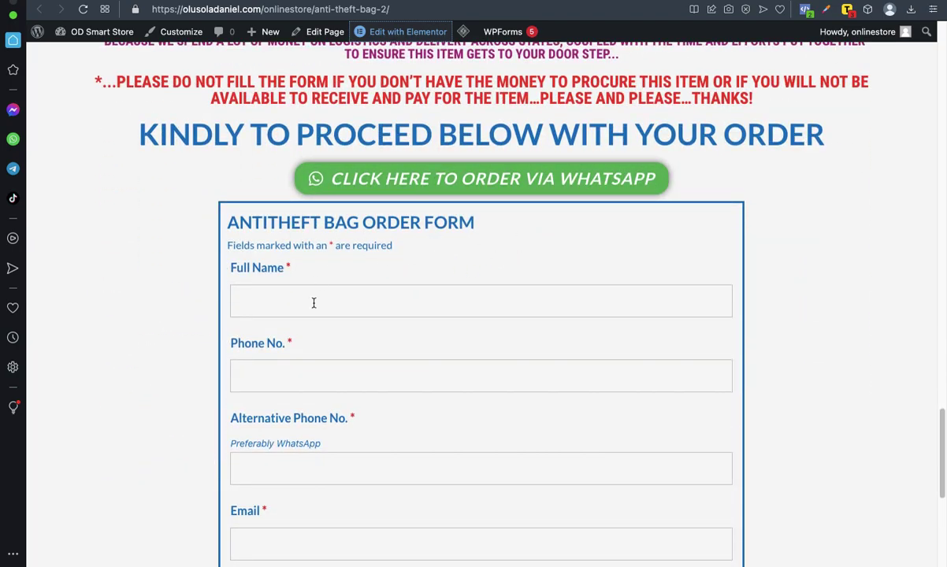
{"action": "scroll", "coordinate": [406, 306], "scroll_direction": "up", "scroll_amount": 20}
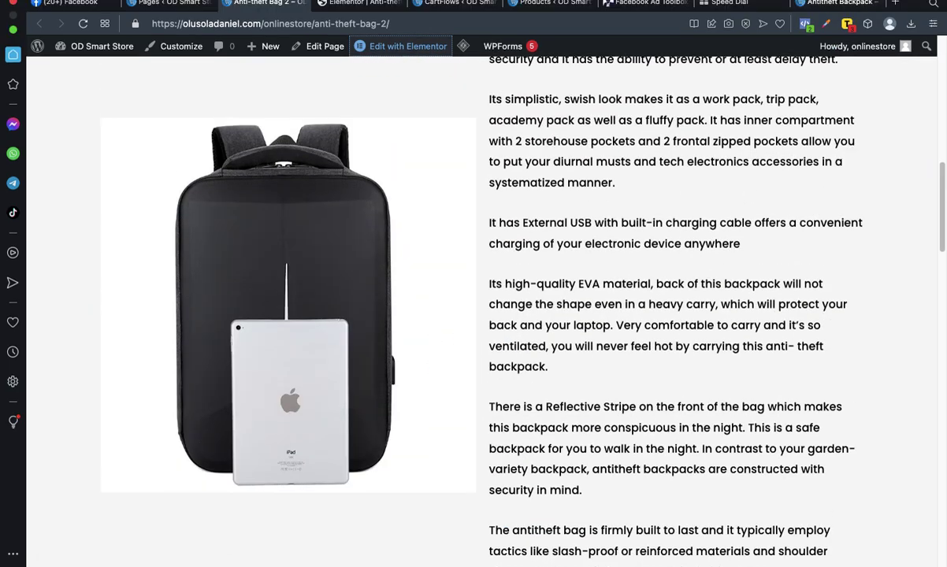
- Return to the Antitheft Backpack product page, add one backpack to the cart and proceed to checkout
{"action": "left_click", "coordinate": [850, 5]}
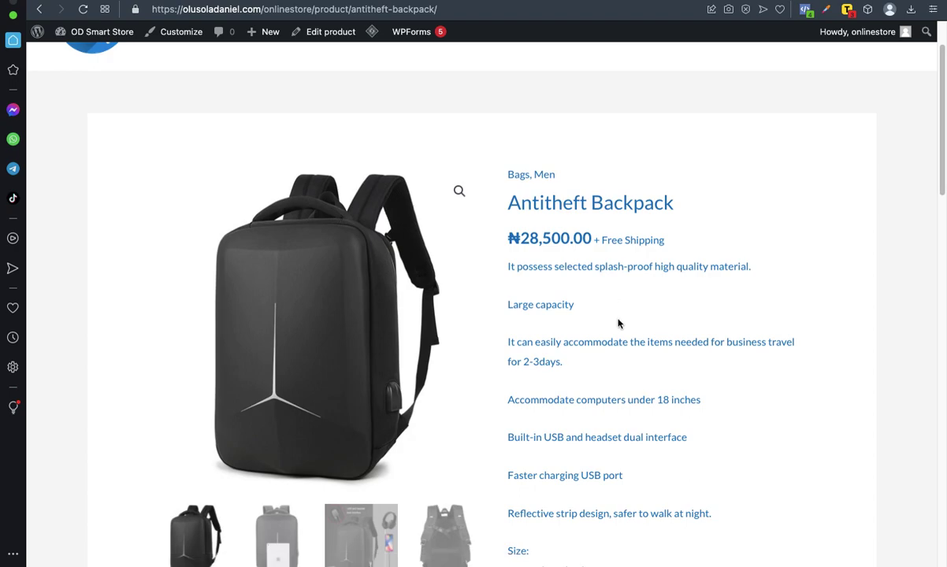
{"action": "scroll", "coordinate": [619, 323], "scroll_direction": "down", "scroll_amount": 5}
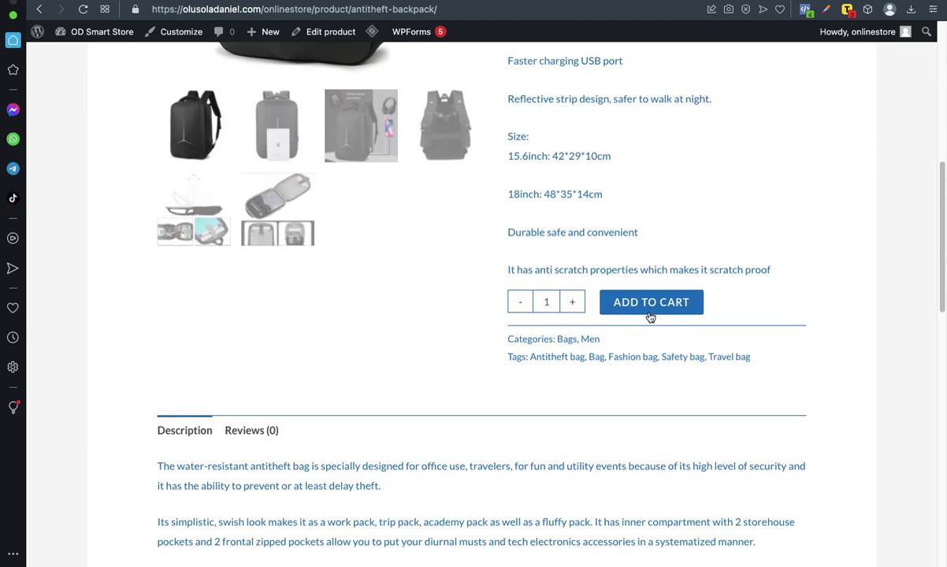
{"action": "scroll", "coordinate": [706, 277], "scroll_direction": "up", "scroll_amount": 6}
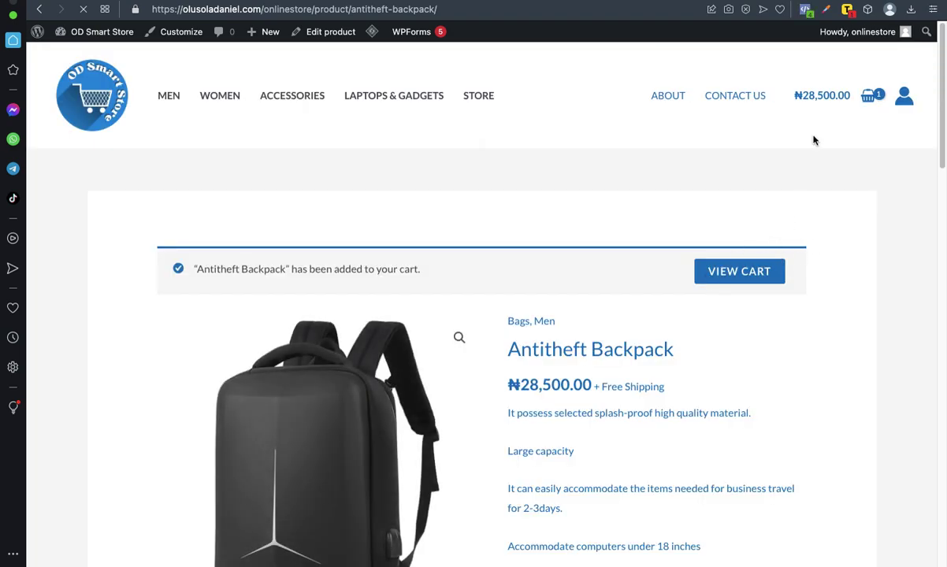
{"action": "mouse_move", "coordinate": [876, 97]}
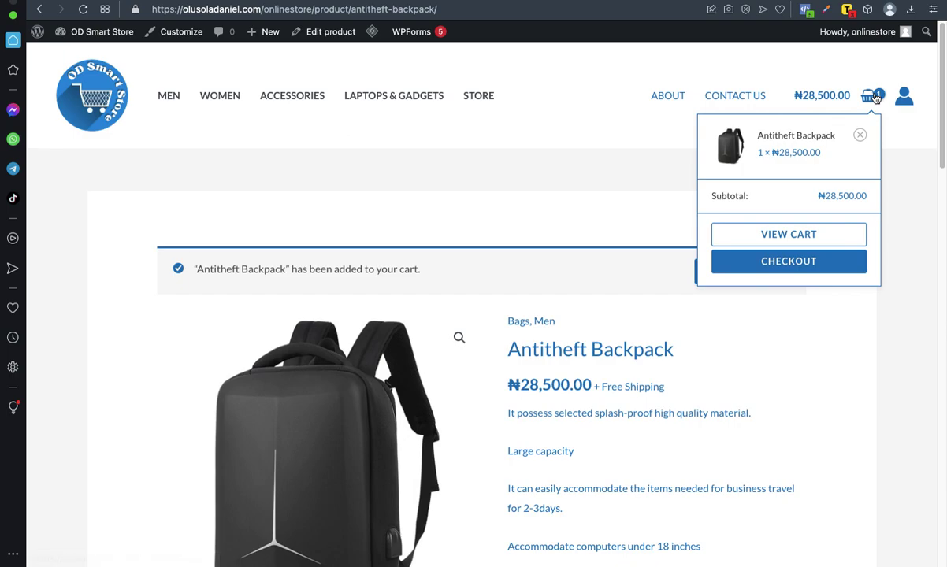
{"action": "left_click", "coordinate": [816, 266]}
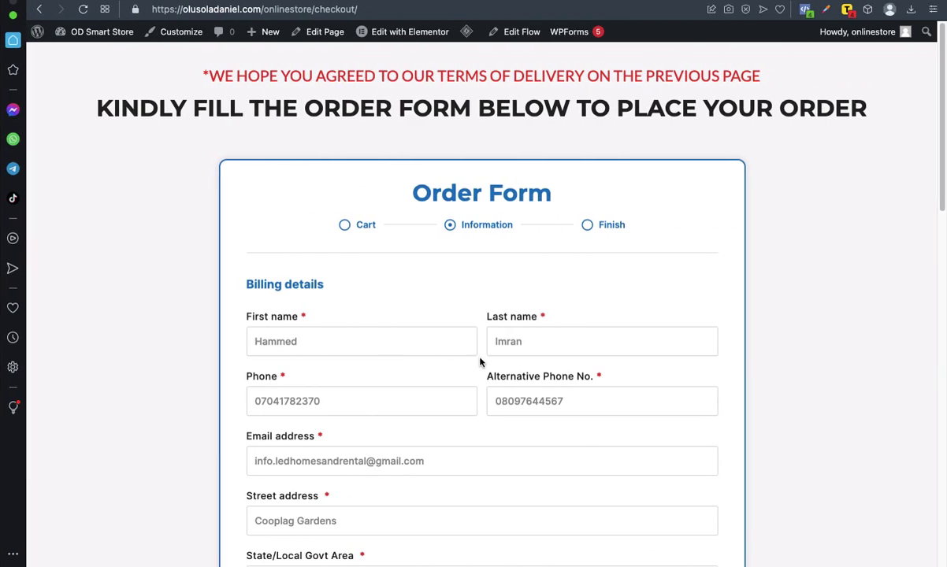
- Examine the checkout order form's billing fields, delivery-terms agreement, order notes and order summary
{"action": "scroll", "coordinate": [458, 275], "scroll_direction": "down", "scroll_amount": 2}
{"action": "scroll", "coordinate": [470, 285], "scroll_direction": "up", "scroll_amount": 2}
{"action": "scroll", "coordinate": [479, 254], "scroll_direction": "down", "scroll_amount": 3}
{"action": "scroll", "coordinate": [479, 254], "scroll_direction": "up", "scroll_amount": 3}
{"action": "scroll", "coordinate": [473, 248], "scroll_direction": "down", "scroll_amount": 1}
{"action": "scroll", "coordinate": [486, 250], "scroll_direction": "up", "scroll_amount": 1}
{"action": "scroll", "coordinate": [460, 424], "scroll_direction": "down", "scroll_amount": 10}
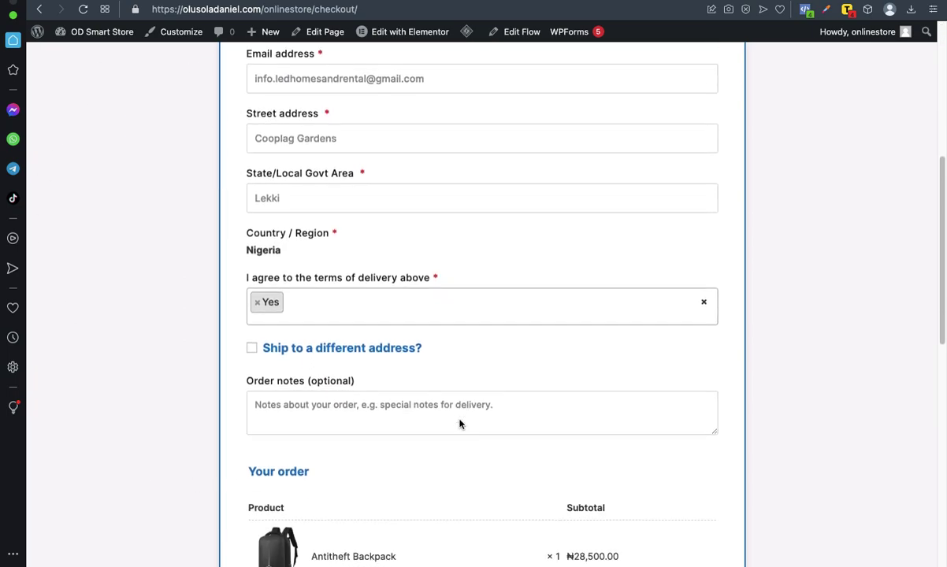
{"action": "scroll", "coordinate": [460, 424], "scroll_direction": "up", "scroll_amount": 10}
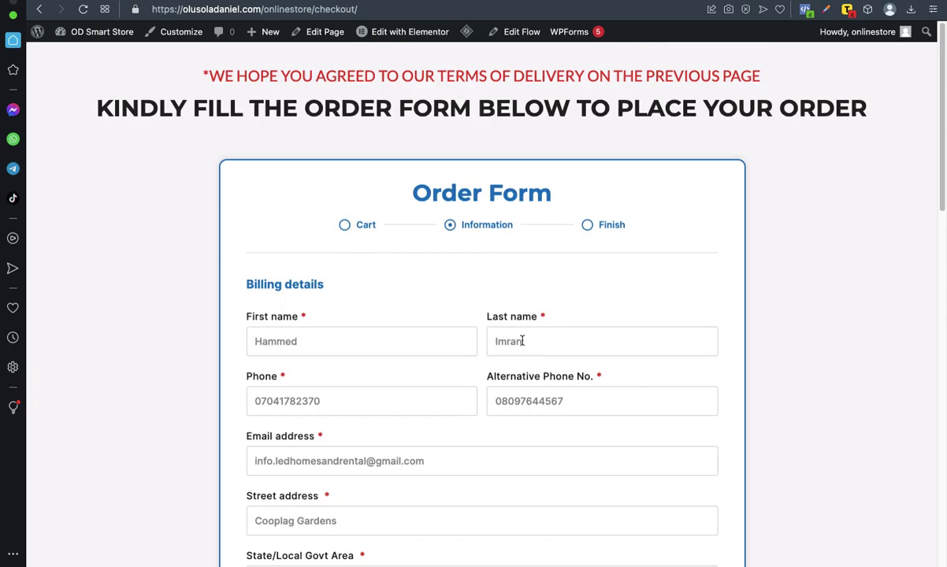
{"action": "scroll", "coordinate": [433, 254], "scroll_direction": "down", "scroll_amount": 3}
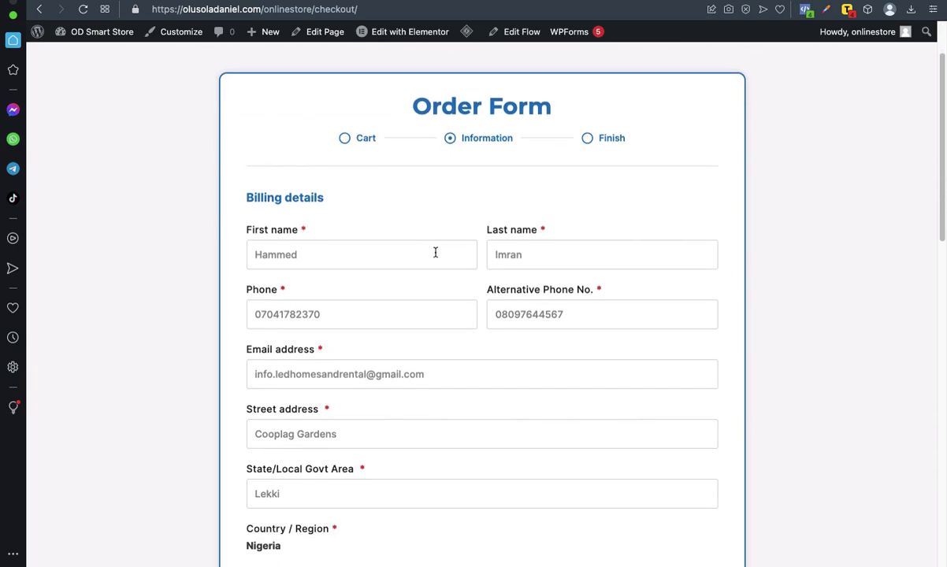
{"action": "scroll", "coordinate": [434, 256], "scroll_direction": "up", "scroll_amount": 2}
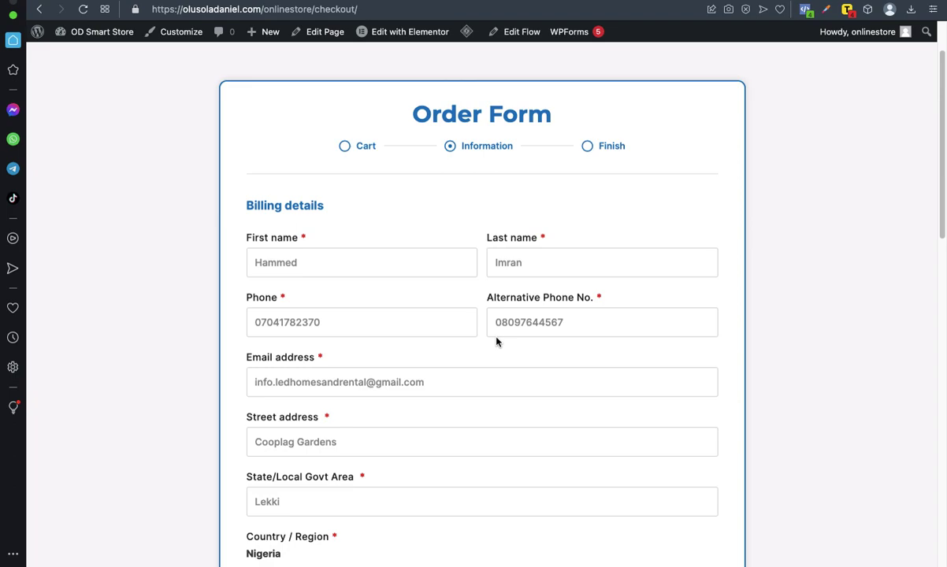
{"action": "scroll", "coordinate": [549, 355], "scroll_direction": "down", "scroll_amount": 1}
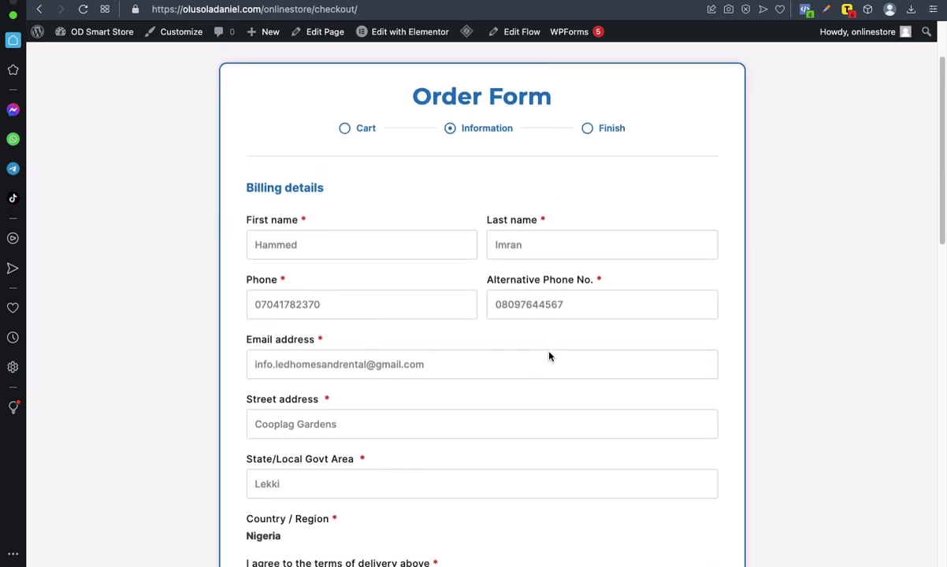
- Return to the backpack's landing page and examine its pricing, order form, About Product section and header banner
{"action": "scroll", "coordinate": [549, 355], "scroll_direction": "up", "scroll_amount": 3}
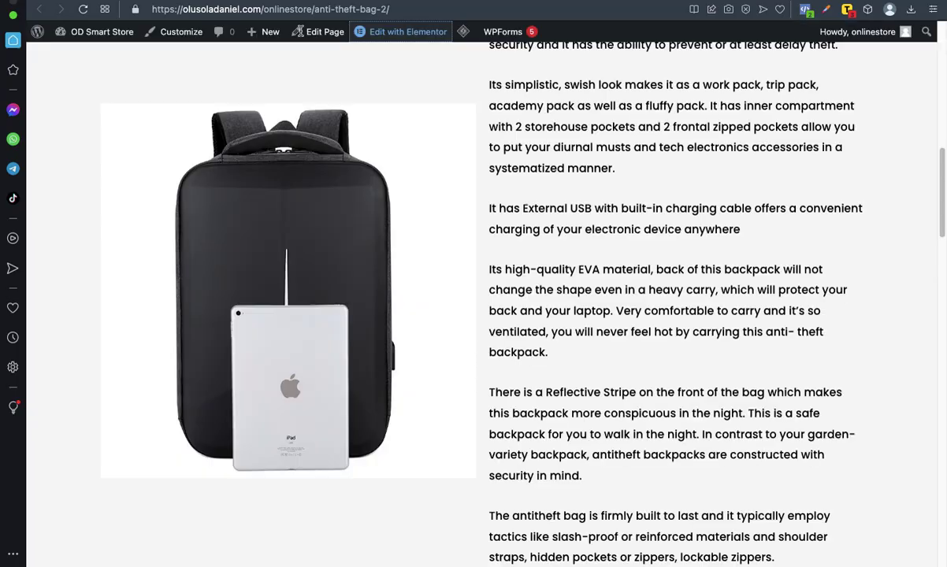
{"action": "scroll", "coordinate": [538, 326], "scroll_direction": "down", "scroll_amount": 3}
{"action": "scroll", "coordinate": [537, 327], "scroll_direction": "down", "scroll_amount": 15}
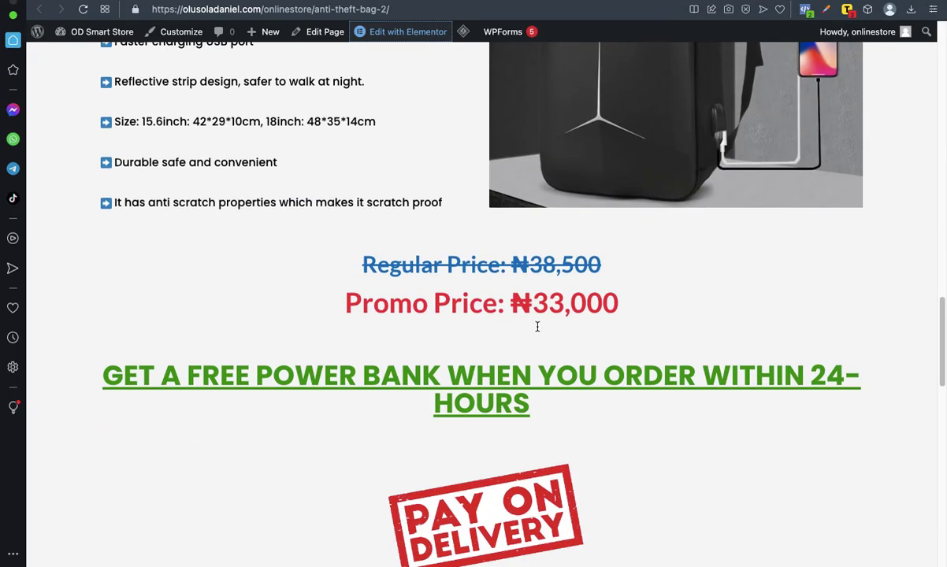
{"action": "scroll", "coordinate": [537, 326], "scroll_direction": "down", "scroll_amount": 5}
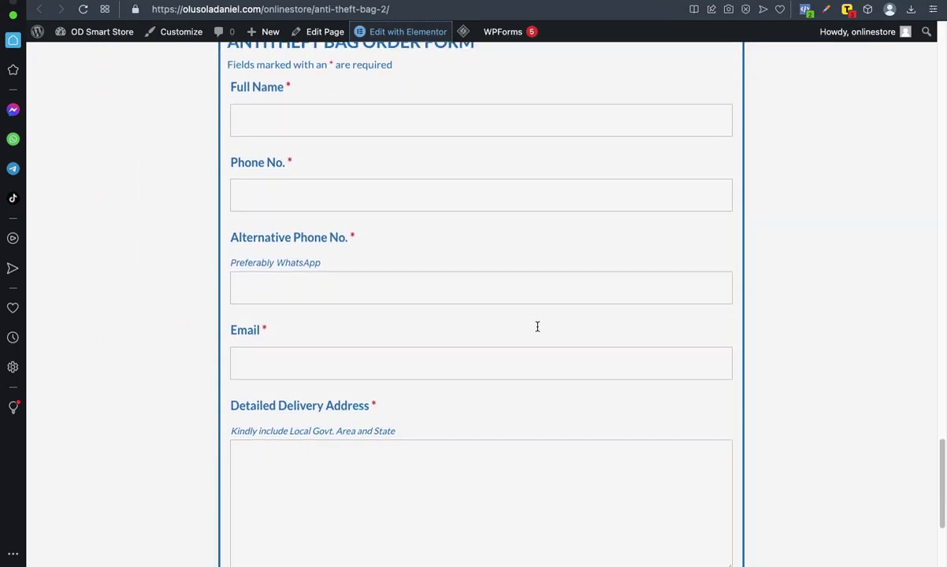
{"action": "scroll", "coordinate": [537, 326], "scroll_direction": "up", "scroll_amount": 20}
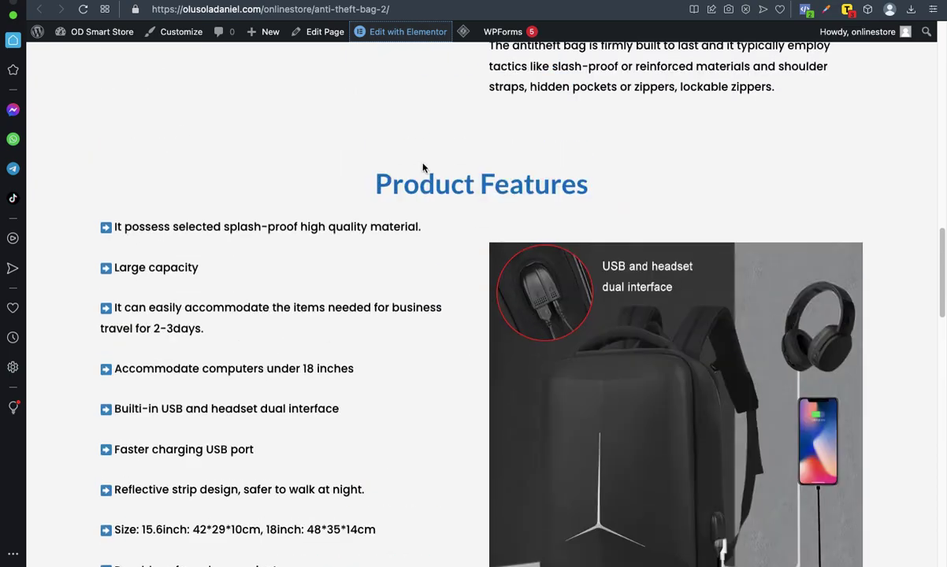
{"action": "scroll", "coordinate": [431, 197], "scroll_direction": "up", "scroll_amount": 8}
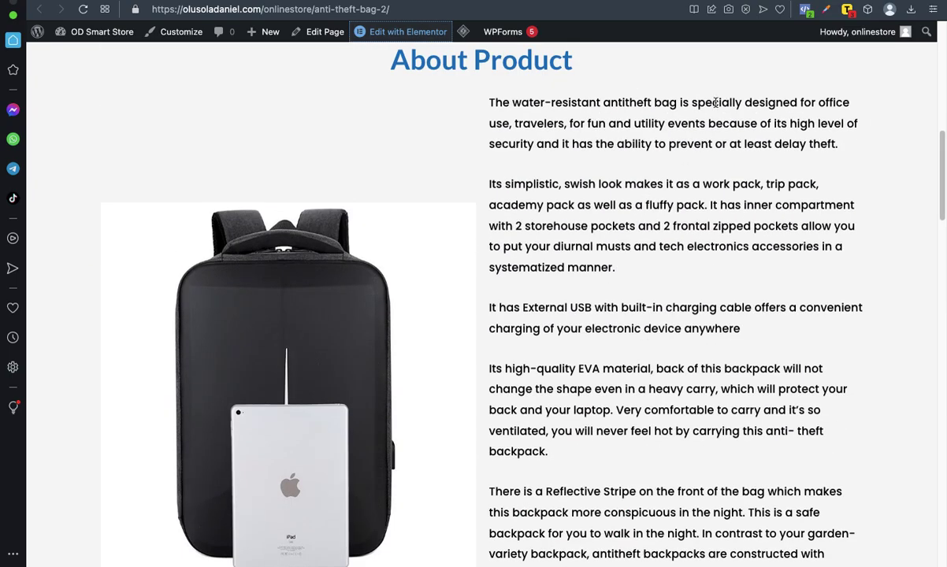
{"action": "scroll", "coordinate": [546, 268], "scroll_direction": "up", "scroll_amount": 8}
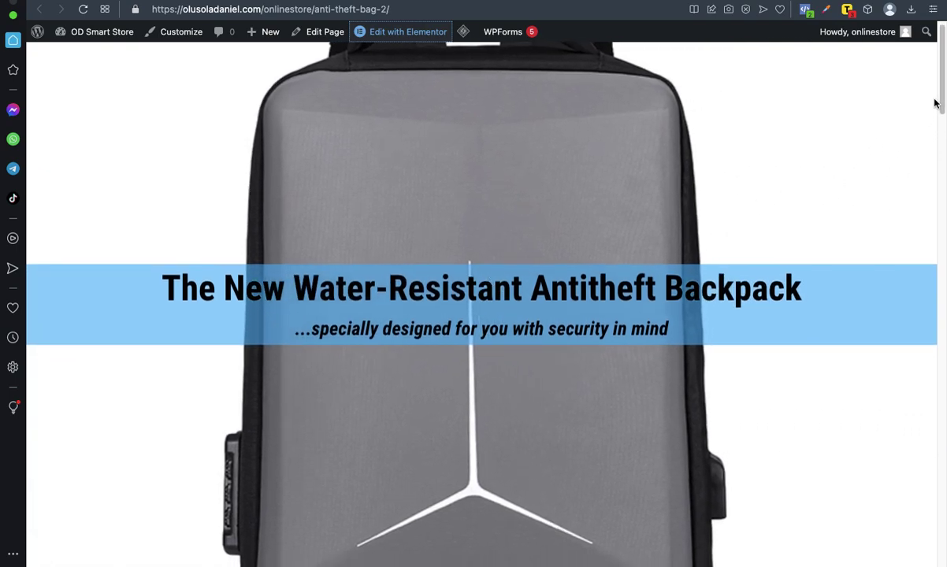
{"action": "scroll", "coordinate": [415, 236], "scroll_direction": "down", "scroll_amount": 3}
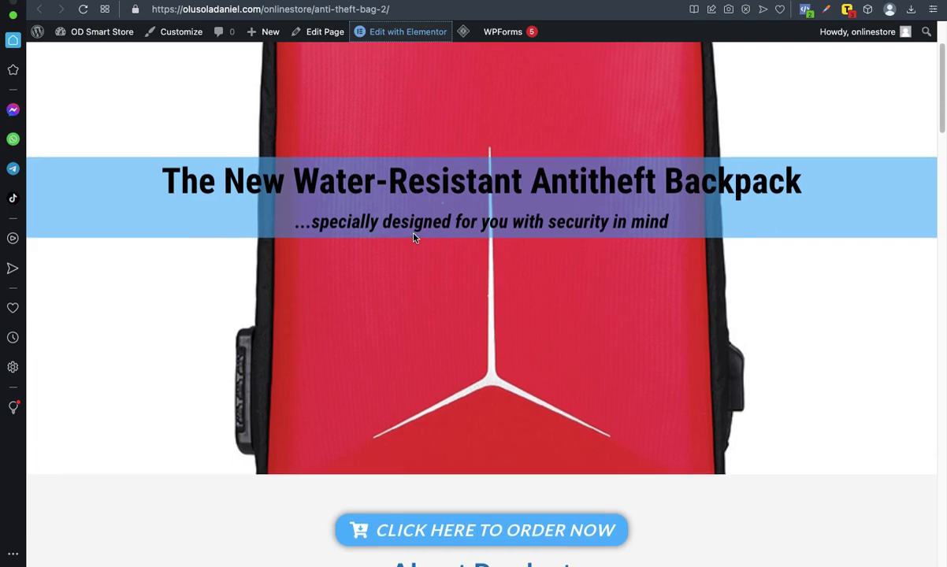
{"action": "scroll", "coordinate": [415, 237], "scroll_direction": "up", "scroll_amount": 3}
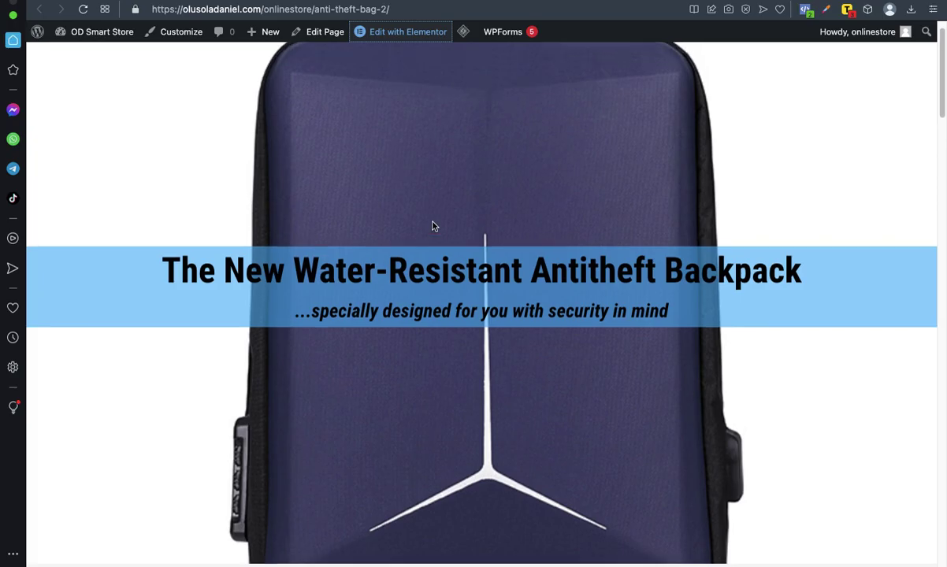
- Review the landing page's sales flow from the order link through features and pricing to the WhatsApp option and Antitheft Bag Order Form
{"action": "scroll", "coordinate": [383, 230], "scroll_direction": "down", "scroll_amount": 10}
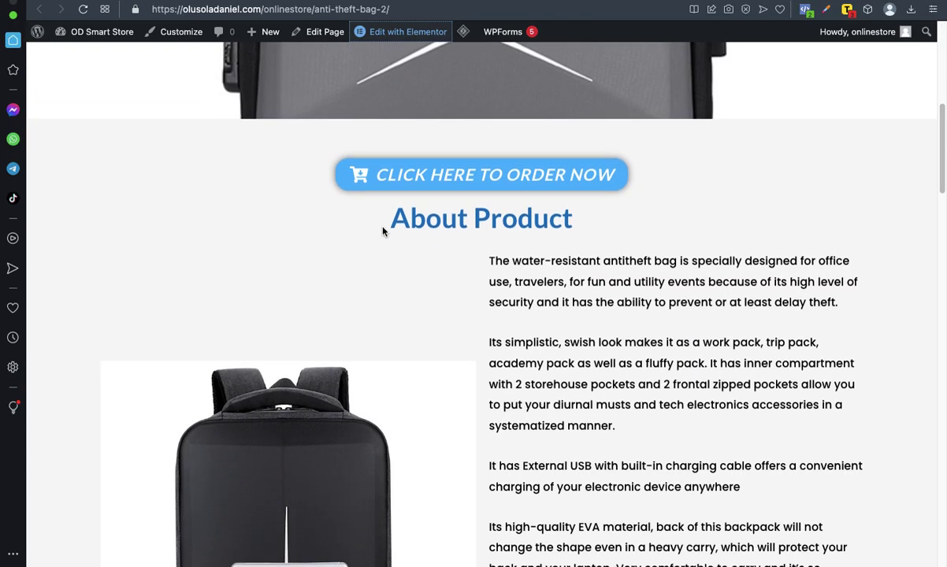
{"action": "scroll", "coordinate": [489, 247], "scroll_direction": "down", "scroll_amount": 15}
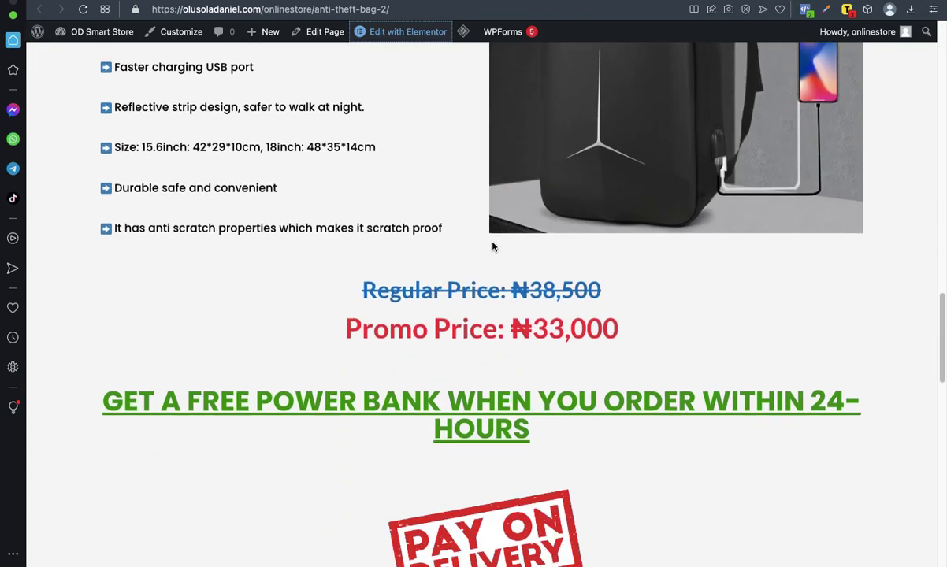
{"action": "scroll", "coordinate": [490, 246], "scroll_direction": "up", "scroll_amount": 4}
{"action": "scroll", "coordinate": [489, 247], "scroll_direction": "down", "scroll_amount": 2}
{"action": "scroll", "coordinate": [489, 246], "scroll_direction": "up", "scroll_amount": 3}
{"action": "scroll", "coordinate": [489, 246], "scroll_direction": "down", "scroll_amount": 5}
{"action": "scroll", "coordinate": [490, 247], "scroll_direction": "up", "scroll_amount": 3}
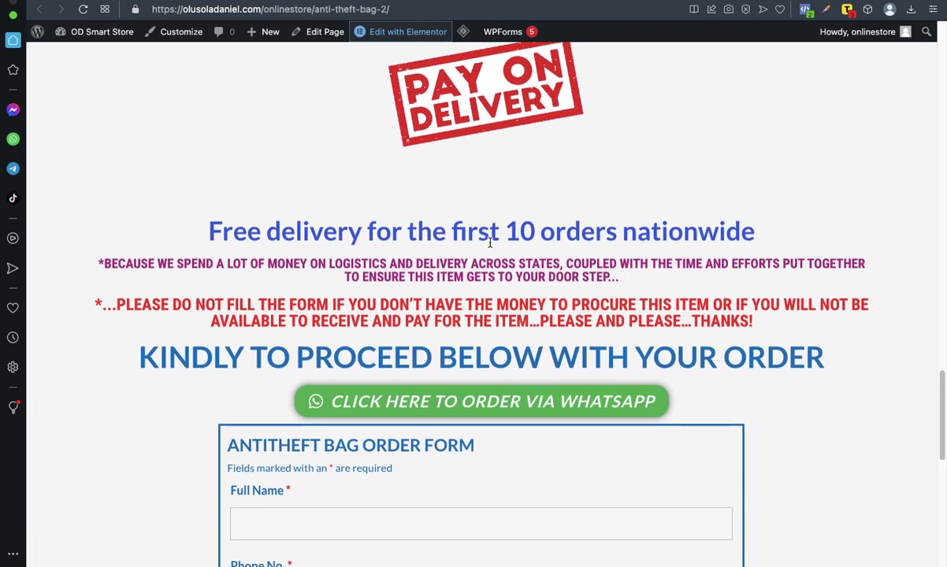
{"action": "scroll", "coordinate": [489, 243], "scroll_direction": "down", "scroll_amount": 1}
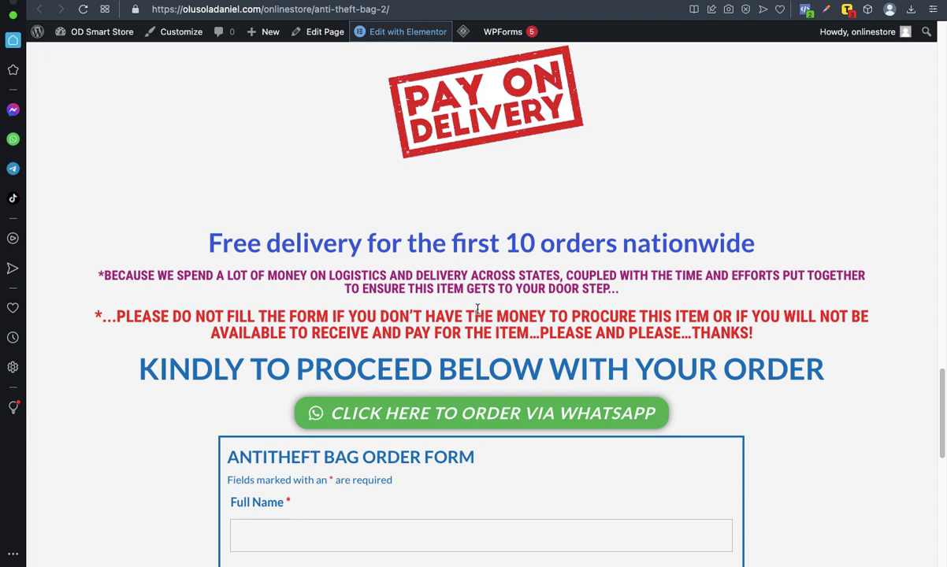
{"action": "scroll", "coordinate": [476, 303], "scroll_direction": "down", "scroll_amount": 4}
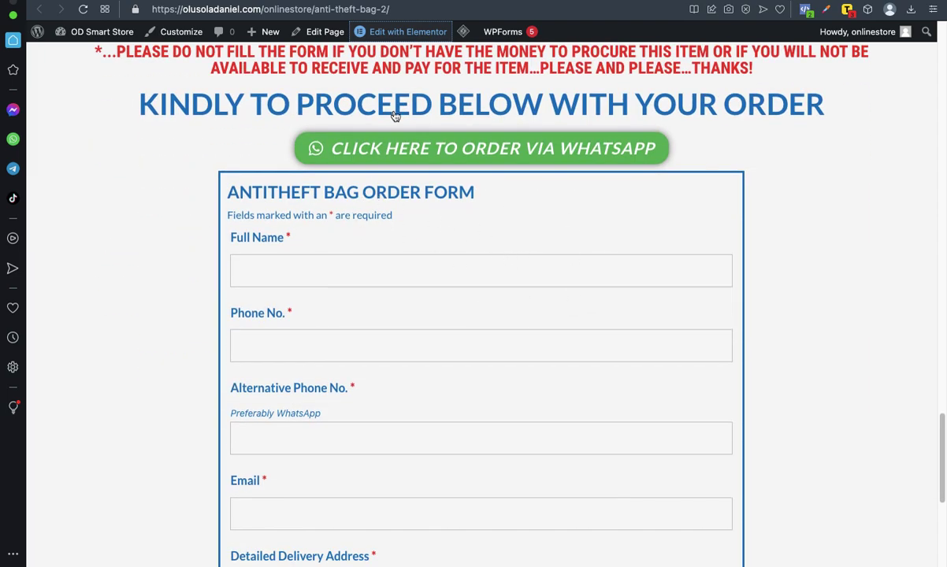
{"action": "scroll", "coordinate": [532, 224], "scroll_direction": "up", "scroll_amount": 2}
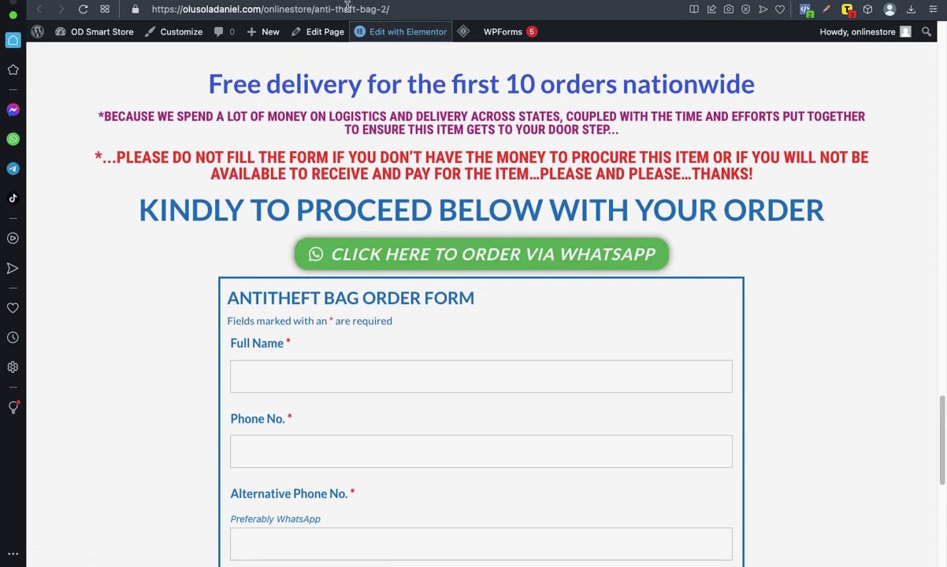
- Switch to the backpack landing page's Elementor editor and delete the order form section below the WhatsApp order button
{"action": "left_click", "coordinate": [361, 9]}
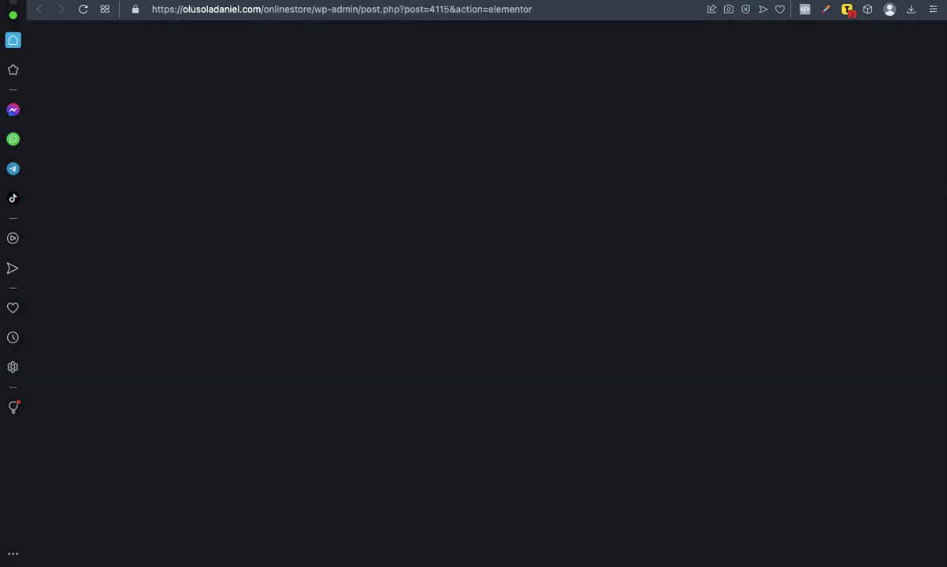
{"action": "scroll", "coordinate": [504, 289], "scroll_direction": "down", "scroll_amount": 20}
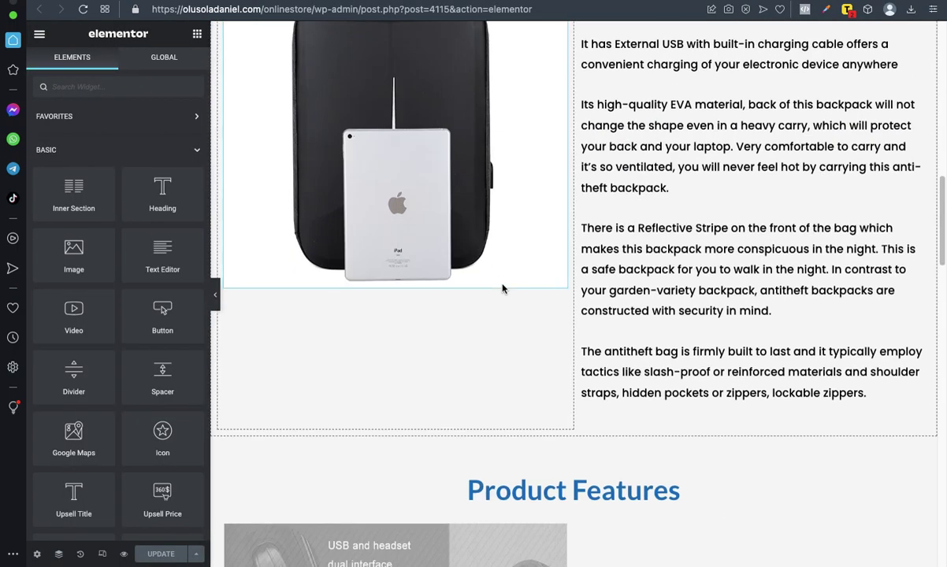
{"action": "scroll", "coordinate": [504, 289], "scroll_direction": "down", "scroll_amount": 10}
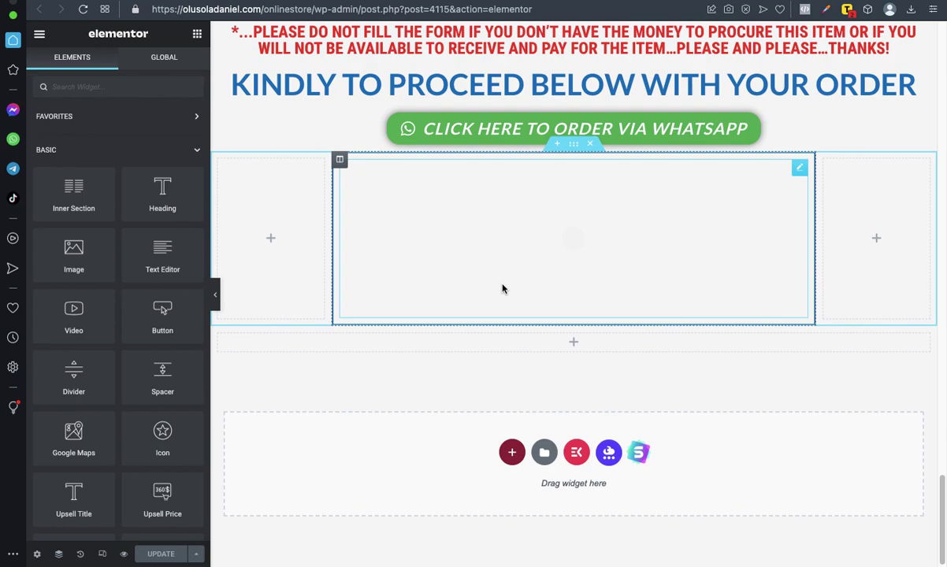
{"action": "scroll", "coordinate": [503, 288], "scroll_direction": "up", "scroll_amount": 3}
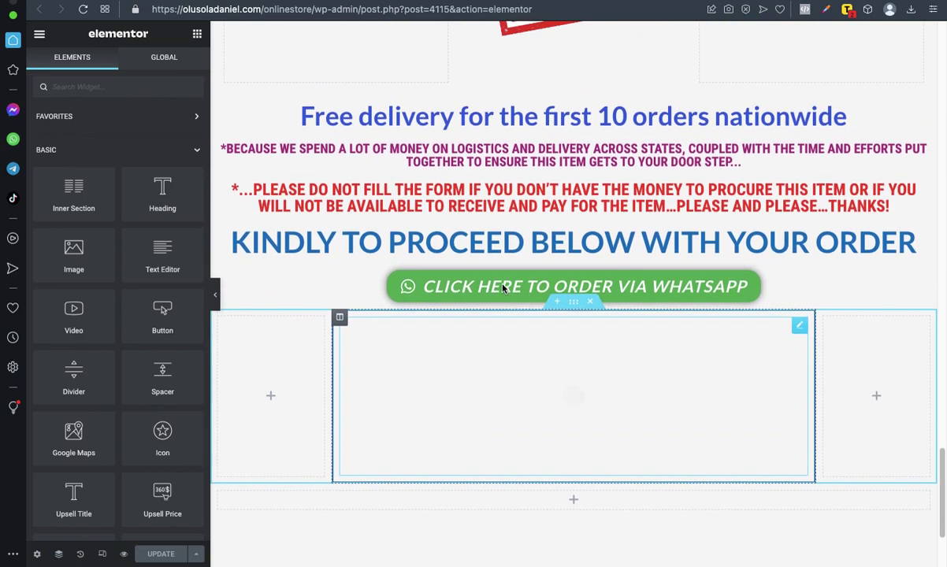
{"action": "left_click", "coordinate": [591, 310]}
- Copy the section holding the order button and About Product content, and paste it directly below the WhatsApp order button
{"action": "scroll", "coordinate": [592, 356], "scroll_direction": "up", "scroll_amount": 15}
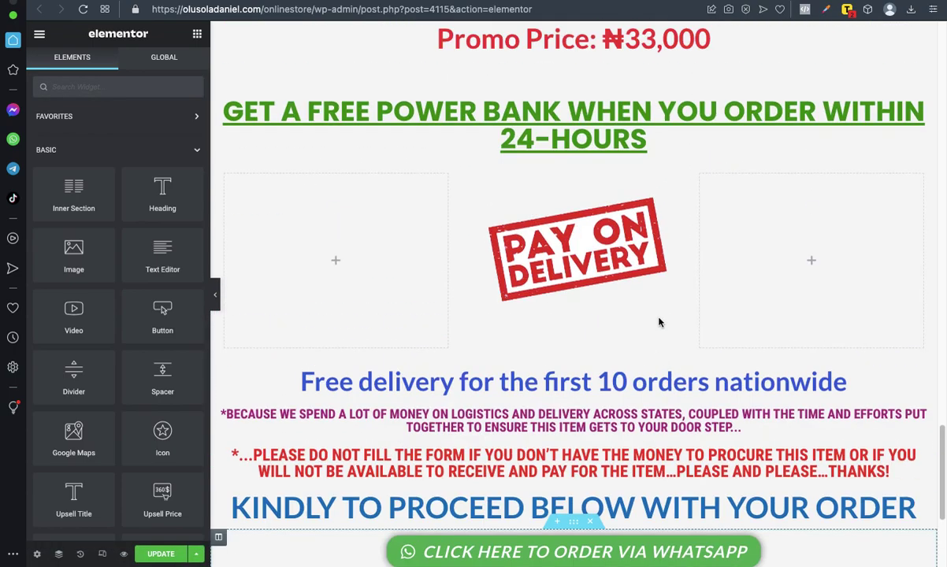
{"action": "scroll", "coordinate": [658, 318], "scroll_direction": "up", "scroll_amount": 10}
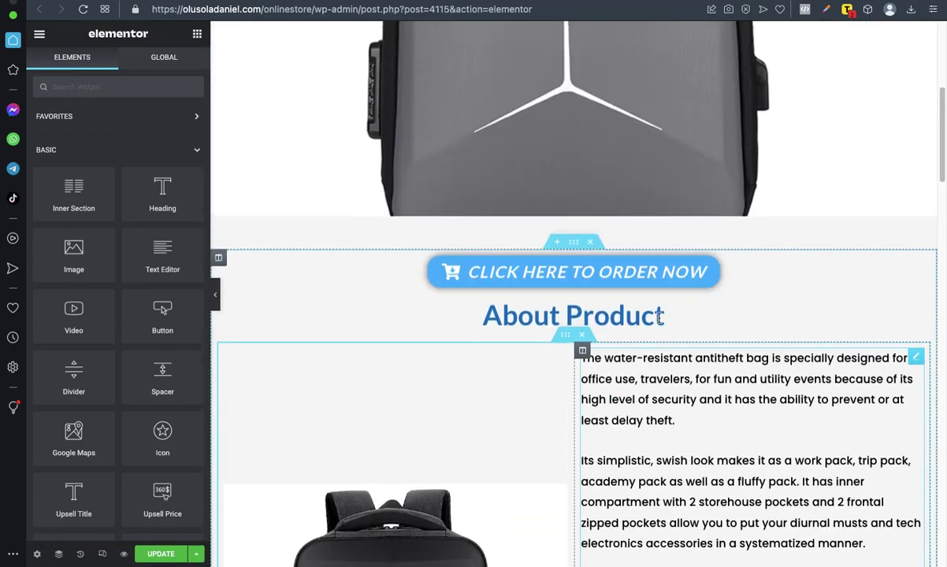
{"action": "scroll", "coordinate": [658, 317], "scroll_direction": "down", "scroll_amount": 5}
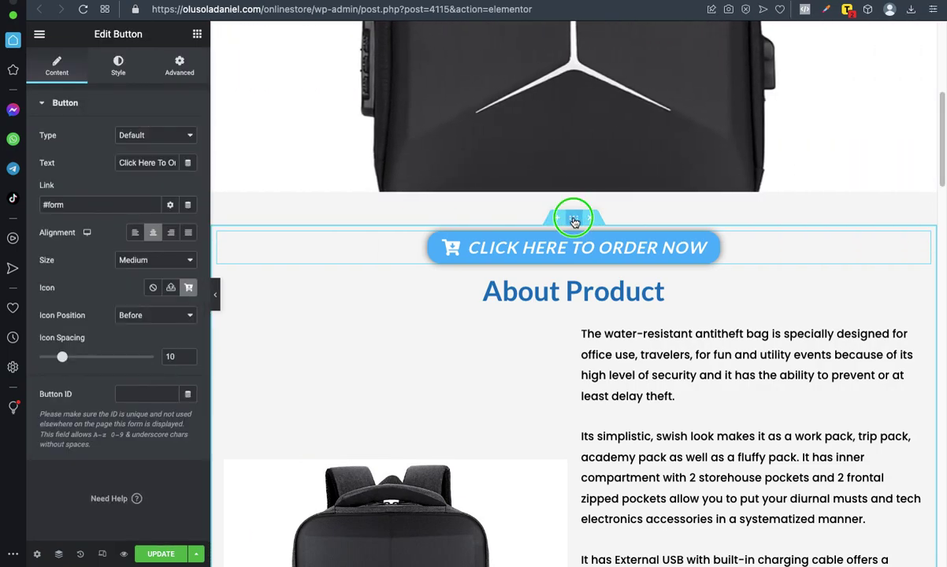
{"action": "right_click", "coordinate": [572, 218]}
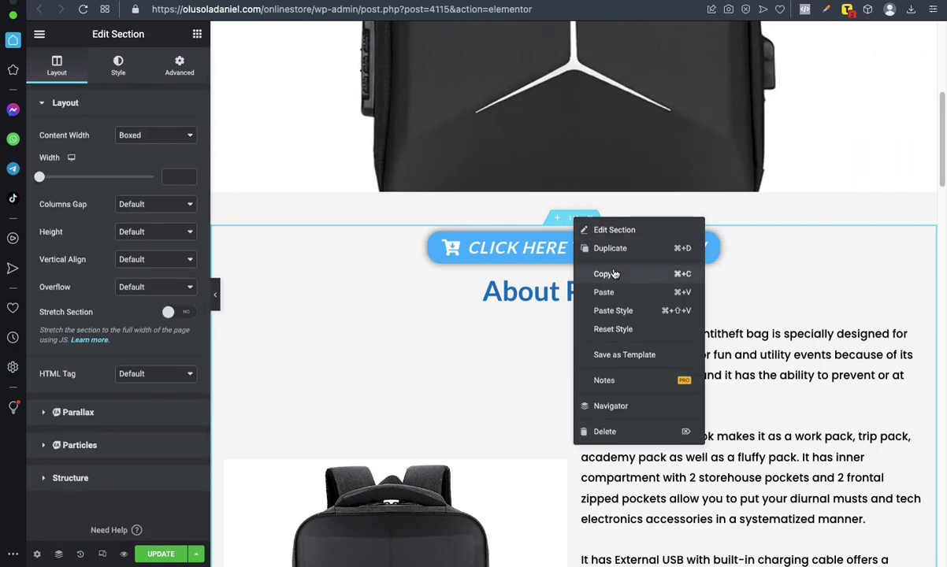
{"action": "scroll", "coordinate": [508, 322], "scroll_direction": "down", "scroll_amount": 15}
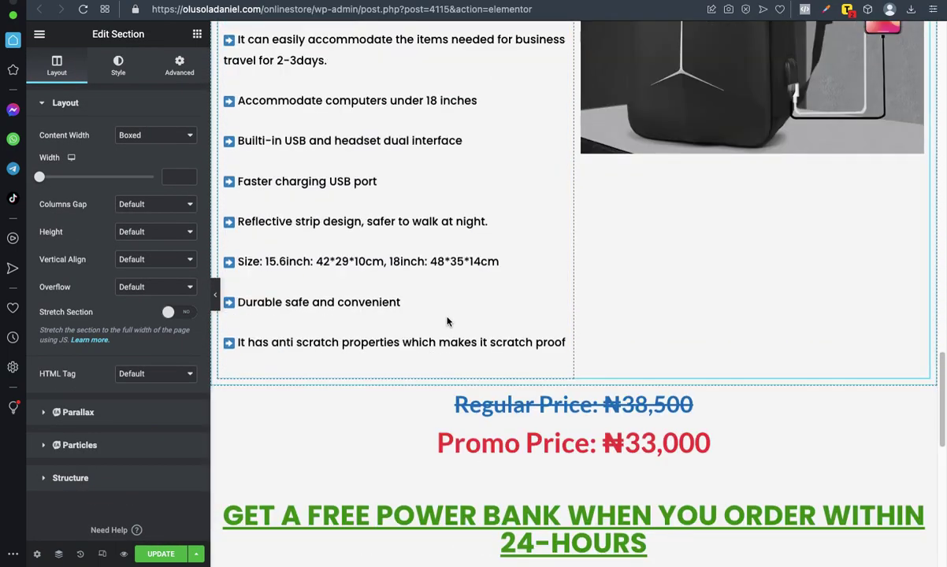
{"action": "scroll", "coordinate": [447, 321], "scroll_direction": "down", "scroll_amount": 10}
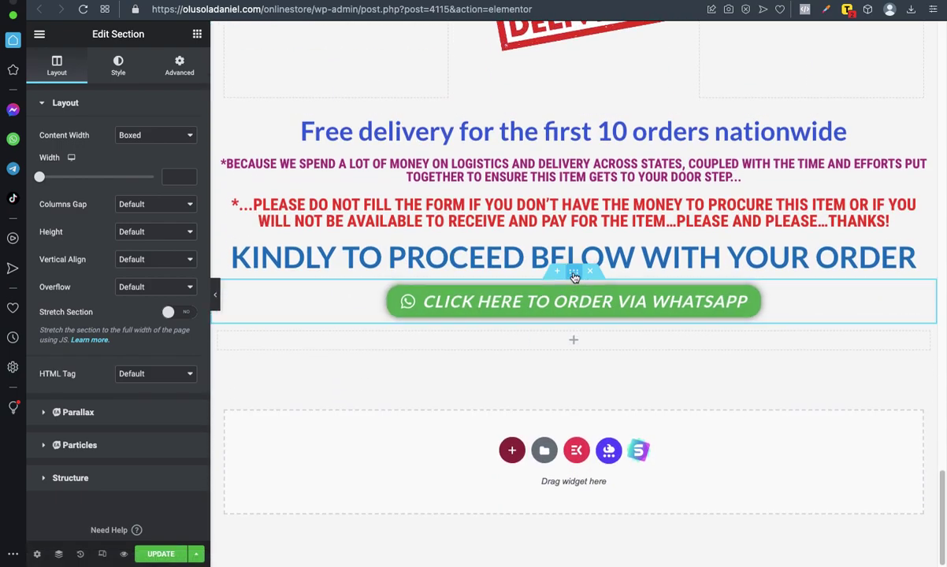
{"action": "right_click", "coordinate": [575, 277]}
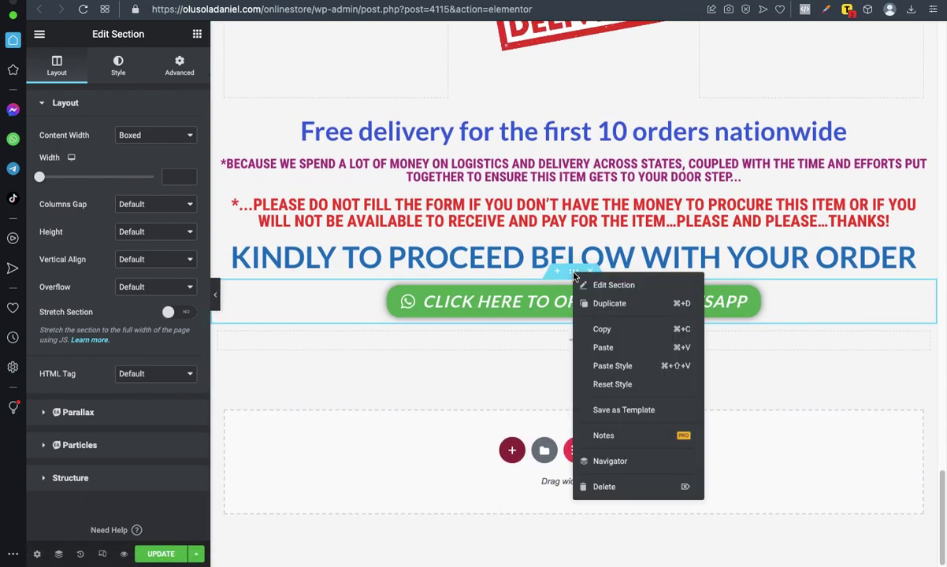
{"action": "left_click", "coordinate": [622, 351]}
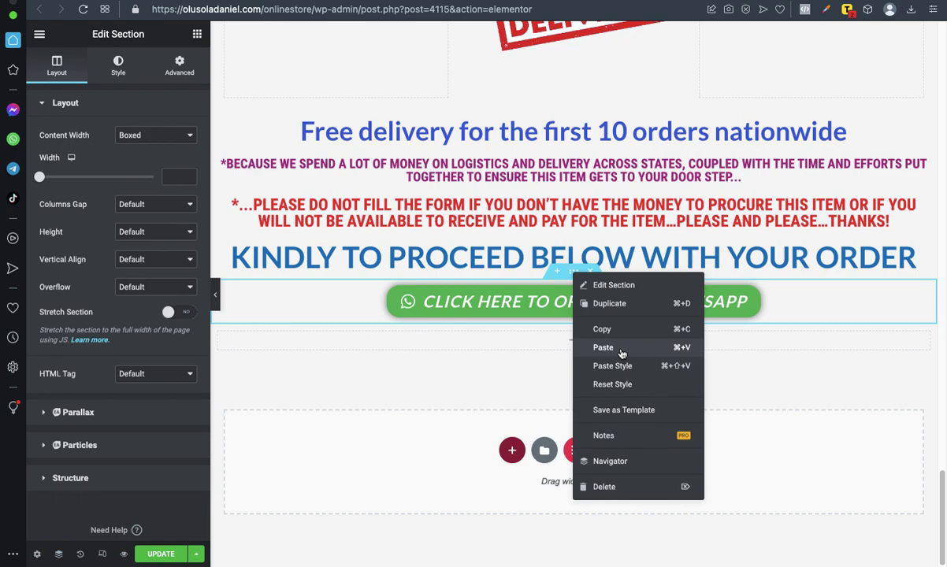
{"action": "left_click", "coordinate": [621, 349]}
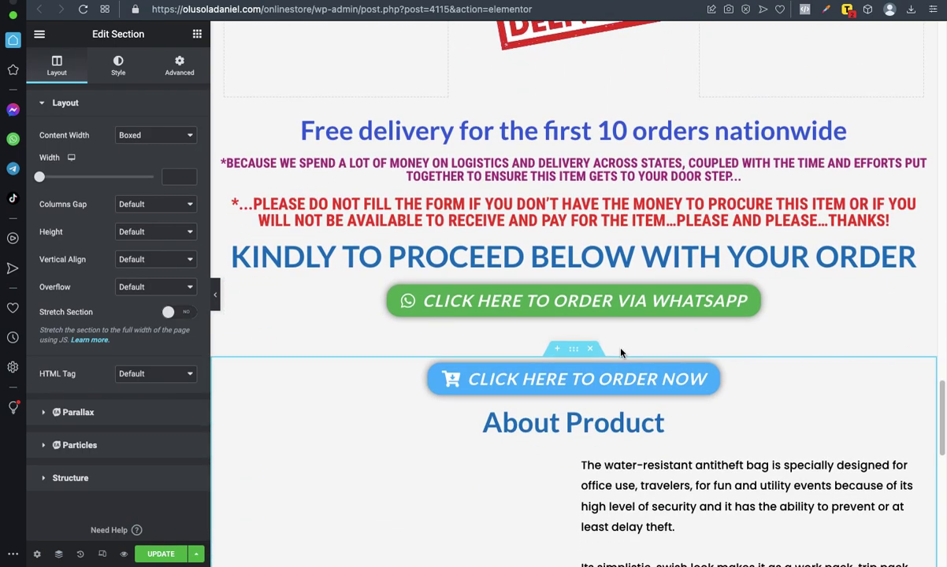
- Review the edited landing page from the pasted section through the header banner, pricing and About Product content
{"action": "scroll", "coordinate": [621, 352], "scroll_direction": "down", "scroll_amount": 2}
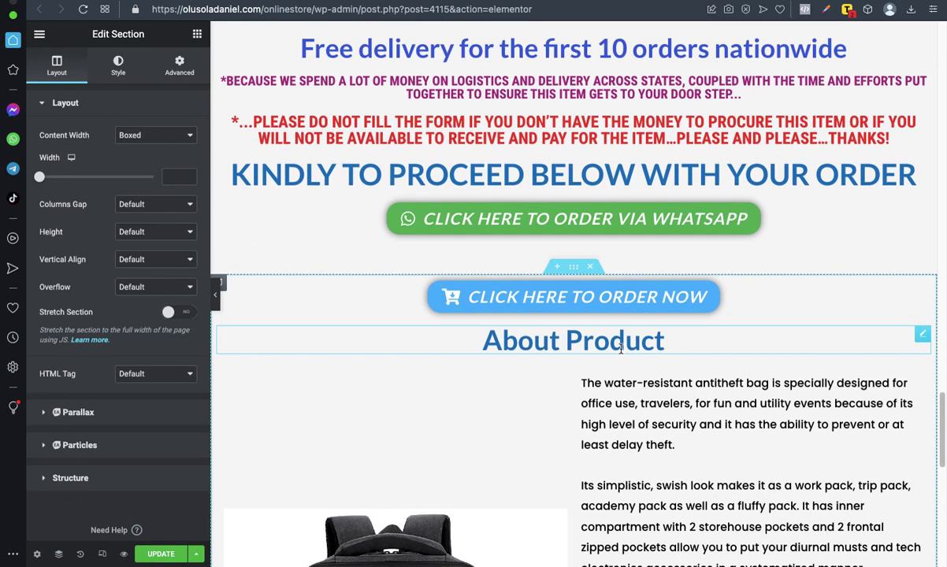
{"action": "scroll", "coordinate": [581, 256], "scroll_direction": "up", "scroll_amount": 5}
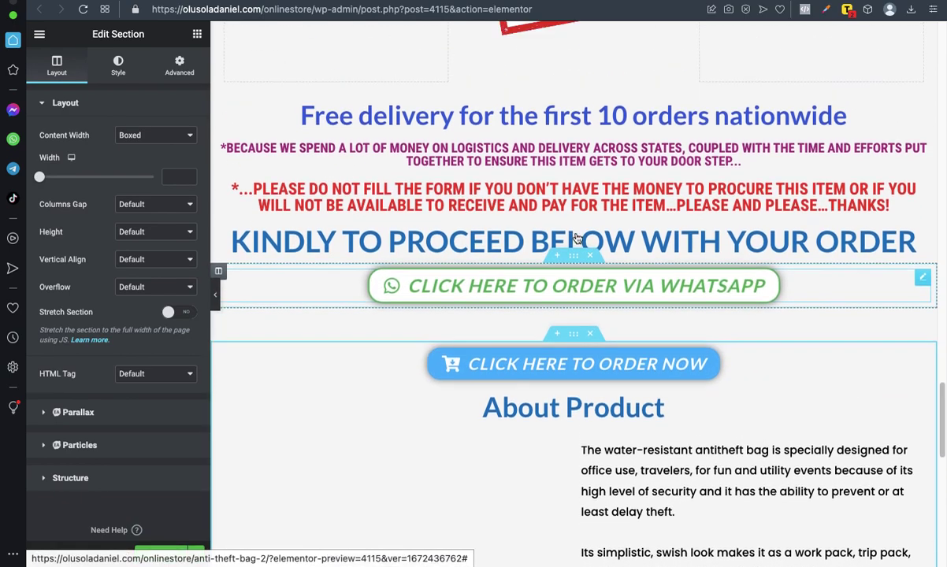
{"action": "scroll", "coordinate": [576, 237], "scroll_direction": "up", "scroll_amount": 20}
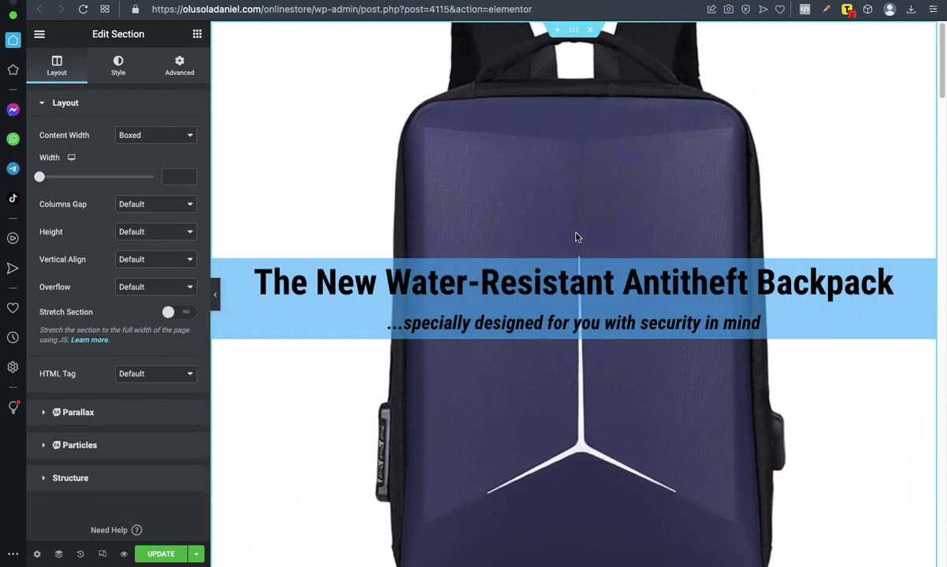
{"action": "scroll", "coordinate": [538, 184], "scroll_direction": "down", "scroll_amount": 20}
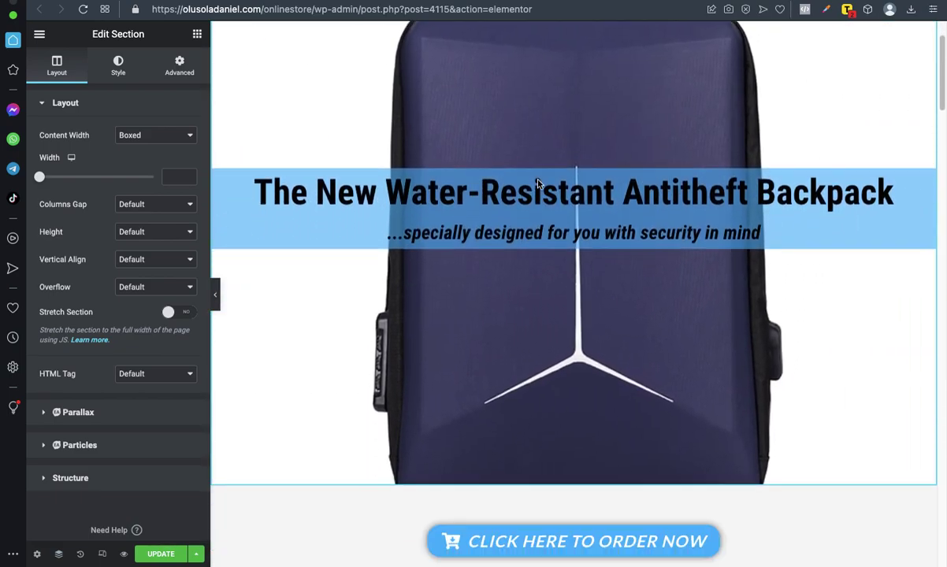
{"action": "scroll", "coordinate": [538, 185], "scroll_direction": "down", "scroll_amount": 15}
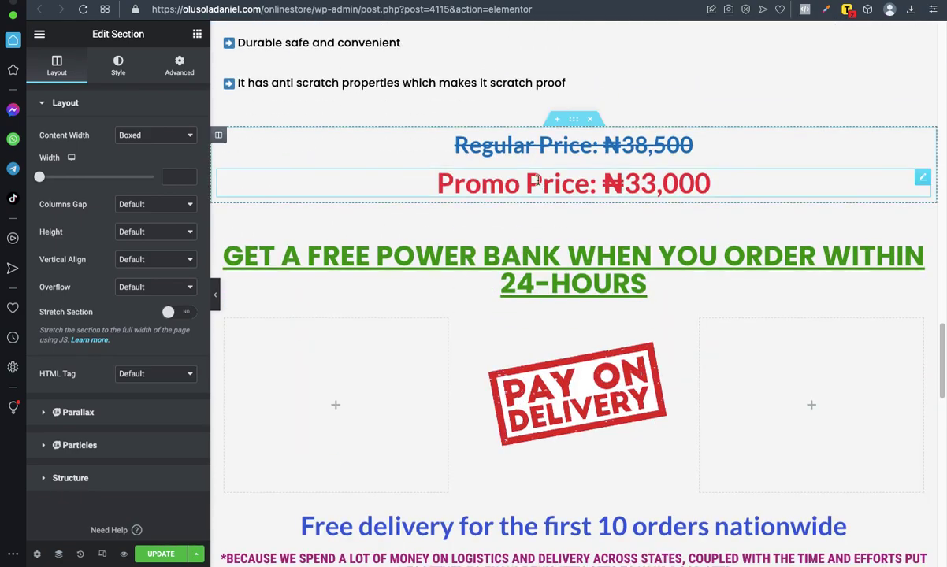
{"action": "scroll", "coordinate": [538, 185], "scroll_direction": "up", "scroll_amount": 20}
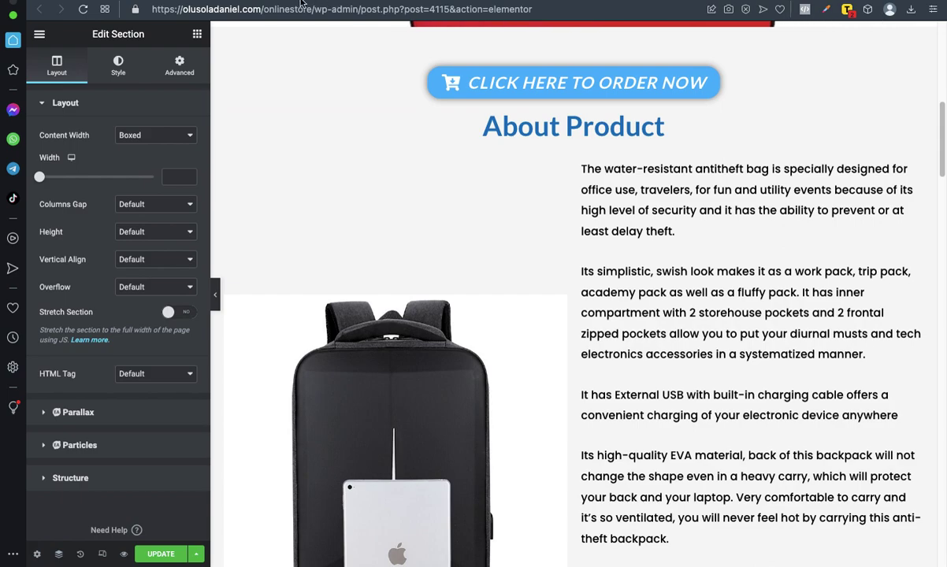
- Close the Elementor editor without saving its changes and return to the published Anti-theft Bag 2 page
{"action": "key", "text": "ctrl+Tab"}
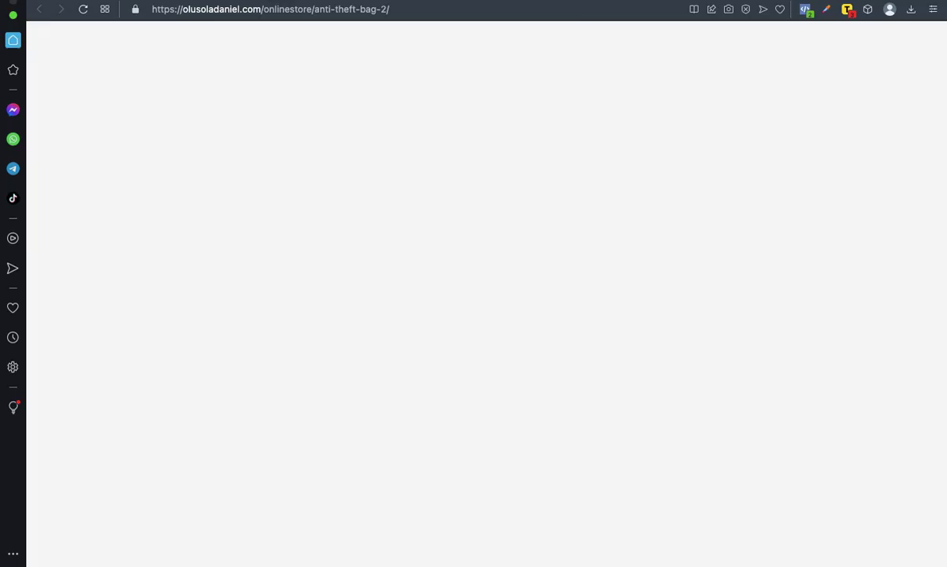
{"action": "key", "text": "ctrl+Tab"}
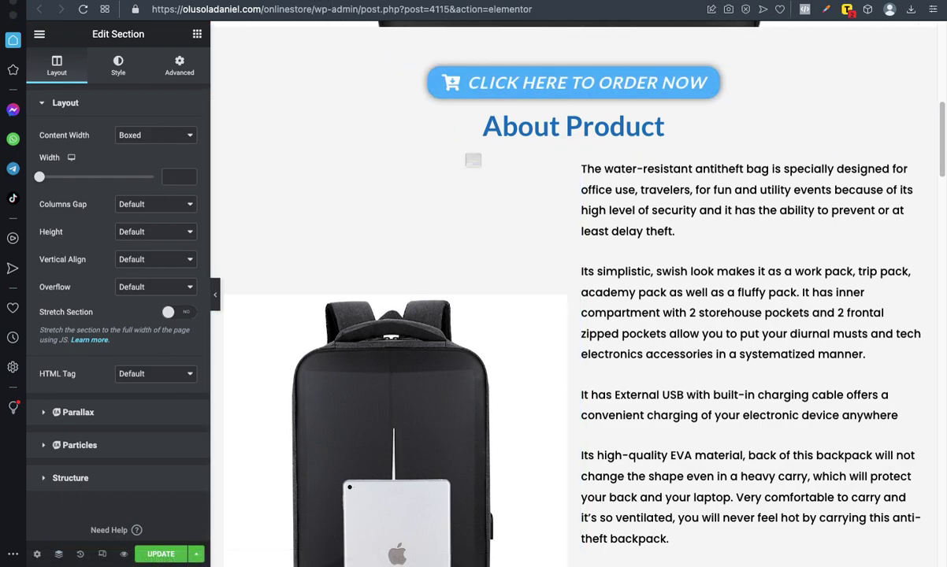
{"action": "key", "text": "ctrl+Tab"}
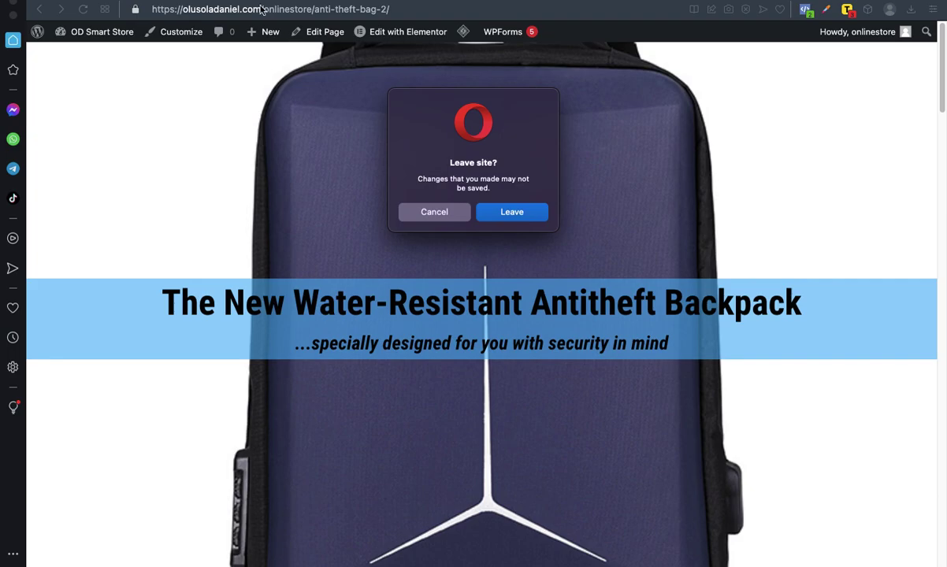
{"action": "key", "text": "Escape"}
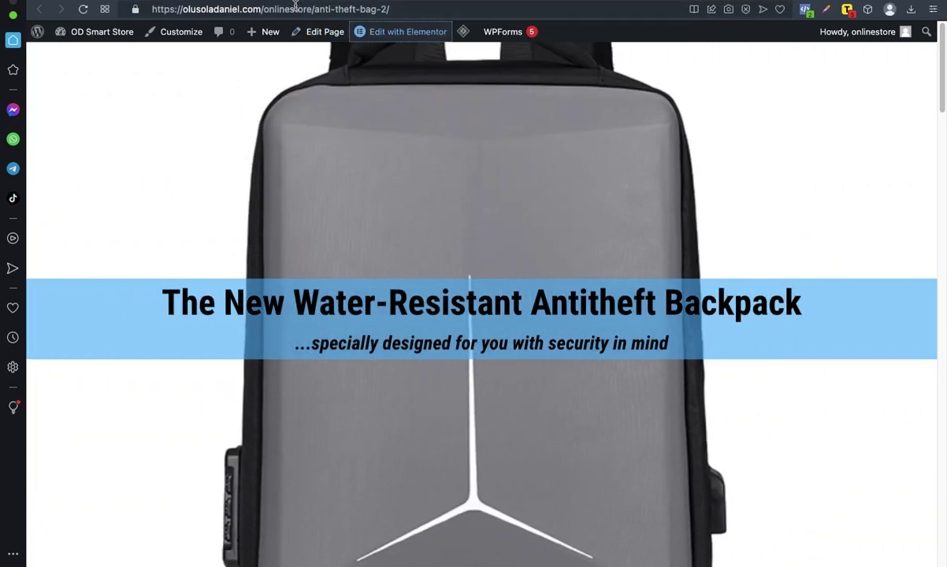
{"action": "key", "text": "ctrl+Tab"}
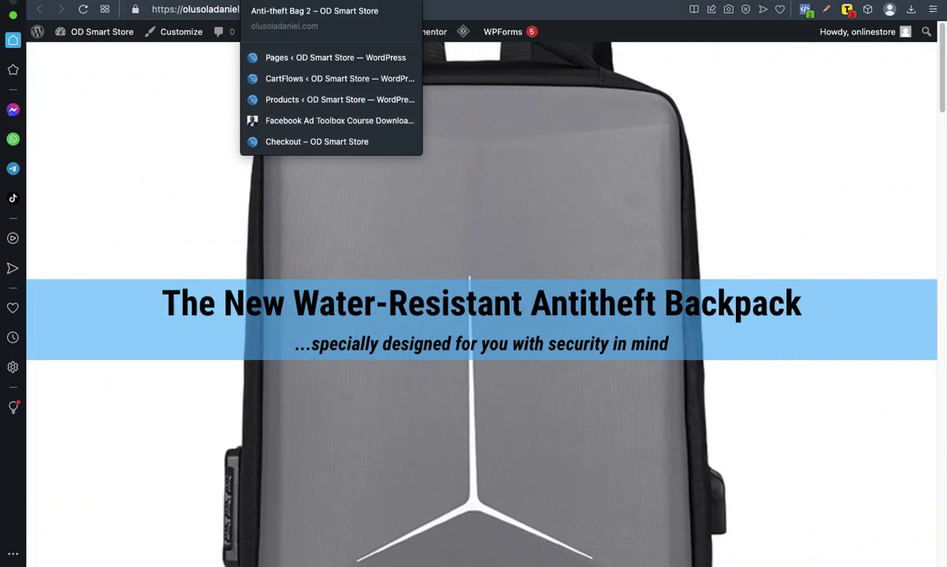
{"action": "key", "text": "ctrl+Tab"}
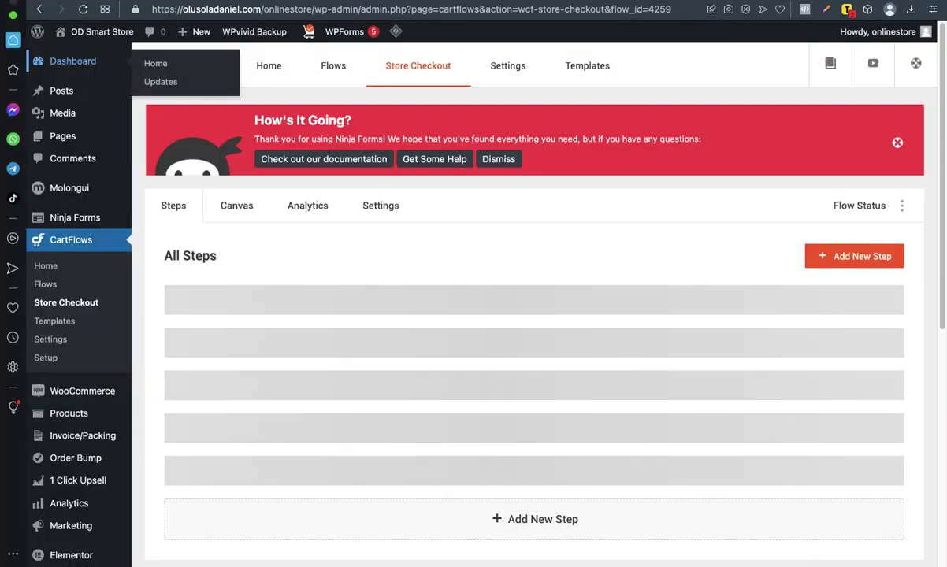
{"action": "key", "text": "ctrl+Tab"}
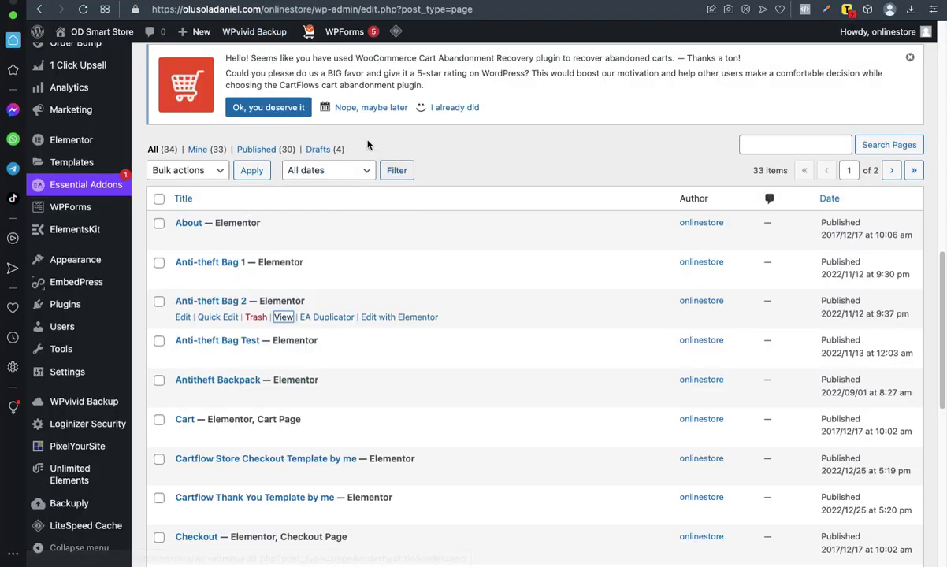
{"action": "key", "text": "ctrl+Tab"}
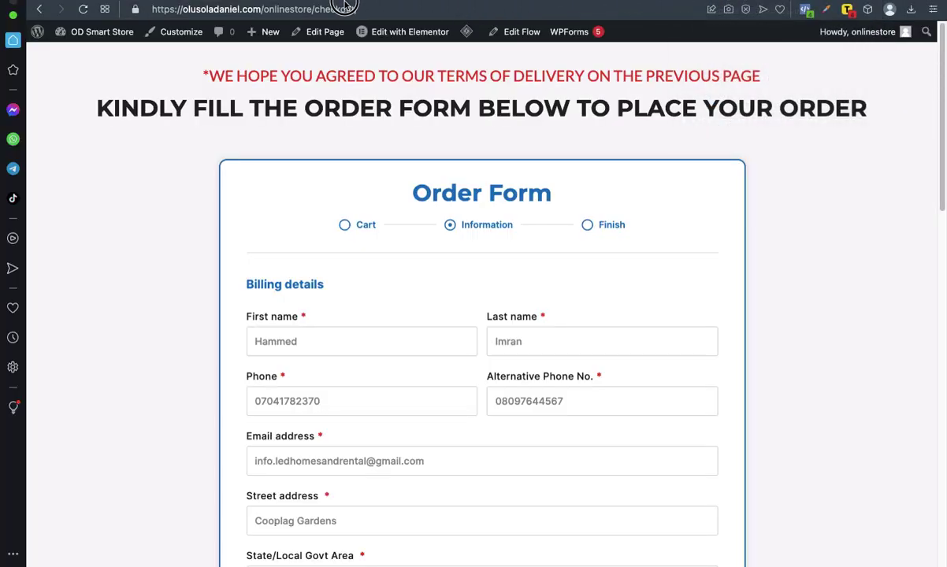
{"action": "key", "text": "ctrl+Tab"}
- Open the store's Vacuum Cleaner landing page in a new browser tab, finding its address with "vac"
{"action": "key", "text": "super+t"}
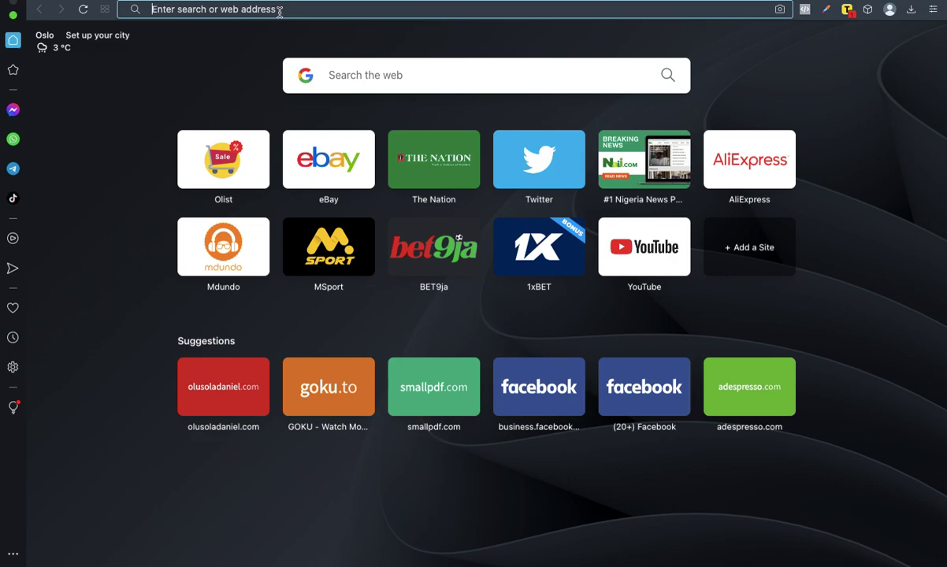
{"action": "type", "text": "vac"}
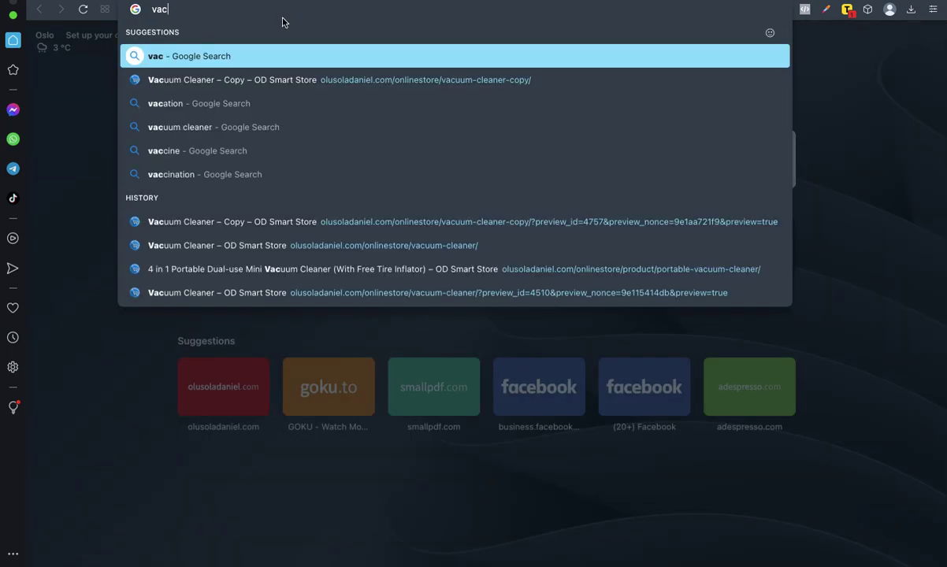
{"action": "left_click", "coordinate": [416, 247]}
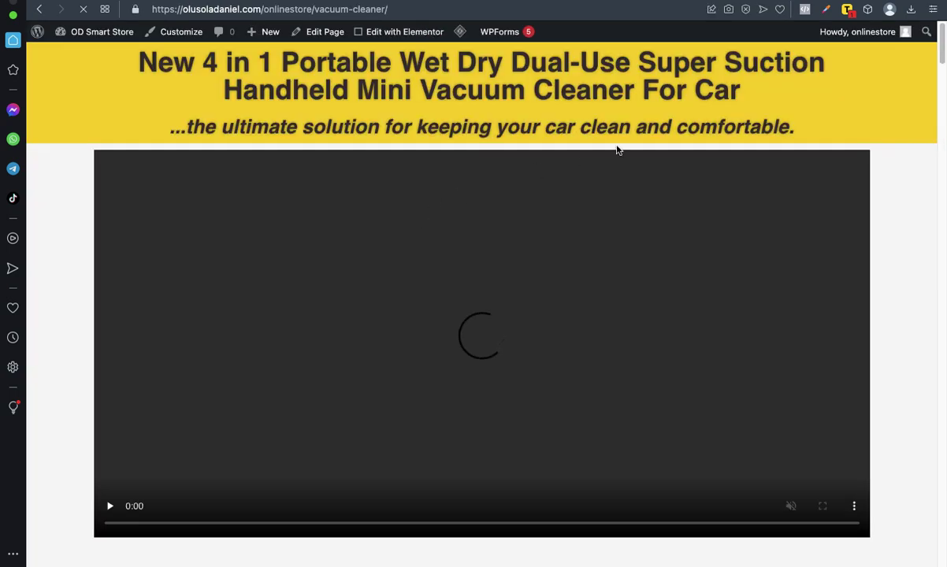
- Review the Vacuum Cleaner landing page from its header and video through pricing and product images to the closing WhatsApp and order form buttons
{"action": "scroll", "coordinate": [921, 160], "scroll_direction": "up", "scroll_amount": 3}
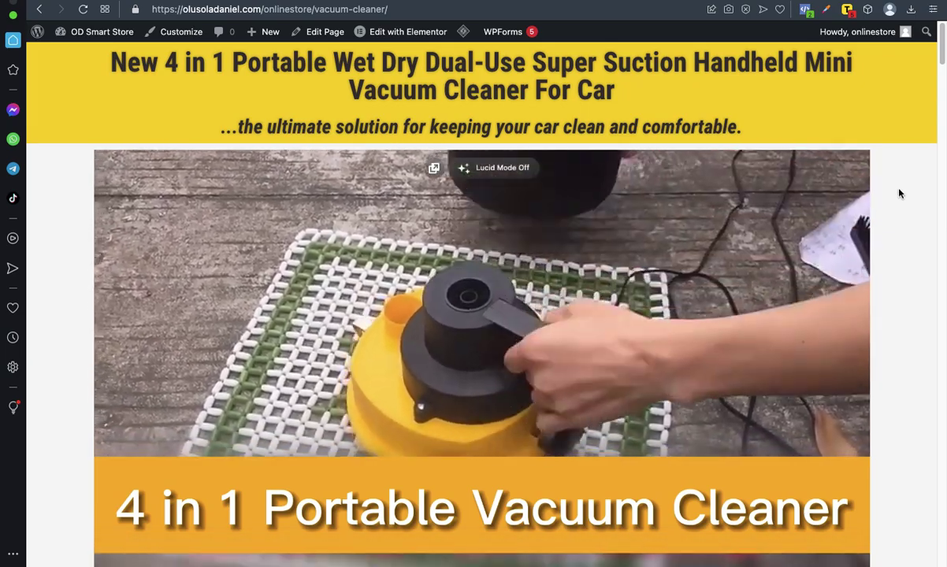
{"action": "scroll", "coordinate": [899, 193], "scroll_direction": "down", "scroll_amount": 10}
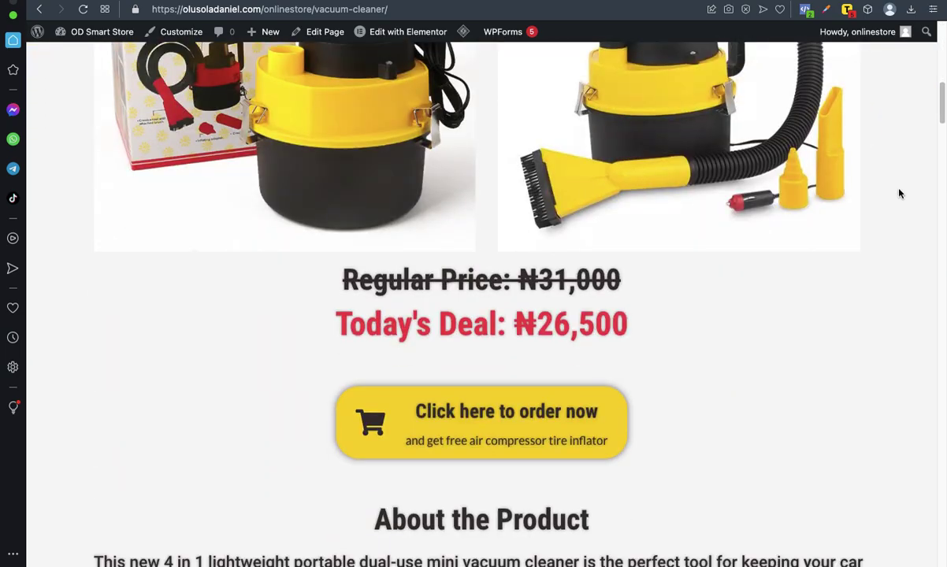
{"action": "scroll", "coordinate": [899, 193], "scroll_direction": "down", "scroll_amount": 10}
{"action": "scroll", "coordinate": [899, 193], "scroll_direction": "down", "scroll_amount": 6}
{"action": "scroll", "coordinate": [899, 193], "scroll_direction": "up", "scroll_amount": 20}
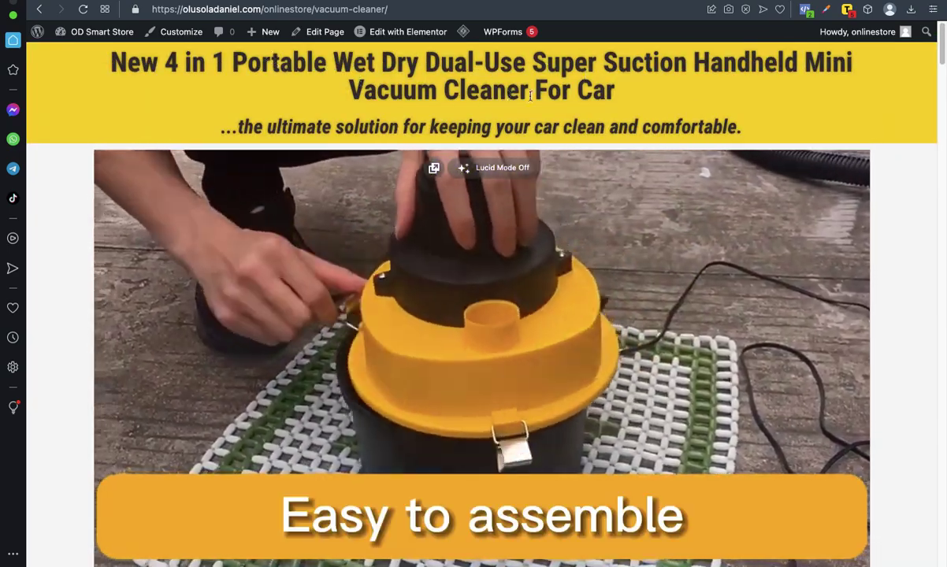
{"action": "scroll", "coordinate": [932, 279], "scroll_direction": "down", "scroll_amount": 9}
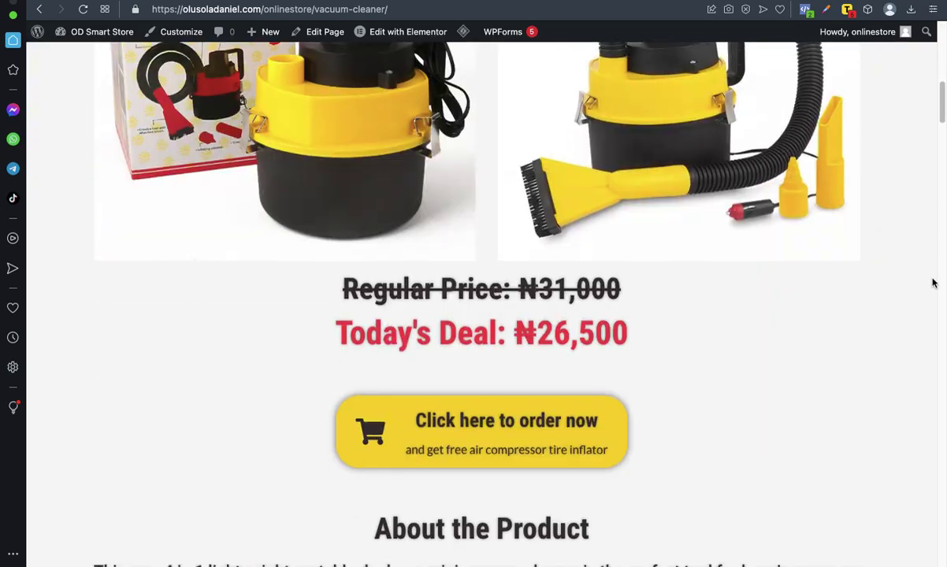
{"action": "scroll", "coordinate": [932, 282], "scroll_direction": "down", "scroll_amount": 10}
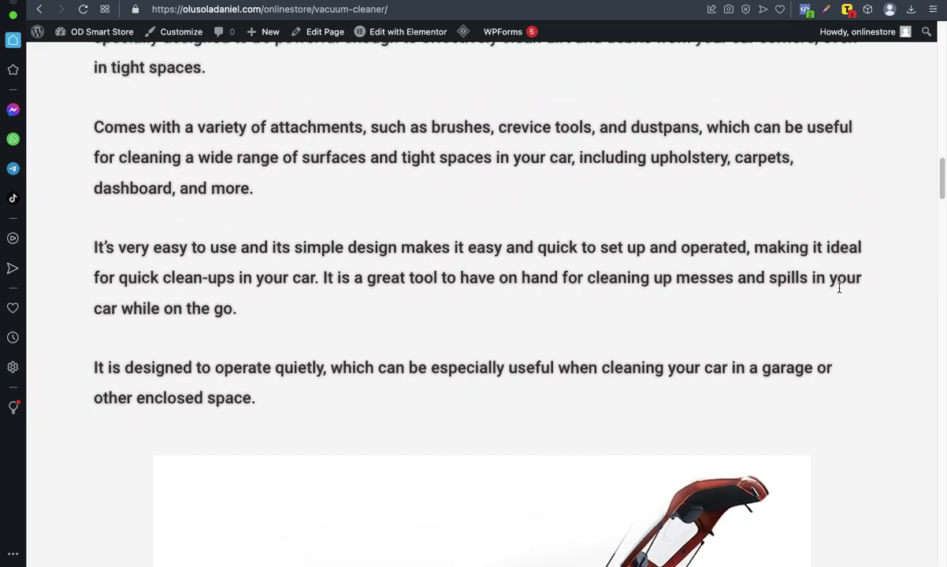
{"action": "scroll", "coordinate": [839, 290], "scroll_direction": "down", "scroll_amount": 10}
{"action": "scroll", "coordinate": [839, 292], "scroll_direction": "down", "scroll_amount": 10}
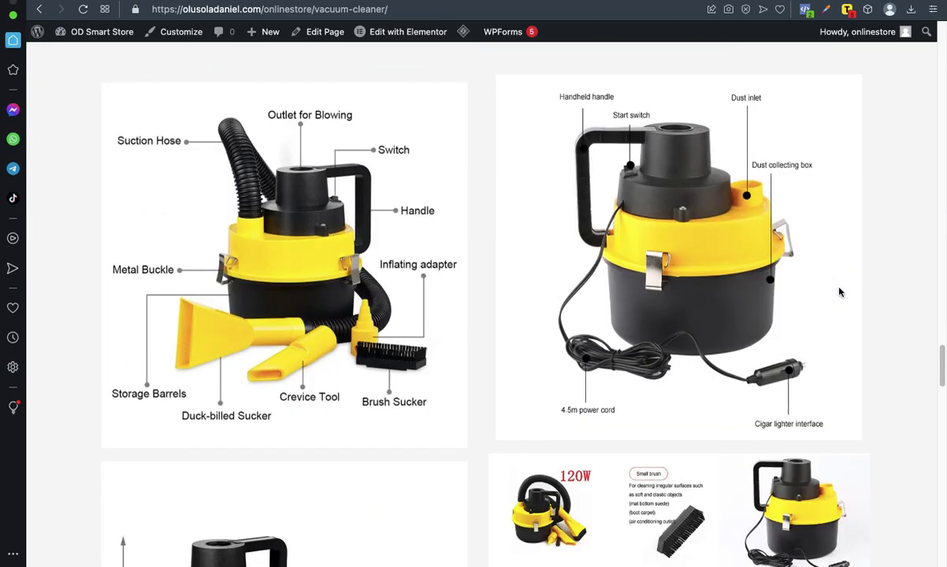
{"action": "scroll", "coordinate": [839, 292], "scroll_direction": "down", "scroll_amount": 15}
{"action": "scroll", "coordinate": [839, 292], "scroll_direction": "down", "scroll_amount": 12}
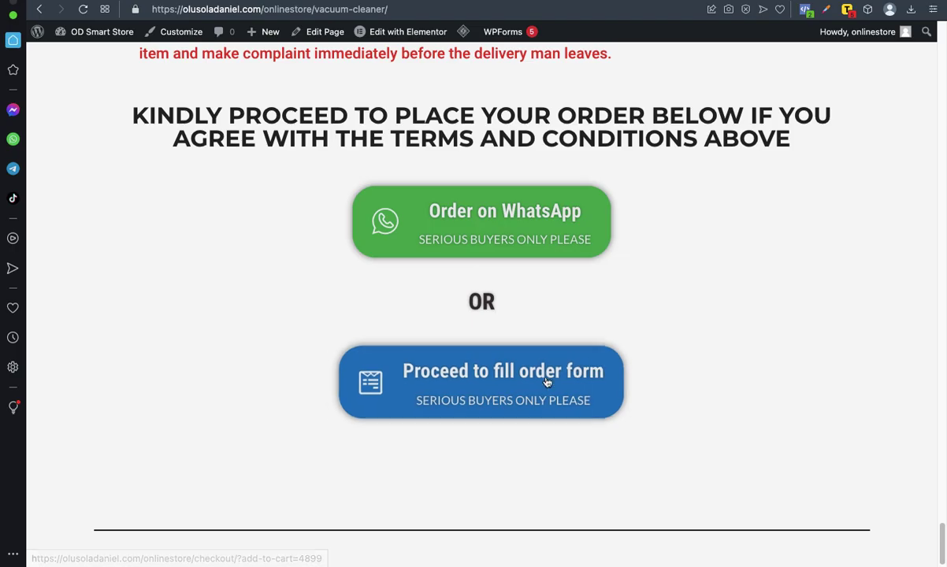
{"action": "scroll", "coordinate": [725, 248], "scroll_direction": "up", "scroll_amount": 20}
{"action": "scroll", "coordinate": [724, 247], "scroll_direction": "up", "scroll_amount": 20}
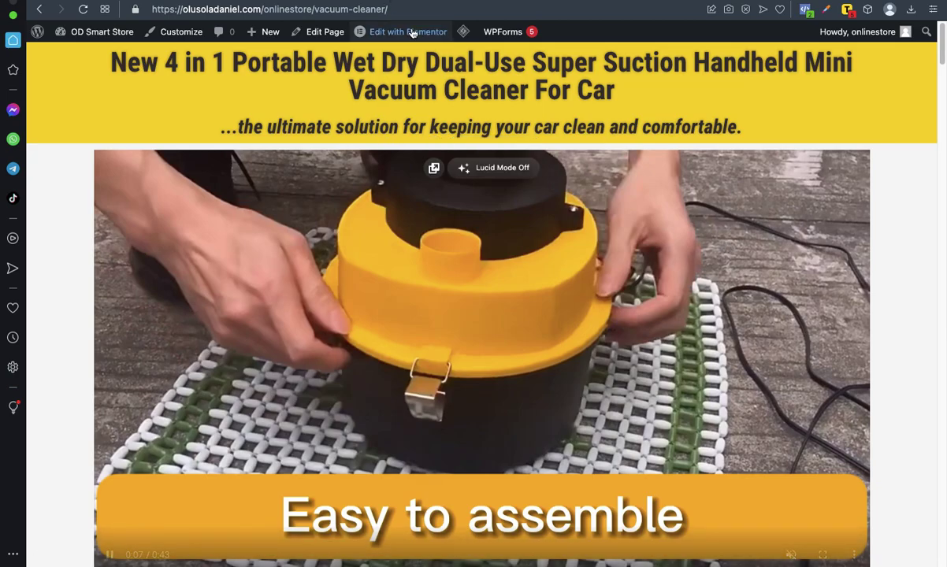
{"action": "mouse_move", "coordinate": [405, 36]}
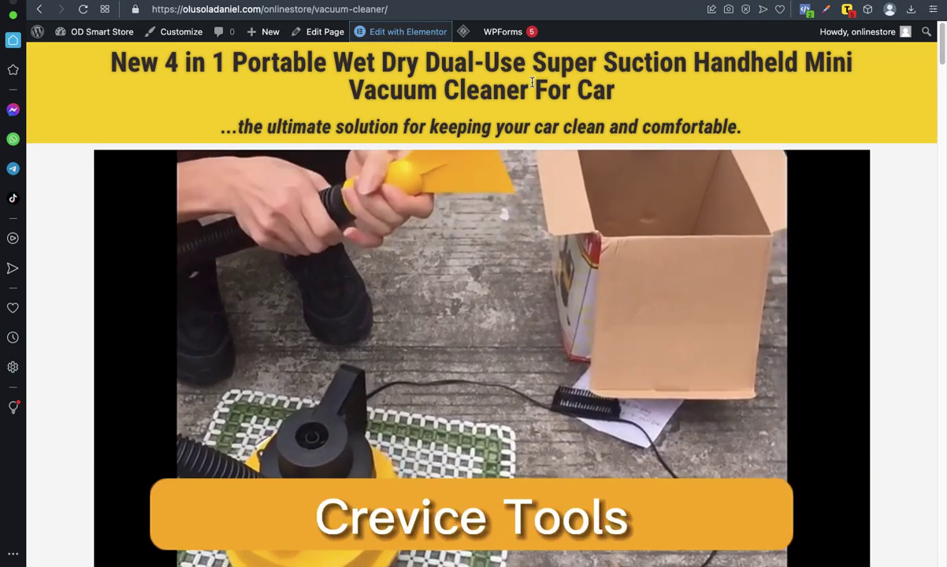
- Check the TOOLS list in the SALES FUNNEL NOTE 2 document, and return to the Vacuum Cleaner landing page in the browser
{"action": "key", "text": "ctrl+Left"}
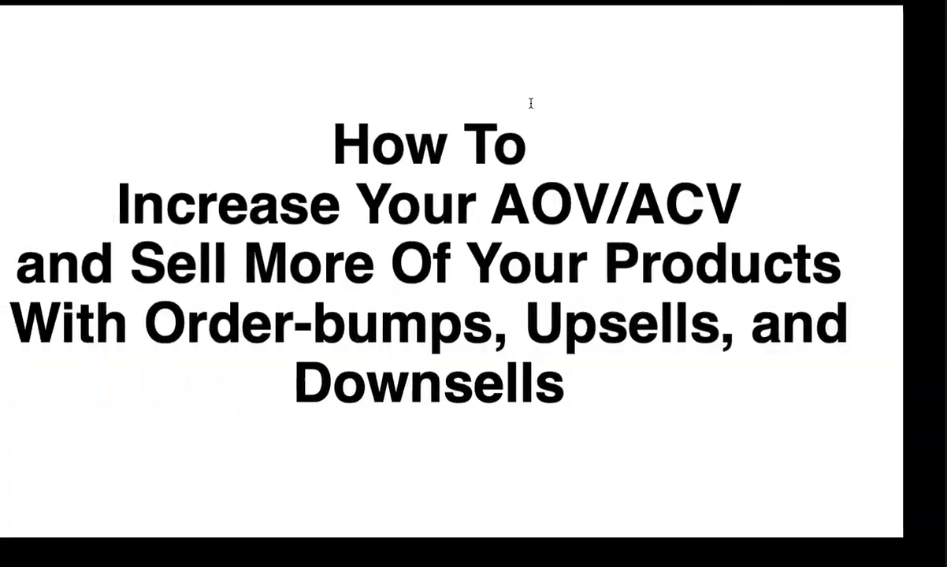
{"action": "key", "text": "ctrl+Left"}
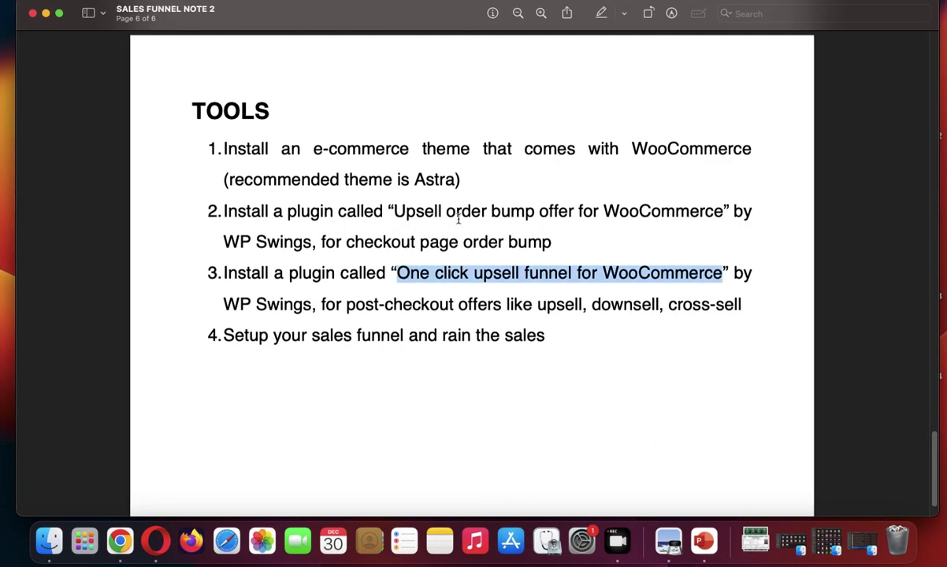
{"action": "key", "text": "ctrl+Right"}
{"action": "key", "text": "ctrl+Right"}
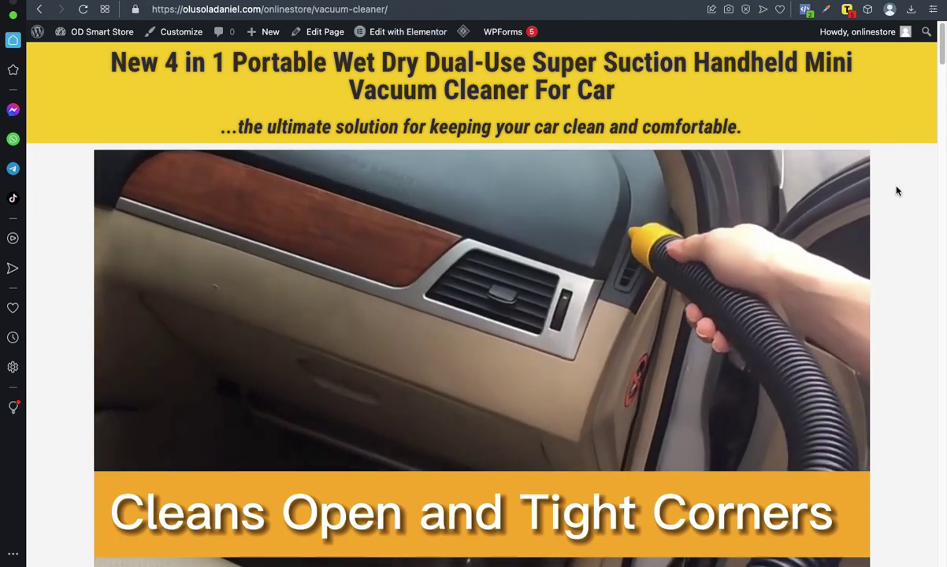
- Examine the landing page's About the Product text, usage photos, and Features and Specification lists
{"action": "scroll", "coordinate": [896, 192], "scroll_direction": "down", "scroll_amount": 1}
{"action": "scroll", "coordinate": [897, 192], "scroll_direction": "down", "scroll_amount": 10}
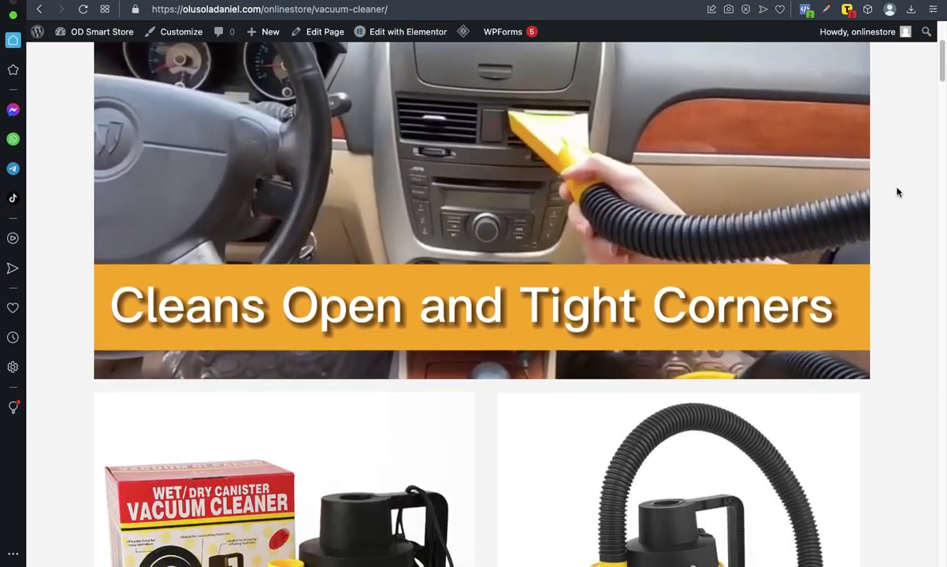
{"action": "scroll", "coordinate": [896, 192], "scroll_direction": "down", "scroll_amount": 10}
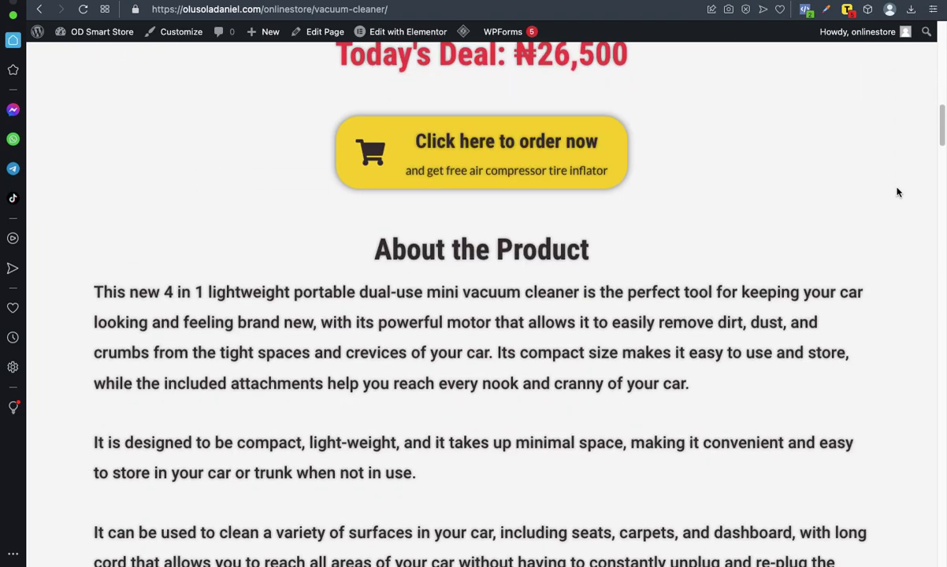
{"action": "scroll", "coordinate": [897, 192], "scroll_direction": "down", "scroll_amount": 8}
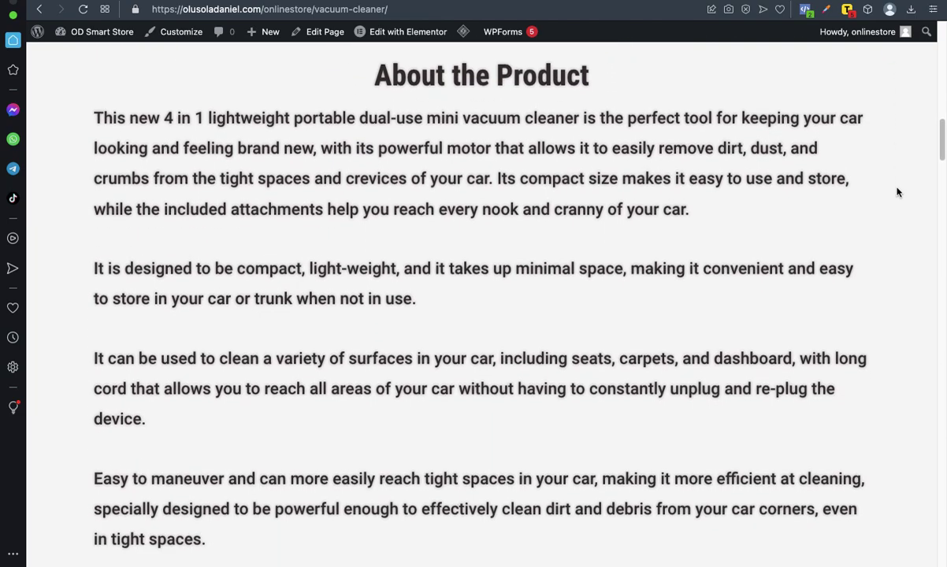
{"action": "scroll", "coordinate": [897, 192], "scroll_direction": "down", "scroll_amount": 10}
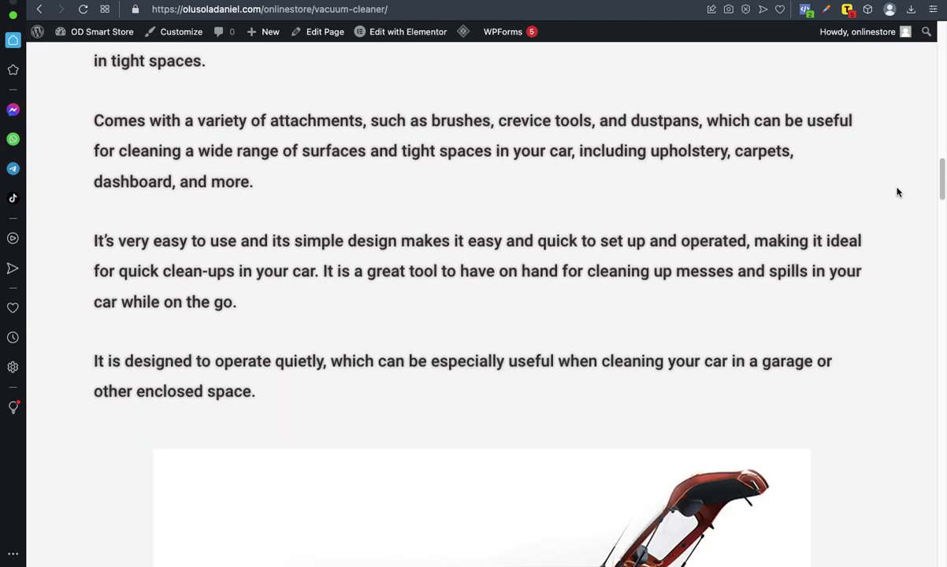
{"action": "scroll", "coordinate": [896, 192], "scroll_direction": "down", "scroll_amount": 10}
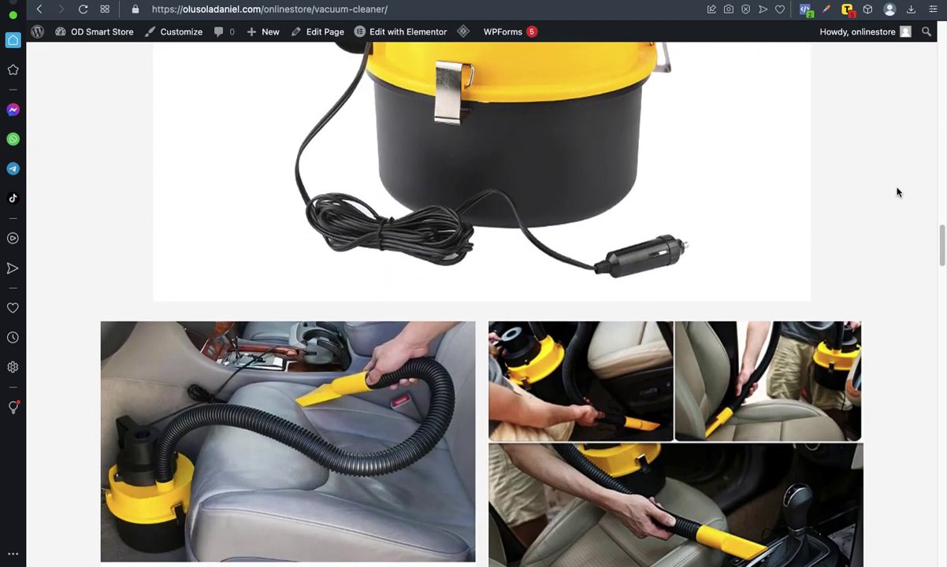
{"action": "scroll", "coordinate": [896, 193], "scroll_direction": "down", "scroll_amount": 3}
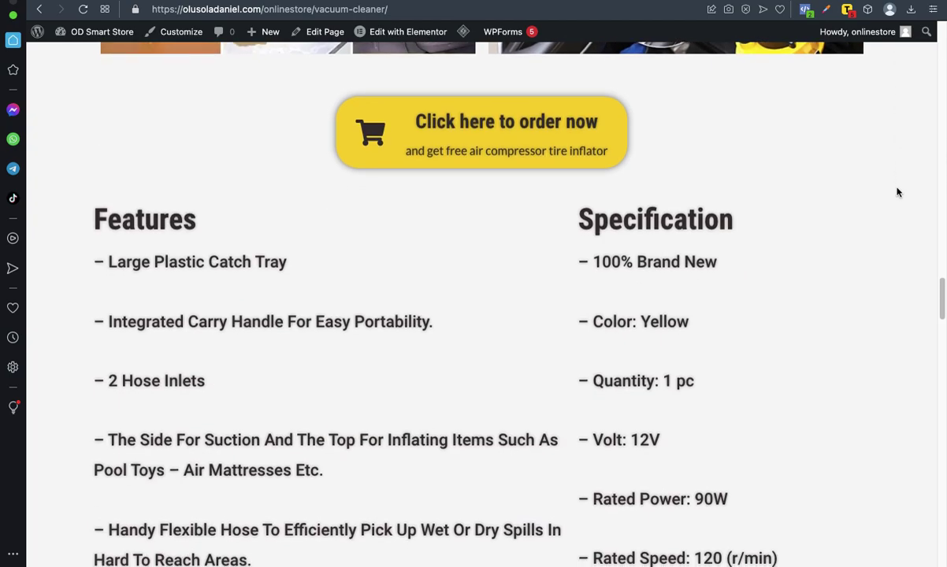
- Follow the order link below Today's Deal to the important notice, and examine its terms and the two ordering options
{"action": "scroll", "coordinate": [896, 192], "scroll_direction": "up", "scroll_amount": 15}
{"action": "scroll", "coordinate": [897, 192], "scroll_direction": "down", "scroll_amount": 3}
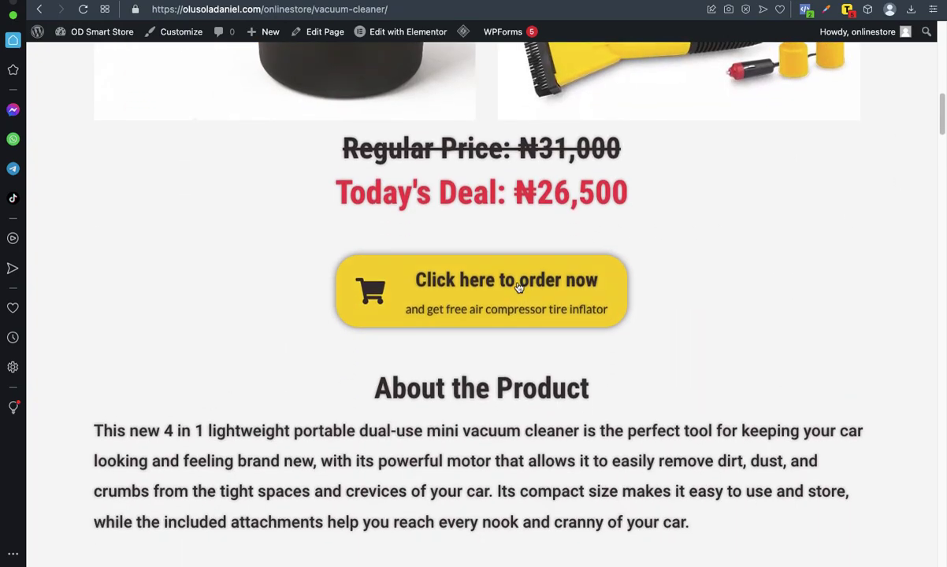
{"action": "left_click", "coordinate": [560, 301]}
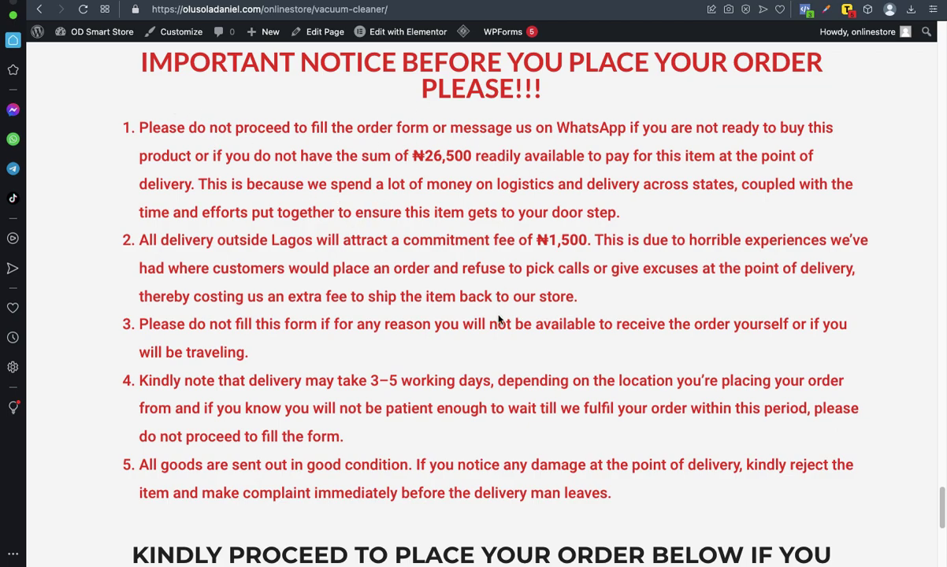
{"action": "scroll", "coordinate": [840, 204], "scroll_direction": "down", "scroll_amount": 2}
{"action": "scroll", "coordinate": [804, 193], "scroll_direction": "up", "scroll_amount": 7}
{"action": "scroll", "coordinate": [769, 184], "scroll_direction": "down", "scroll_amount": 5}
{"action": "scroll", "coordinate": [769, 183], "scroll_direction": "down", "scroll_amount": 3}
{"action": "scroll", "coordinate": [770, 184], "scroll_direction": "up", "scroll_amount": 3}
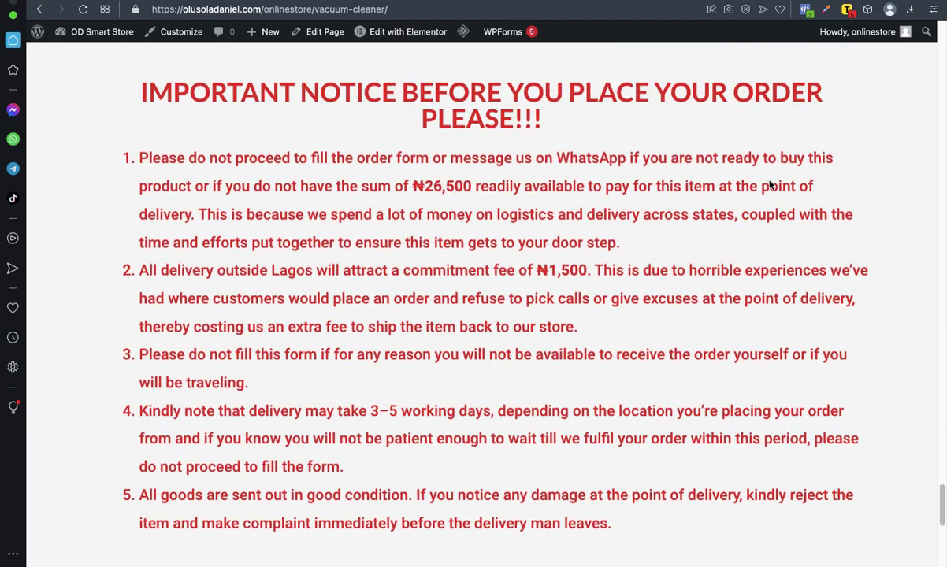
{"action": "scroll", "coordinate": [603, 209], "scroll_direction": "down", "scroll_amount": 5}
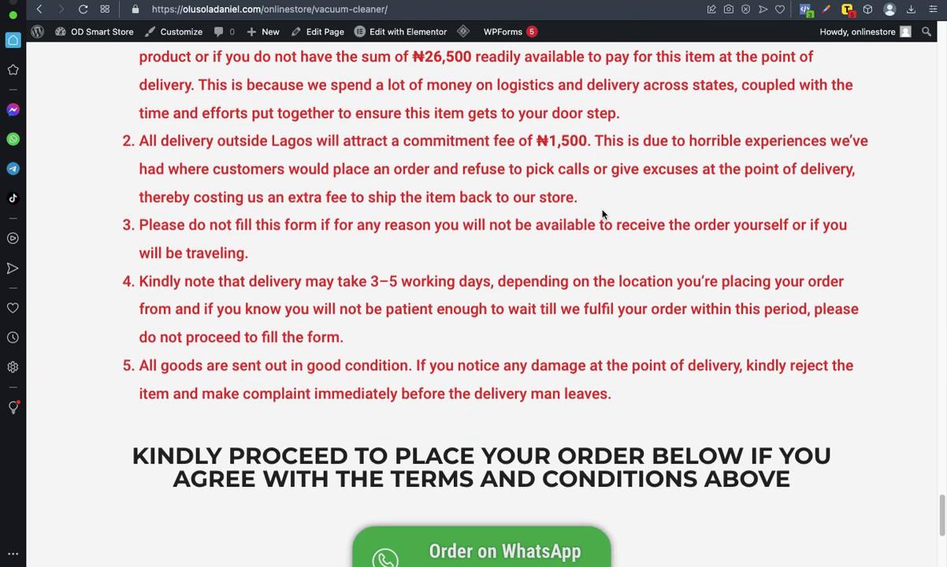
{"action": "scroll", "coordinate": [602, 217], "scroll_direction": "down", "scroll_amount": 2}
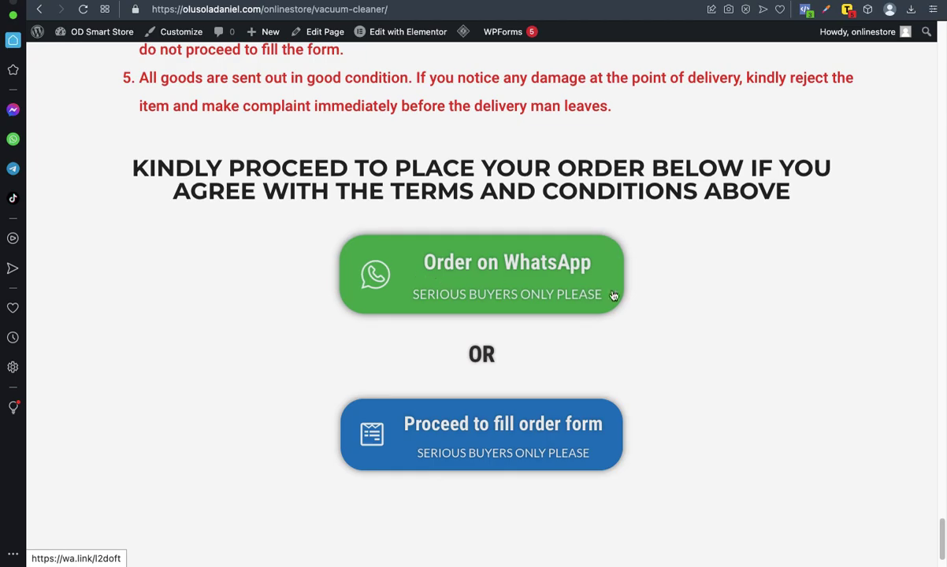
{"action": "scroll", "coordinate": [726, 287], "scroll_direction": "up", "scroll_amount": 5}
{"action": "scroll", "coordinate": [726, 283], "scroll_direction": "down", "scroll_amount": 3}
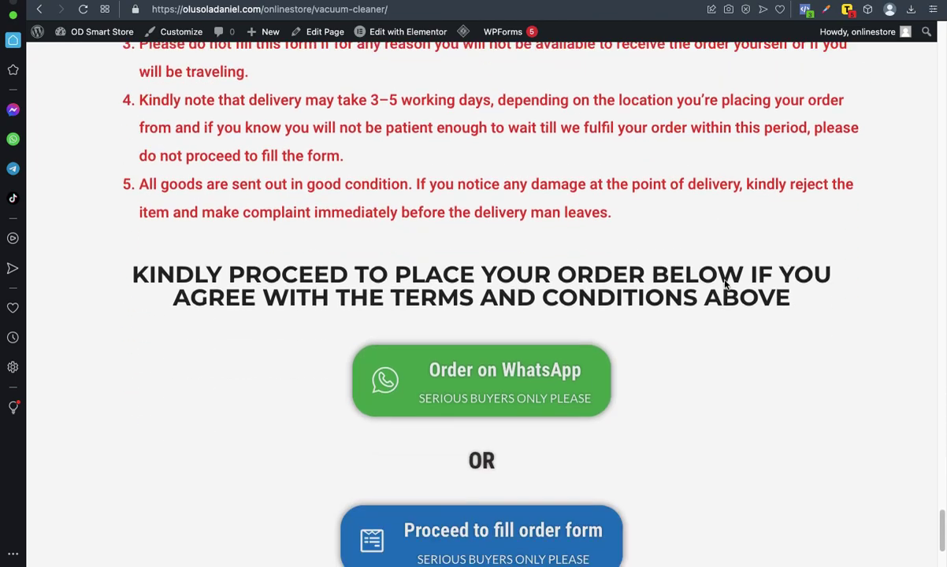
- Follow the order link above Features and Specification to the ordering options, and switch to the open checkout page with the Order Form
{"action": "scroll", "coordinate": [725, 283], "scroll_direction": "up", "scroll_amount": 10}
{"action": "scroll", "coordinate": [725, 285], "scroll_direction": "up", "scroll_amount": 15}
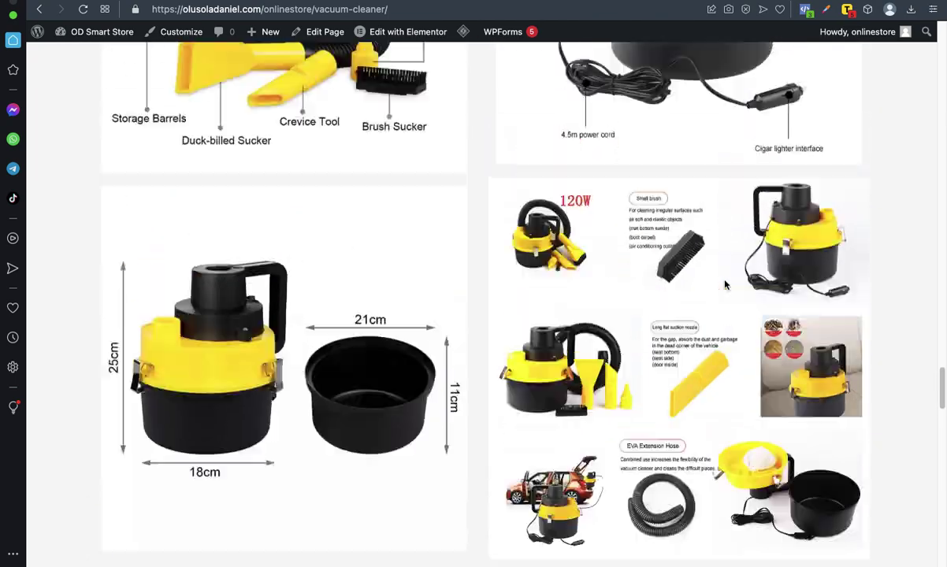
{"action": "scroll", "coordinate": [725, 285], "scroll_direction": "down", "scroll_amount": 4}
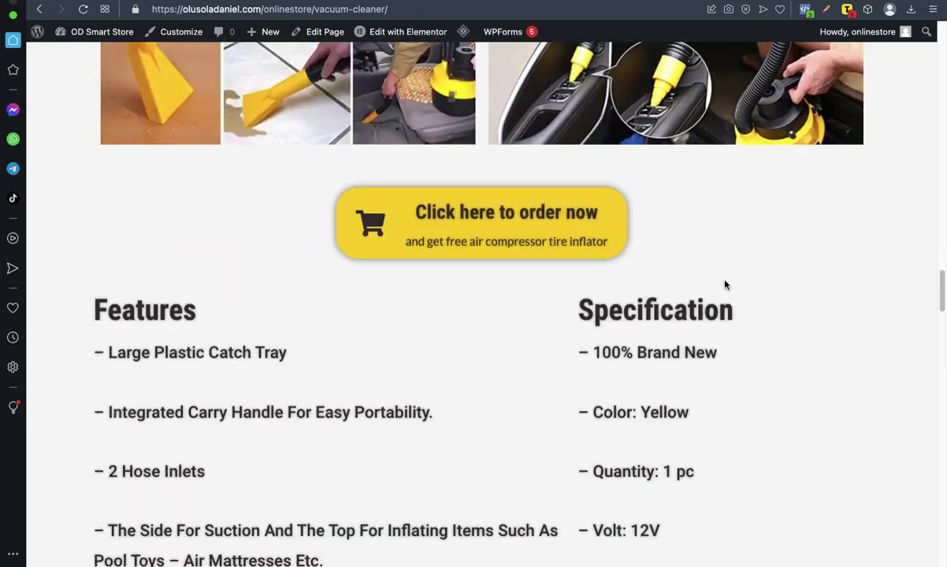
{"action": "left_click", "coordinate": [552, 238]}
{"action": "scroll", "coordinate": [617, 281], "scroll_direction": "down", "scroll_amount": 7}
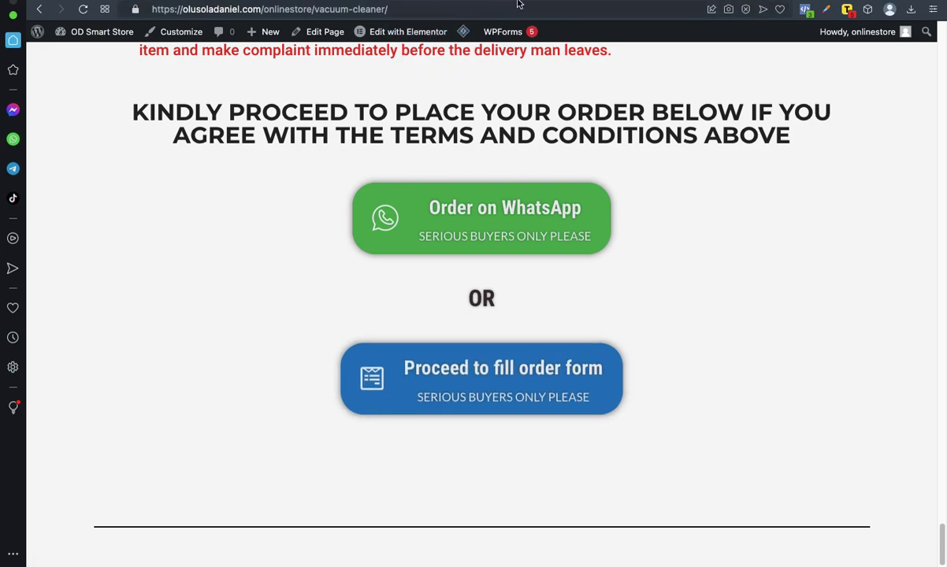
{"action": "key", "text": "ctrl+Tab"}
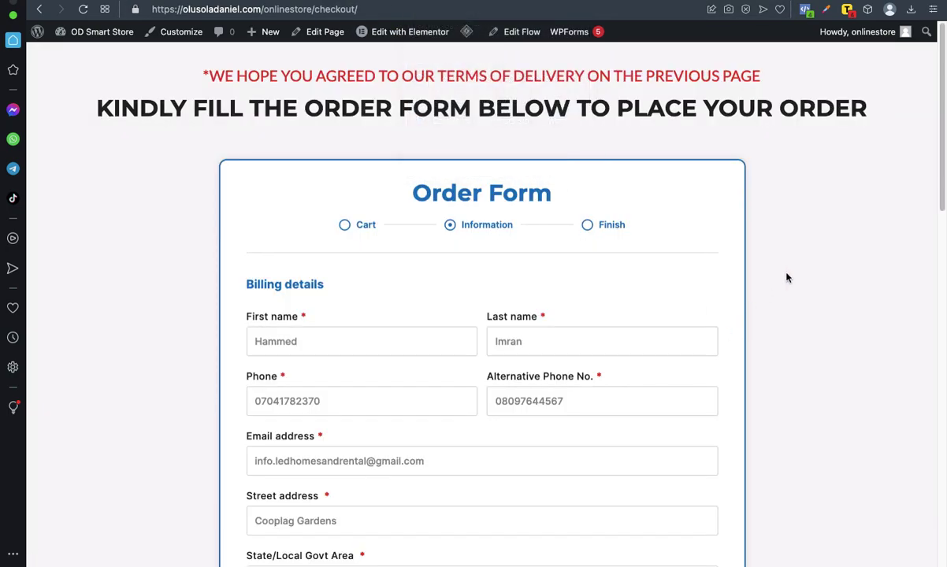
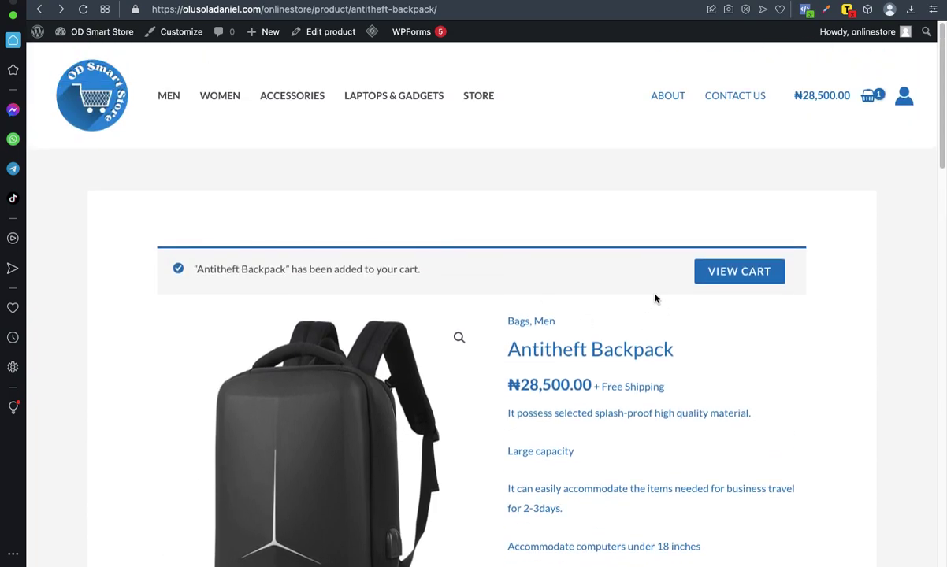
- Return to the Store listing and open the 4 in 1 Portable Dual-use Mini Vacuum Cleaner product page to view its price and description
{"action": "left_click", "coordinate": [40, 11]}
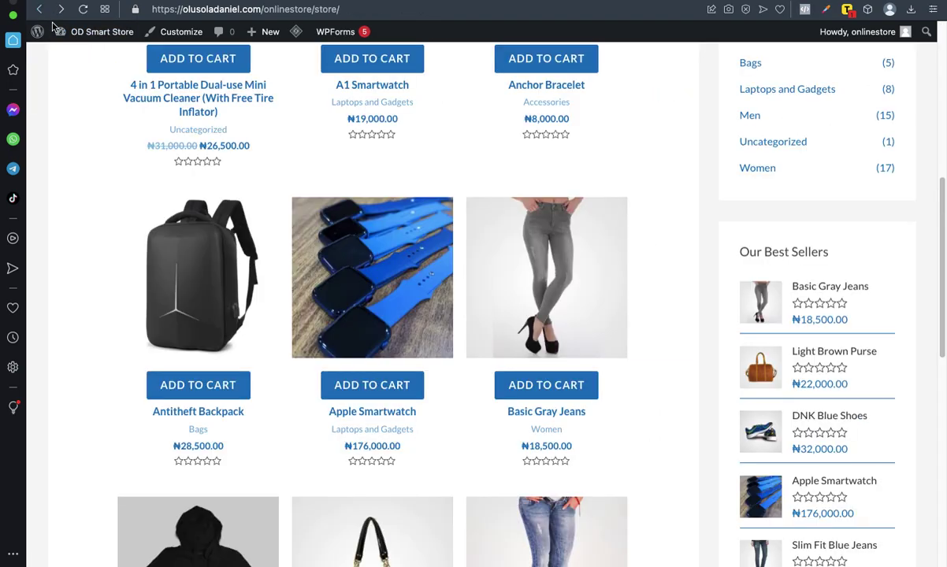
{"action": "scroll", "coordinate": [693, 206], "scroll_direction": "up", "scroll_amount": 5}
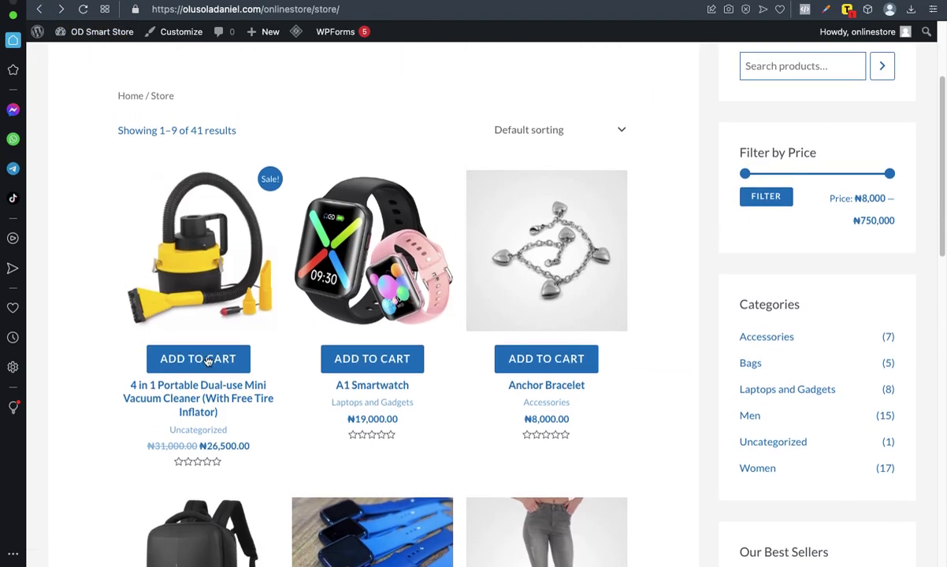
{"action": "scroll", "coordinate": [241, 357], "scroll_direction": "up", "scroll_amount": 3}
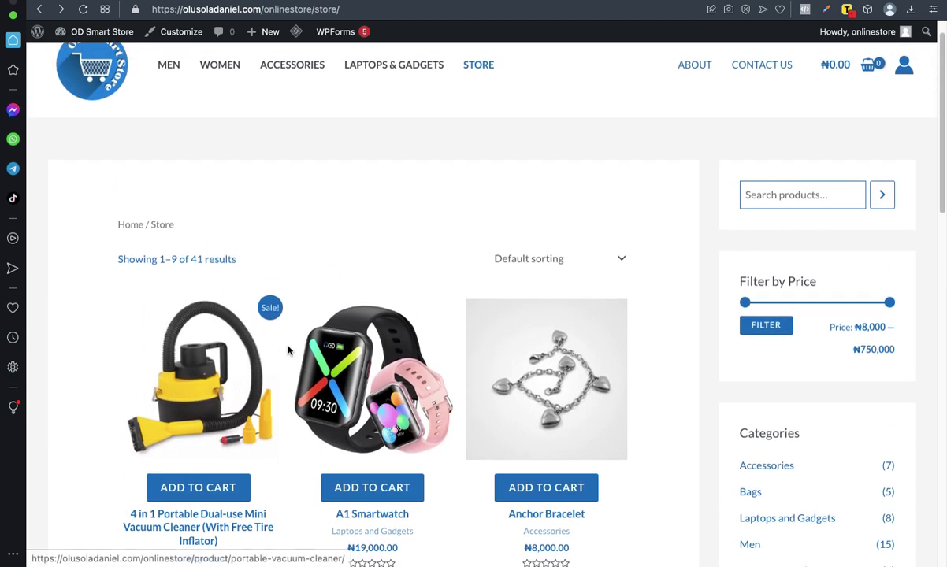
{"action": "left_click", "coordinate": [230, 363]}
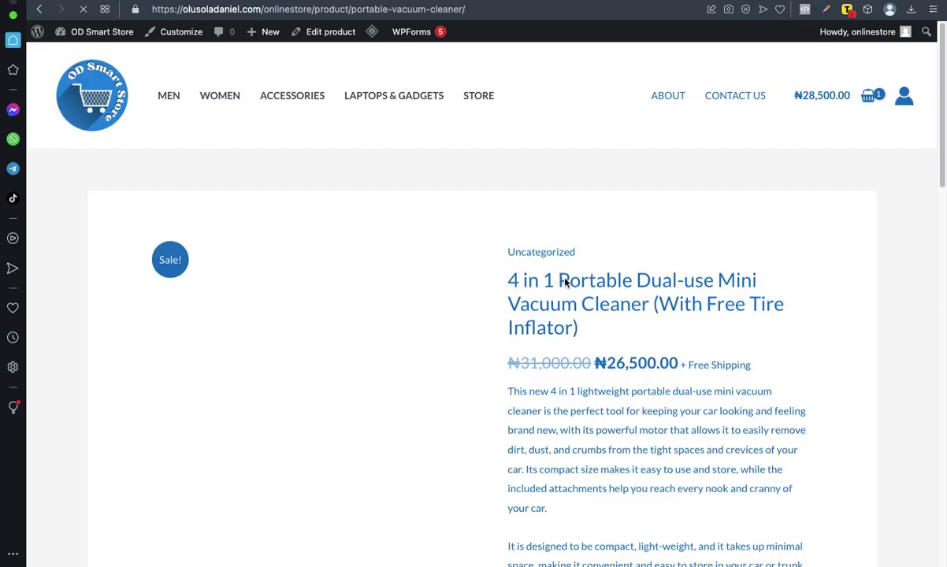
{"action": "scroll", "coordinate": [528, 355], "scroll_direction": "down", "scroll_amount": 3}
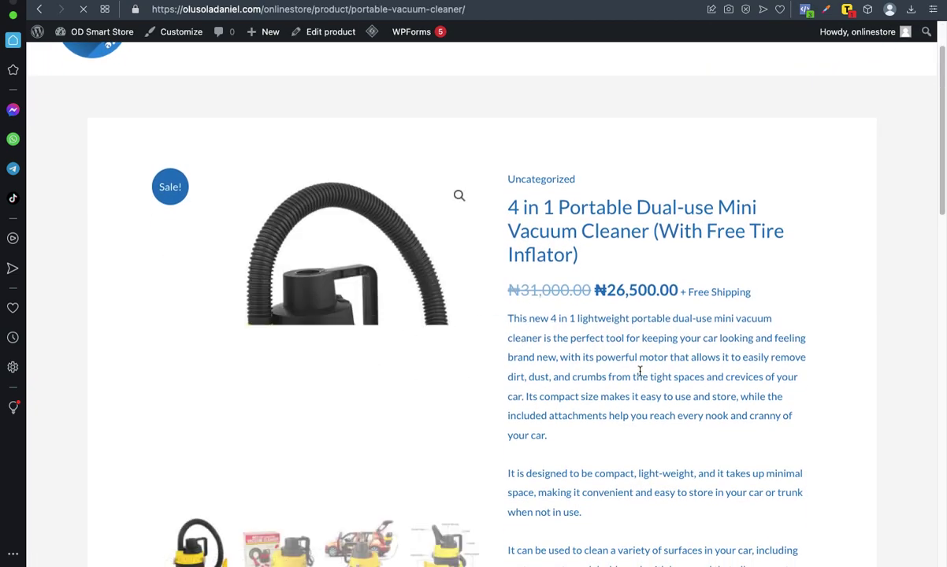
{"action": "scroll", "coordinate": [638, 370], "scroll_direction": "down", "scroll_amount": 1}
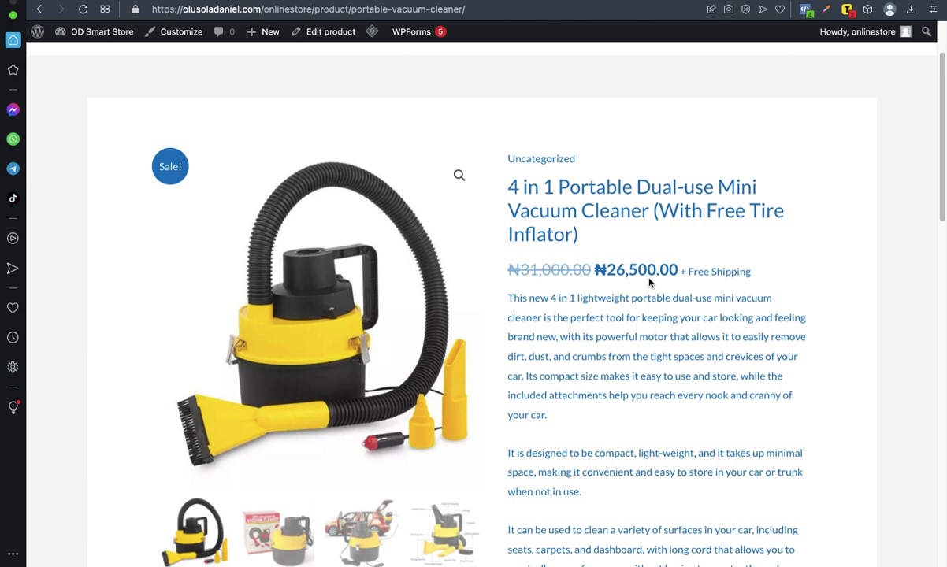
- Go back to the store listing, reopen the vacuum cleaner's product page, and examine its sale price, description, gallery images and add-to-cart option
{"action": "left_click", "coordinate": [38, 10]}
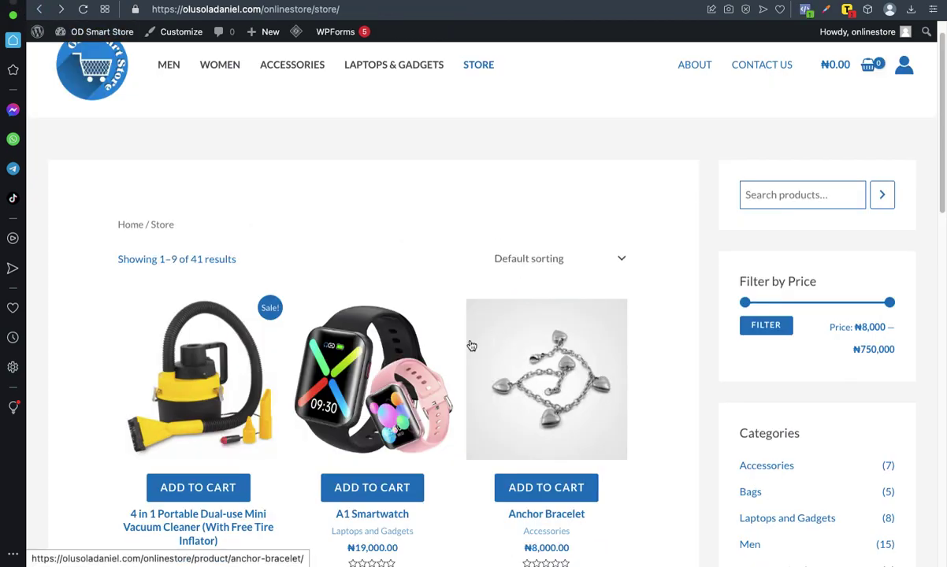
{"action": "left_click", "coordinate": [232, 375]}
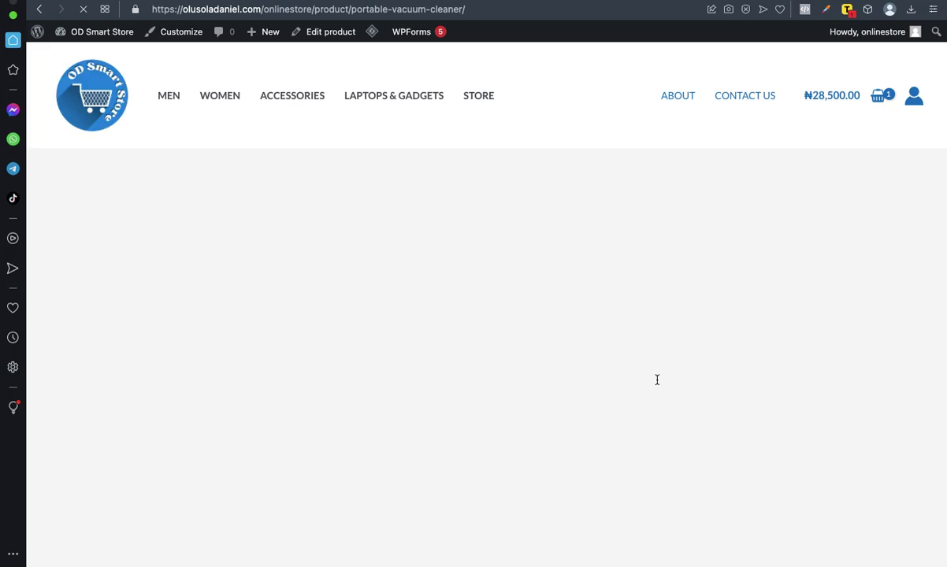
{"action": "scroll", "coordinate": [655, 391], "scroll_direction": "down", "scroll_amount": 3}
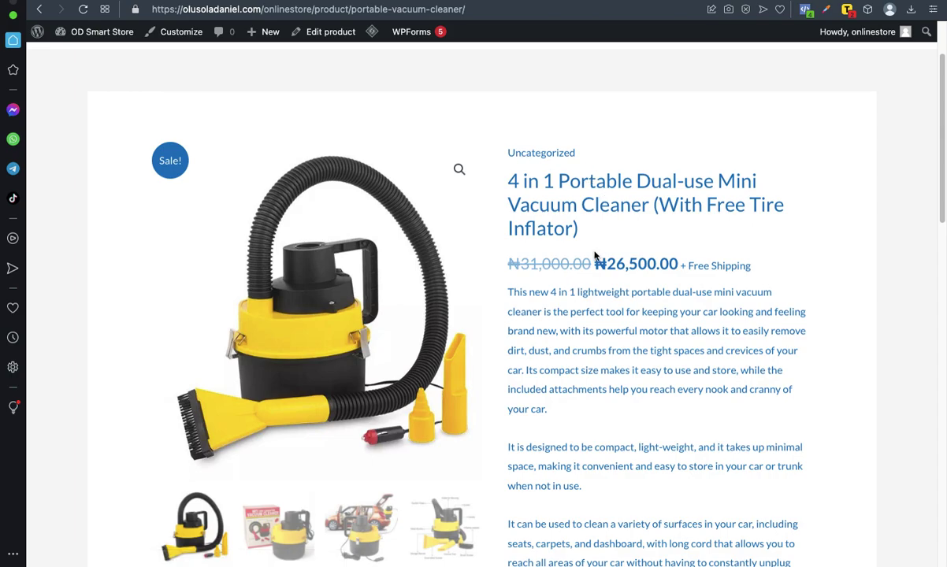
{"action": "scroll", "coordinate": [597, 256], "scroll_direction": "down", "scroll_amount": 1}
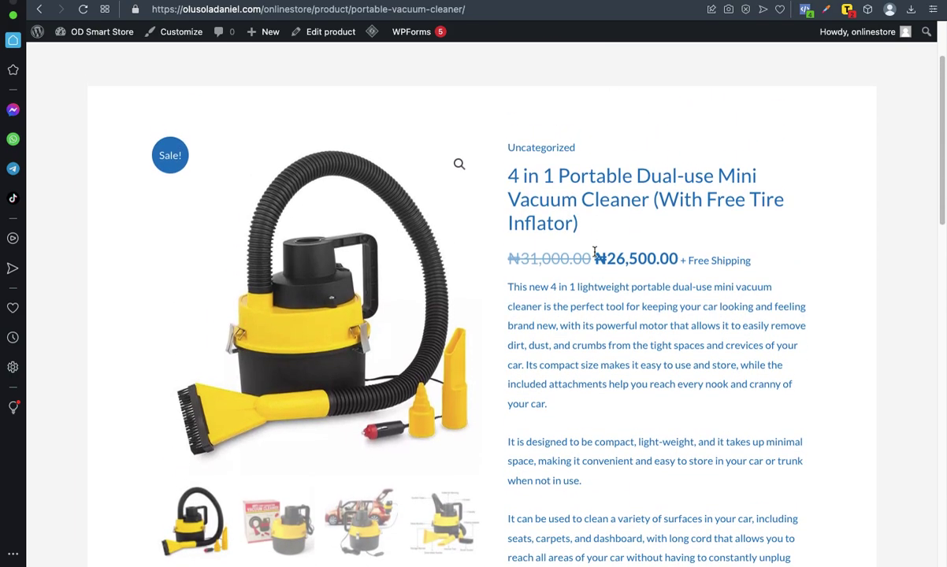
{"action": "scroll", "coordinate": [596, 252], "scroll_direction": "down", "scroll_amount": 2}
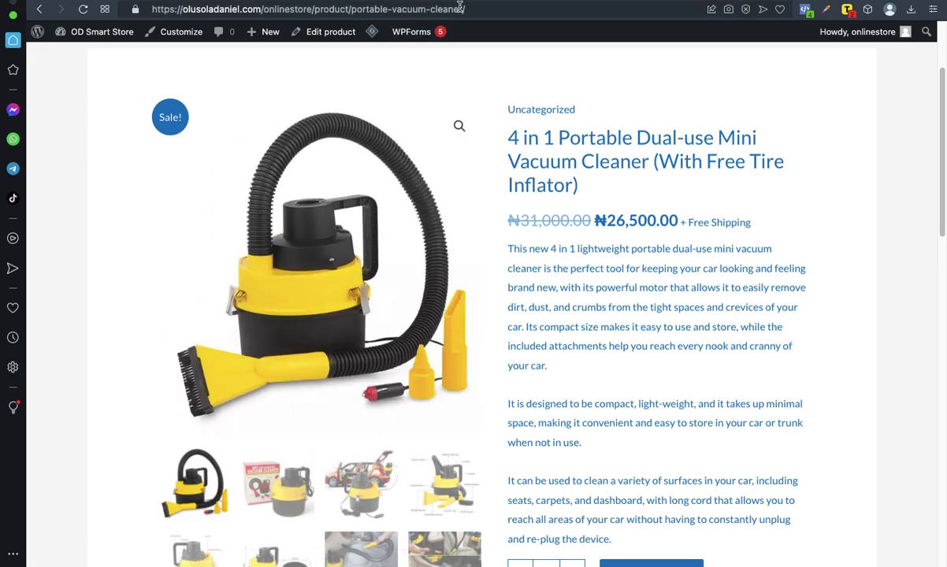
{"action": "scroll", "coordinate": [607, 309], "scroll_direction": "down", "scroll_amount": 2}
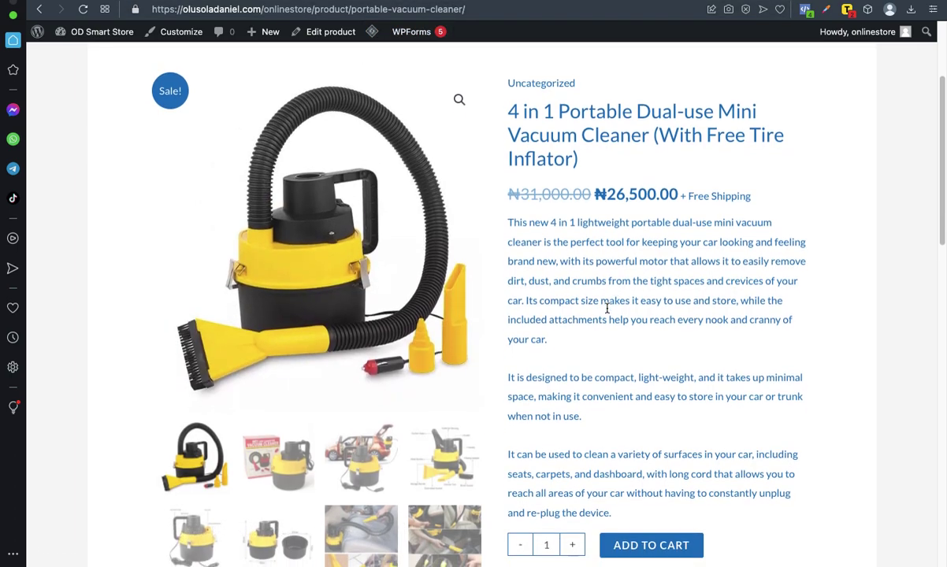
- Review the portable vacuum cleaner product page, including its images, price, short description and full Description section
{"action": "scroll", "coordinate": [606, 308], "scroll_direction": "up", "scroll_amount": 2}
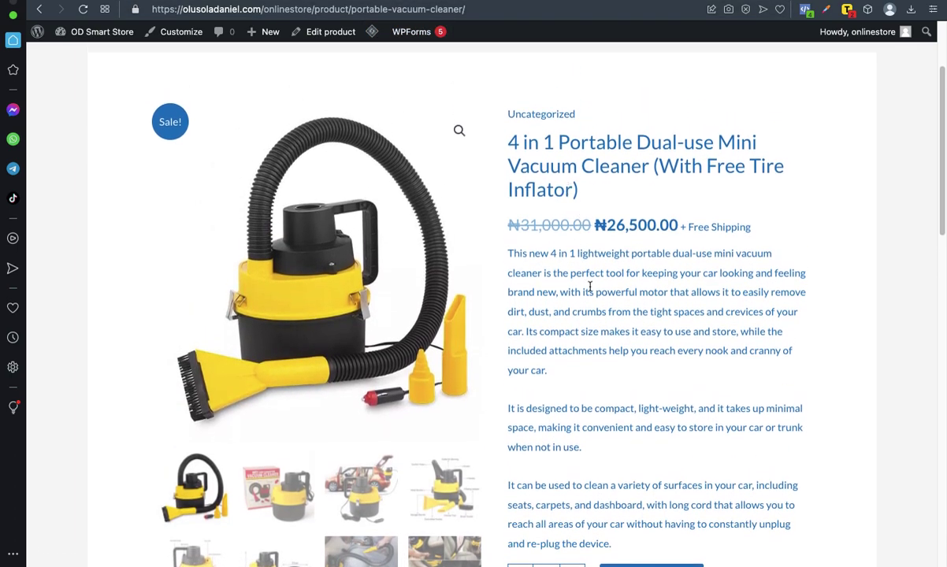
{"action": "scroll", "coordinate": [590, 286], "scroll_direction": "down", "scroll_amount": 5}
{"action": "scroll", "coordinate": [558, 347], "scroll_direction": "down", "scroll_amount": 10}
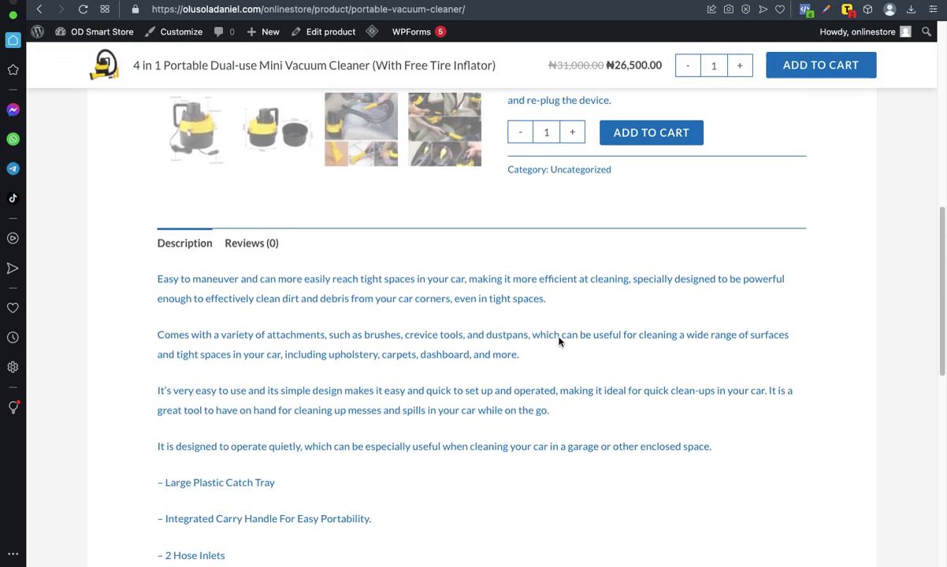
{"action": "scroll", "coordinate": [558, 341], "scroll_direction": "down", "scroll_amount": 15}
{"action": "scroll", "coordinate": [558, 340], "scroll_direction": "up", "scroll_amount": 14}
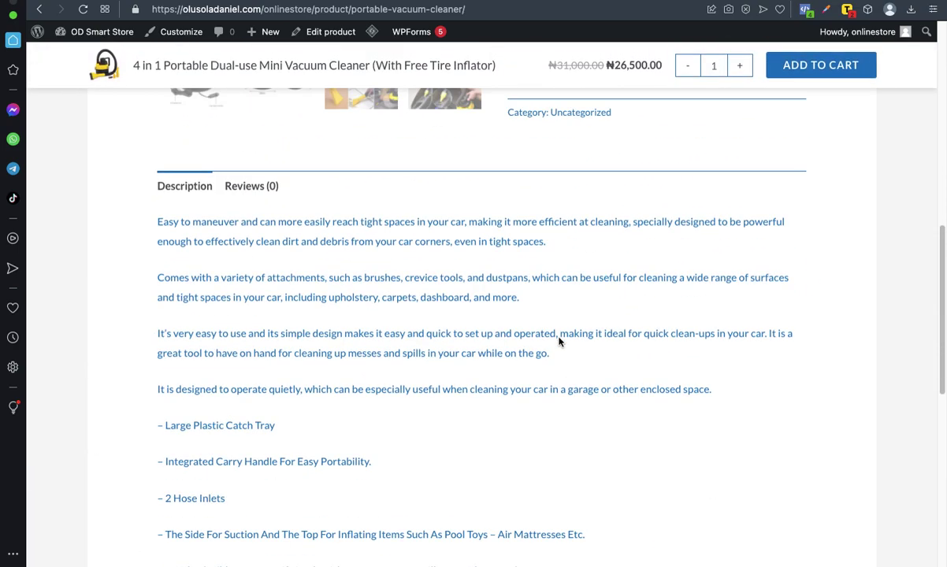
{"action": "scroll", "coordinate": [559, 341], "scroll_direction": "up", "scroll_amount": 12}
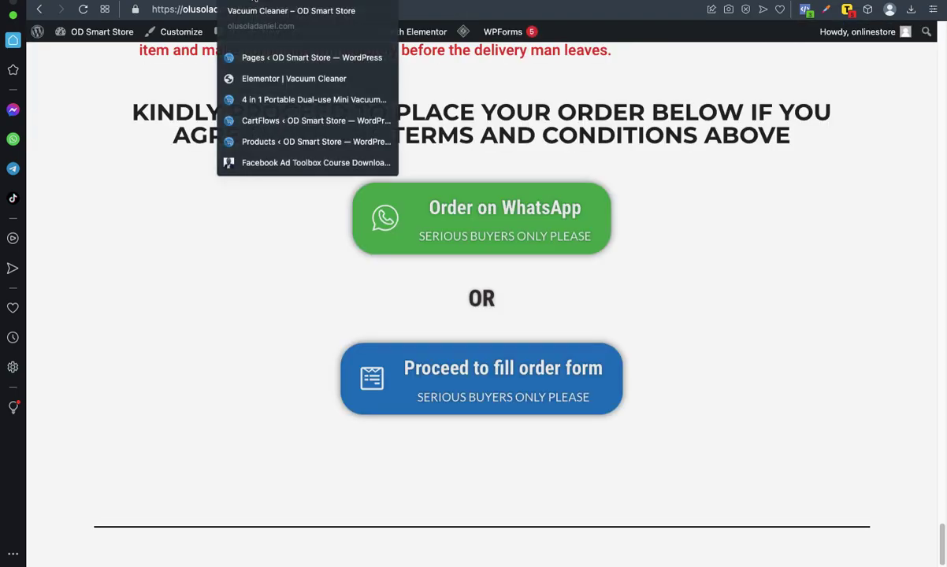
- Examine the Vacuum Cleaner landing page, covering its headline video, pricing, product images, features and free tire inflator offer
{"action": "scroll", "coordinate": [886, 260], "scroll_direction": "up", "scroll_amount": 10}
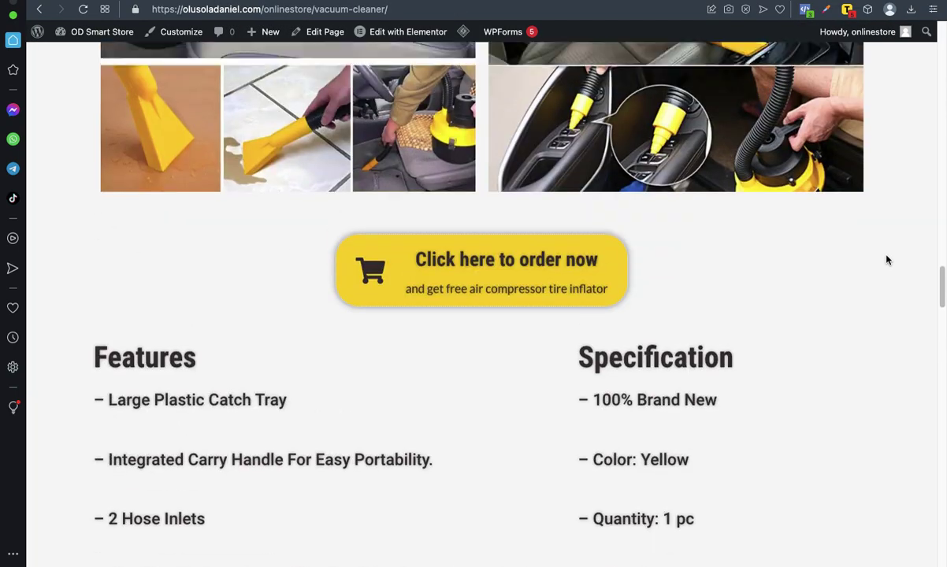
{"action": "scroll", "coordinate": [886, 260], "scroll_direction": "up", "scroll_amount": 15}
{"action": "scroll", "coordinate": [779, 263], "scroll_direction": "down", "scroll_amount": 3}
{"action": "scroll", "coordinate": [779, 263], "scroll_direction": "down", "scroll_amount": 10}
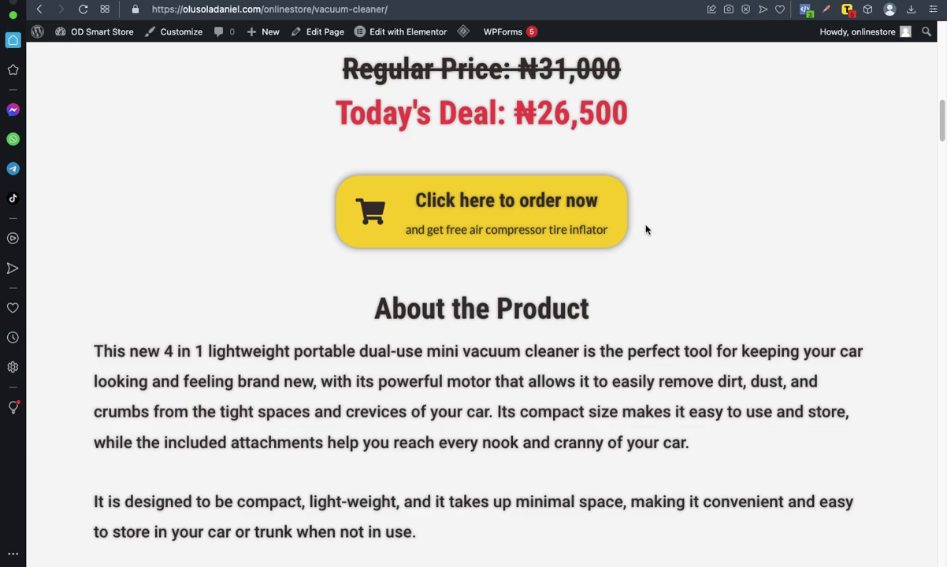
{"action": "scroll", "coordinate": [646, 227], "scroll_direction": "down", "scroll_amount": 7}
{"action": "scroll", "coordinate": [646, 227], "scroll_direction": "up", "scroll_amount": 10}
{"action": "scroll", "coordinate": [646, 227], "scroll_direction": "down", "scroll_amount": 10}
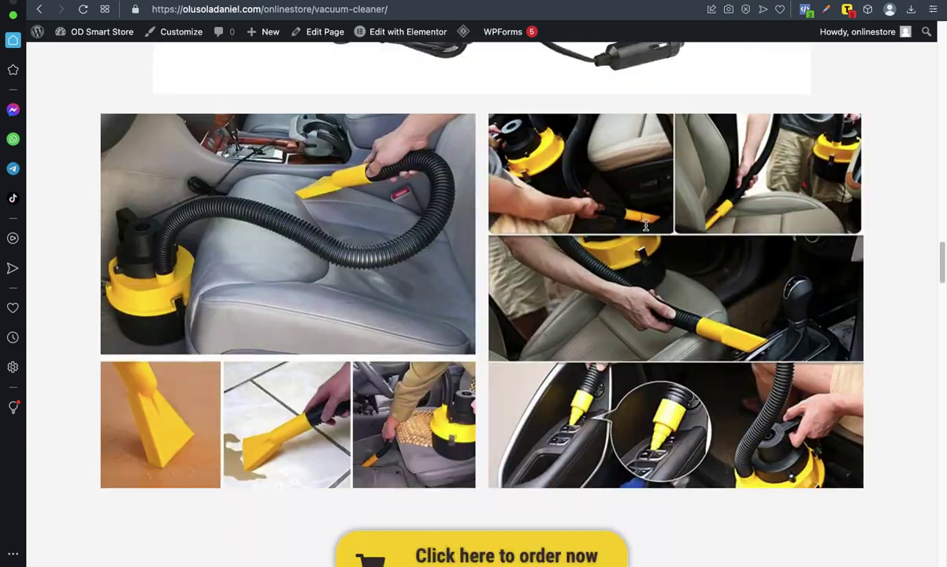
{"action": "scroll", "coordinate": [646, 227], "scroll_direction": "up", "scroll_amount": 15}
{"action": "scroll", "coordinate": [646, 228], "scroll_direction": "up", "scroll_amount": 3}
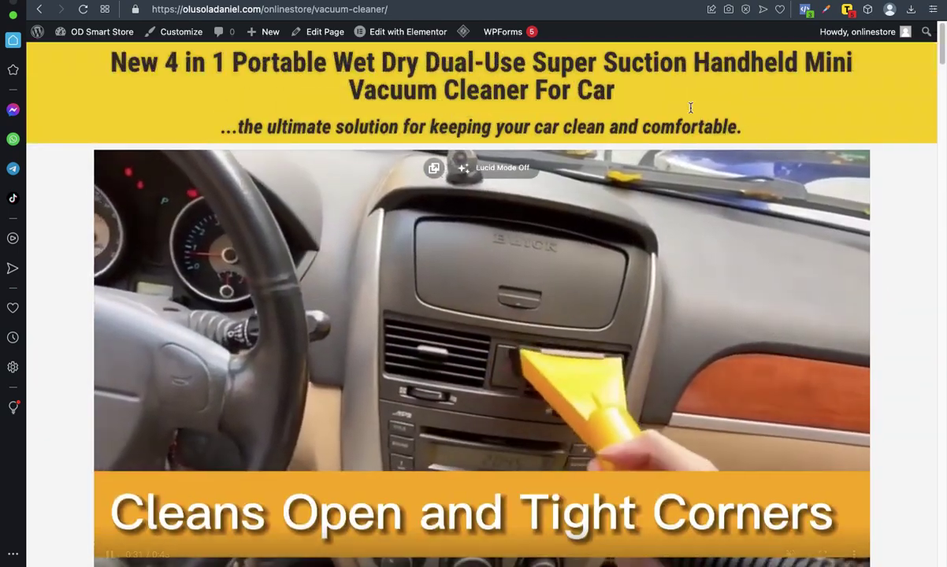
{"action": "scroll", "coordinate": [595, 332], "scroll_direction": "down", "scroll_amount": 15}
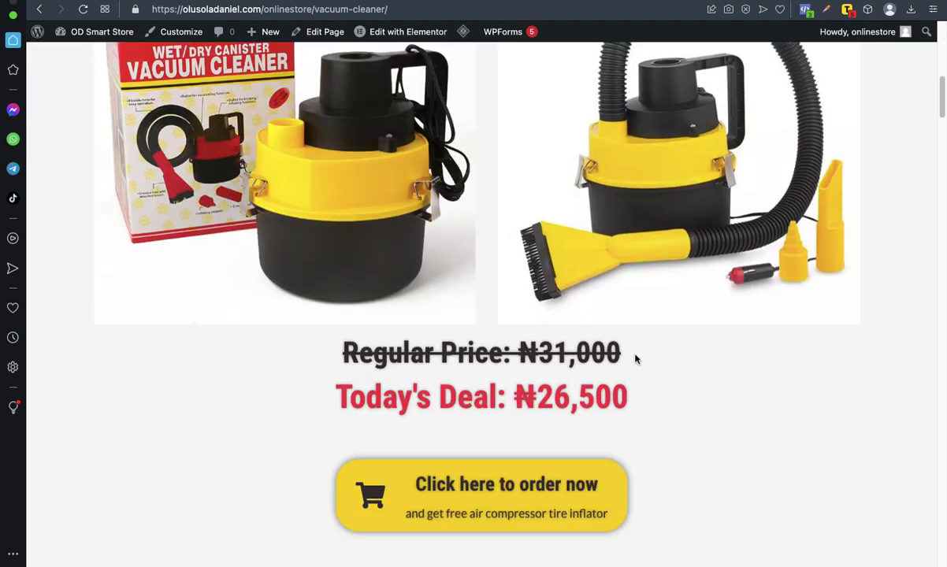
{"action": "scroll", "coordinate": [634, 356], "scroll_direction": "up", "scroll_amount": 8}
{"action": "scroll", "coordinate": [635, 359], "scroll_direction": "down", "scroll_amount": 20}
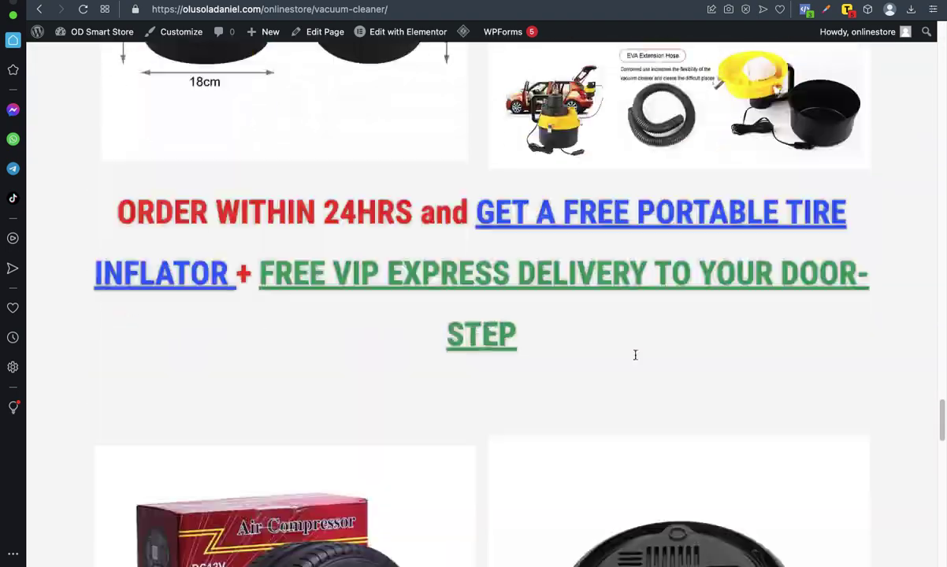
{"action": "scroll", "coordinate": [620, 269], "scroll_direction": "down", "scroll_amount": 3}
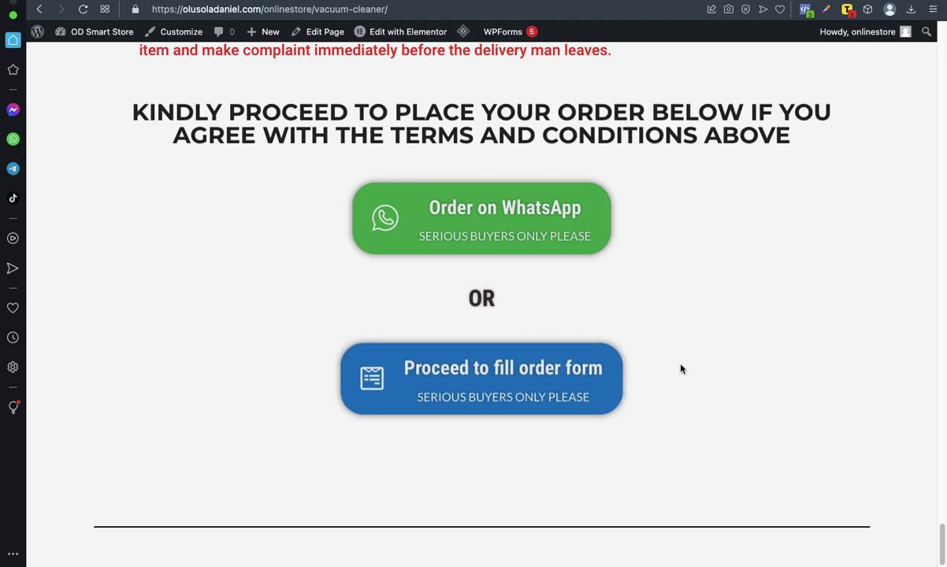
- Review the landing page's closing section: pay on delivery badge, important notice before ordering, and the WhatsApp and order form options
{"action": "scroll", "coordinate": [681, 368], "scroll_direction": "up", "scroll_amount": 4}
{"action": "scroll", "coordinate": [679, 365], "scroll_direction": "down", "scroll_amount": 4}
{"action": "scroll", "coordinate": [679, 364], "scroll_direction": "up", "scroll_amount": 12}
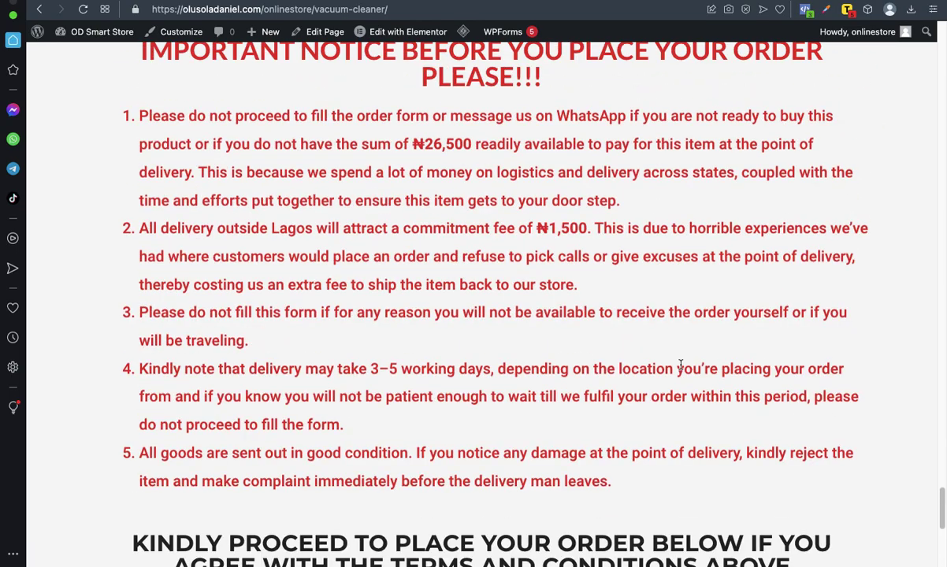
{"action": "scroll", "coordinate": [650, 299], "scroll_direction": "up", "scroll_amount": 9}
{"action": "scroll", "coordinate": [644, 291], "scroll_direction": "down", "scroll_amount": 19}
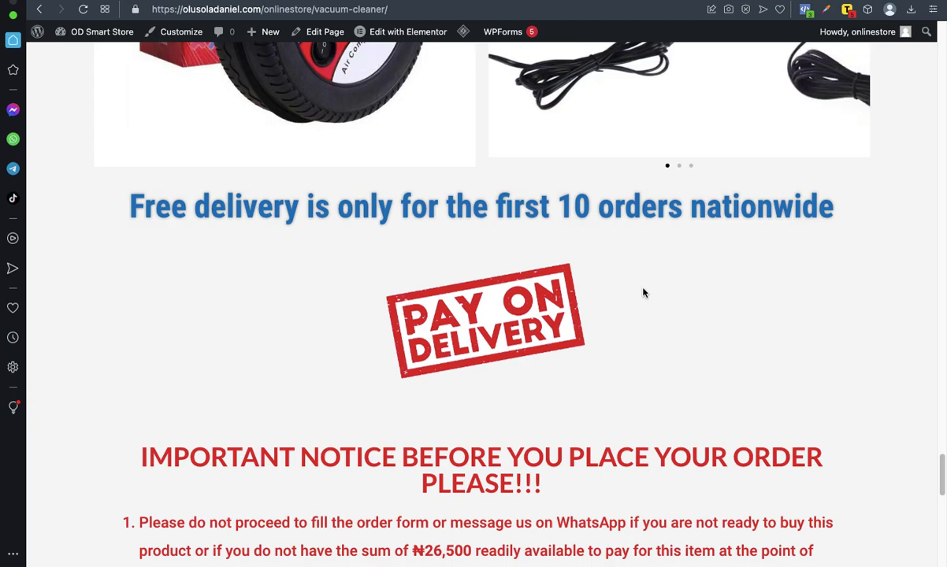
{"action": "scroll", "coordinate": [642, 292], "scroll_direction": "down", "scroll_amount": 3}
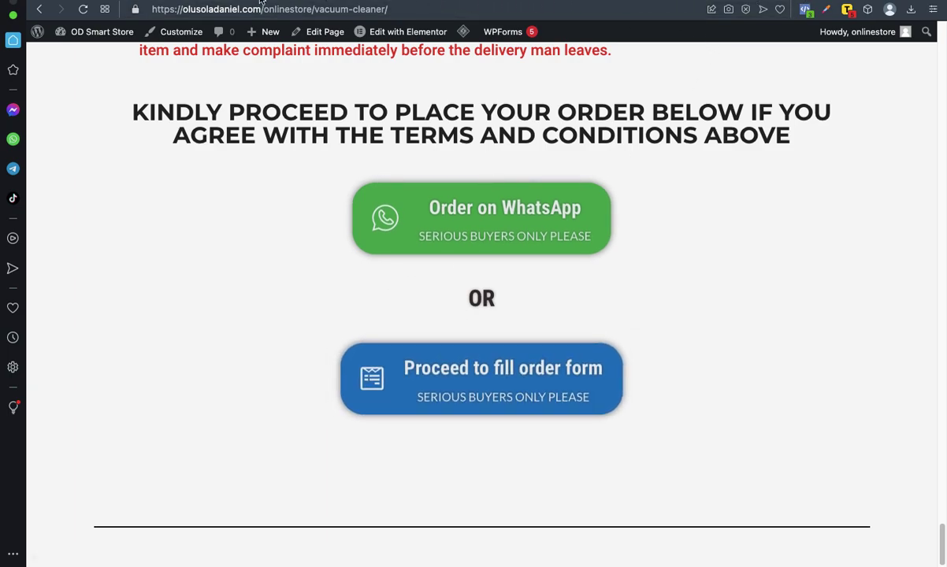
- Return to the portable vacuum cleaner product page and open the store's checkout page from the cart
{"action": "key", "text": "super+Left"}
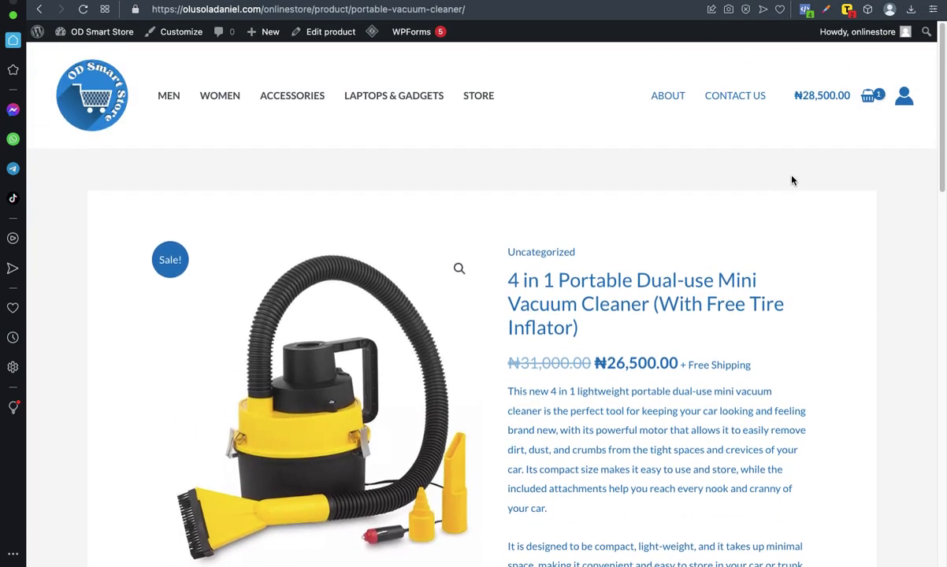
{"action": "mouse_move", "coordinate": [867, 96]}
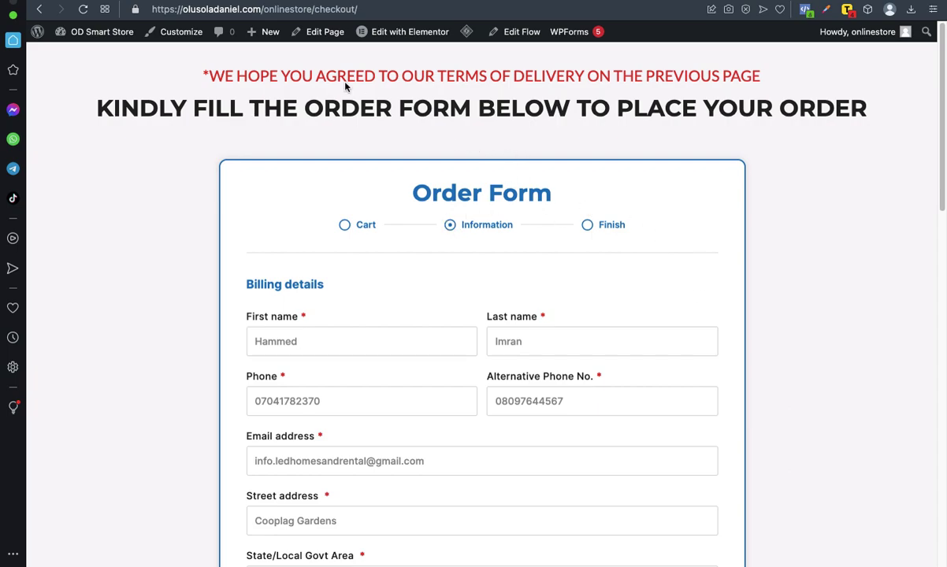
- Switch back to the Vacuum Cleaner landing page and look through it from the headline to the car photo
{"action": "left_click", "coordinate": [284, 10]}
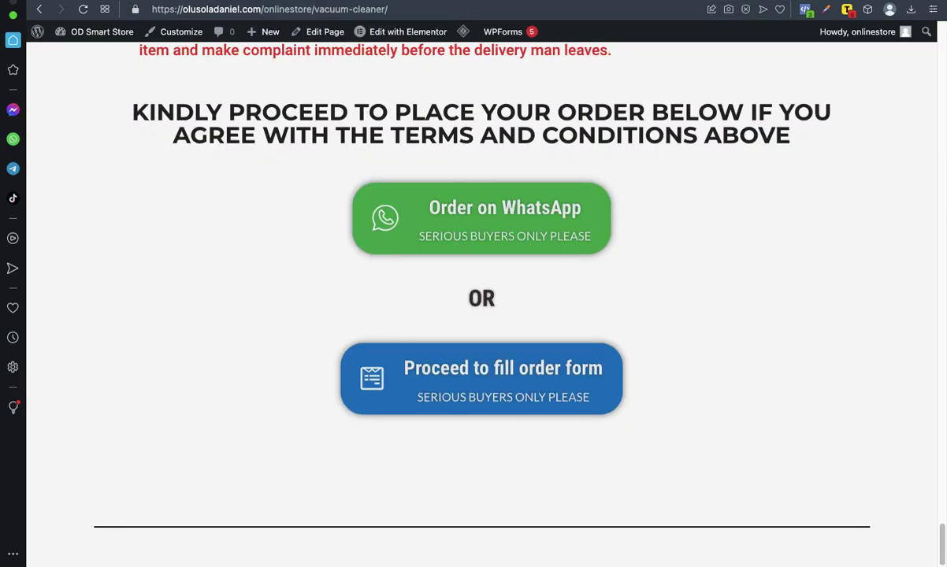
{"action": "scroll", "coordinate": [449, 217], "scroll_direction": "up", "scroll_amount": 5}
{"action": "scroll", "coordinate": [449, 217], "scroll_direction": "up", "scroll_amount": 20}
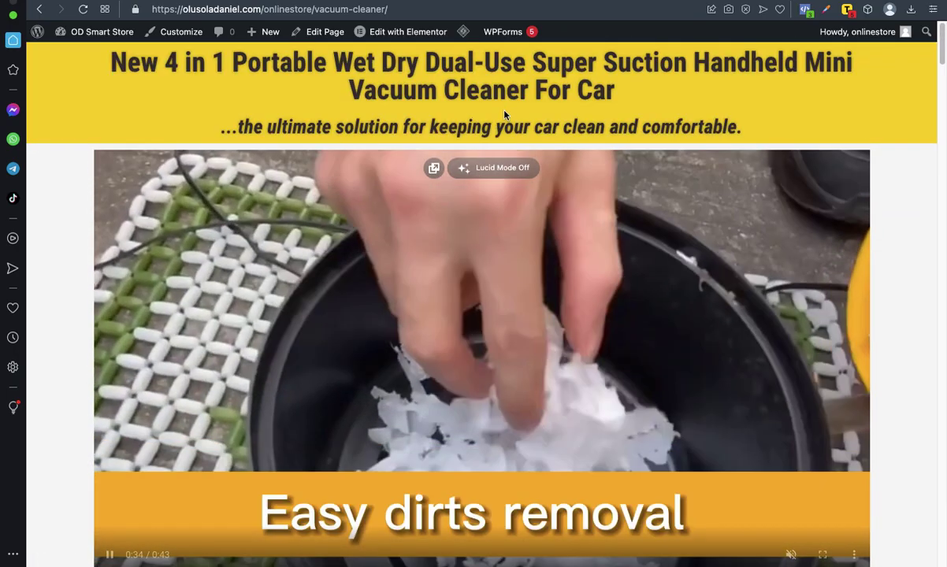
{"action": "scroll", "coordinate": [123, 104], "scroll_direction": "down", "scroll_amount": 20}
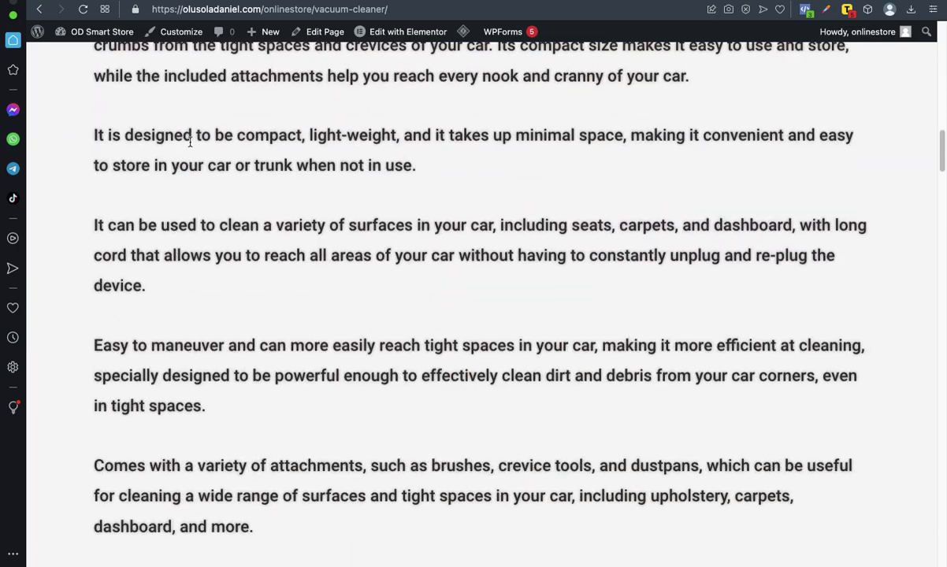
{"action": "scroll", "coordinate": [293, 161], "scroll_direction": "down", "scroll_amount": 3}
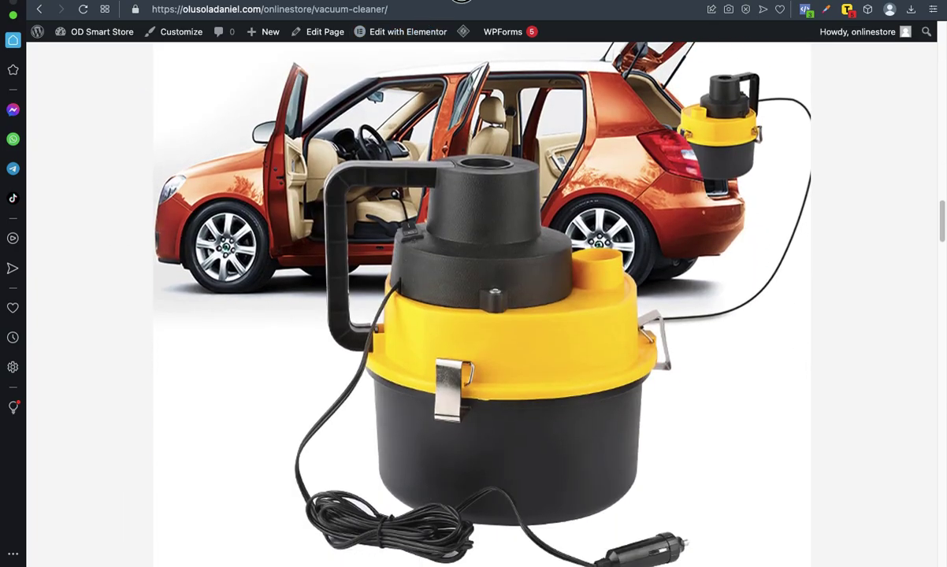
- Switch to the checkout page and examine the order form's billing fields, delivery terms agreement, order notes and order summary
{"action": "key", "text": "ctrl+Tab"}
{"action": "scroll", "coordinate": [764, 253], "scroll_direction": "down", "scroll_amount": 10}
{"action": "scroll", "coordinate": [764, 254], "scroll_direction": "up", "scroll_amount": 5}
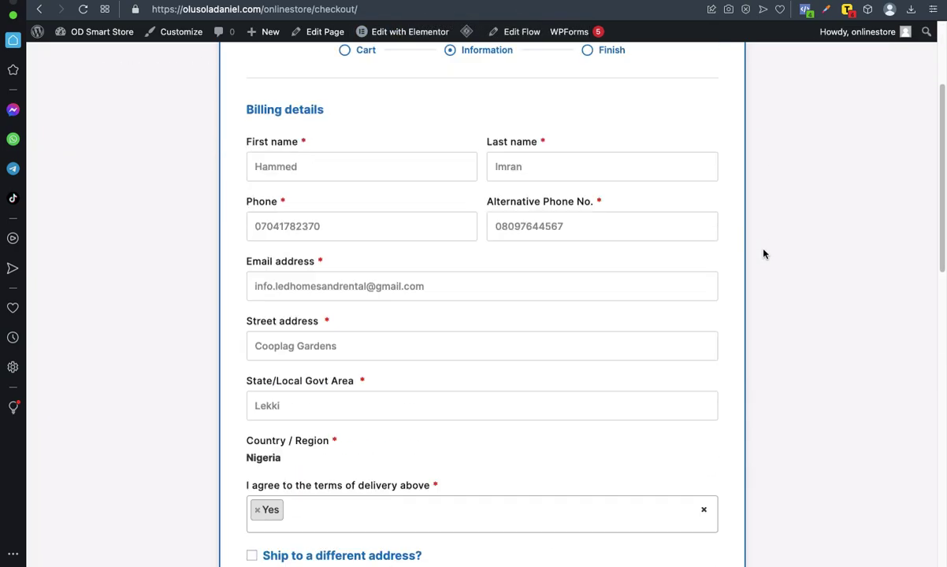
{"action": "scroll", "coordinate": [764, 254], "scroll_direction": "up", "scroll_amount": 4}
{"action": "scroll", "coordinate": [516, 220], "scroll_direction": "down", "scroll_amount": 6}
{"action": "scroll", "coordinate": [516, 224], "scroll_direction": "down", "scroll_amount": 5}
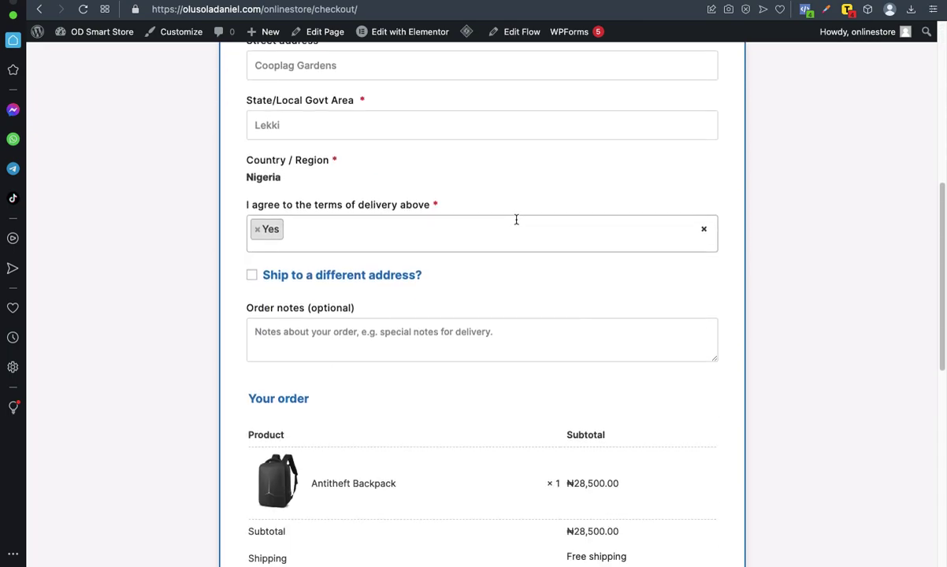
{"action": "scroll", "coordinate": [516, 220], "scroll_direction": "down", "scroll_amount": 2}
{"action": "scroll", "coordinate": [516, 219], "scroll_direction": "up", "scroll_amount": 5}
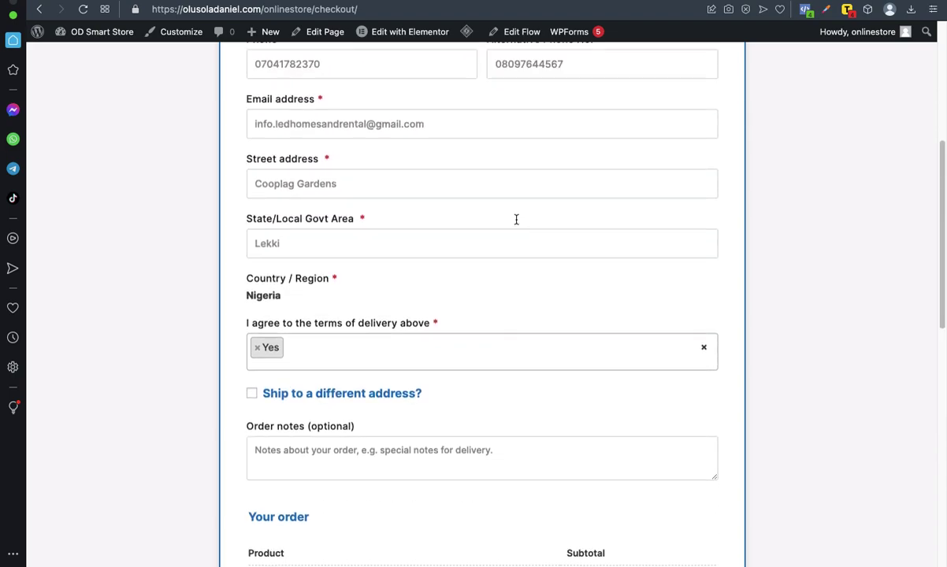
{"action": "scroll", "coordinate": [516, 219], "scroll_direction": "up", "scroll_amount": 6}
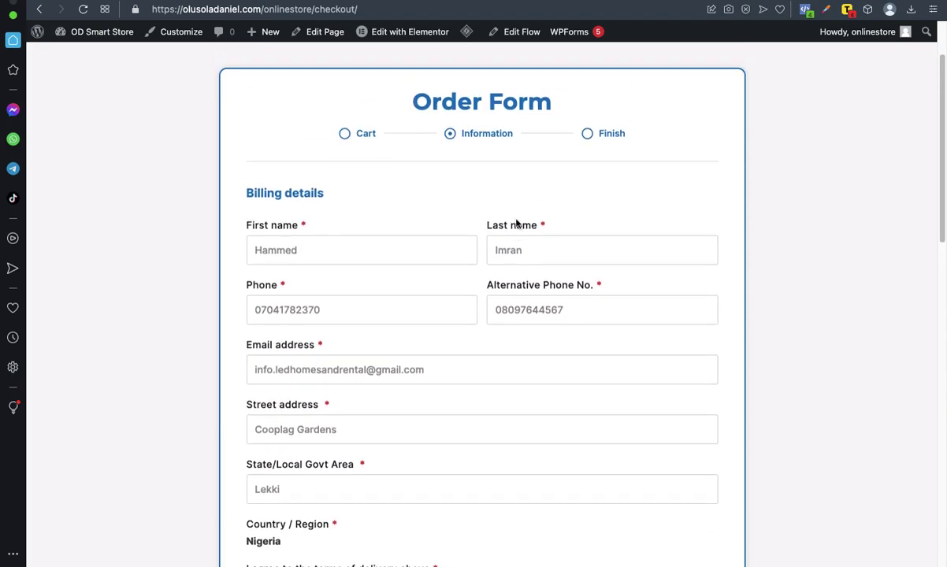
{"action": "scroll", "coordinate": [516, 224], "scroll_direction": "down", "scroll_amount": 3}
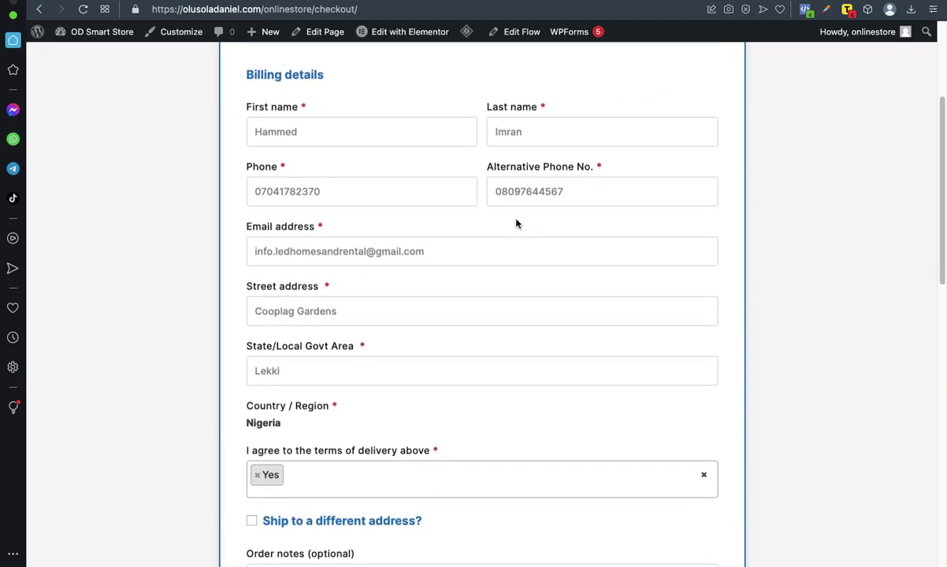
{"action": "scroll", "coordinate": [516, 224], "scroll_direction": "up", "scroll_amount": 3}
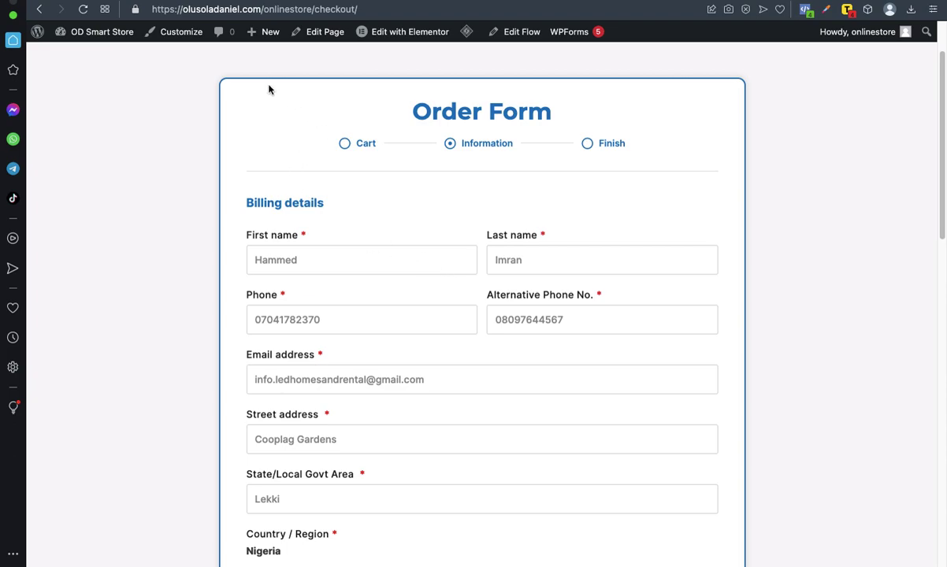
{"action": "scroll", "coordinate": [328, 200], "scroll_direction": "up", "scroll_amount": 2}
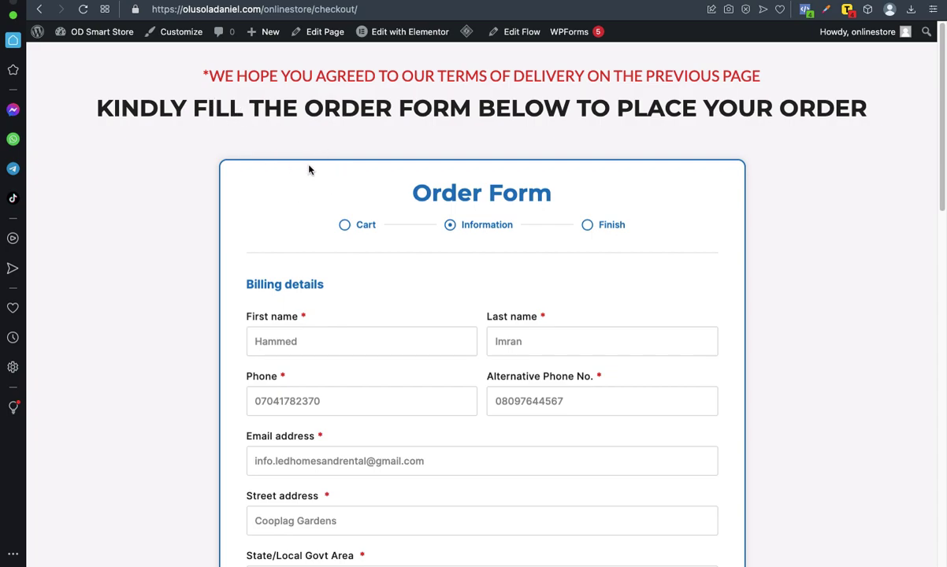
{"action": "scroll", "coordinate": [352, 112], "scroll_direction": "down", "scroll_amount": 3}
{"action": "scroll", "coordinate": [302, 161], "scroll_direction": "up", "scroll_amount": 3}
- Go back to the Vacuum Cleaner landing page and view it from the top down to its final order buttons
{"action": "key", "text": "super+bracketleft"}
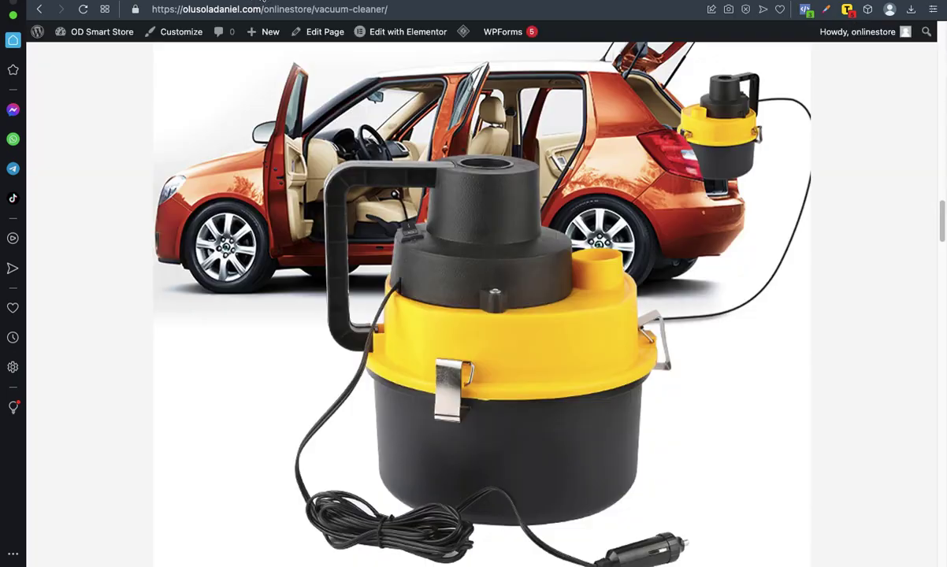
{"action": "scroll", "coordinate": [476, 192], "scroll_direction": "up", "scroll_amount": 20}
{"action": "scroll", "coordinate": [476, 192], "scroll_direction": "down", "scroll_amount": 20}
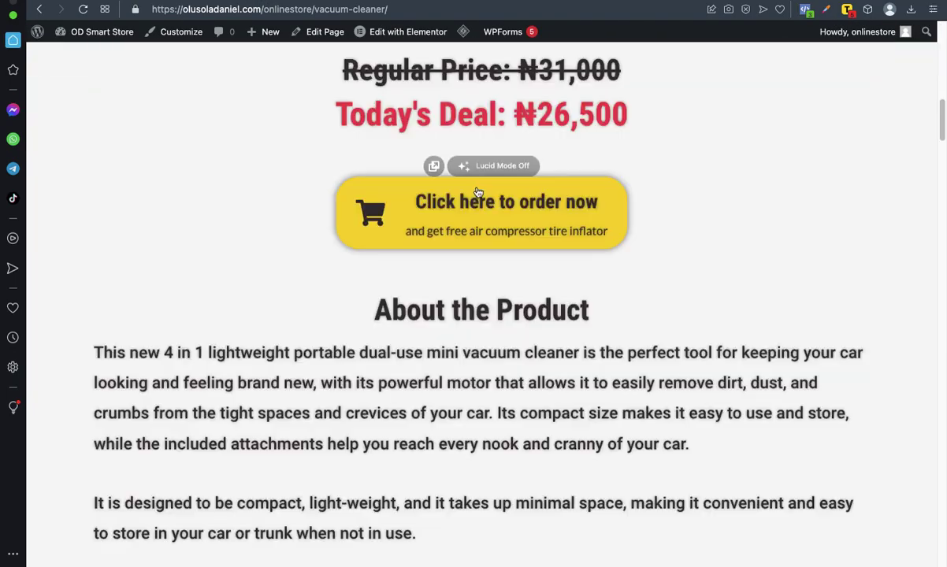
{"action": "scroll", "coordinate": [477, 192], "scroll_direction": "down", "scroll_amount": 20}
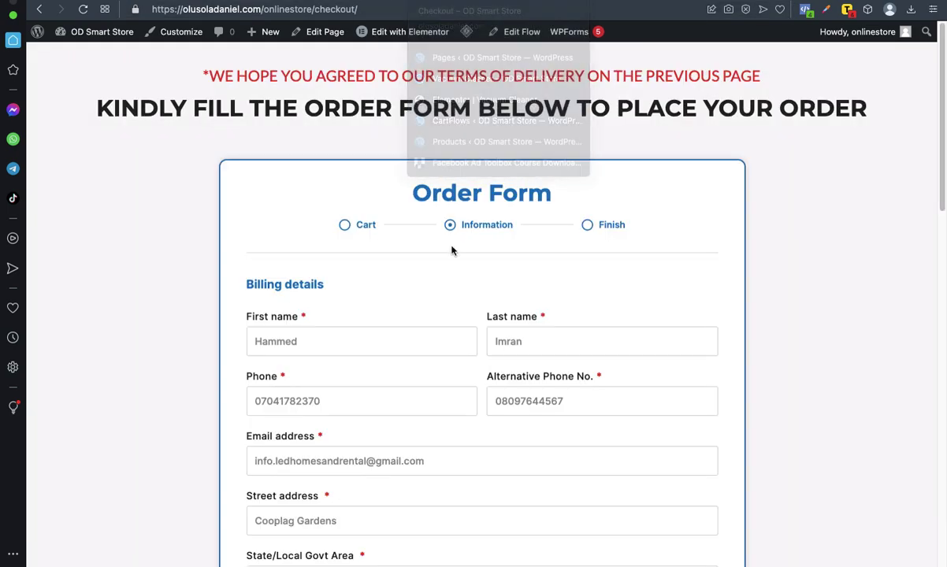
- Review the checkout form from the billing details to the cash on delivery and Place Order area, then return to the landing page
{"action": "scroll", "coordinate": [452, 250], "scroll_direction": "down", "scroll_amount": 6}
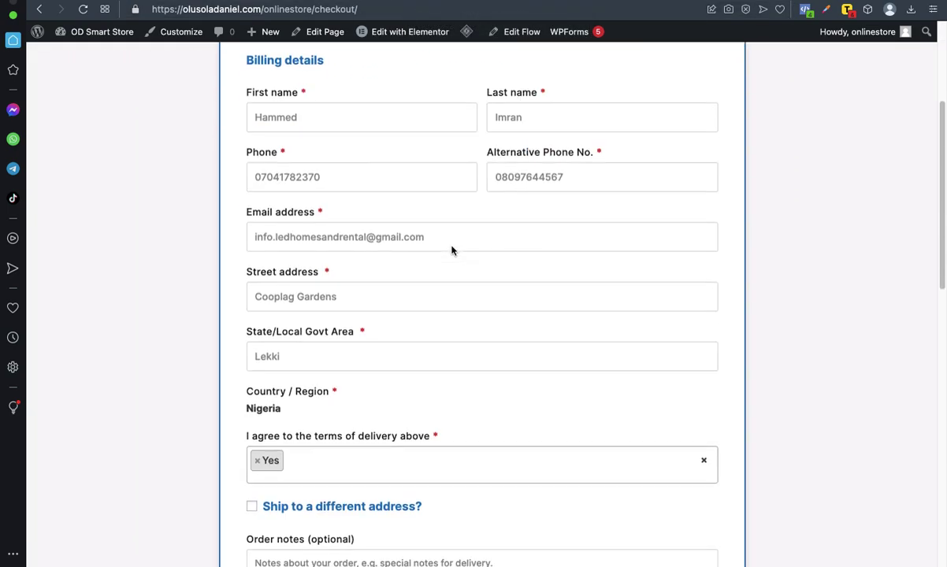
{"action": "scroll", "coordinate": [452, 251], "scroll_direction": "down", "scroll_amount": 8}
{"action": "scroll", "coordinate": [451, 251], "scroll_direction": "up", "scroll_amount": 20}
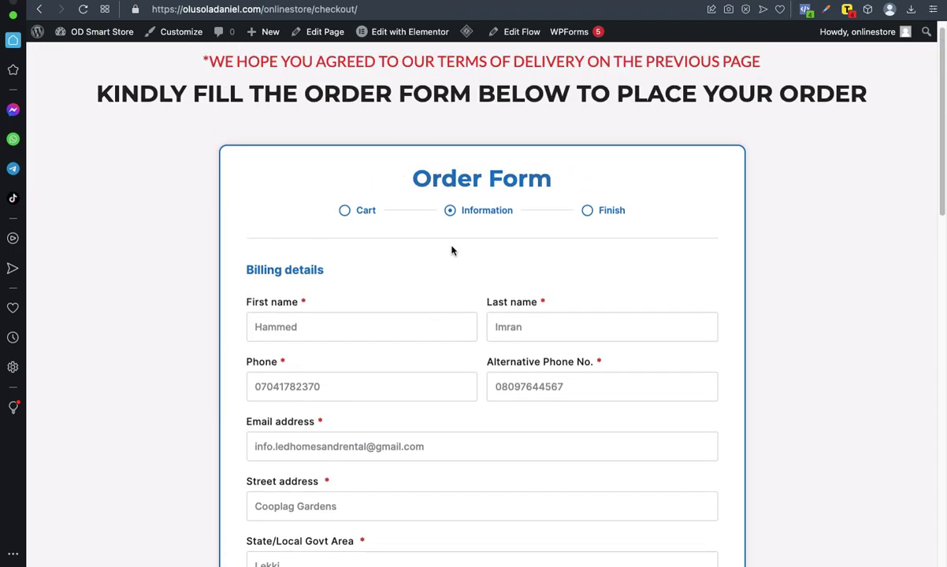
{"action": "scroll", "coordinate": [451, 251], "scroll_direction": "down", "scroll_amount": 15}
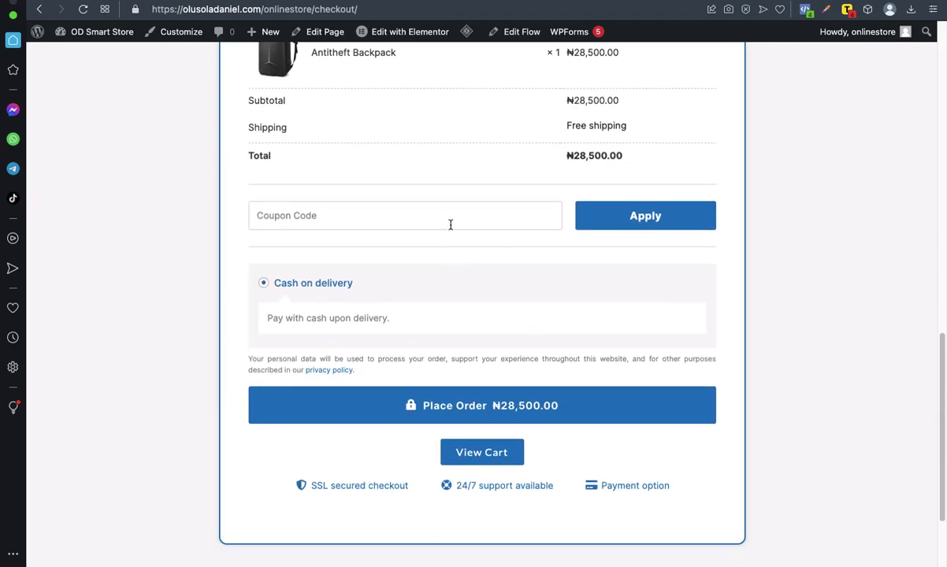
{"action": "scroll", "coordinate": [452, 237], "scroll_direction": "up", "scroll_amount": 15}
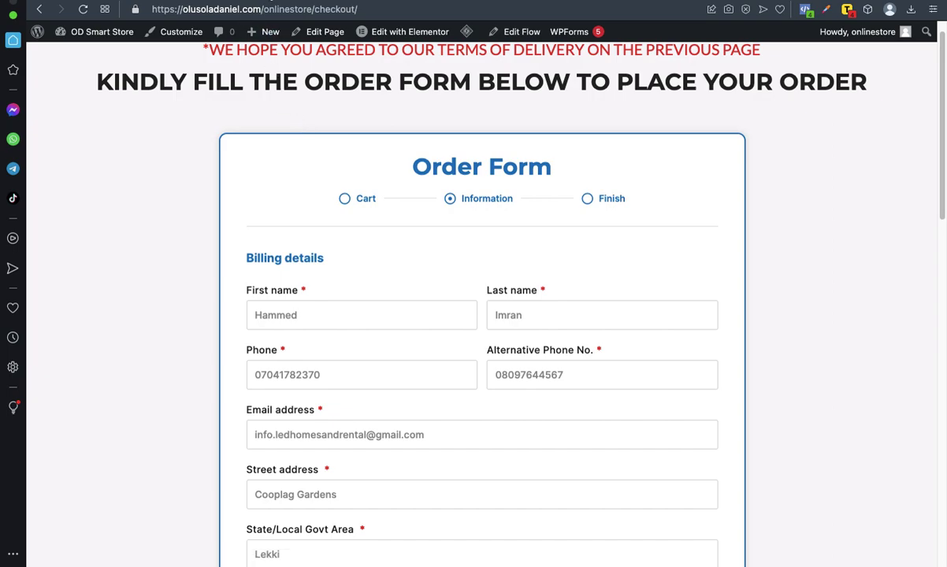
{"action": "key", "text": "super+bracketleft"}
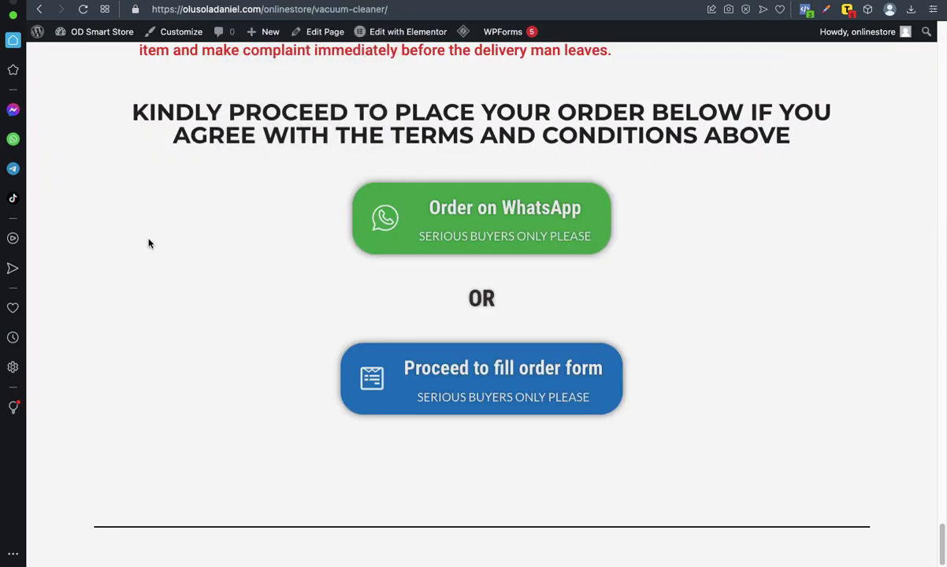
- Open the Vacuum Cleaner landing page for editing in Elementor
{"action": "scroll", "coordinate": [184, 190], "scroll_direction": "up", "scroll_amount": 5}
{"action": "mouse_move", "coordinate": [414, 42]}
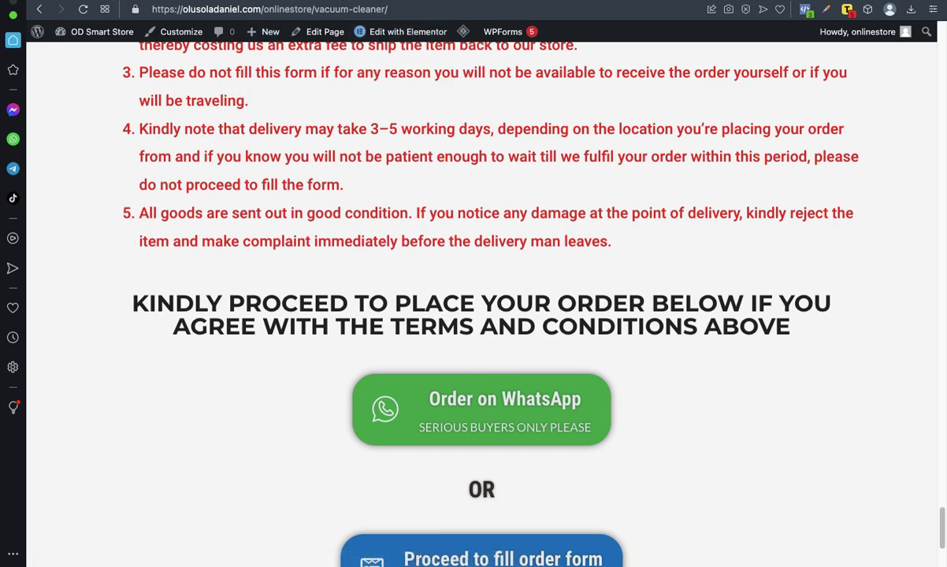
{"action": "left_click", "coordinate": [407, 32]}
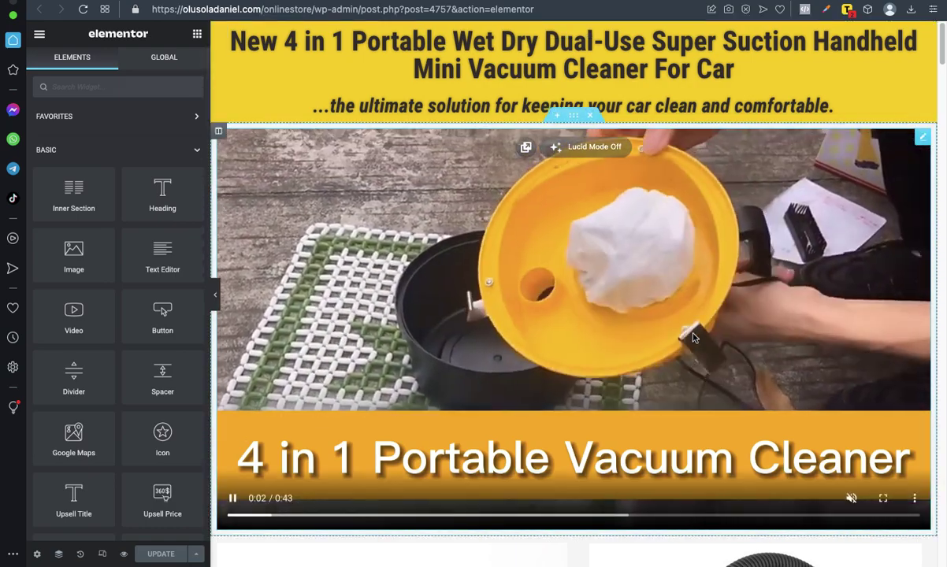
- Look through the landing page in the editor from the product video down to the Pay on Delivery stamp and important notice
{"action": "scroll", "coordinate": [693, 337], "scroll_direction": "down", "scroll_amount": 5}
{"action": "scroll", "coordinate": [693, 337], "scroll_direction": "down", "scroll_amount": 3}
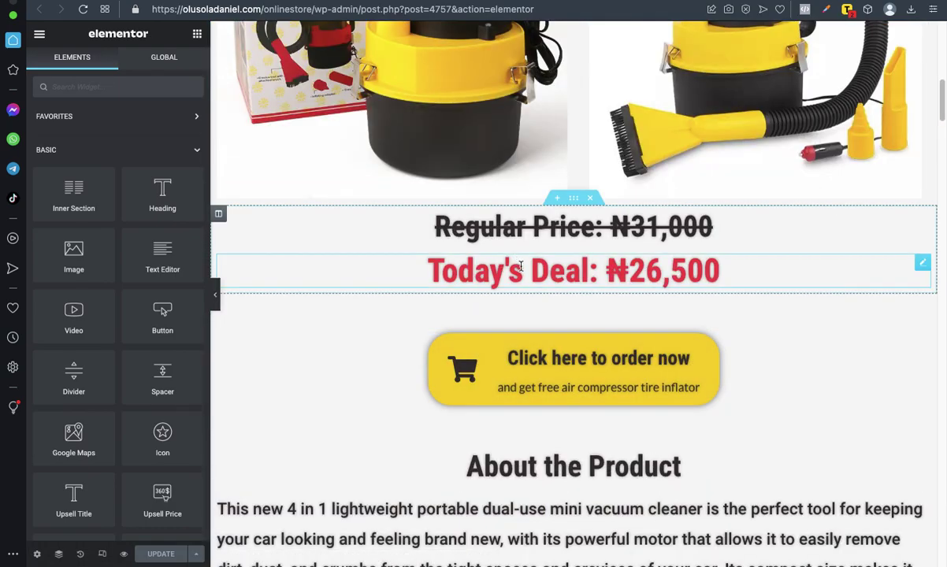
{"action": "scroll", "coordinate": [673, 367], "scroll_direction": "down", "scroll_amount": 6}
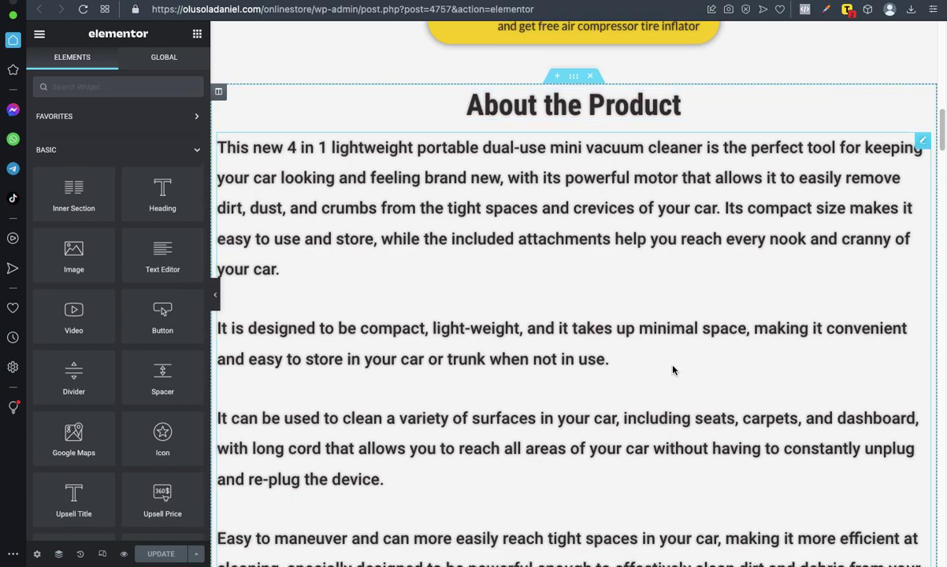
{"action": "scroll", "coordinate": [673, 370], "scroll_direction": "down", "scroll_amount": 20}
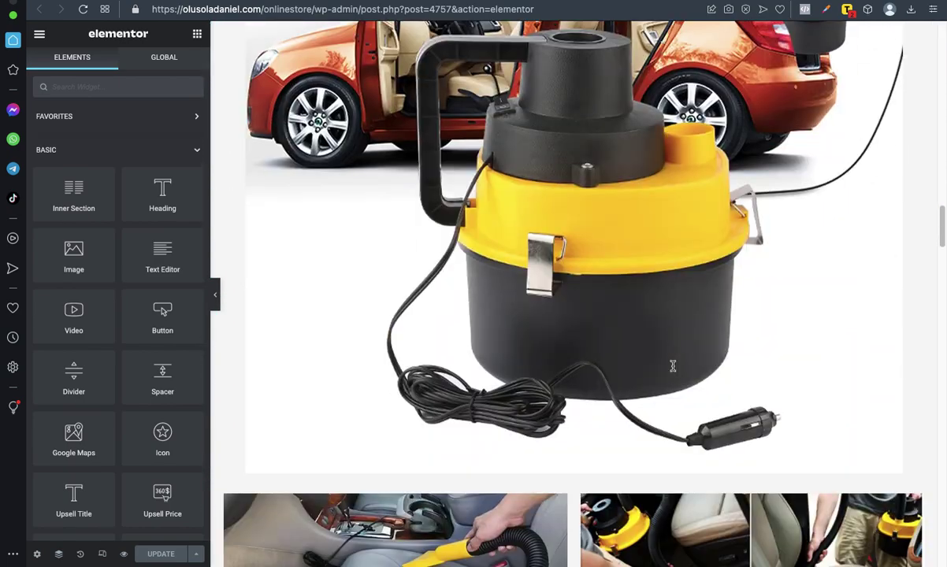
{"action": "scroll", "coordinate": [673, 370], "scroll_direction": "down", "scroll_amount": 15}
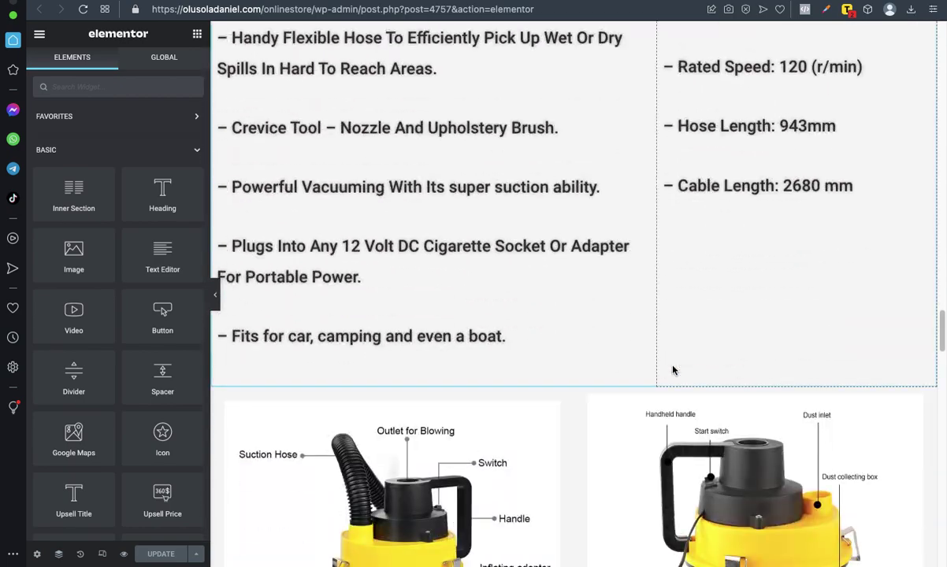
{"action": "scroll", "coordinate": [673, 370], "scroll_direction": "down", "scroll_amount": 20}
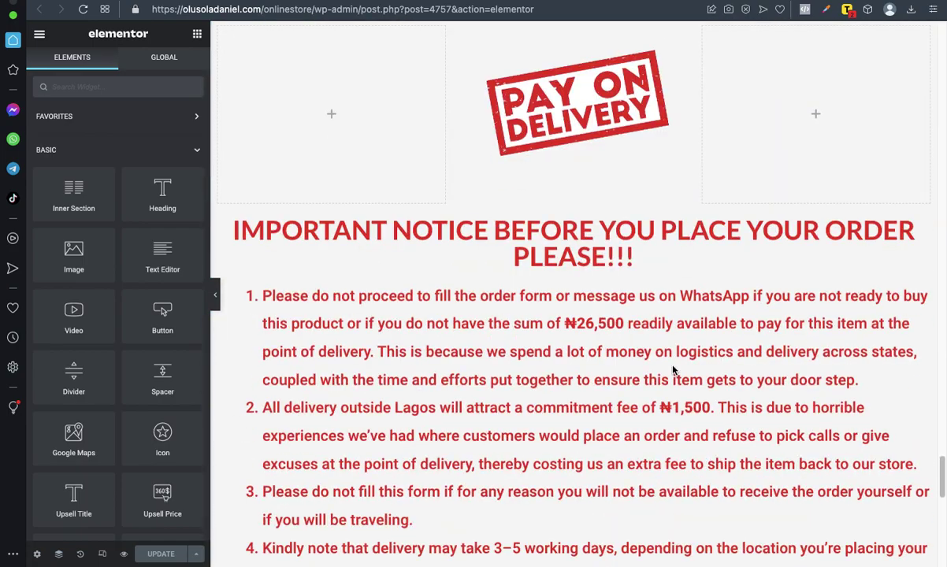
- Examine the five delivery terms in the important notice and the two order buttons beneath them
{"action": "scroll", "coordinate": [673, 370], "scroll_direction": "up", "scroll_amount": 4}
{"action": "scroll", "coordinate": [703, 300], "scroll_direction": "down", "scroll_amount": 2}
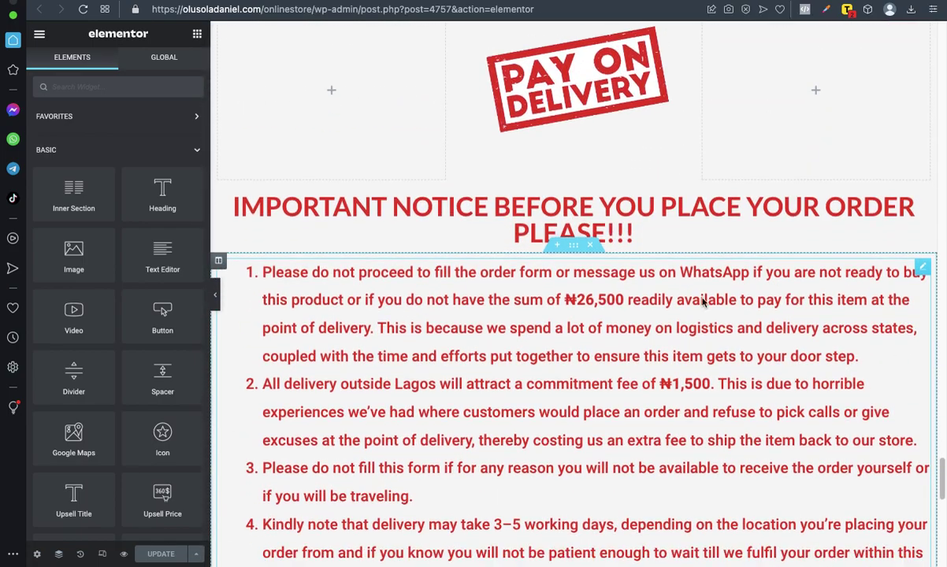
{"action": "scroll", "coordinate": [591, 228], "scroll_direction": "down", "scroll_amount": 4}
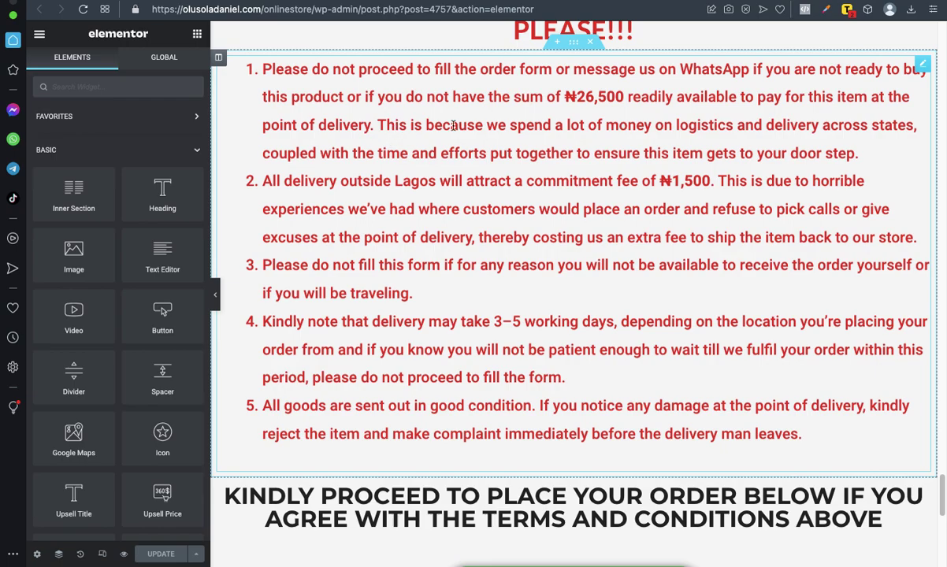
{"action": "scroll", "coordinate": [498, 124], "scroll_direction": "up", "scroll_amount": 2}
{"action": "scroll", "coordinate": [629, 388], "scroll_direction": "down", "scroll_amount": 2}
{"action": "scroll", "coordinate": [629, 382], "scroll_direction": "up", "scroll_amount": 1}
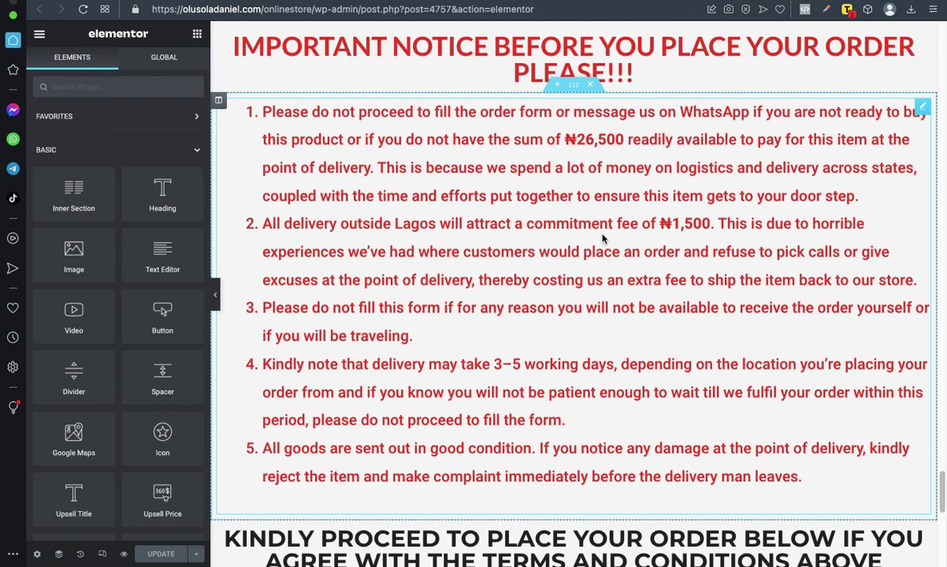
{"action": "scroll", "coordinate": [602, 237], "scroll_direction": "down", "scroll_amount": 6}
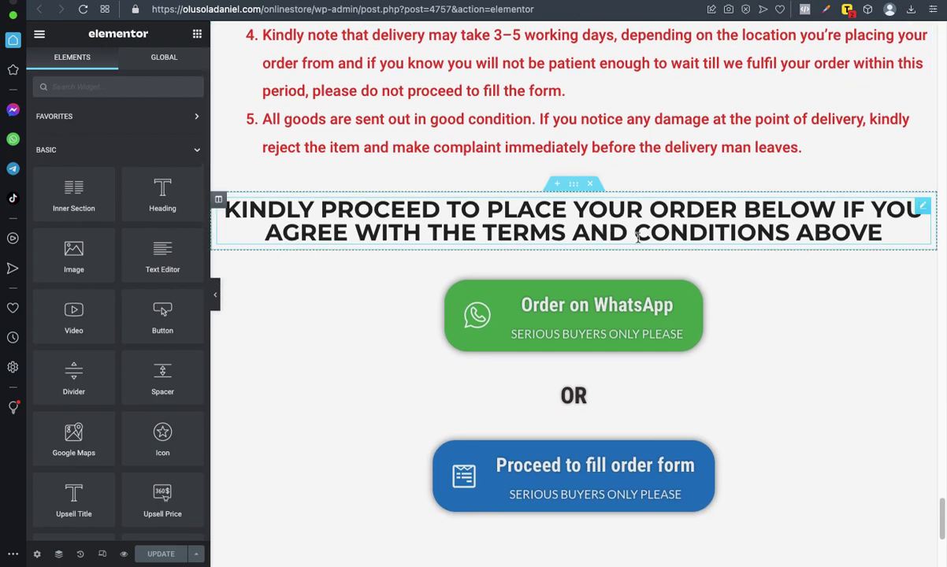
{"action": "scroll", "coordinate": [742, 184], "scroll_direction": "up", "scroll_amount": 7}
{"action": "scroll", "coordinate": [699, 178], "scroll_direction": "down", "scroll_amount": 4}
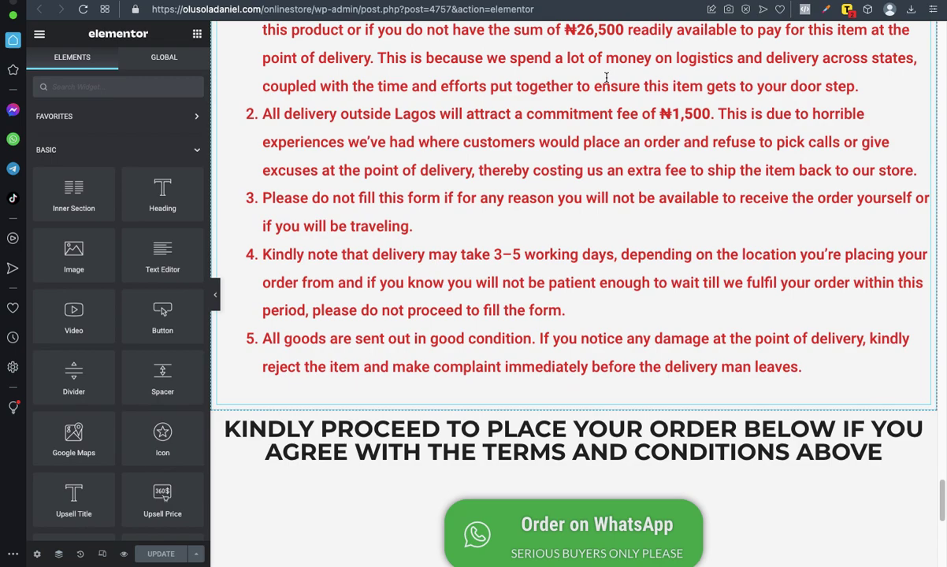
{"action": "scroll", "coordinate": [699, 40], "scroll_direction": "up", "scroll_amount": 2}
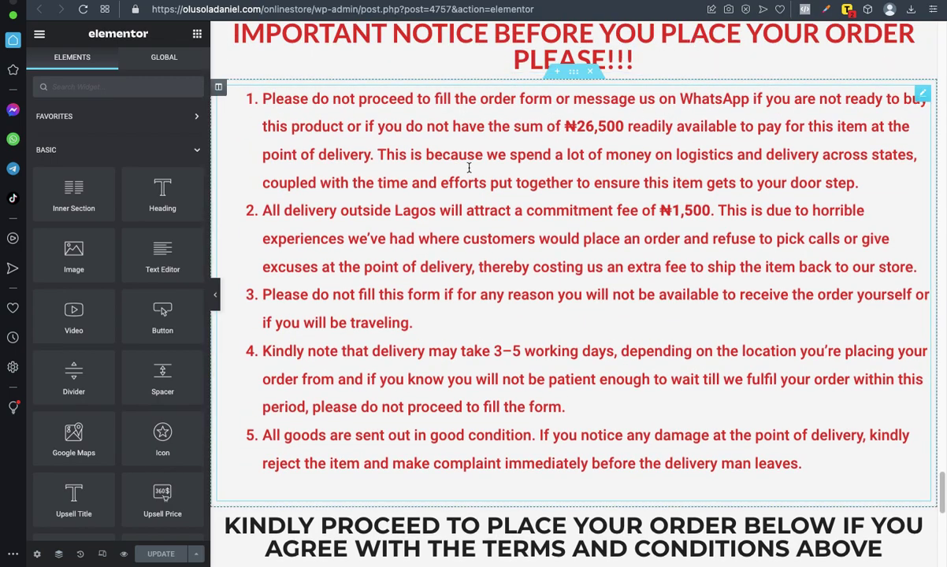
{"action": "scroll", "coordinate": [661, 304], "scroll_direction": "down", "scroll_amount": 6}
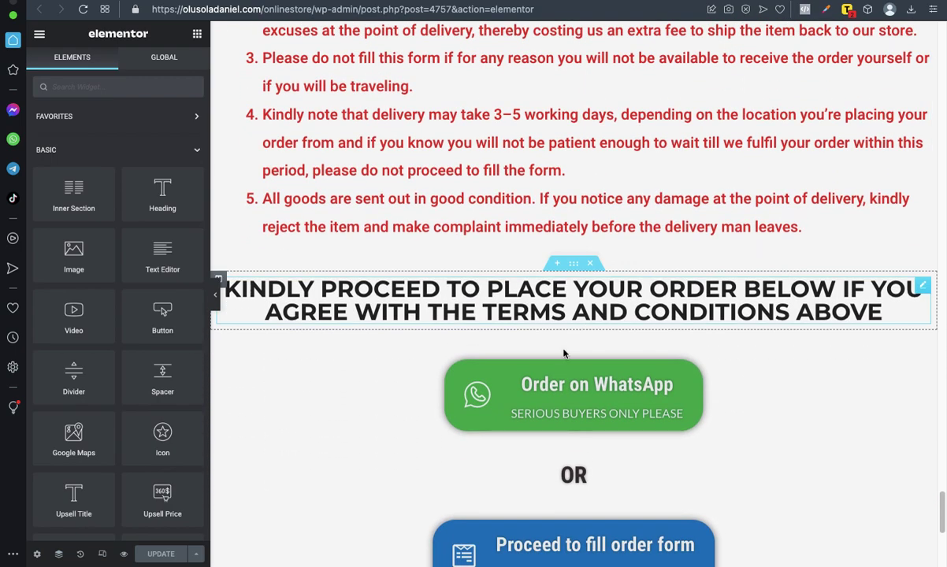
{"action": "scroll", "coordinate": [681, 331], "scroll_direction": "up", "scroll_amount": 2}
{"action": "scroll", "coordinate": [680, 330], "scroll_direction": "down", "scroll_amount": 3}
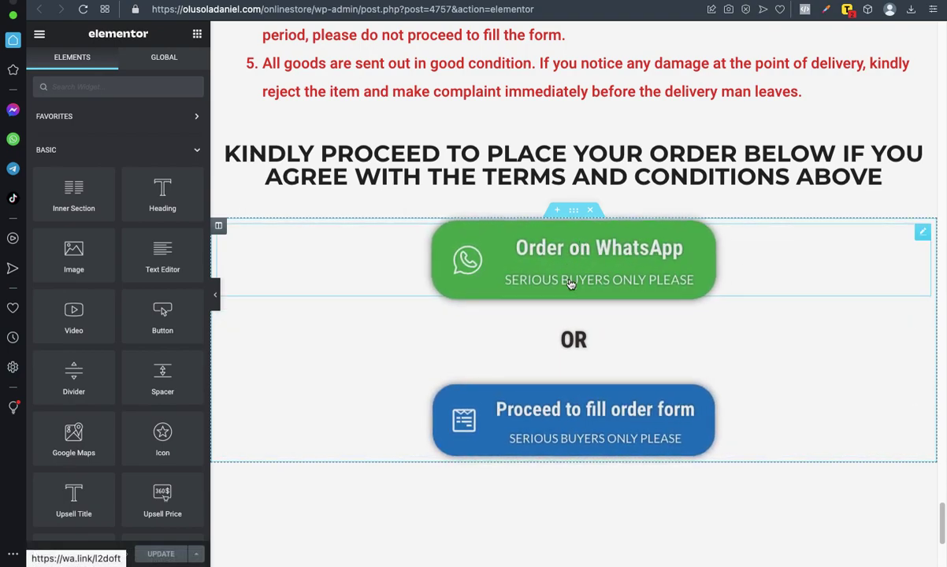
- Check the link in the Order on WhatsApp button's settings, and open the settings of the Proceed to fill order form button
{"action": "left_click", "coordinate": [923, 234]}
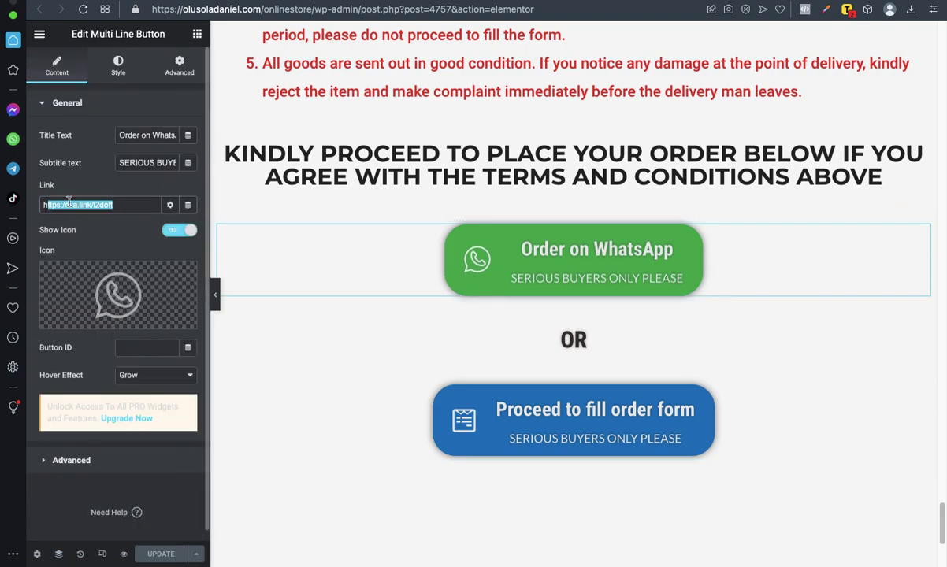
{"action": "left_click", "coordinate": [136, 178]}
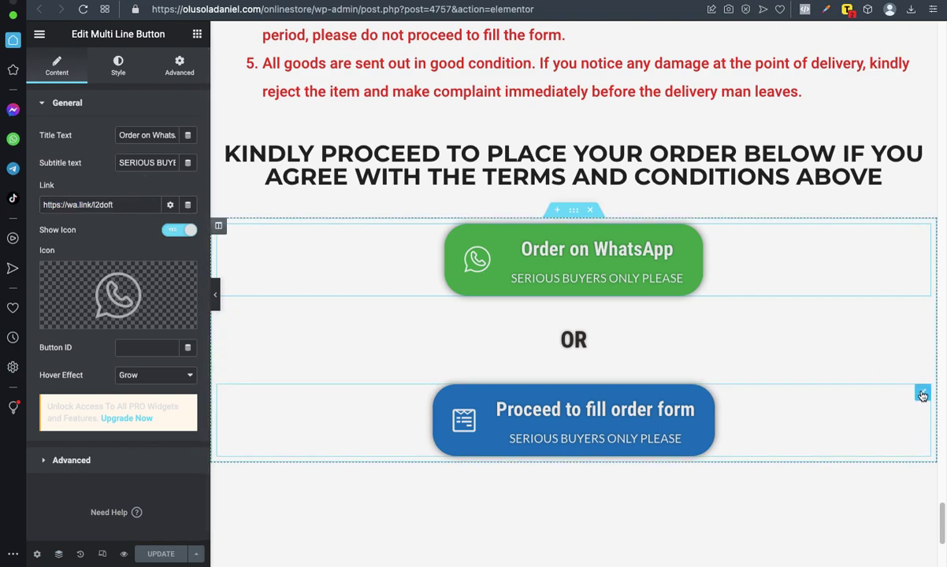
{"action": "left_click", "coordinate": [922, 396]}
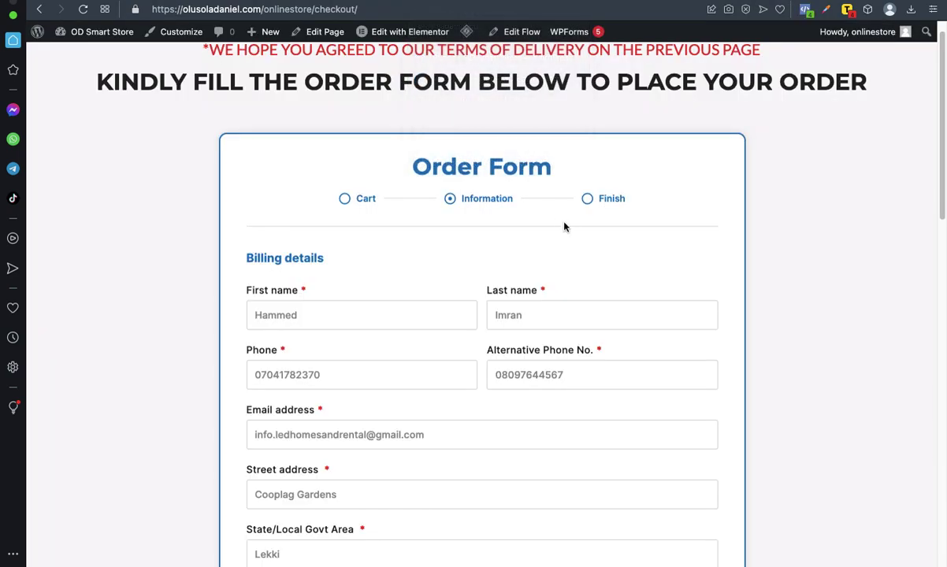
- Review the checkout page's order form, from the billing details and delivery terms agreement to the order summary
{"action": "scroll", "coordinate": [595, 340], "scroll_direction": "down", "scroll_amount": 10}
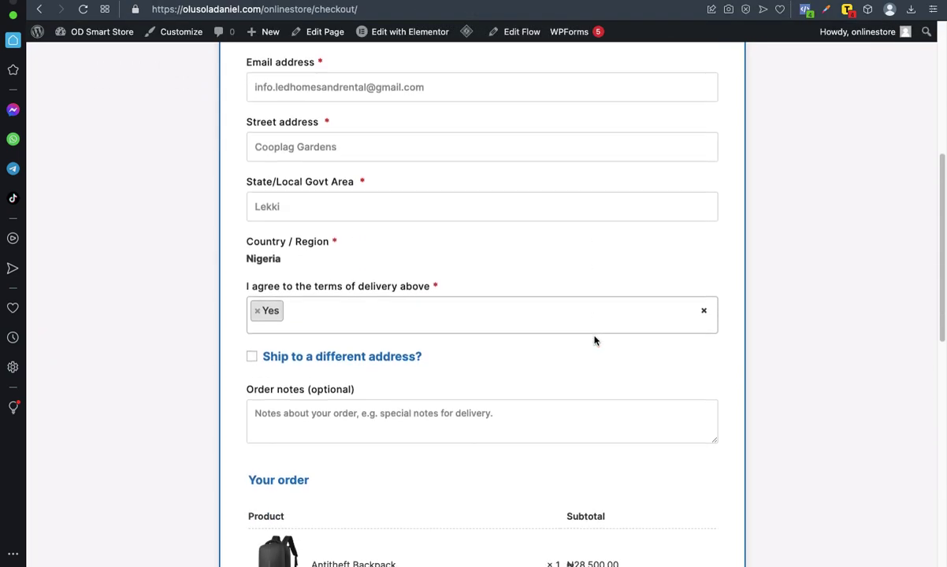
{"action": "scroll", "coordinate": [594, 331], "scroll_direction": "down", "scroll_amount": 3}
{"action": "scroll", "coordinate": [594, 332], "scroll_direction": "up", "scroll_amount": 3}
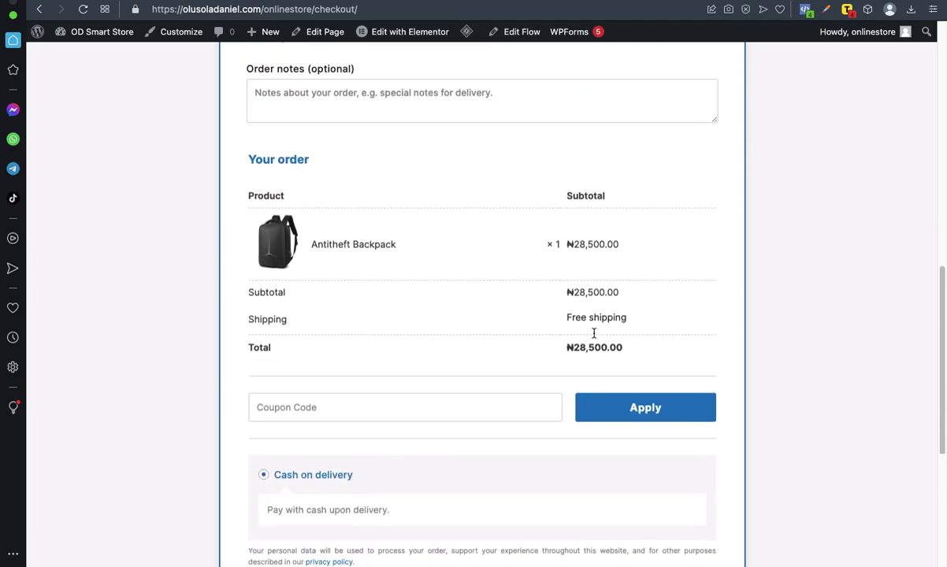
{"action": "scroll", "coordinate": [511, 337], "scroll_direction": "up", "scroll_amount": 6}
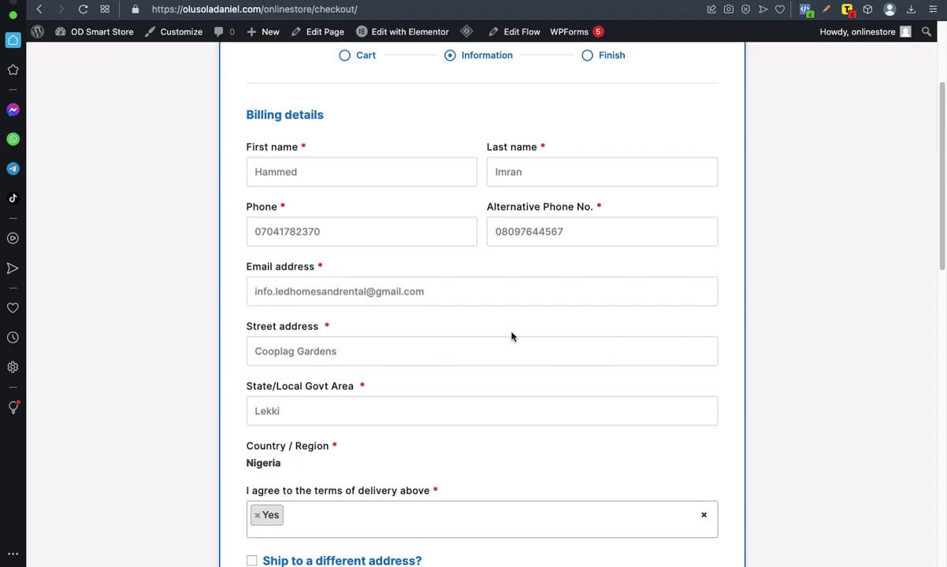
{"action": "scroll", "coordinate": [511, 336], "scroll_direction": "down", "scroll_amount": 6}
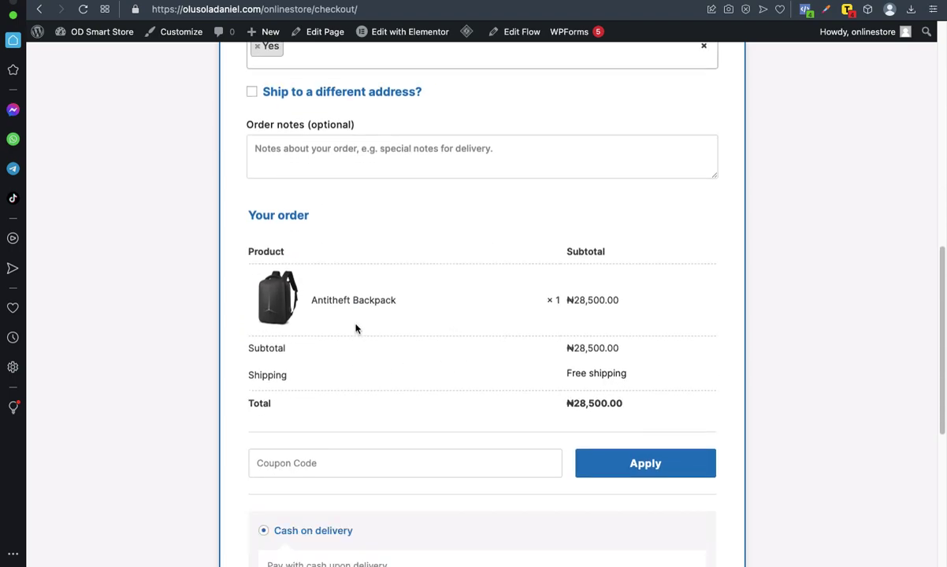
{"action": "scroll", "coordinate": [356, 329], "scroll_direction": "up", "scroll_amount": 10}
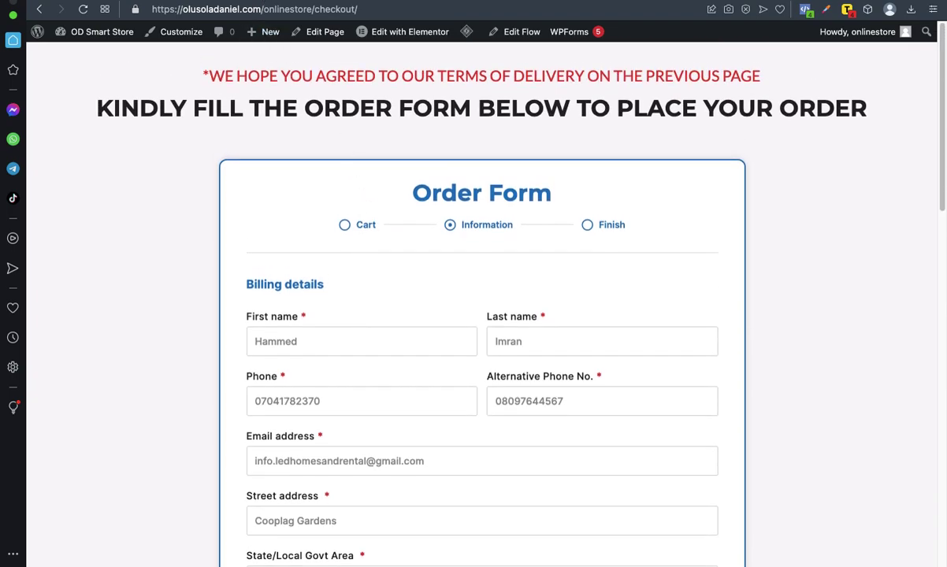
- Return to the live Vacuum Cleaner page and view its delivery terms and final order buttons
{"action": "key", "text": "super+bracketleft"}
{"action": "scroll", "coordinate": [373, 243], "scroll_direction": "up", "scroll_amount": 3}
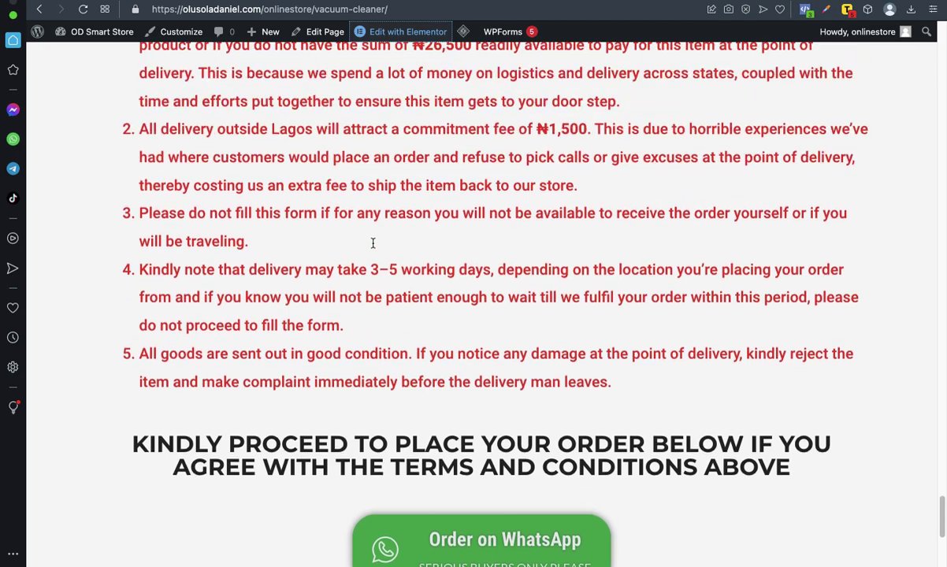
{"action": "scroll", "coordinate": [423, 221], "scroll_direction": "down", "scroll_amount": 5}
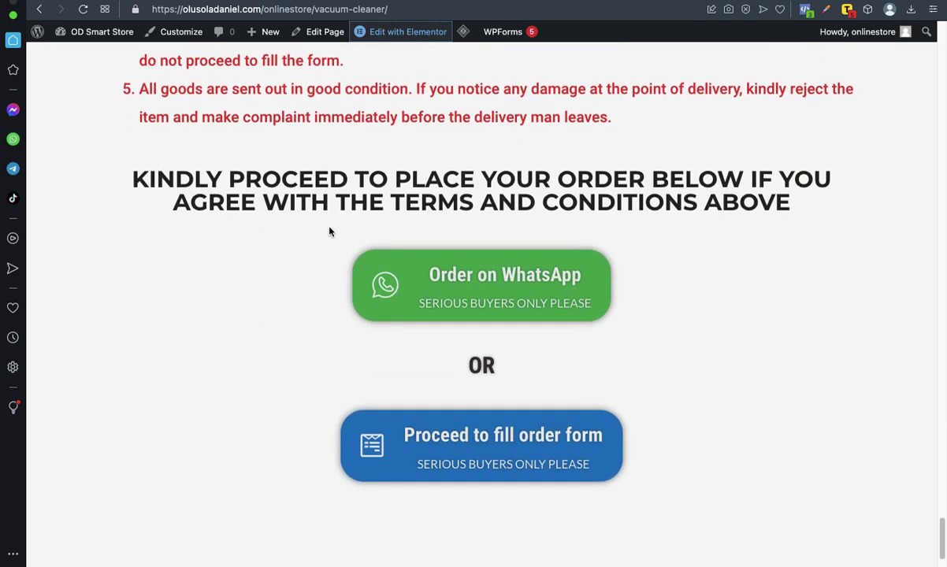
- Go back to the landing page editor and inspect the full link of the Proceed to fill order form button
{"action": "left_click", "coordinate": [355, 10]}
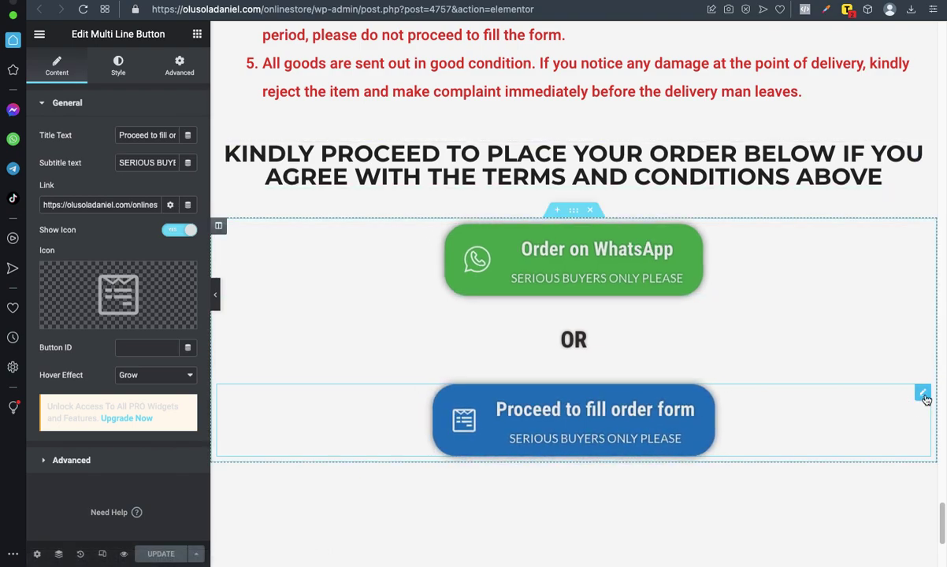
{"action": "left_click", "coordinate": [134, 205]}
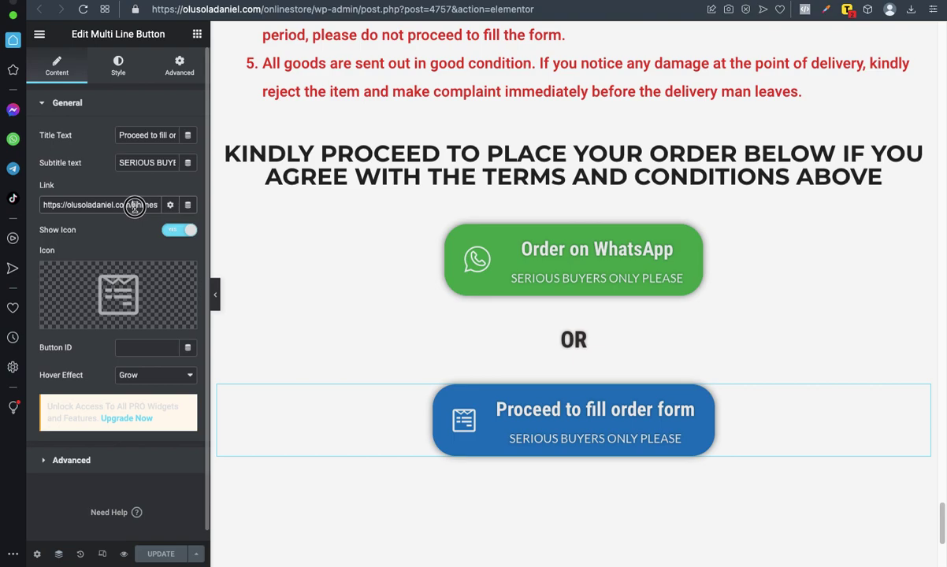
{"action": "left_click_drag", "start_coordinate": [134, 204], "coordinate": [162, 203]}
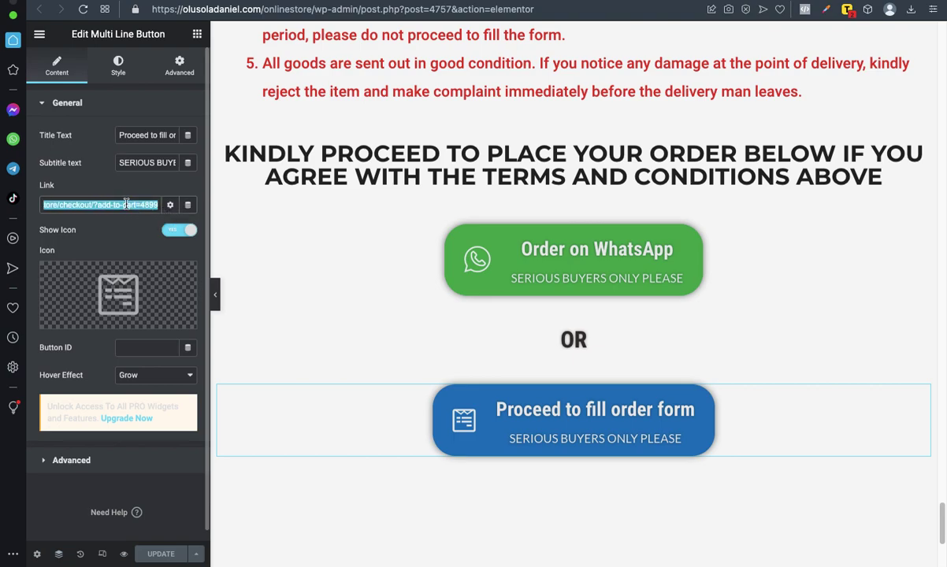
{"action": "left_click", "coordinate": [126, 204]}
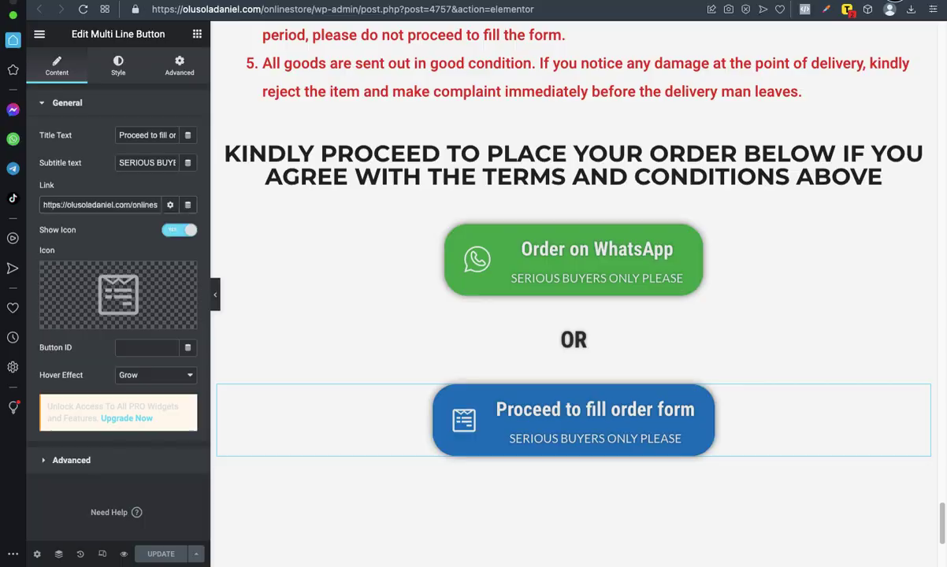
- Open the OD Smart Store homepage in a new tab and go to its Store page
{"action": "key", "text": "super+t"}
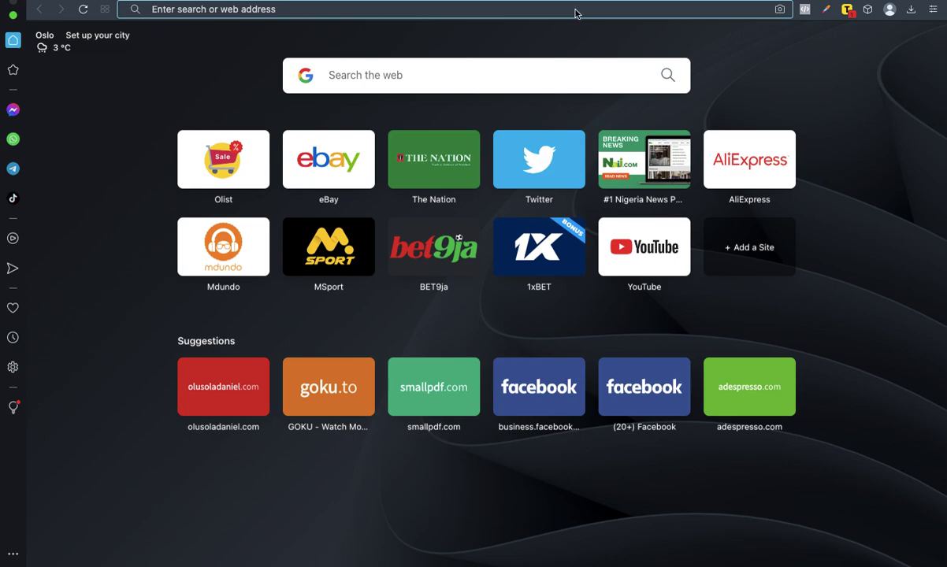
{"action": "type", "text": "onli"}
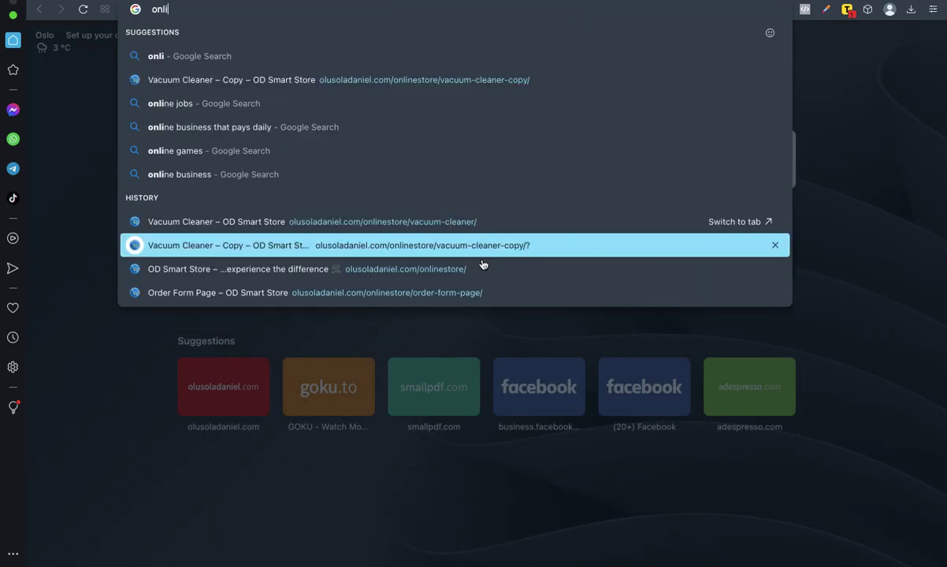
{"action": "left_click", "coordinate": [480, 268]}
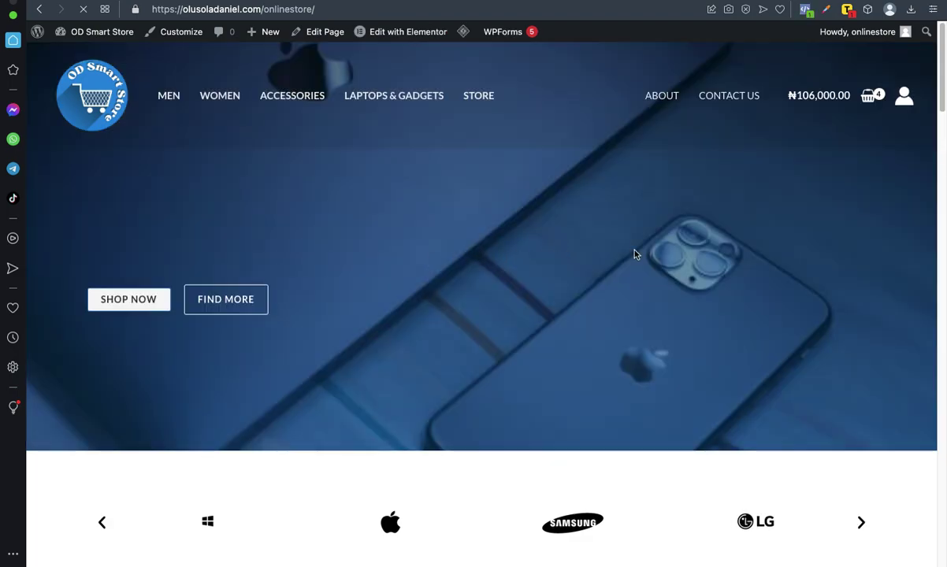
{"action": "scroll", "coordinate": [593, 478], "scroll_direction": "down", "scroll_amount": 1}
{"action": "scroll", "coordinate": [592, 477], "scroll_direction": "down", "scroll_amount": 5}
{"action": "scroll", "coordinate": [598, 236], "scroll_direction": "up", "scroll_amount": 5}
{"action": "left_click", "coordinate": [478, 96]}
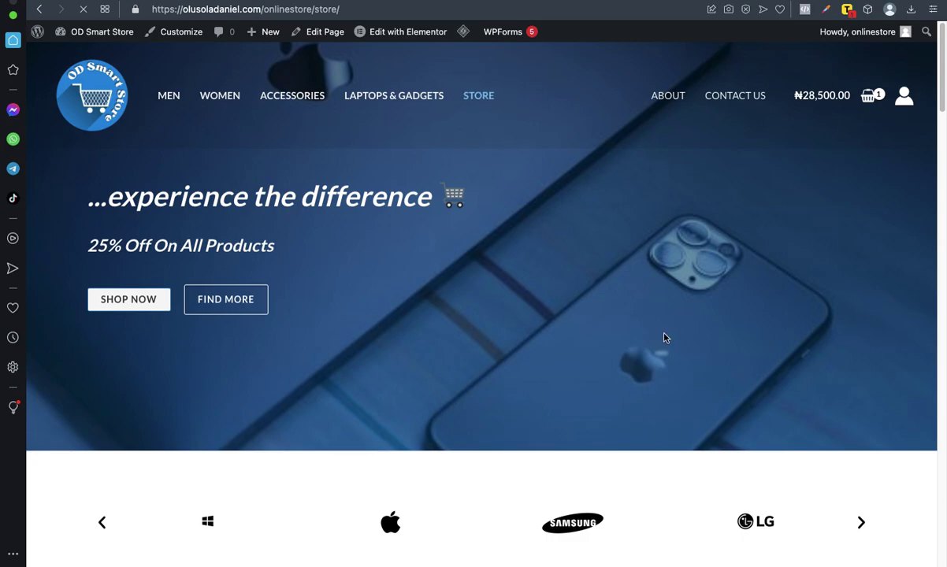
{"action": "scroll", "coordinate": [485, 338], "scroll_direction": "down", "scroll_amount": 2}
{"action": "scroll", "coordinate": [486, 338], "scroll_direction": "down", "scroll_amount": 2}
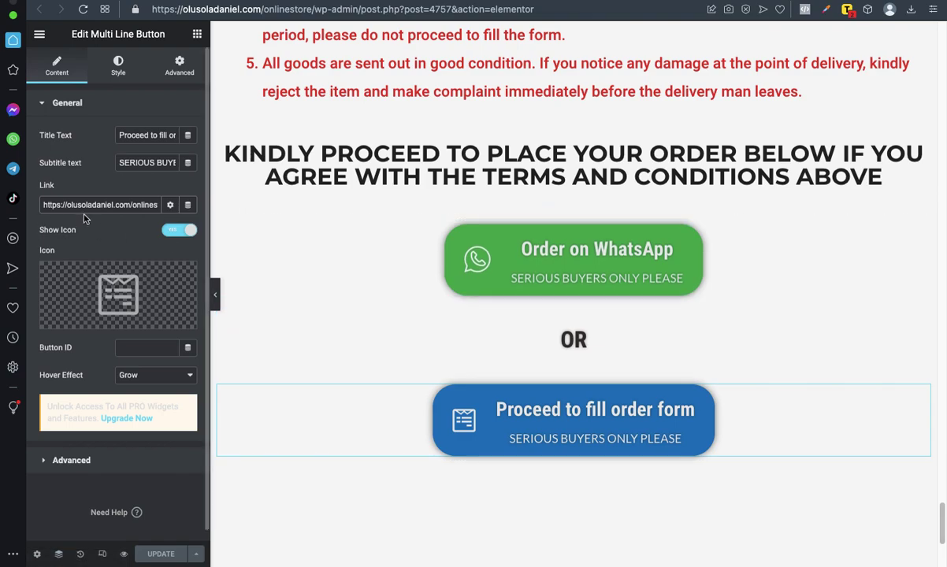
- Return to the landing page editor and reread the end of the order form button's link
{"action": "left_click_drag", "start_coordinate": [86, 204], "coordinate": [169, 205]}
{"action": "left_click", "coordinate": [144, 204]}
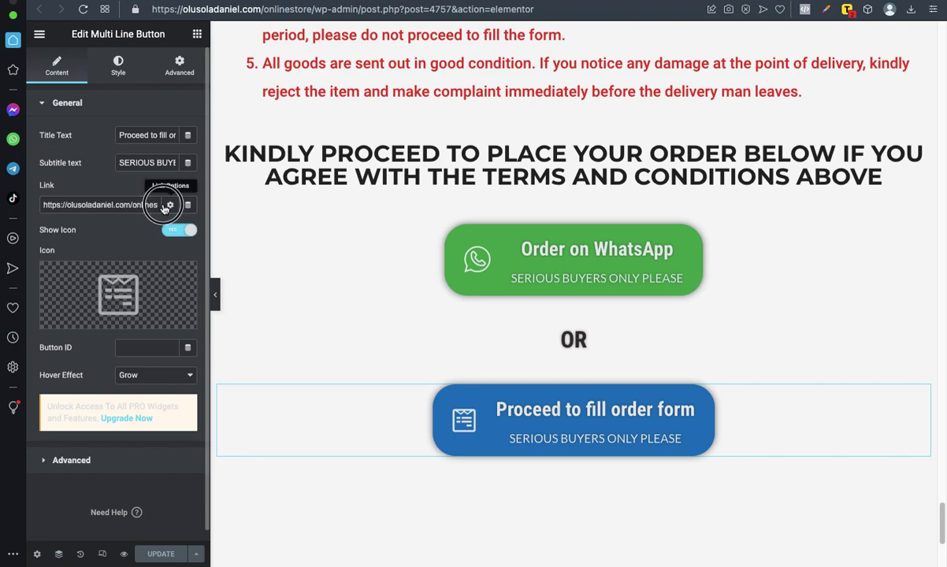
- Switch to the OD Smart Store's Store page and remove the Antitheft Backpack from the cart
{"action": "left_click", "coordinate": [170, 204]}
{"action": "left_click", "coordinate": [170, 204]}
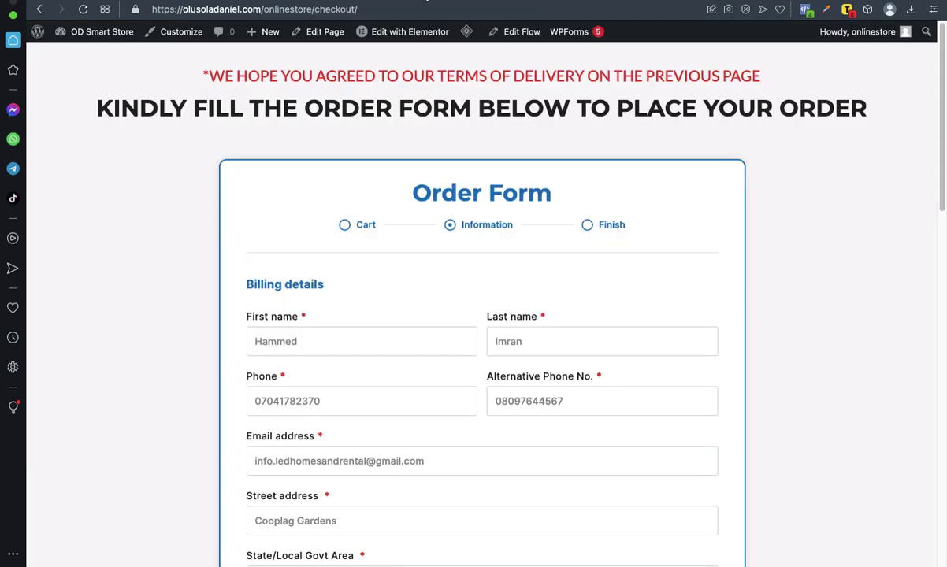
{"action": "left_click", "coordinate": [237, 9]}
{"action": "left_click", "coordinate": [330, 102]}
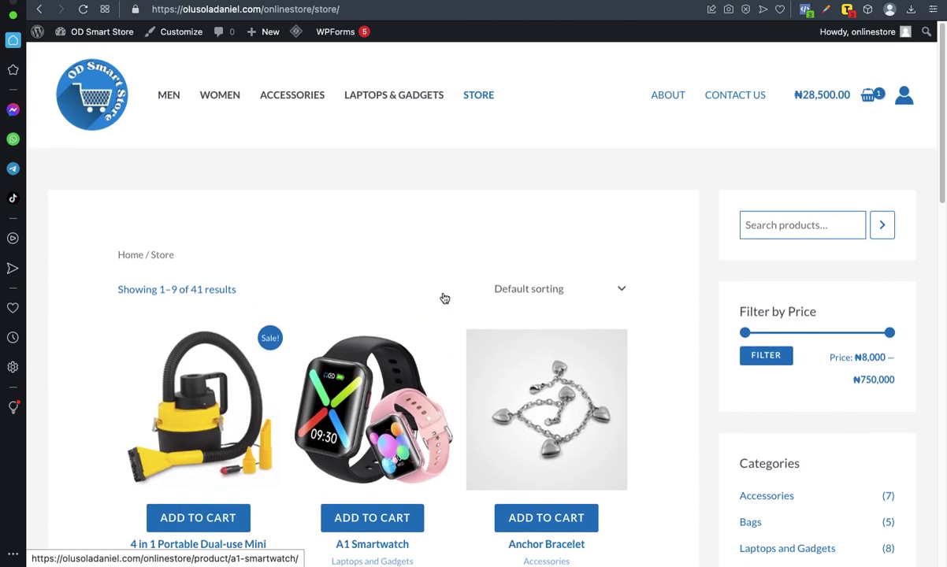
{"action": "mouse_move", "coordinate": [855, 99]}
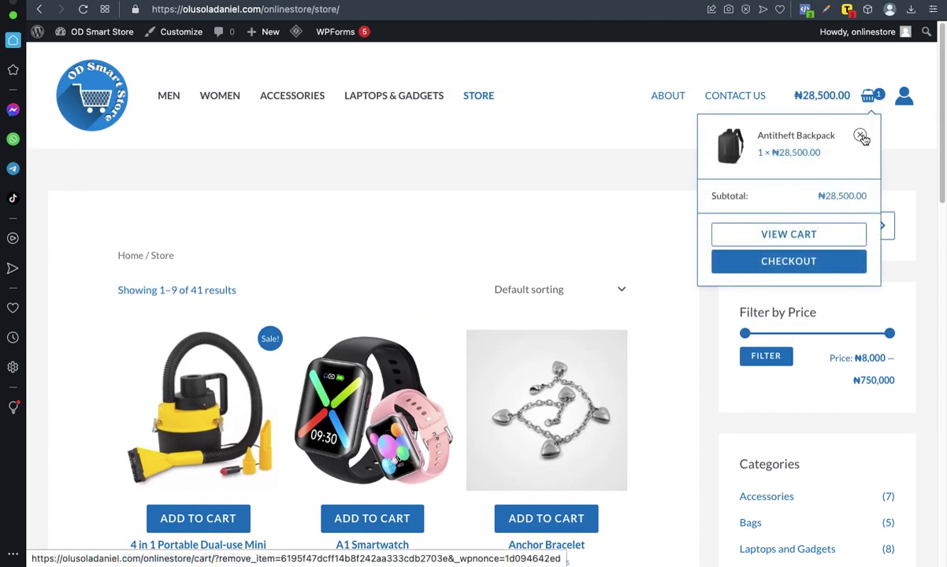
{"action": "left_click", "coordinate": [861, 138]}
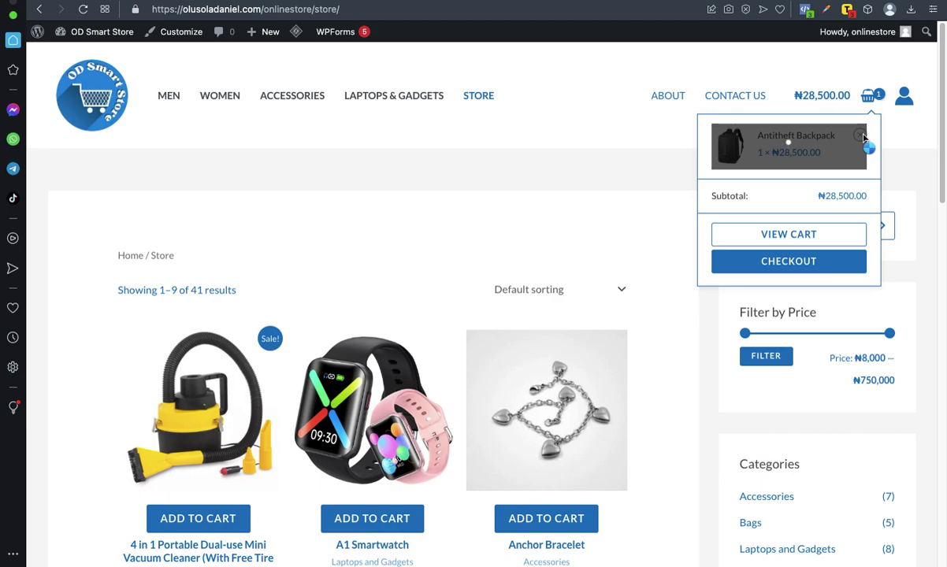
- Add the 4 in 1 Portable Dual-use Mini Vacuum Cleaner to the cart and proceed to its checkout order form
{"action": "scroll", "coordinate": [197, 409], "scroll_direction": "down", "scroll_amount": 3}
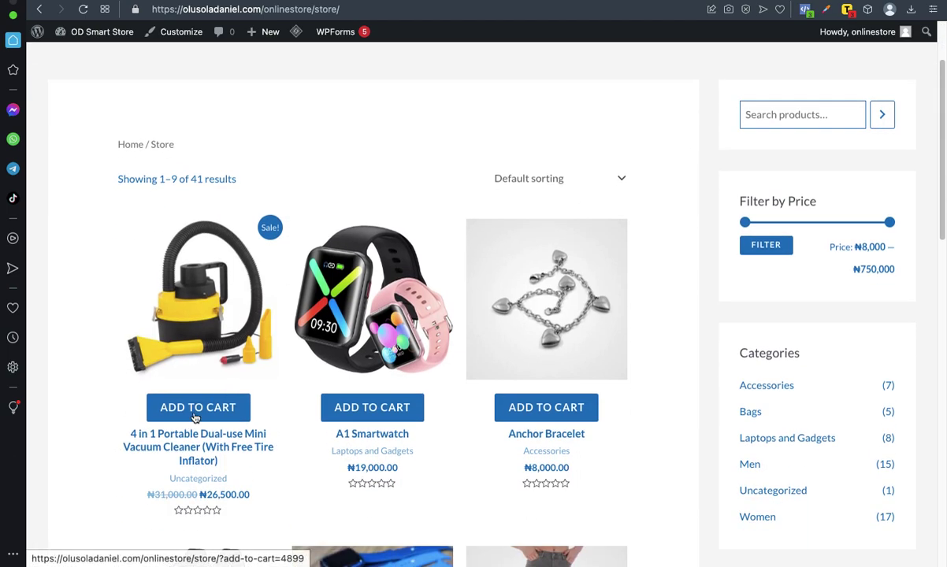
{"action": "left_click", "coordinate": [203, 408]}
{"action": "scroll", "coordinate": [631, 229], "scroll_direction": "up", "scroll_amount": 3}
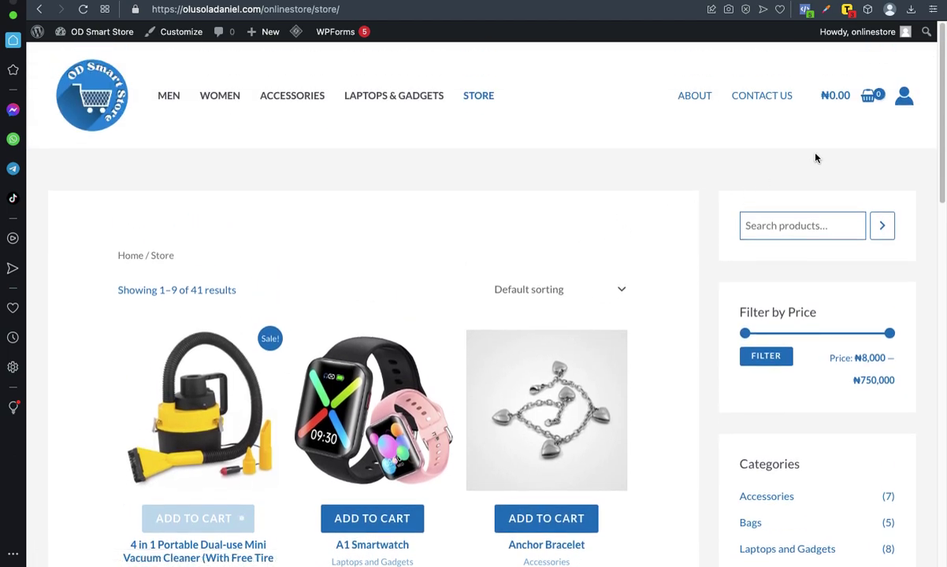
{"action": "mouse_move", "coordinate": [874, 108]}
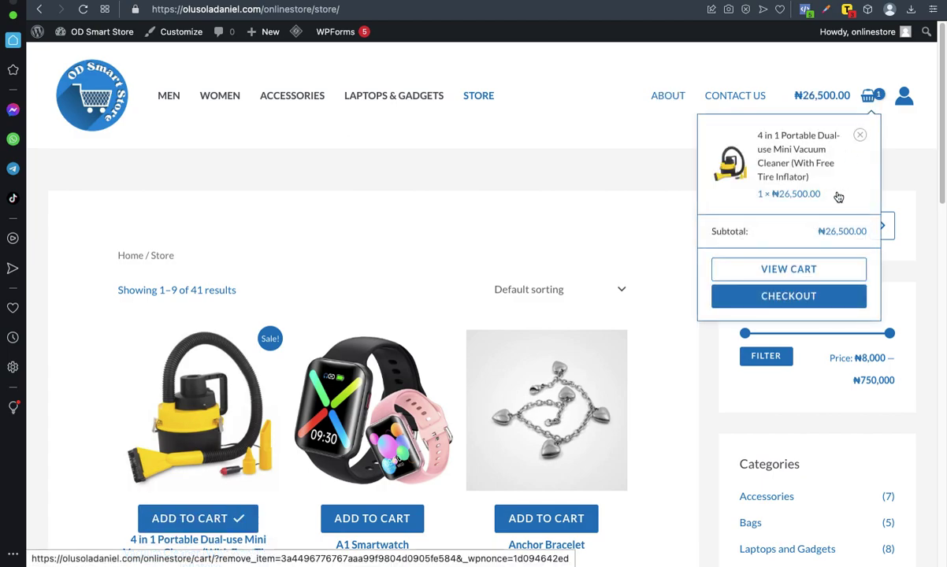
{"action": "left_click", "coordinate": [818, 298]}
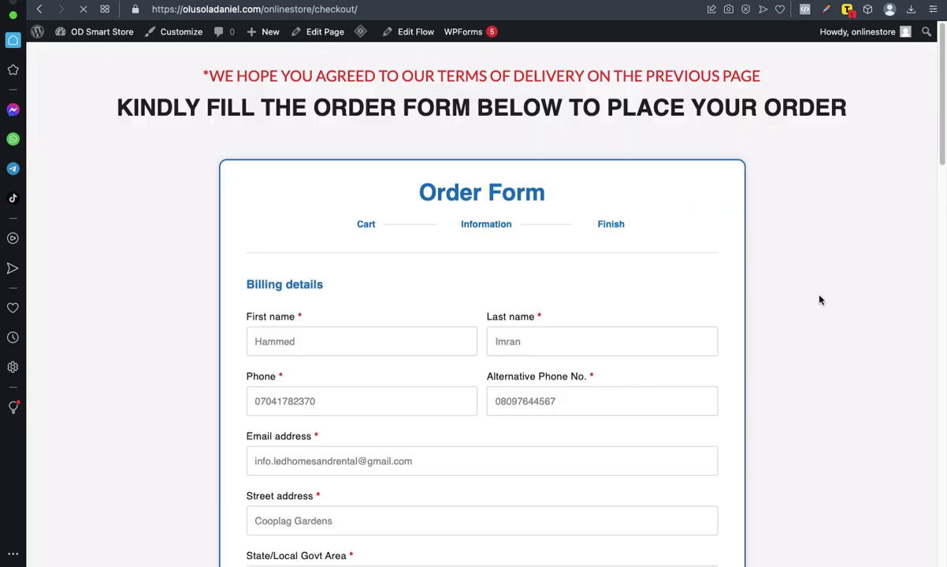
{"action": "scroll", "coordinate": [451, 265], "scroll_direction": "down", "scroll_amount": 5}
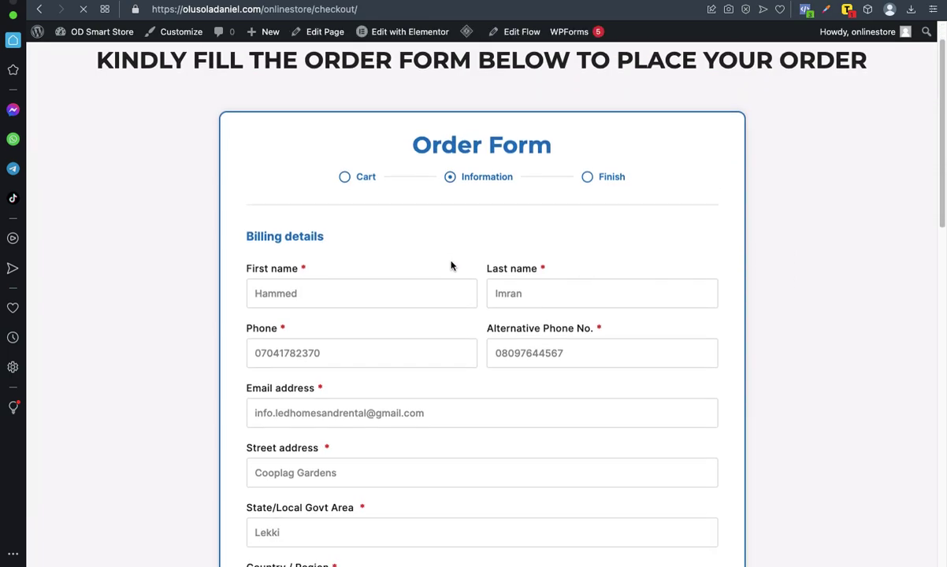
{"action": "scroll", "coordinate": [450, 262], "scroll_direction": "up", "scroll_amount": 5}
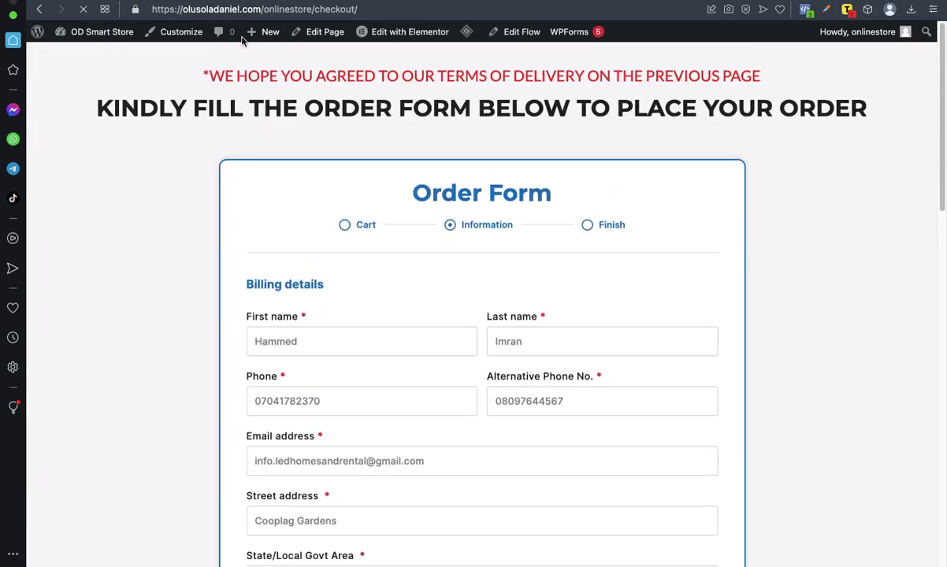
- Open the order form through the Vacuum Cleaner page's Proceed to fill order form button and review the order summary and Place Order section
{"action": "key", "text": "super+Left"}
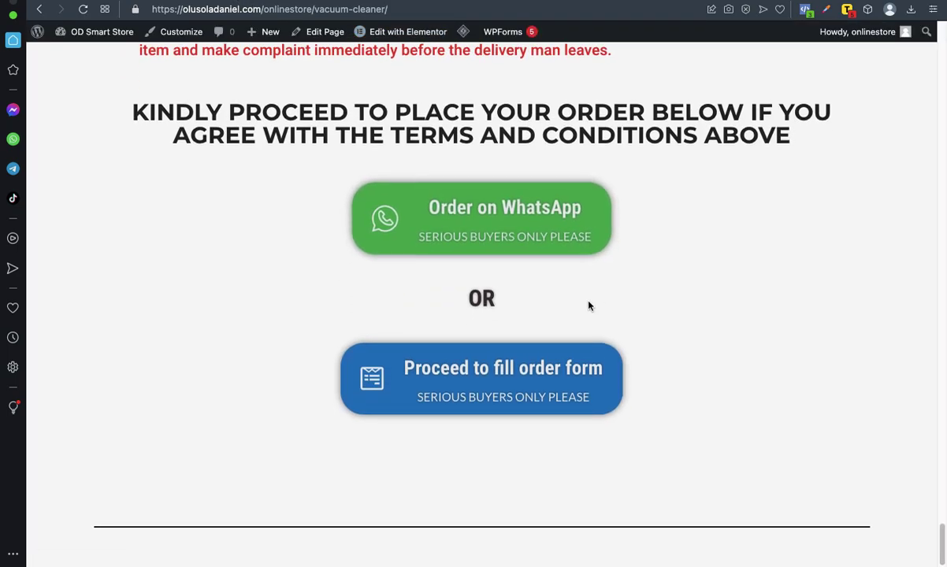
{"action": "left_click", "coordinate": [507, 382]}
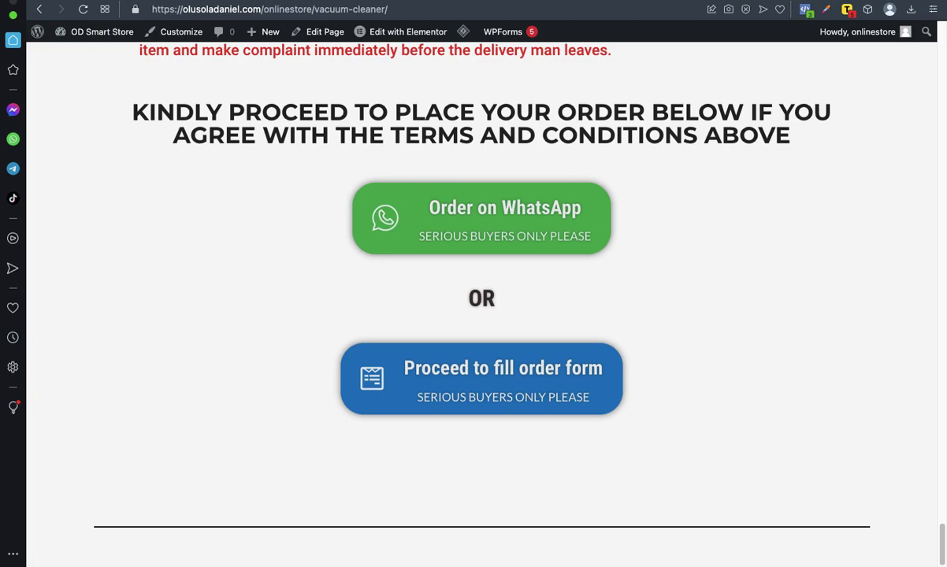
{"action": "scroll", "coordinate": [582, 327], "scroll_direction": "down", "scroll_amount": 2}
{"action": "scroll", "coordinate": [582, 327], "scroll_direction": "down", "scroll_amount": 10}
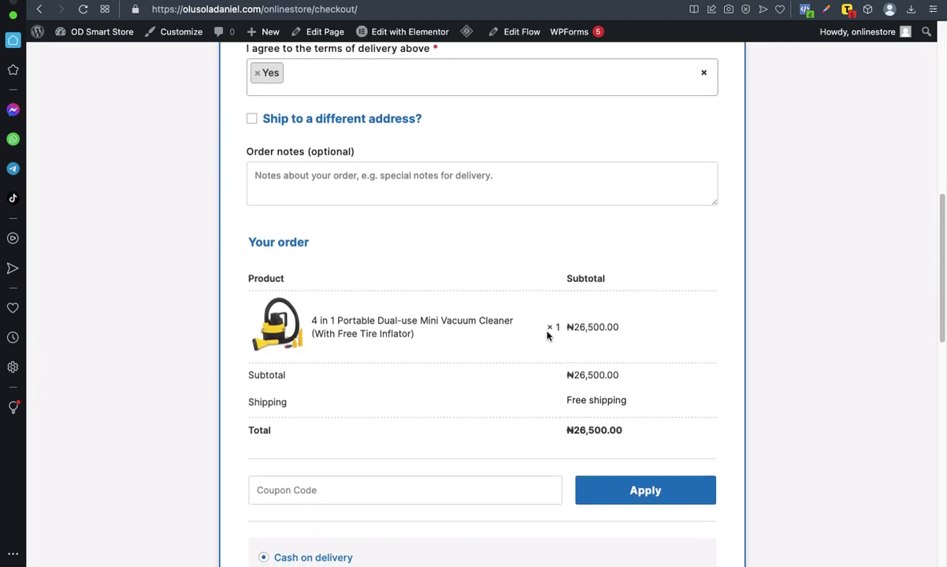
{"action": "scroll", "coordinate": [550, 365], "scroll_direction": "down", "scroll_amount": 5}
{"action": "scroll", "coordinate": [550, 366], "scroll_direction": "up", "scroll_amount": 4}
{"action": "scroll", "coordinate": [550, 366], "scroll_direction": "down", "scroll_amount": 10}
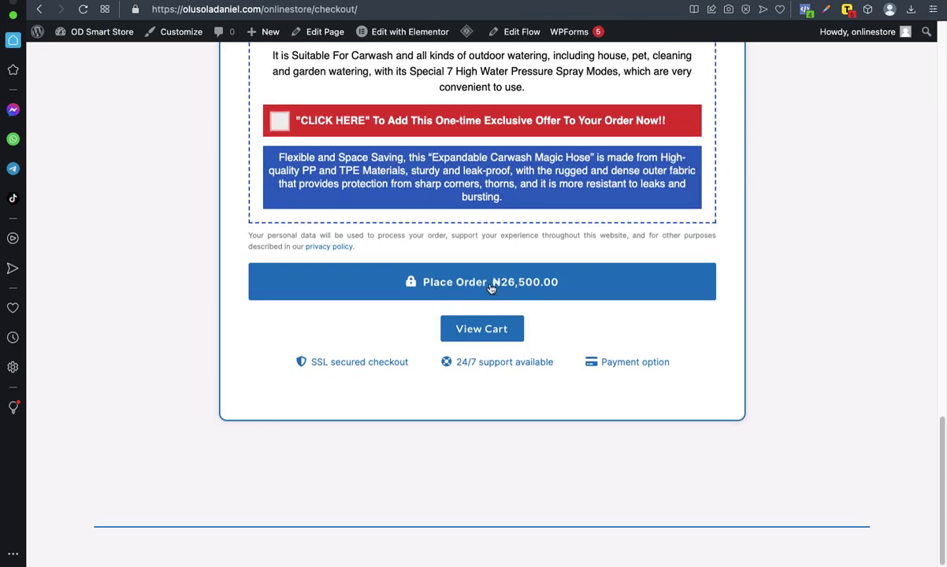
{"action": "scroll", "coordinate": [504, 293], "scroll_direction": "up", "scroll_amount": 20}
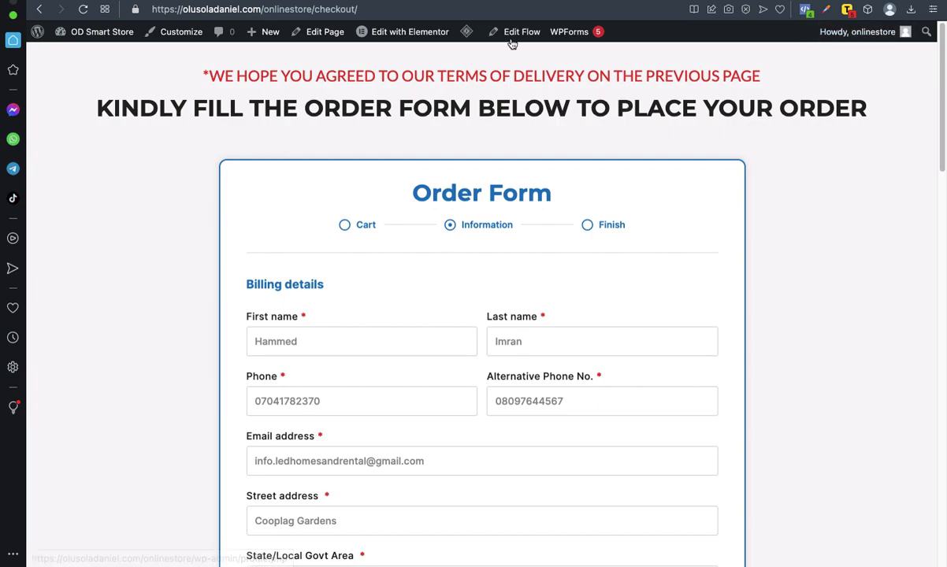
- Return to the Vacuum Cleaner page, skim its product details, and view the checkout order form again
{"action": "key", "text": "super+bracketleft"}
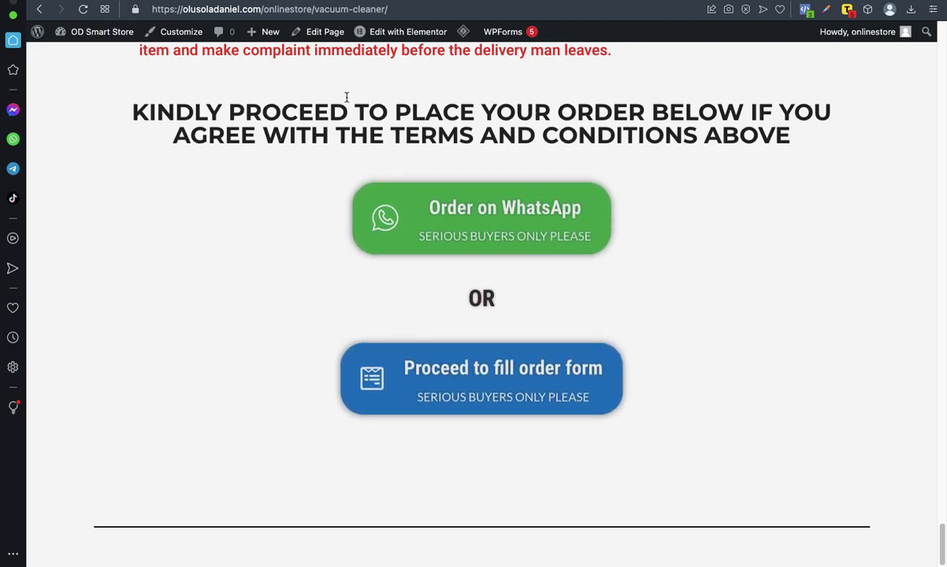
{"action": "key", "text": "ctrl+Tab"}
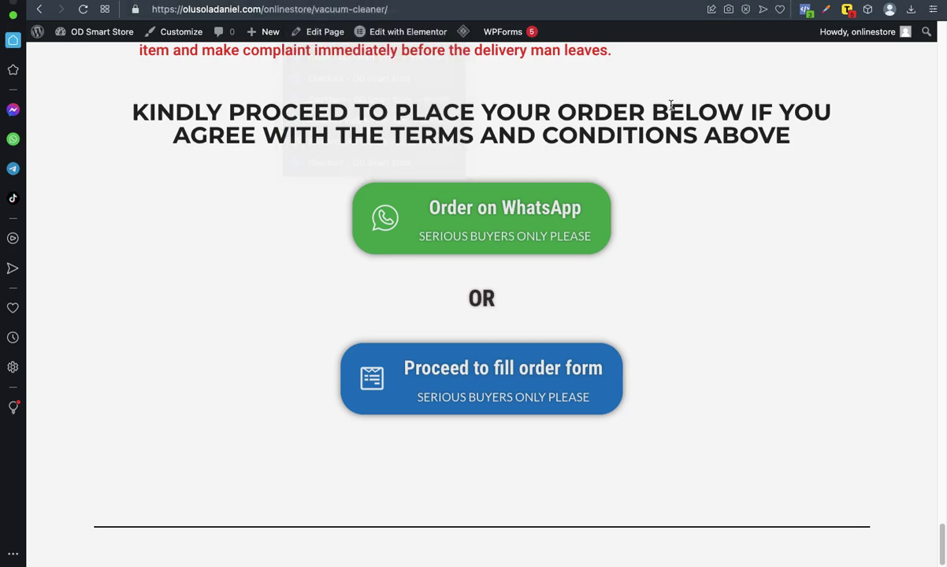
{"action": "scroll", "coordinate": [668, 105], "scroll_direction": "up", "scroll_amount": 20}
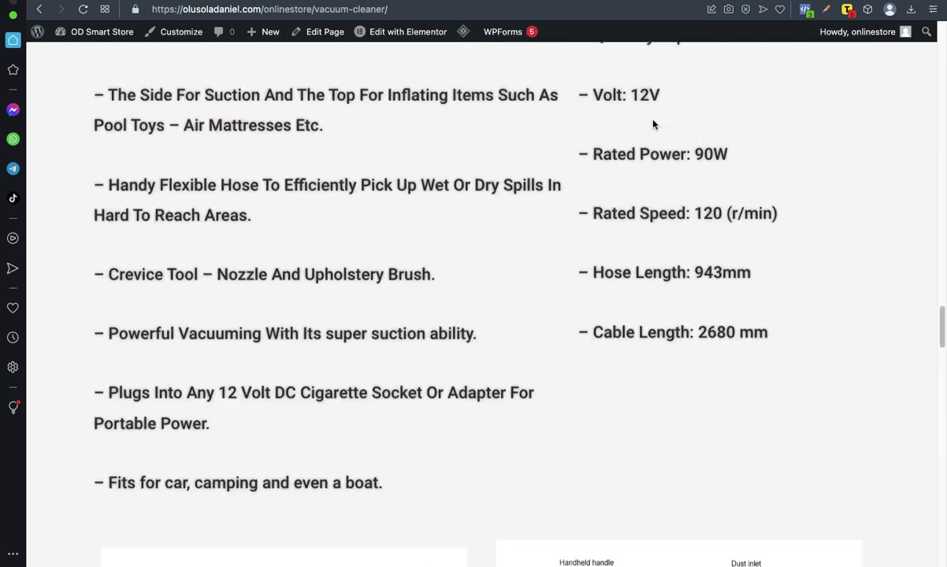
{"action": "scroll", "coordinate": [652, 123], "scroll_direction": "down", "scroll_amount": 20}
{"action": "left_click", "coordinate": [482, 509]}
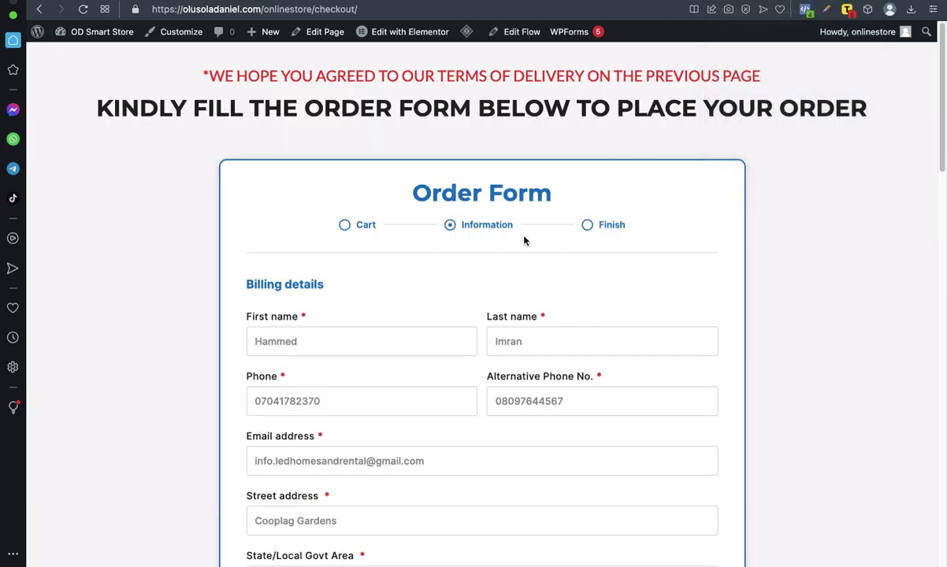
{"action": "scroll", "coordinate": [399, 142], "scroll_direction": "down", "scroll_amount": 2}
{"action": "scroll", "coordinate": [421, 130], "scroll_direction": "up", "scroll_amount": 2}
- Switch to the WordPress admin's Pages list and return to the start of that page
{"action": "key", "text": "super+bracketleft"}
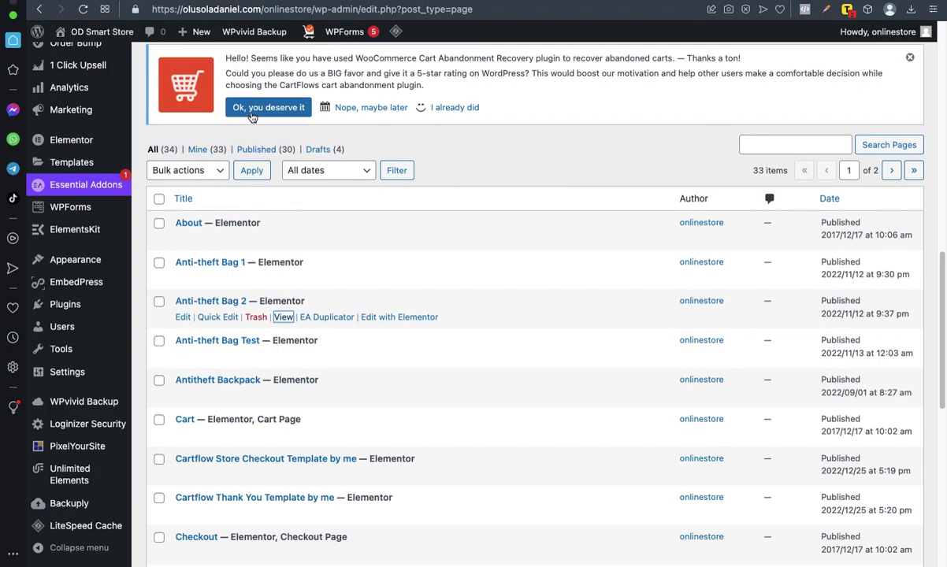
{"action": "scroll", "coordinate": [352, 173], "scroll_direction": "up", "scroll_amount": 10}
{"action": "scroll", "coordinate": [352, 173], "scroll_direction": "down", "scroll_amount": 3}
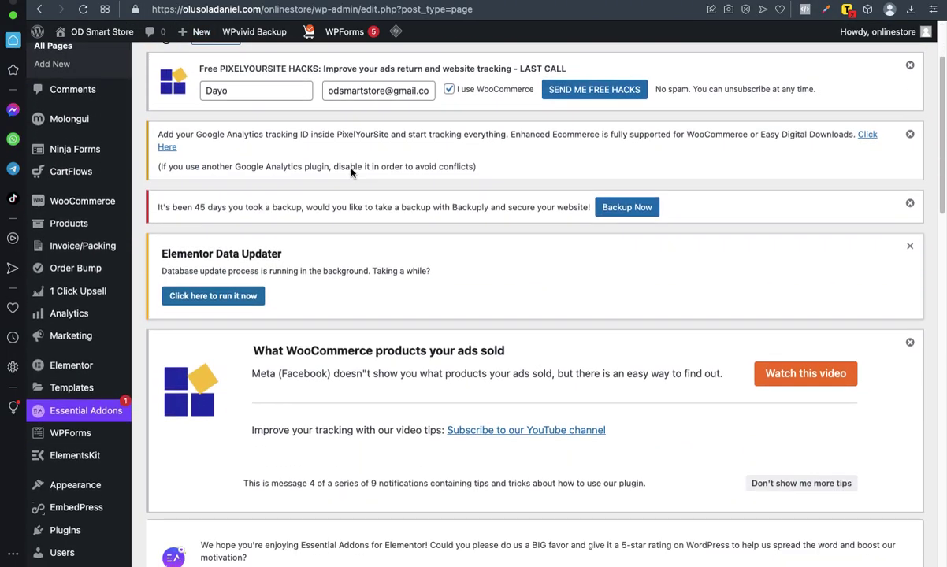
{"action": "scroll", "coordinate": [378, 193], "scroll_direction": "up", "scroll_amount": 4}
{"action": "scroll", "coordinate": [409, 215], "scroll_direction": "down", "scroll_amount": 1}
{"action": "scroll", "coordinate": [472, 157], "scroll_direction": "up", "scroll_amount": 1}
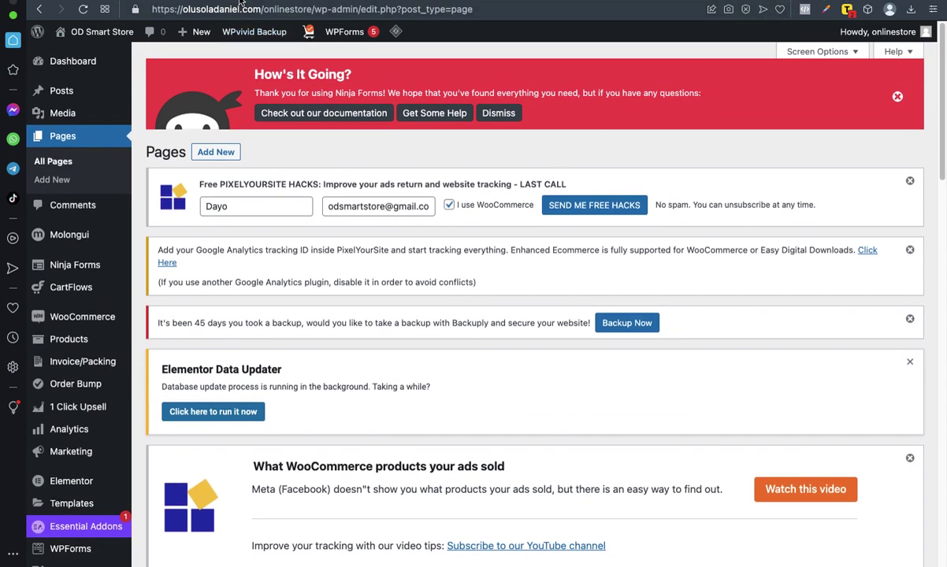
{"action": "key", "text": "super+bracketleft"}
{"action": "scroll", "coordinate": [352, 220], "scroll_direction": "up", "scroll_amount": 10}
{"action": "scroll", "coordinate": [642, 163], "scroll_direction": "up", "scroll_amount": 12}
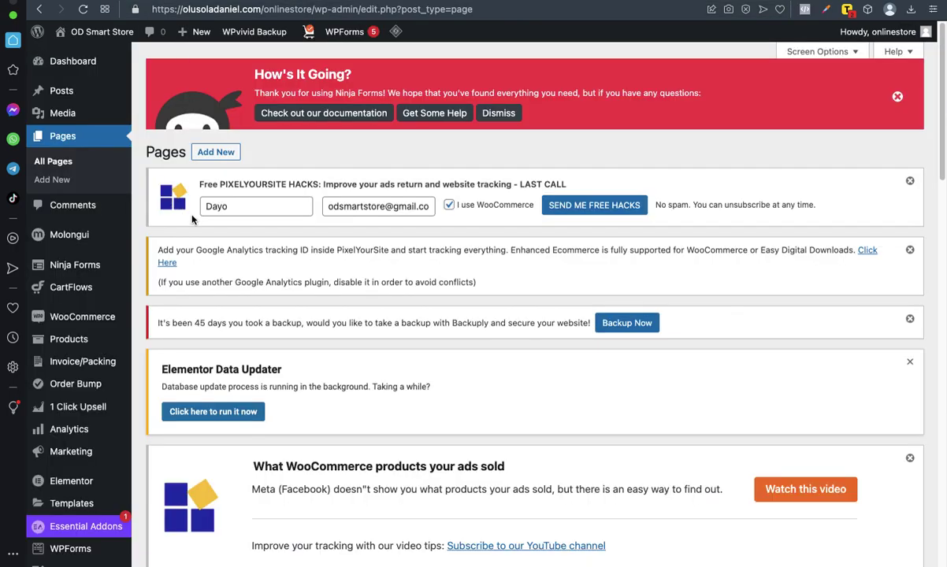
{"action": "key", "text": "super+bracketright"}
- Open the Add new product page in the WordPress admin and go back to the Pages list
{"action": "mouse_move", "coordinate": [112, 230]}
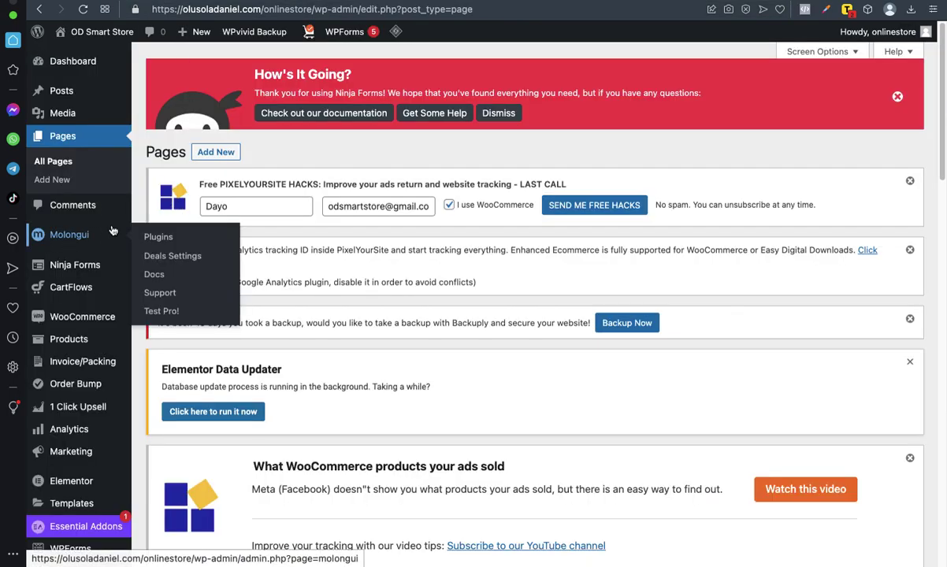
{"action": "scroll", "coordinate": [113, 230], "scroll_direction": "down", "scroll_amount": 3}
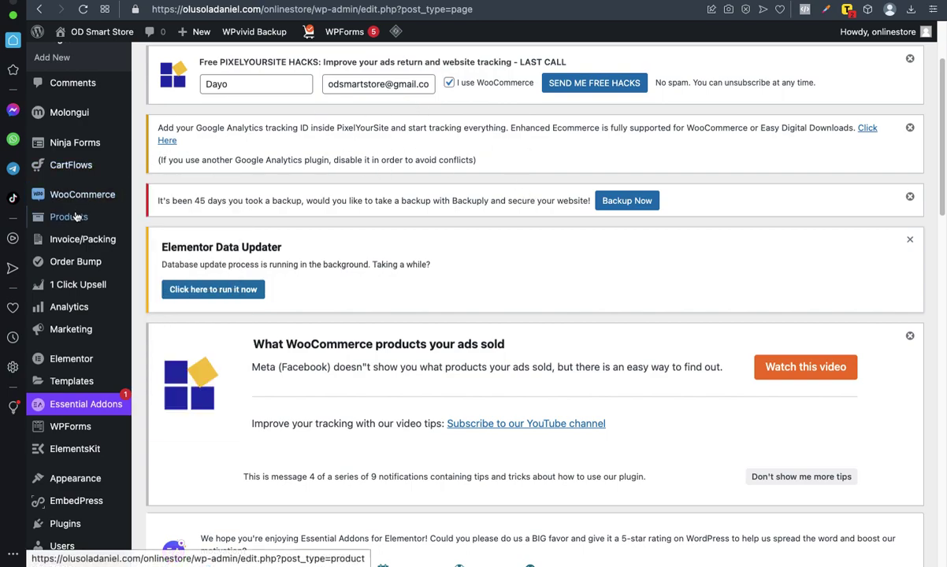
{"action": "mouse_move", "coordinate": [71, 222]}
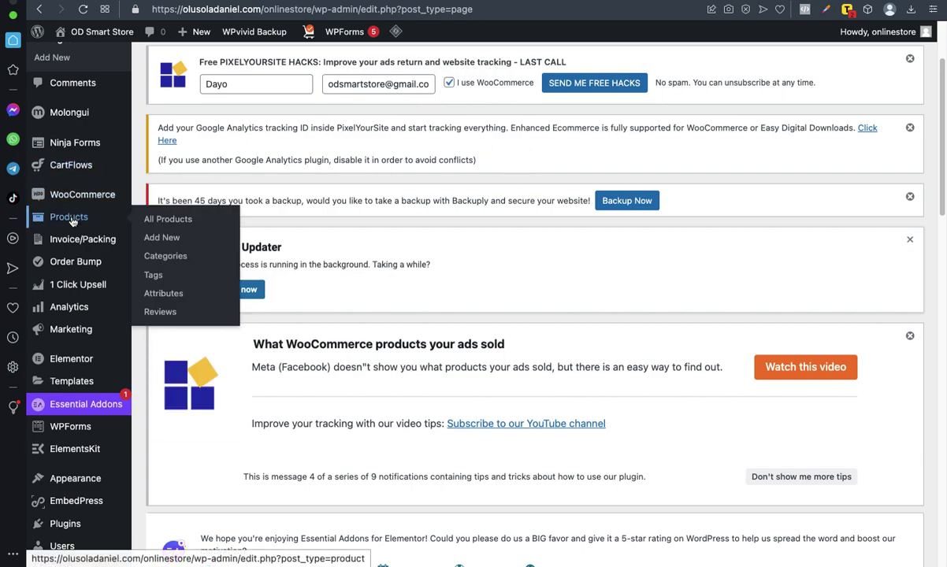
{"action": "left_click", "coordinate": [161, 238]}
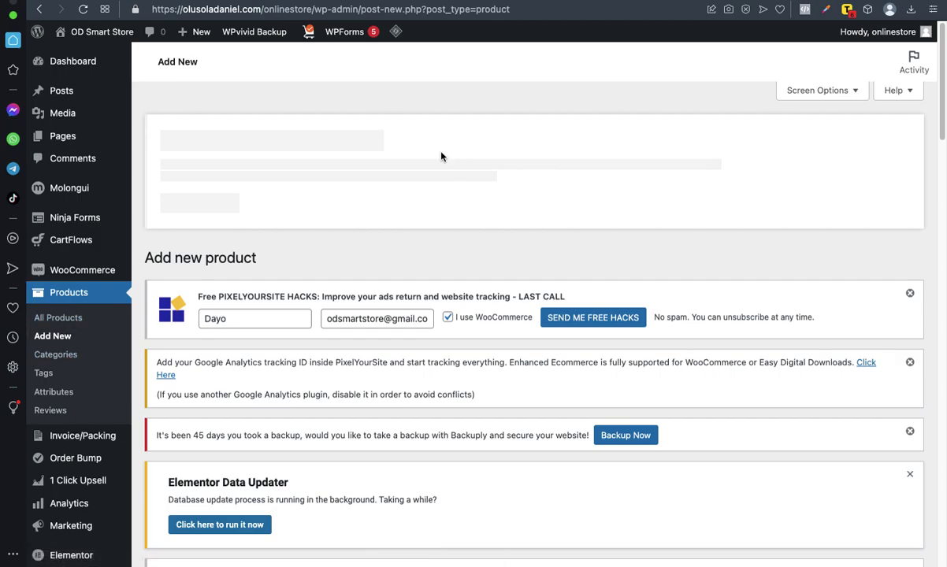
{"action": "left_click", "coordinate": [37, 9]}
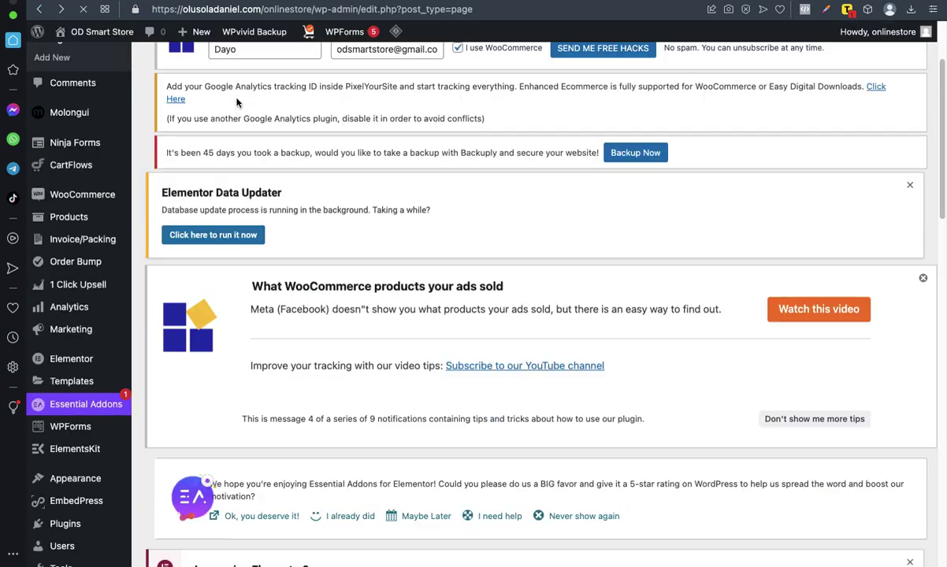
- Open the WooCommerce Products list from the WordPress admin in a new tab and switch to it
{"action": "scroll", "coordinate": [245, 133], "scroll_direction": "down", "scroll_amount": 5}
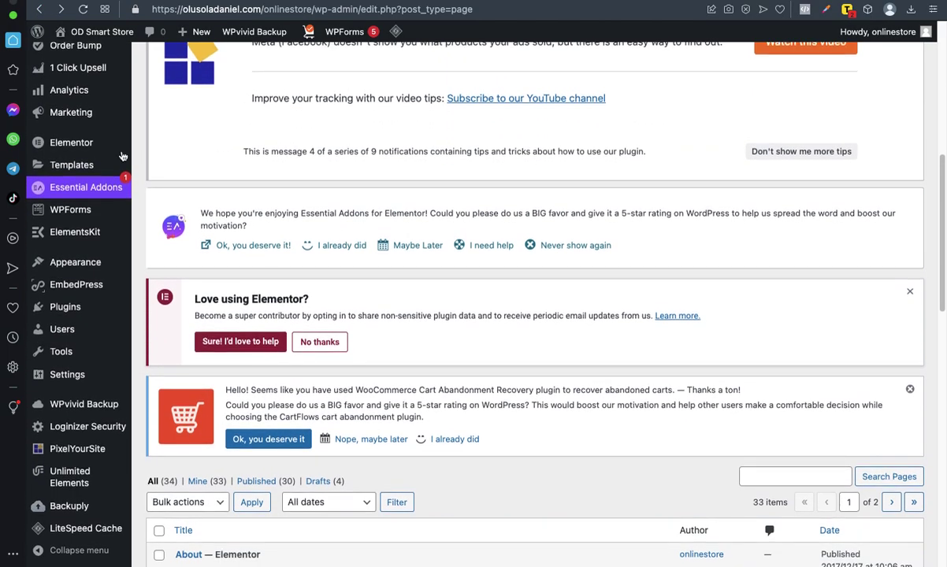
{"action": "scroll", "coordinate": [79, 378], "scroll_direction": "up", "scroll_amount": 5}
{"action": "scroll", "coordinate": [99, 206], "scroll_direction": "up", "scroll_amount": 3}
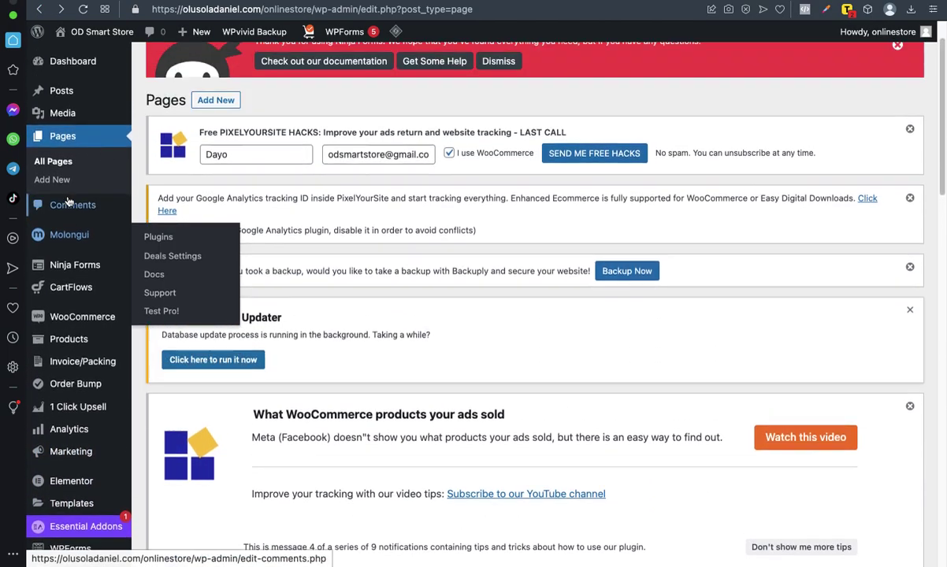
{"action": "scroll", "coordinate": [76, 221], "scroll_direction": "down", "scroll_amount": 2}
{"action": "scroll", "coordinate": [76, 224], "scroll_direction": "down", "scroll_amount": 3}
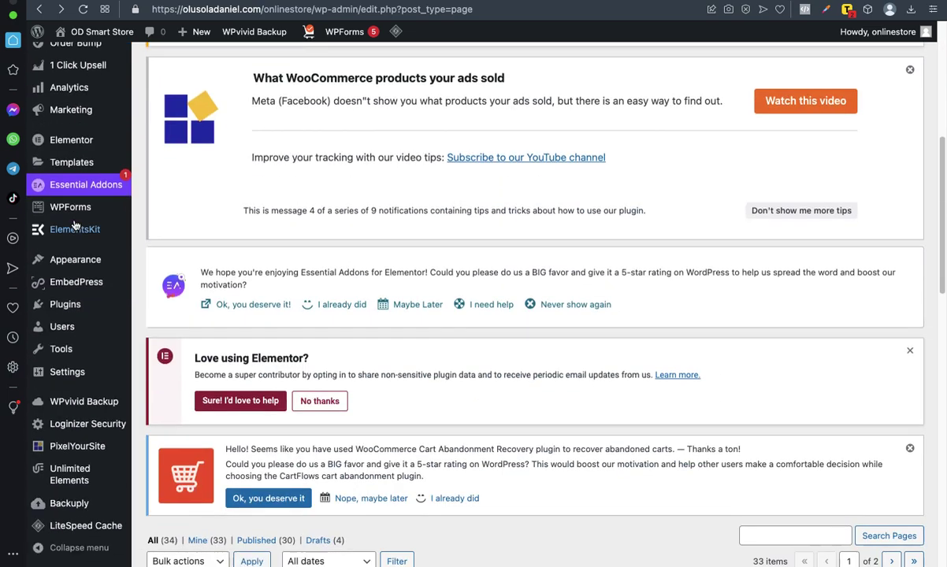
{"action": "scroll", "coordinate": [82, 212], "scroll_direction": "up", "scroll_amount": 5}
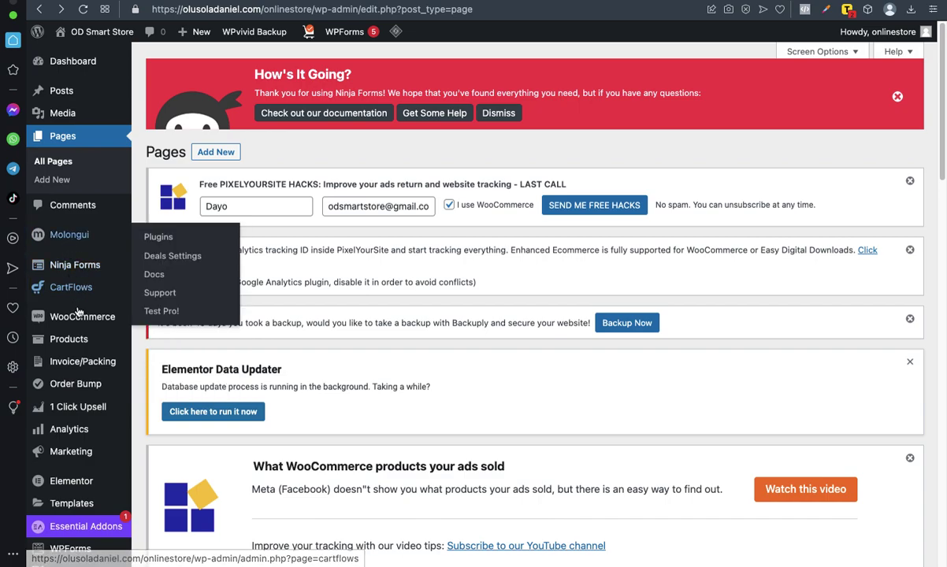
{"action": "mouse_move", "coordinate": [77, 323]}
{"action": "mouse_move", "coordinate": [78, 343]}
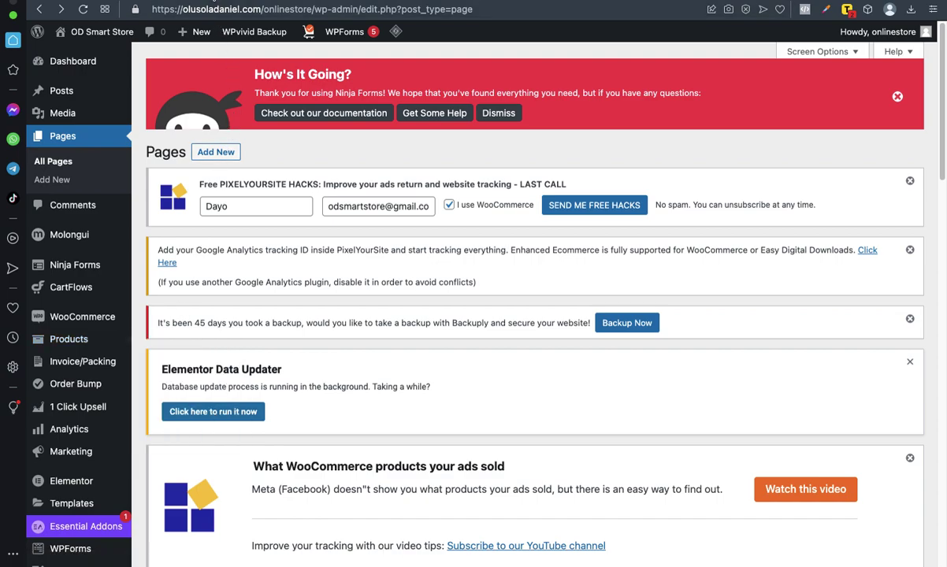
{"action": "left_click", "coordinate": [215, 16]}
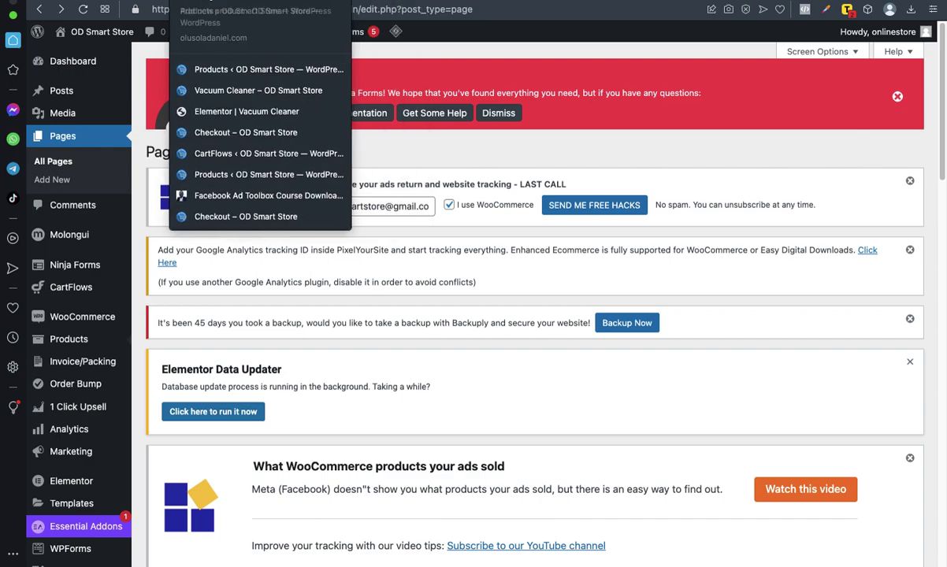
{"action": "left_click", "coordinate": [215, 16]}
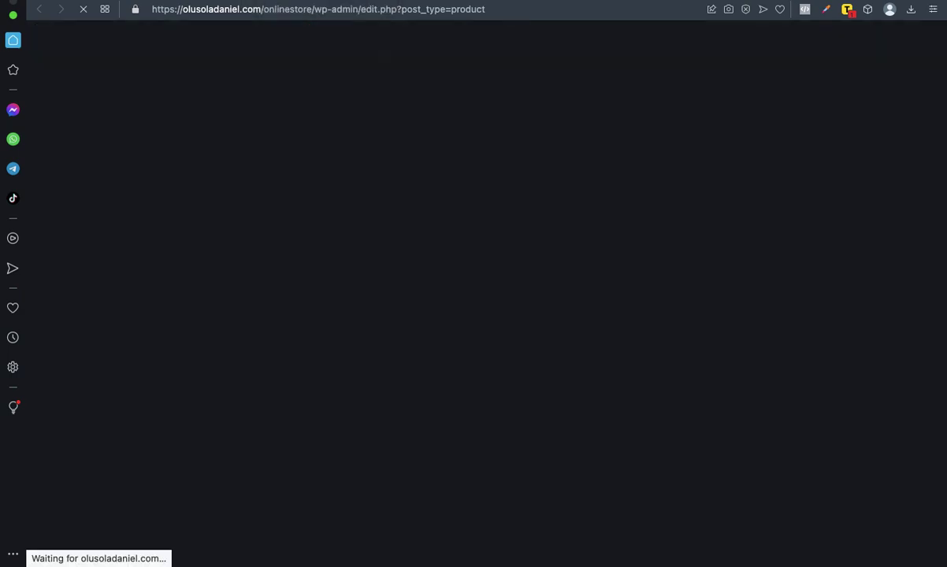
- Find the 4 in 1 Portable Dual-use Mini Vacuum Cleaner in the Products list and open it for editing
{"action": "scroll", "coordinate": [449, 334], "scroll_direction": "down", "scroll_amount": 5}
{"action": "scroll", "coordinate": [449, 335], "scroll_direction": "down", "scroll_amount": 3}
{"action": "scroll", "coordinate": [448, 335], "scroll_direction": "up", "scroll_amount": 9}
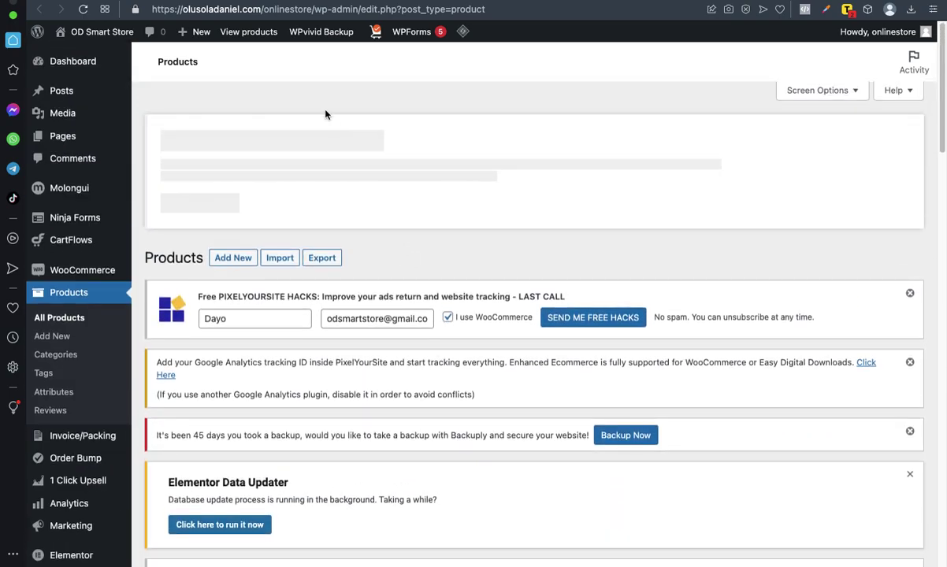
{"action": "scroll", "coordinate": [508, 219], "scroll_direction": "down", "scroll_amount": 10}
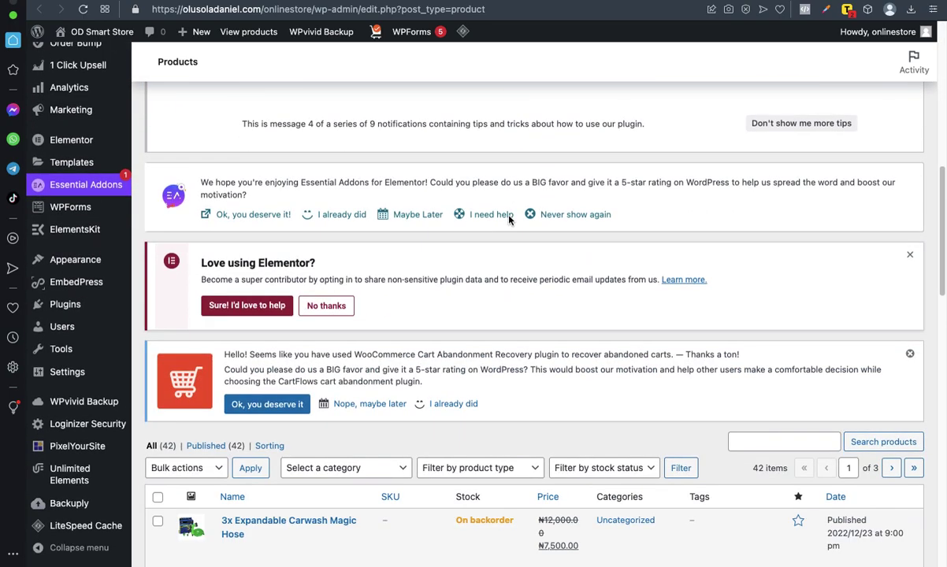
{"action": "scroll", "coordinate": [479, 235], "scroll_direction": "down", "scroll_amount": 2}
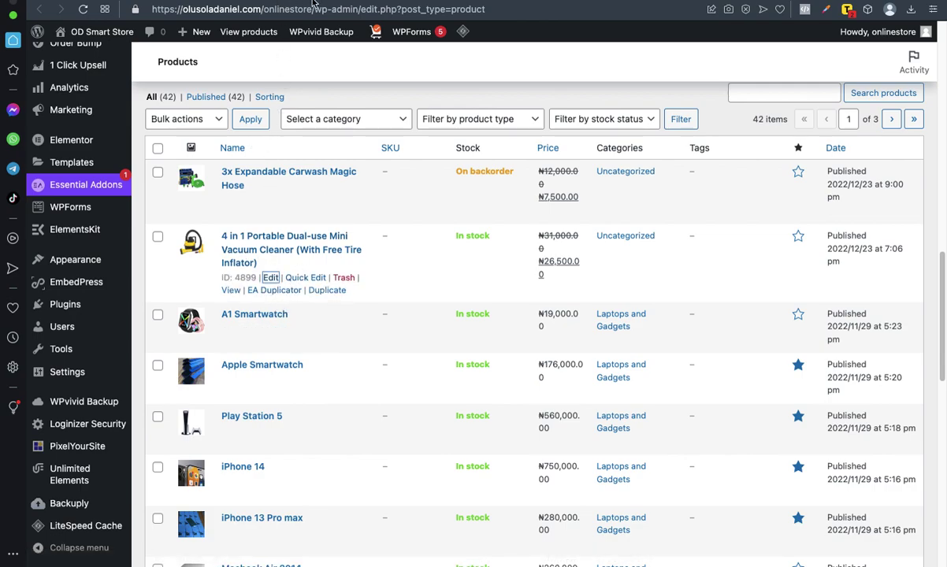
{"action": "left_click", "coordinate": [272, 277]}
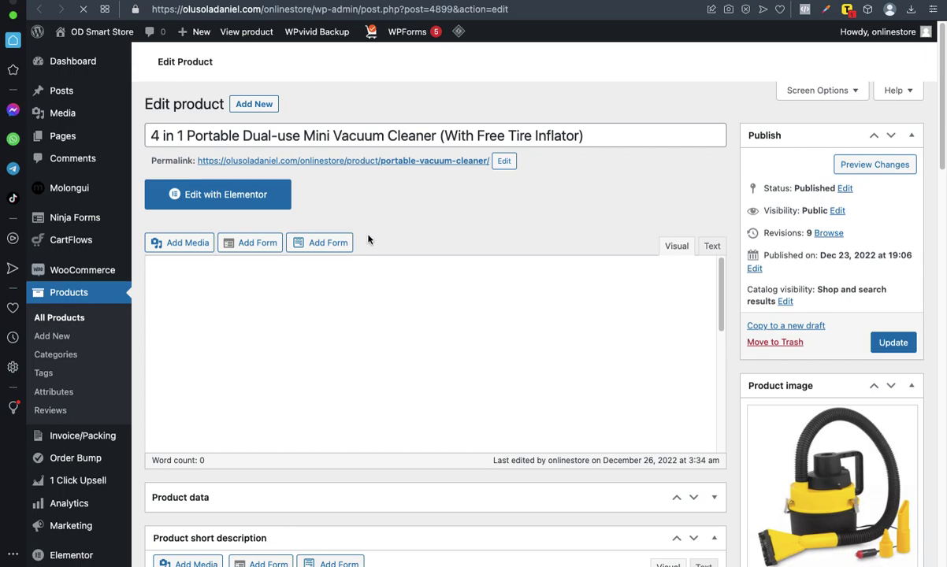
- Go back to the Pages list, open the Add new product form from there, and place the cursor in its product name field
{"action": "left_click", "coordinate": [254, 104]}
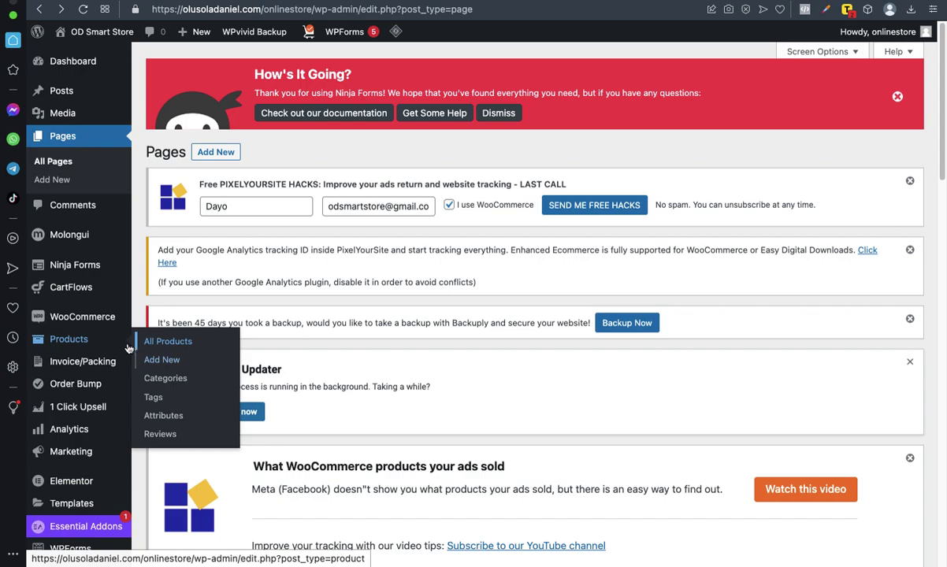
{"action": "left_click", "coordinate": [159, 361]}
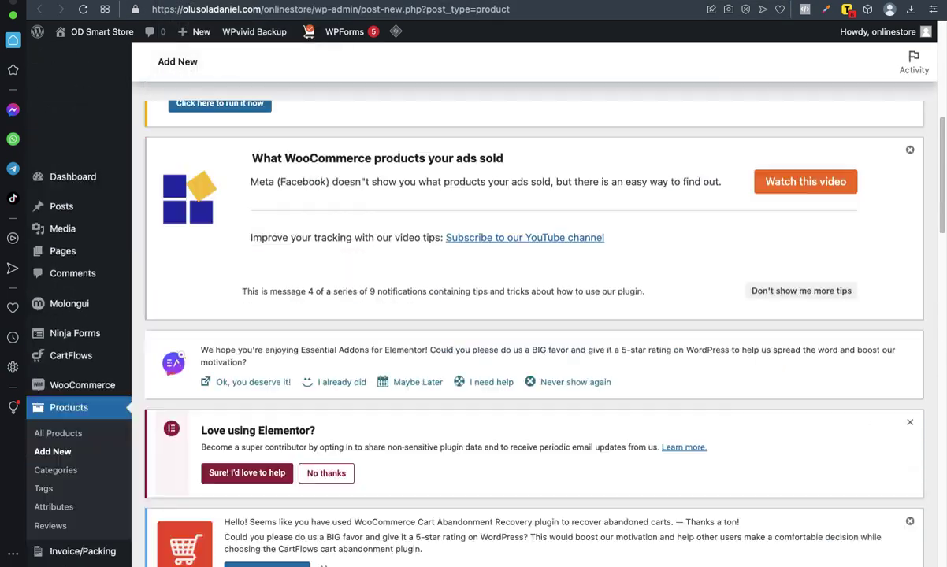
{"action": "scroll", "coordinate": [434, 225], "scroll_direction": "down", "scroll_amount": 10}
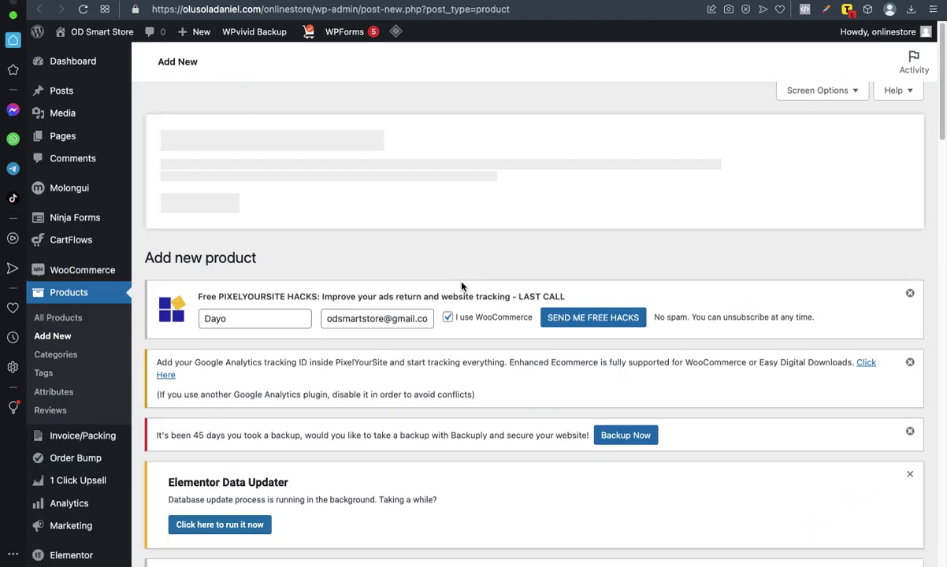
{"action": "scroll", "coordinate": [461, 287], "scroll_direction": "down", "scroll_amount": 10}
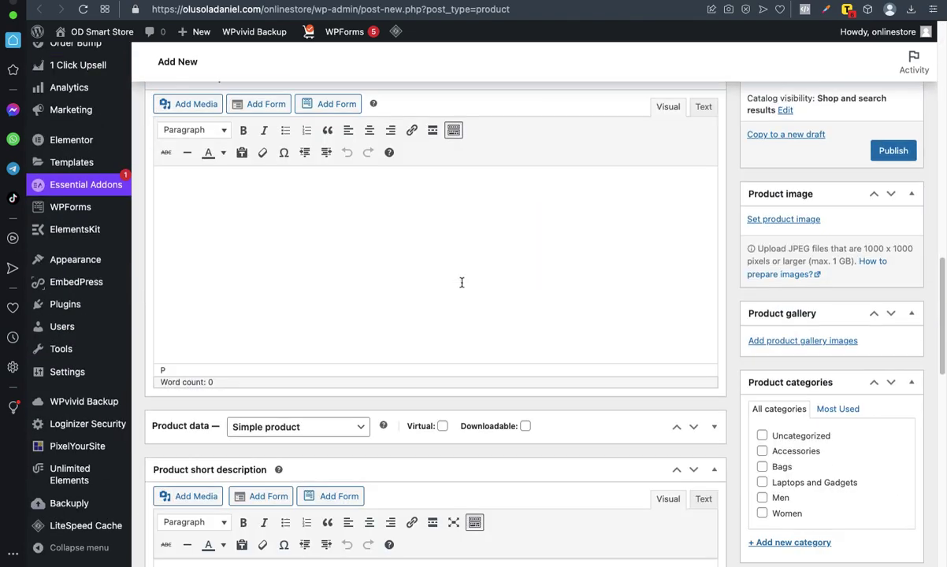
{"action": "scroll", "coordinate": [461, 287], "scroll_direction": "up", "scroll_amount": 3}
{"action": "scroll", "coordinate": [461, 286], "scroll_direction": "up", "scroll_amount": 2}
{"action": "left_click", "coordinate": [425, 135]}
{"action": "scroll", "coordinate": [509, 176], "scroll_direction": "down", "scroll_amount": 1}
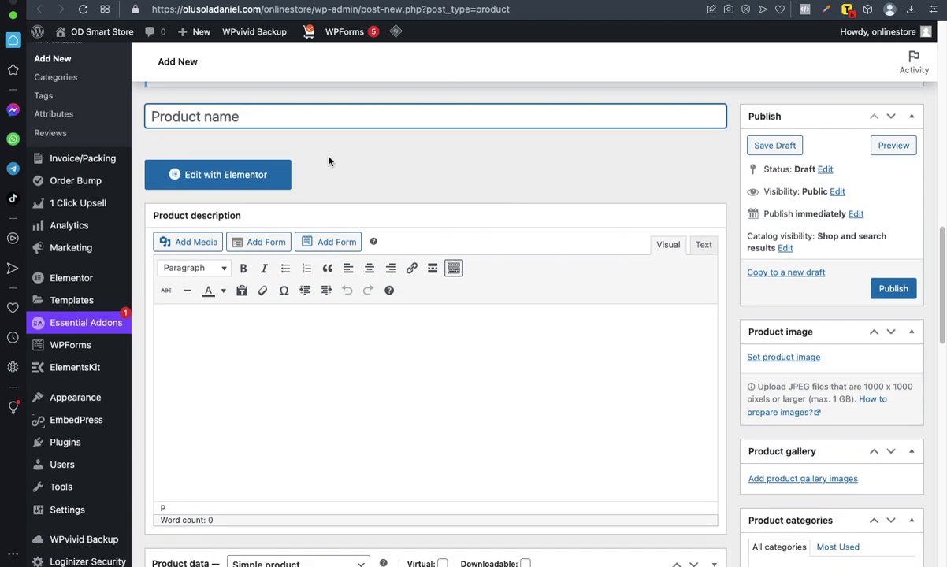
- Review the product name, description, product data and short description sections of the blank product form
{"action": "scroll", "coordinate": [334, 197], "scroll_direction": "up", "scroll_amount": 4}
{"action": "scroll", "coordinate": [353, 199], "scroll_direction": "down", "scroll_amount": 1}
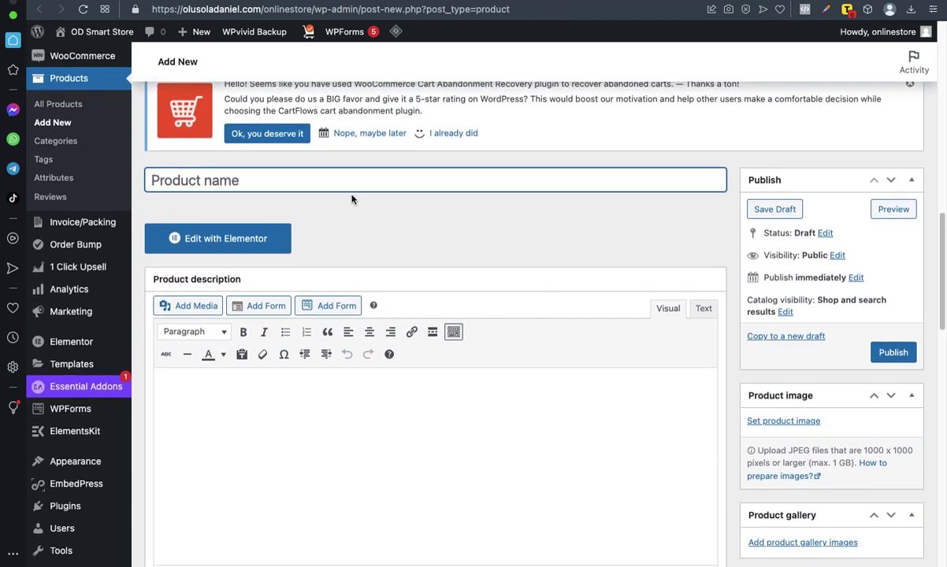
{"action": "scroll", "coordinate": [352, 191], "scroll_direction": "down", "scroll_amount": 6}
{"action": "scroll", "coordinate": [308, 284], "scroll_direction": "up", "scroll_amount": 1}
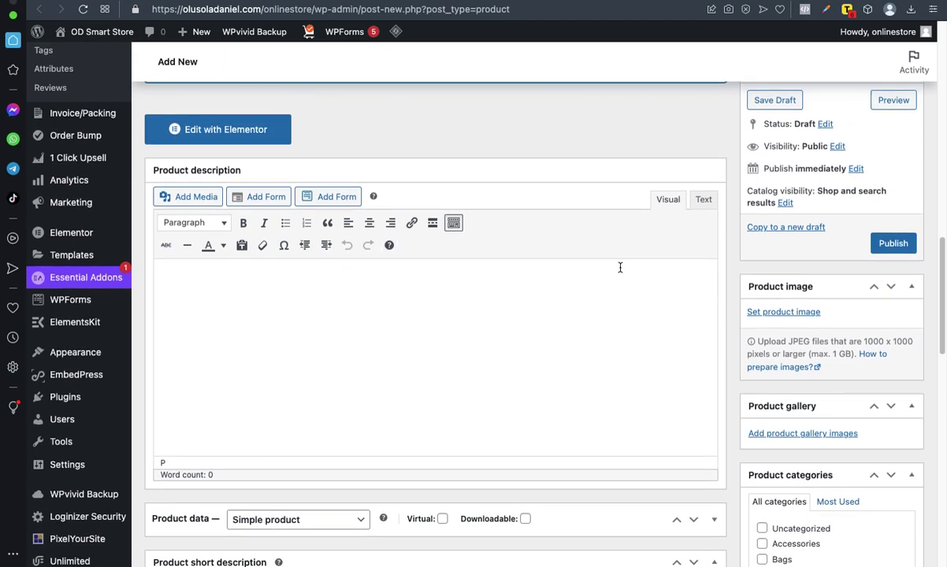
{"action": "scroll", "coordinate": [252, 294], "scroll_direction": "down", "scroll_amount": 1}
{"action": "scroll", "coordinate": [281, 283], "scroll_direction": "down", "scroll_amount": 15}
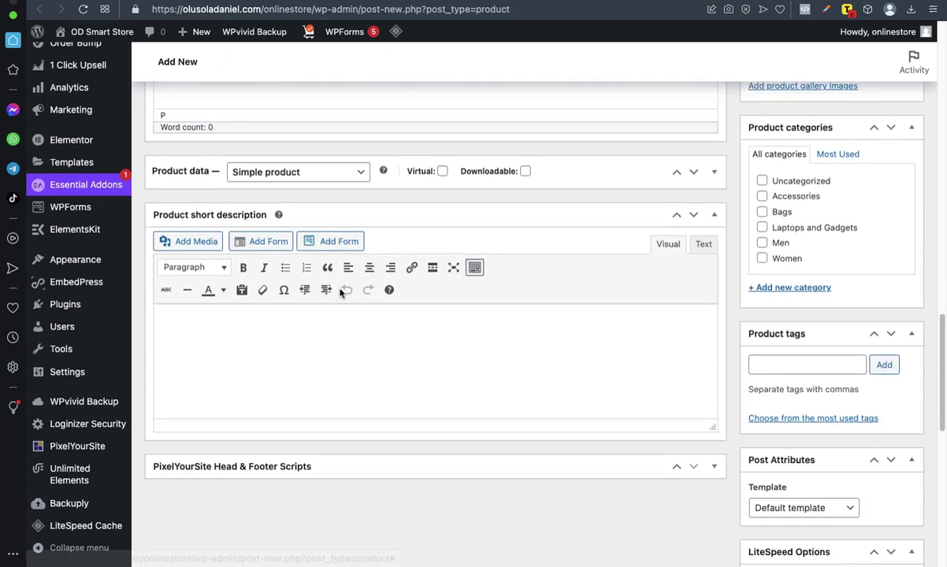
{"action": "scroll", "coordinate": [292, 271], "scroll_direction": "up", "scroll_amount": 1}
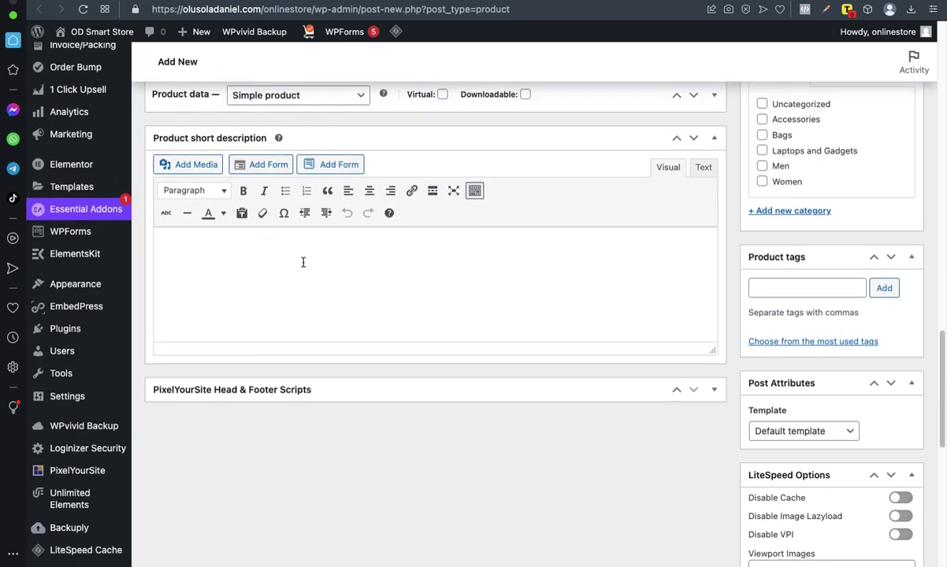
{"action": "scroll", "coordinate": [473, 292], "scroll_direction": "up", "scroll_amount": 15}
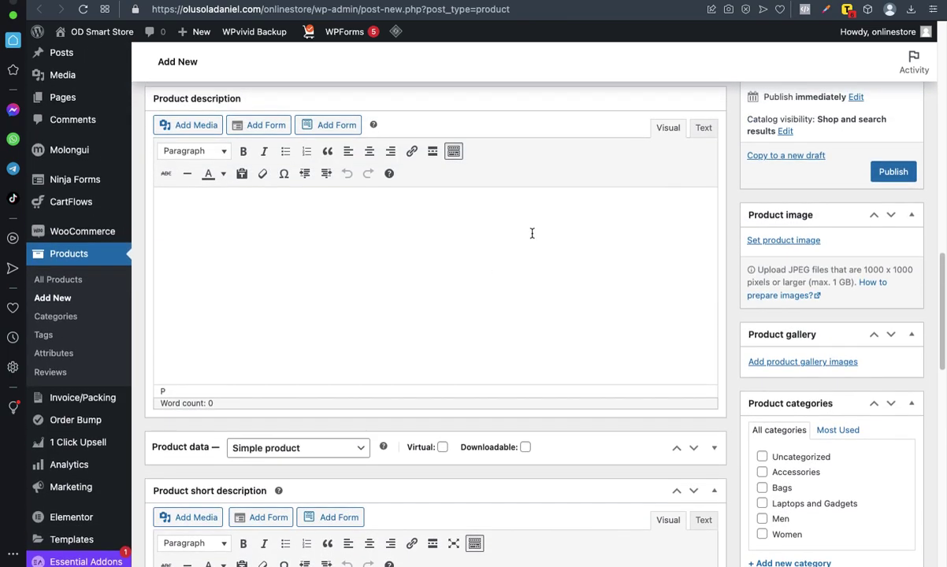
- Examine the product image, product gallery and product categories options, and return to the product name field
{"action": "scroll", "coordinate": [532, 236], "scroll_direction": "up", "scroll_amount": 2}
{"action": "scroll", "coordinate": [531, 236], "scroll_direction": "down", "scroll_amount": 3}
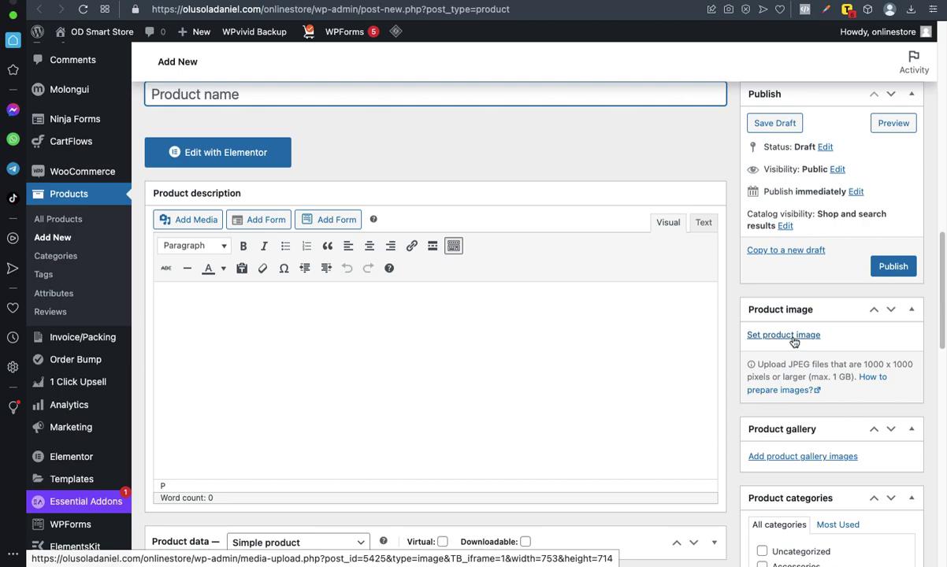
{"action": "scroll", "coordinate": [599, 339], "scroll_direction": "down", "scroll_amount": 4}
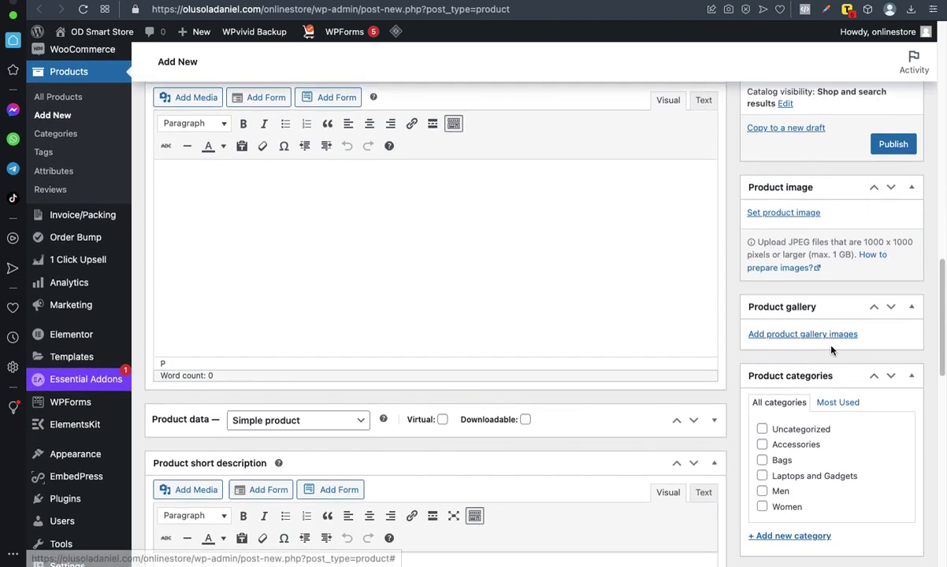
{"action": "scroll", "coordinate": [791, 329], "scroll_direction": "down", "scroll_amount": 1}
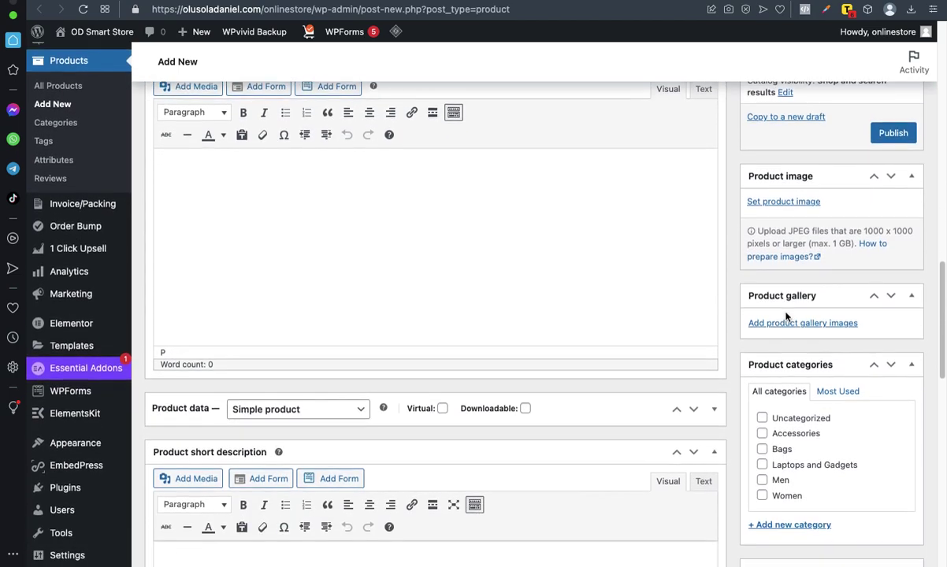
{"action": "scroll", "coordinate": [787, 315], "scroll_direction": "down", "scroll_amount": 1}
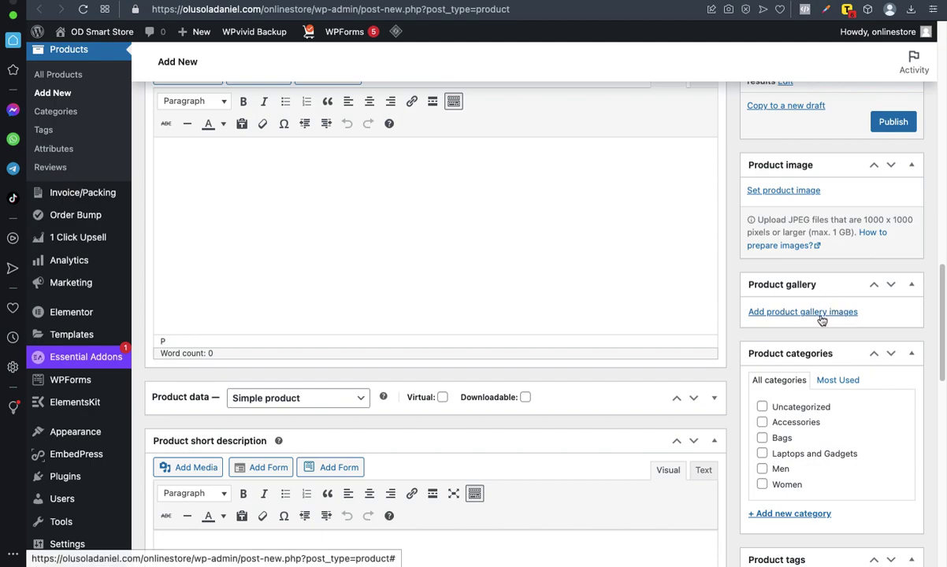
{"action": "scroll", "coordinate": [649, 300], "scroll_direction": "up", "scroll_amount": 5}
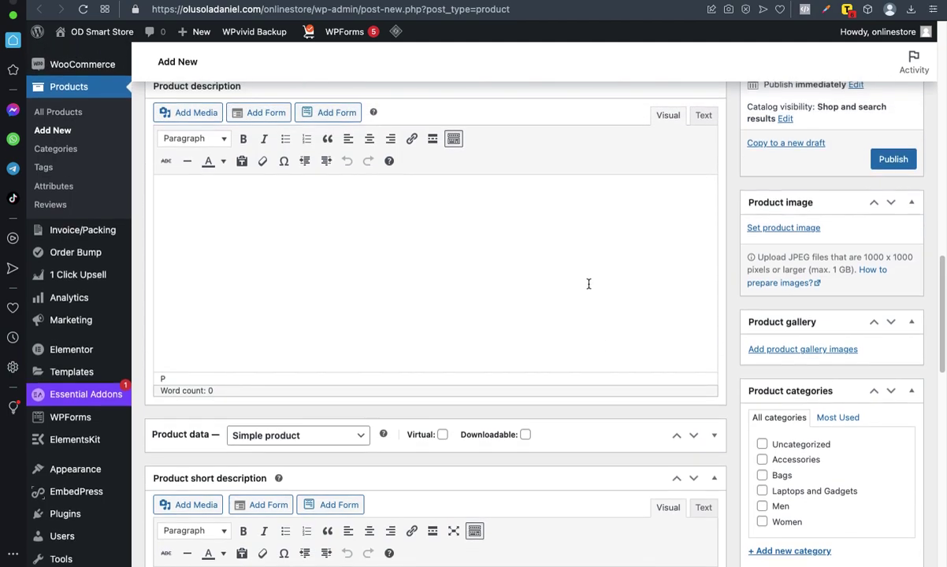
{"action": "scroll", "coordinate": [586, 287], "scroll_direction": "down", "scroll_amount": 3}
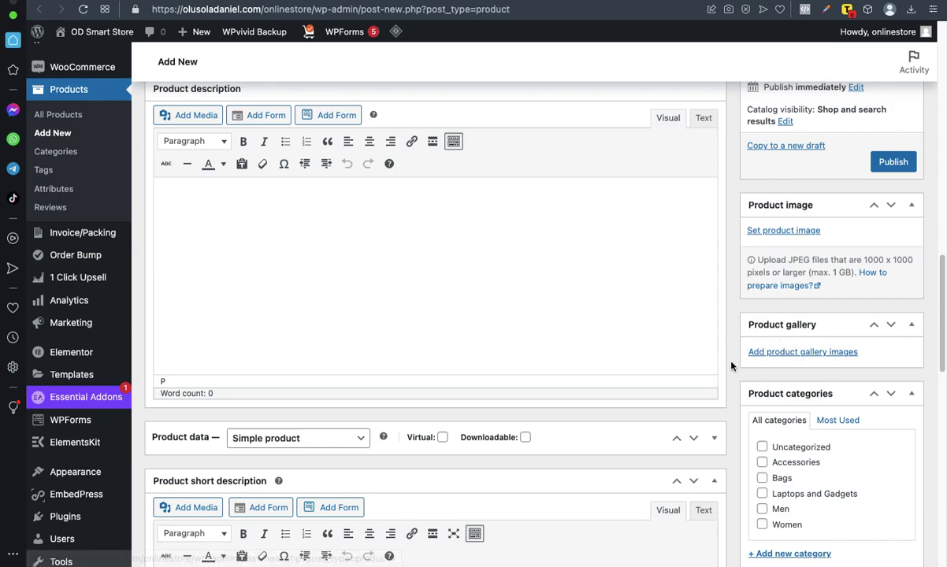
{"action": "scroll", "coordinate": [550, 276], "scroll_direction": "up", "scroll_amount": 4}
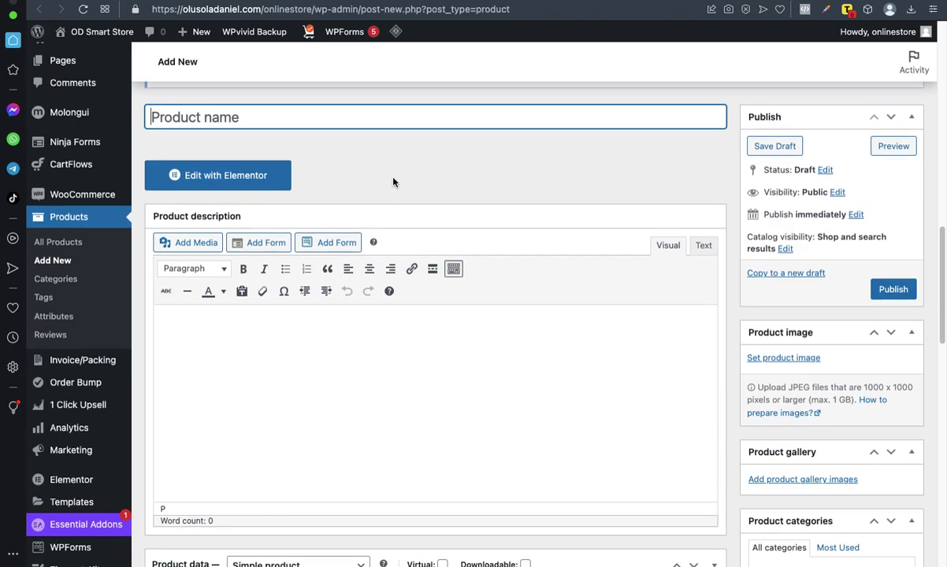
{"action": "scroll", "coordinate": [393, 182], "scroll_direction": "down", "scroll_amount": 2}
{"action": "scroll", "coordinate": [382, 219], "scroll_direction": "up", "scroll_amount": 3}
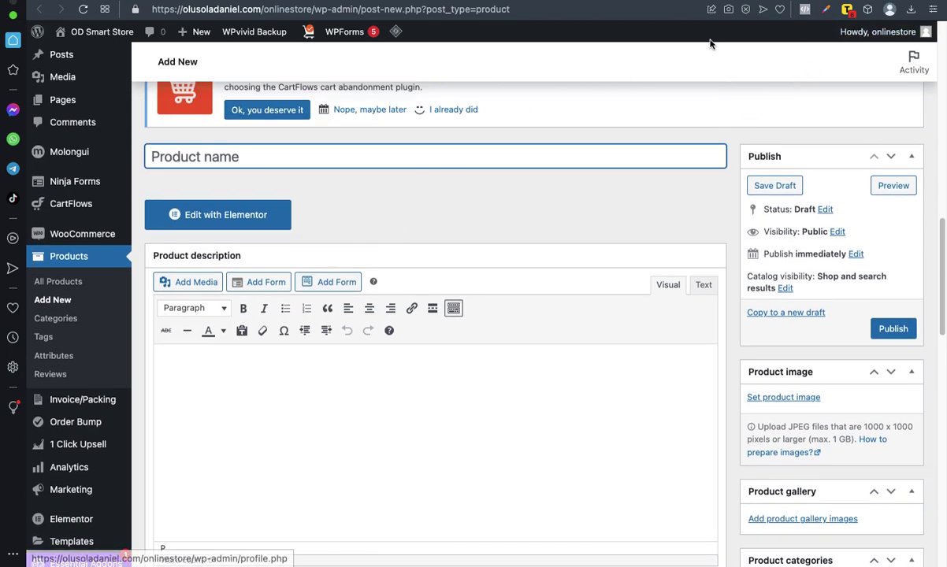
- Switch to the Vacuum Cleaner landing page and go down to its WhatsApp and order form buttons
{"action": "type", "text": "vacuum"}
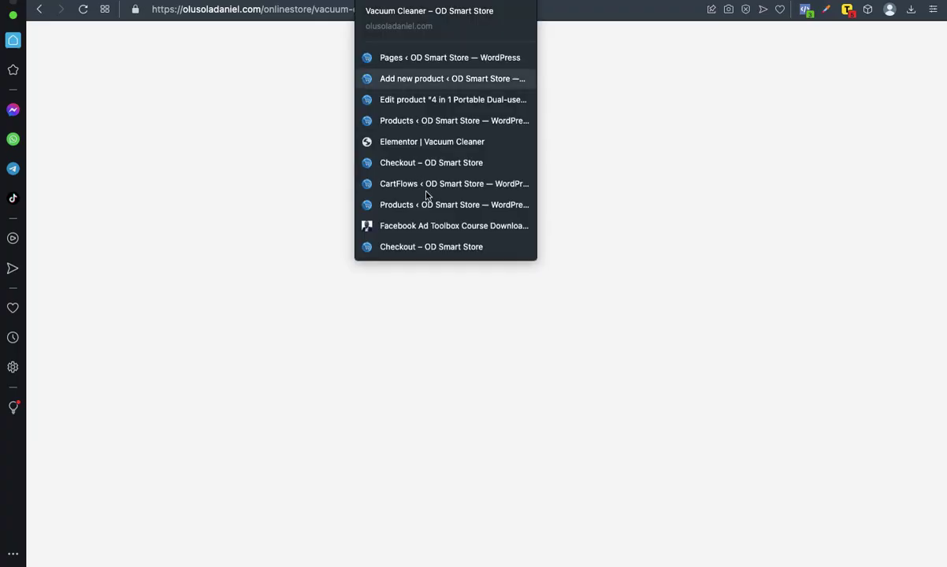
{"action": "key", "text": "Return"}
{"action": "scroll", "coordinate": [530, 298], "scroll_direction": "down", "scroll_amount": 10}
{"action": "scroll", "coordinate": [632, 267], "scroll_direction": "down", "scroll_amount": 15}
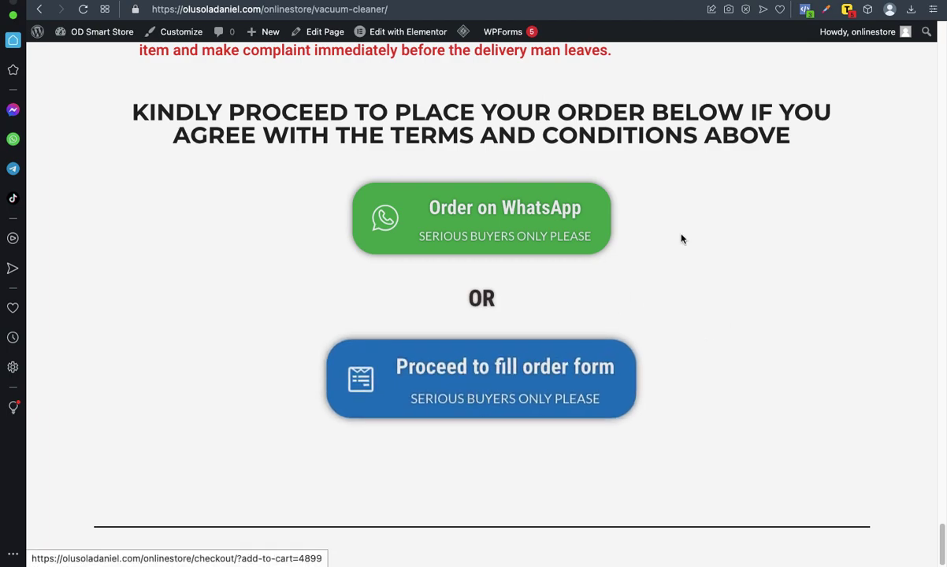
- View the checkout page's order form, order summary and carwash hose offer, and return to the start of the form
{"action": "scroll", "coordinate": [575, 273], "scroll_direction": "down", "scroll_amount": 5}
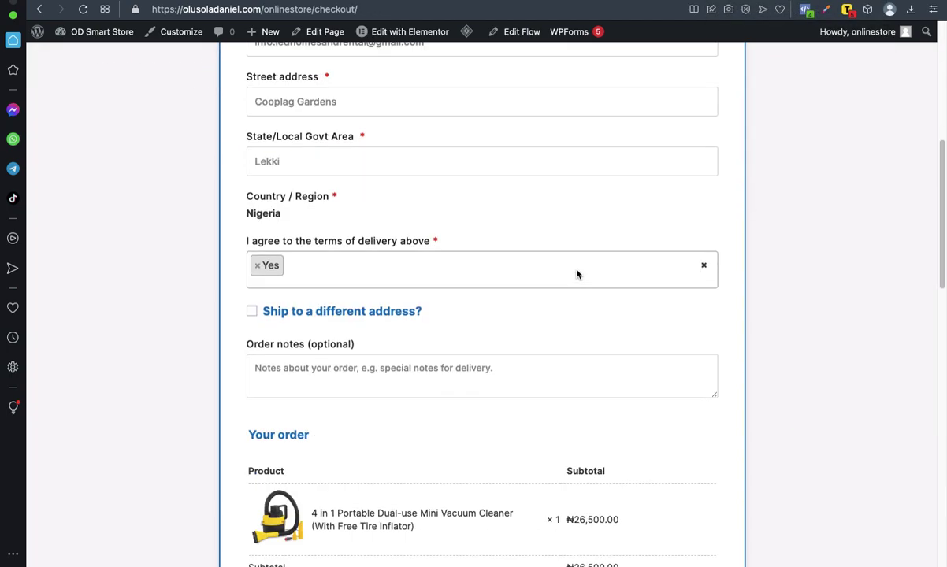
{"action": "scroll", "coordinate": [576, 273], "scroll_direction": "down", "scroll_amount": 15}
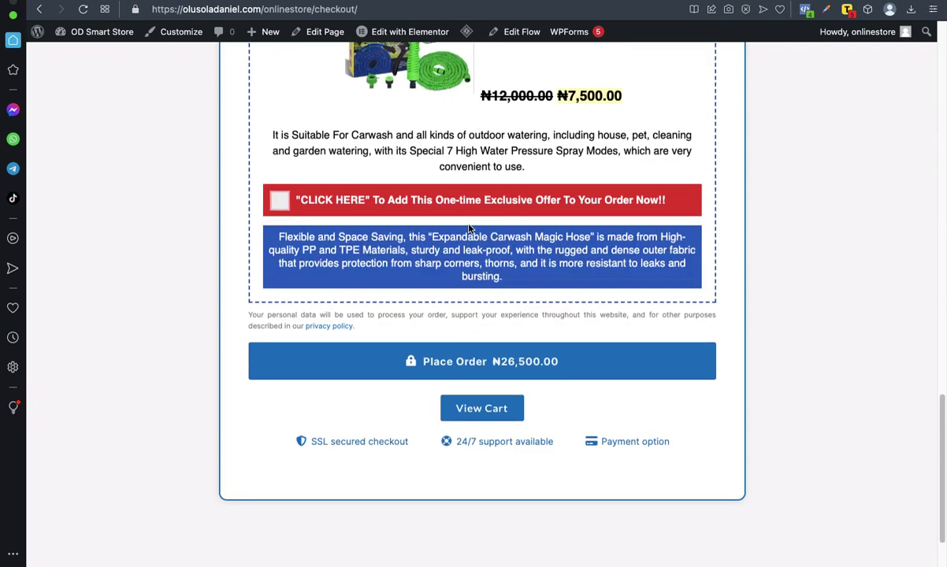
{"action": "scroll", "coordinate": [468, 228], "scroll_direction": "up", "scroll_amount": 20}
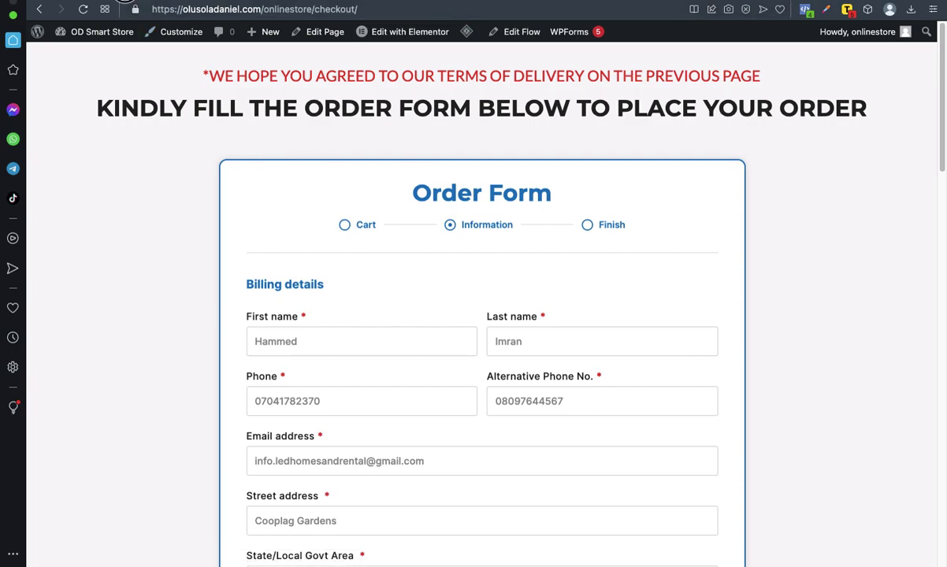
- Switch to the WordPress Pages list, skim it, and return to the Add new product form
{"action": "key", "text": "ctrl+Tab"}
{"action": "scroll", "coordinate": [507, 277], "scroll_direction": "down", "scroll_amount": 3}
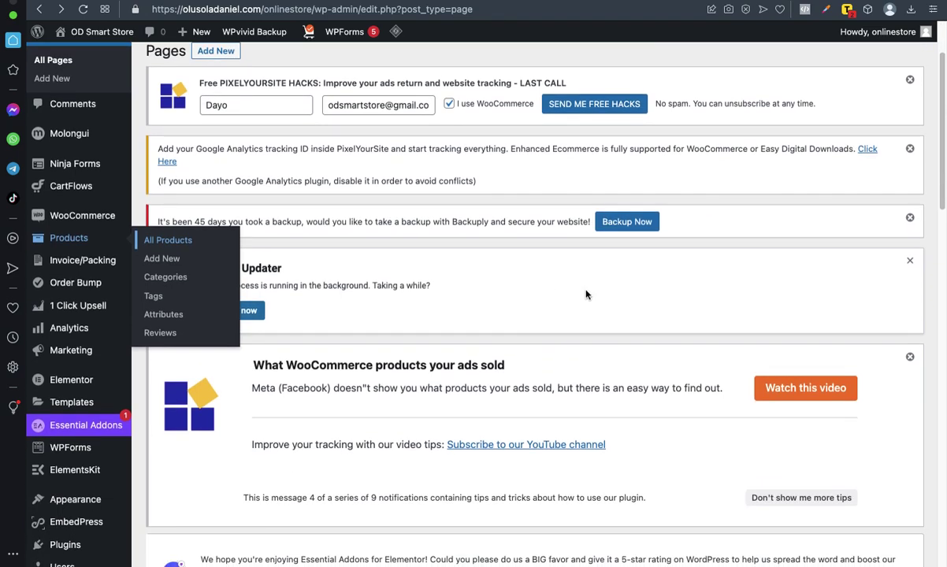
{"action": "scroll", "coordinate": [551, 280], "scroll_direction": "up", "scroll_amount": 1}
{"action": "scroll", "coordinate": [512, 291], "scroll_direction": "down", "scroll_amount": 5}
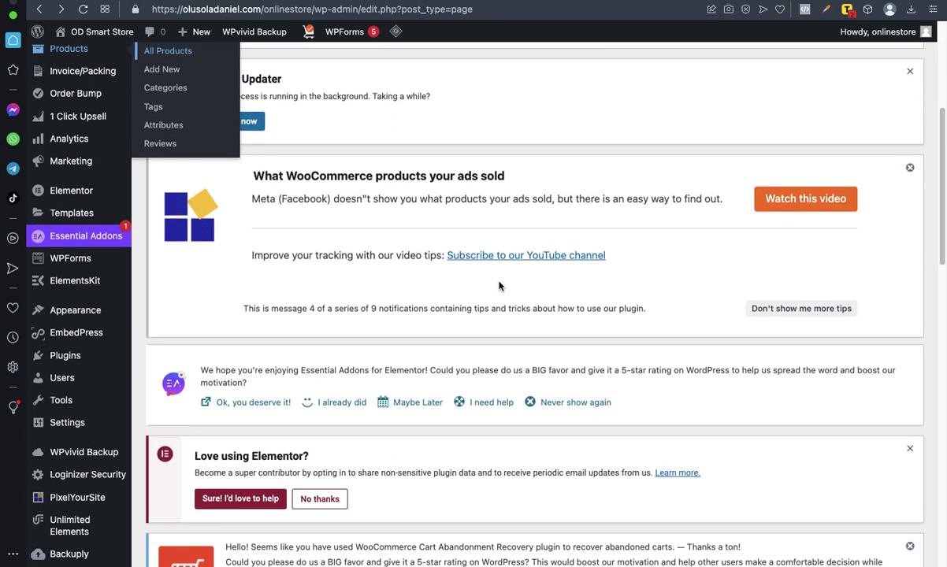
{"action": "scroll", "coordinate": [499, 286], "scroll_direction": "up", "scroll_amount": 7}
{"action": "key", "text": "ctrl+Tab"}
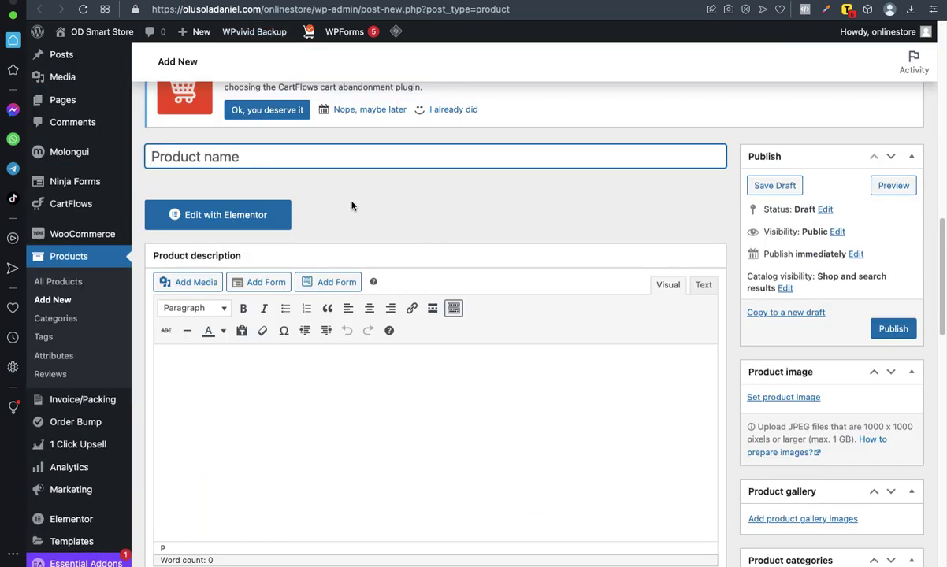
- Go over the blank product's description, short description, image, gallery and category sections again
{"action": "scroll", "coordinate": [464, 279], "scroll_direction": "down", "scroll_amount": 3}
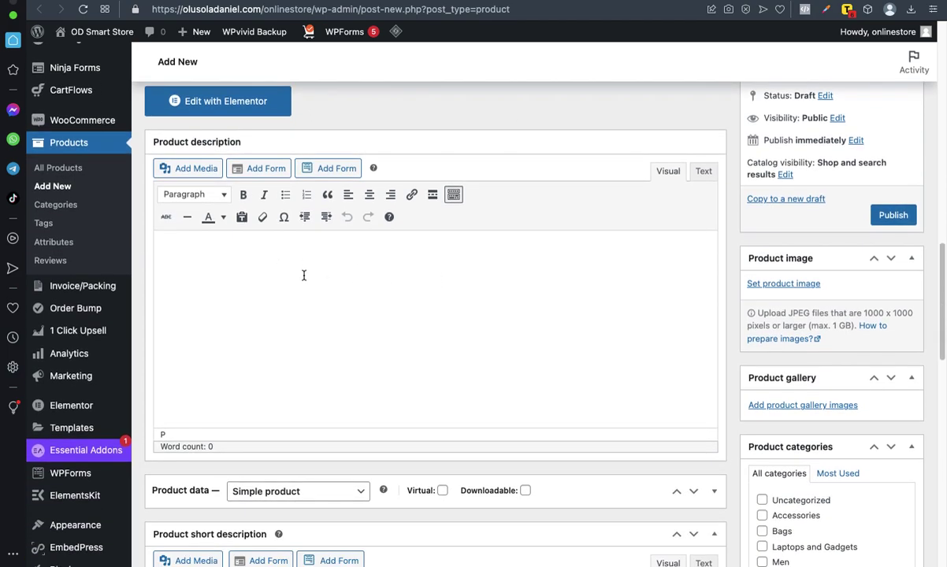
{"action": "scroll", "coordinate": [352, 287], "scroll_direction": "down", "scroll_amount": 10}
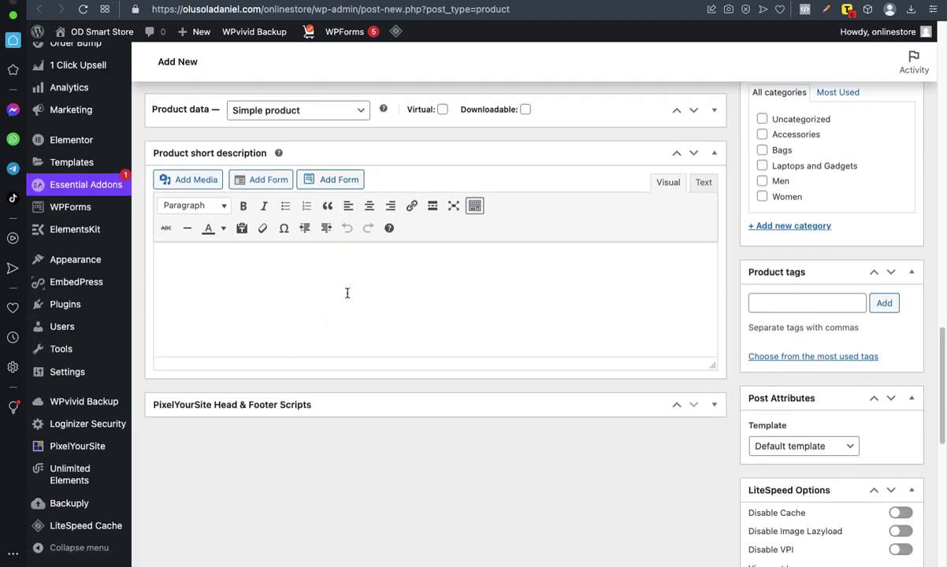
{"action": "scroll", "coordinate": [347, 292], "scroll_direction": "up", "scroll_amount": 7}
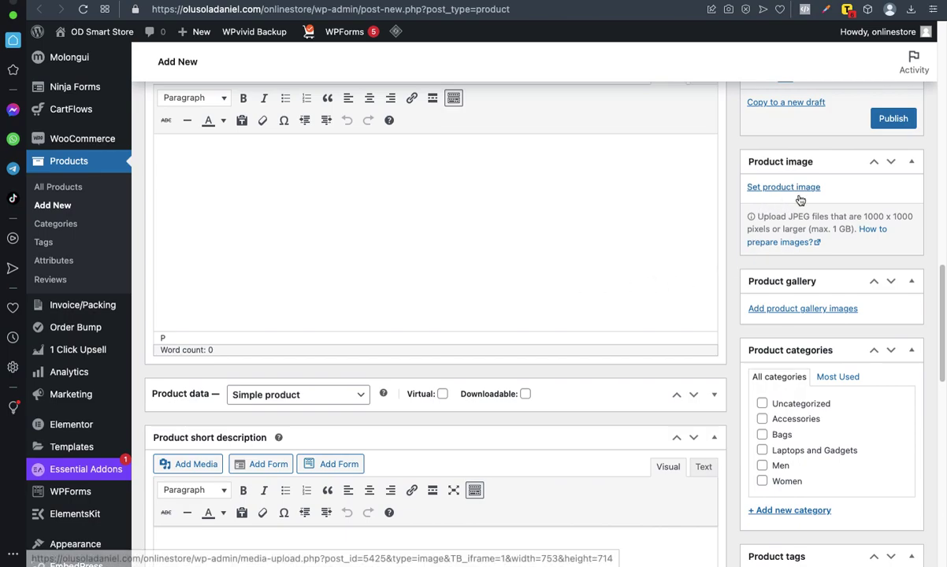
{"action": "scroll", "coordinate": [787, 260], "scroll_direction": "down", "scroll_amount": 1}
{"action": "scroll", "coordinate": [790, 266], "scroll_direction": "up", "scroll_amount": 2}
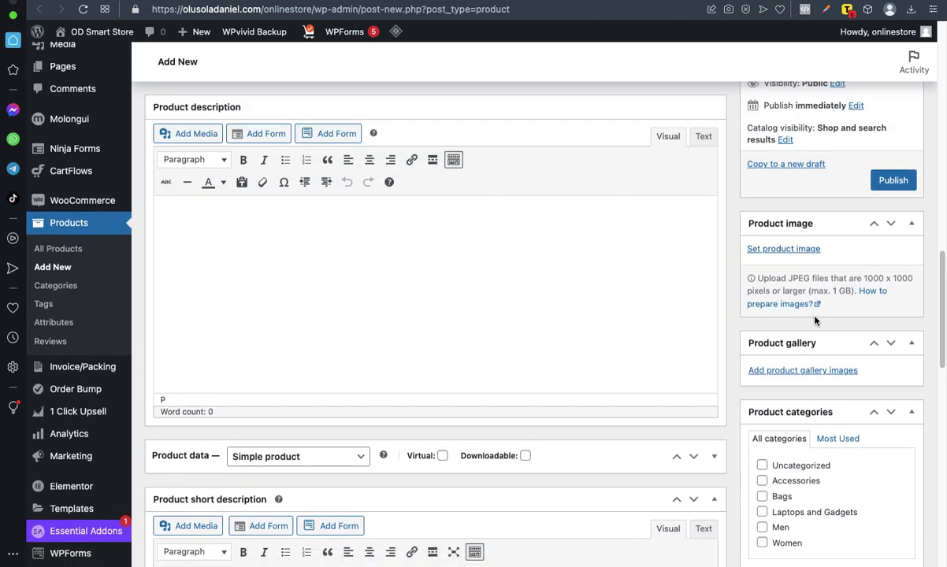
{"action": "scroll", "coordinate": [776, 291], "scroll_direction": "down", "scroll_amount": 3}
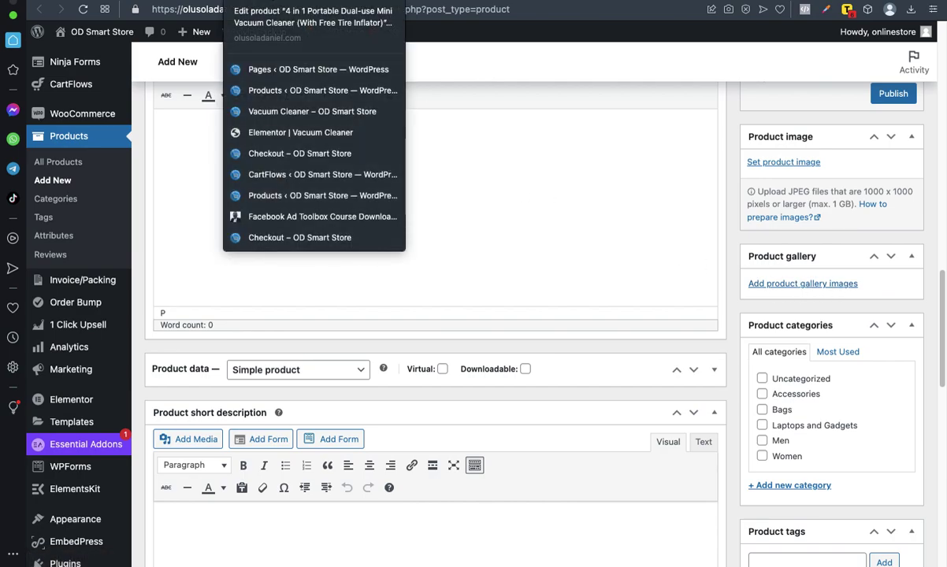
- Switch to the vacuum cleaner product's edit page and go through its title, product description and short description
{"action": "left_click", "coordinate": [295, 10]}
{"action": "scroll", "coordinate": [443, 293], "scroll_direction": "down", "scroll_amount": 10}
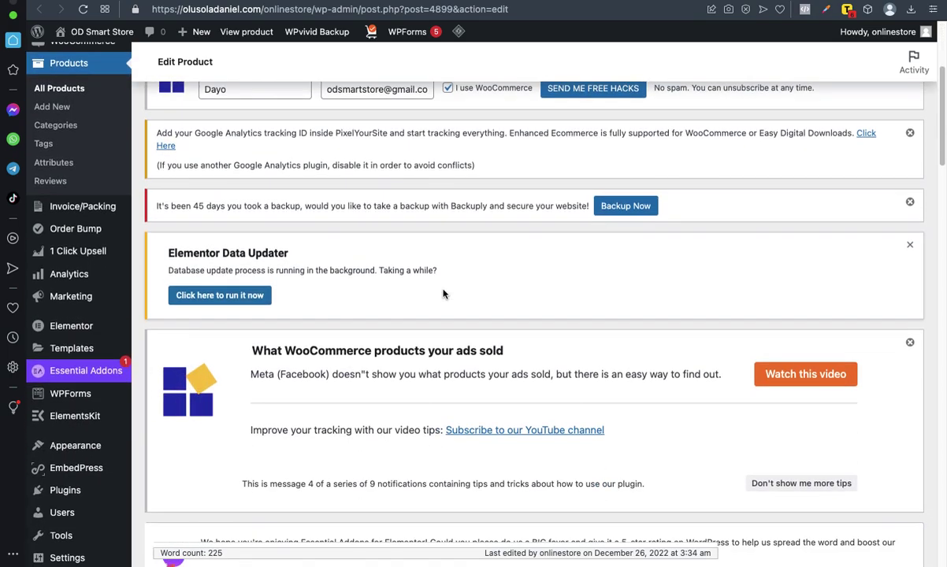
{"action": "scroll", "coordinate": [443, 289], "scroll_direction": "down", "scroll_amount": 3}
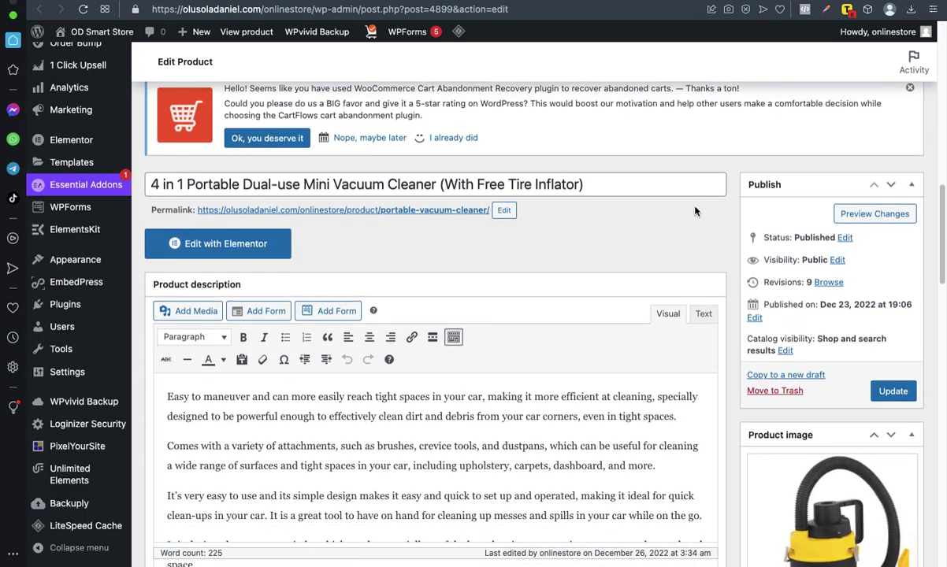
{"action": "scroll", "coordinate": [682, 200], "scroll_direction": "down", "scroll_amount": 5}
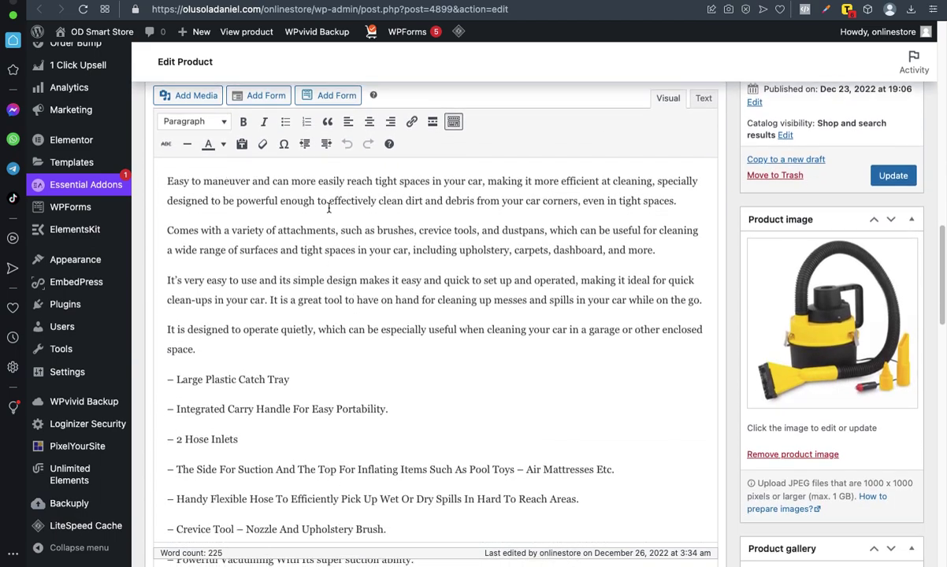
{"action": "scroll", "coordinate": [313, 416], "scroll_direction": "down", "scroll_amount": 8}
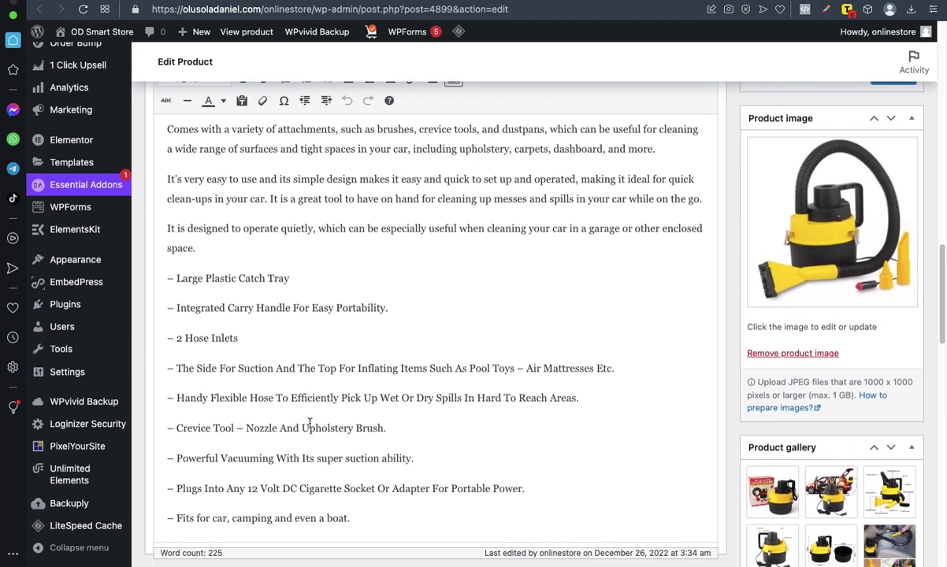
{"action": "scroll", "coordinate": [311, 426], "scroll_direction": "down", "scroll_amount": 4}
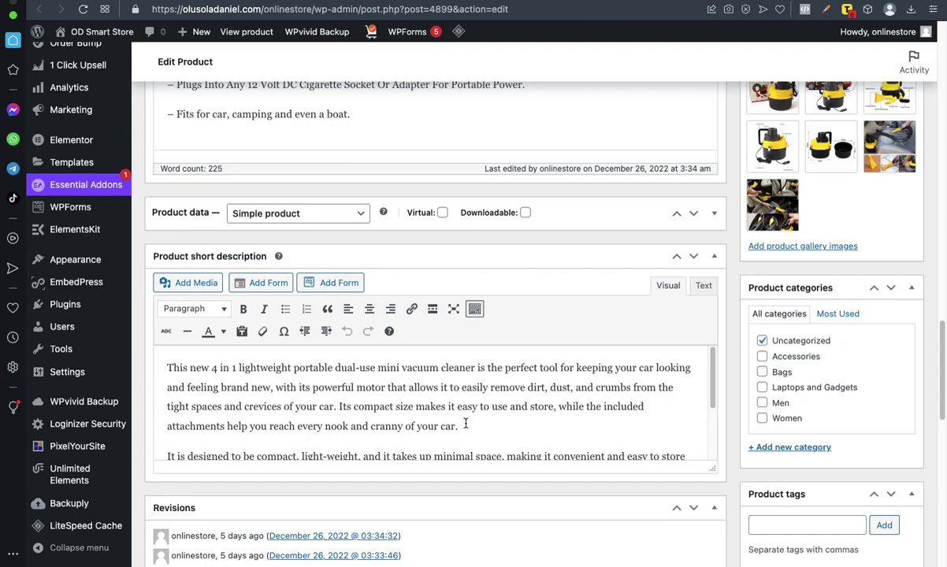
- Examine the vacuum cleaner product's image, gallery and categories, and return to its title and publish settings
{"action": "scroll", "coordinate": [465, 423], "scroll_direction": "up", "scroll_amount": 8}
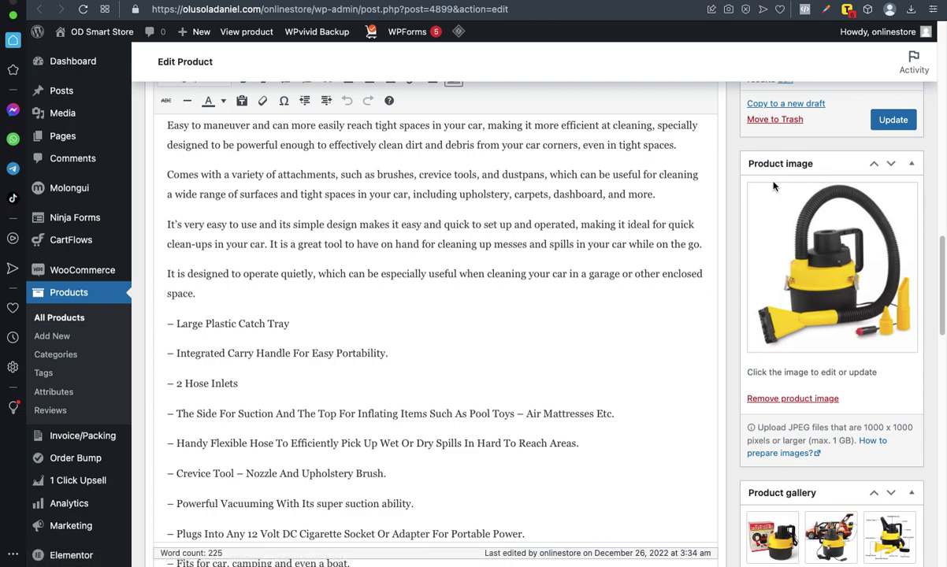
{"action": "scroll", "coordinate": [840, 361], "scroll_direction": "down", "scroll_amount": 5}
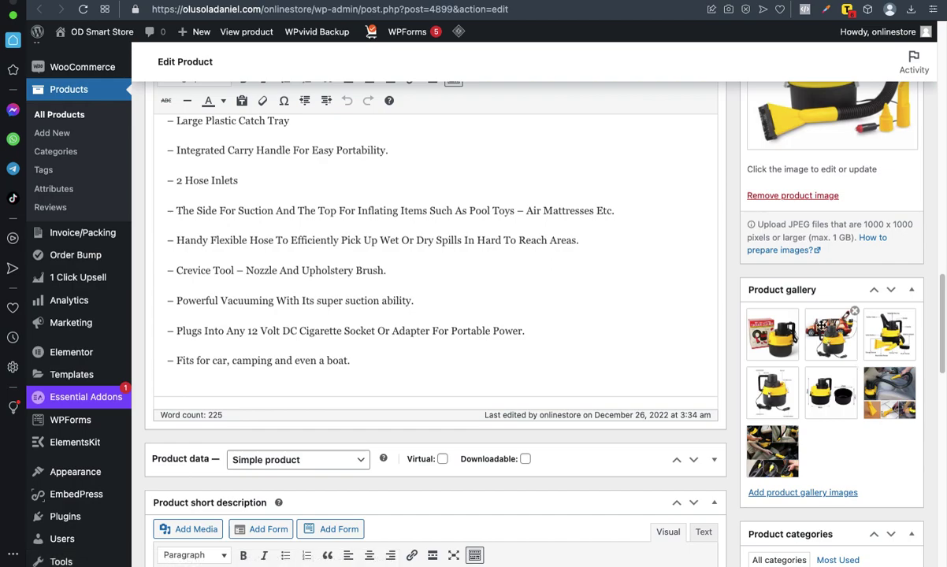
{"action": "mouse_move", "coordinate": [874, 357]}
{"action": "scroll", "coordinate": [538, 331], "scroll_direction": "down", "scroll_amount": 5}
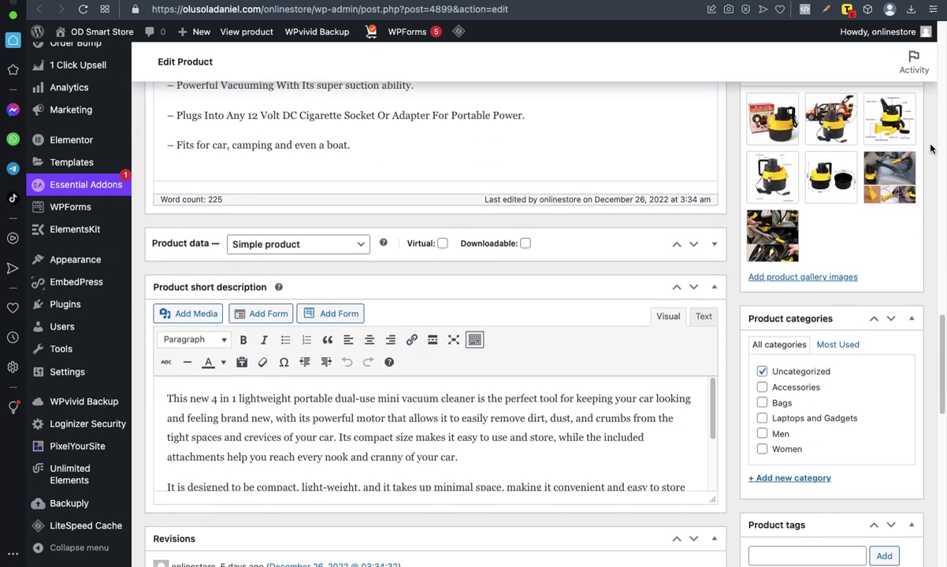
{"action": "scroll", "coordinate": [820, 163], "scroll_direction": "up", "scroll_amount": 20}
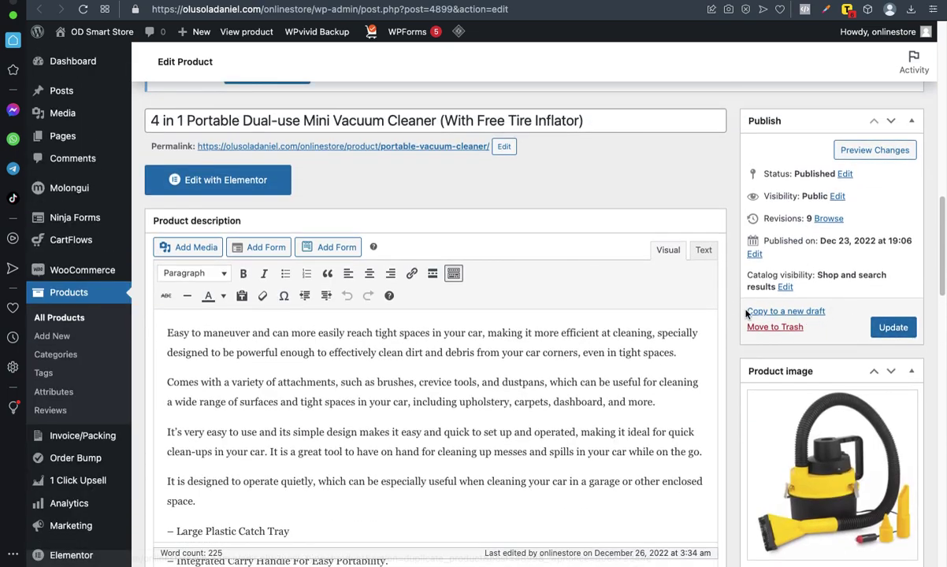
{"action": "scroll", "coordinate": [843, 352], "scroll_direction": "up", "scroll_amount": 1}
{"action": "scroll", "coordinate": [596, 273], "scroll_direction": "up", "scroll_amount": 5}
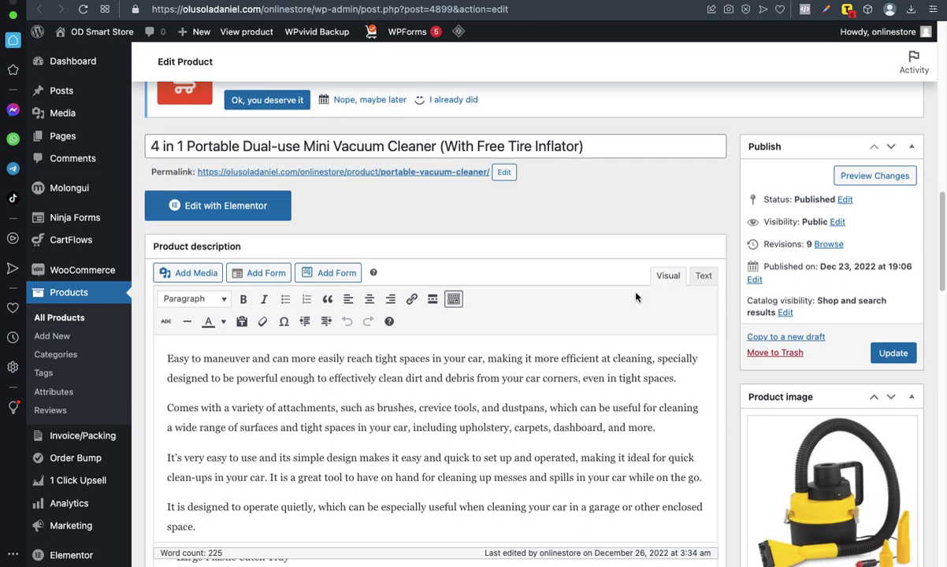
{"action": "scroll", "coordinate": [622, 292], "scroll_direction": "down", "scroll_amount": 8}
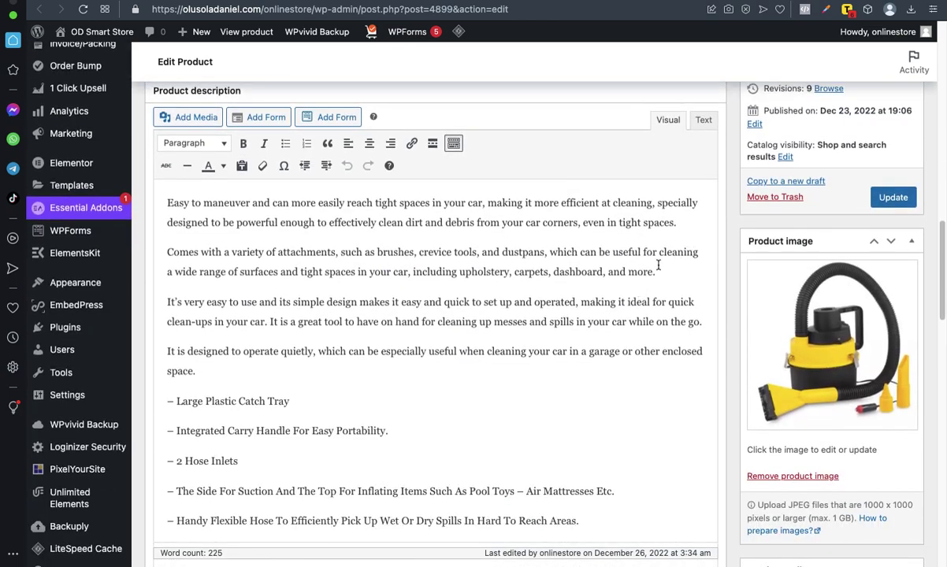
{"action": "scroll", "coordinate": [658, 266], "scroll_direction": "up", "scroll_amount": 1}
{"action": "scroll", "coordinate": [658, 267], "scroll_direction": "up", "scroll_amount": 4}
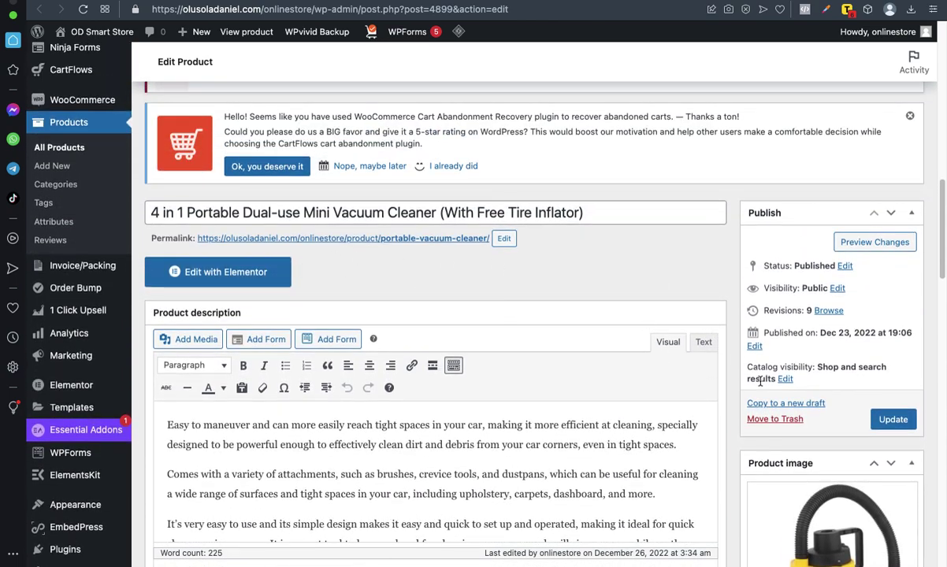
{"action": "key", "text": "ctrl+Tab"}
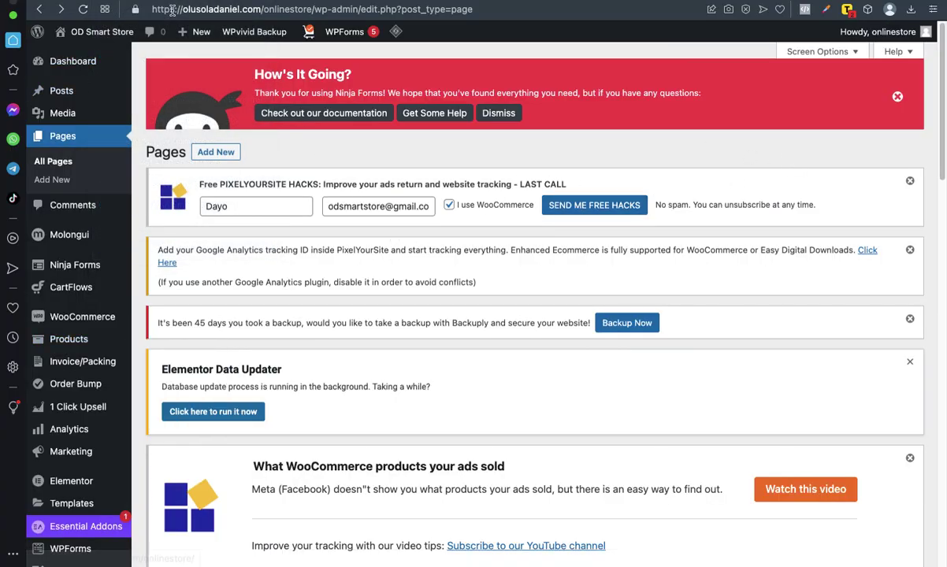
{"action": "key", "text": "ctrl+Tab"}
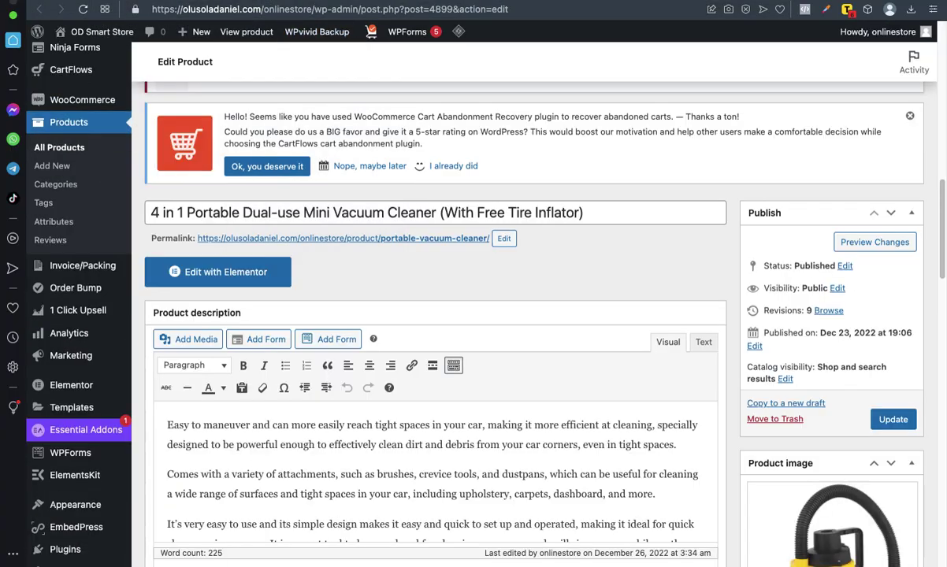
{"action": "key", "text": "ctrl+Tab"}
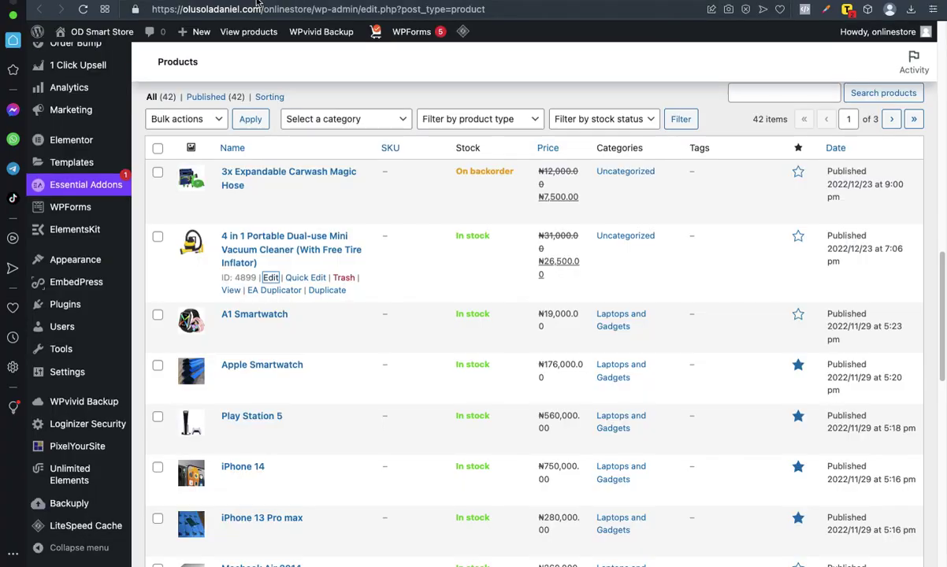
{"action": "key", "text": "ctrl+Tab"}
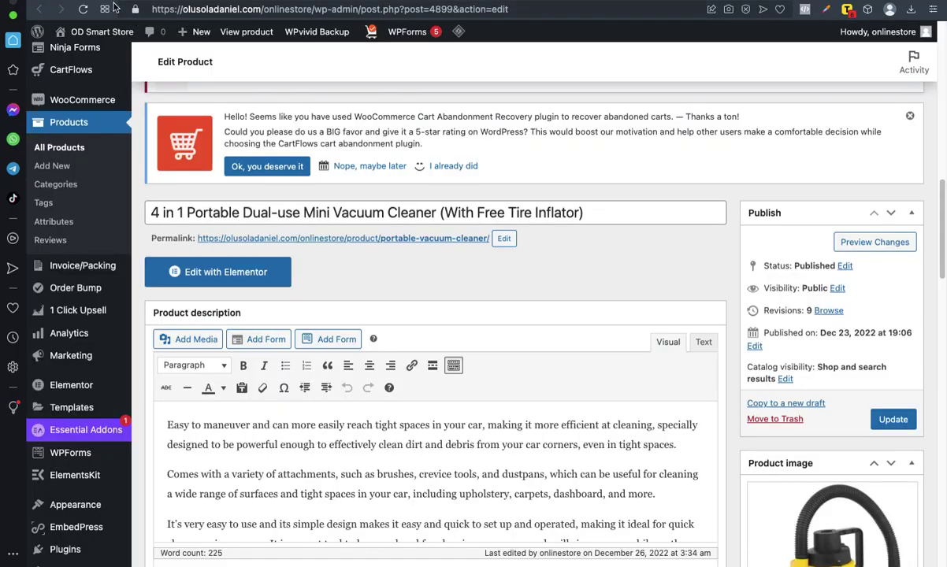
{"action": "key", "text": "ctrl+Tab"}
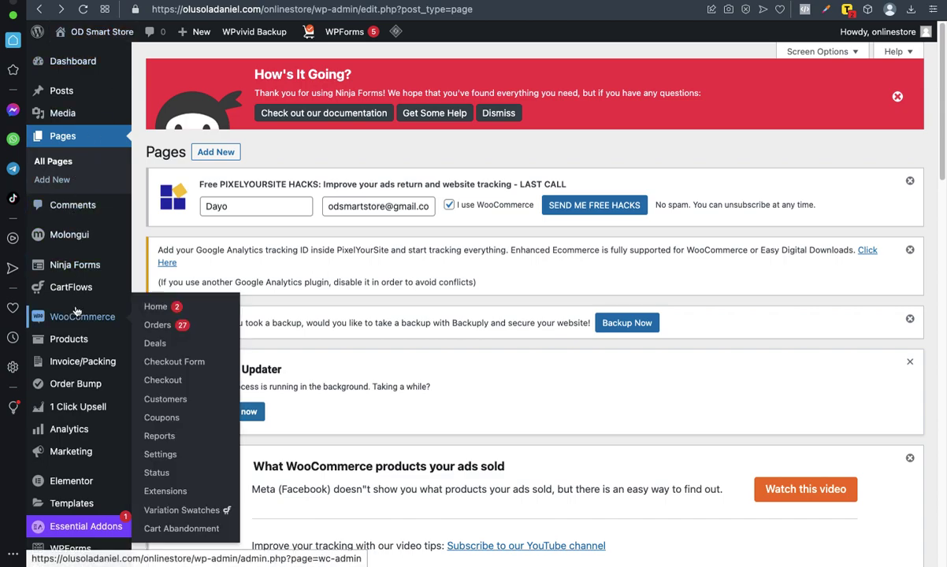
- Open the All Products list from the Pages screen and go down to the product table
{"action": "scroll", "coordinate": [79, 332], "scroll_direction": "down", "scroll_amount": 1}
{"action": "scroll", "coordinate": [59, 317], "scroll_direction": "down", "scroll_amount": 2}
{"action": "mouse_move", "coordinate": [51, 229]}
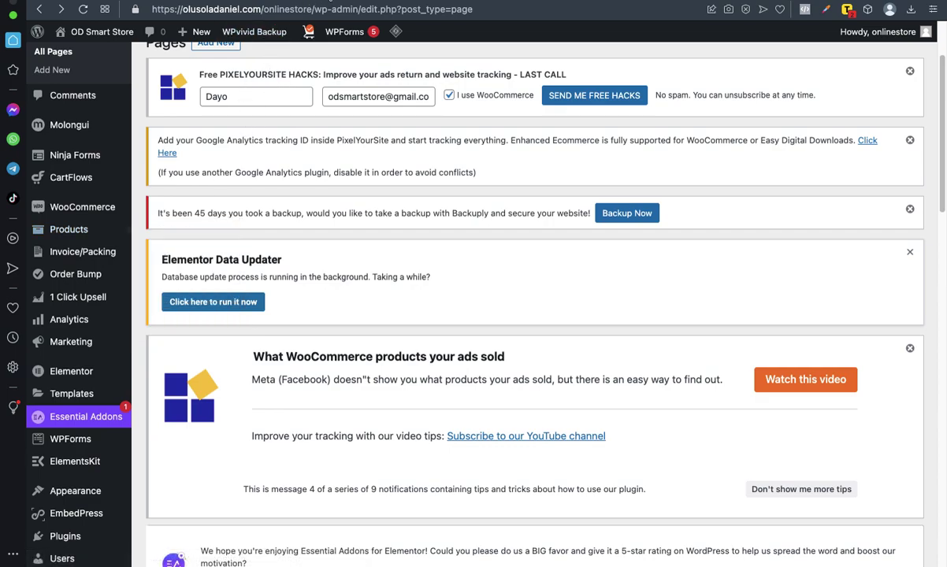
{"action": "key", "text": "ctrl+Tab"}
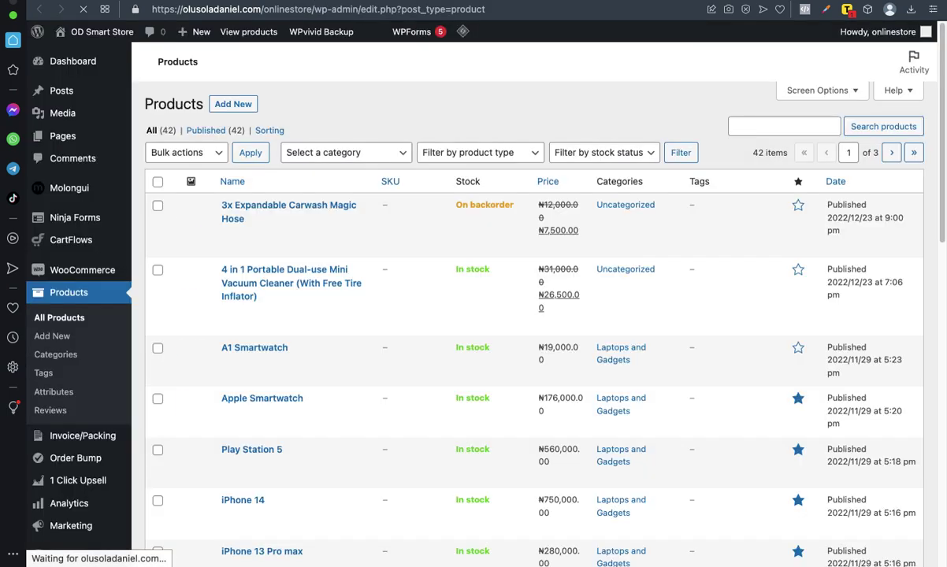
{"action": "scroll", "coordinate": [332, 216], "scroll_direction": "down", "scroll_amount": 10}
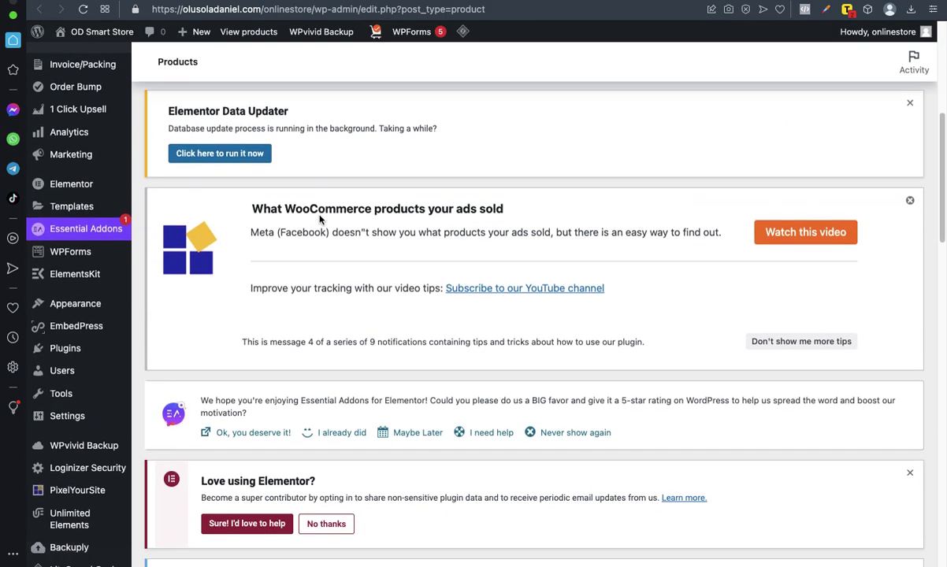
{"action": "scroll", "coordinate": [318, 215], "scroll_direction": "down", "scroll_amount": 3}
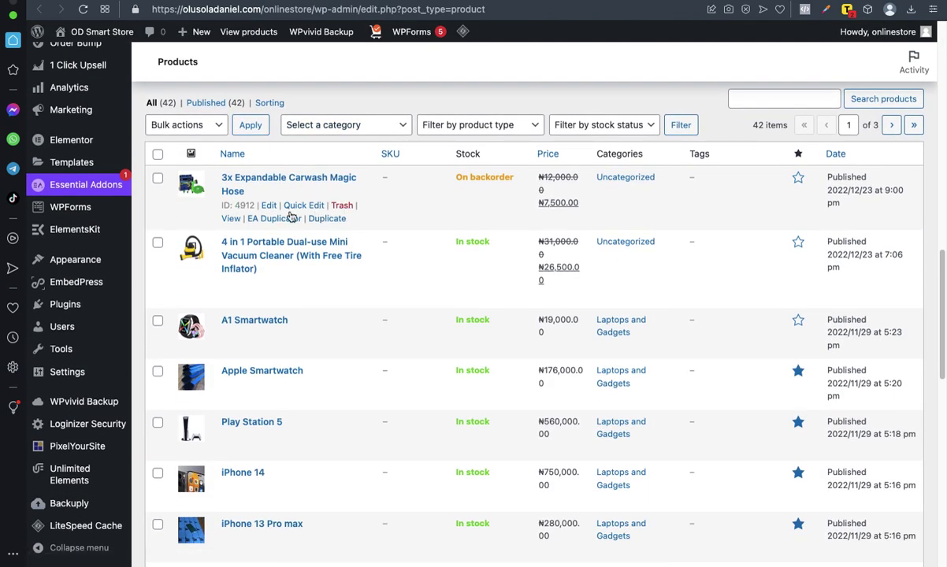
- Skim the store's products in the list, from the carwash hose and vacuum cleaner down to the laptops
{"action": "scroll", "coordinate": [252, 264], "scroll_direction": "down", "scroll_amount": 4}
{"action": "scroll", "coordinate": [252, 263], "scroll_direction": "down", "scroll_amount": 2}
{"action": "scroll", "coordinate": [249, 259], "scroll_direction": "up", "scroll_amount": 6}
{"action": "scroll", "coordinate": [249, 323], "scroll_direction": "down", "scroll_amount": 3}
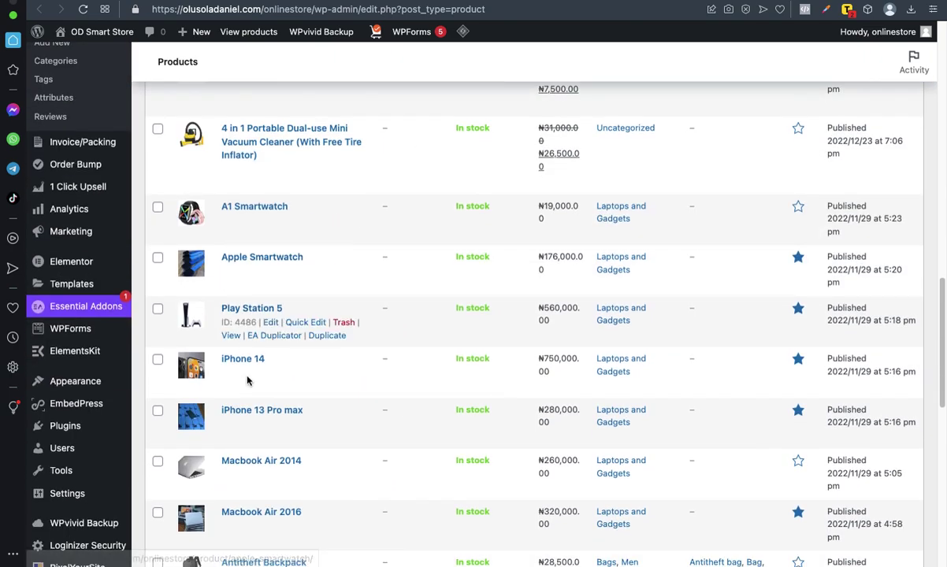
{"action": "scroll", "coordinate": [270, 340], "scroll_direction": "up", "scroll_amount": 5}
{"action": "scroll", "coordinate": [271, 340], "scroll_direction": "down", "scroll_amount": 2}
{"action": "scroll", "coordinate": [272, 335], "scroll_direction": "down", "scroll_amount": 3}
{"action": "scroll", "coordinate": [282, 269], "scroll_direction": "up", "scroll_amount": 3}
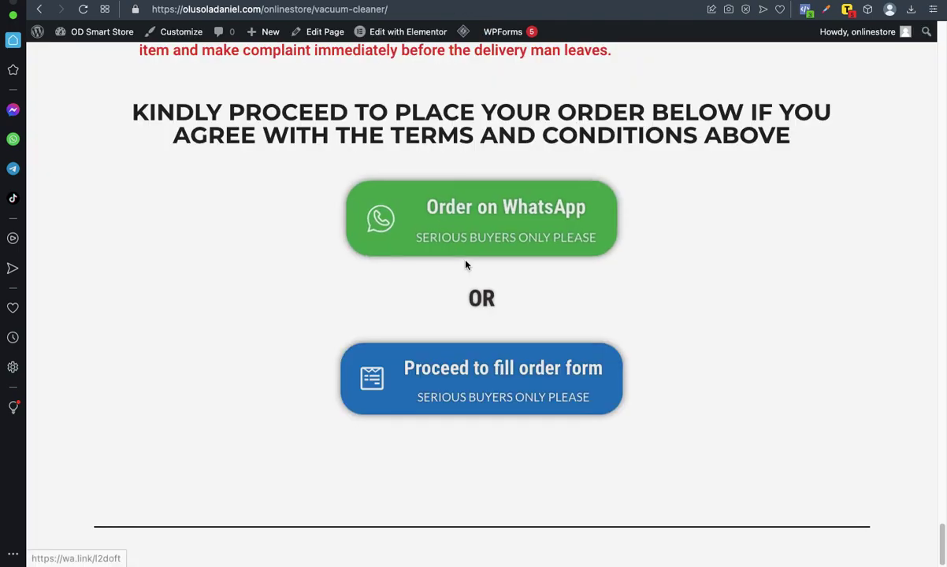
- Review the vacuum cleaner landing page's delivery terms and price section, and return to its WhatsApp and order form buttons
{"action": "scroll", "coordinate": [466, 264], "scroll_direction": "up", "scroll_amount": 20}
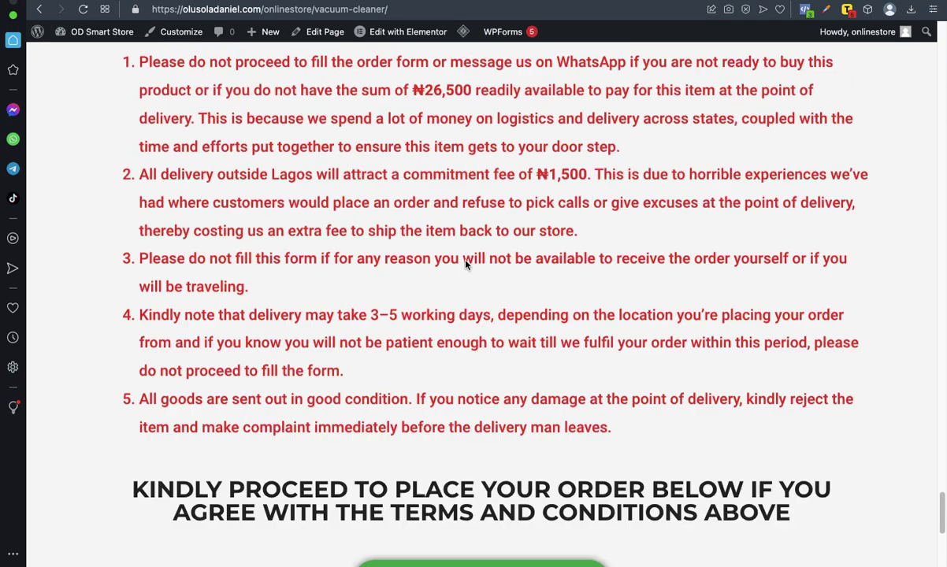
{"action": "scroll", "coordinate": [465, 262], "scroll_direction": "up", "scroll_amount": 20}
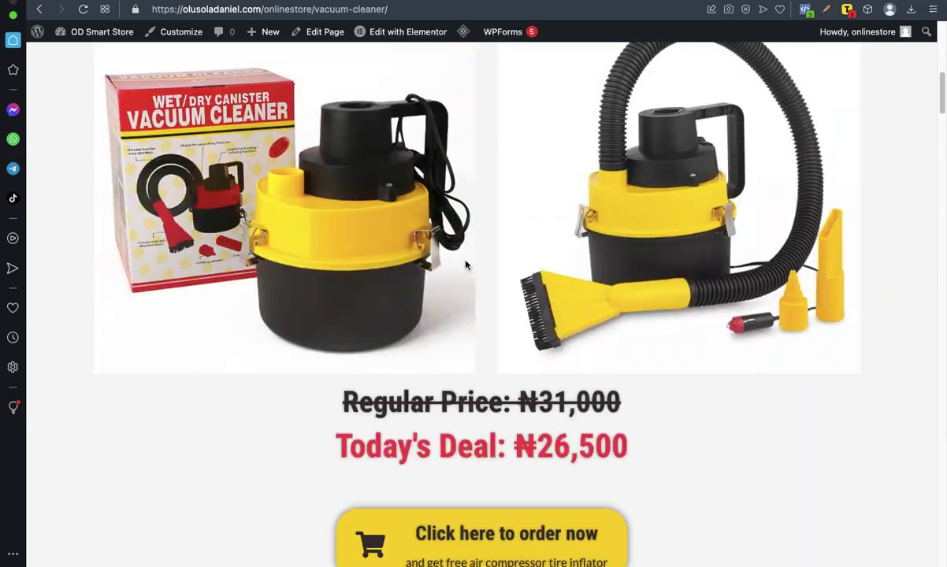
{"action": "scroll", "coordinate": [465, 264], "scroll_direction": "down", "scroll_amount": 20}
{"action": "scroll", "coordinate": [465, 264], "scroll_direction": "down", "scroll_amount": 20}
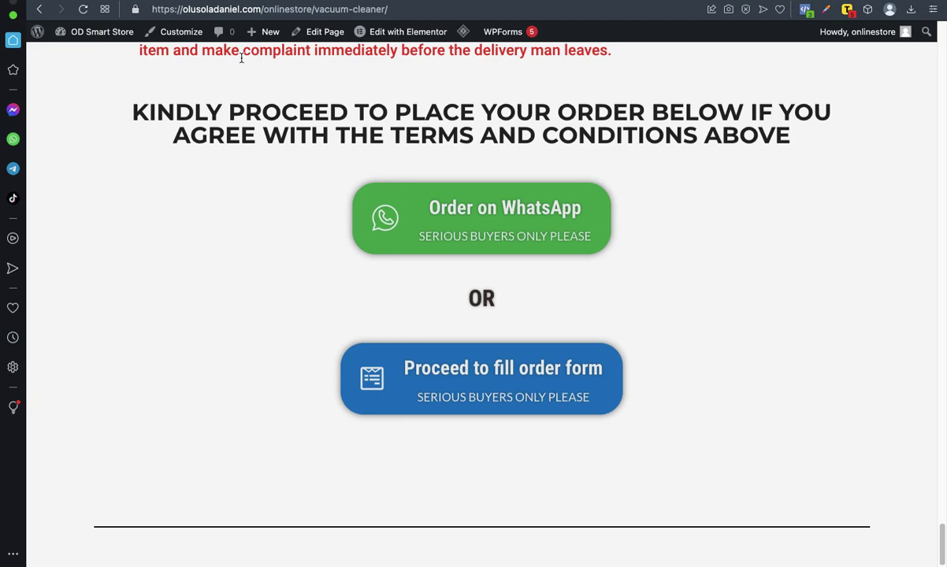
- Switch back to the Products list and view the entry of the 4 in 1 Portable Dual-use Mini Vacuum Cleaner
{"action": "left_click", "coordinate": [256, 4]}
{"action": "key", "text": "ctrl+Tab"}
{"action": "key", "text": "ctrl+Tab"}
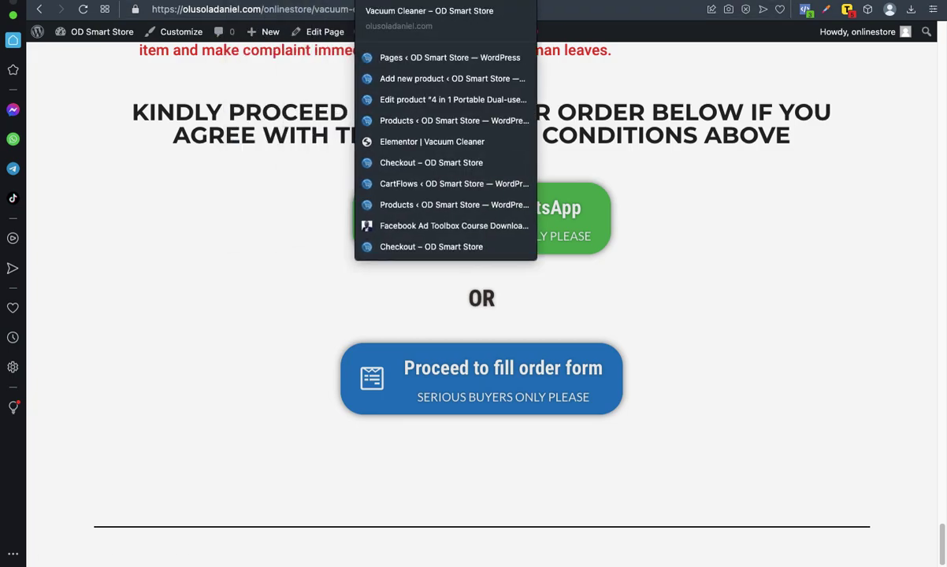
{"action": "scroll", "coordinate": [268, 181], "scroll_direction": "down", "scroll_amount": 1}
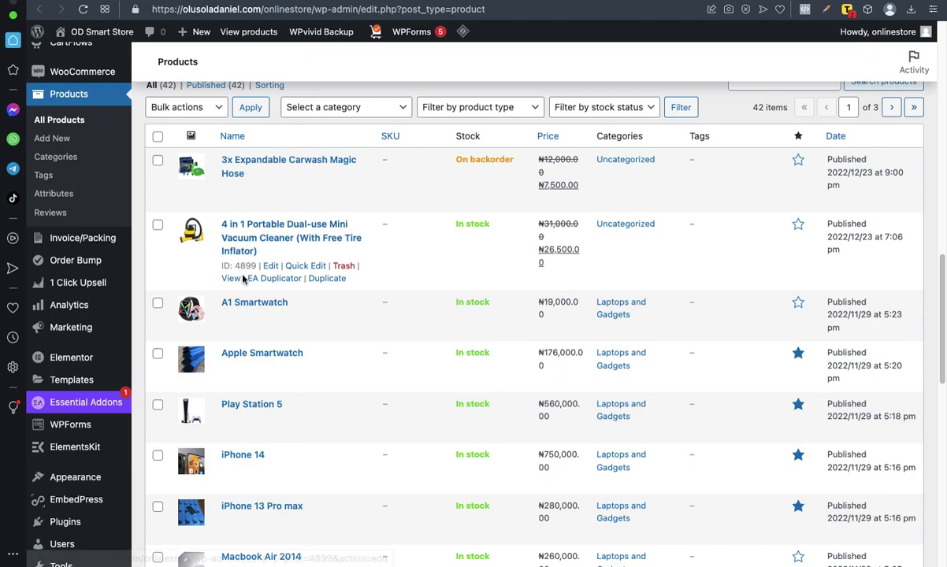
{"action": "scroll", "coordinate": [245, 260], "scroll_direction": "up", "scroll_amount": 1}
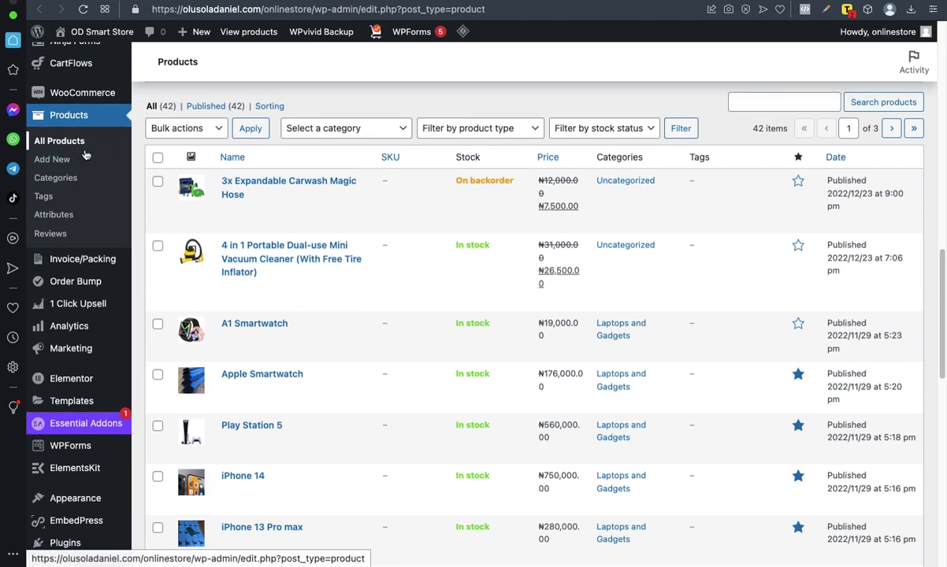
{"action": "scroll", "coordinate": [282, 231], "scroll_direction": "down", "scroll_amount": 1}
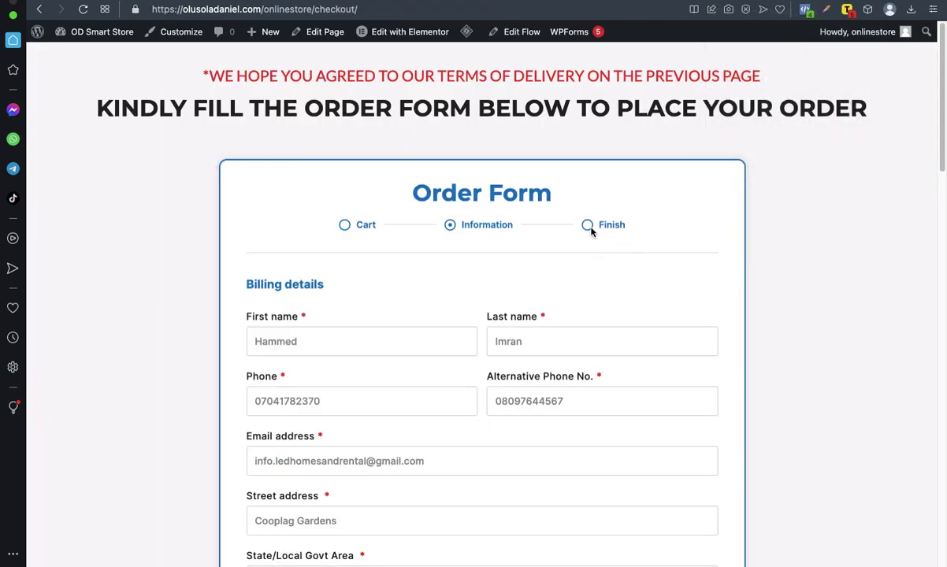
- Compare the landing page's order form button with the checkout order form it leads to, and return to the landing page
{"action": "scroll", "coordinate": [591, 228], "scroll_direction": "down", "scroll_amount": 5}
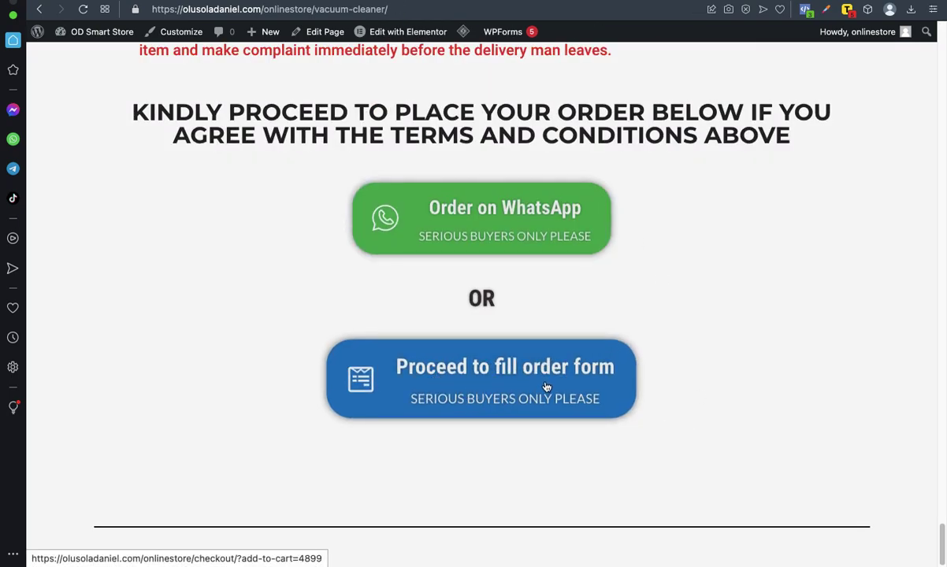
{"action": "scroll", "coordinate": [748, 401], "scroll_direction": "up", "scroll_amount": 5}
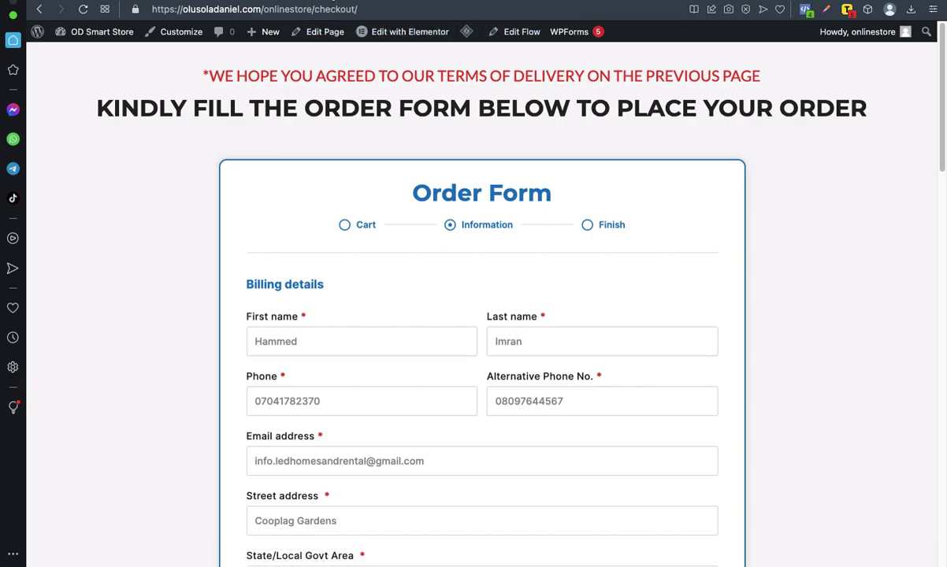
{"action": "key", "text": "ctrl+Tab"}
{"action": "key", "text": "ctrl+Tab"}
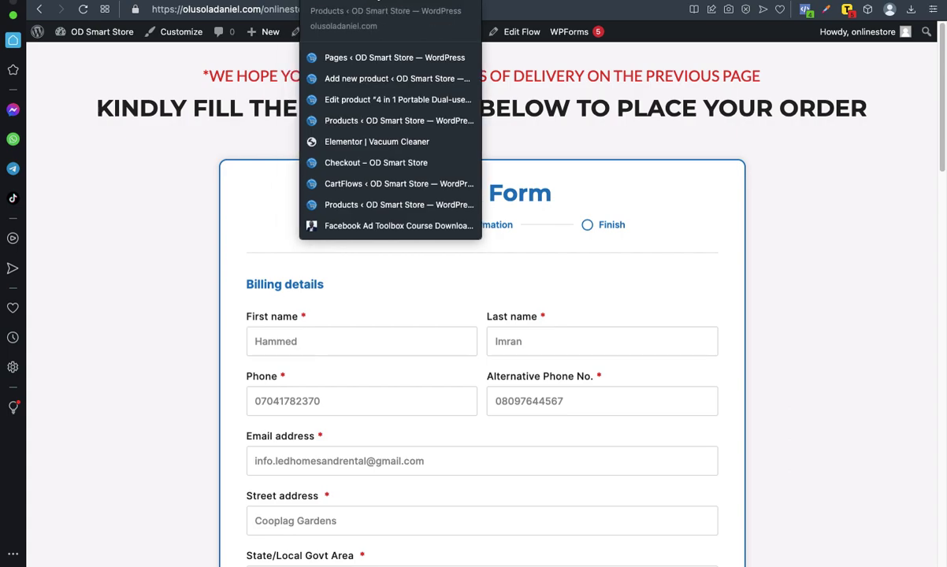
{"action": "scroll", "coordinate": [485, 291], "scroll_direction": "down", "scroll_amount": 5}
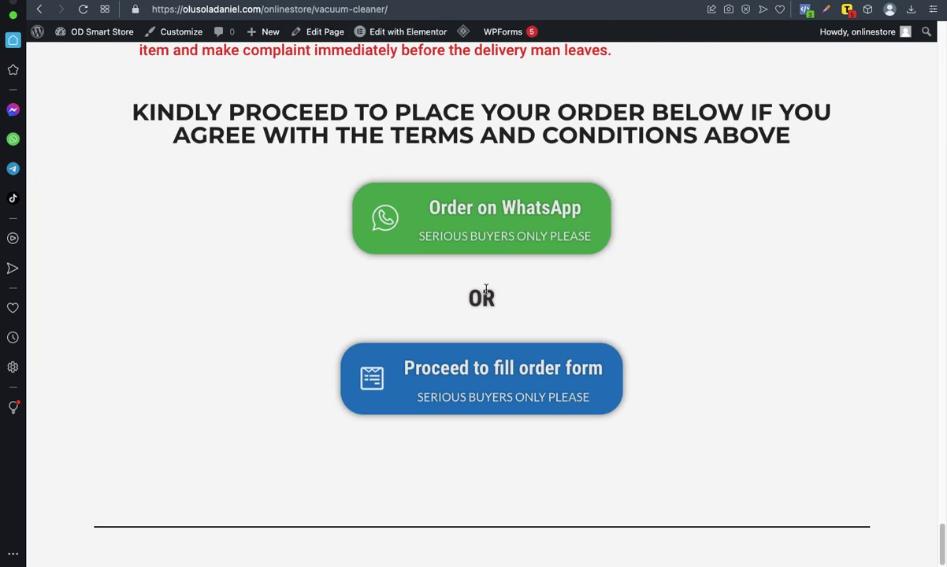
- Copy the link of the landing page's order form button and open it in a new tab
{"action": "right_click", "coordinate": [478, 379]}
{"action": "left_click", "coordinate": [543, 292]}
{"action": "key", "text": "super+t"}
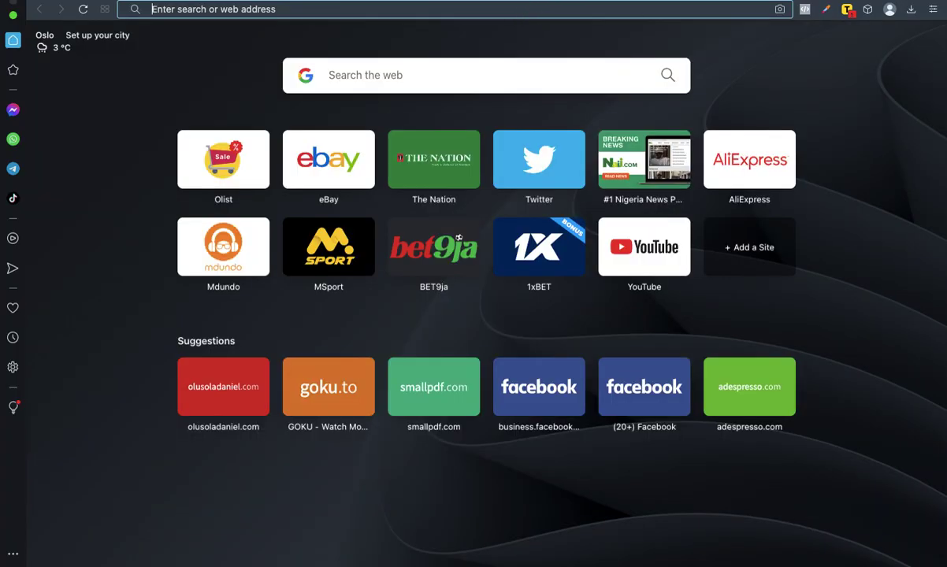
{"action": "type", "text": "https://olusoladaniel.com/onlinestore/checkout/"}
{"action": "key", "text": "Return"}
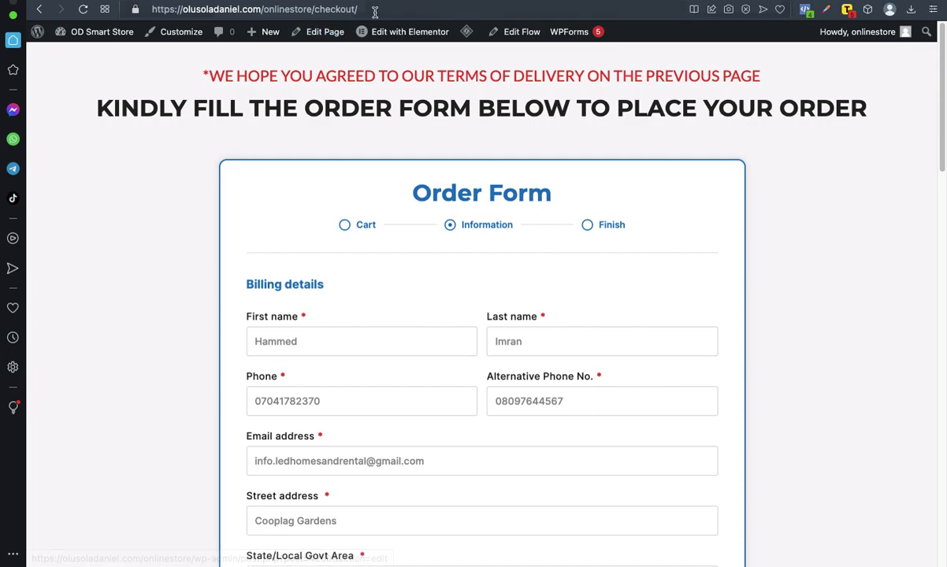
{"action": "left_click", "coordinate": [341, 10]}
{"action": "left_click", "coordinate": [347, 10]}
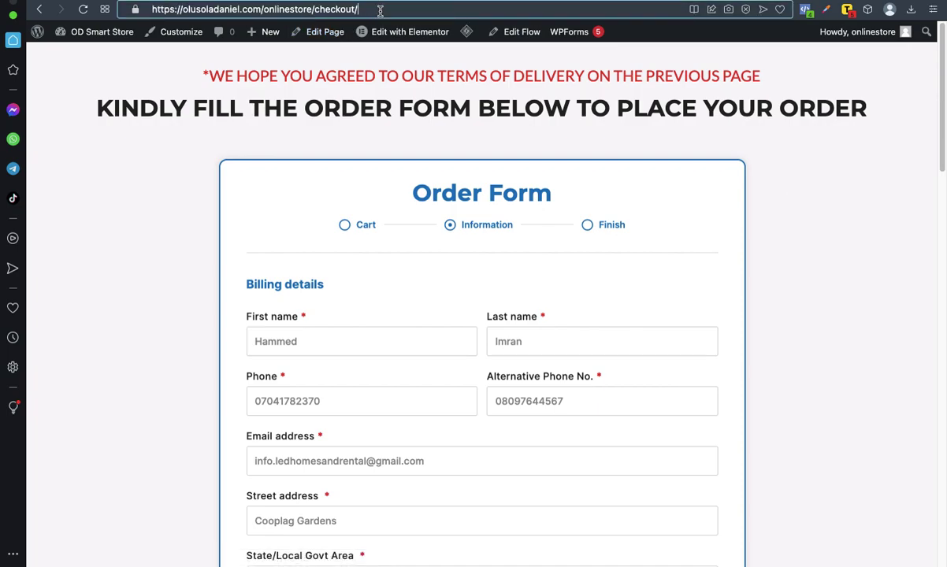
- Look through the checkout order form, from the billing details to the order summary, and return to its heading
{"action": "scroll", "coordinate": [603, 270], "scroll_direction": "down", "scroll_amount": 3}
{"action": "scroll", "coordinate": [603, 270], "scroll_direction": "down", "scroll_amount": 6}
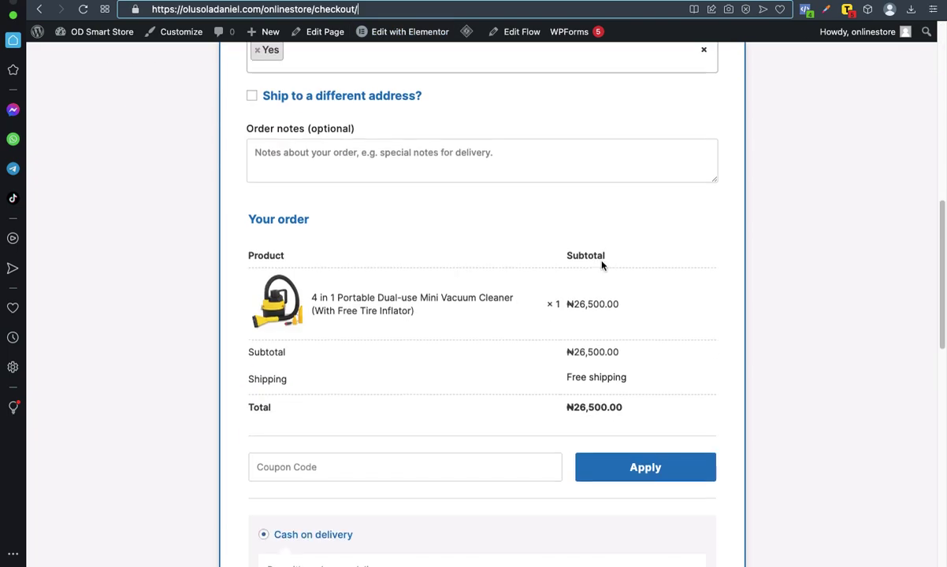
{"action": "scroll", "coordinate": [297, 197], "scroll_direction": "up", "scroll_amount": 9}
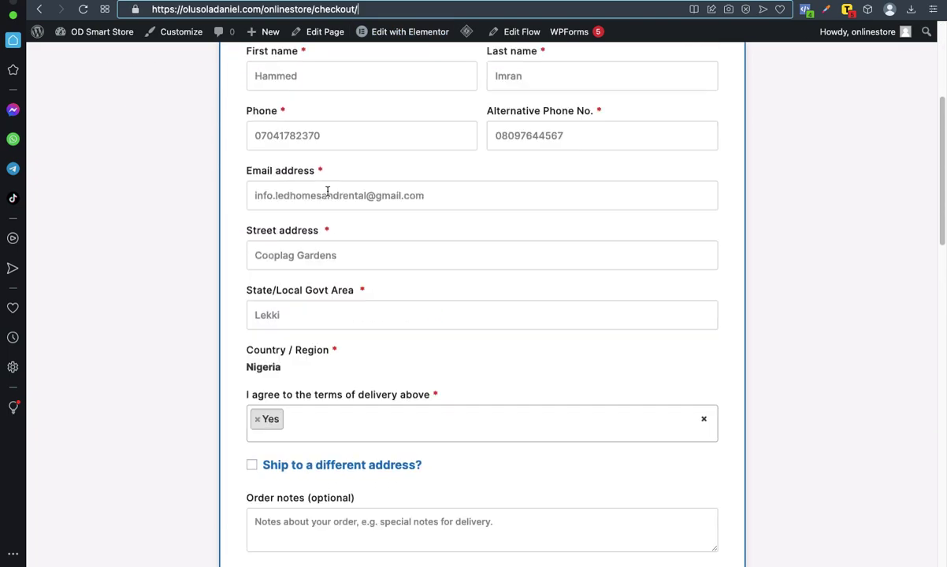
{"action": "scroll", "coordinate": [408, 288], "scroll_direction": "down", "scroll_amount": 1}
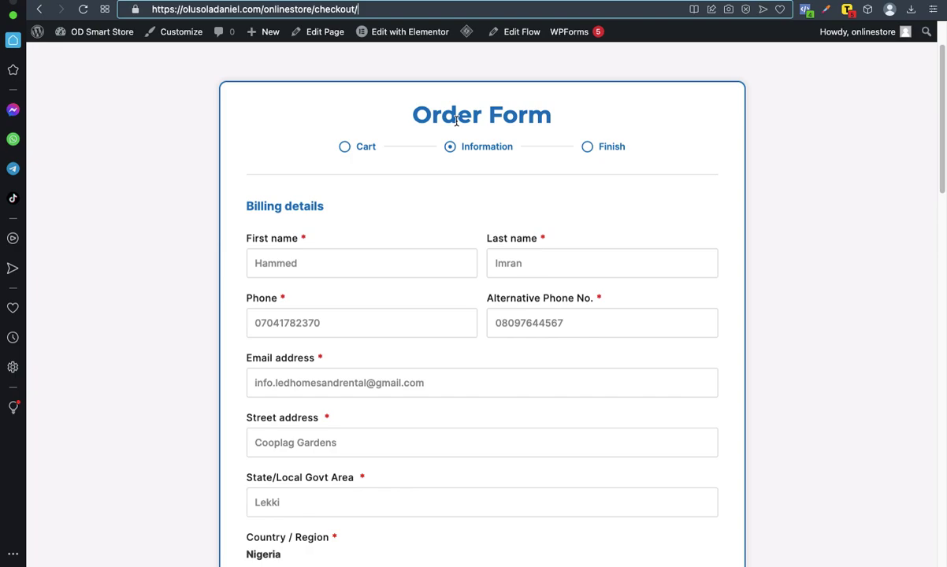
{"action": "scroll", "coordinate": [567, 183], "scroll_direction": "up", "scroll_amount": 1}
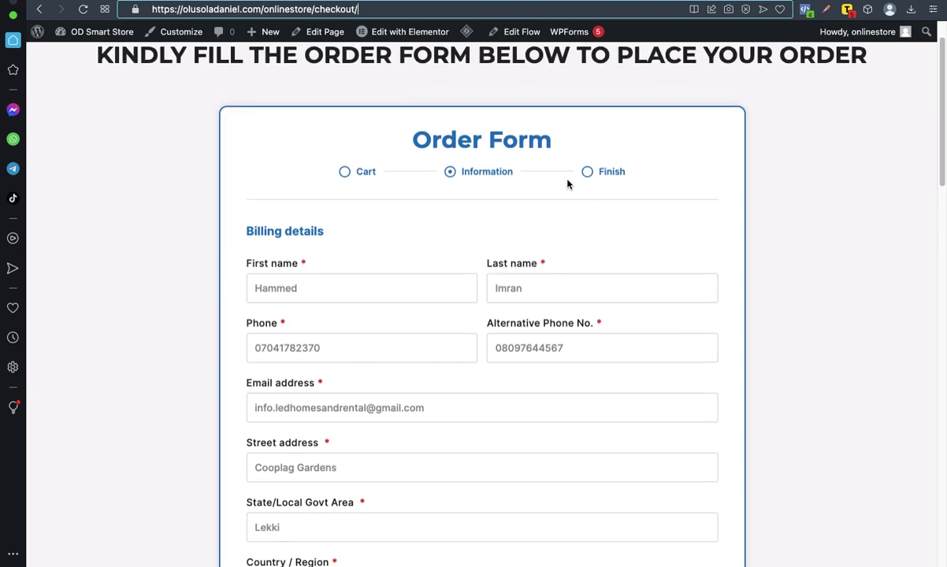
{"action": "scroll", "coordinate": [568, 183], "scroll_direction": "up", "scroll_amount": 2}
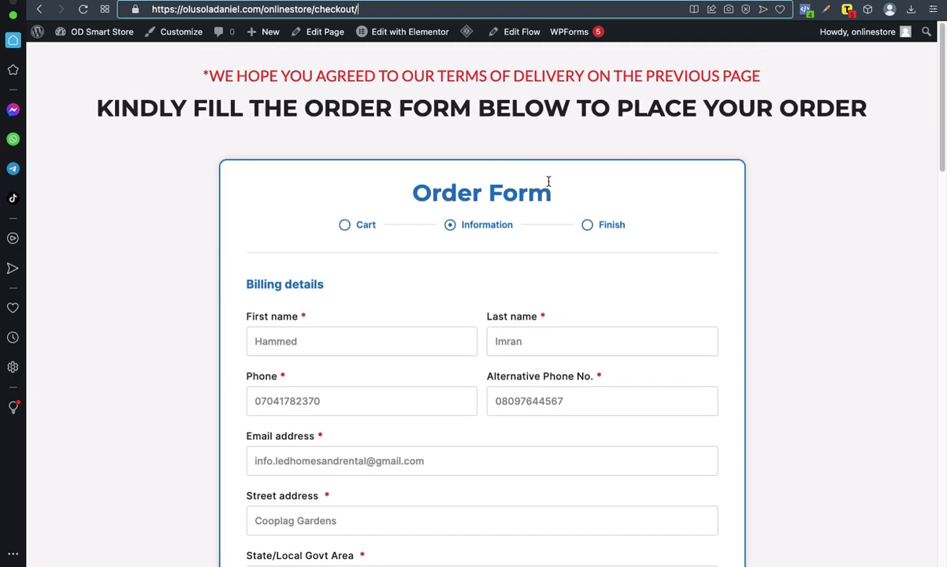
{"action": "scroll", "coordinate": [416, 190], "scroll_direction": "down", "scroll_amount": 3}
{"action": "scroll", "coordinate": [381, 160], "scroll_direction": "up", "scroll_amount": 3}
{"action": "scroll", "coordinate": [397, 235], "scroll_direction": "down", "scroll_amount": 8}
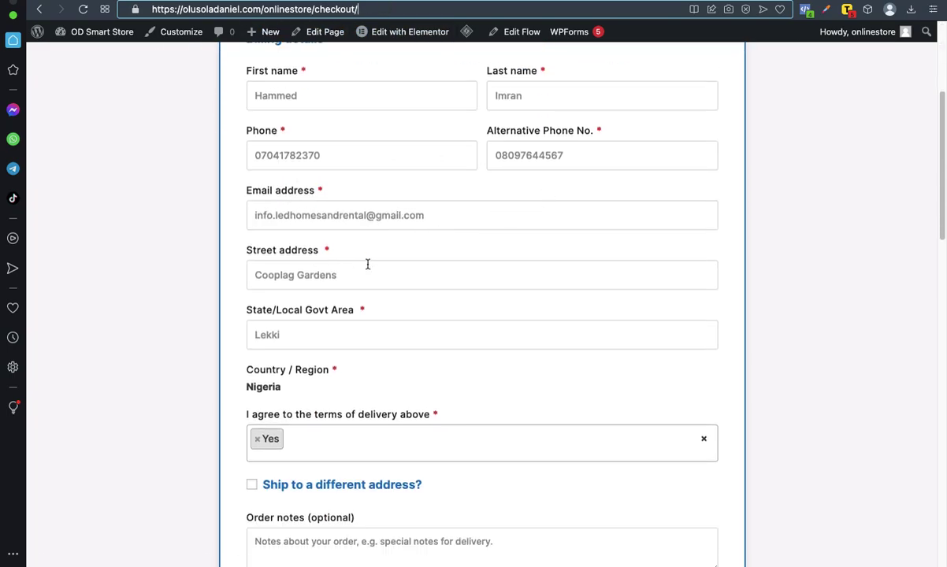
{"action": "scroll", "coordinate": [601, 161], "scroll_direction": "up", "scroll_amount": 8}
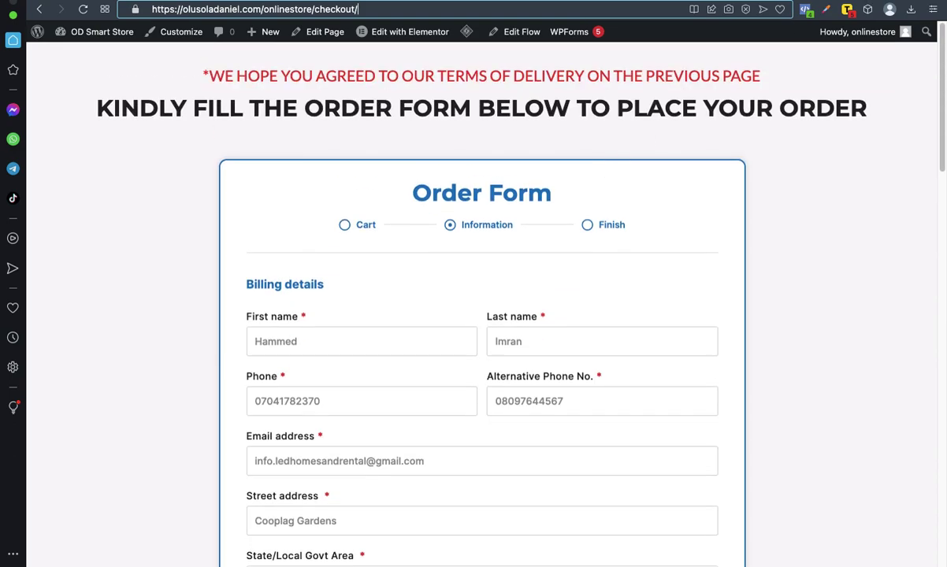
- Paste the copied link into a new tab's address and highlight its ?add-to-cart= part and the product ID 4899
{"action": "key", "text": "super+t"}
{"action": "right_click", "coordinate": [283, 10]}
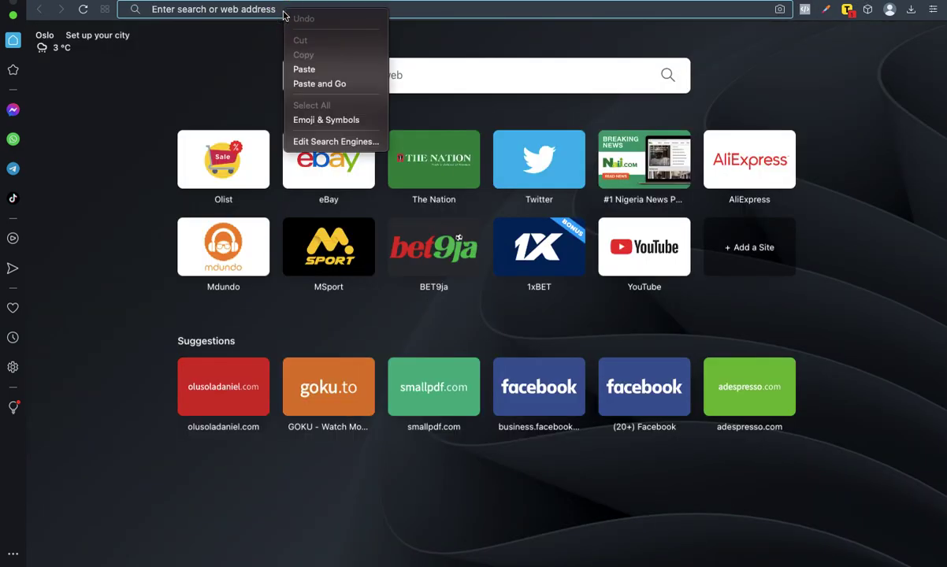
{"action": "left_click", "coordinate": [304, 69]}
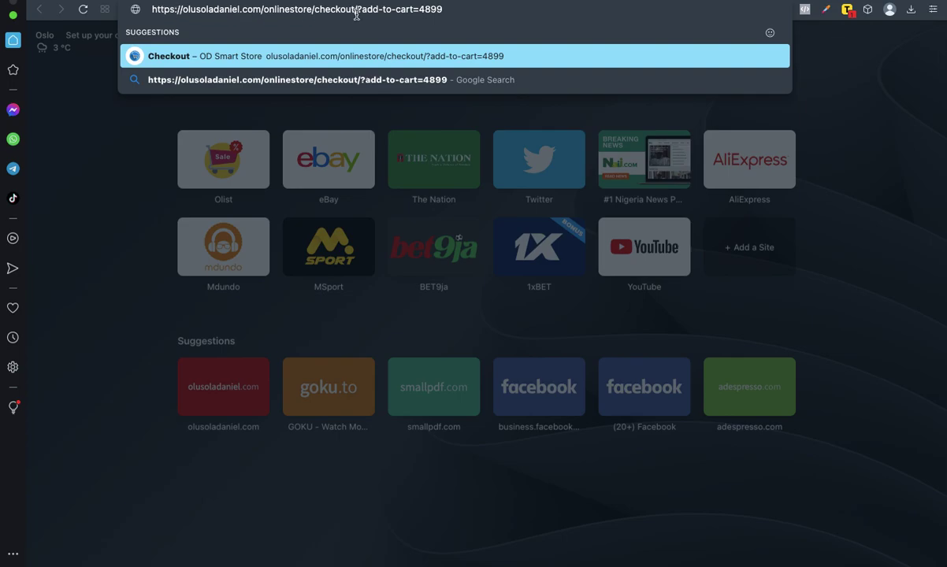
{"action": "left_click_drag", "start_coordinate": [358, 9], "coordinate": [419, 14]}
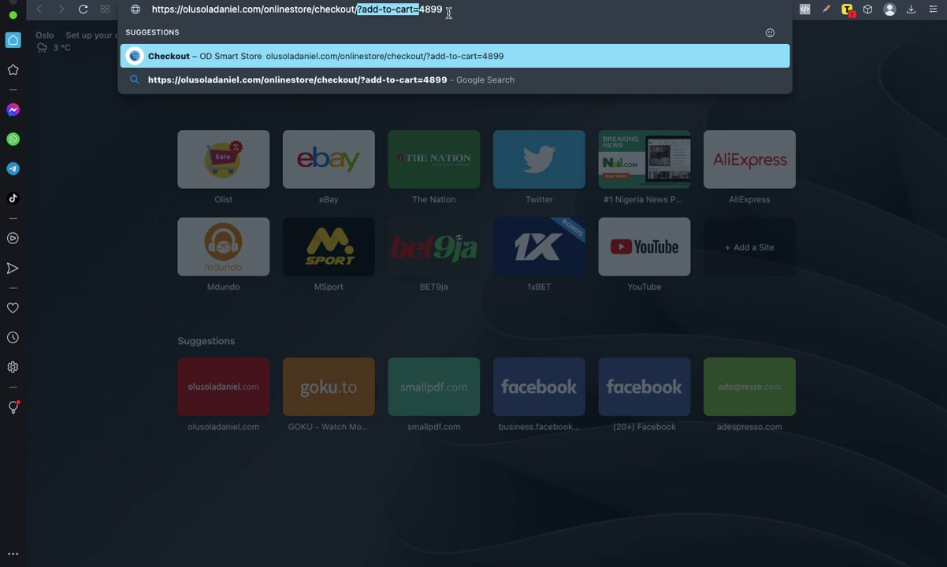
{"action": "left_click", "coordinate": [440, 12]}
{"action": "double_click", "coordinate": [432, 10]}
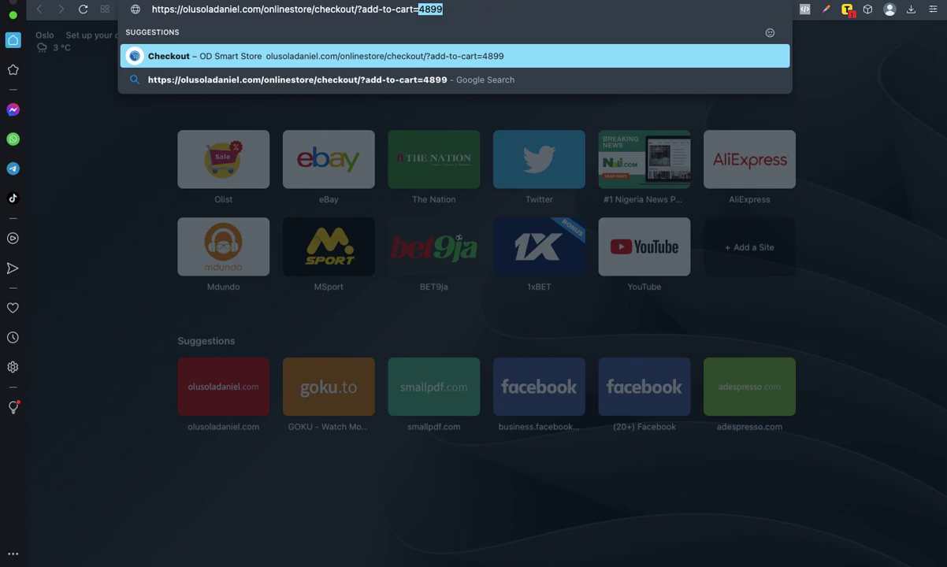
- Open the cart from the checkout order form and empty it by setting the vacuum cleaner's quantity to 0
{"action": "key", "text": "Return"}
{"action": "scroll", "coordinate": [580, 171], "scroll_direction": "down", "scroll_amount": 15}
{"action": "scroll", "coordinate": [580, 171], "scroll_direction": "up", "scroll_amount": 5}
{"action": "scroll", "coordinate": [580, 172], "scroll_direction": "down", "scroll_amount": 8}
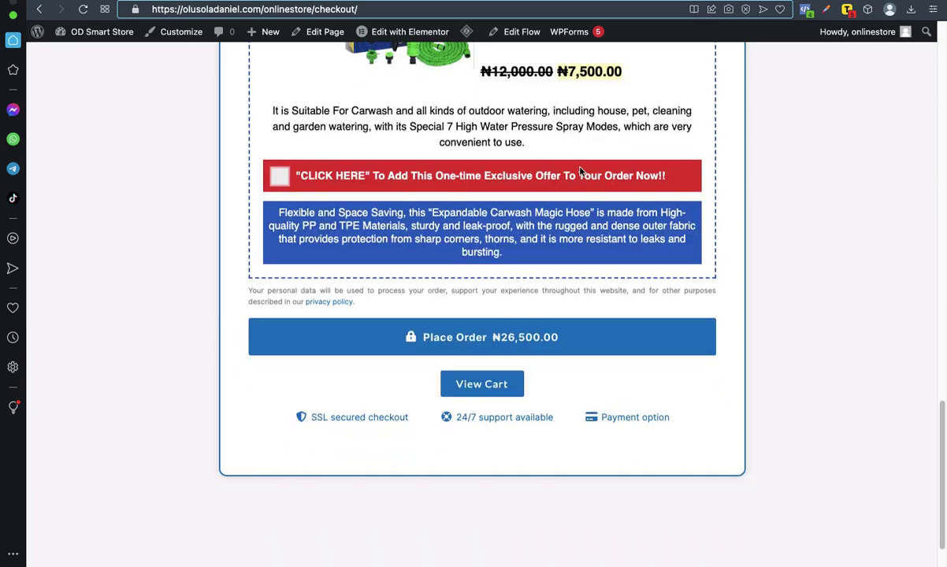
{"action": "scroll", "coordinate": [552, 236], "scroll_direction": "down", "scroll_amount": 1}
{"action": "left_click", "coordinate": [514, 328]}
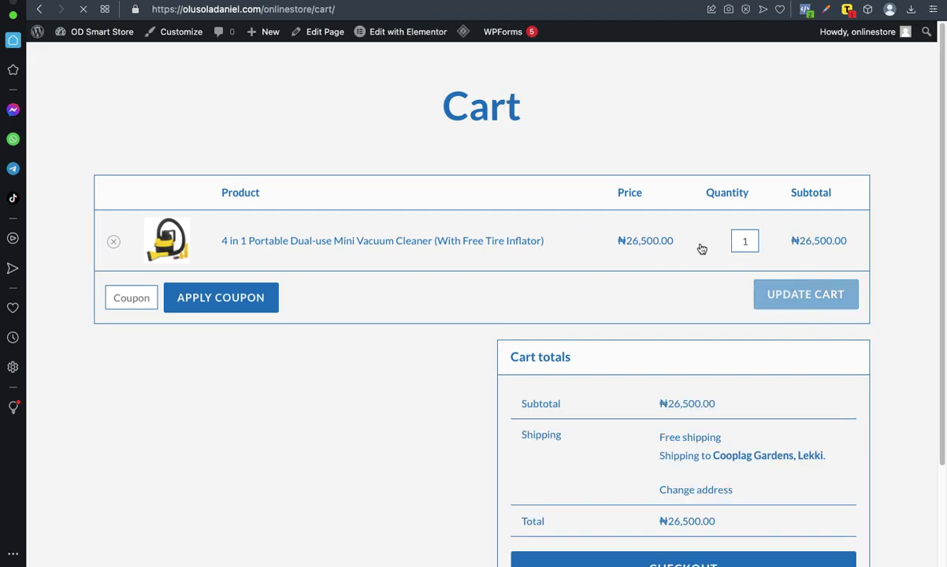
{"action": "left_click", "coordinate": [693, 224]}
{"action": "scroll", "coordinate": [731, 309], "scroll_direction": "down", "scroll_amount": 3}
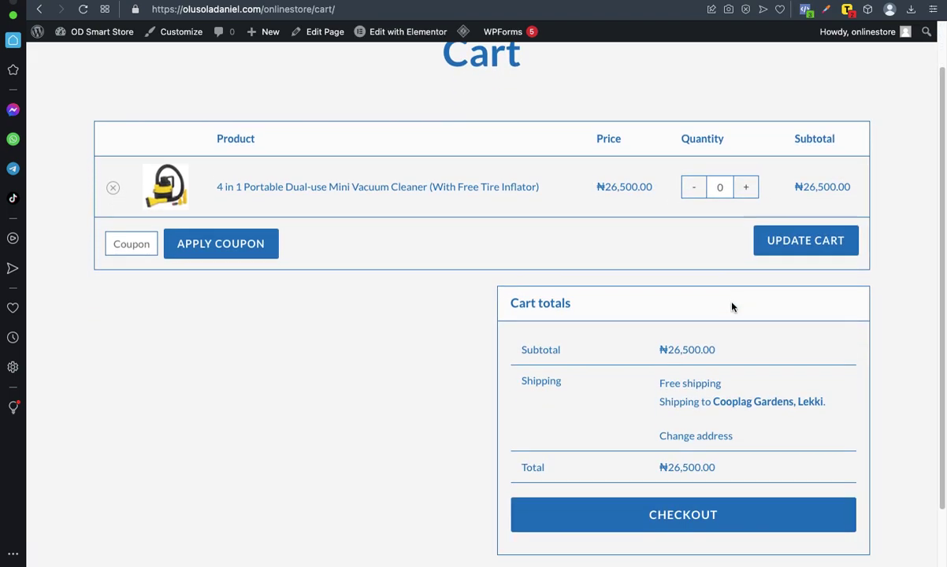
{"action": "left_click", "coordinate": [790, 178]}
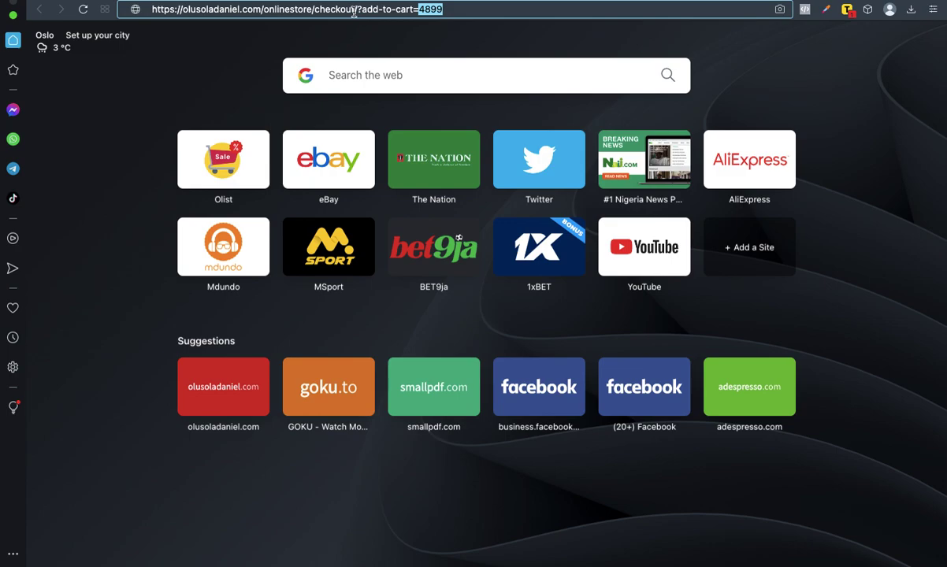
- Remove /?add-to-cart=4899 from the pasted link and load the plain onlinestore/checkout address
{"action": "left_click_drag", "start_coordinate": [355, 11], "coordinate": [607, 9]}
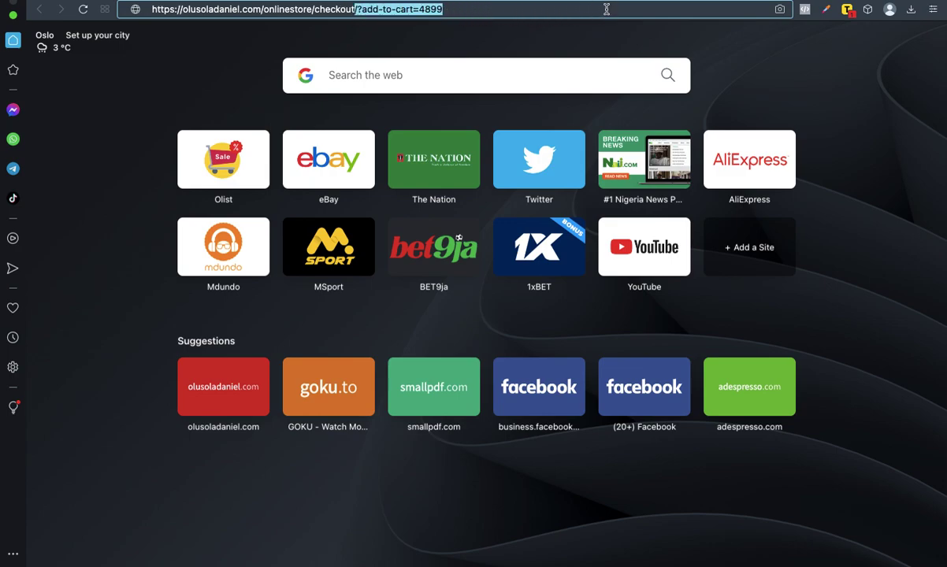
{"action": "key", "text": "BackSpace"}
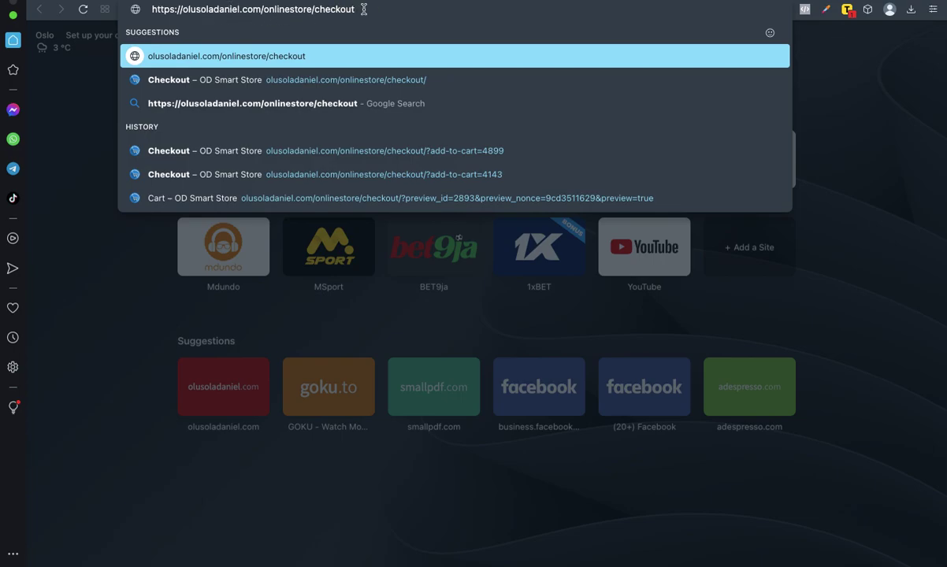
{"action": "key", "text": "Return"}
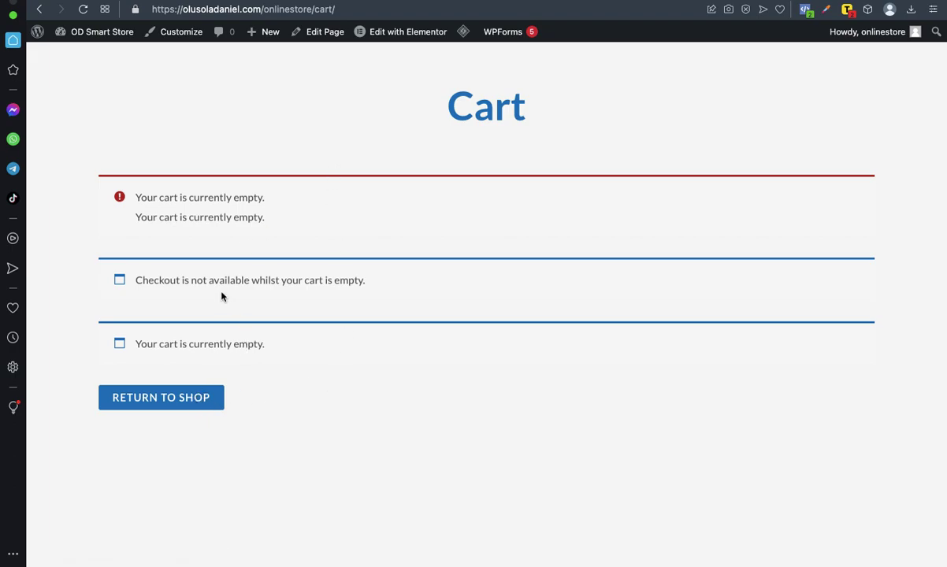
- Replace cart with checkout in the page address without loading it
{"action": "left_click", "coordinate": [326, 8]}
{"action": "left_click", "coordinate": [332, 9]}
{"action": "double_click", "coordinate": [322, 9]}
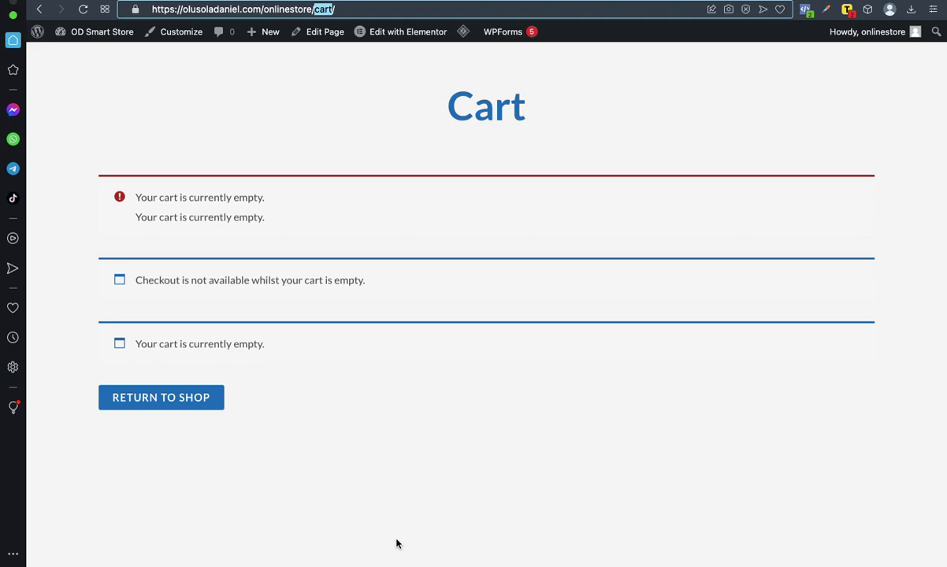
{"action": "type", "text": "chec"}
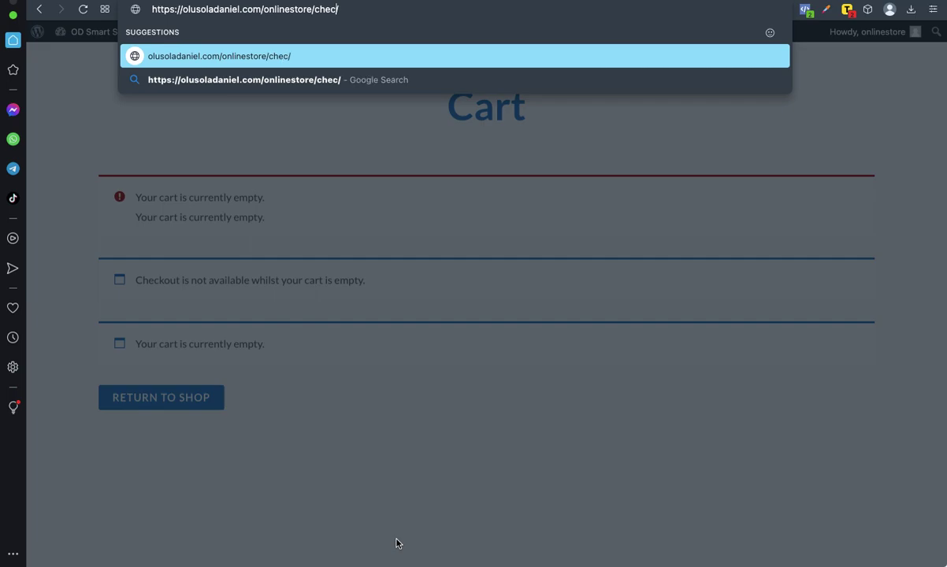
{"action": "type", "text": "ho"}
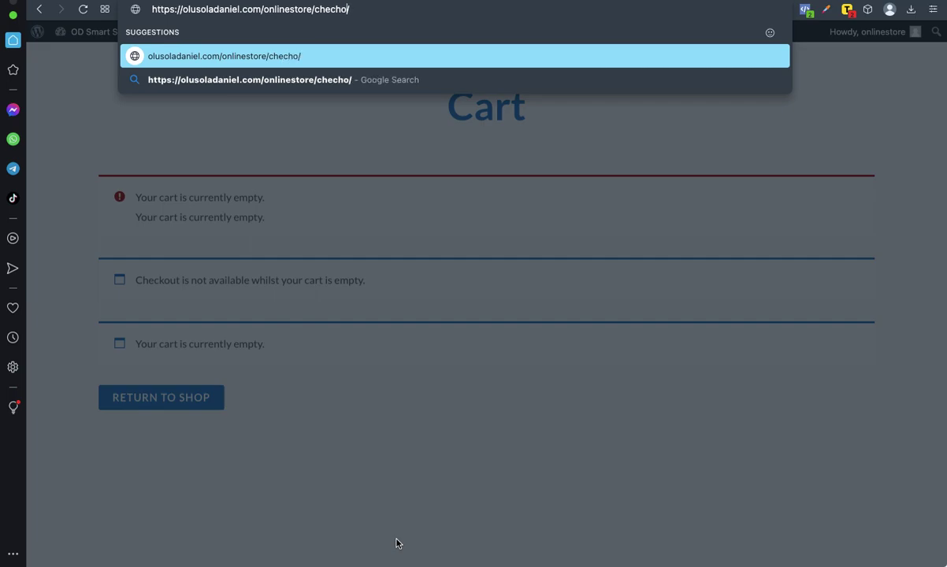
{"action": "key", "text": "BackSpace"}
{"action": "key", "text": "BackSpace"}
{"action": "type", "text": "kout"}
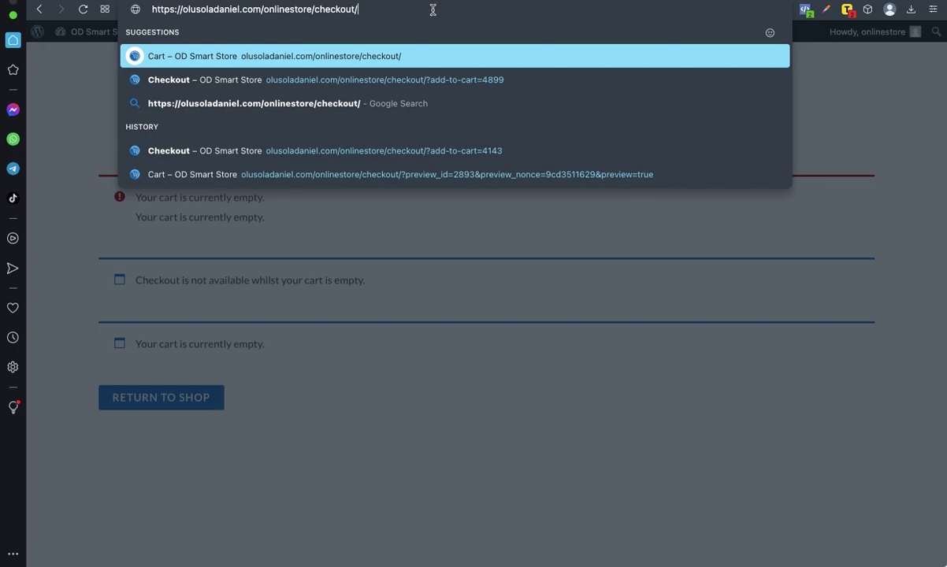
- Replace the address with the store's full checkout/?add-to-cart=4899 link and highlight its product ID 4899
{"action": "key", "text": "super+a"}
{"action": "type", "text": "https://olusoladaniel.com/onlinestore/checkout/?add-to-cart=4899"}
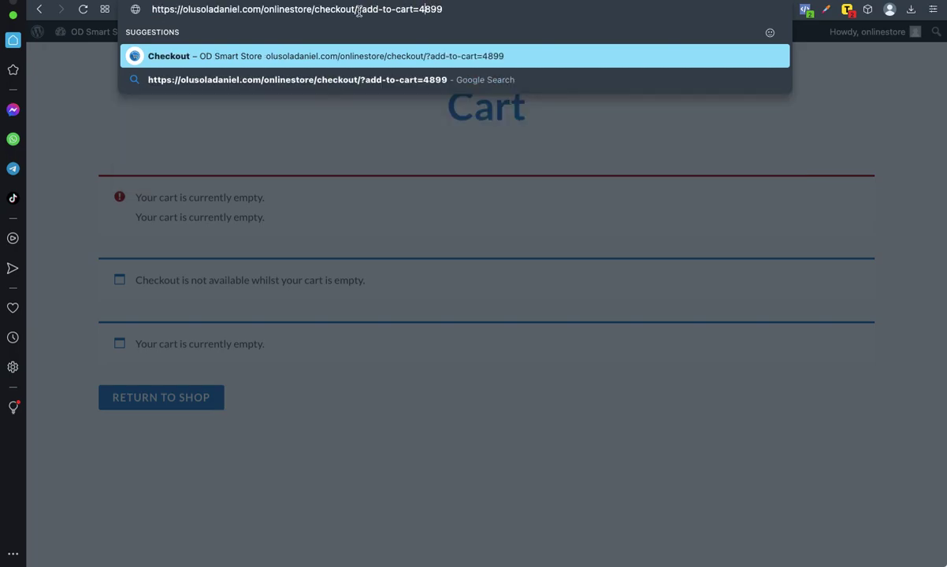
{"action": "left_click_drag", "start_coordinate": [357, 10], "coordinate": [457, 16]}
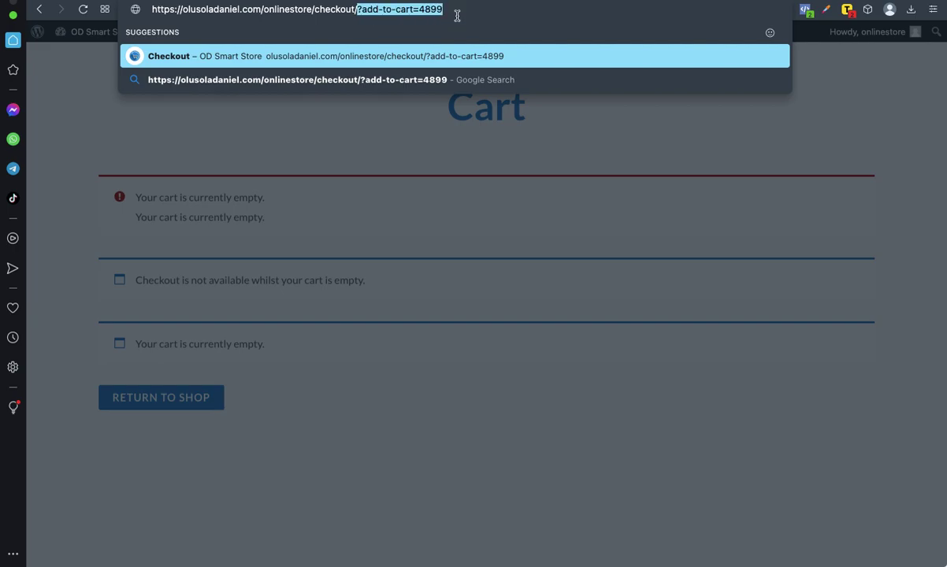
{"action": "key", "text": "BackSpace"}
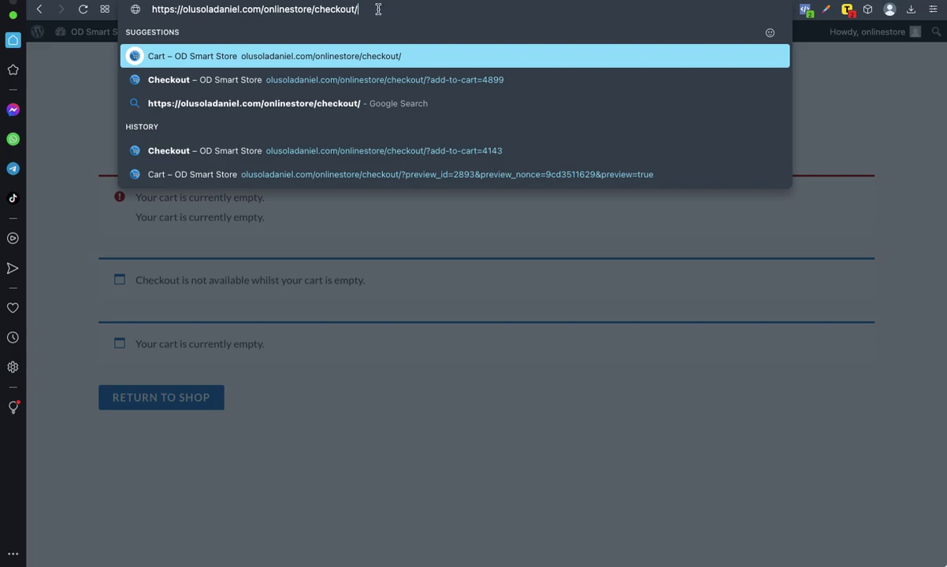
{"action": "key", "text": "ctrl+z"}
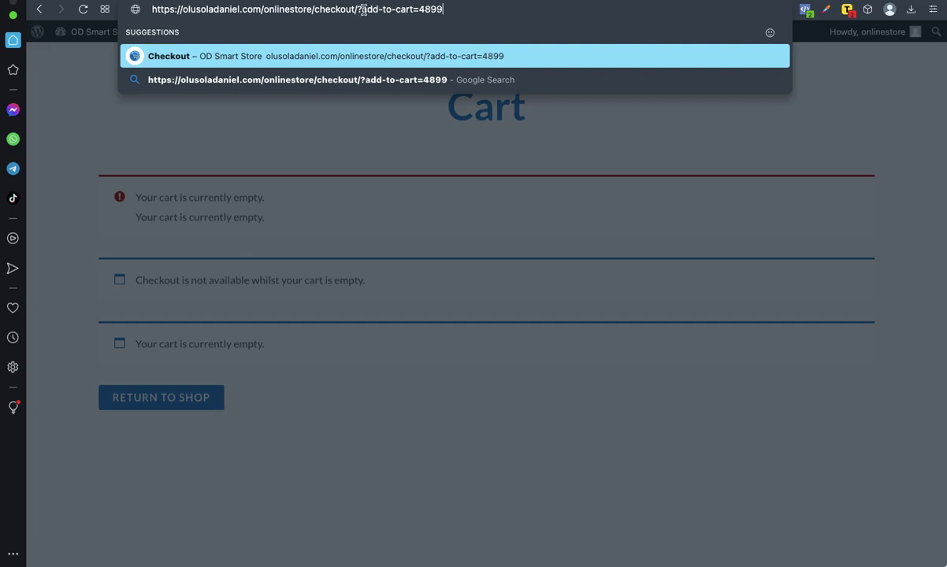
{"action": "double_click", "coordinate": [434, 9]}
- Review the vacuum cleaner landing page's images and price, and switch to the Products list to view its entry
{"action": "left_click", "coordinate": [301, 6]}
{"action": "key", "text": "ctrl+Tab"}
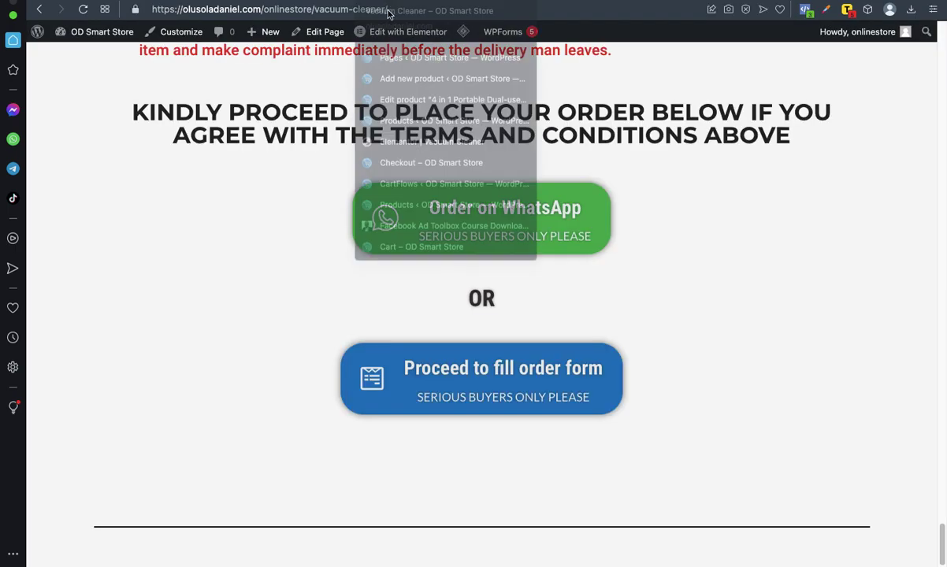
{"action": "scroll", "coordinate": [815, 177], "scroll_direction": "up", "scroll_amount": 15}
{"action": "scroll", "coordinate": [689, 170], "scroll_direction": "up", "scroll_amount": 10}
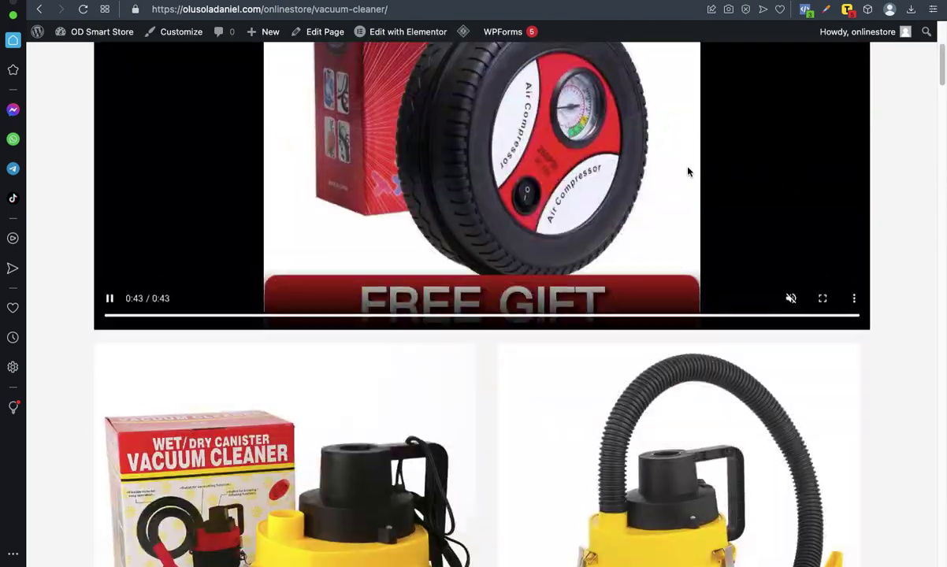
{"action": "scroll", "coordinate": [650, 220], "scroll_direction": "down", "scroll_amount": 5}
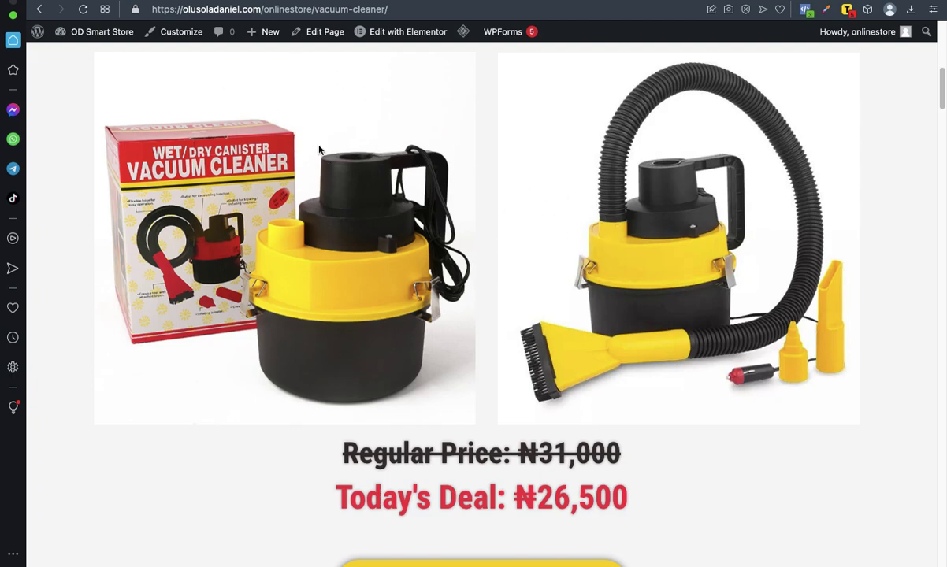
{"action": "left_click", "coordinate": [305, 3]}
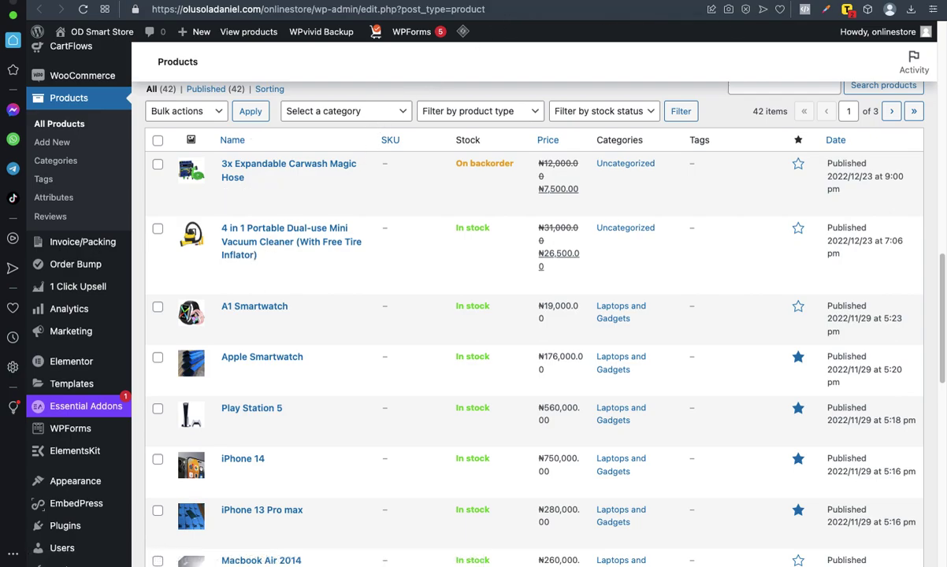
- Return to the empty cart tab and load the checkout/?add-to-cart=4899 link
{"action": "left_click", "coordinate": [441, 3]}
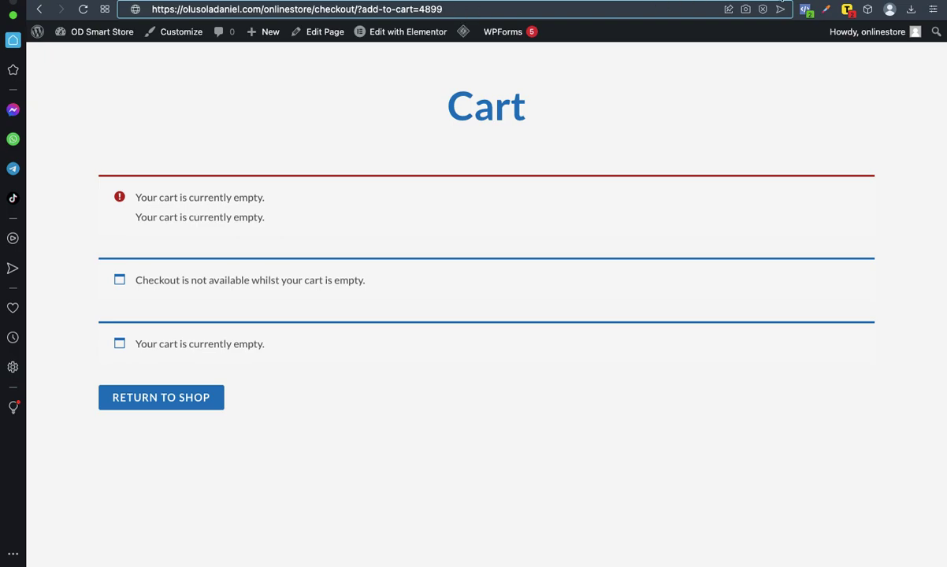
{"action": "key", "text": "super+t"}
{"action": "key", "text": "super+w"}
{"action": "key", "text": "Return"}
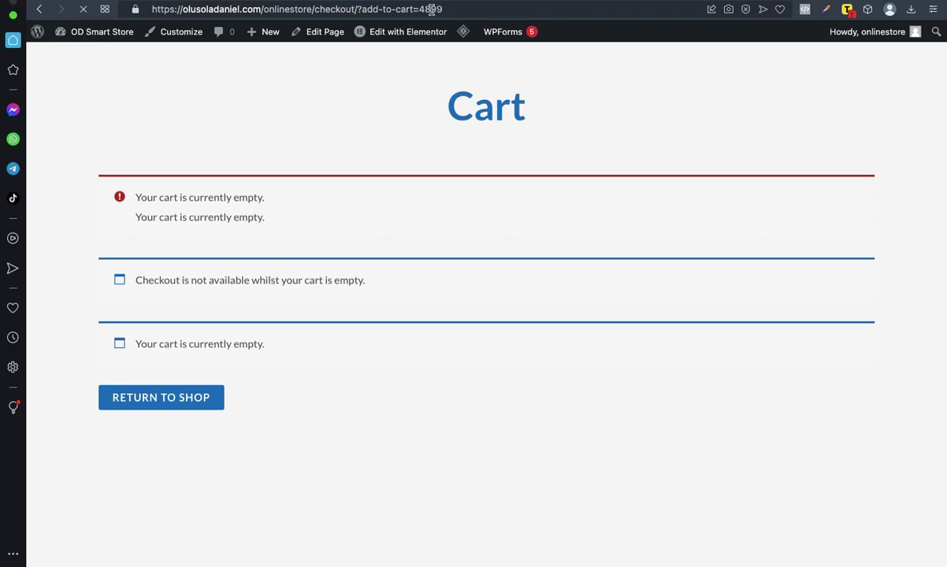
- Review the loaded order form down to its order summary, add-on offer and Place Order section
{"action": "scroll", "coordinate": [454, 149], "scroll_direction": "down", "scroll_amount": 2}
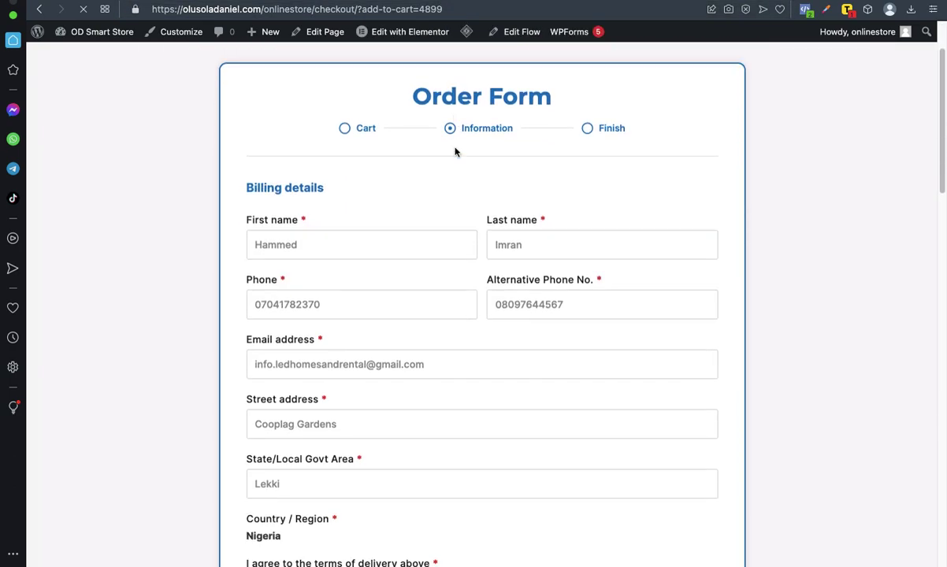
{"action": "scroll", "coordinate": [454, 152], "scroll_direction": "down", "scroll_amount": 10}
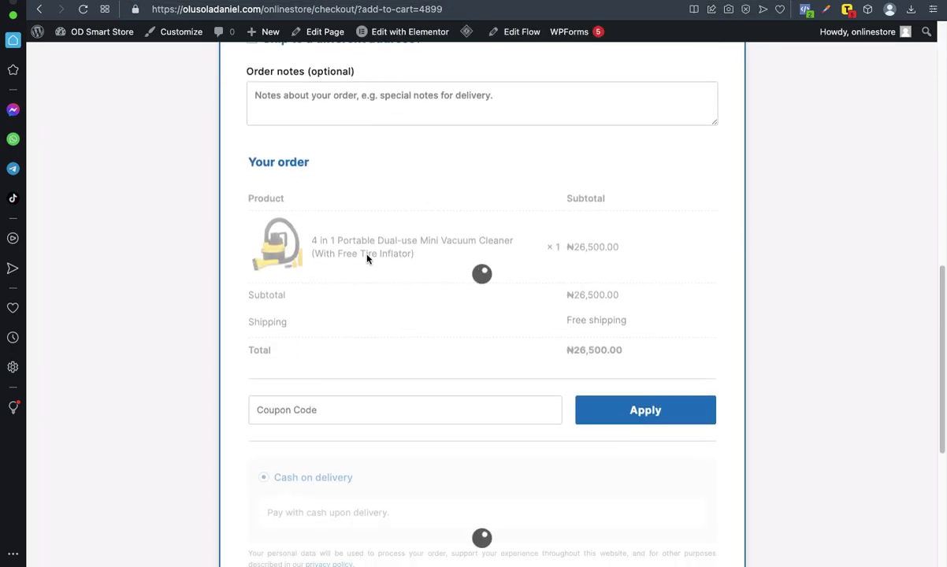
{"action": "scroll", "coordinate": [331, 276], "scroll_direction": "up", "scroll_amount": 1}
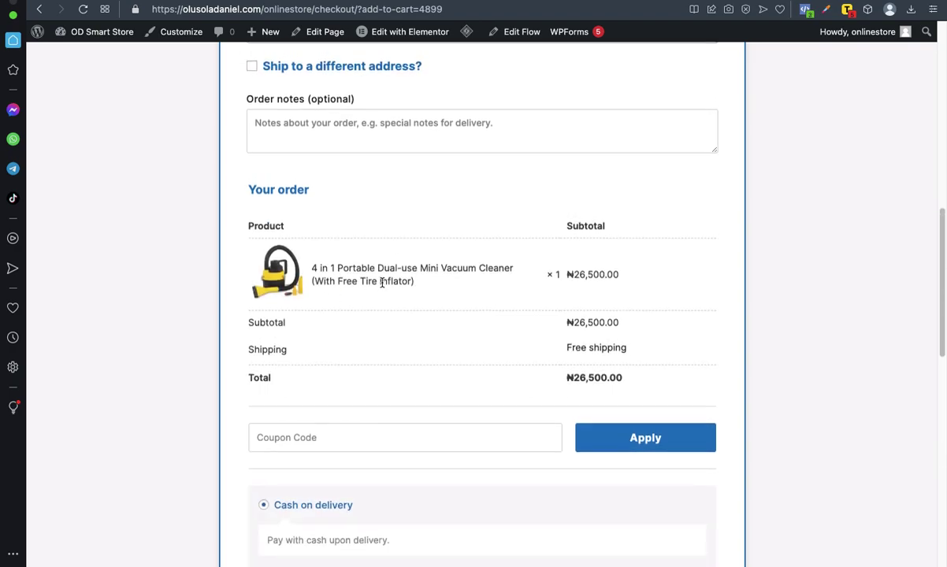
{"action": "scroll", "coordinate": [315, 275], "scroll_direction": "down", "scroll_amount": 10}
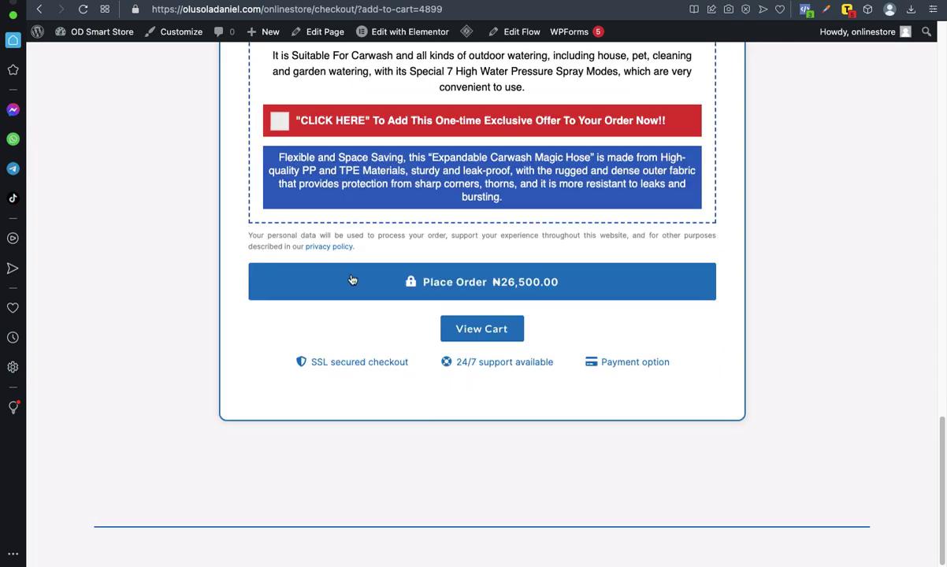
- Open the cart from the order form, set the vacuum cleaner's quantity to 0 and update the cart
{"action": "left_click", "coordinate": [472, 335]}
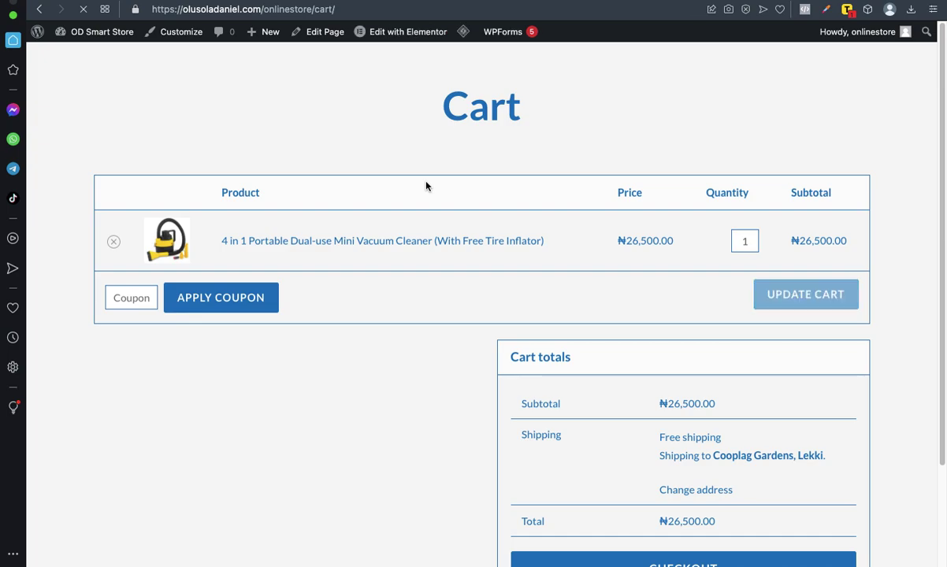
{"action": "left_click", "coordinate": [693, 240]}
{"action": "scroll", "coordinate": [659, 331], "scroll_direction": "down", "scroll_amount": 2}
{"action": "scroll", "coordinate": [659, 331], "scroll_direction": "down", "scroll_amount": 2}
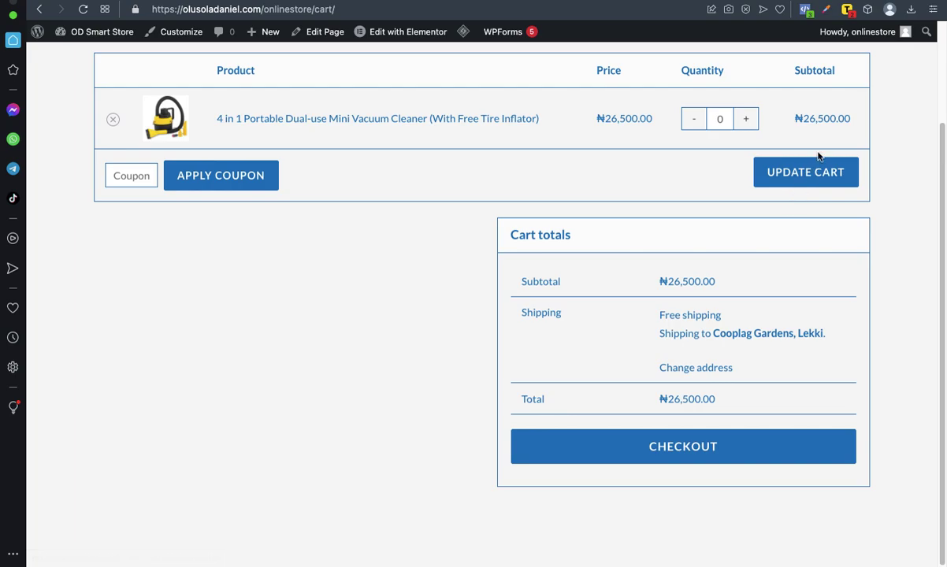
{"action": "left_click", "coordinate": [763, 172]}
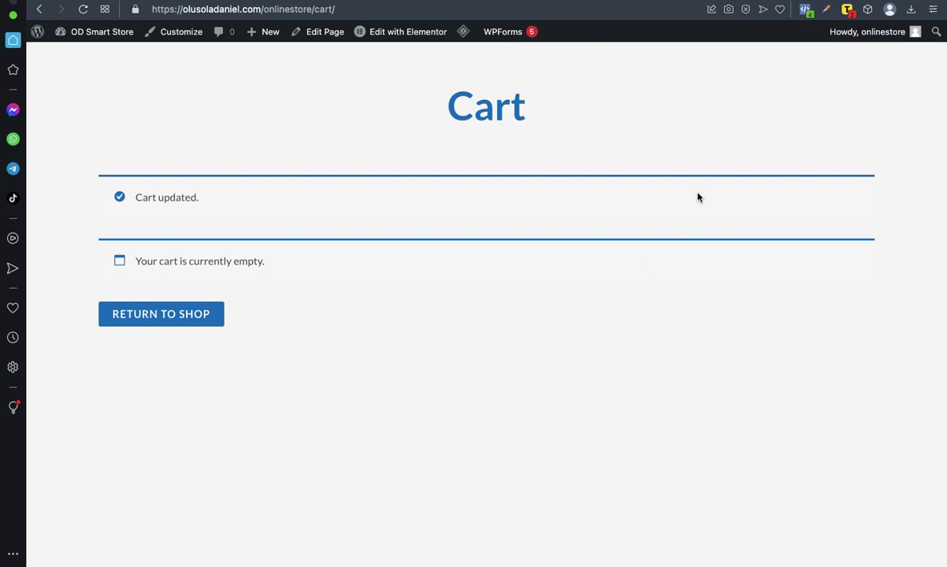
- Open a new browser tab and paste the copied checkout/?add-to-cart=4899 link into its address without loading it
{"action": "key", "text": "ctrl+space"}
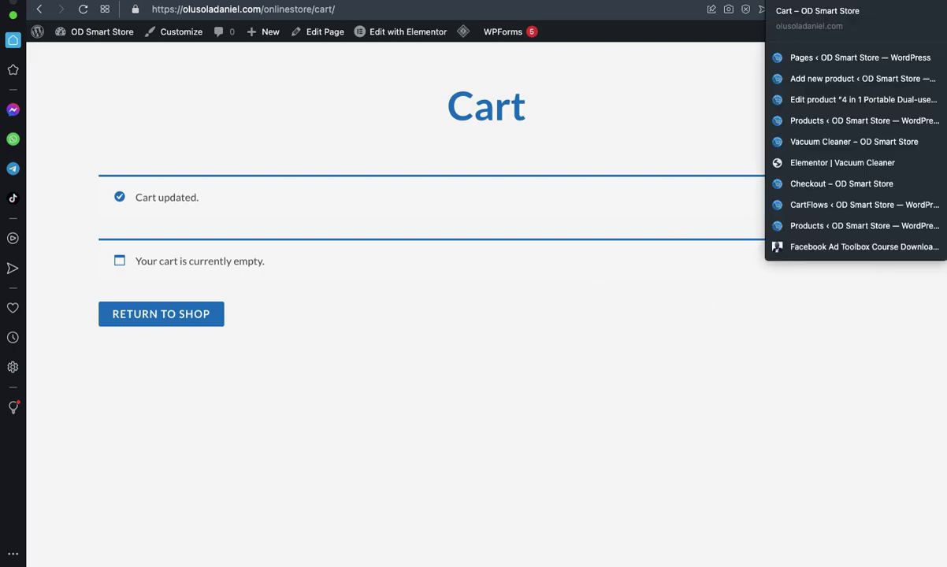
{"action": "key", "text": "Escape"}
{"action": "key", "text": "ctrl+t"}
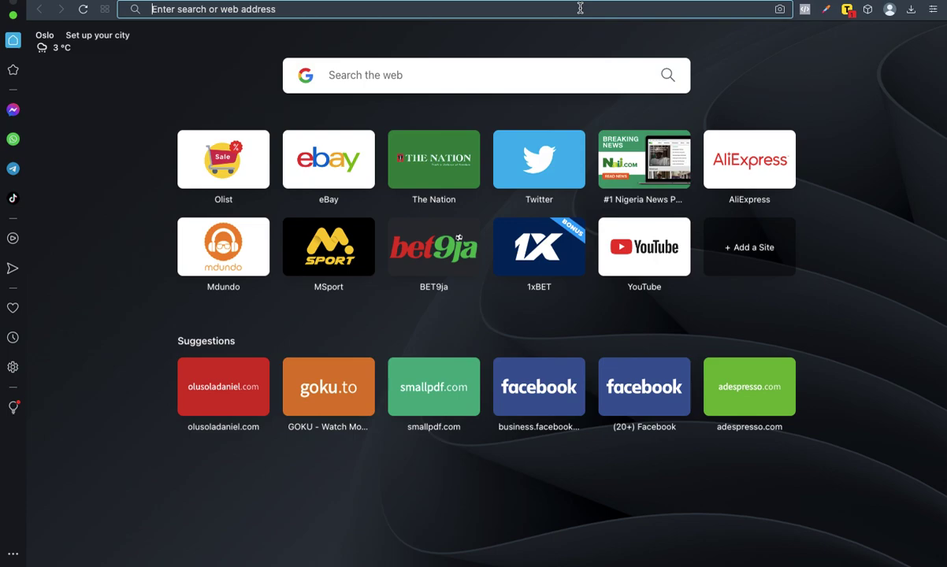
{"action": "mouse_move", "coordinate": [580, 4]}
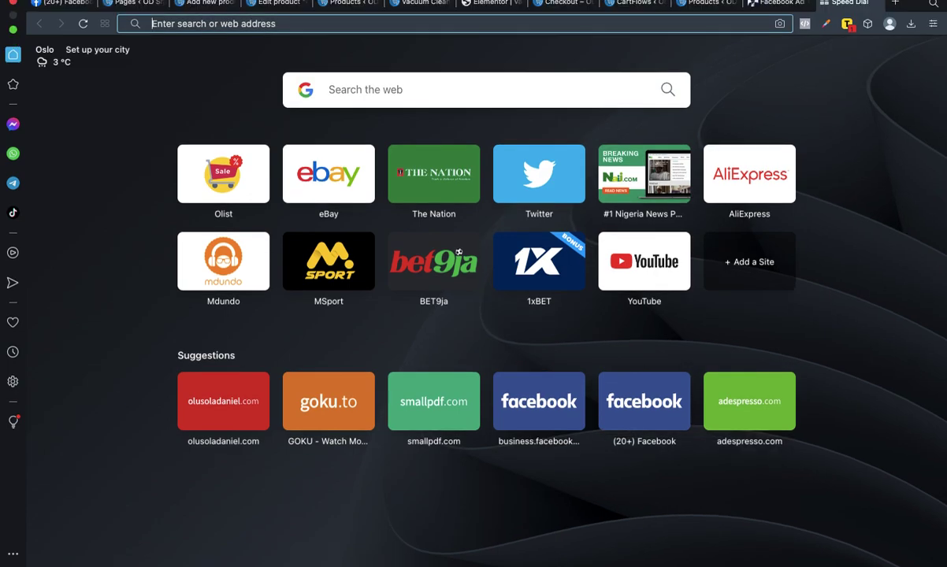
{"action": "left_click", "coordinate": [645, 8]}
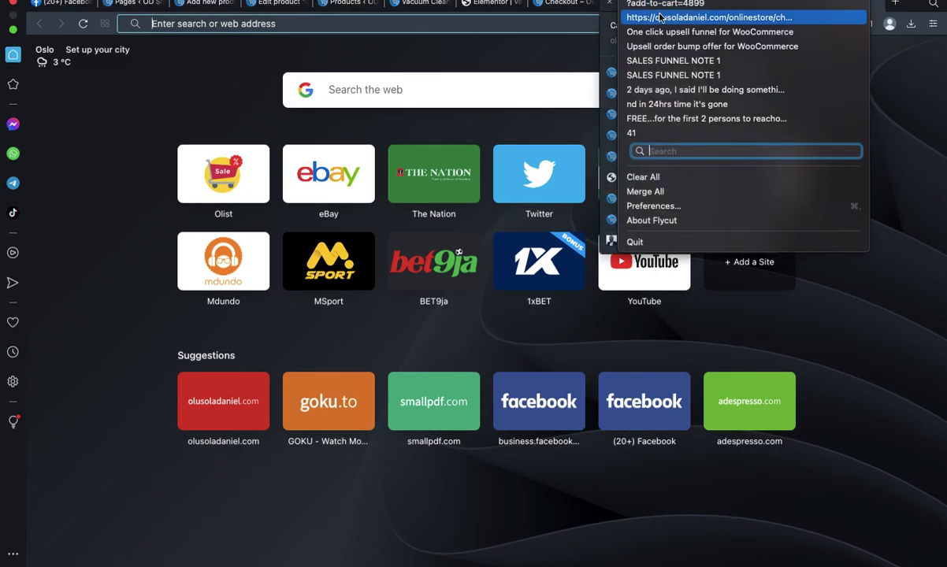
{"action": "left_click", "coordinate": [660, 17]}
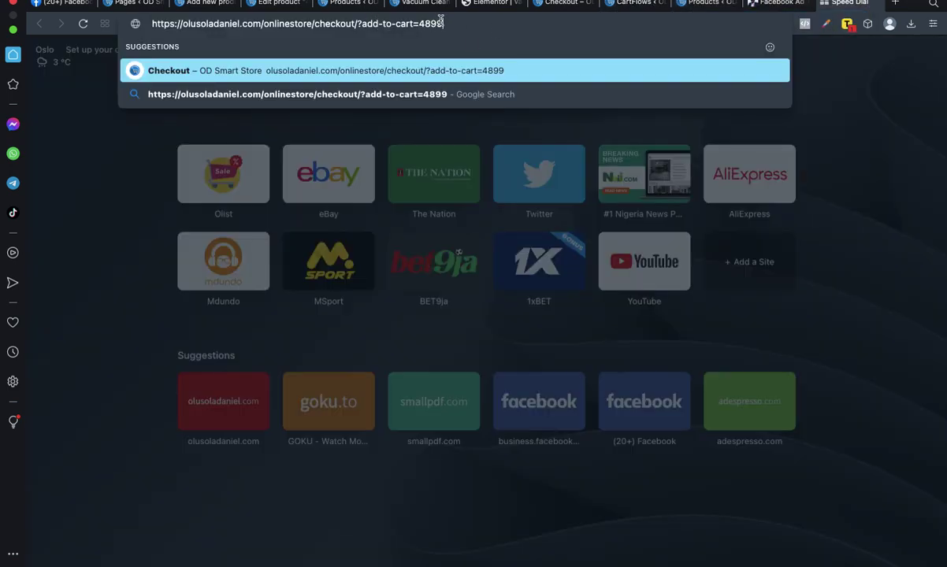
{"action": "key", "text": "Down"}
{"action": "left_click", "coordinate": [827, 252]}
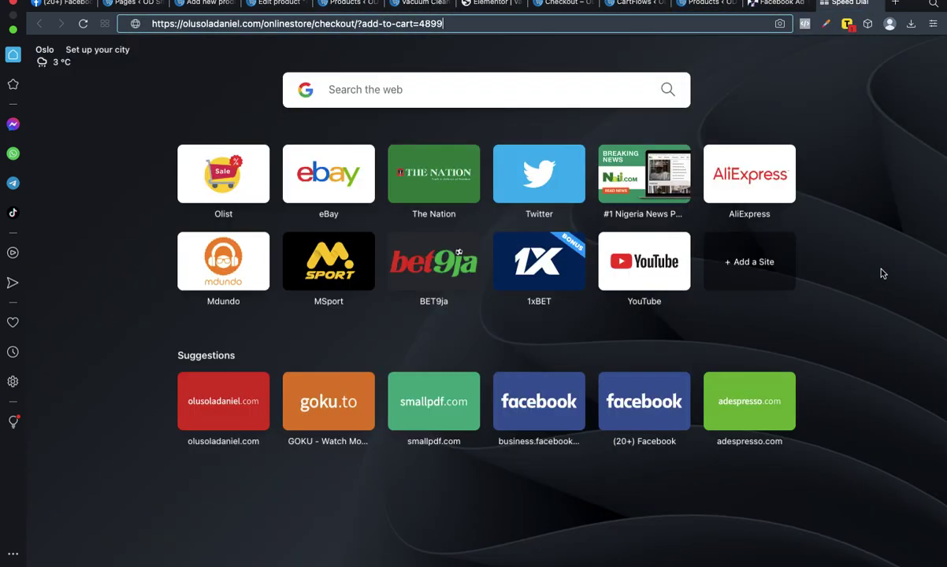
- Check the vacuum cleaner landing page and look through the Products list for another product's ID
{"action": "left_click", "coordinate": [416, 5]}
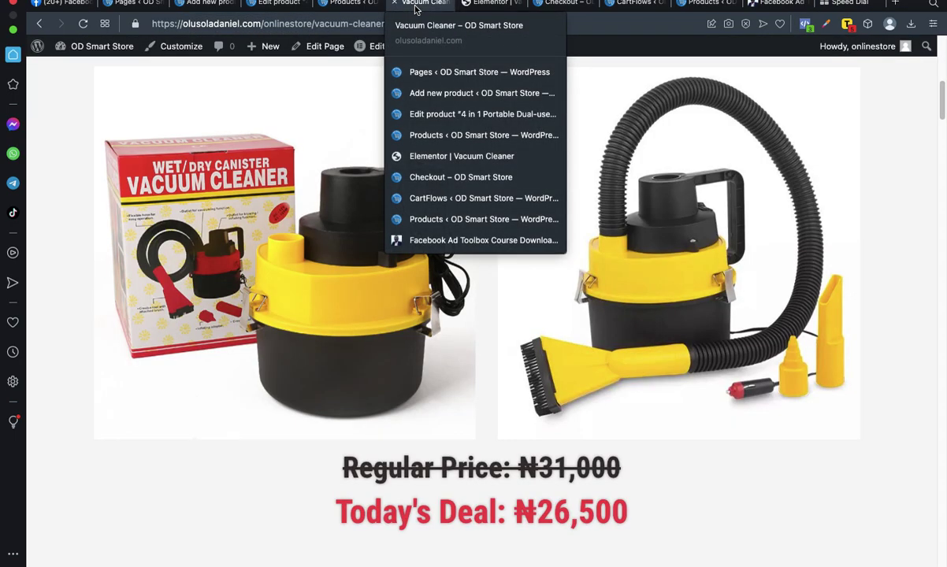
{"action": "left_click", "coordinate": [350, 4]}
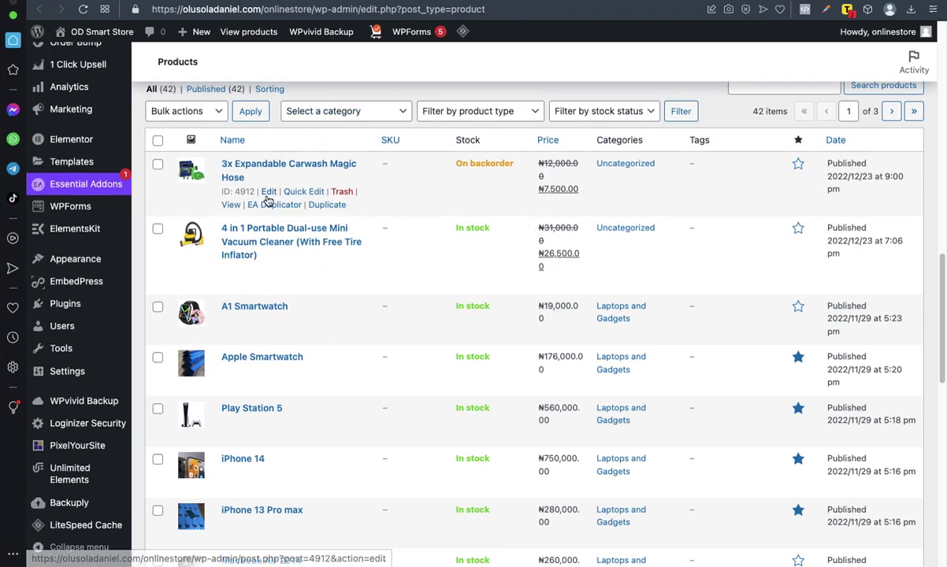
{"action": "scroll", "coordinate": [313, 290], "scroll_direction": "down", "scroll_amount": 4}
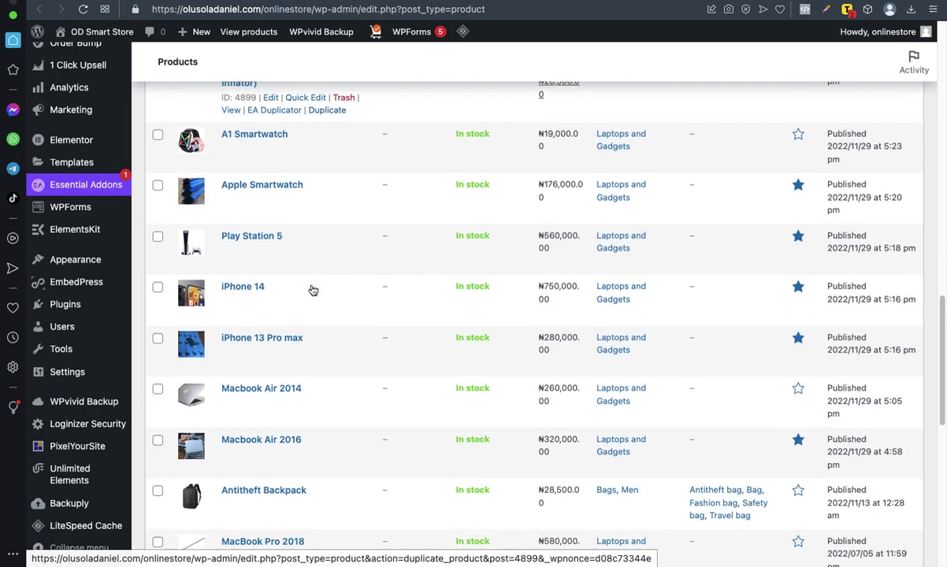
{"action": "scroll", "coordinate": [313, 290], "scroll_direction": "down", "scroll_amount": 6}
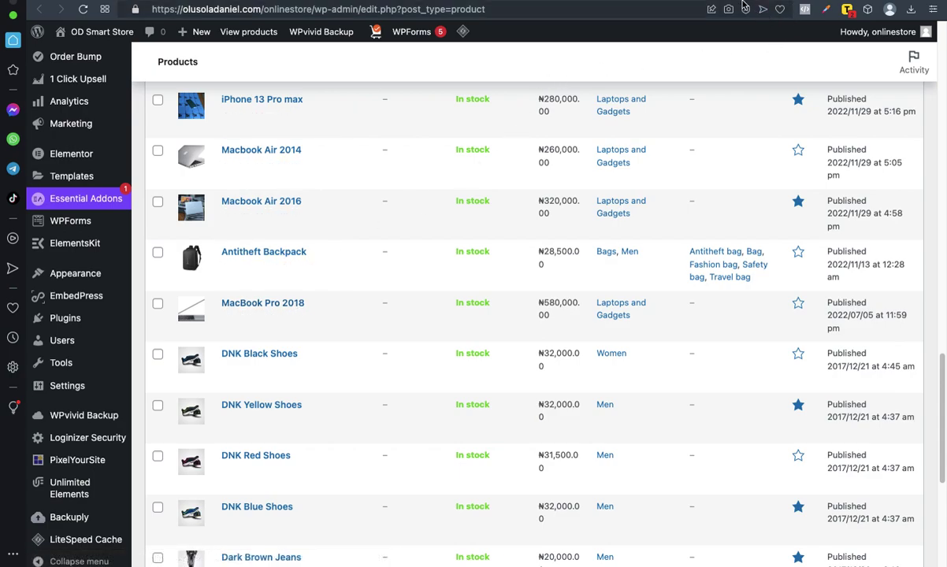
- Return to the prepared checkout link, replace product ID 4899 with 4501 and load it
{"action": "key", "text": "super+t"}
{"action": "type", "text": "https://olusoladaniel.com/onlinestore/checkout/?add-to-cart=4899"}
{"action": "double_click", "coordinate": [432, 9]}
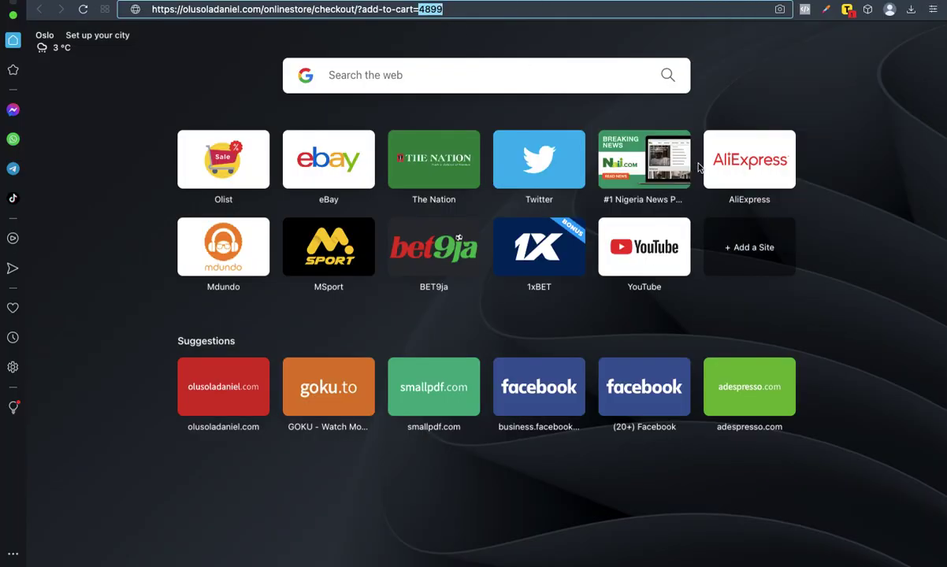
{"action": "type", "text": "4501"}
{"action": "key", "text": "Return"}
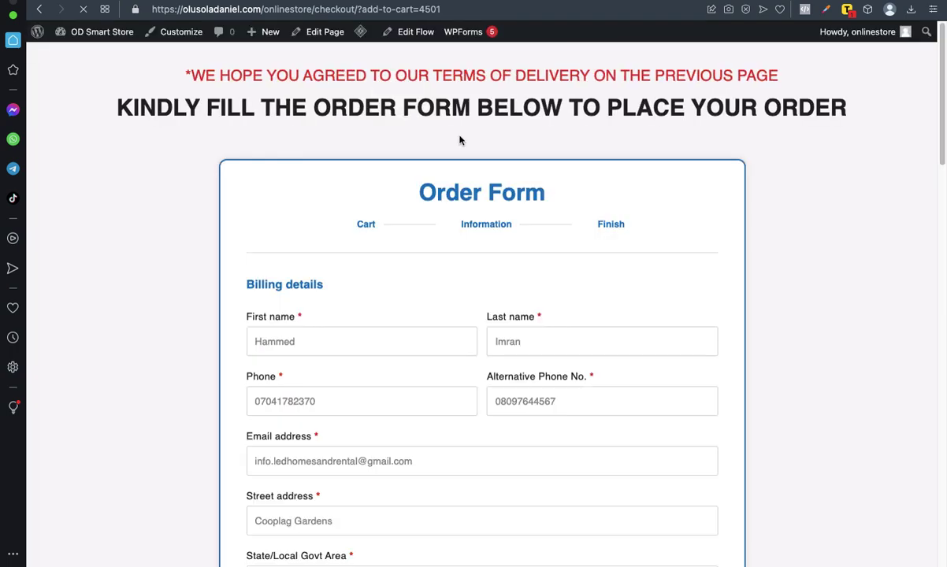
- Examine the product and total in the order form's Your order section, then return to the link in the page address
{"action": "scroll", "coordinate": [473, 263], "scroll_direction": "down", "scroll_amount": 3}
{"action": "scroll", "coordinate": [506, 271], "scroll_direction": "down", "scroll_amount": 4}
{"action": "scroll", "coordinate": [506, 271], "scroll_direction": "down", "scroll_amount": 10}
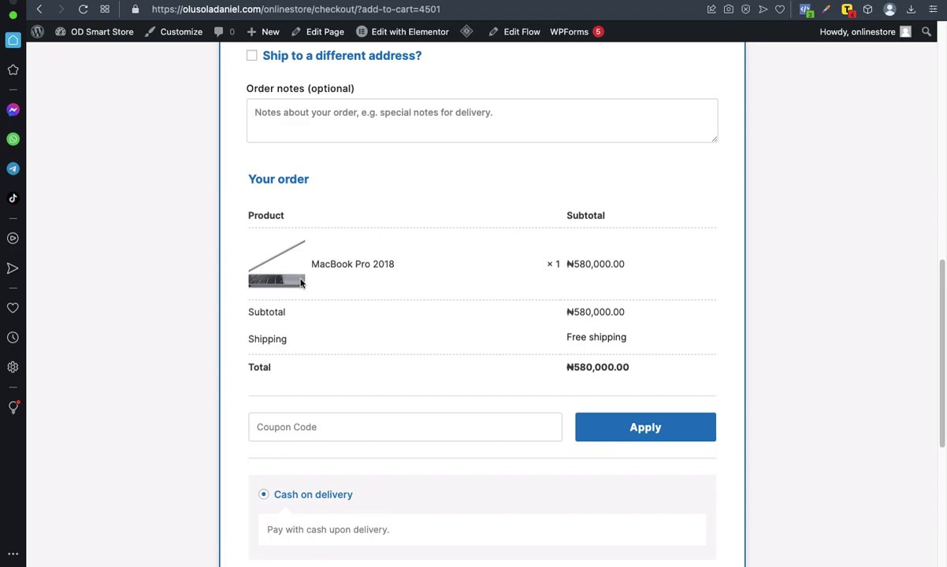
{"action": "scroll", "coordinate": [371, 284], "scroll_direction": "up", "scroll_amount": 10}
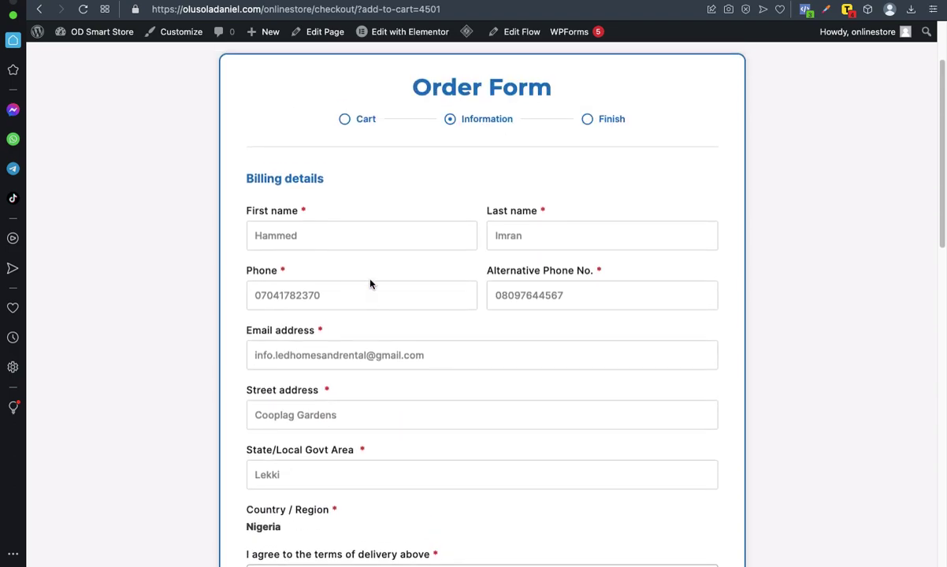
{"action": "left_click", "coordinate": [461, 9]}
{"action": "double_click", "coordinate": [461, 10]}
{"action": "left_click", "coordinate": [461, 10]}
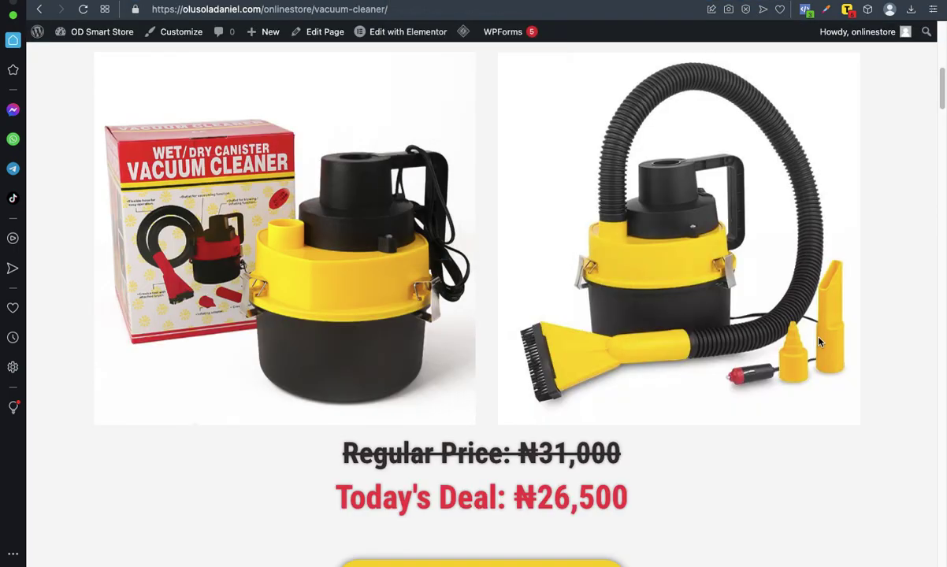
- Look through the vacuum cleaner landing page down to its order notice, and highlight the checkout tab's add-to-cart=4501 link
{"action": "scroll", "coordinate": [819, 342], "scroll_direction": "down", "scroll_amount": 20}
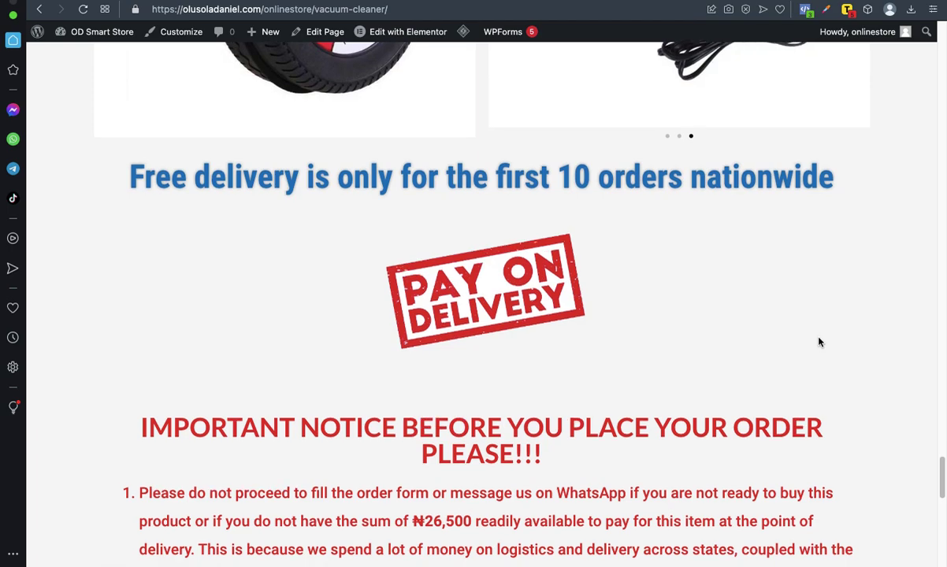
{"action": "scroll", "coordinate": [819, 341], "scroll_direction": "down", "scroll_amount": 10}
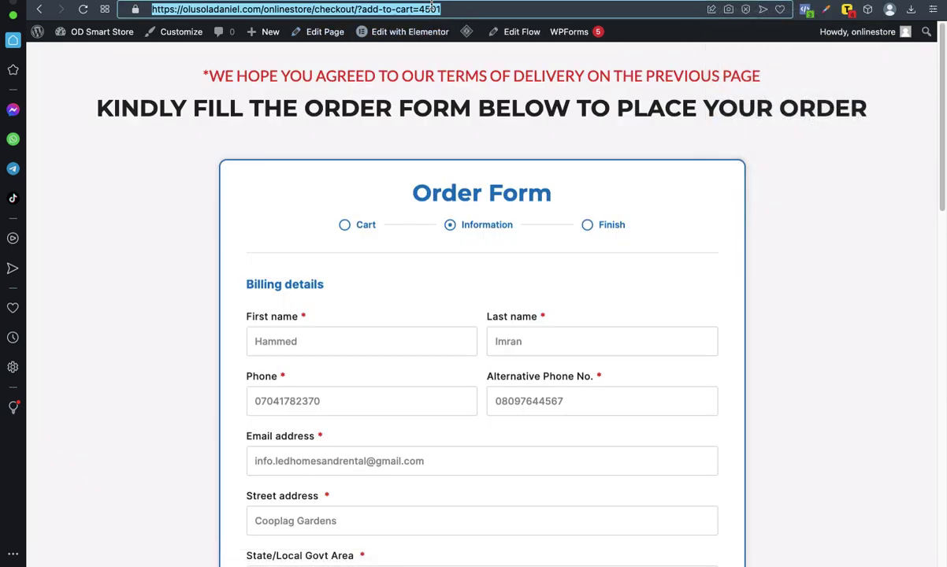
{"action": "left_click", "coordinate": [405, 9]}
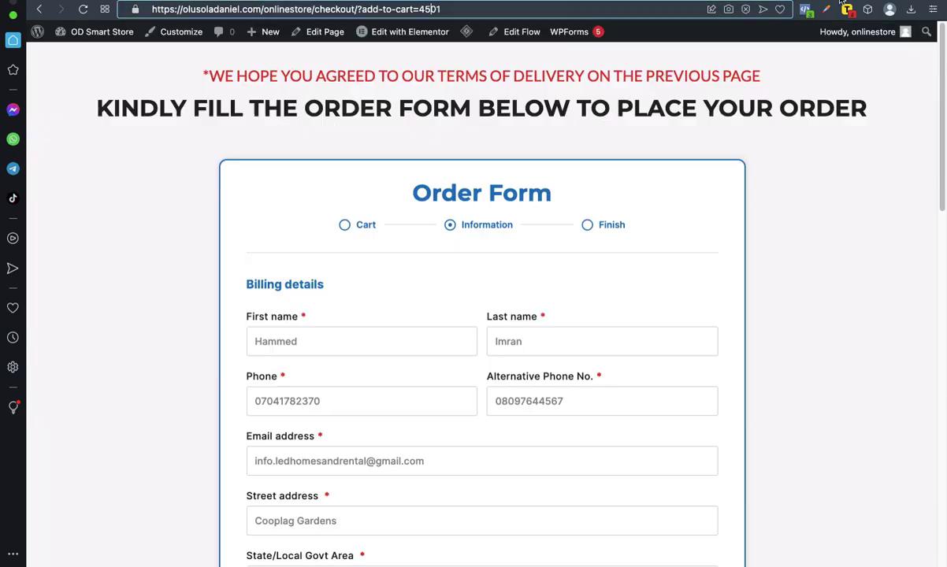
{"action": "left_click", "coordinate": [476, 10]}
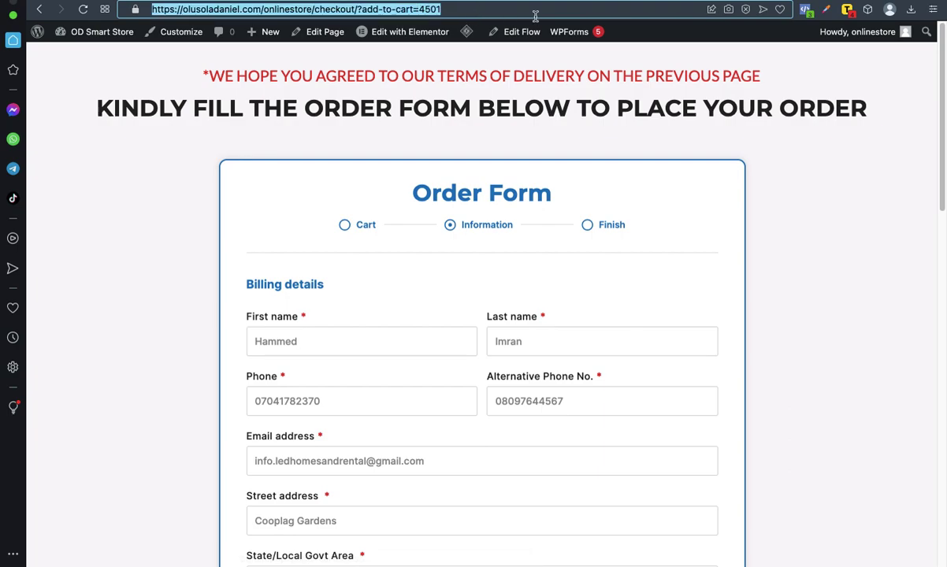
- Switch to the landing page's Elementor editor and highlight the link of the Proceed to fill order form button
{"action": "left_click", "coordinate": [854, 3]}
{"action": "key", "text": "ctrl+Tab"}
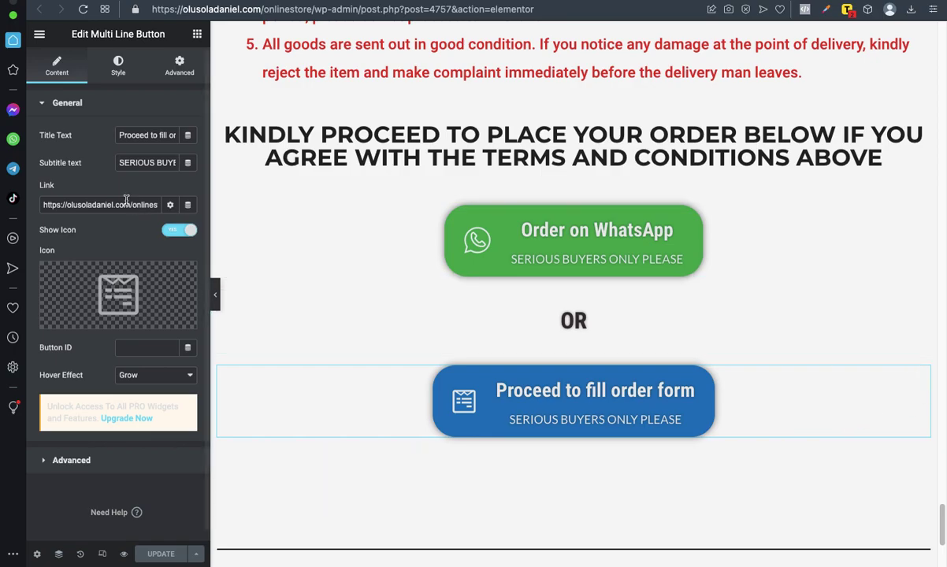
{"action": "triple_click", "coordinate": [100, 204]}
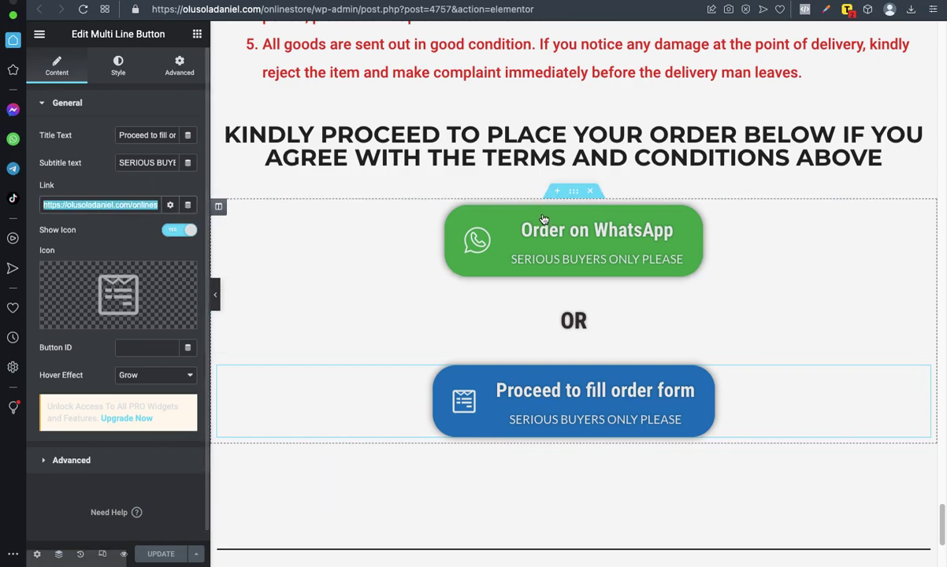
- Examine the order buttons throughout the landing page and the checkout link on the Proceed to fill order form button
{"action": "scroll", "coordinate": [543, 221], "scroll_direction": "up", "scroll_amount": 10}
{"action": "scroll", "coordinate": [543, 221], "scroll_direction": "down", "scroll_amount": 15}
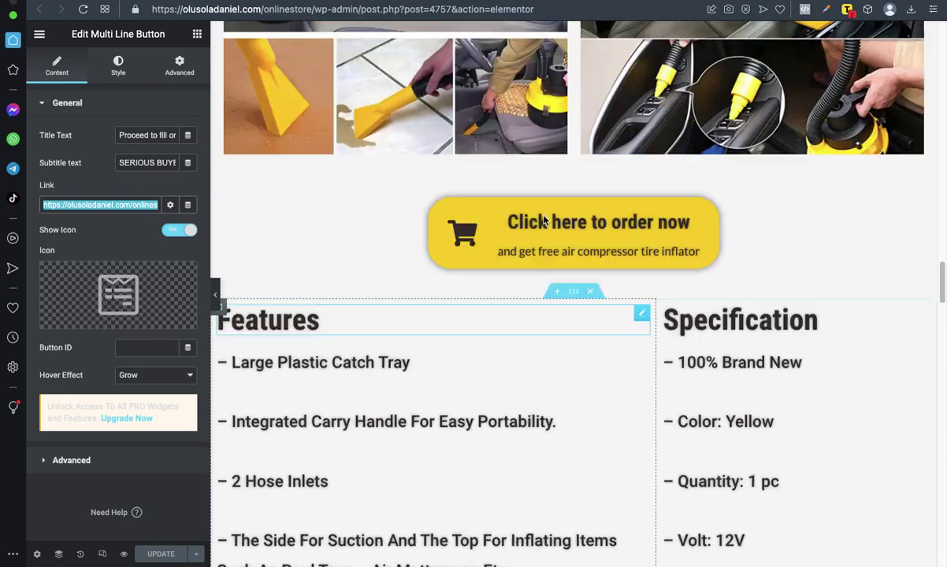
{"action": "scroll", "coordinate": [543, 221], "scroll_direction": "up", "scroll_amount": 15}
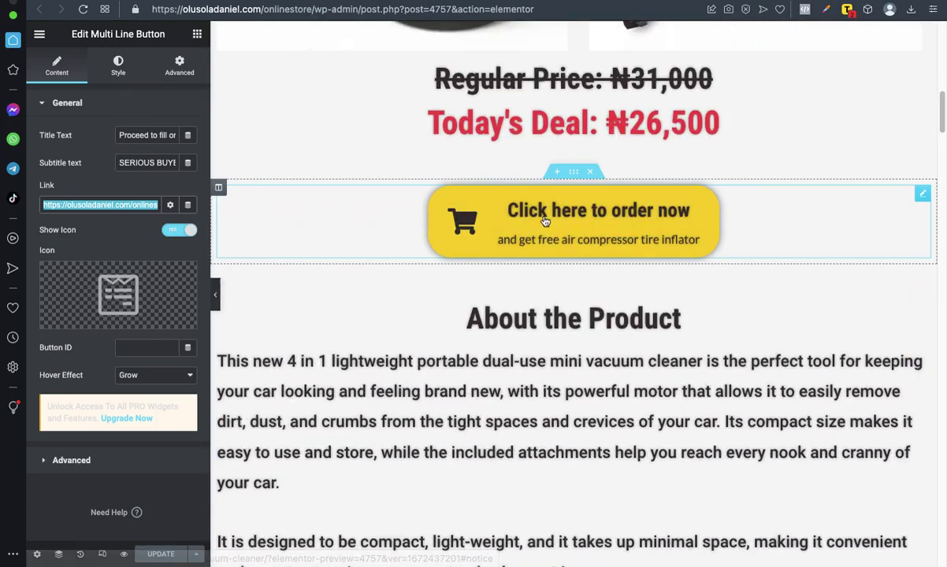
{"action": "scroll", "coordinate": [544, 217], "scroll_direction": "down", "scroll_amount": 6}
{"action": "scroll", "coordinate": [544, 218], "scroll_direction": "up", "scroll_amount": 8}
{"action": "scroll", "coordinate": [544, 221], "scroll_direction": "down", "scroll_amount": 10}
{"action": "scroll", "coordinate": [544, 224], "scroll_direction": "down", "scroll_amount": 8}
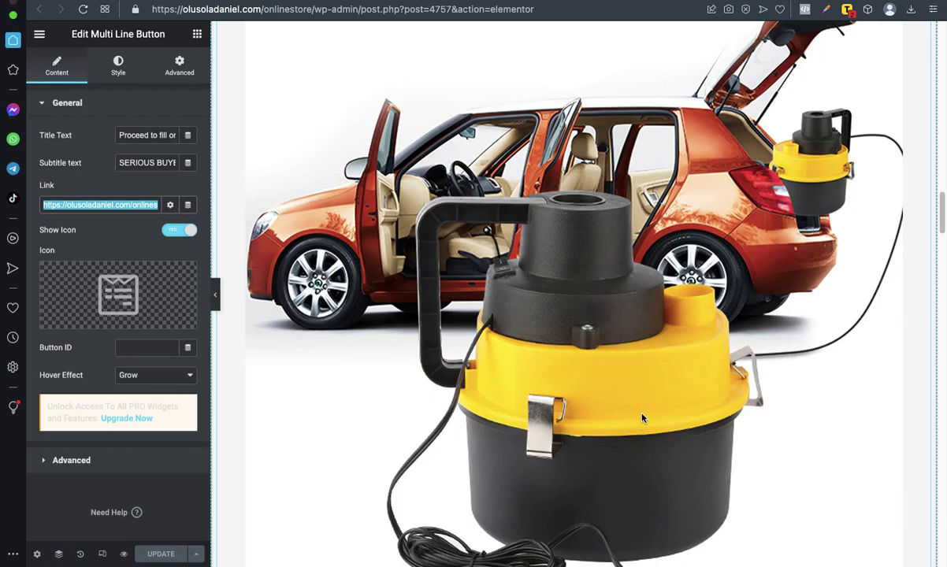
{"action": "scroll", "coordinate": [642, 417], "scroll_direction": "down", "scroll_amount": 20}
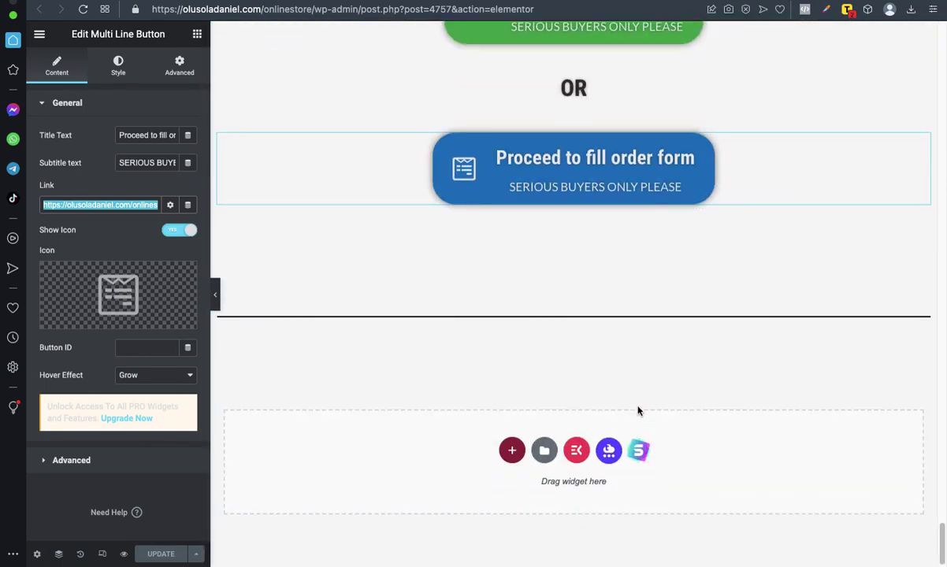
{"action": "scroll", "coordinate": [638, 411], "scroll_direction": "up", "scroll_amount": 10}
{"action": "scroll", "coordinate": [642, 394], "scroll_direction": "down", "scroll_amount": 10}
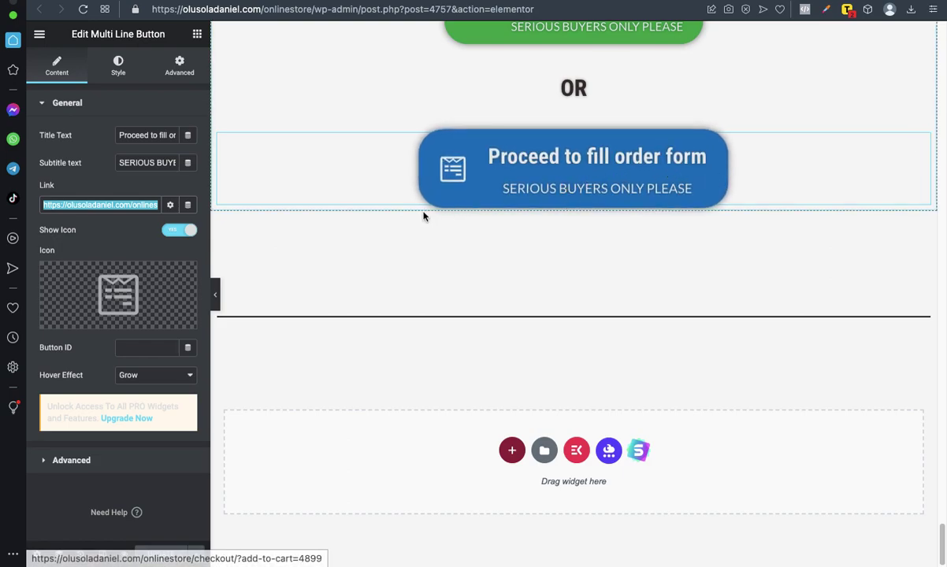
{"action": "left_click", "coordinate": [127, 205]}
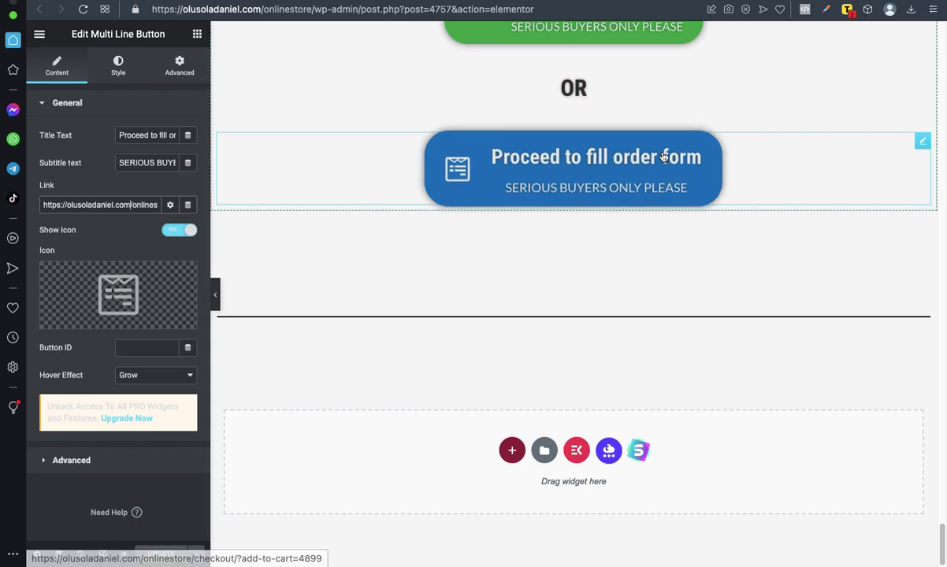
{"action": "scroll", "coordinate": [622, 155], "scroll_direction": "up", "scroll_amount": 15}
{"action": "scroll", "coordinate": [558, 143], "scroll_direction": "down", "scroll_amount": 15}
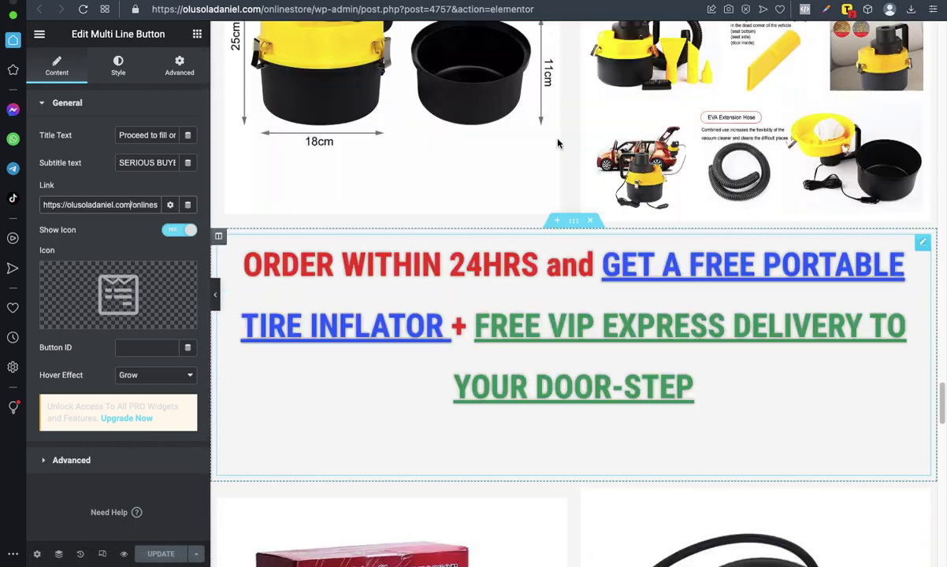
- Look through the landing page in the Elementor editor from the product video down to the order buttons
{"action": "scroll", "coordinate": [608, 136], "scroll_direction": "up", "scroll_amount": 15}
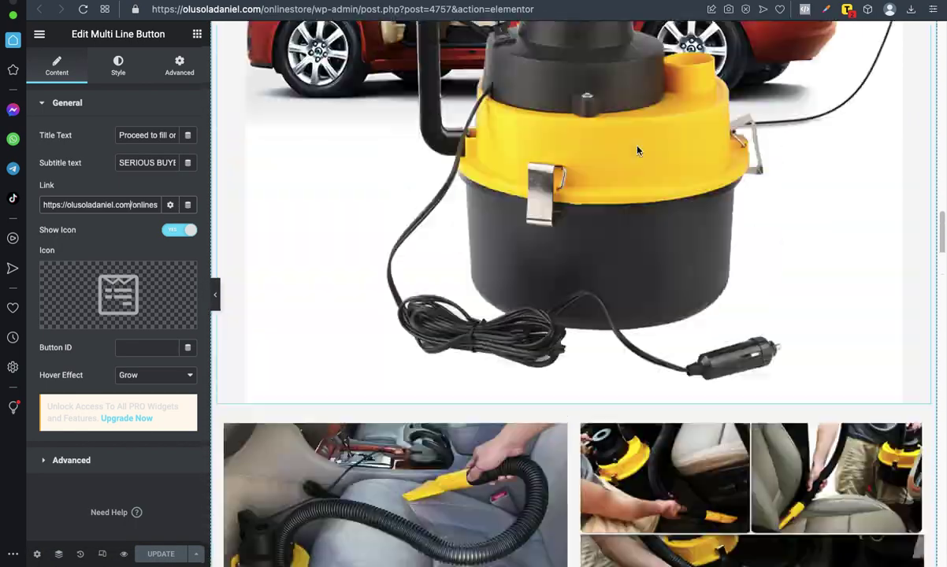
{"action": "scroll", "coordinate": [638, 151], "scroll_direction": "up", "scroll_amount": 10}
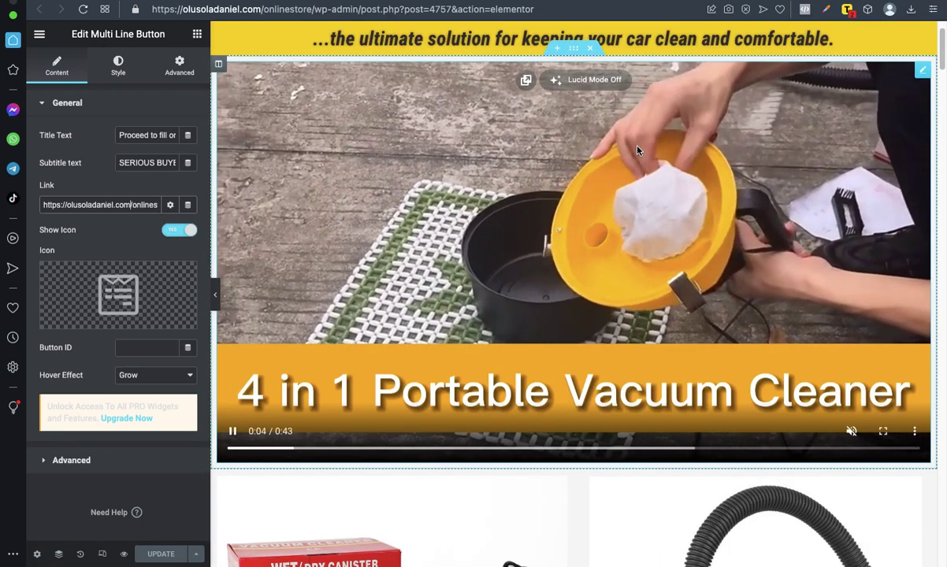
{"action": "scroll", "coordinate": [638, 150], "scroll_direction": "down", "scroll_amount": 10}
{"action": "scroll", "coordinate": [608, 281], "scroll_direction": "down", "scroll_amount": 20}
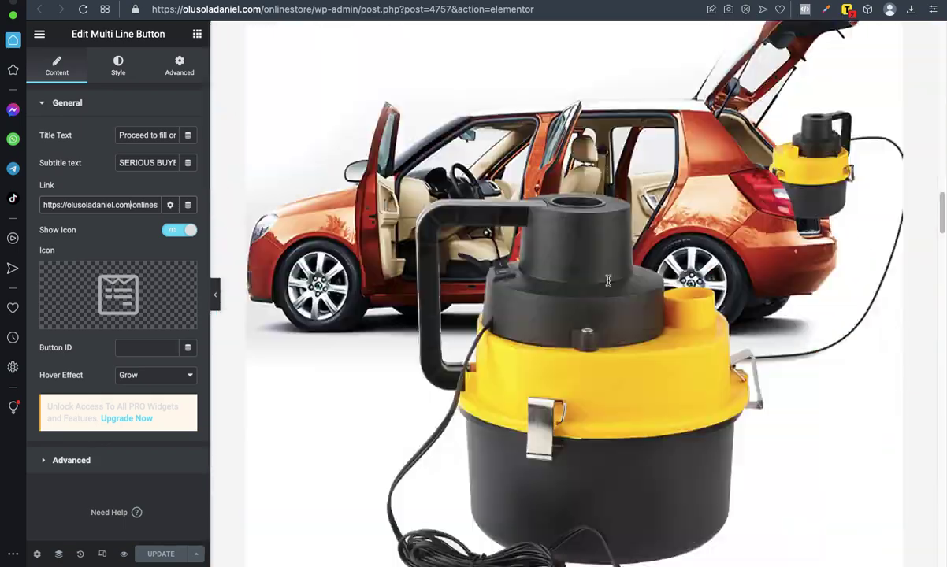
{"action": "scroll", "coordinate": [608, 276], "scroll_direction": "down", "scroll_amount": 9}
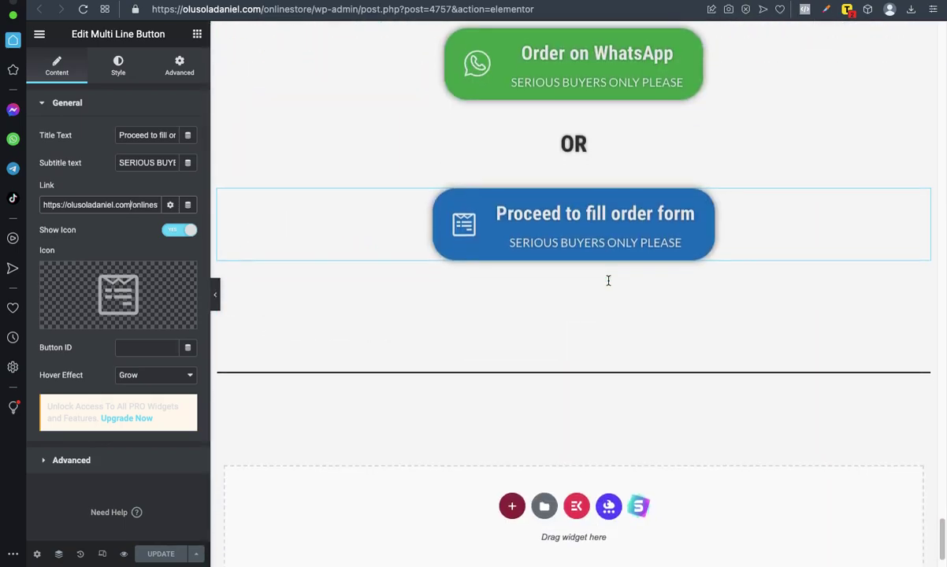
{"action": "scroll", "coordinate": [733, 228], "scroll_direction": "up", "scroll_amount": 3}
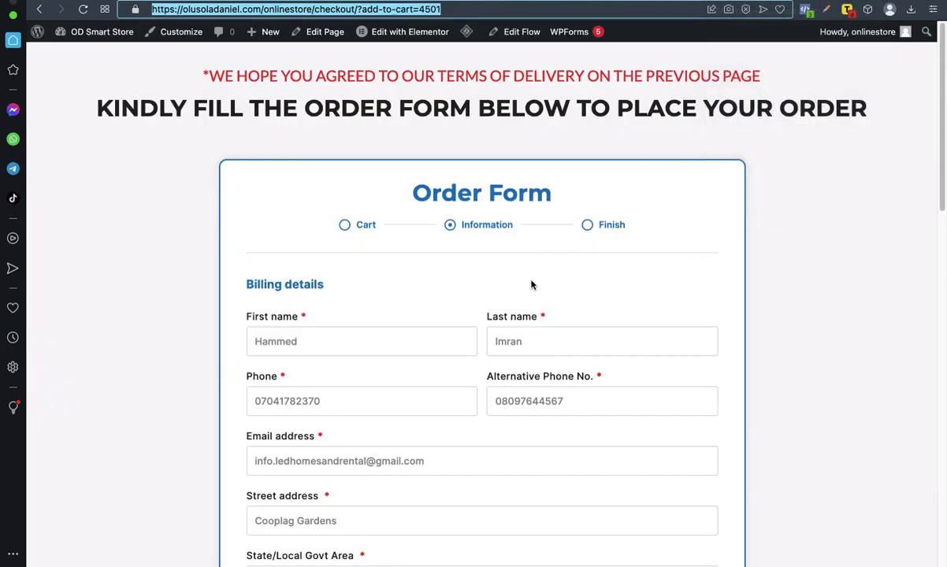
- Check the product in the order form's Your order section, then return to the order buttons in the landing page's Elementor editor
{"action": "scroll", "coordinate": [530, 281], "scroll_direction": "down", "scroll_amount": 15}
{"action": "scroll", "coordinate": [531, 284], "scroll_direction": "up", "scroll_amount": 4}
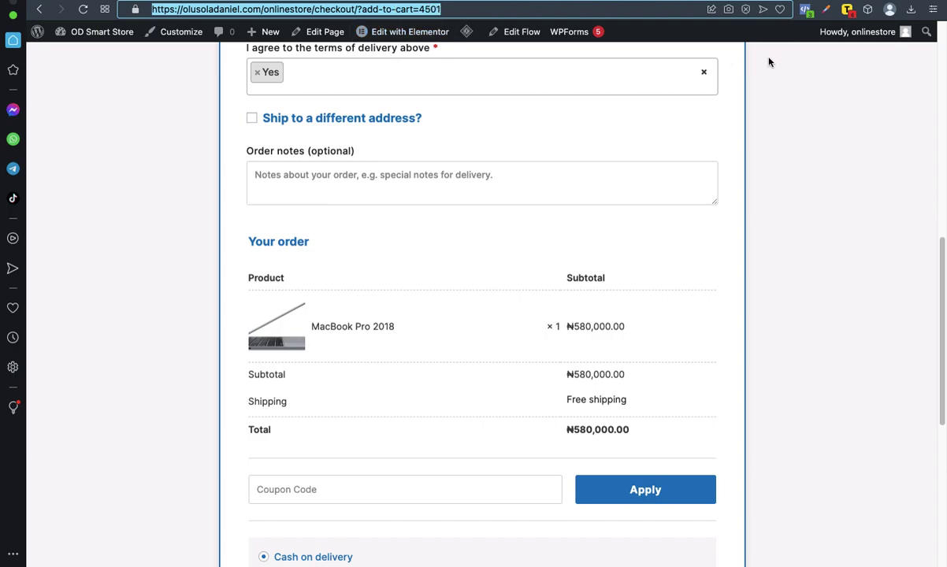
{"action": "scroll", "coordinate": [628, 266], "scroll_direction": "up", "scroll_amount": 3}
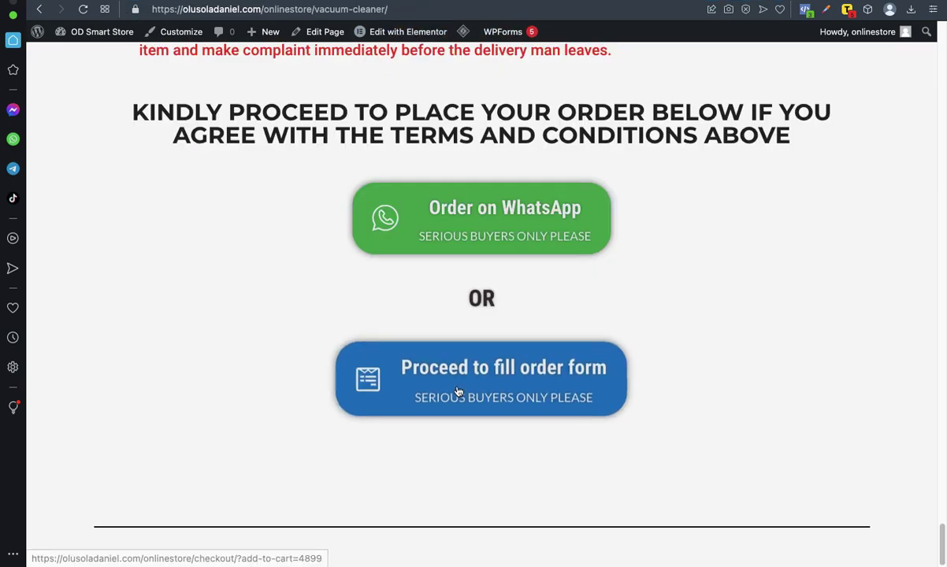
{"action": "left_click", "coordinate": [433, 30]}
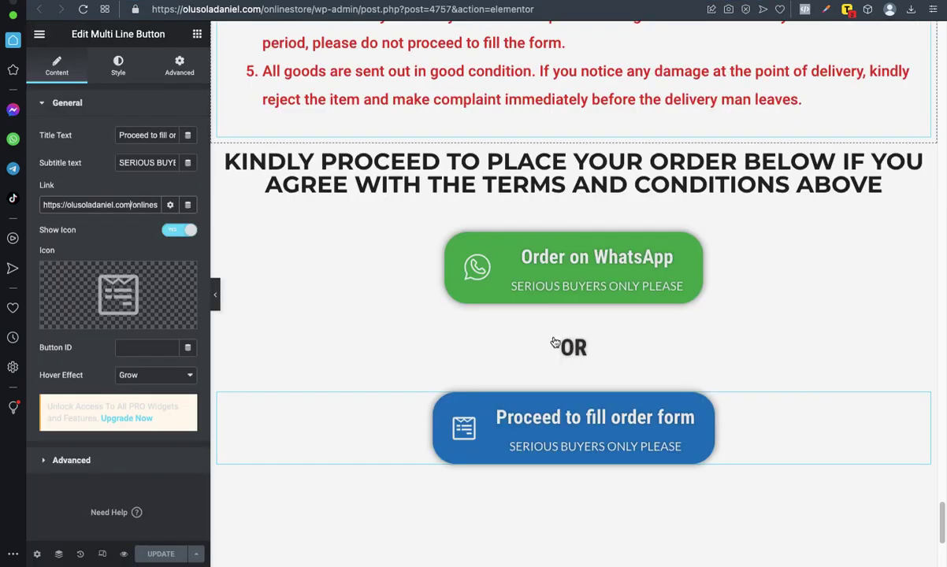
{"action": "scroll", "coordinate": [587, 291], "scroll_direction": "down", "scroll_amount": 2}
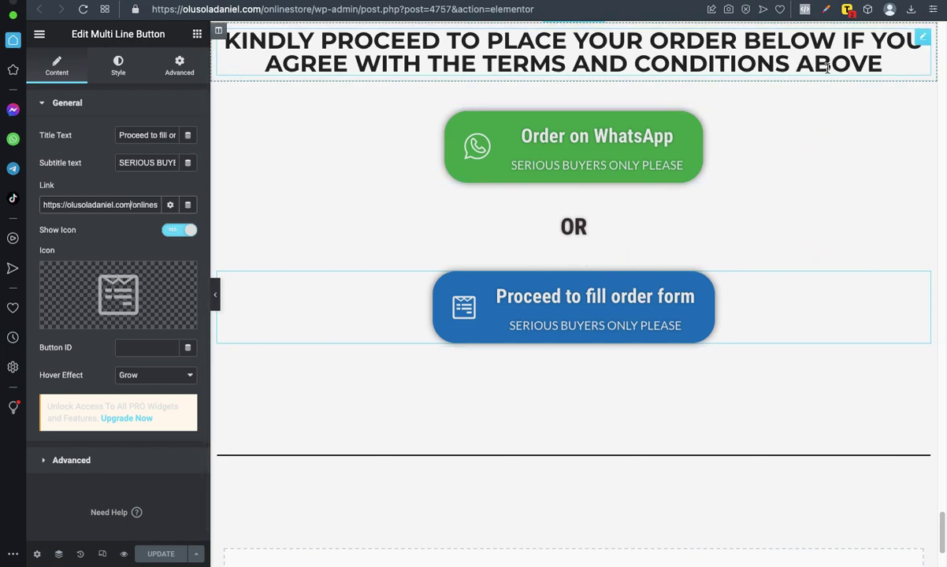
- Switch back to the checkout page and examine the order form's heading, billing fields and terms agreement
{"action": "key", "text": "ctrl+Tab"}
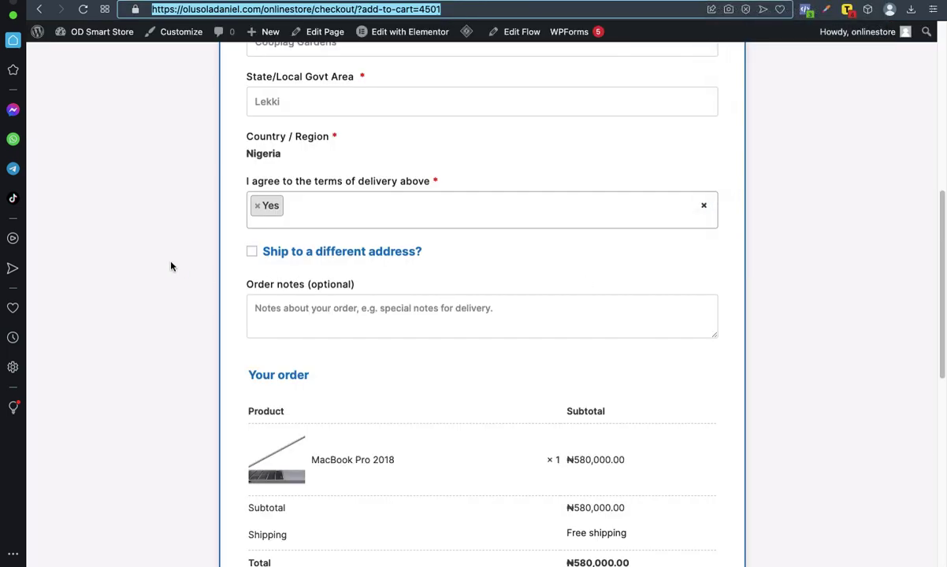
{"action": "left_click", "coordinate": [158, 262]}
{"action": "scroll", "coordinate": [826, 294], "scroll_direction": "down", "scroll_amount": 4}
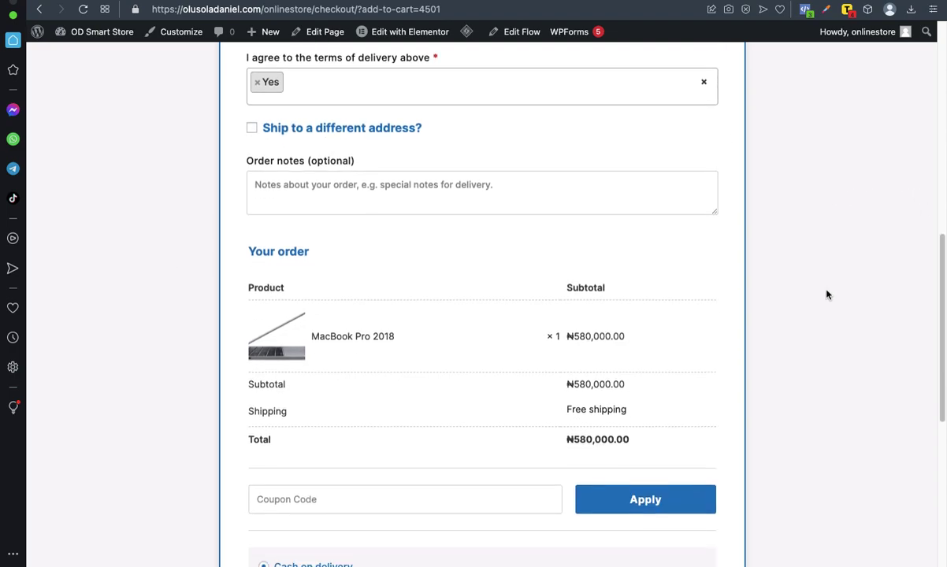
{"action": "scroll", "coordinate": [412, 281], "scroll_direction": "up", "scroll_amount": 10}
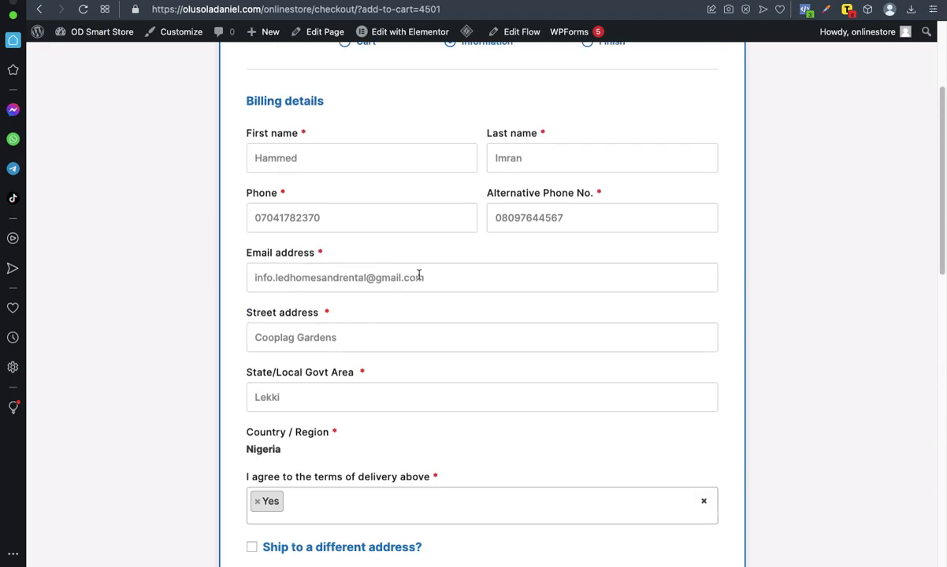
{"action": "scroll", "coordinate": [624, 160], "scroll_direction": "up", "scroll_amount": 4}
{"action": "scroll", "coordinate": [623, 166], "scroll_direction": "down", "scroll_amount": 8}
{"action": "scroll", "coordinate": [623, 165], "scroll_direction": "up", "scroll_amount": 8}
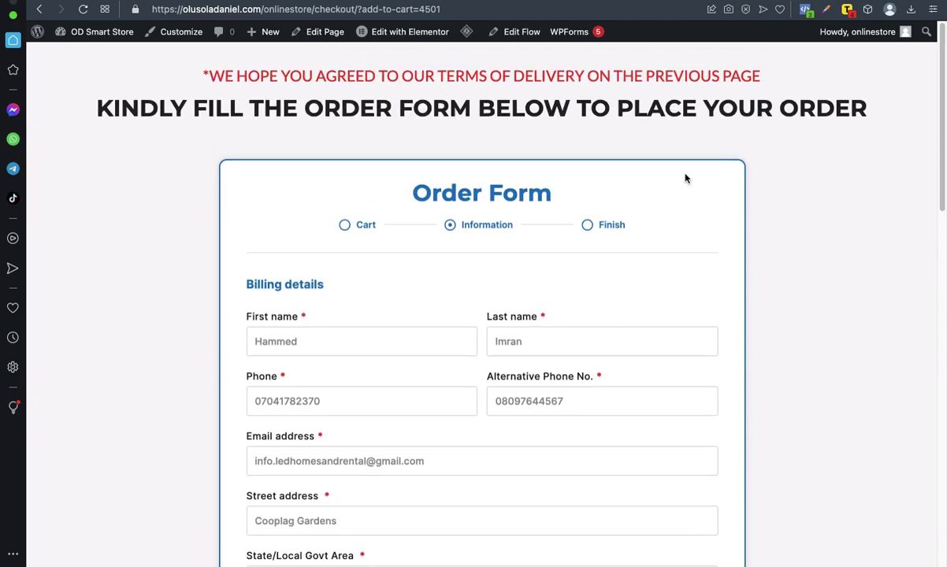
- Examine the full order form from the billing details through the Your order section to the cash on delivery option
{"action": "scroll", "coordinate": [638, 230], "scroll_direction": "down", "scroll_amount": 5}
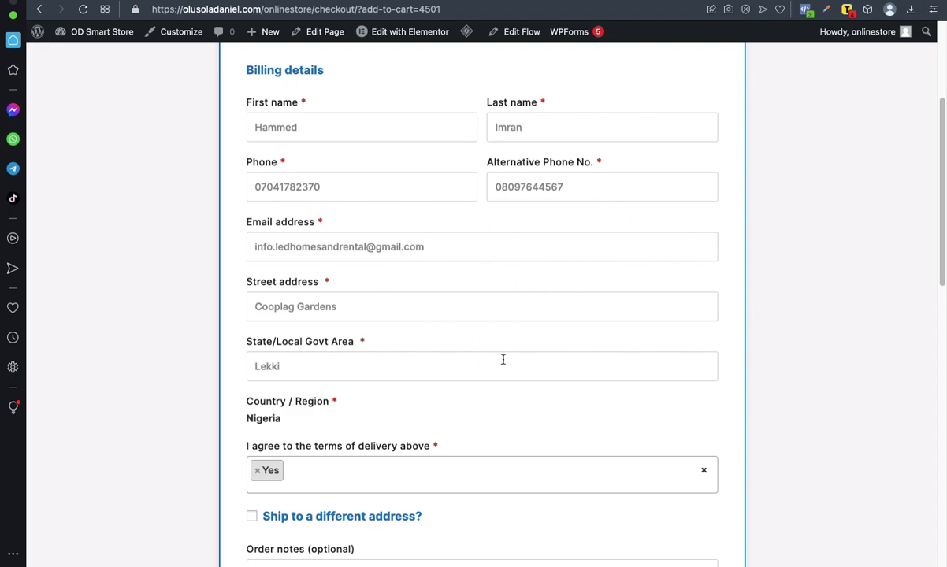
{"action": "scroll", "coordinate": [503, 359], "scroll_direction": "down", "scroll_amount": 6}
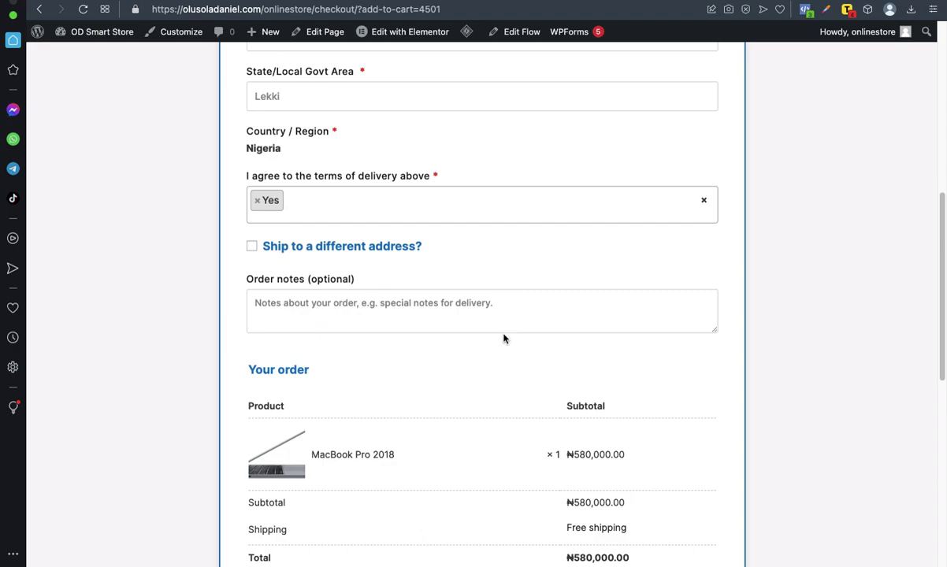
{"action": "scroll", "coordinate": [504, 339], "scroll_direction": "up", "scroll_amount": 3}
{"action": "scroll", "coordinate": [504, 339], "scroll_direction": "down", "scroll_amount": 6}
{"action": "scroll", "coordinate": [504, 339], "scroll_direction": "up", "scroll_amount": 2}
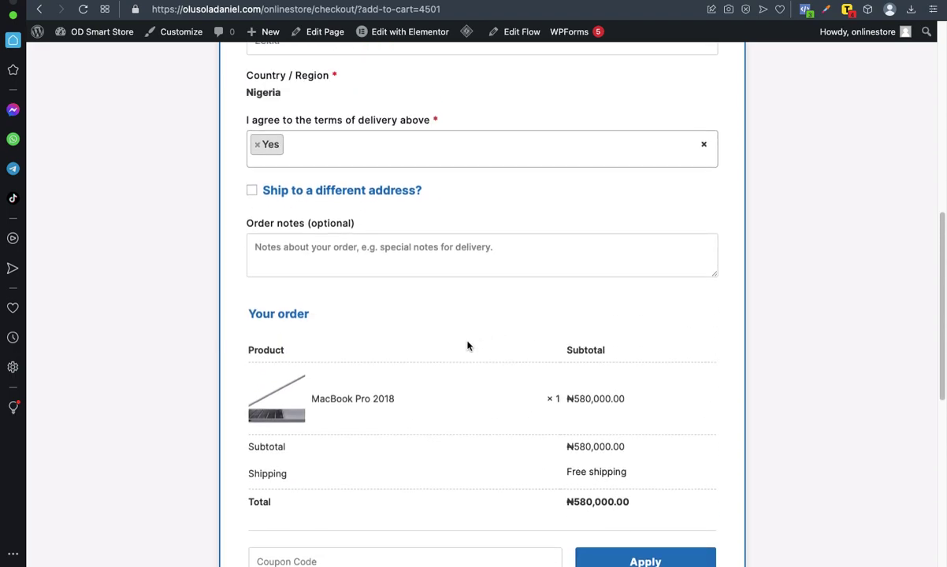
{"action": "scroll", "coordinate": [621, 209], "scroll_direction": "up", "scroll_amount": 12}
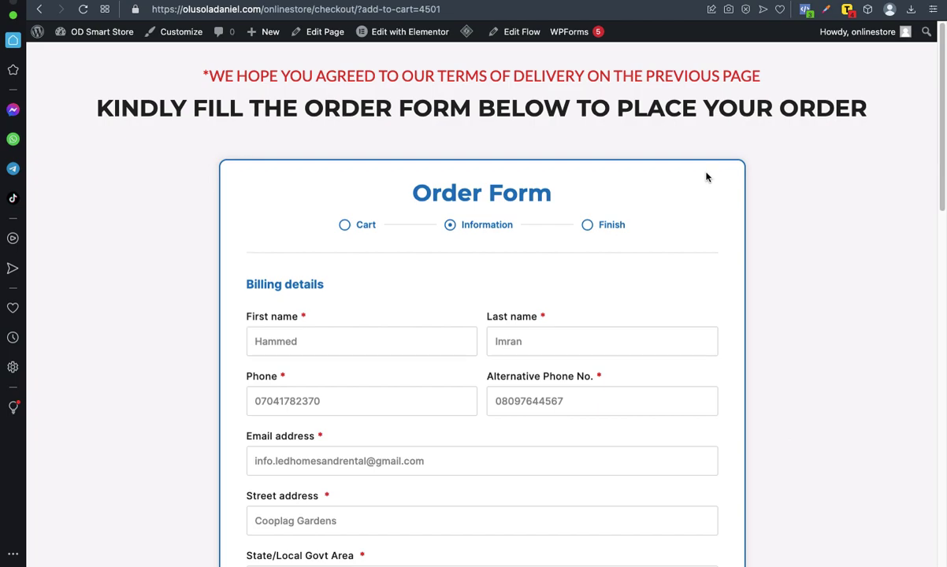
{"action": "scroll", "coordinate": [705, 175], "scroll_direction": "down", "scroll_amount": 10}
{"action": "scroll", "coordinate": [705, 173], "scroll_direction": "down", "scroll_amount": 5}
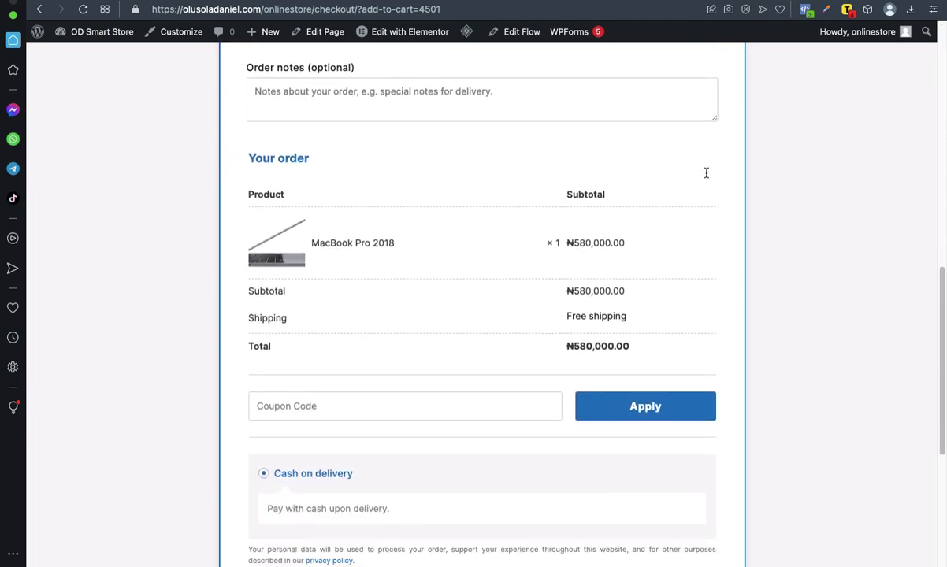
{"action": "scroll", "coordinate": [706, 173], "scroll_direction": "up", "scroll_amount": 7}
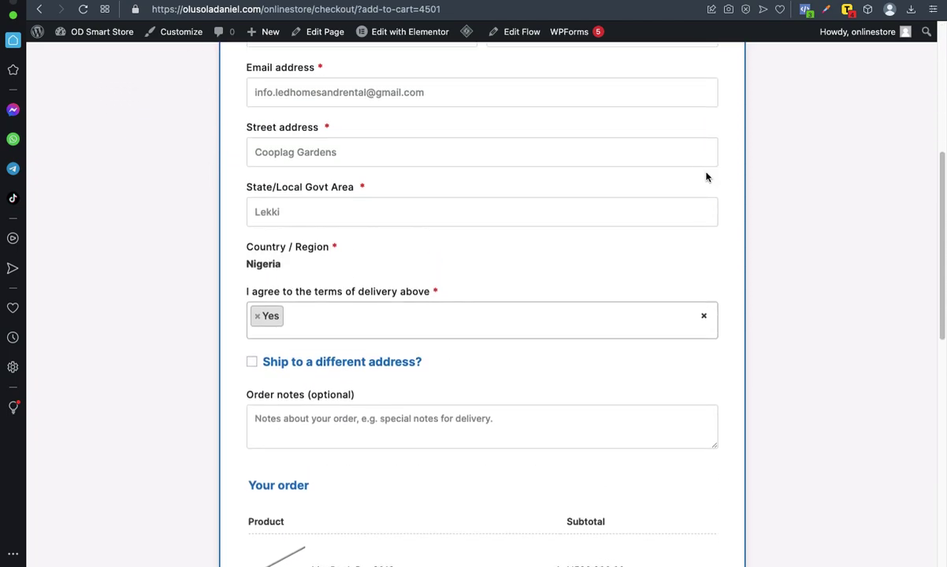
{"action": "scroll", "coordinate": [706, 178], "scroll_direction": "up", "scroll_amount": 8}
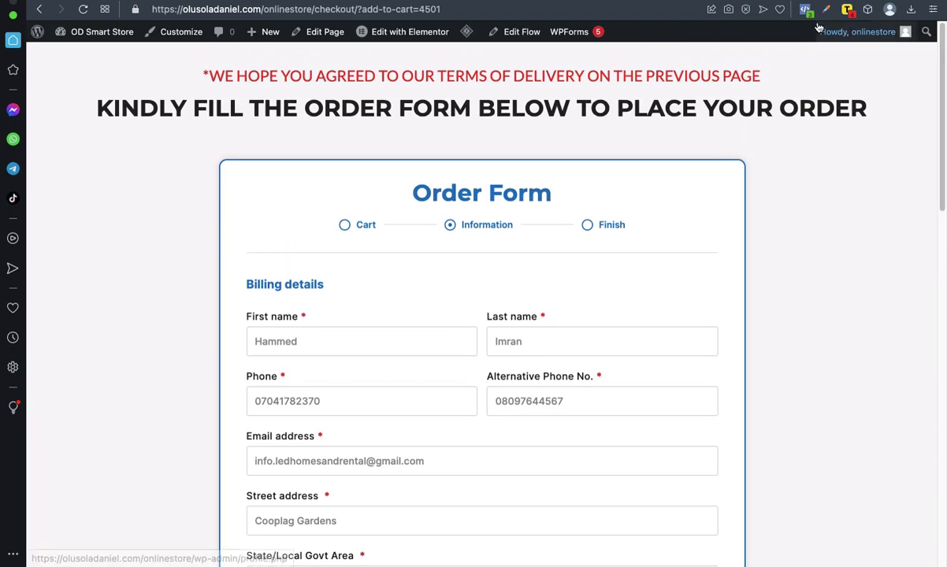
- Open the cart from the order form, set the MacBook Pro 2018 quantity to 0 and update the cart
{"action": "scroll", "coordinate": [511, 192], "scroll_direction": "down", "scroll_amount": 15}
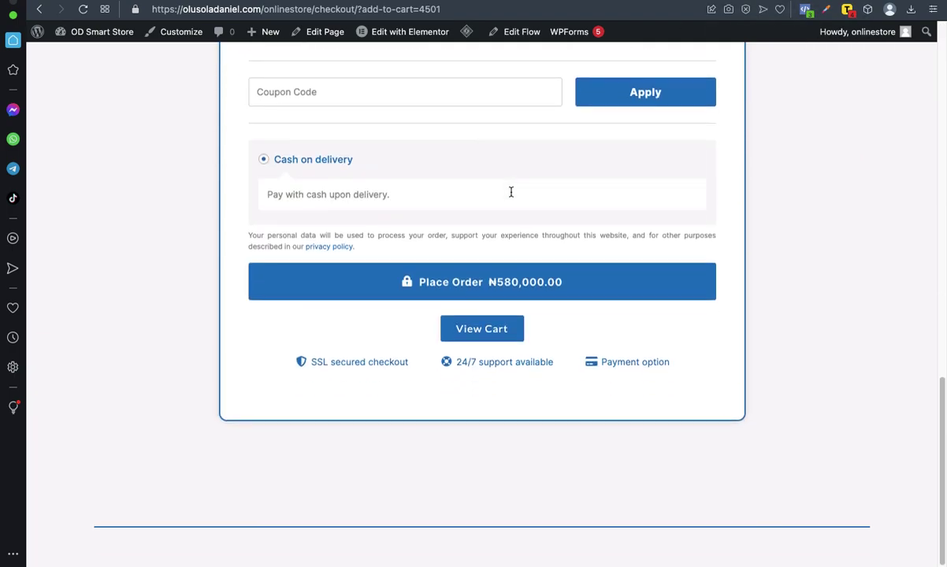
{"action": "left_click", "coordinate": [481, 337]}
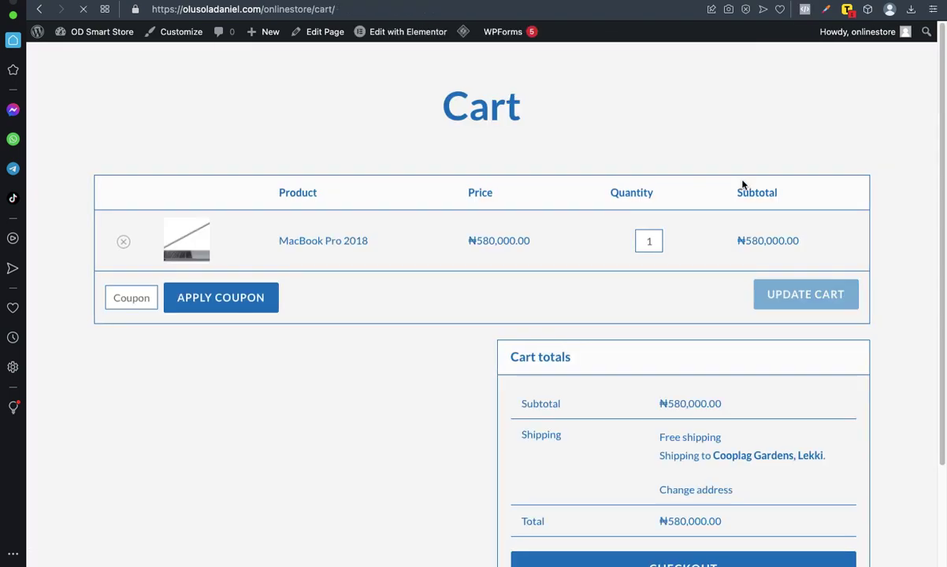
{"action": "left_click", "coordinate": [589, 242]}
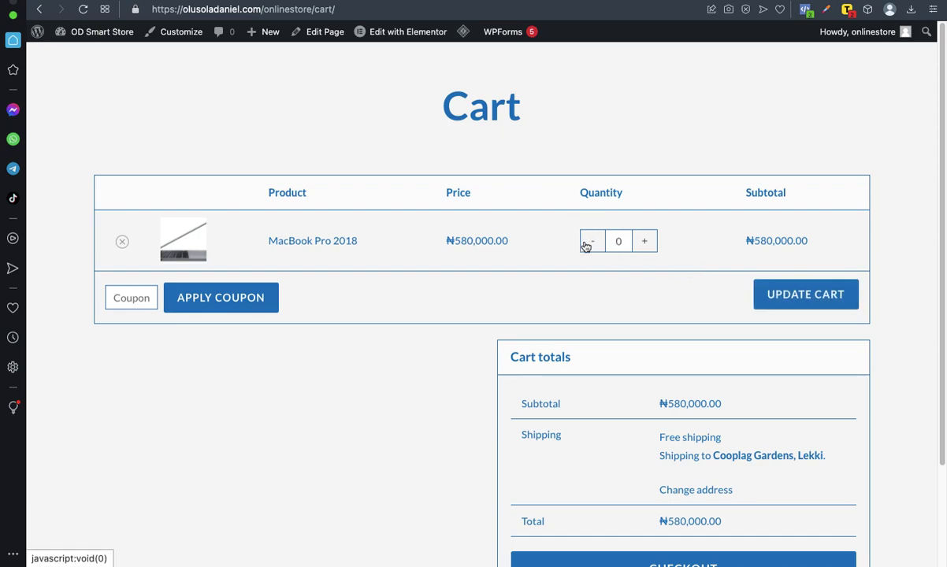
{"action": "left_click", "coordinate": [810, 294]}
{"action": "scroll", "coordinate": [587, 340], "scroll_direction": "down", "scroll_amount": 3}
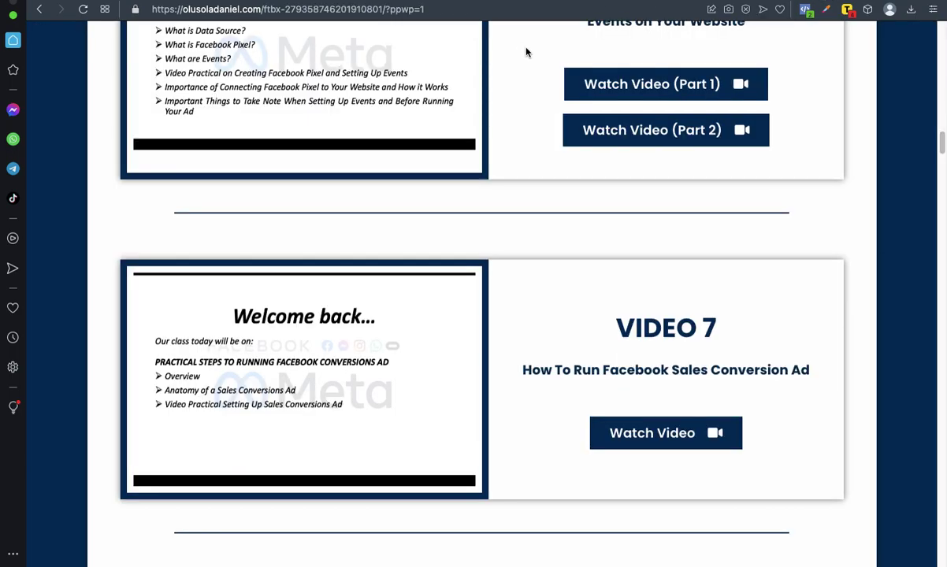
- Look over the course page's Facebook ad video lessons and the opened YouTube lesson, then return to the store's Products list
{"action": "scroll", "coordinate": [589, 95], "scroll_direction": "up", "scroll_amount": 5}
{"action": "scroll", "coordinate": [589, 95], "scroll_direction": "down", "scroll_amount": 4}
{"action": "key", "text": "ctrl+Tab"}
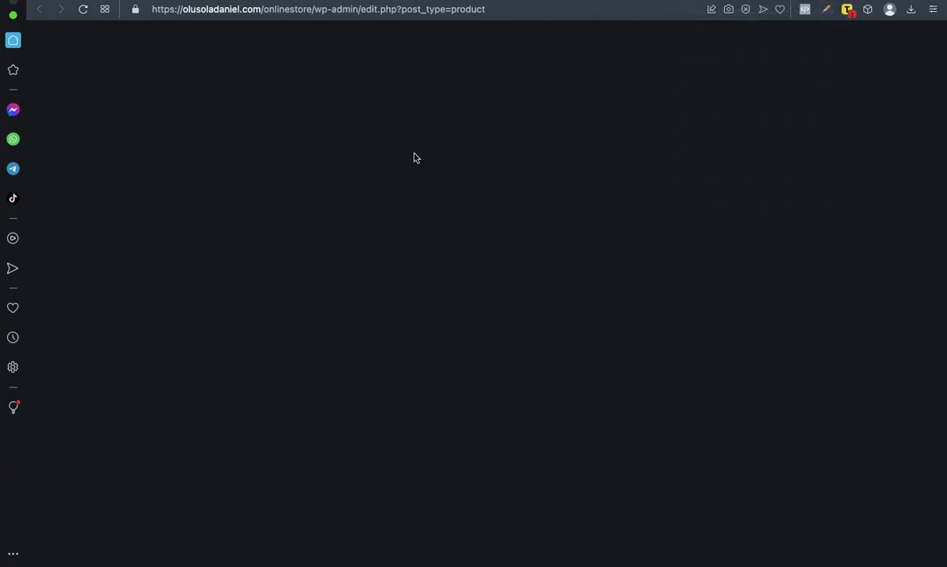
{"action": "key", "text": "ctrl+Tab"}
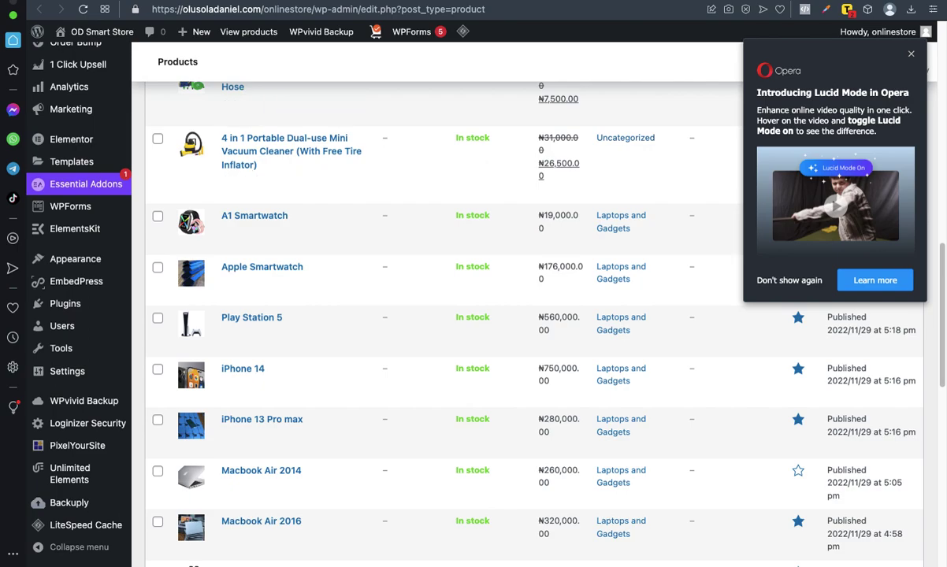
{"action": "key", "text": "ctrl+Tab"}
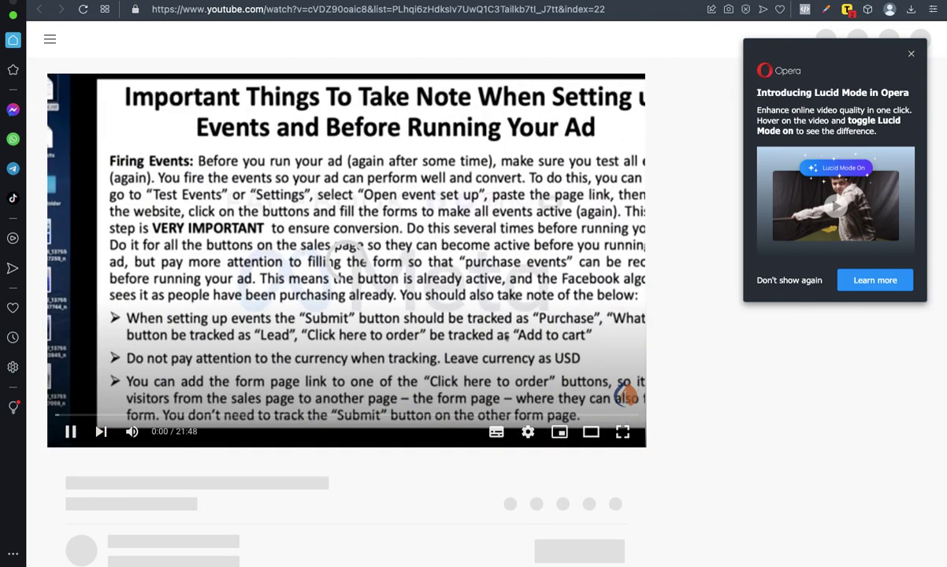
{"action": "key", "text": "ctrl+Tab"}
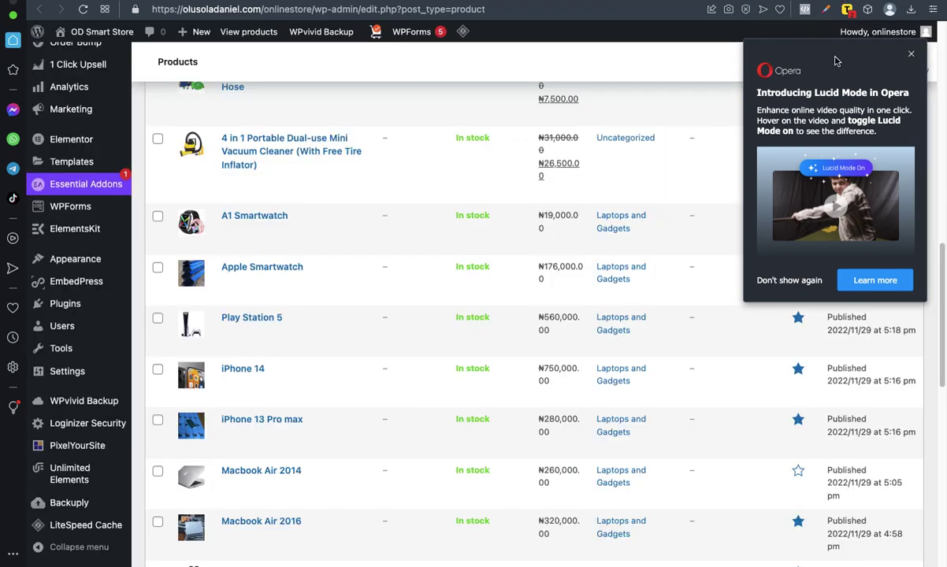
- Dismiss the Lucid Mode introduction covering the store's Products list
{"action": "scroll", "coordinate": [668, 79], "scroll_direction": "up", "scroll_amount": 3}
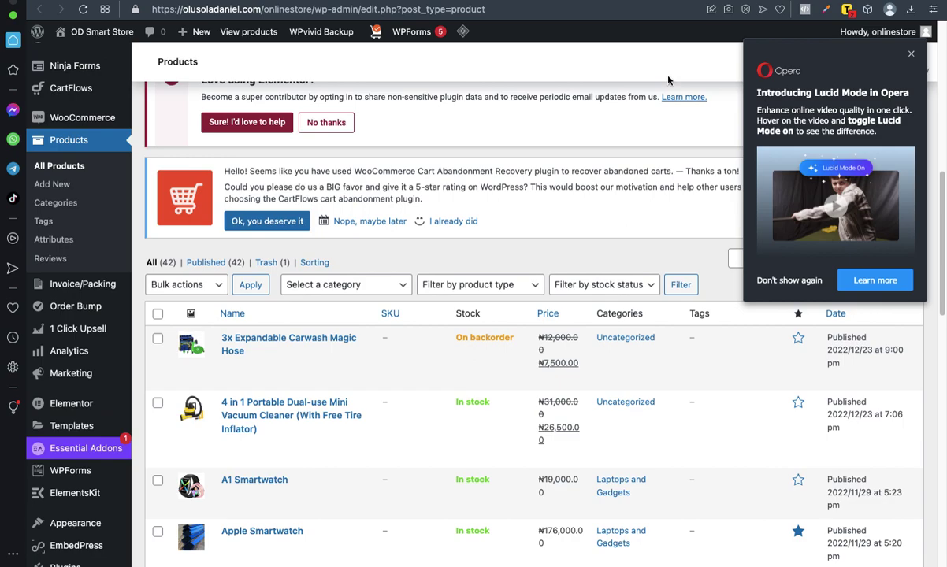
{"action": "left_click", "coordinate": [912, 56]}
{"action": "scroll", "coordinate": [712, 57], "scroll_direction": "up", "scroll_amount": 5}
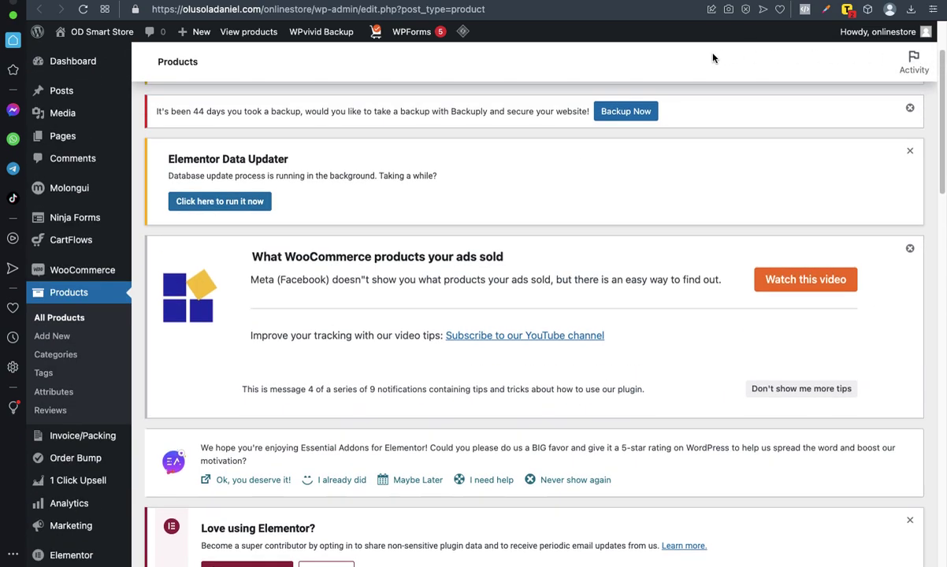
- Switch back to the published vacuum cleaner landing page and look through it down to the product specifications
{"action": "key", "text": "ctrl+Tab"}
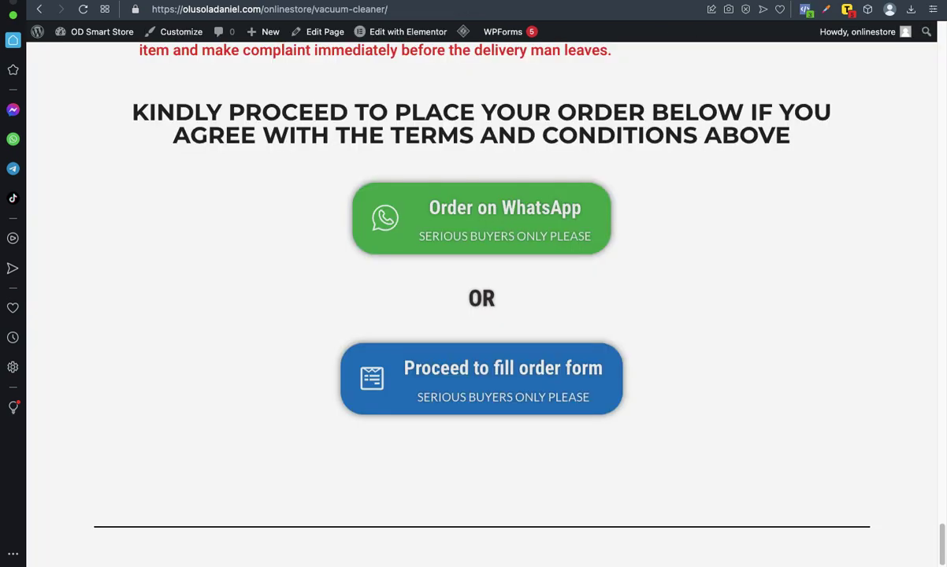
{"action": "key", "text": "ctrl+Tab"}
{"action": "key", "text": "ctrl+Tab"}
{"action": "key", "text": "ctrl+Tab"}
{"action": "key", "text": "ctrl+Tab"}
{"action": "key", "text": "ctrl+Tab"}
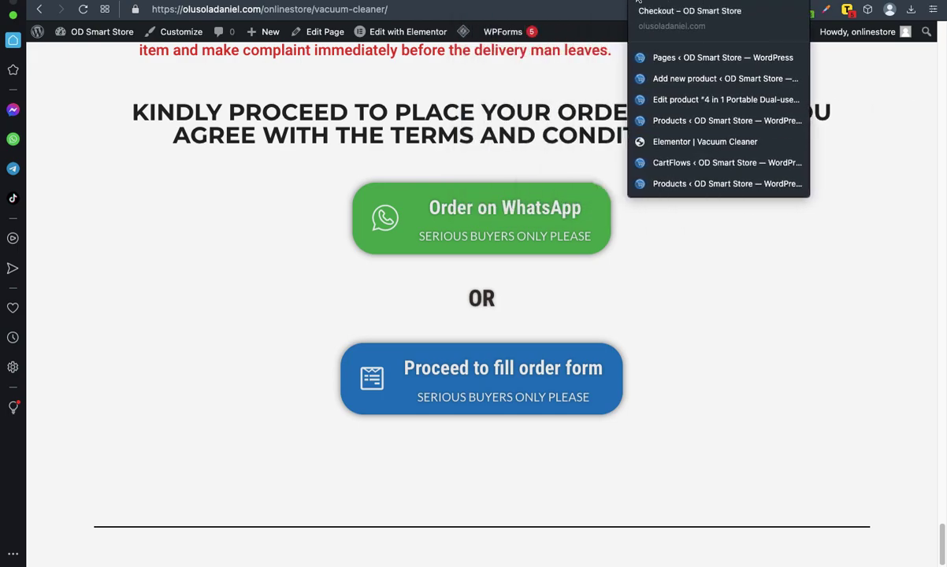
{"action": "key", "text": "ctrl+Tab"}
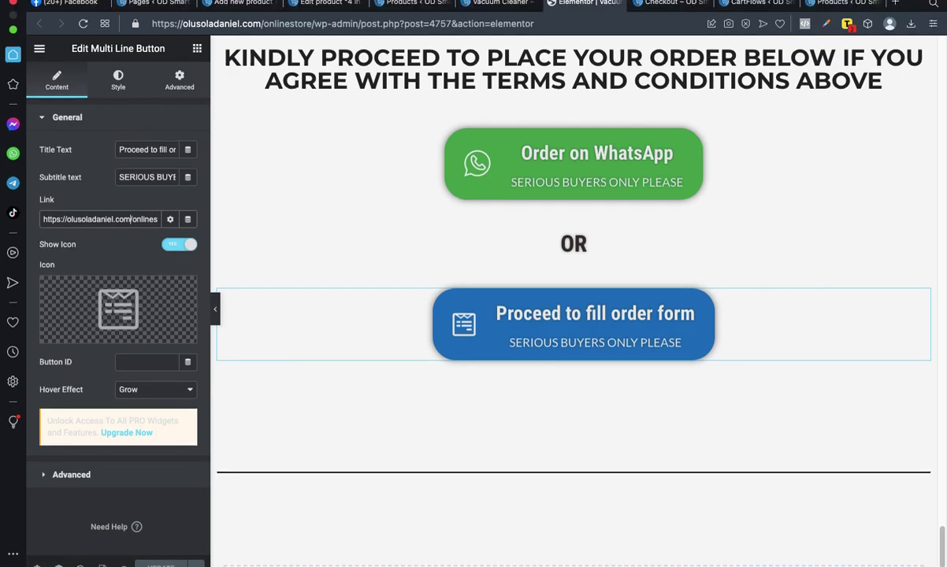
{"action": "key", "text": "ctrl+Tab"}
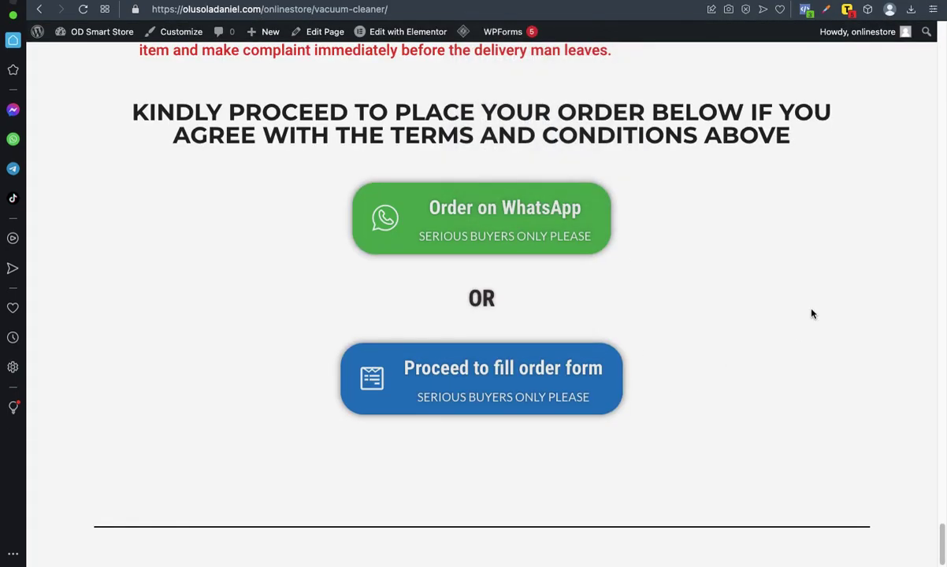
{"action": "scroll", "coordinate": [628, 236], "scroll_direction": "up", "scroll_amount": 20}
{"action": "scroll", "coordinate": [628, 237], "scroll_direction": "up", "scroll_amount": 5}
{"action": "scroll", "coordinate": [628, 236], "scroll_direction": "down", "scroll_amount": 20}
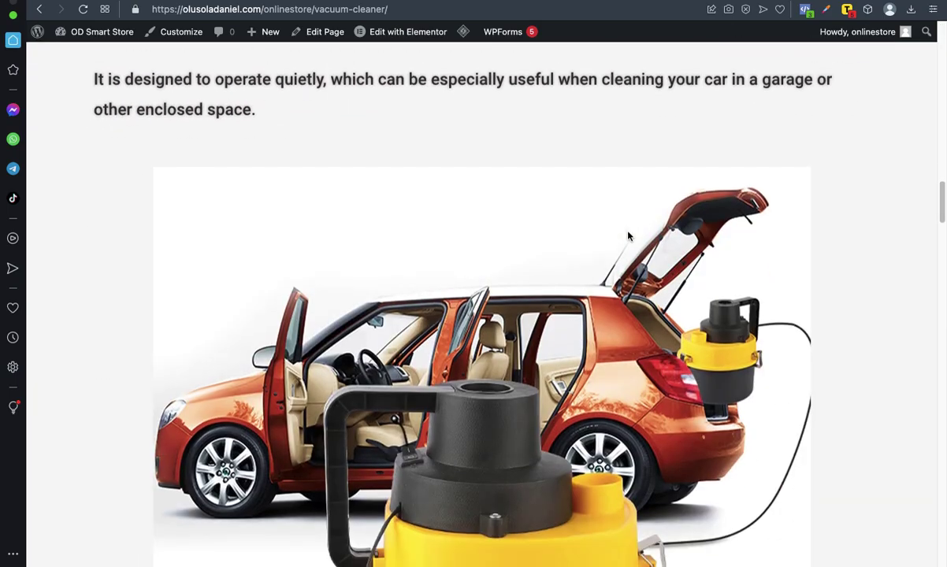
{"action": "scroll", "coordinate": [627, 236], "scroll_direction": "down", "scroll_amount": 20}
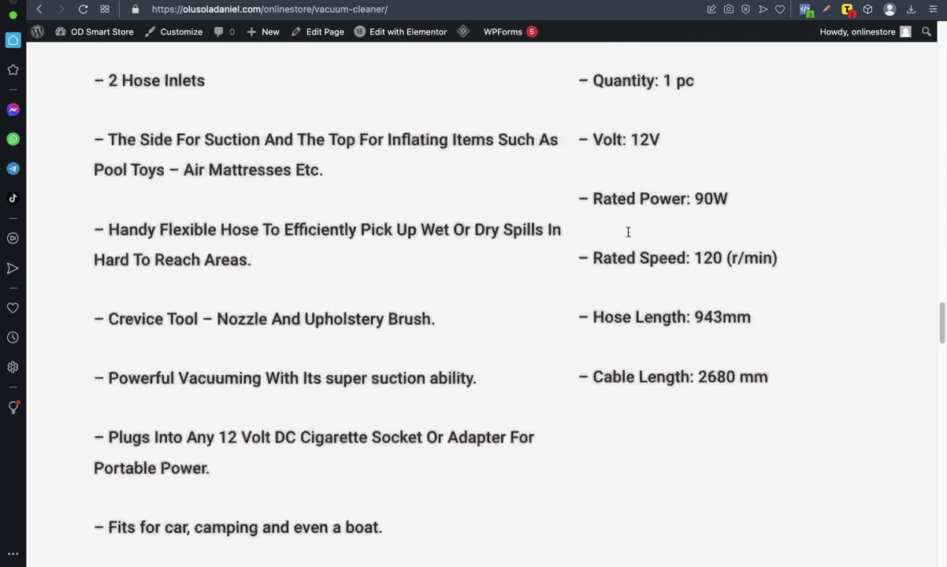
- Open the order form through the "Proceed to fill order form" link at the end of the vacuum cleaner page
{"action": "scroll", "coordinate": [627, 231], "scroll_direction": "down", "scroll_amount": 20}
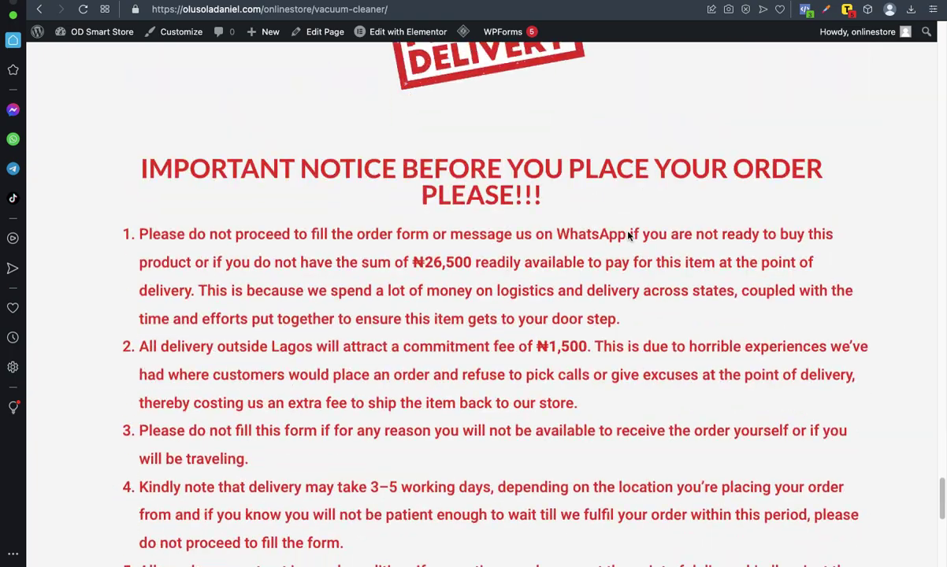
{"action": "scroll", "coordinate": [627, 235], "scroll_direction": "down", "scroll_amount": 10}
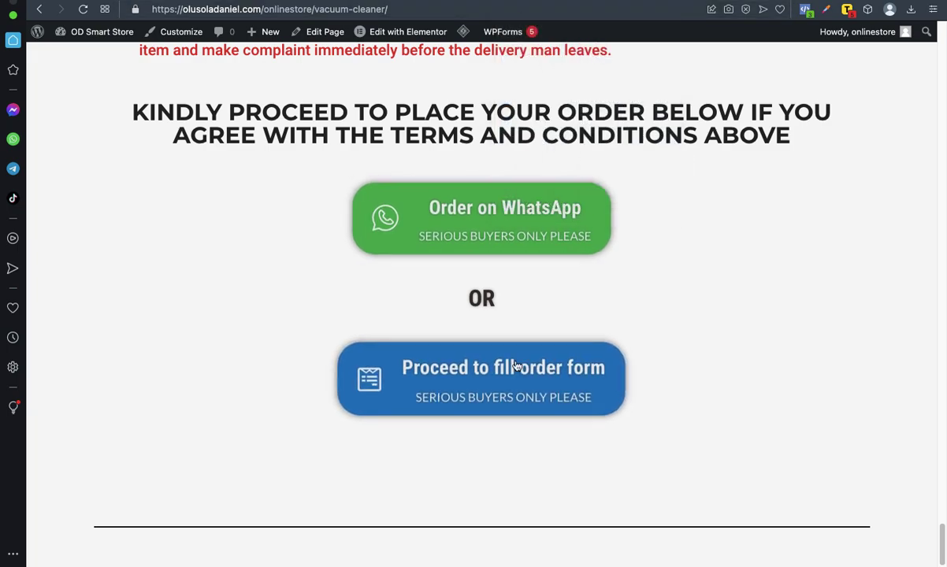
{"action": "left_click", "coordinate": [493, 382]}
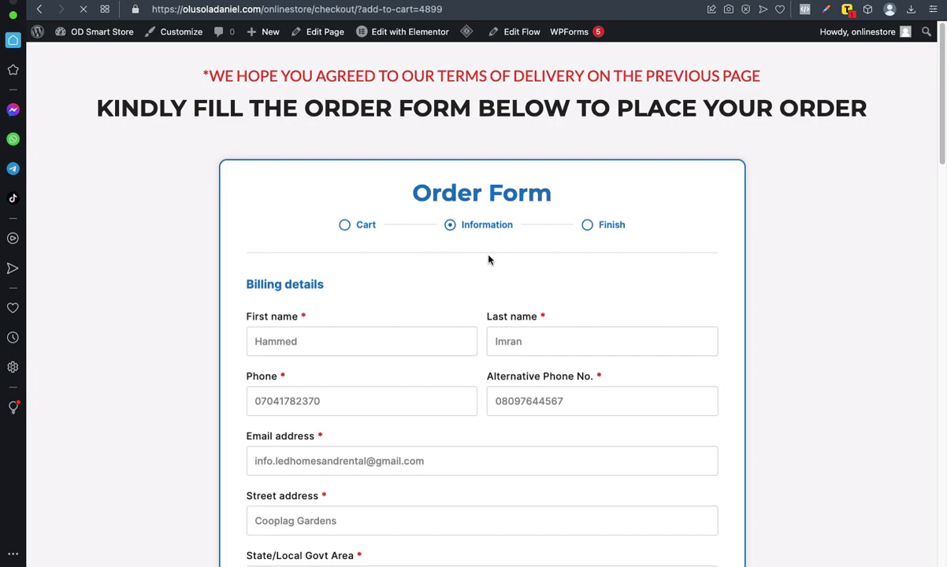
- Review the checkout form's billing fields, delivery terms, order summary, coupon field and payment option
{"action": "scroll", "coordinate": [487, 258], "scroll_direction": "down", "scroll_amount": 1}
{"action": "scroll", "coordinate": [488, 258], "scroll_direction": "down", "scroll_amount": 10}
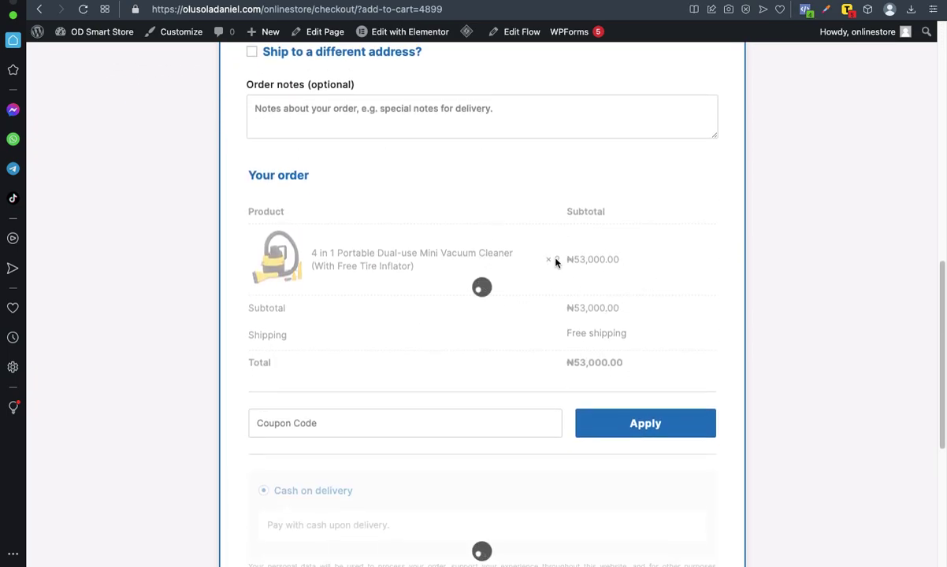
{"action": "scroll", "coordinate": [591, 309], "scroll_direction": "down", "scroll_amount": 5}
{"action": "scroll", "coordinate": [563, 285], "scroll_direction": "up", "scroll_amount": 15}
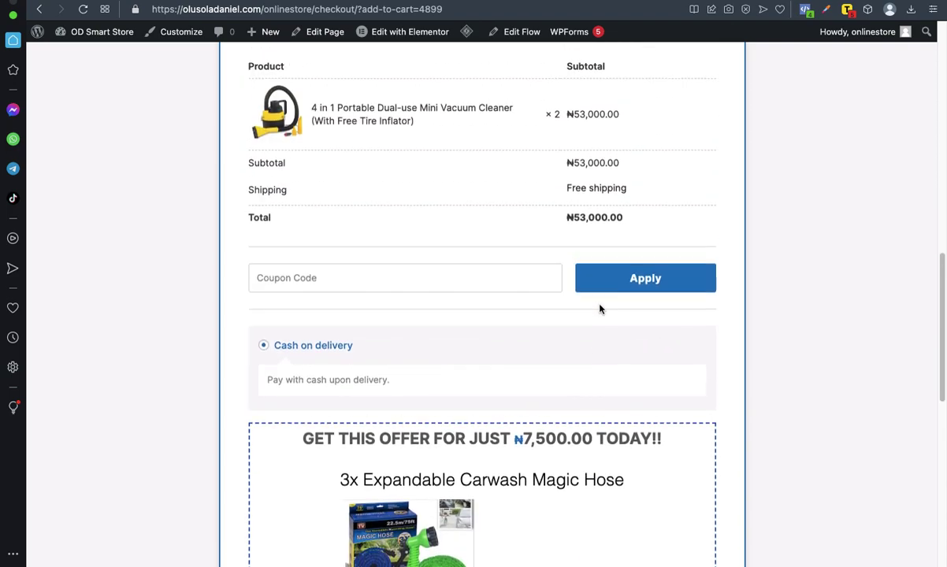
{"action": "scroll", "coordinate": [552, 297], "scroll_direction": "up", "scroll_amount": 10}
{"action": "scroll", "coordinate": [551, 297], "scroll_direction": "down", "scroll_amount": 5}
{"action": "scroll", "coordinate": [567, 335], "scroll_direction": "down", "scroll_amount": 10}
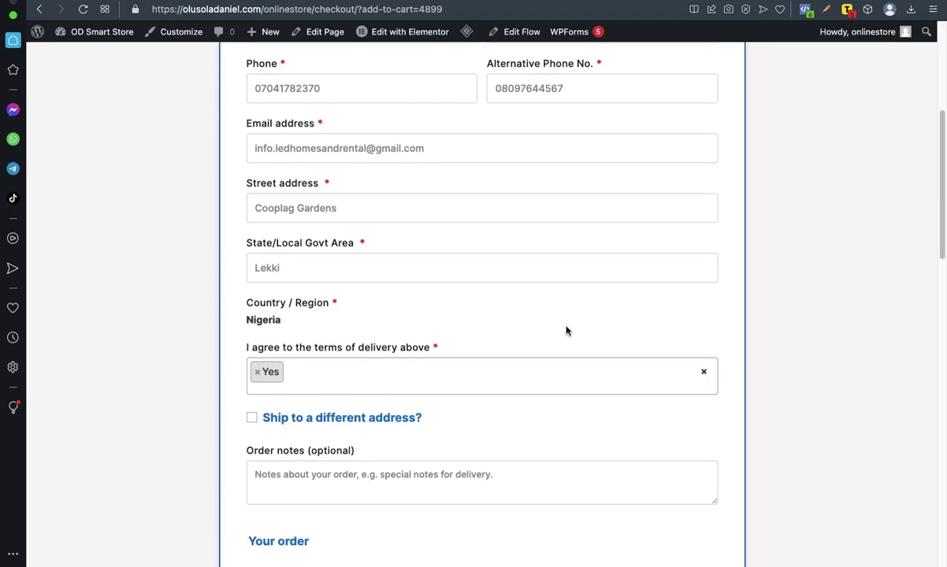
{"action": "scroll", "coordinate": [374, 304], "scroll_direction": "up", "scroll_amount": 3}
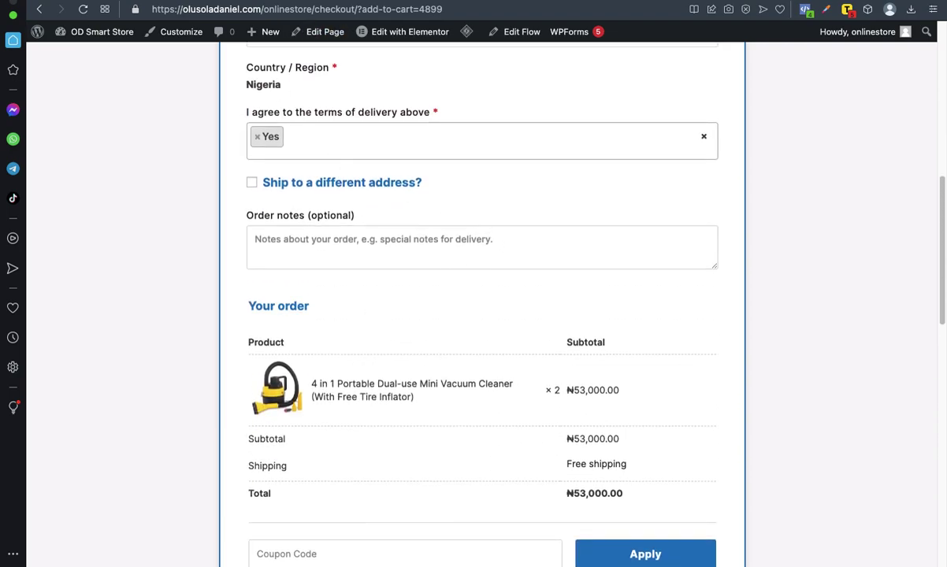
- Examine the add-to-cart product ID at the end of the checkout page address
{"action": "left_click", "coordinate": [446, 8]}
{"action": "left_click", "coordinate": [449, 8]}
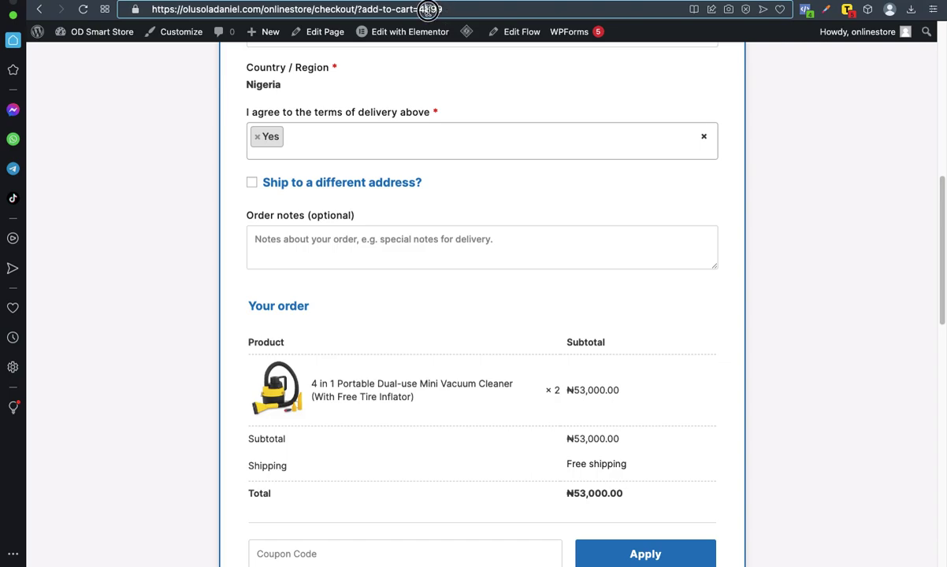
{"action": "scroll", "coordinate": [501, 303], "scroll_direction": "down", "scroll_amount": 3}
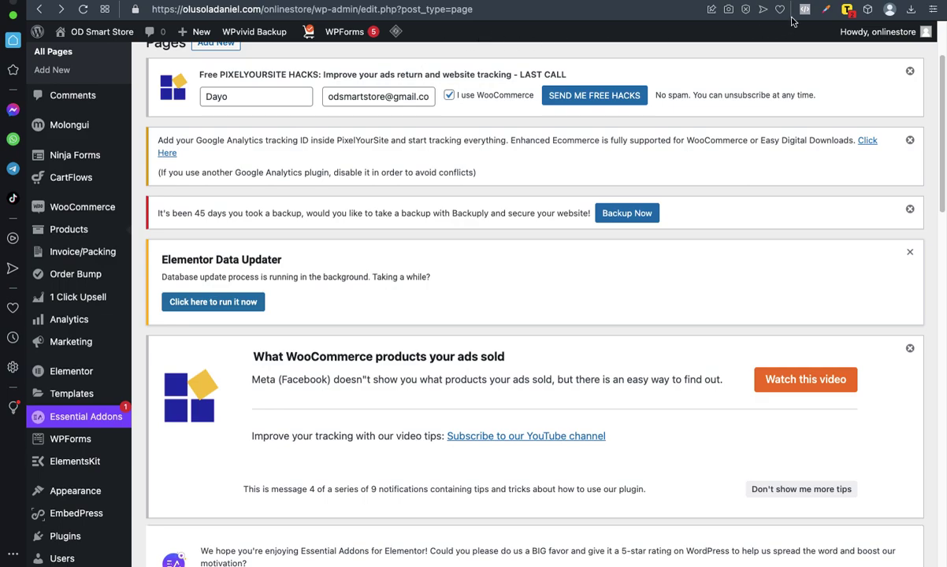
- Look through the open store admin pages with the product list and new product form, and return to the checkout page
{"action": "key", "text": "ctrl+Tab"}
{"action": "key", "text": "ctrl+Tab"}
{"action": "key", "text": "ctrl+Tab"}
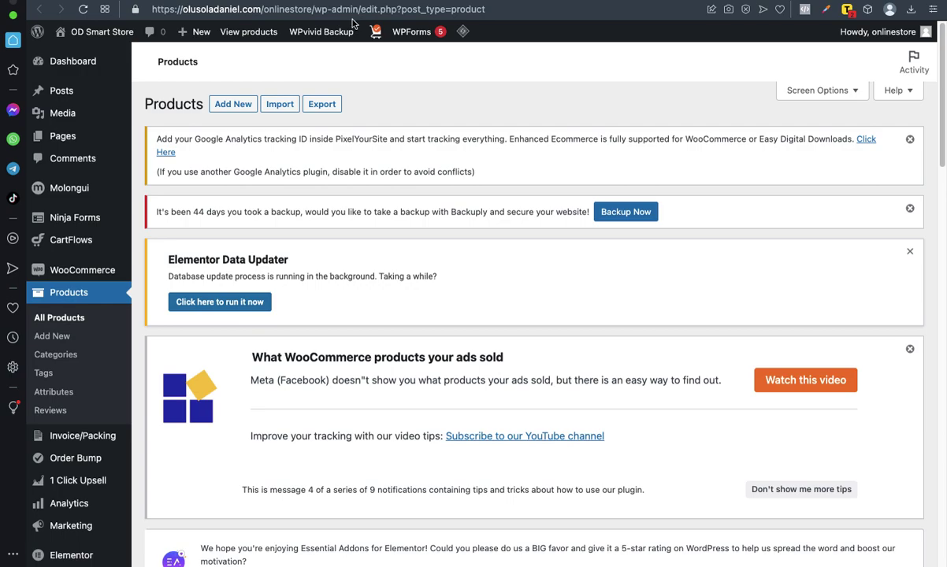
{"action": "key", "text": "ctrl+Tab"}
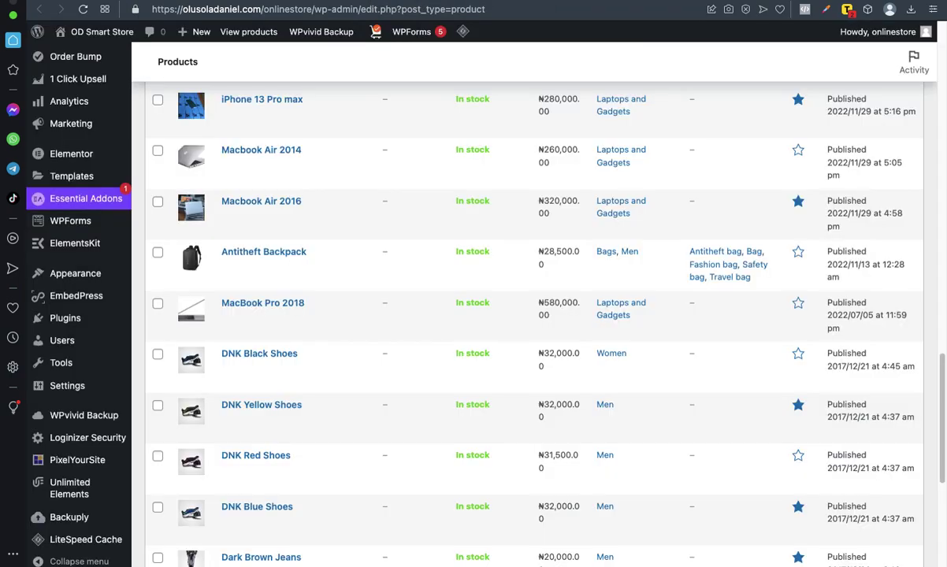
{"action": "key", "text": "ctrl+Tab"}
{"action": "key", "text": "ctrl+Tab"}
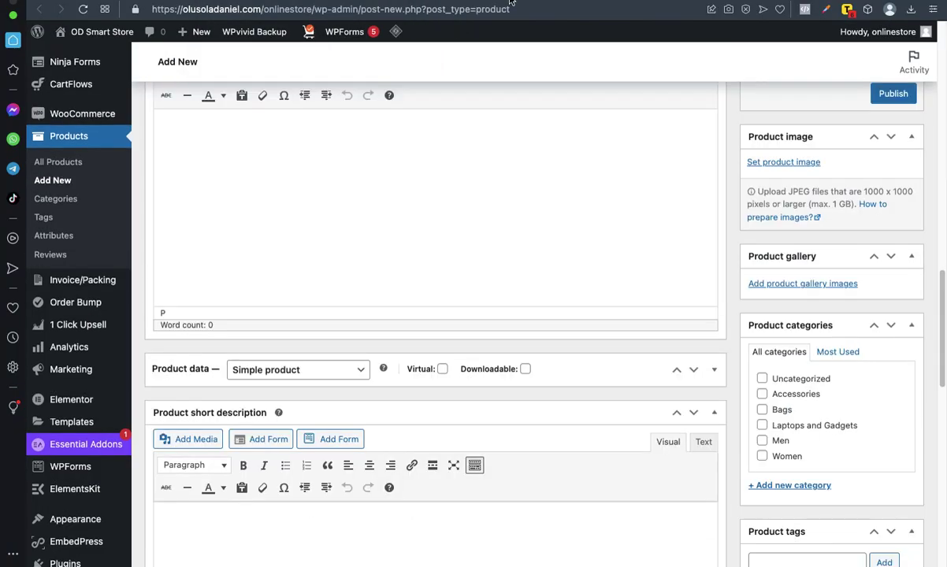
{"action": "key", "text": "ctrl+Tab"}
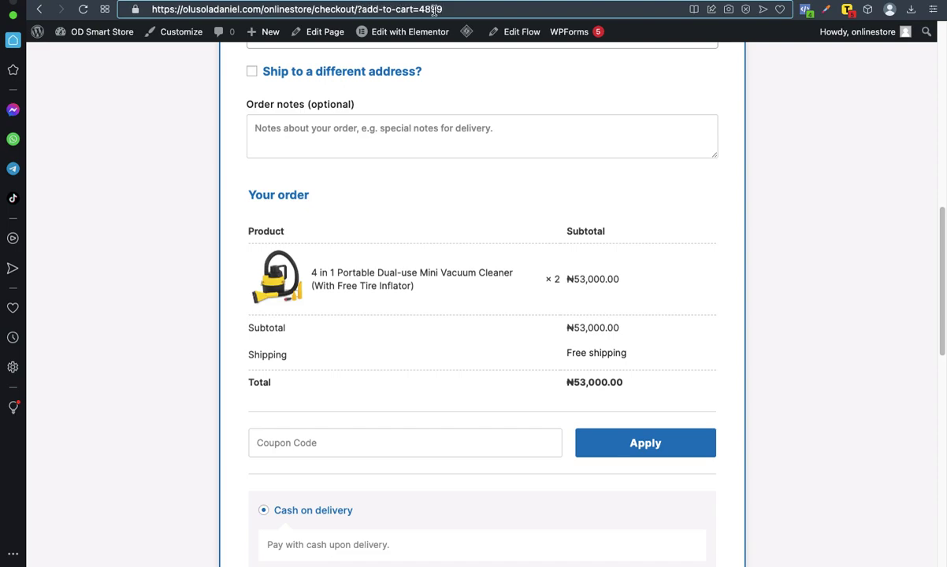
- Highlight the checkout link and its product ID 4899 in the address, and go back to the vacuum cleaner page
{"action": "left_click_drag", "start_coordinate": [436, 10], "coordinate": [152, 11]}
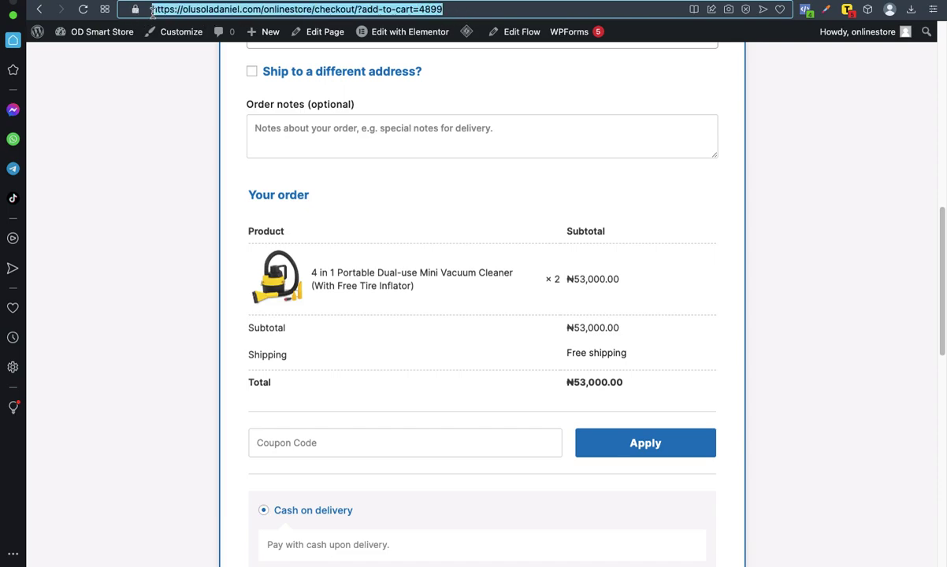
{"action": "left_click", "coordinate": [441, 9]}
{"action": "double_click", "coordinate": [439, 10]}
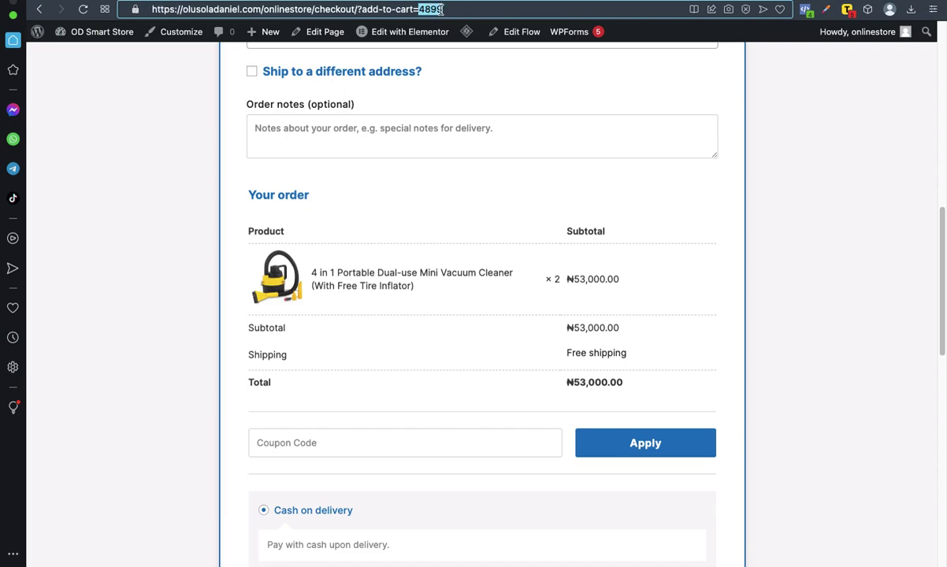
{"action": "left_click_drag", "start_coordinate": [445, 10], "coordinate": [110, 20]}
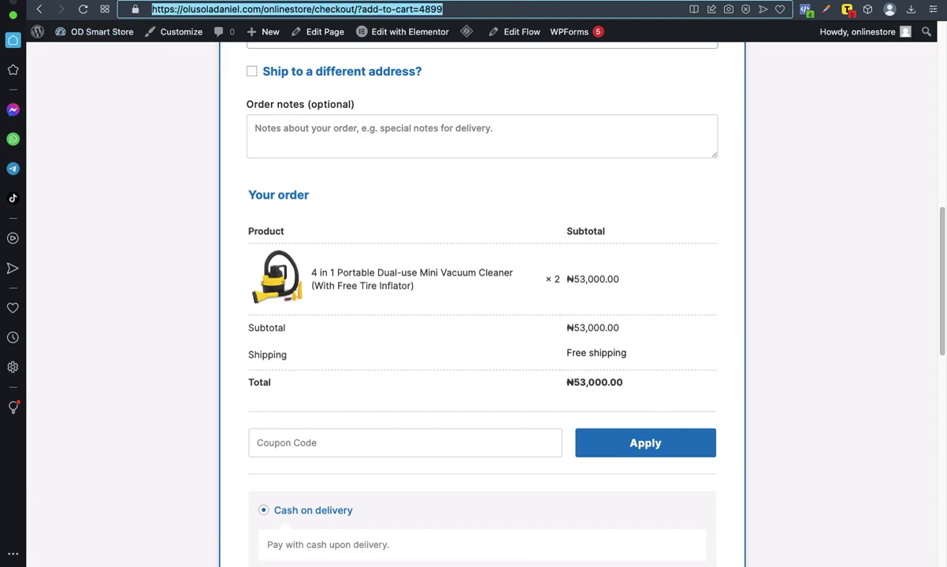
{"action": "key", "text": "Return"}
{"action": "left_click", "coordinate": [37, 8]}
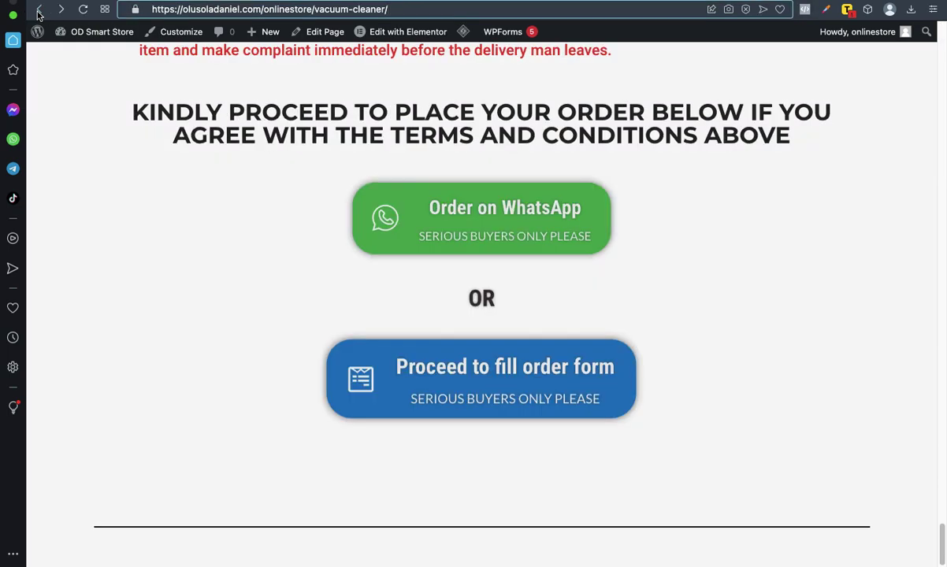
{"action": "scroll", "coordinate": [564, 285], "scroll_direction": "up", "scroll_amount": 5}
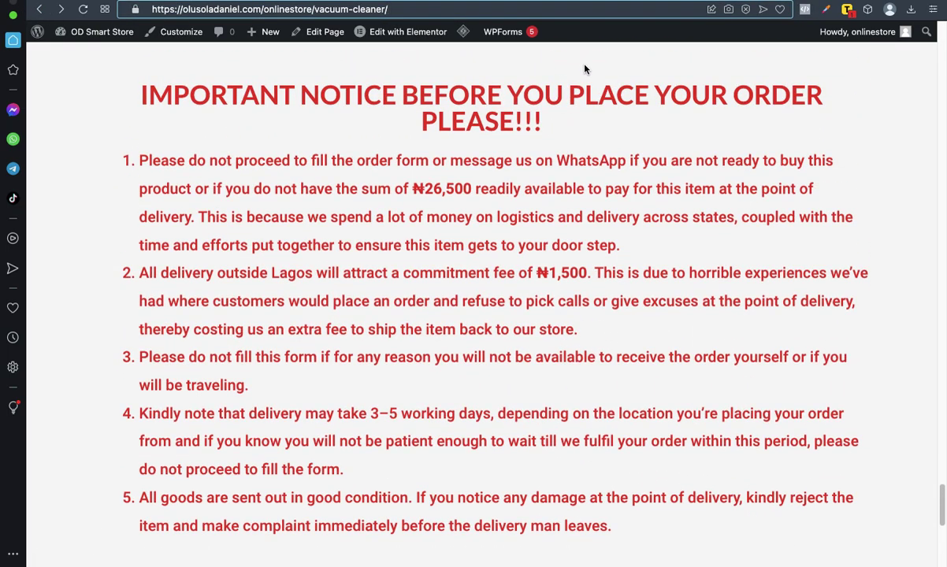
- Switch to the page's Elementor editor and open the settings of the "Proceed to fill order form" button
{"action": "key", "text": "ctrl+Tab"}
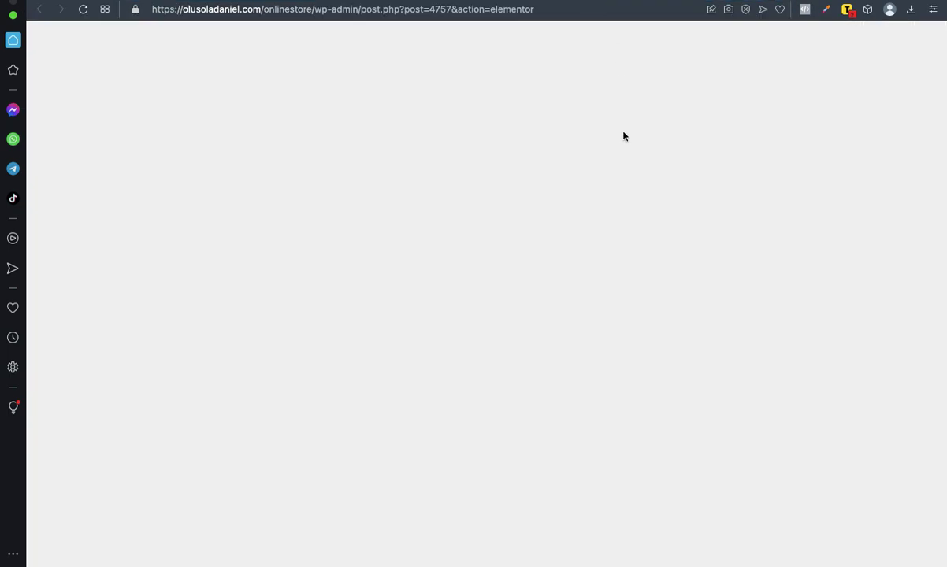
{"action": "scroll", "coordinate": [637, 290], "scroll_direction": "down", "scroll_amount": 2}
{"action": "scroll", "coordinate": [636, 288], "scroll_direction": "up", "scroll_amount": 3}
{"action": "scroll", "coordinate": [750, 338], "scroll_direction": "down", "scroll_amount": 3}
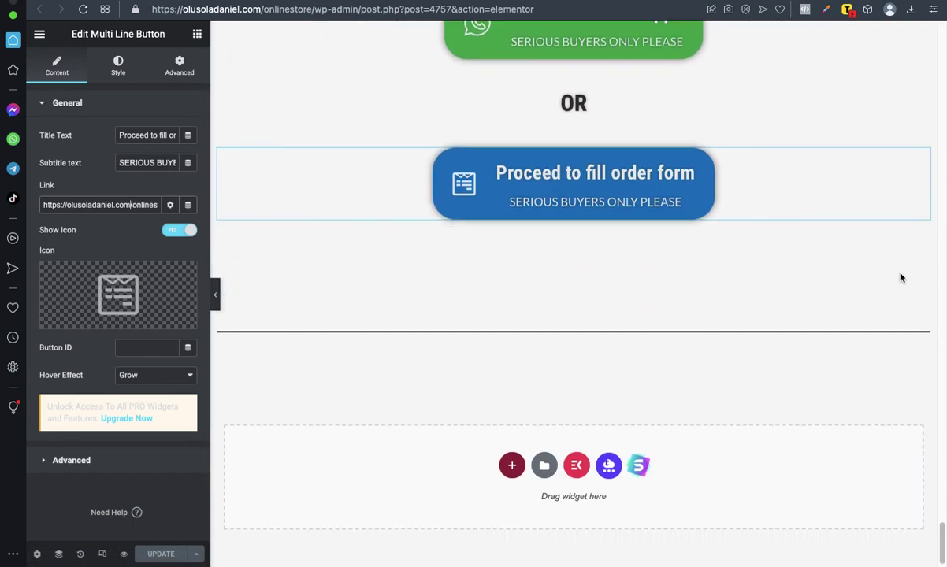
{"action": "left_click", "coordinate": [915, 158]}
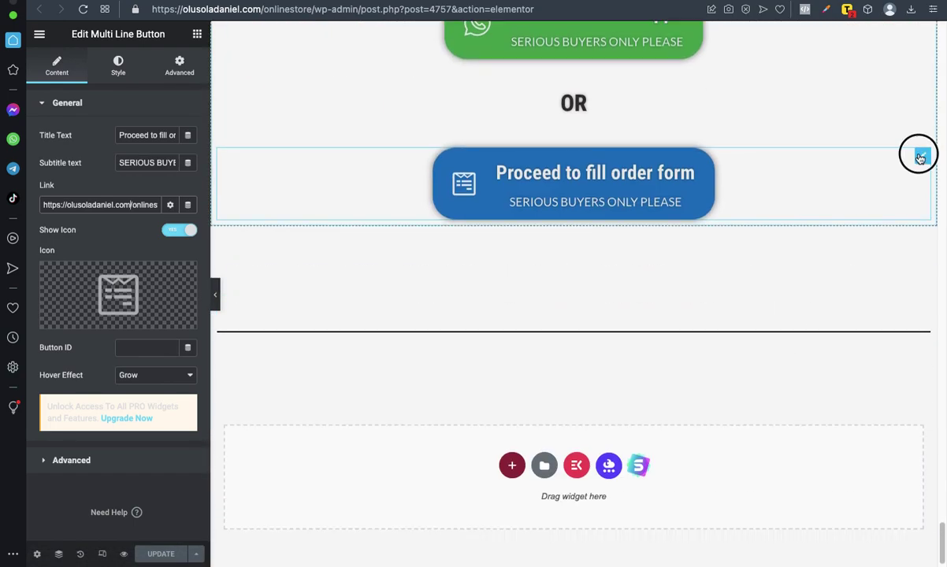
- Inspect the order form button's full link through to its add-to-cart parameter
{"action": "left_click", "coordinate": [114, 204]}
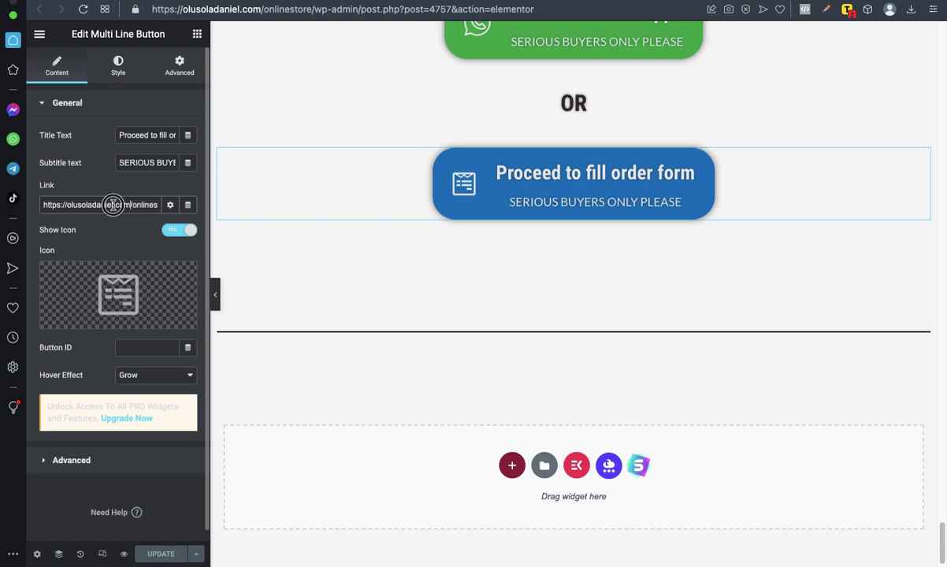
{"action": "key", "text": "super+a"}
{"action": "left_click", "coordinate": [131, 204]}
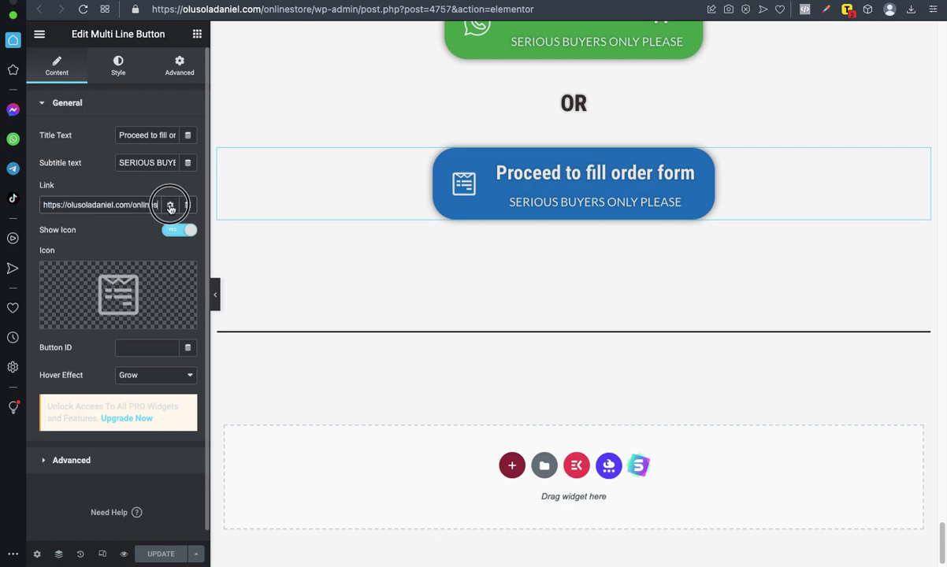
{"action": "left_click_drag", "start_coordinate": [145, 204], "coordinate": [198, 205]}
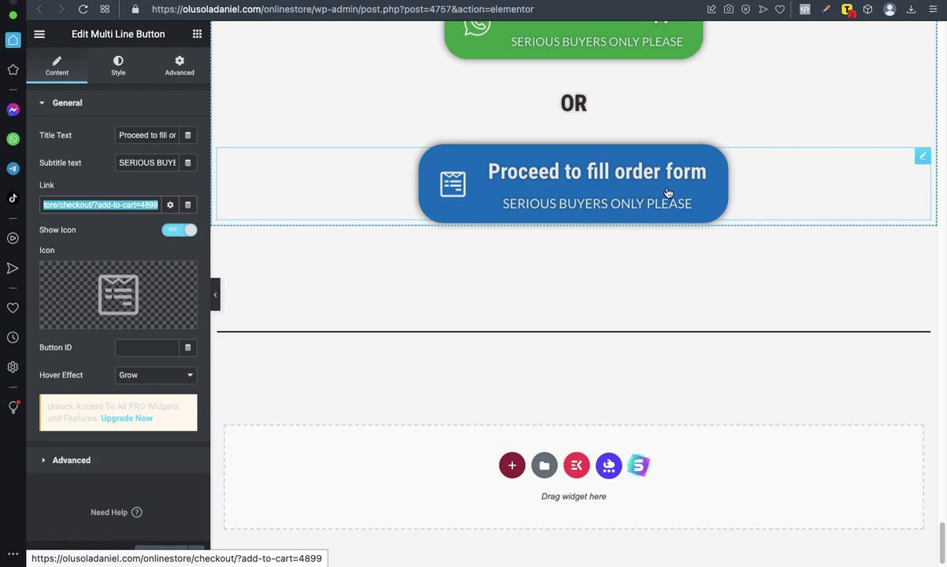
{"action": "left_click", "coordinate": [148, 204]}
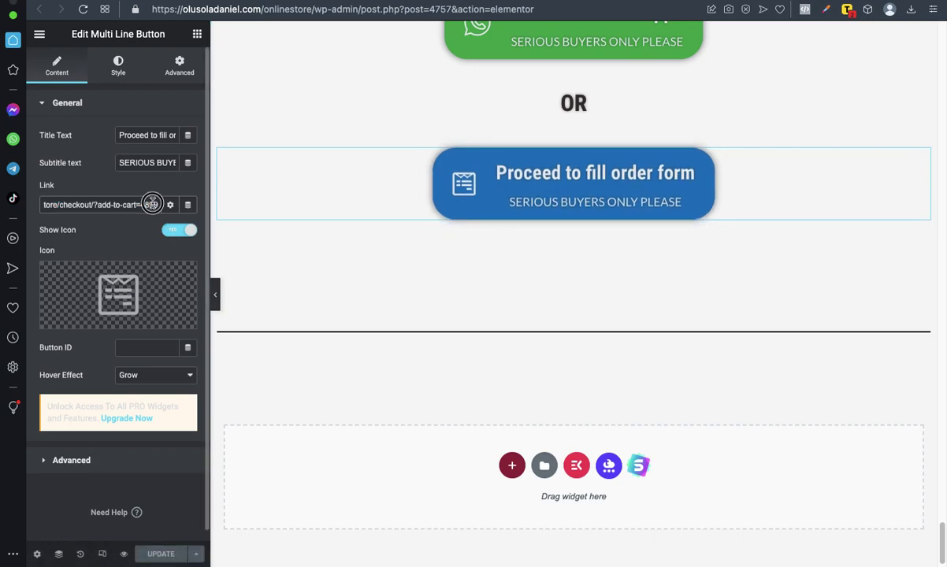
{"action": "triple_click", "coordinate": [152, 204]}
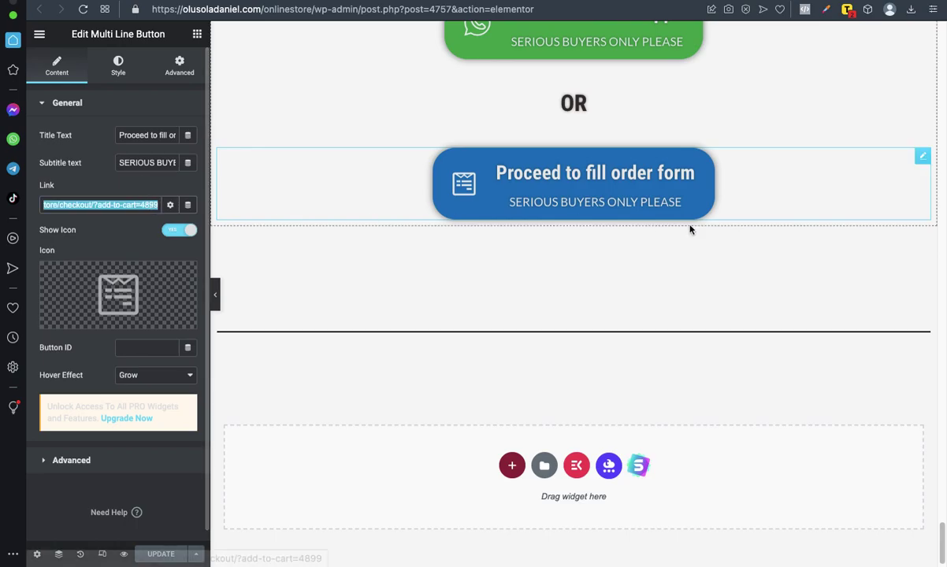
- Return to the live vacuum cleaner page and review its product photos, features, specifications and ordering notice
{"action": "left_click", "coordinate": [643, 304]}
{"action": "scroll", "coordinate": [707, 286], "scroll_direction": "up", "scroll_amount": 20}
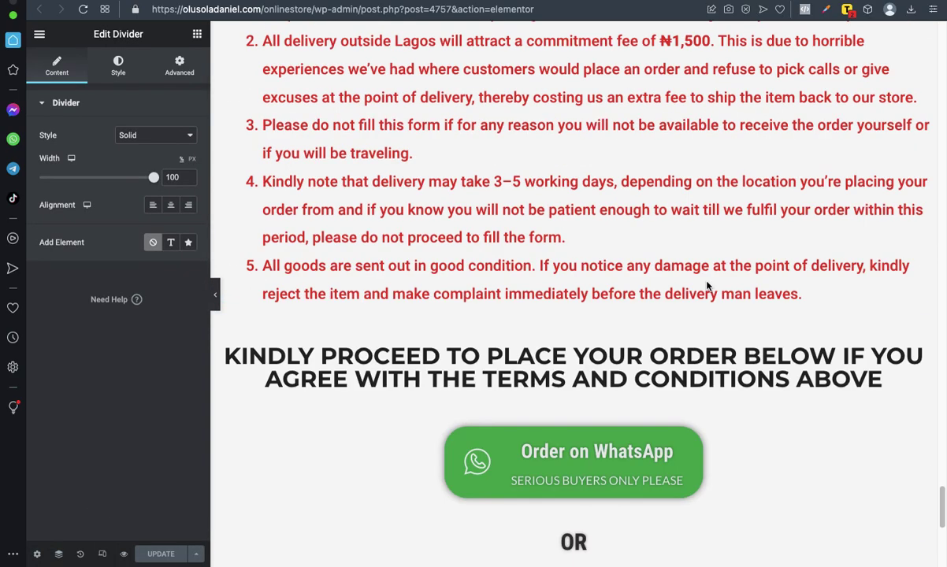
{"action": "scroll", "coordinate": [708, 260], "scroll_direction": "up", "scroll_amount": 10}
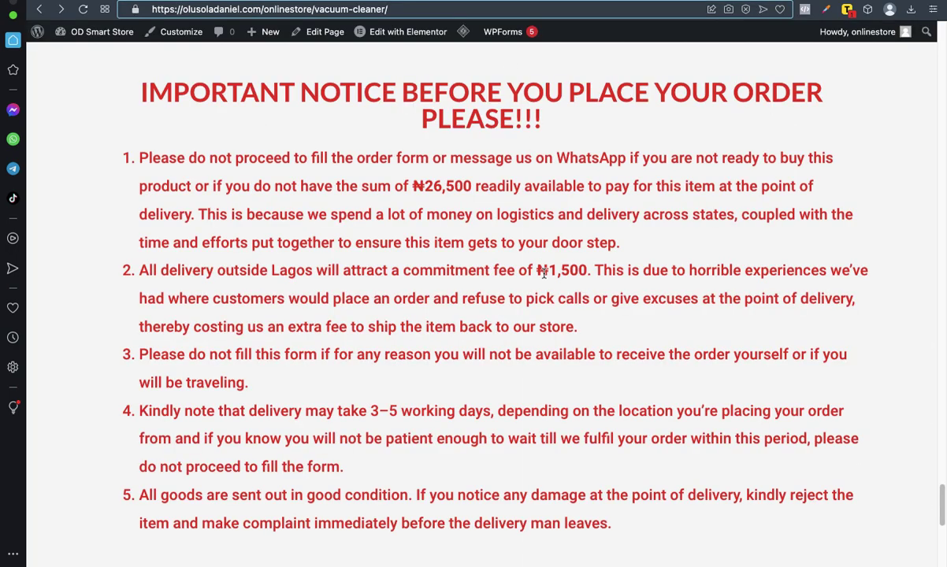
{"action": "scroll", "coordinate": [545, 275], "scroll_direction": "down", "scroll_amount": 5}
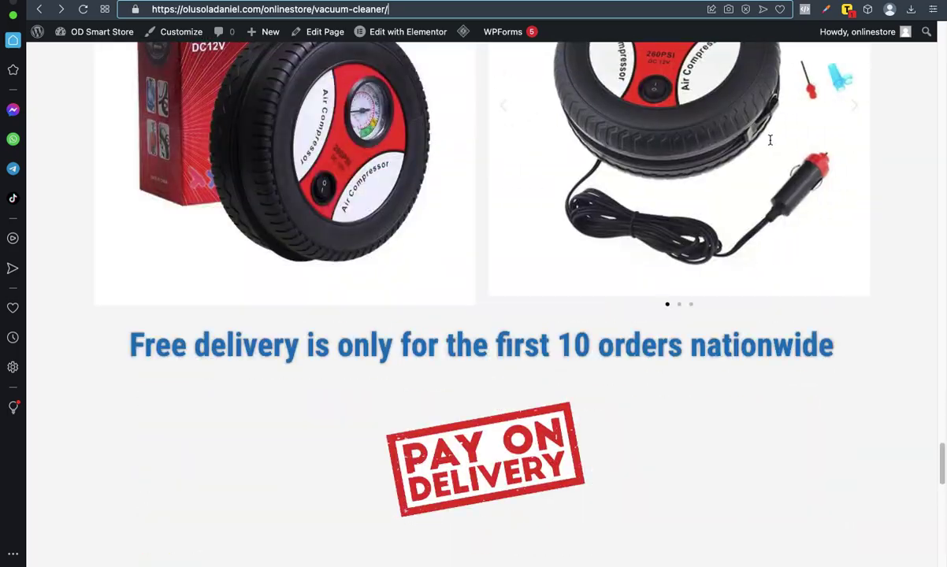
{"action": "scroll", "coordinate": [769, 140], "scroll_direction": "up", "scroll_amount": 20}
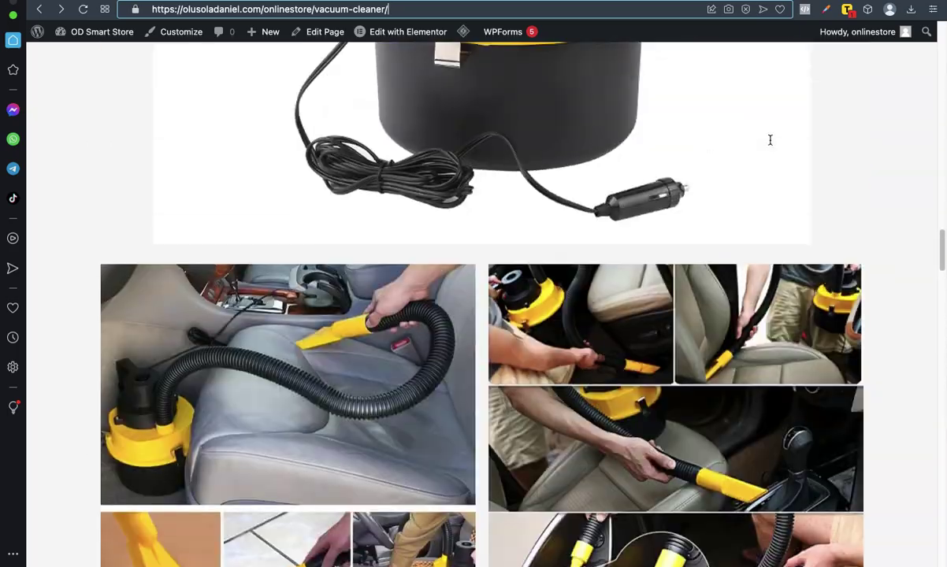
{"action": "scroll", "coordinate": [770, 144], "scroll_direction": "down", "scroll_amount": 20}
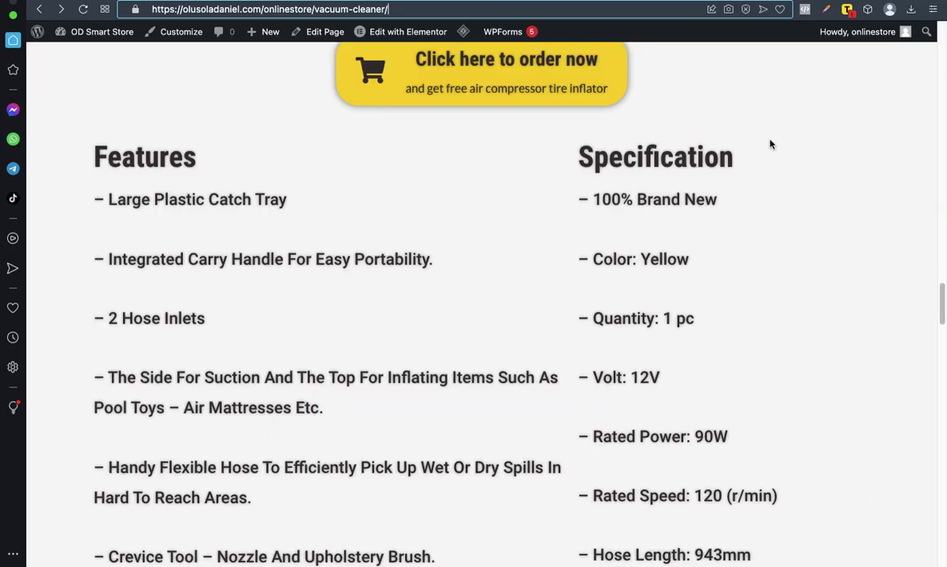
{"action": "scroll", "coordinate": [770, 144], "scroll_direction": "down", "scroll_amount": 15}
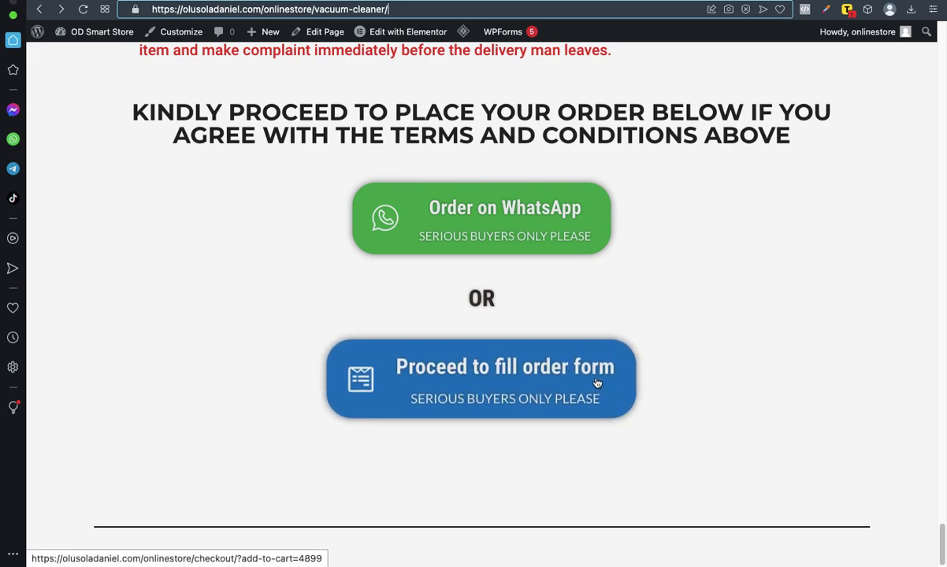
- Proceed from the vacuum cleaner page to the order form and review its billing fields and order summary
{"action": "left_click", "coordinate": [551, 392]}
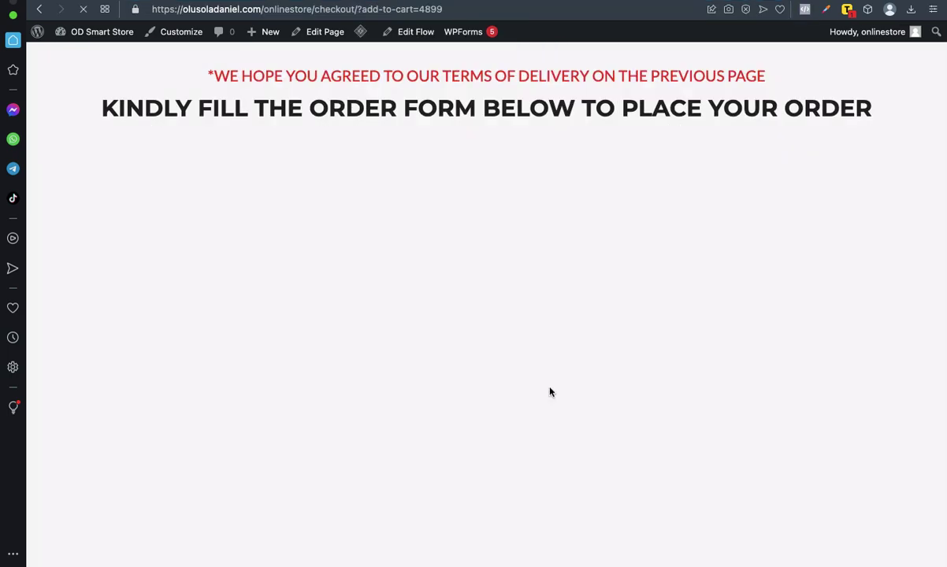
{"action": "scroll", "coordinate": [550, 387], "scroll_direction": "down", "scroll_amount": 6}
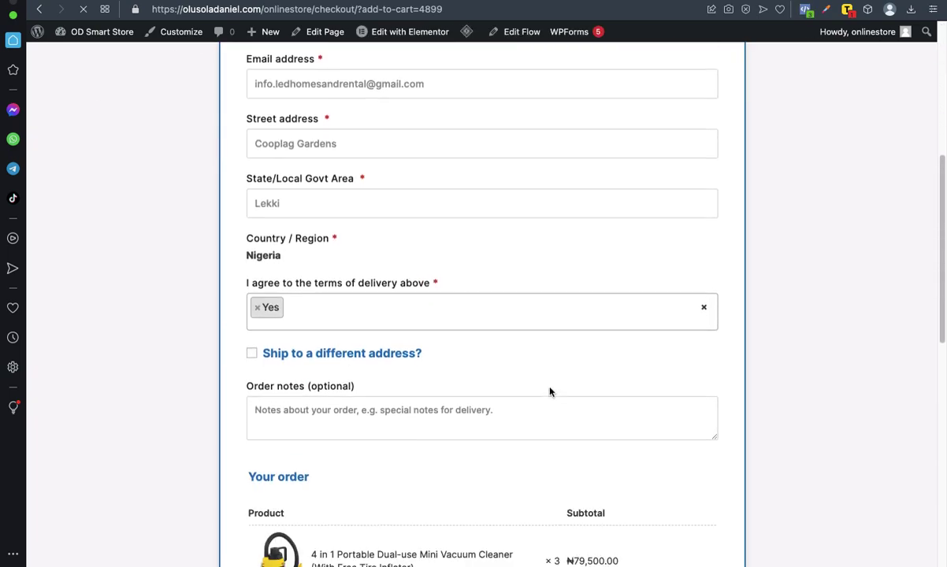
{"action": "scroll", "coordinate": [550, 390], "scroll_direction": "up", "scroll_amount": 3}
{"action": "scroll", "coordinate": [550, 392], "scroll_direction": "down", "scroll_amount": 1}
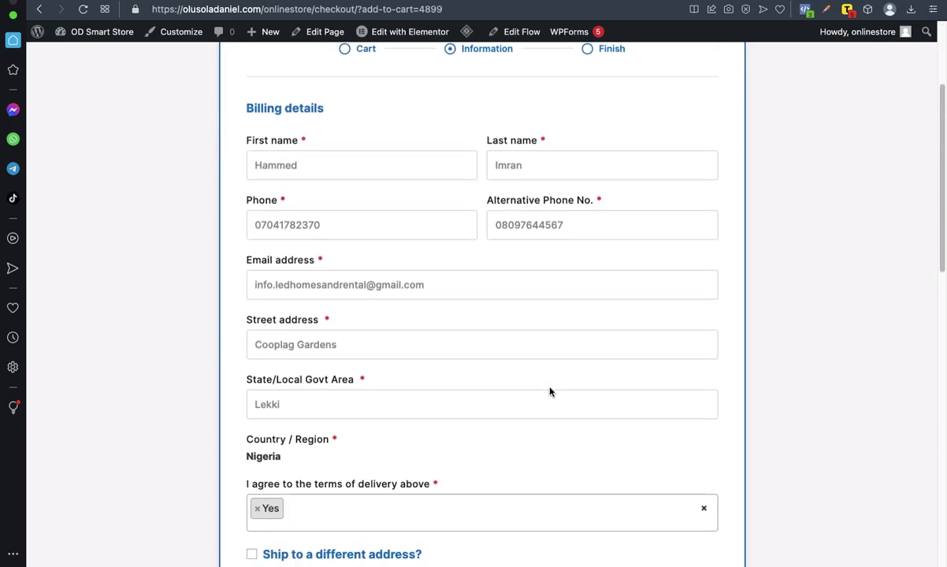
- Review the checkout order form from the billing details through the order bump offer to the order placement section
{"action": "scroll", "coordinate": [566, 445], "scroll_direction": "down", "scroll_amount": 1}
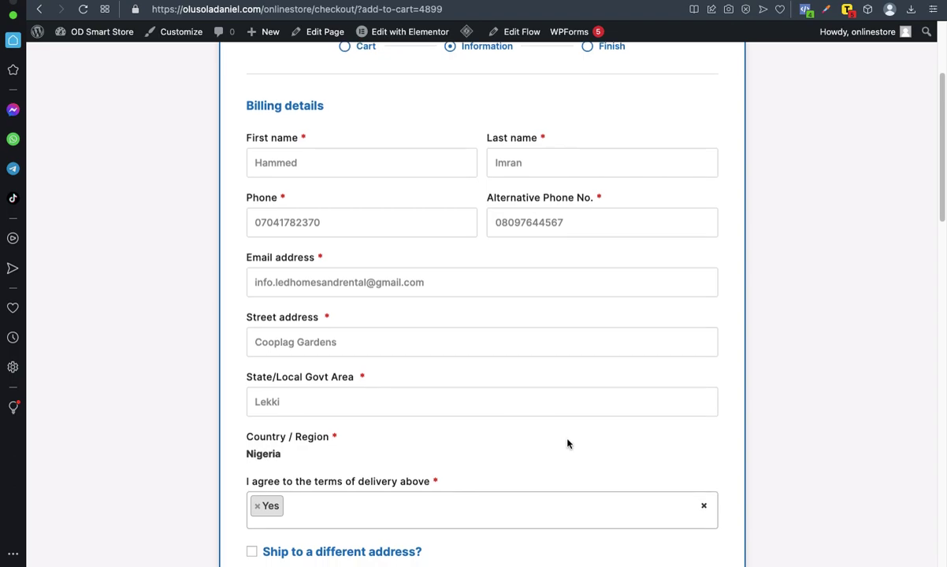
{"action": "scroll", "coordinate": [567, 445], "scroll_direction": "down", "scroll_amount": 1}
{"action": "scroll", "coordinate": [567, 444], "scroll_direction": "up", "scroll_amount": 1}
{"action": "scroll", "coordinate": [566, 444], "scroll_direction": "down", "scroll_amount": 10}
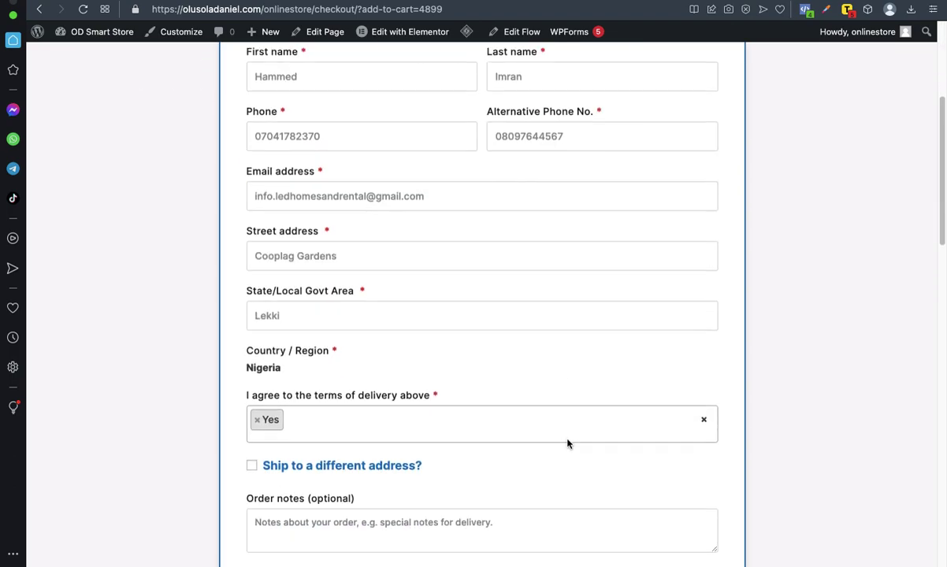
{"action": "scroll", "coordinate": [566, 444], "scroll_direction": "up", "scroll_amount": 15}
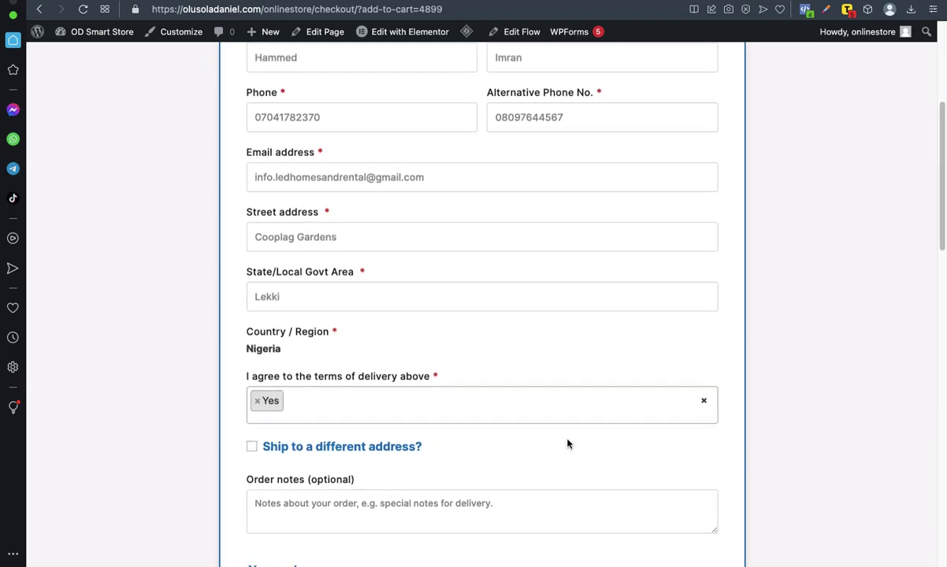
{"action": "scroll", "coordinate": [567, 444], "scroll_direction": "down", "scroll_amount": 15}
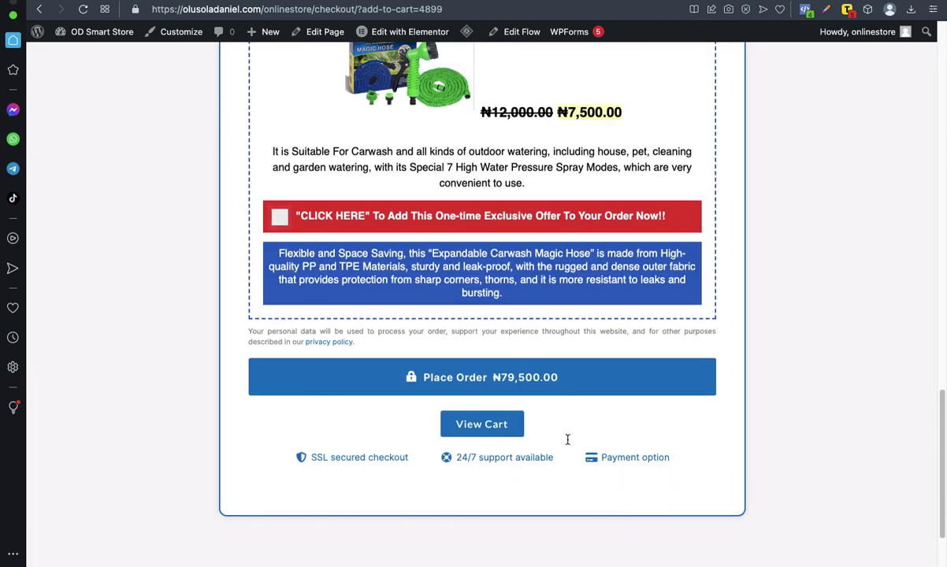
- Open the cart from the order form, set the vacuum cleaner's quantity to 1 and update the cart
{"action": "left_click", "coordinate": [505, 408]}
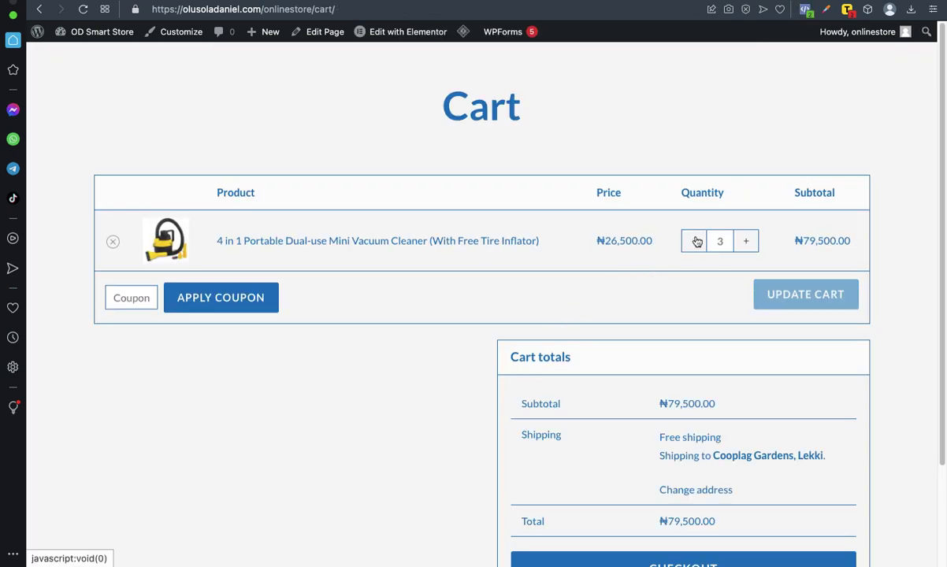
{"action": "left_click", "coordinate": [693, 242]}
{"action": "left_click", "coordinate": [693, 241]}
{"action": "left_click", "coordinate": [693, 241]}
{"action": "left_click", "coordinate": [750, 241]}
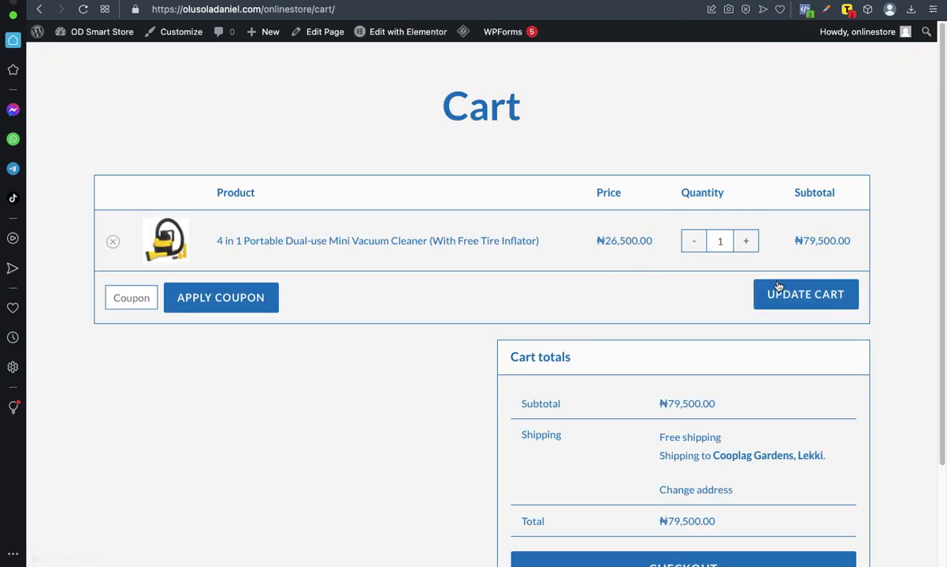
{"action": "left_click", "coordinate": [776, 292]}
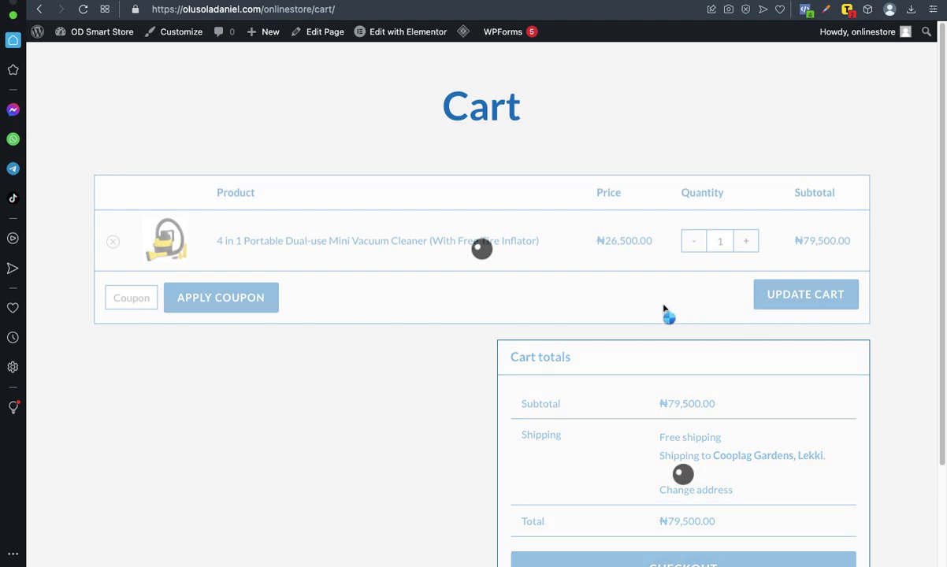
{"action": "scroll", "coordinate": [670, 409], "scroll_direction": "down", "scroll_amount": 2}
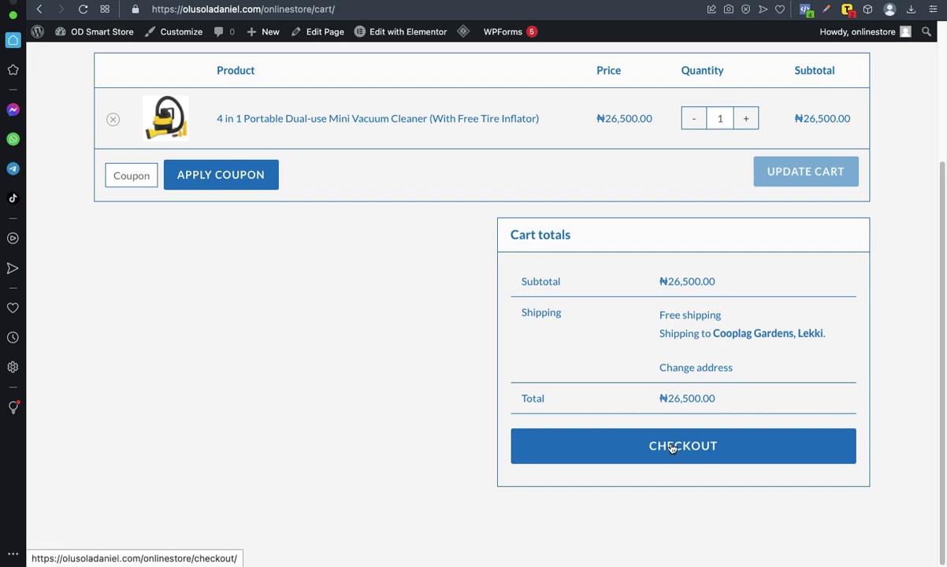
- Proceed to checkout, load the checkout address with ?add-to-cart=4899 appended, and check the product quantity in the order summary
{"action": "left_click", "coordinate": [672, 447]}
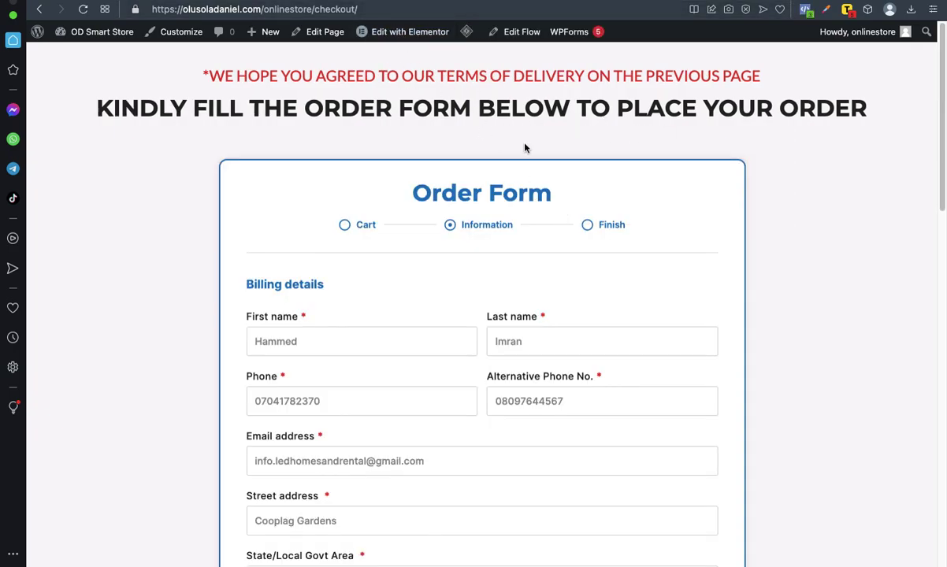
{"action": "left_click", "coordinate": [406, 9]}
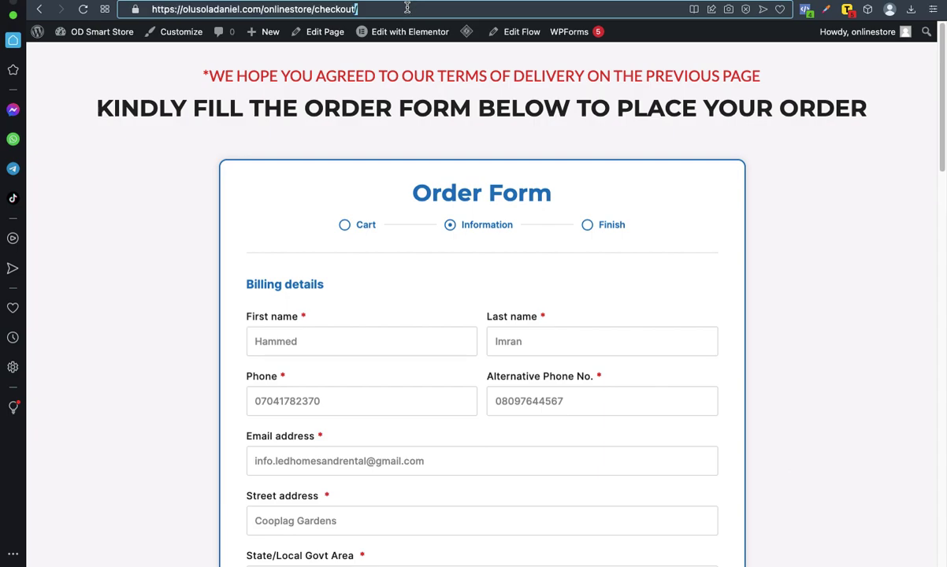
{"action": "type", "text": "https://olusoladaniel.com/onlinestore/checkout/?add-to-cart=4501"}
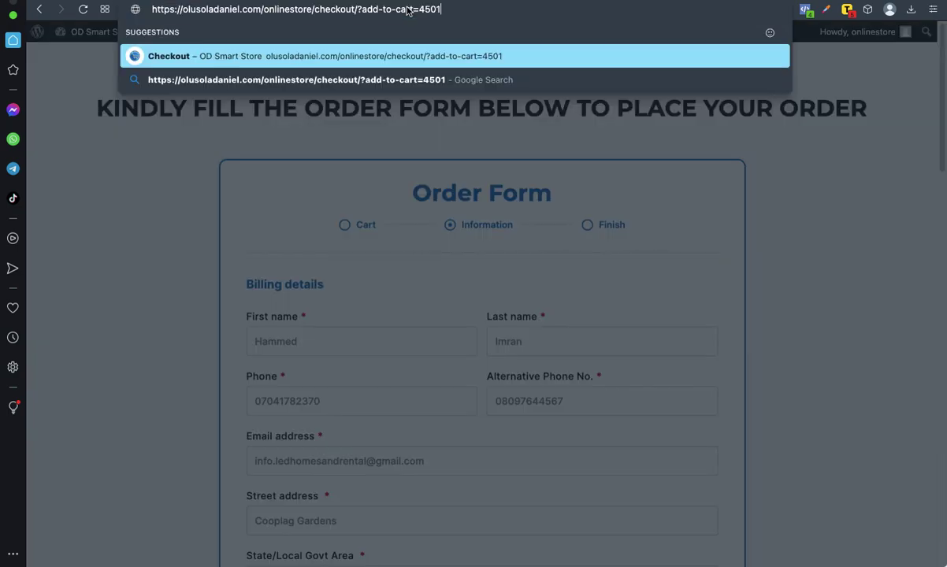
{"action": "double_click", "coordinate": [431, 11]}
{"action": "type", "text": "4899"}
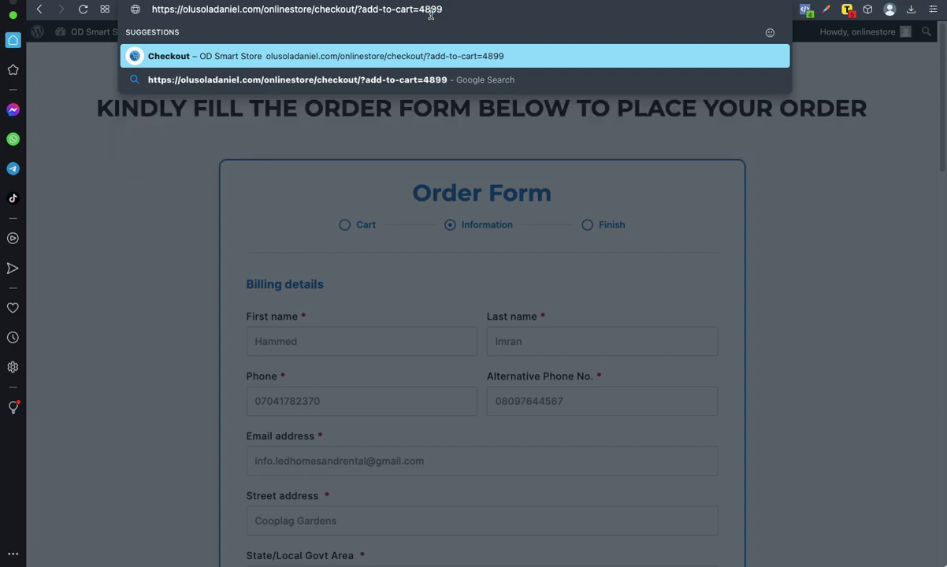
{"action": "key", "text": "Return"}
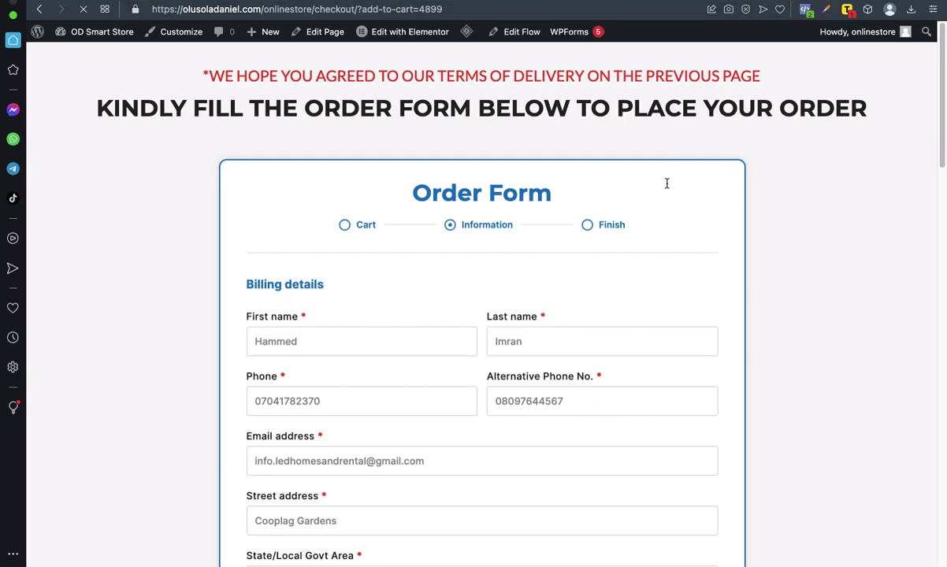
{"action": "scroll", "coordinate": [450, 248], "scroll_direction": "down", "scroll_amount": 10}
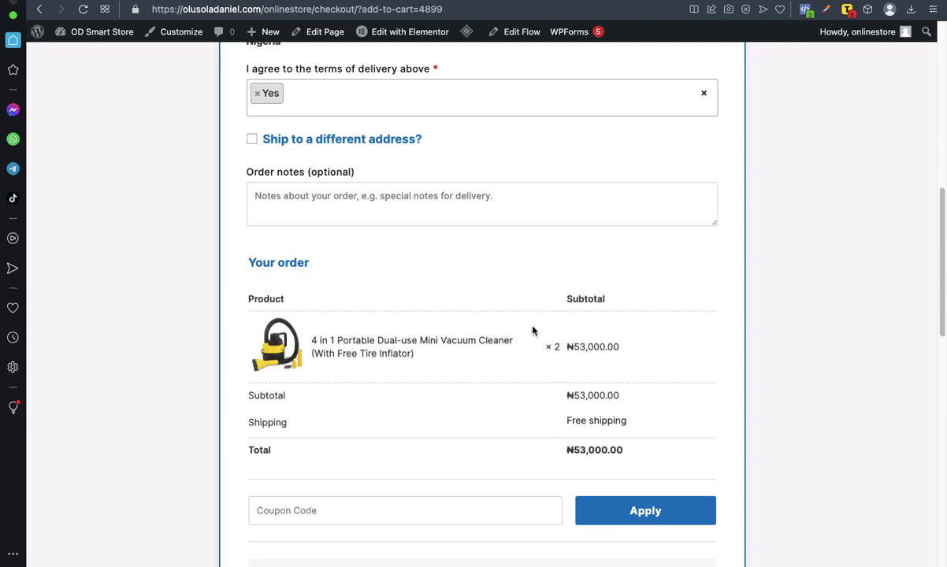
- Reload the add-to-cart checkout link and examine the order form's product quantity, total, billing fields and payment method
{"action": "left_click", "coordinate": [83, 8]}
{"action": "scroll", "coordinate": [453, 380], "scroll_direction": "down", "scroll_amount": 10}
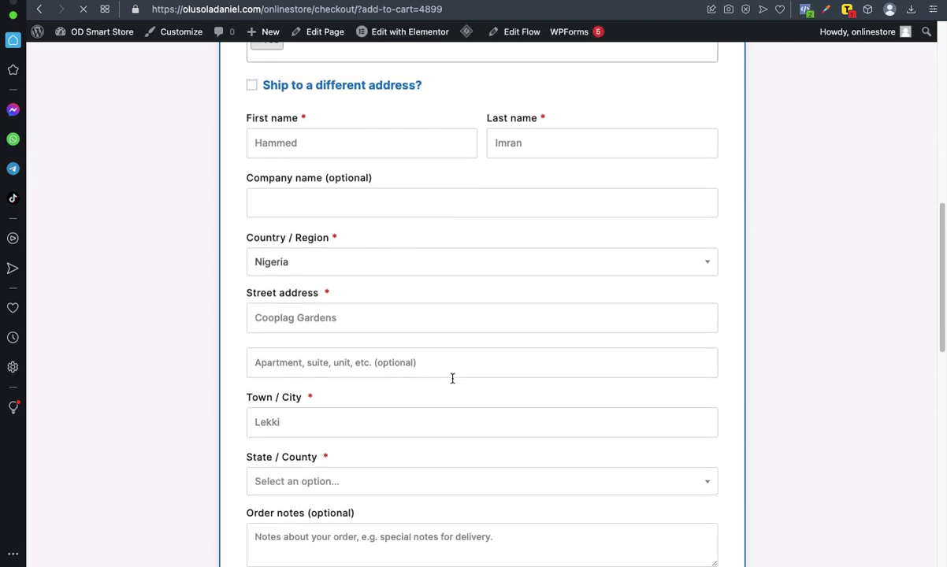
{"action": "scroll", "coordinate": [452, 383], "scroll_direction": "up", "scroll_amount": 2}
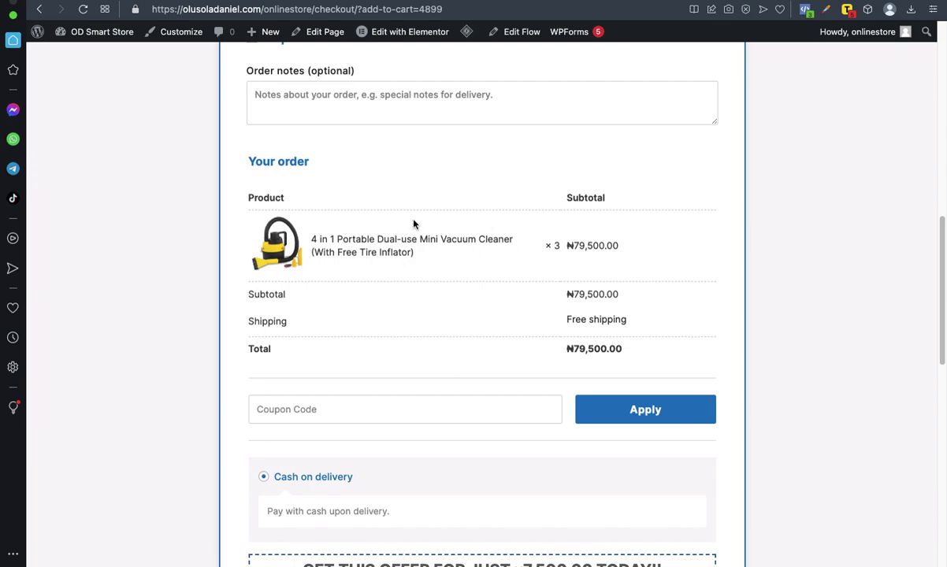
{"action": "scroll", "coordinate": [409, 228], "scroll_direction": "up", "scroll_amount": 10}
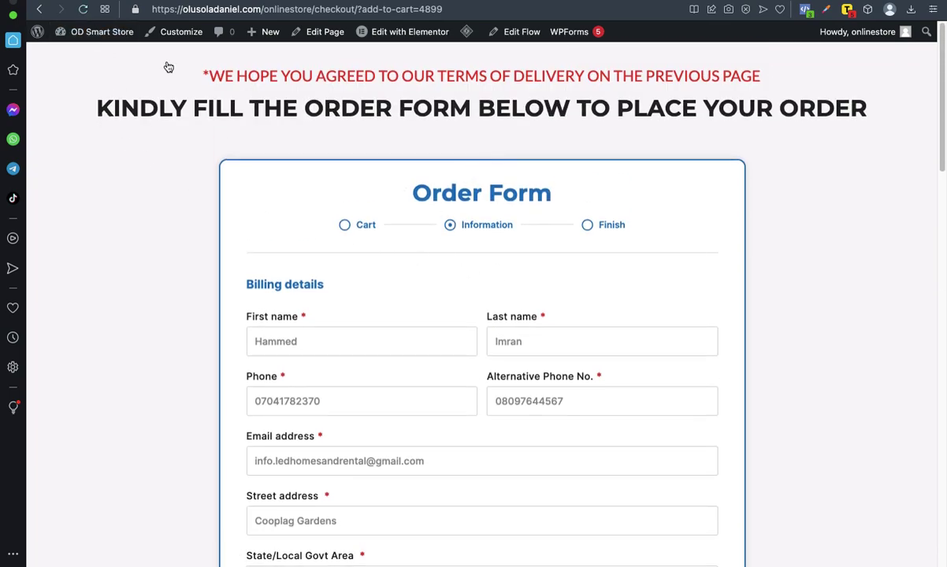
{"action": "scroll", "coordinate": [489, 362], "scroll_direction": "down", "scroll_amount": 6}
{"action": "scroll", "coordinate": [489, 364], "scroll_direction": "up", "scroll_amount": 4}
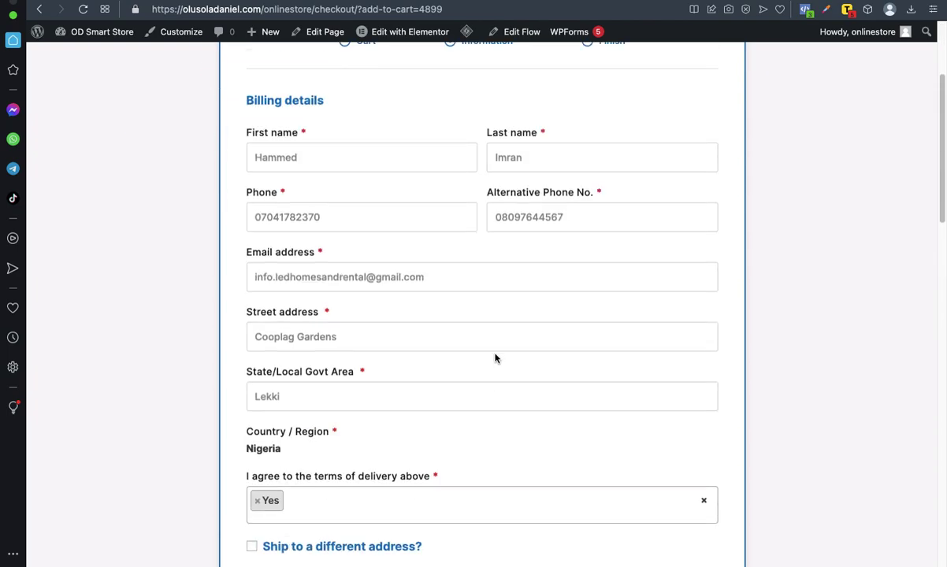
{"action": "scroll", "coordinate": [505, 361], "scroll_direction": "down", "scroll_amount": 6}
{"action": "scroll", "coordinate": [534, 368], "scroll_direction": "down", "scroll_amount": 4}
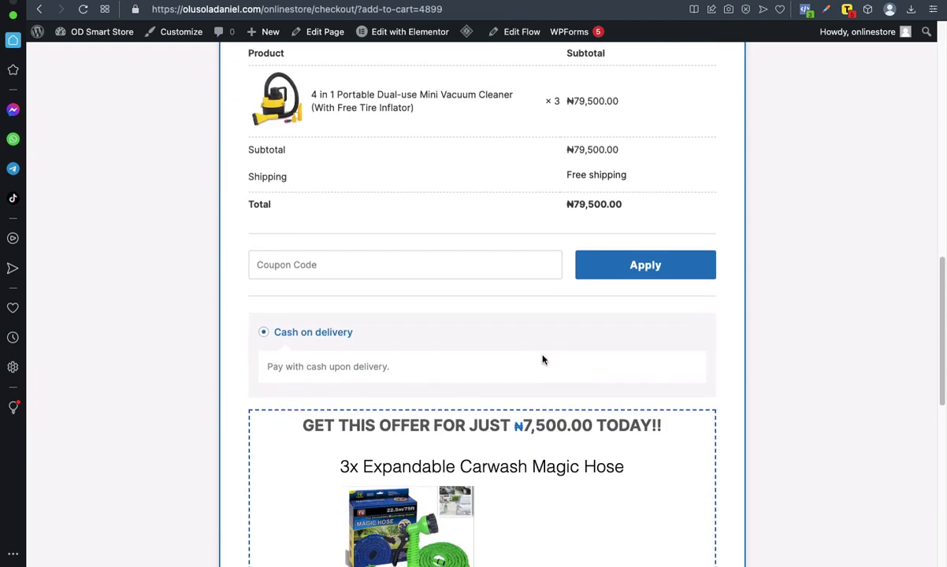
{"action": "scroll", "coordinate": [542, 359], "scroll_direction": "up", "scroll_amount": 4}
{"action": "scroll", "coordinate": [554, 344], "scroll_direction": "down", "scroll_amount": 10}
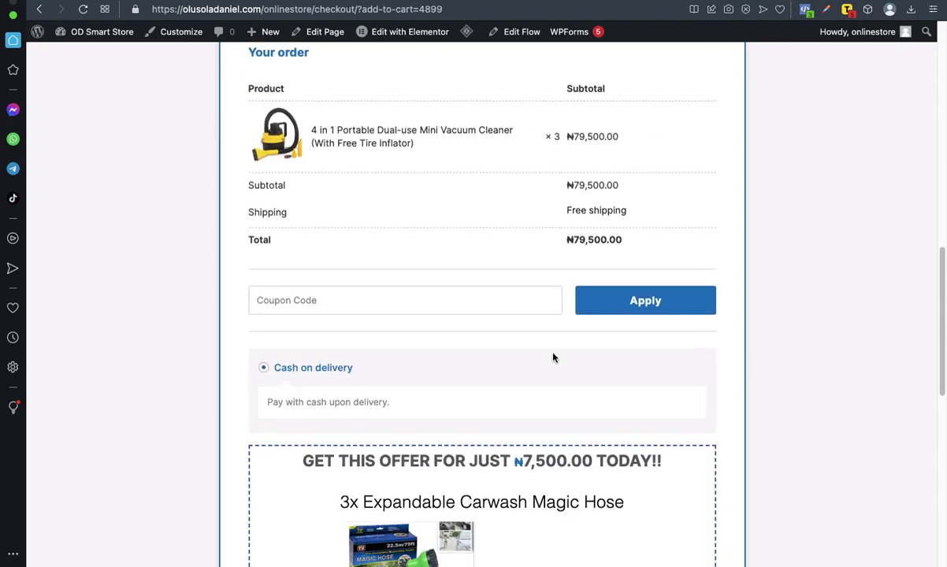
- Return to the cart, reduce the vacuum cleaner's quantity to 1 and update the cart totals
{"action": "left_click", "coordinate": [476, 330]}
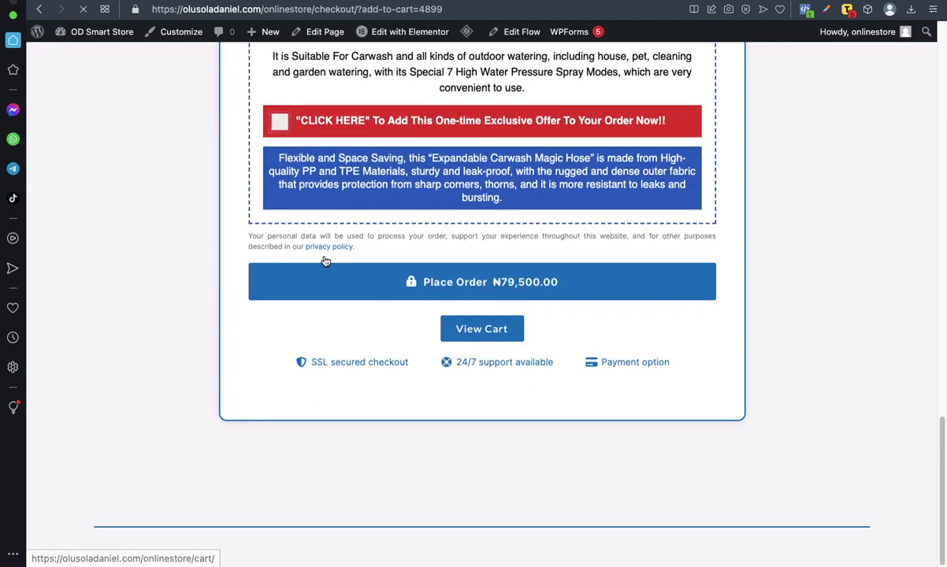
{"action": "scroll", "coordinate": [174, 173], "scroll_direction": "up", "scroll_amount": 2}
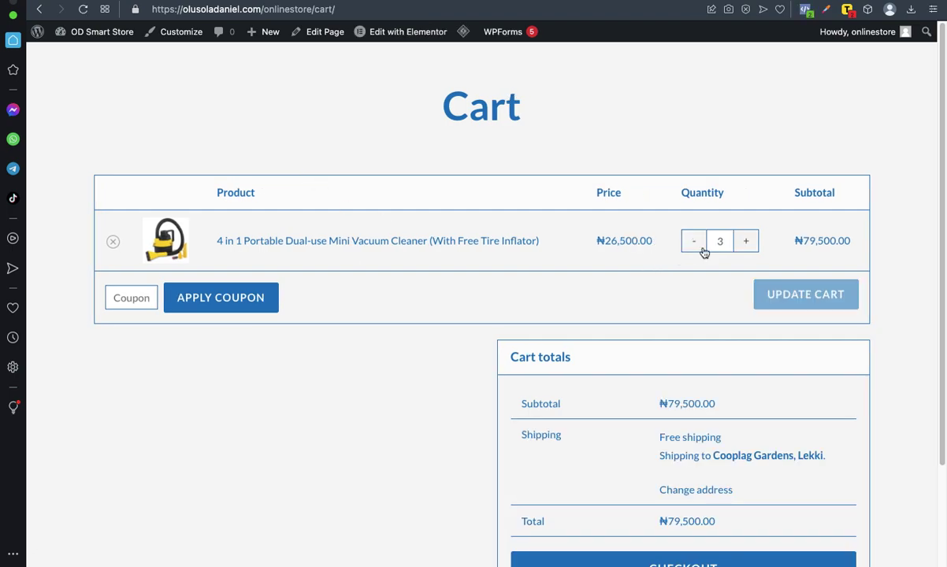
{"action": "left_click", "coordinate": [694, 243]}
{"action": "left_click", "coordinate": [694, 243]}
{"action": "scroll", "coordinate": [683, 334], "scroll_direction": "down", "scroll_amount": 3}
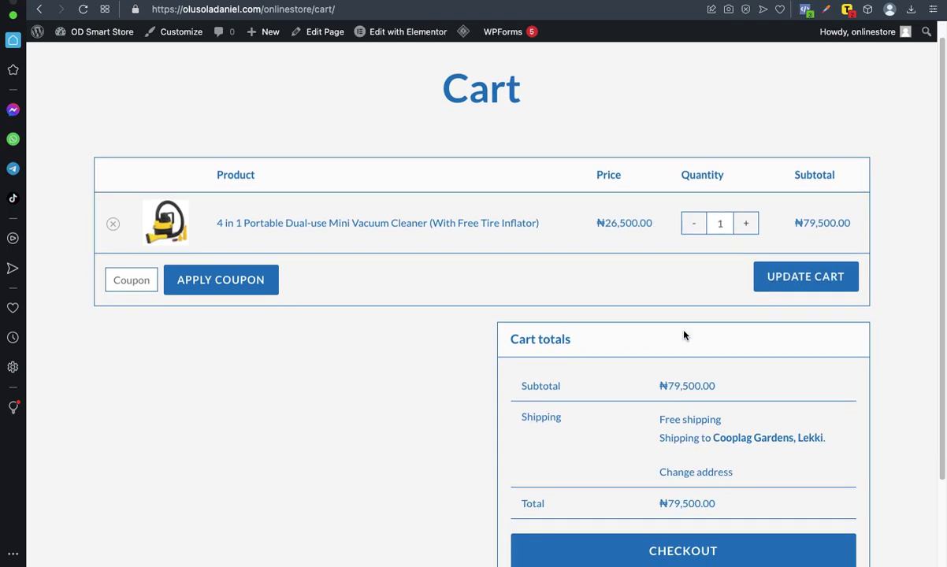
{"action": "left_click", "coordinate": [770, 174]}
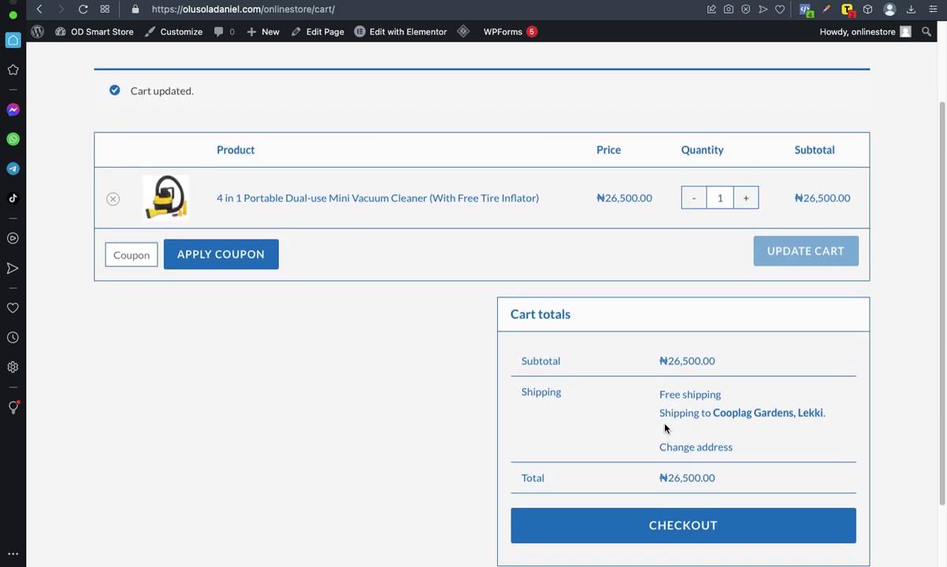
- Proceed from the cart to checkout and review the order form down to its order placement total
{"action": "left_click", "coordinate": [656, 543]}
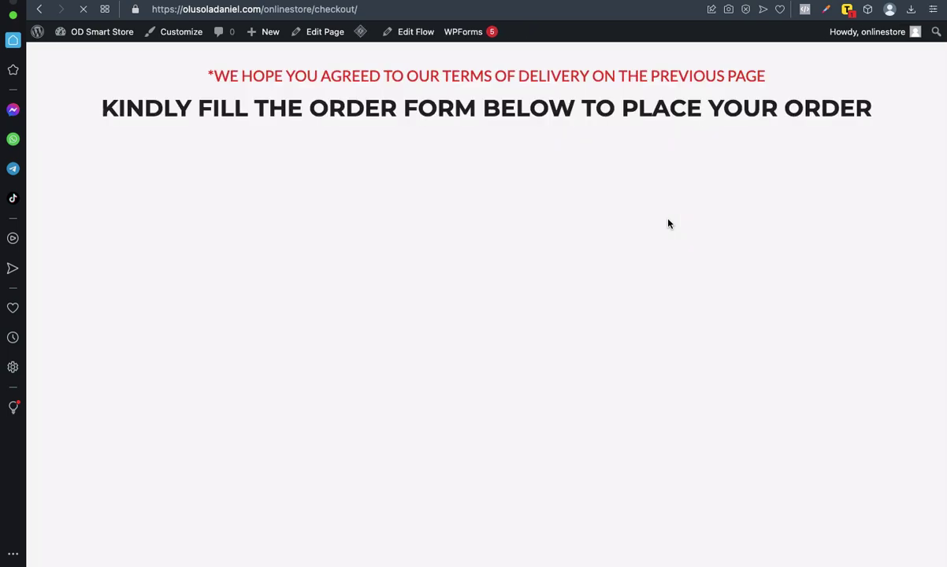
{"action": "scroll", "coordinate": [668, 224], "scroll_direction": "down", "scroll_amount": 2}
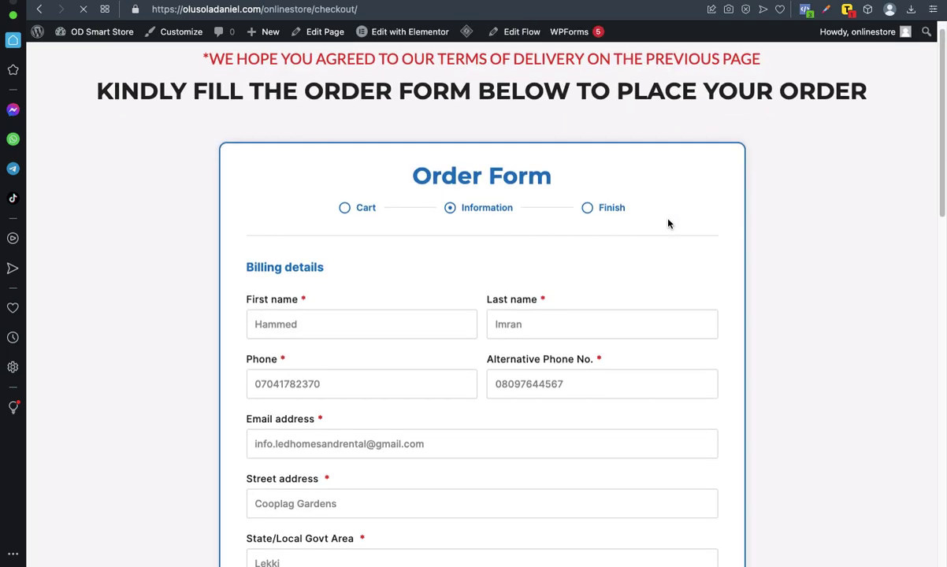
{"action": "scroll", "coordinate": [668, 225], "scroll_direction": "up", "scroll_amount": 2}
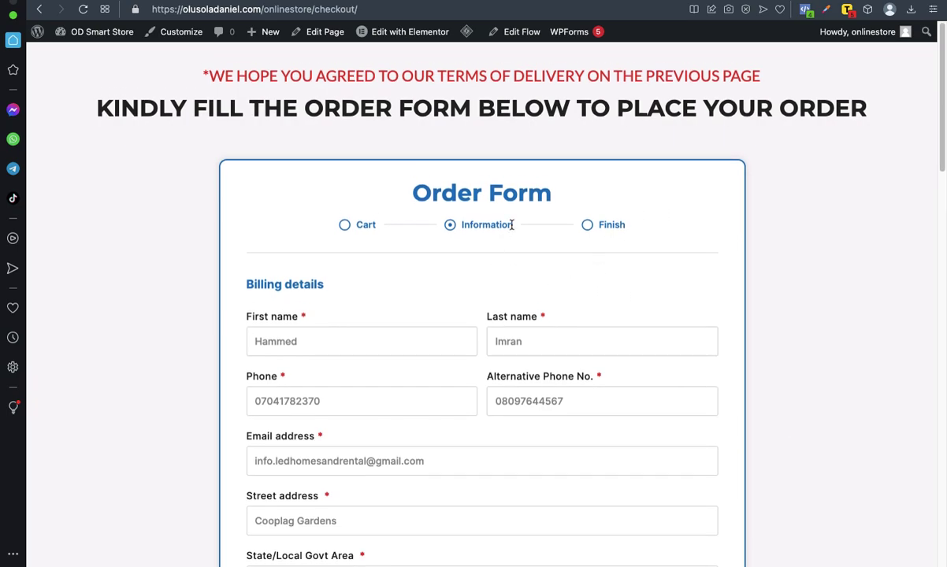
{"action": "scroll", "coordinate": [598, 235], "scroll_direction": "down", "scroll_amount": 15}
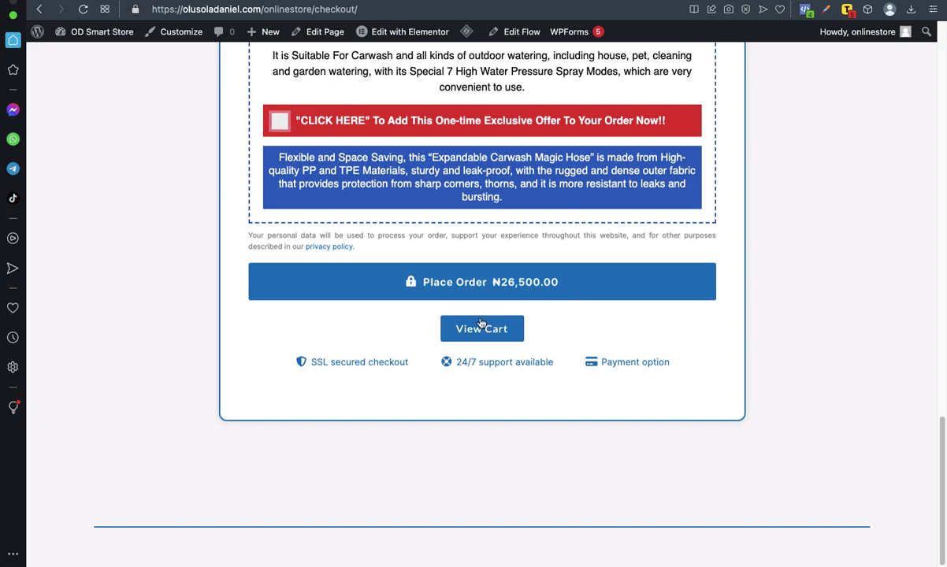
- Reopen the cart, set the vacuum cleaner's quantity to 0 and update the cart to empty it
{"action": "left_click", "coordinate": [482, 330]}
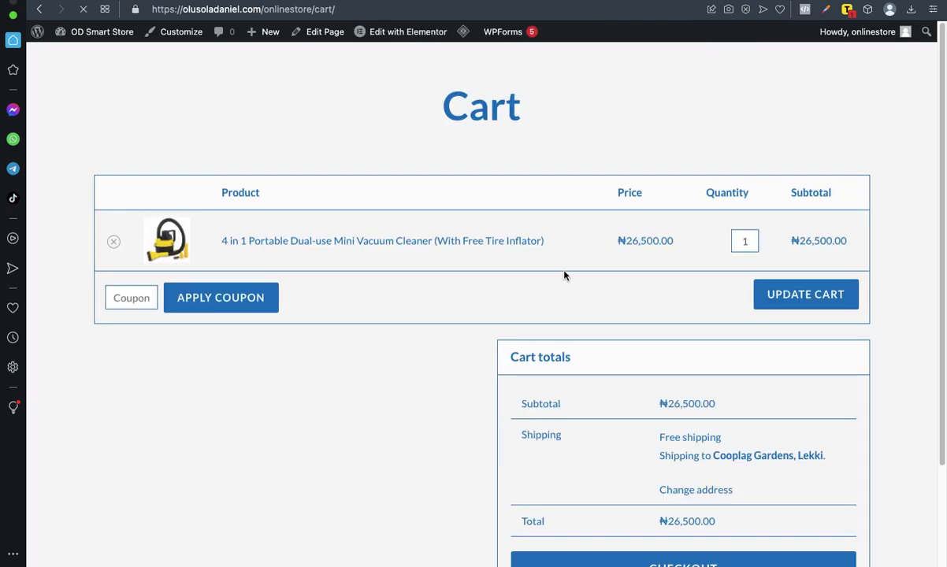
{"action": "left_click", "coordinate": [694, 241]}
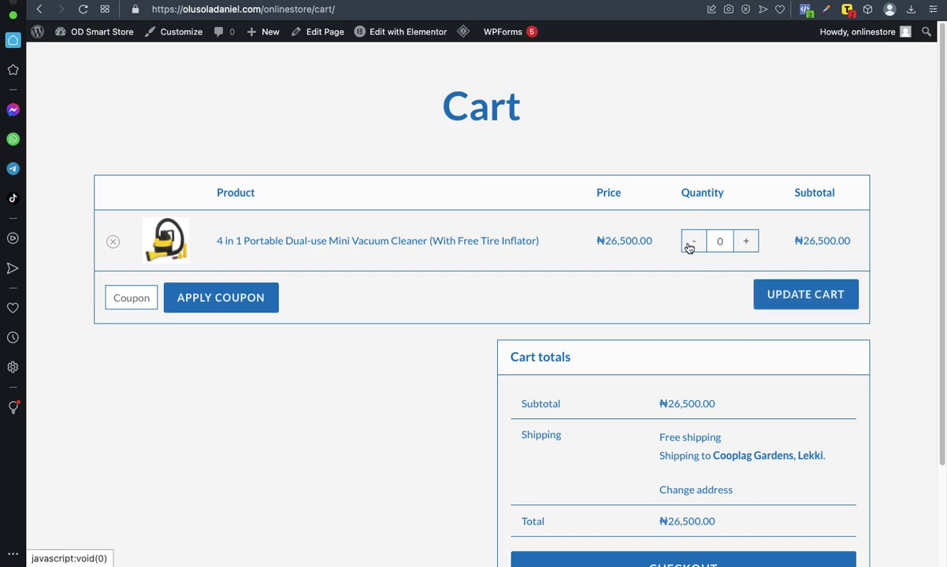
{"action": "left_click", "coordinate": [825, 299]}
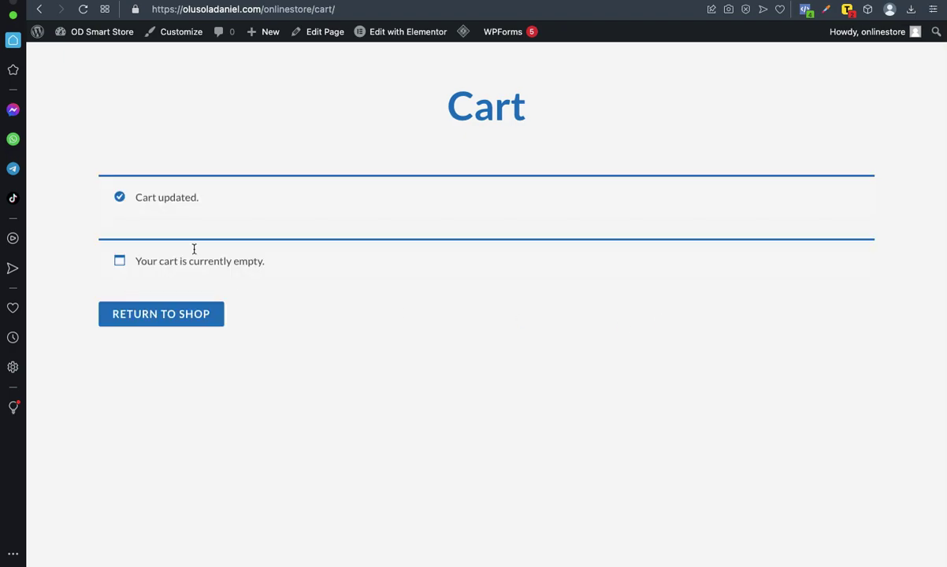
- Switch to the WordPress products list and open a new blank browser tab
{"action": "key", "text": "ctrl+Tab"}
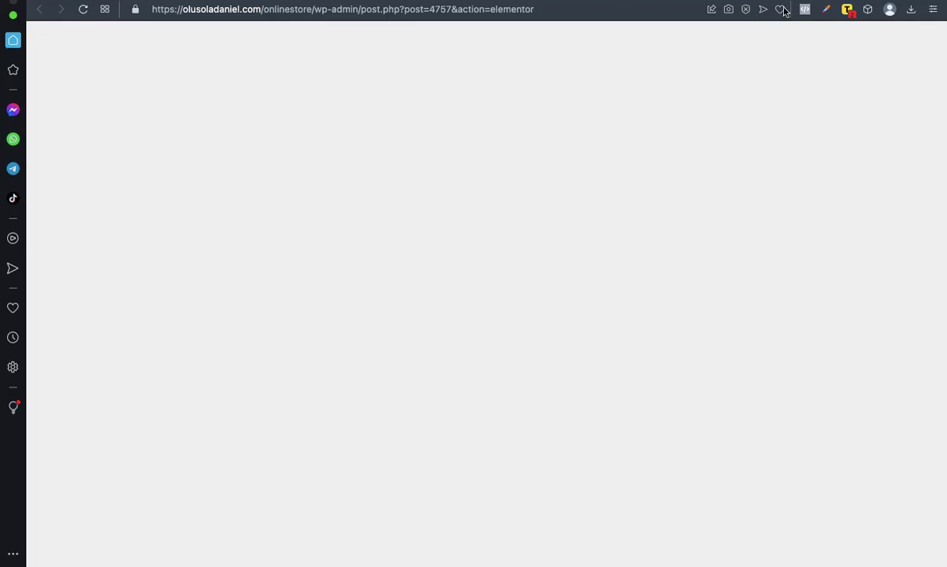
{"action": "key", "text": "ctrl+Tab"}
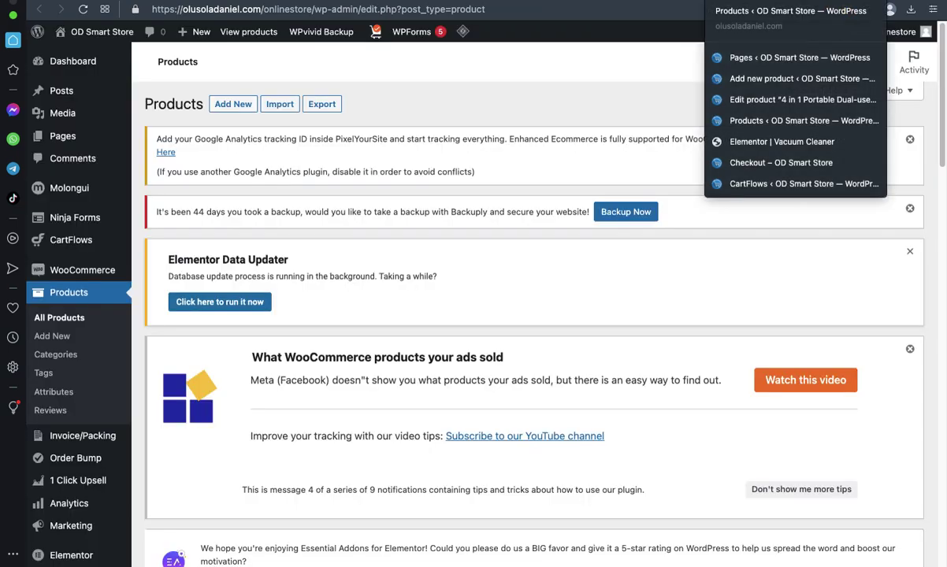
{"action": "key", "text": "ctrl+Tab"}
{"action": "key", "text": "ctrl+Tab"}
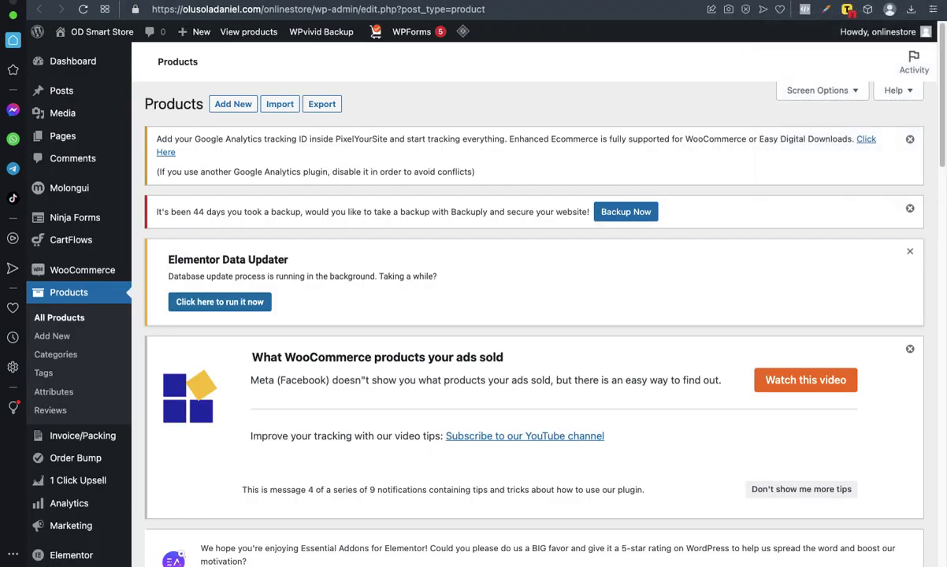
{"action": "key", "text": "super+t"}
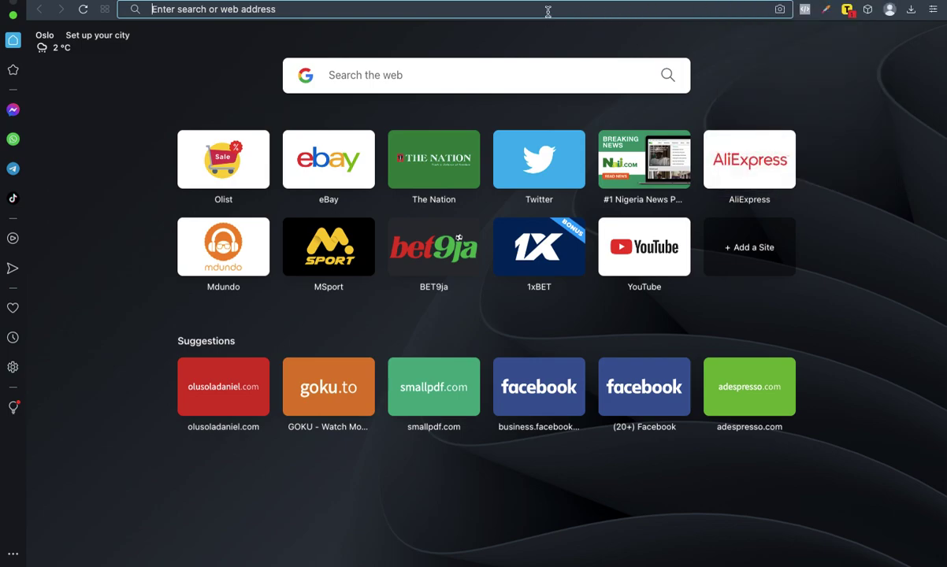
- Find the Vacuum Cleaner sales page by entering "vacuu" and open olusoladaniel.com/onlinestore/vacuum-cleaner/ from the browsing history
{"action": "type", "text": "vacc"}
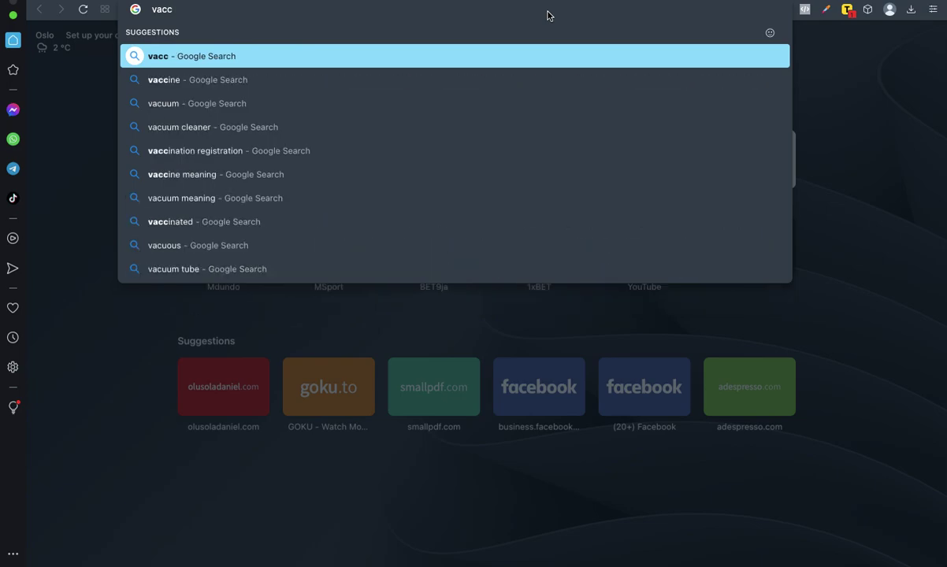
{"action": "key", "text": "BackSpace"}
{"action": "type", "text": "uu"}
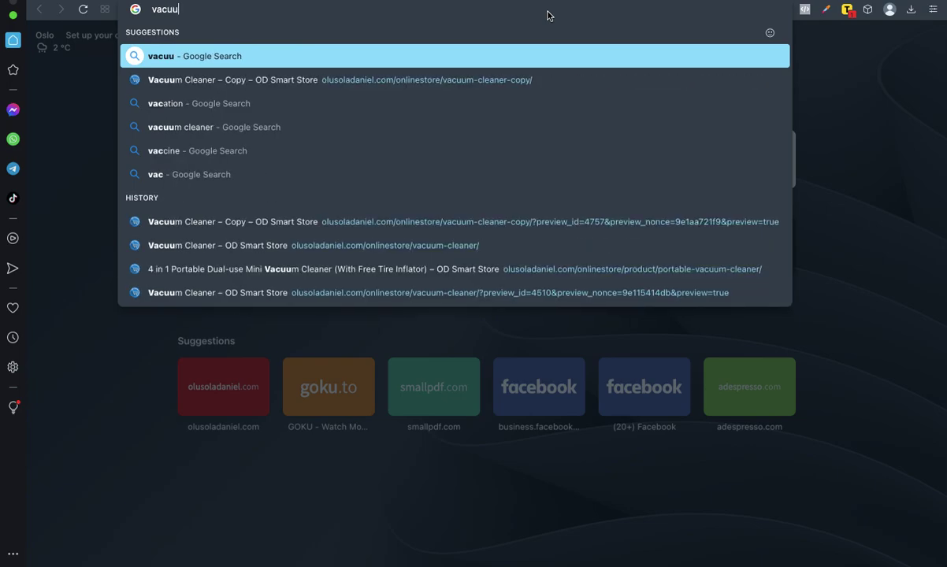
{"action": "left_click", "coordinate": [457, 244]}
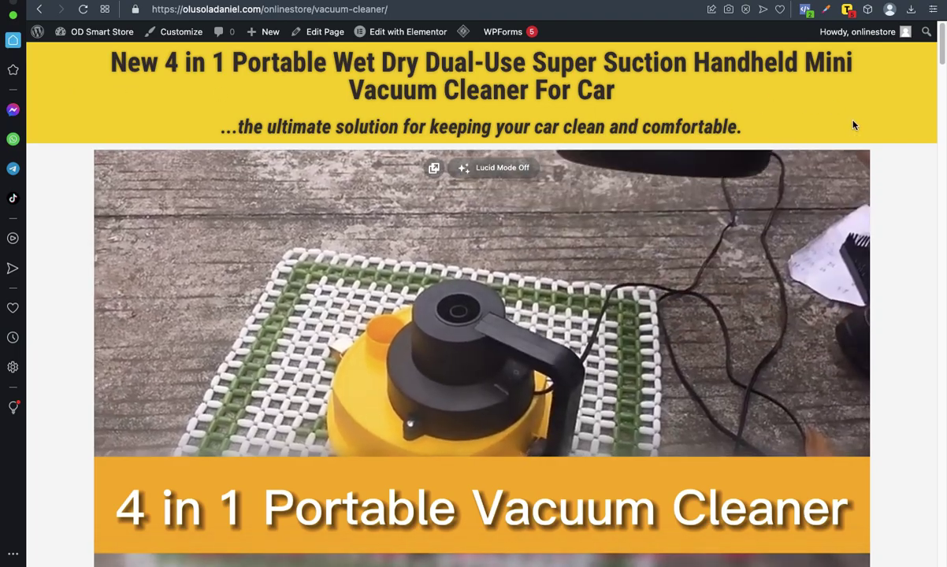
- Examine the vacuum cleaner sales page from its headline through the features and terms down to the order options
{"action": "scroll", "coordinate": [908, 136], "scroll_direction": "down", "scroll_amount": 7}
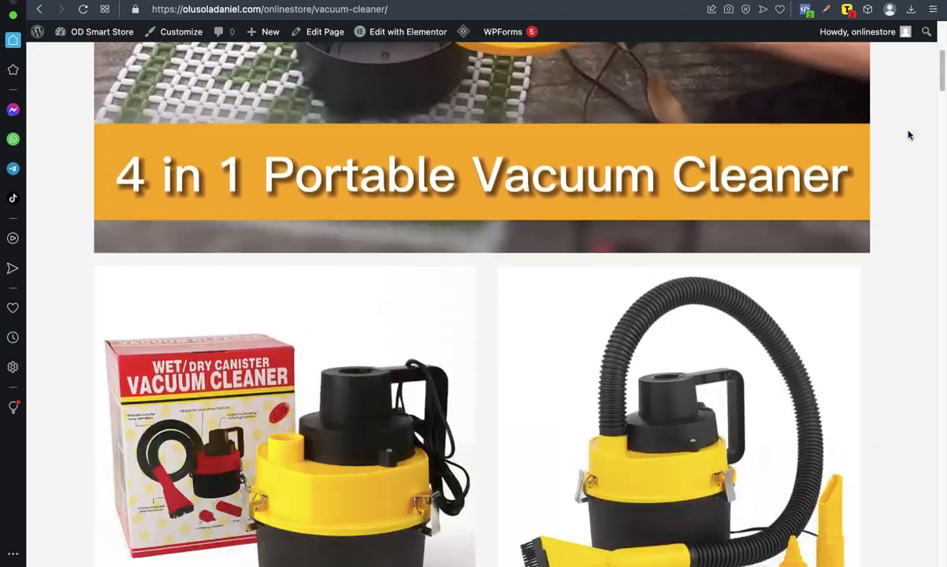
{"action": "scroll", "coordinate": [909, 136], "scroll_direction": "up", "scroll_amount": 4}
{"action": "scroll", "coordinate": [908, 135], "scroll_direction": "up", "scroll_amount": 3}
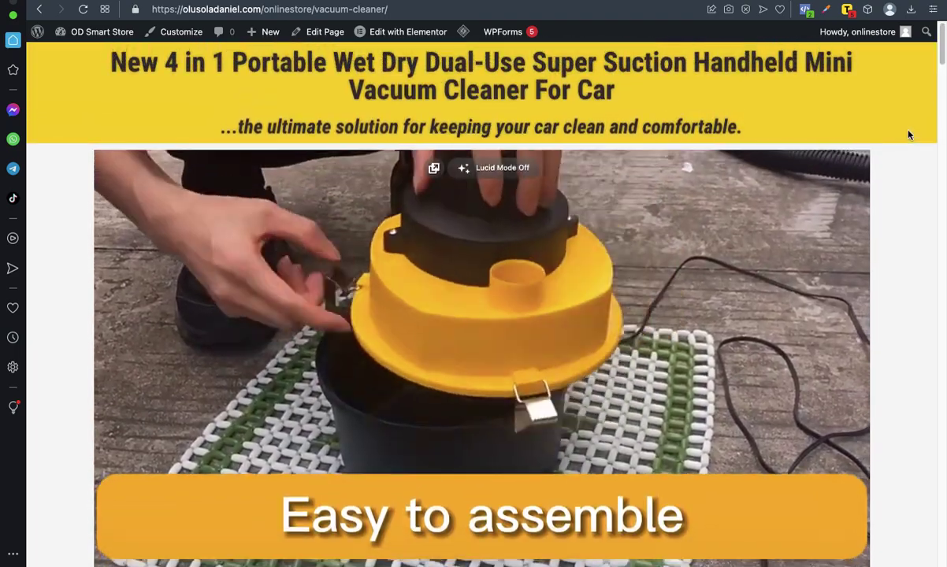
{"action": "scroll", "coordinate": [908, 135], "scroll_direction": "down", "scroll_amount": 5}
{"action": "scroll", "coordinate": [908, 135], "scroll_direction": "down", "scroll_amount": 15}
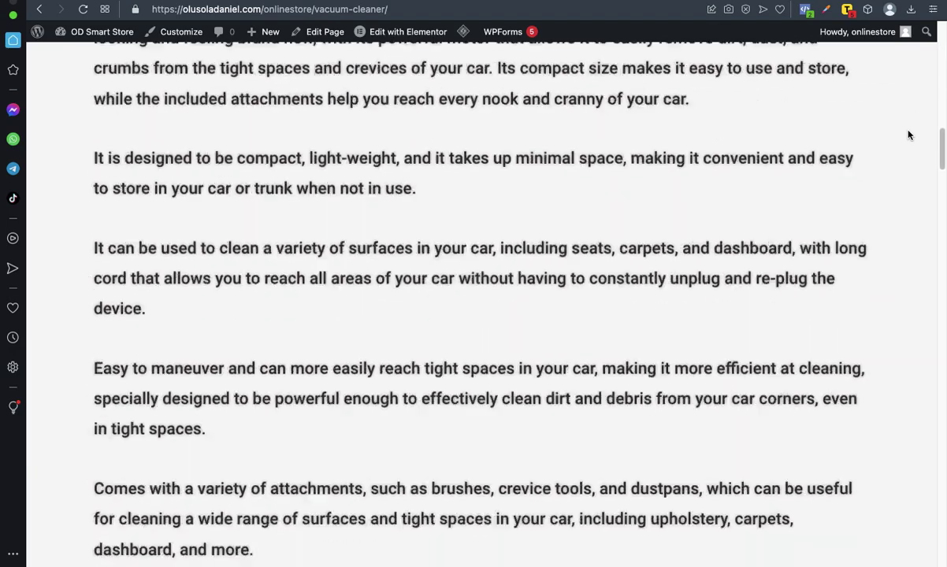
{"action": "scroll", "coordinate": [909, 135], "scroll_direction": "down", "scroll_amount": 12}
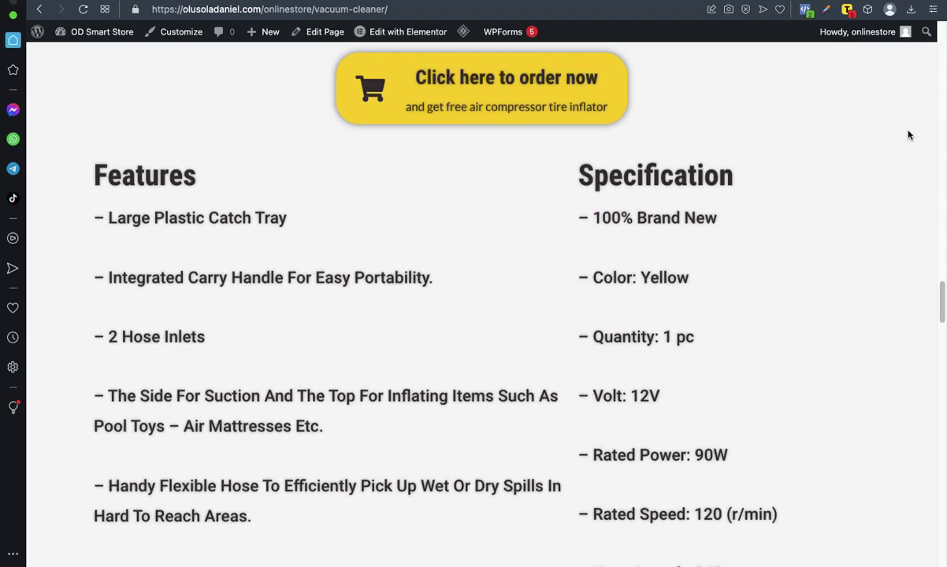
{"action": "scroll", "coordinate": [908, 135], "scroll_direction": "down", "scroll_amount": 15}
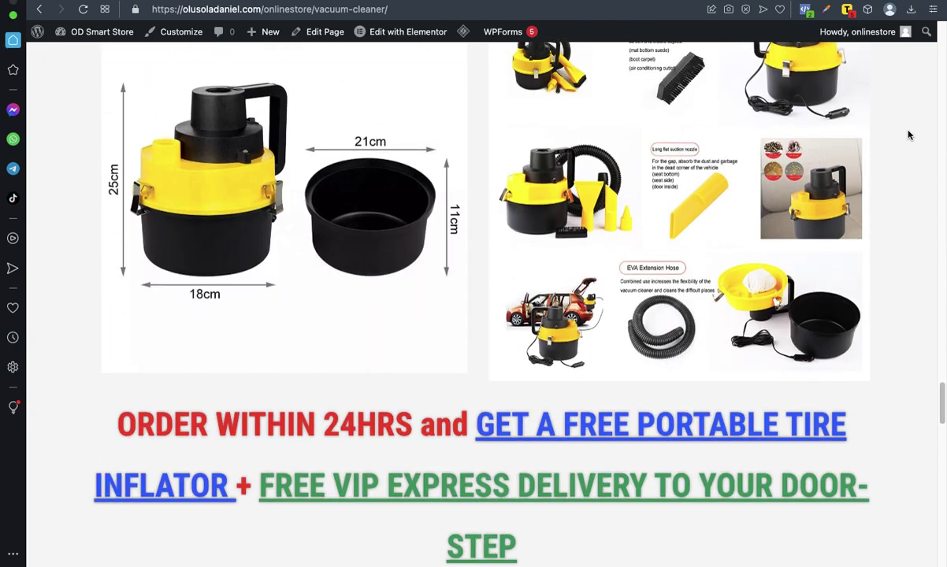
{"action": "scroll", "coordinate": [908, 136], "scroll_direction": "down", "scroll_amount": 12}
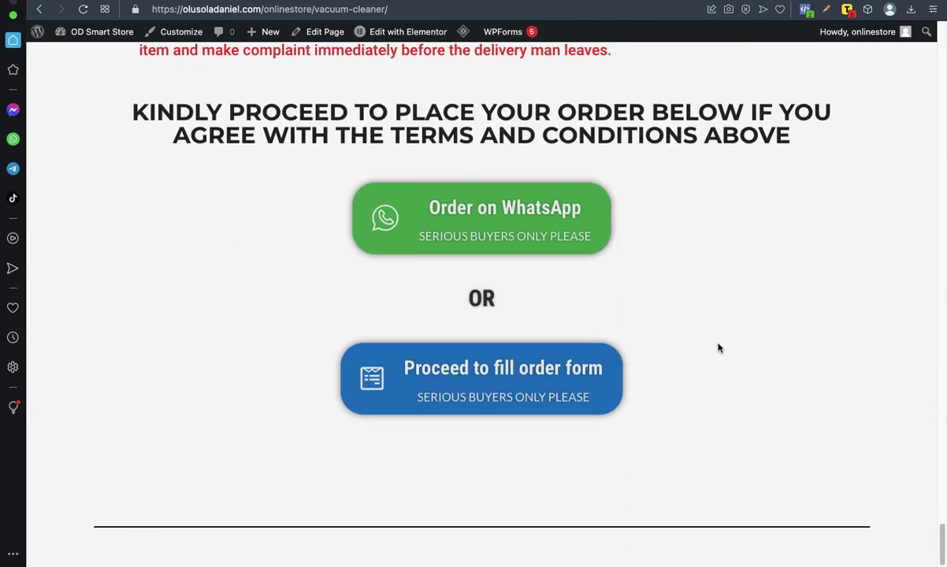
- Proceed from the sales page to the order form and review its billing fields, order summary and bump offer
{"action": "left_click", "coordinate": [475, 378]}
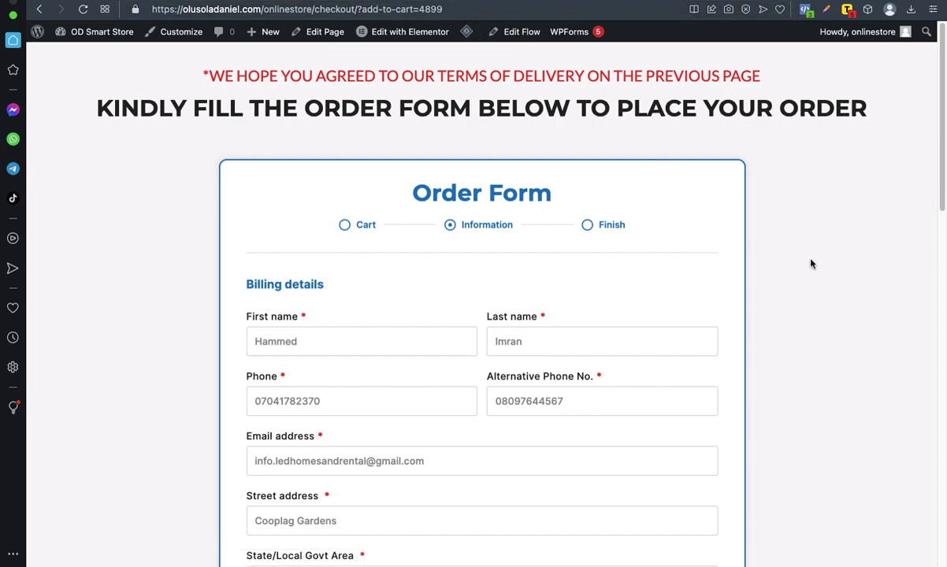
{"action": "scroll", "coordinate": [812, 264], "scroll_direction": "down", "scroll_amount": 1}
{"action": "scroll", "coordinate": [811, 264], "scroll_direction": "down", "scroll_amount": 8}
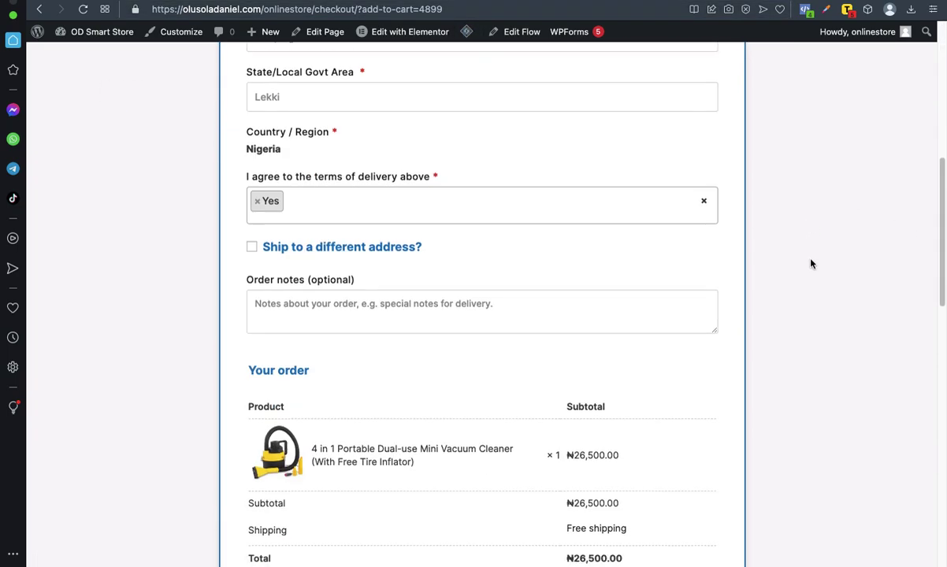
{"action": "scroll", "coordinate": [811, 264], "scroll_direction": "down", "scroll_amount": 2}
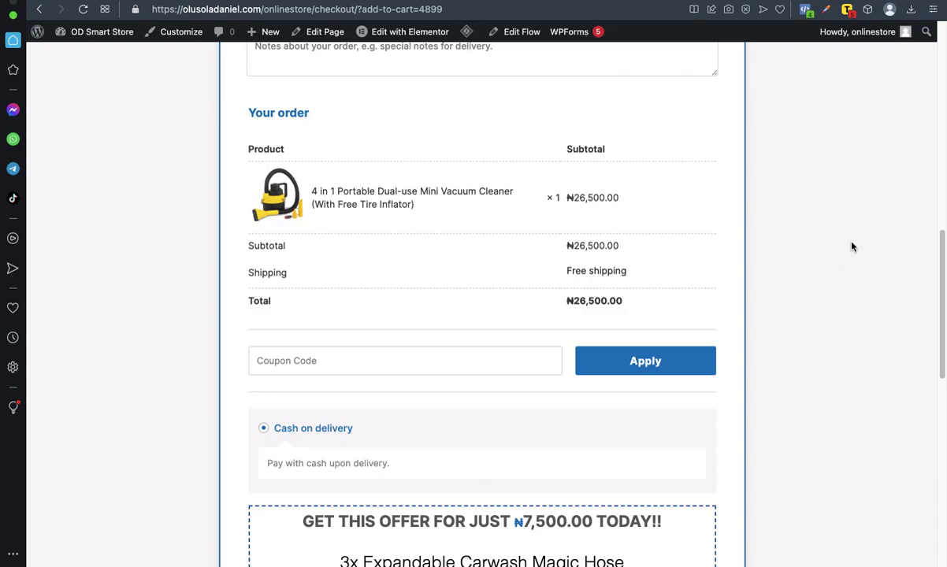
{"action": "scroll", "coordinate": [516, 282], "scroll_direction": "up", "scroll_amount": 2}
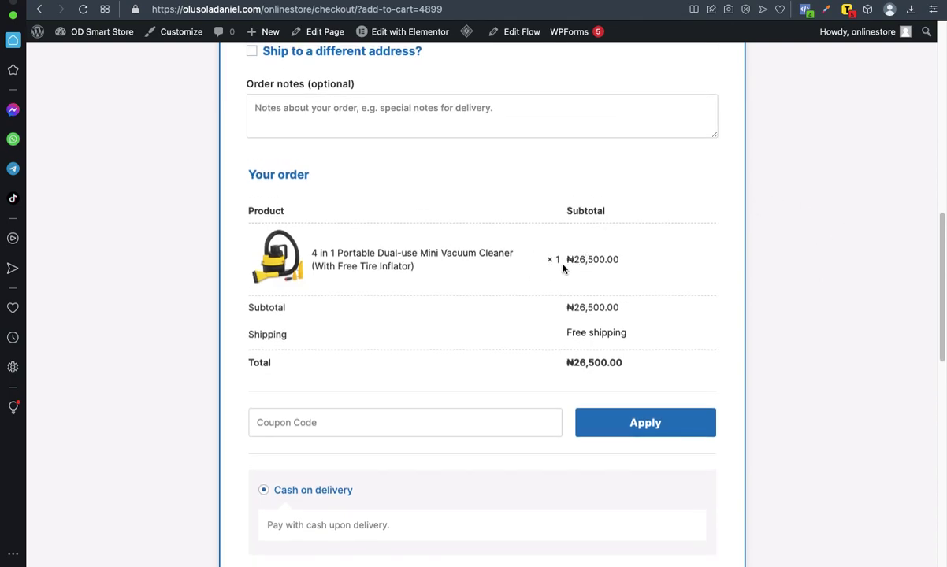
{"action": "scroll", "coordinate": [575, 275], "scroll_direction": "up", "scroll_amount": 2}
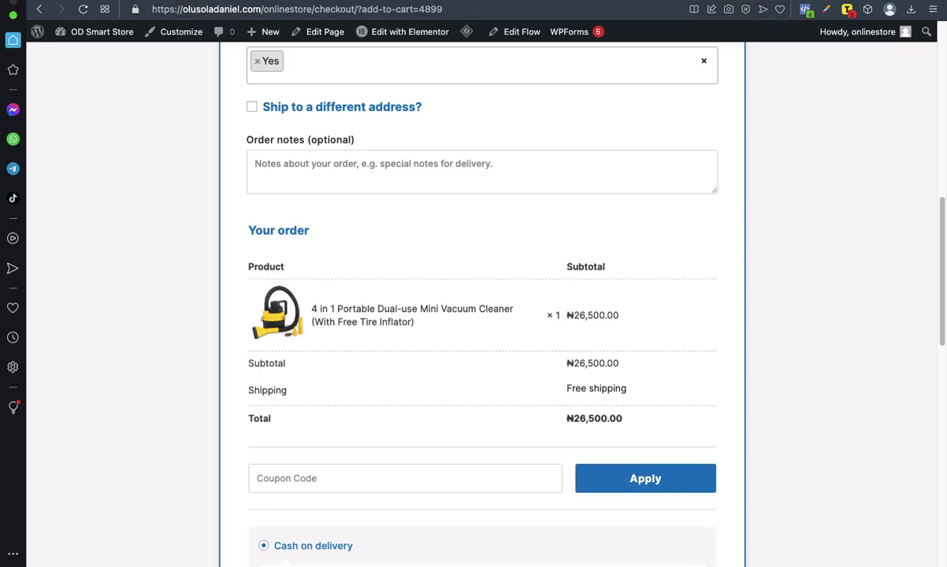
- Switch to the WordPress dashboard, dismiss the WP Swings welcome form and open Order Bump #1 for editing
{"action": "key", "text": "ctrl+Tab"}
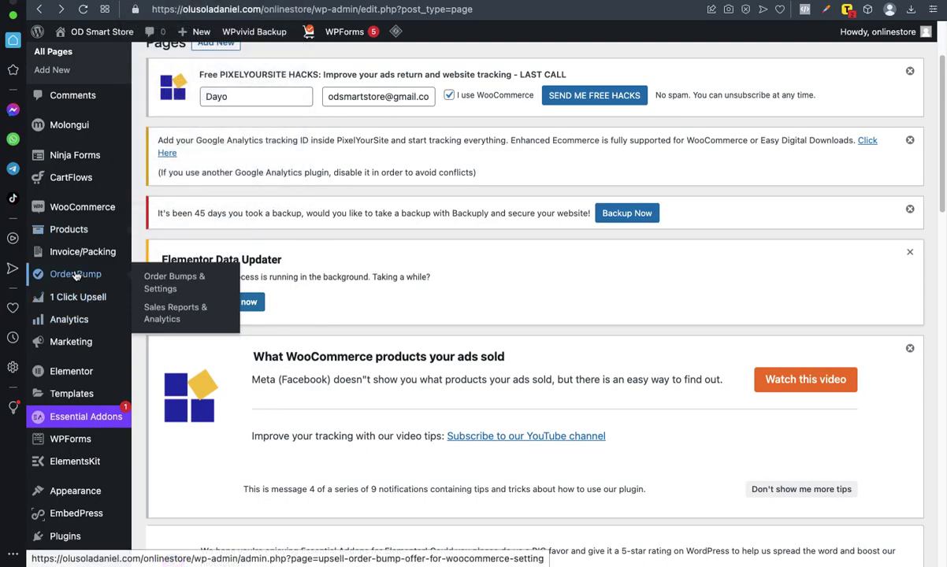
{"action": "left_click", "coordinate": [76, 274]}
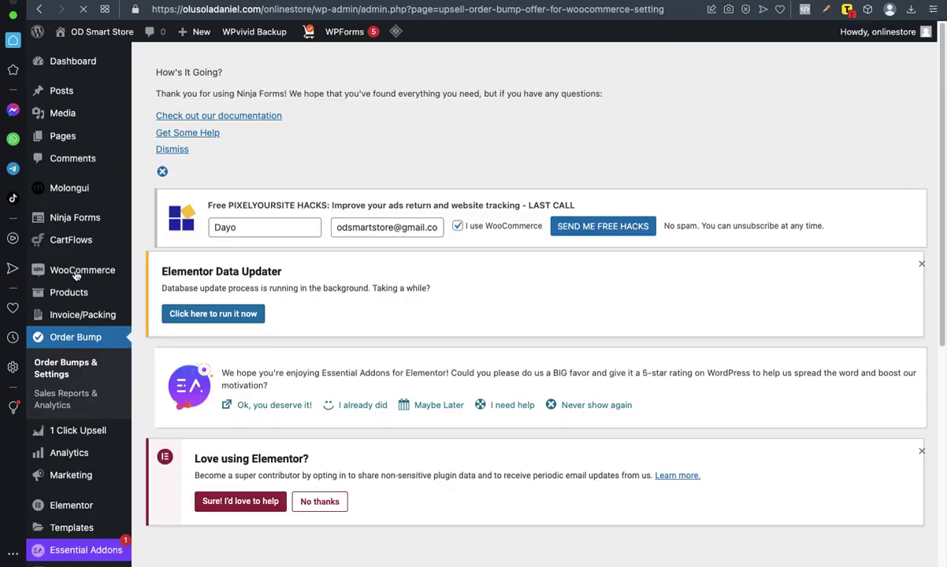
{"action": "scroll", "coordinate": [549, 379], "scroll_direction": "down", "scroll_amount": 5}
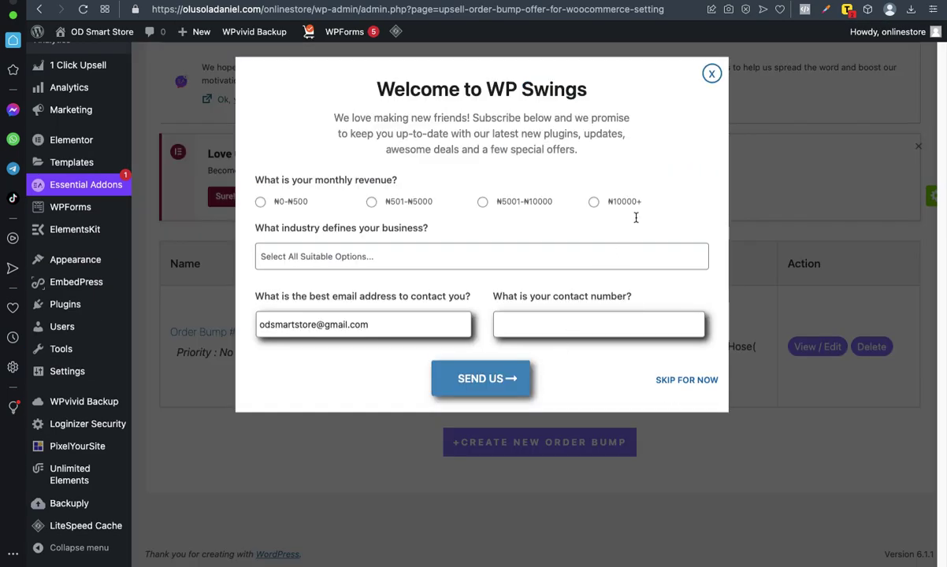
{"action": "left_click", "coordinate": [708, 75]}
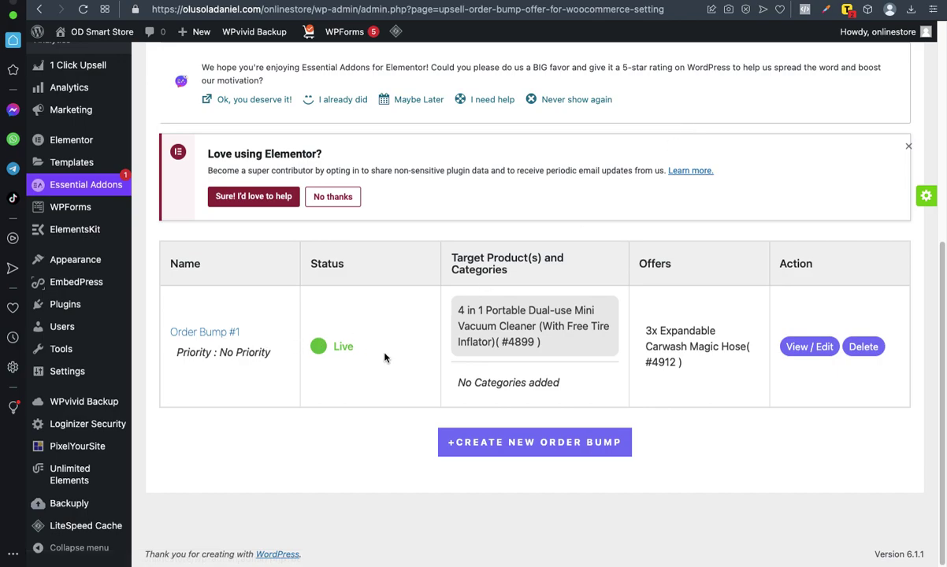
{"action": "left_click", "coordinate": [814, 359]}
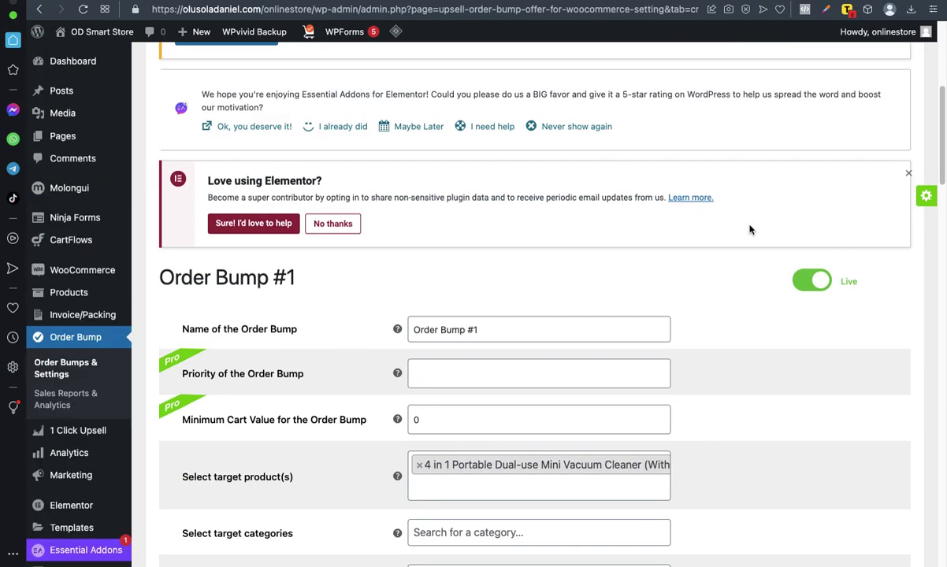
- Turn off the live status of Order Bump #1 and save the order bump
{"action": "left_click", "coordinate": [820, 282]}
{"action": "scroll", "coordinate": [664, 300], "scroll_direction": "down", "scroll_amount": 15}
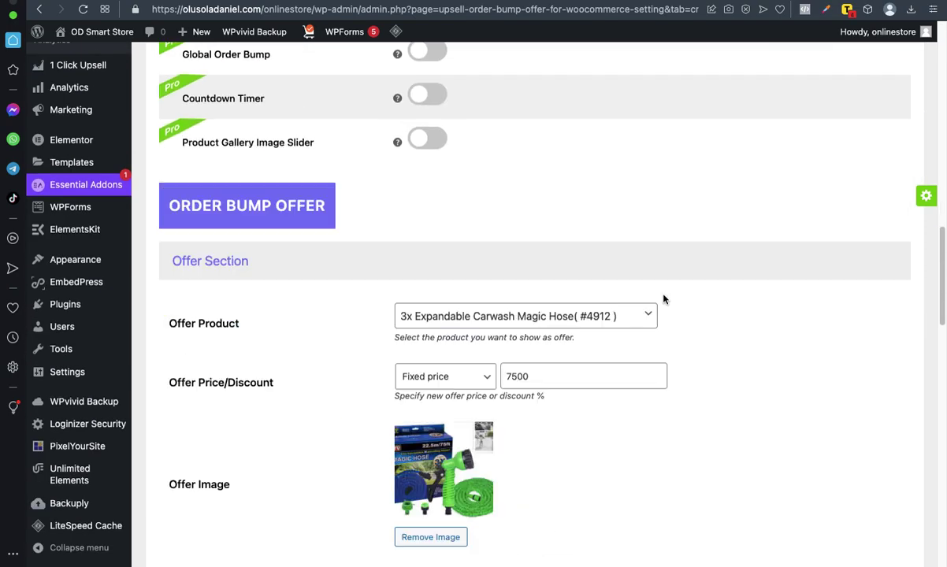
{"action": "scroll", "coordinate": [662, 304], "scroll_direction": "down", "scroll_amount": 5}
{"action": "left_click", "coordinate": [507, 479]}
{"action": "scroll", "coordinate": [606, 353], "scroll_direction": "up", "scroll_amount": 20}
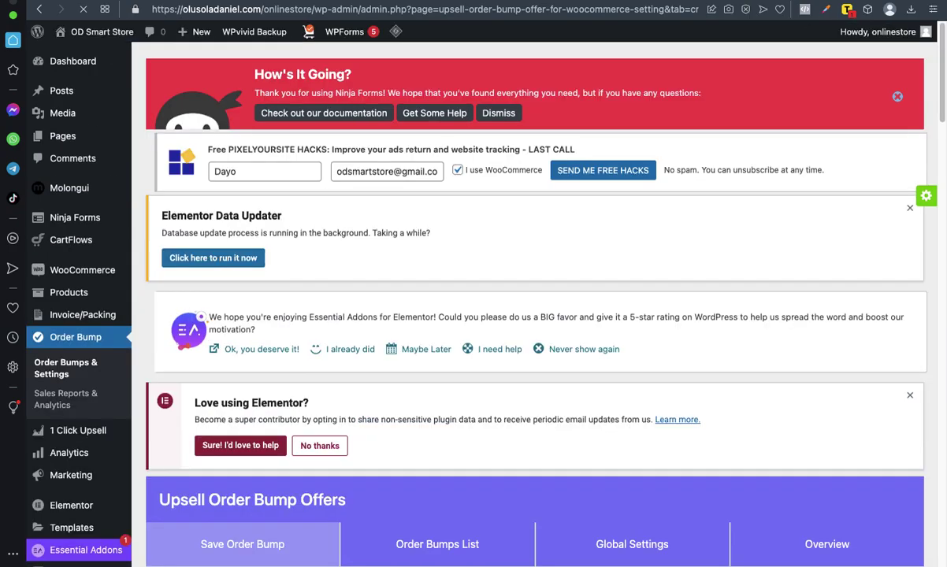
- Return to the checkout page, reload it and check the order form and payment section for the bump offer
{"action": "key", "text": "ctrl+Tab"}
{"action": "scroll", "coordinate": [570, 295], "scroll_direction": "down", "scroll_amount": 5}
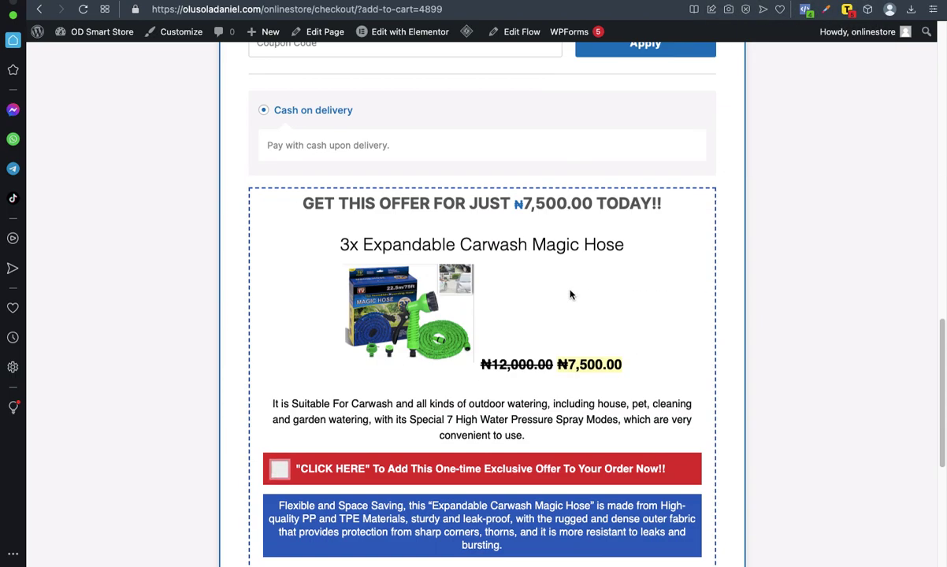
{"action": "scroll", "coordinate": [570, 295], "scroll_direction": "up", "scroll_amount": 10}
{"action": "left_click", "coordinate": [84, 10]}
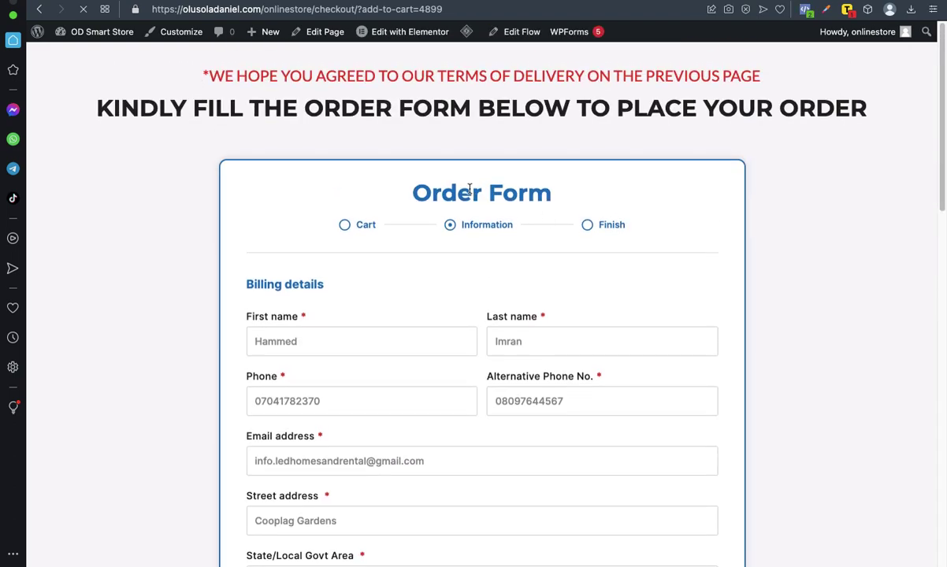
{"action": "scroll", "coordinate": [482, 202], "scroll_direction": "down", "scroll_amount": 5}
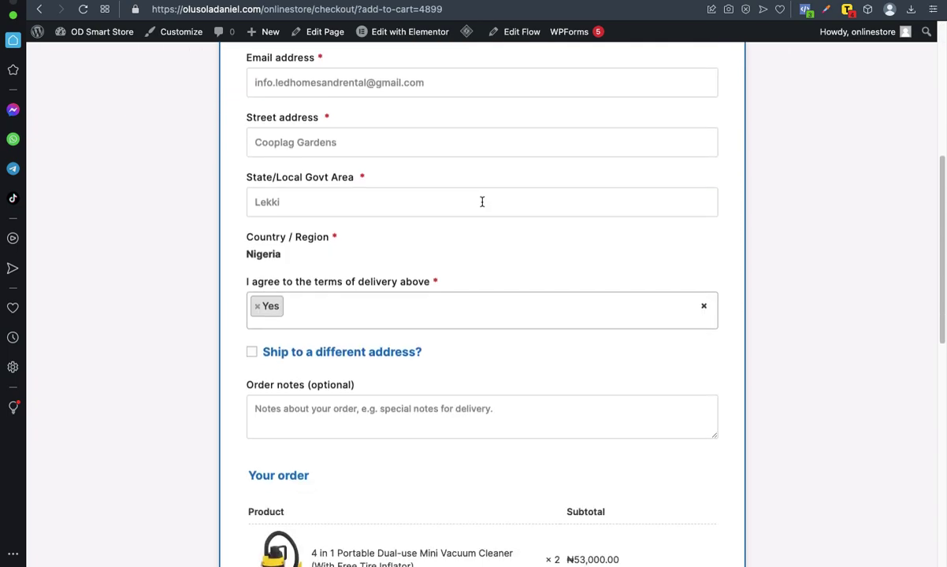
{"action": "scroll", "coordinate": [483, 202], "scroll_direction": "down", "scroll_amount": 5}
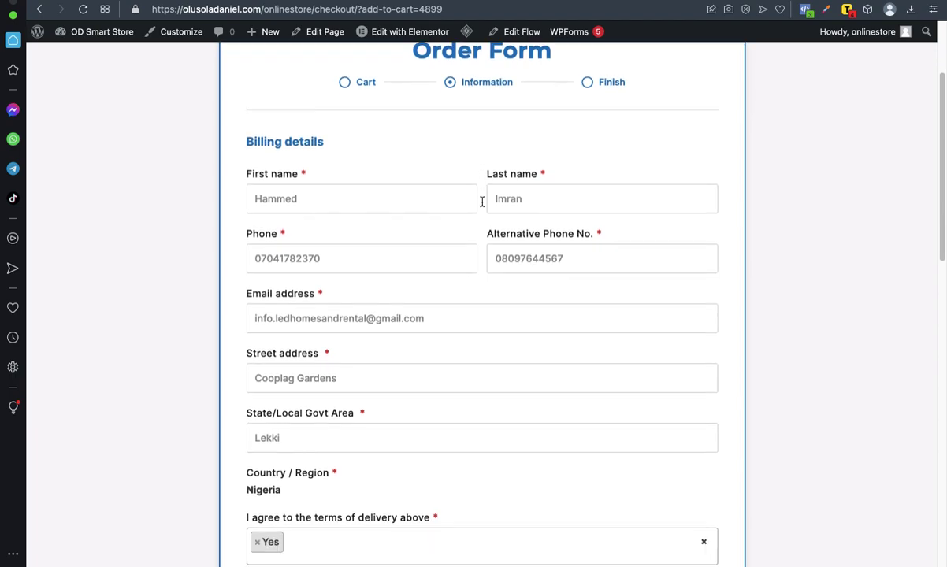
{"action": "scroll", "coordinate": [482, 202], "scroll_direction": "down", "scroll_amount": 5}
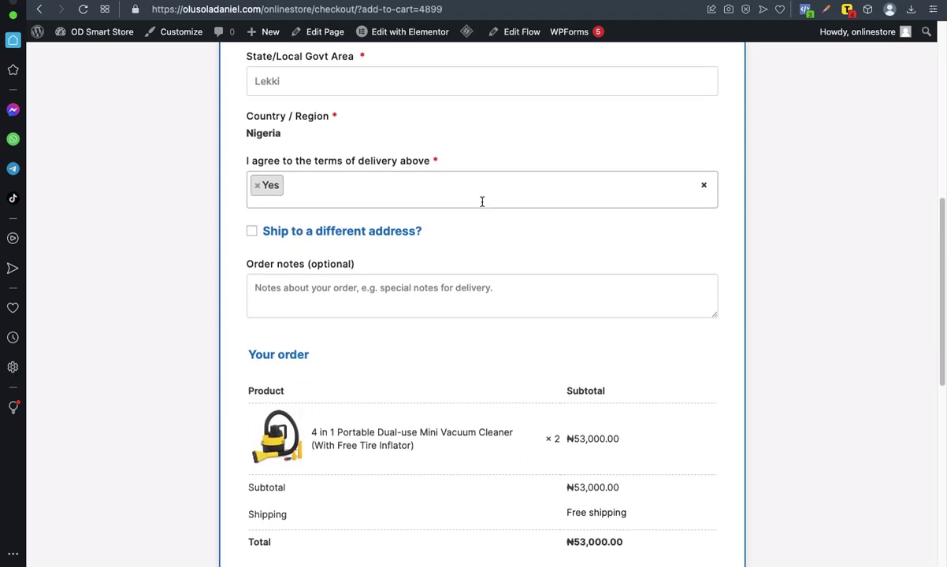
{"action": "scroll", "coordinate": [482, 201], "scroll_direction": "down", "scroll_amount": 5}
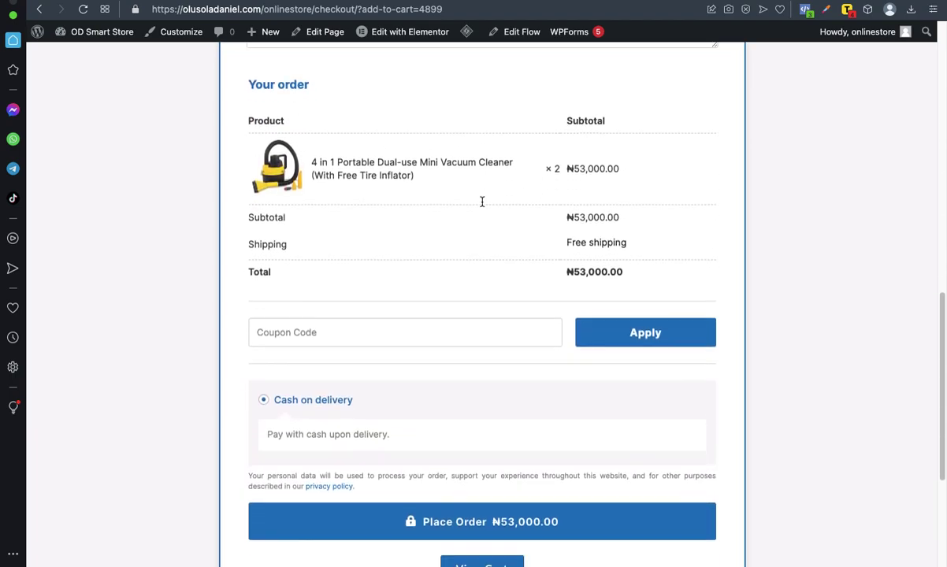
{"action": "scroll", "coordinate": [486, 280], "scroll_direction": "up", "scroll_amount": 3}
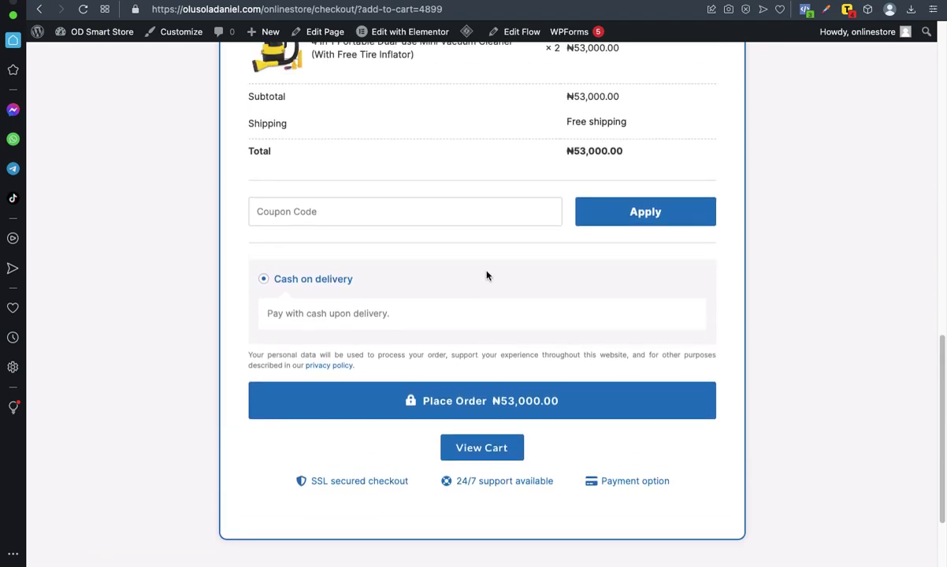
- Open the cart, reduce the vacuum cleaner's quantity to 1 and update the cart
{"action": "left_click", "coordinate": [482, 462]}
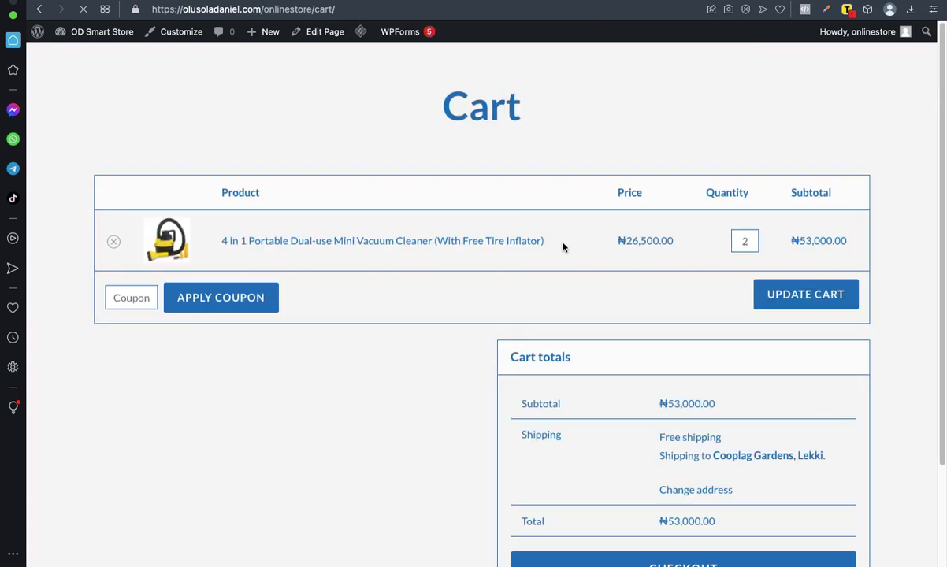
{"action": "left_click", "coordinate": [694, 244]}
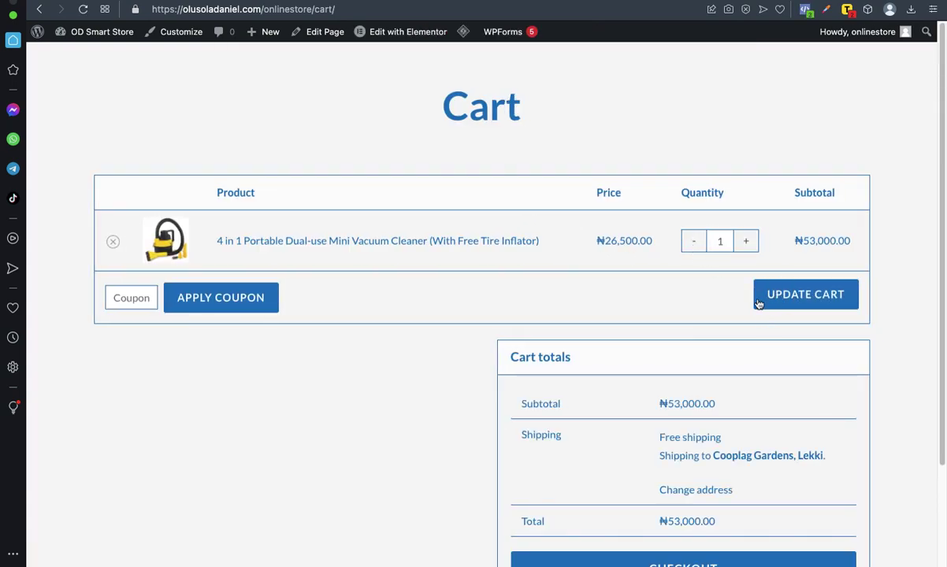
{"action": "left_click", "coordinate": [771, 296]}
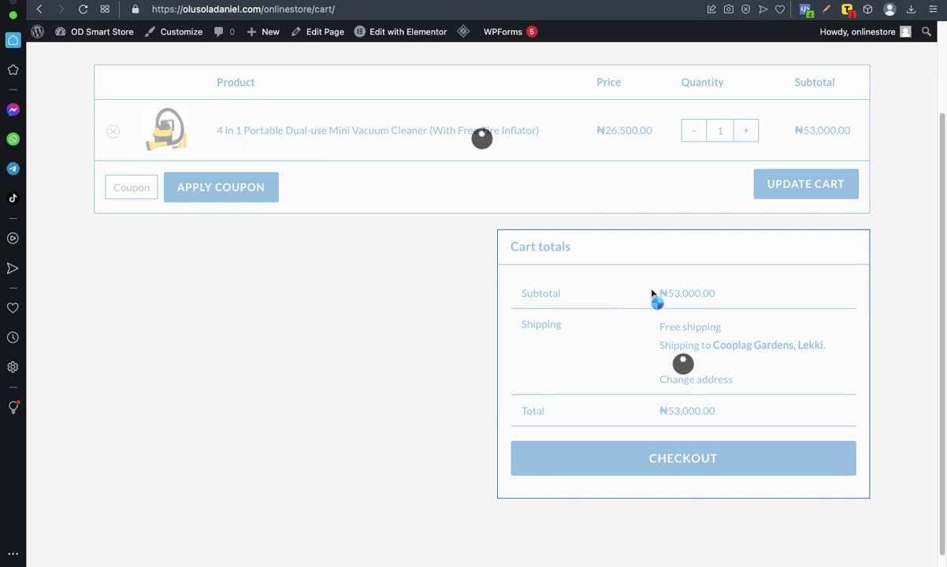
- Continue from the updated cart to checkout and review the order summary, payment method and order placement section
{"action": "scroll", "coordinate": [642, 387], "scroll_direction": "down", "scroll_amount": 1}
{"action": "left_click", "coordinate": [697, 523]}
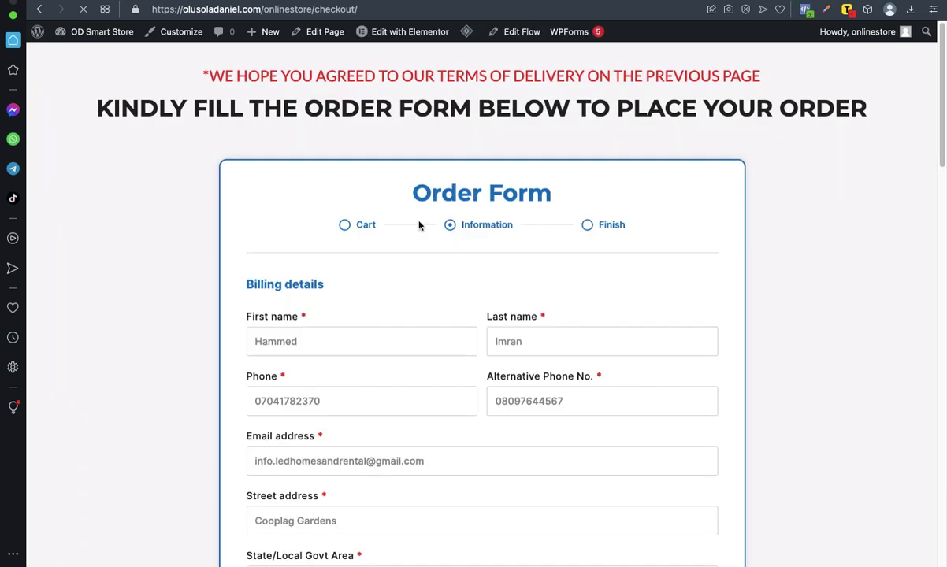
{"action": "scroll", "coordinate": [511, 248], "scroll_direction": "down", "scroll_amount": 5}
{"action": "scroll", "coordinate": [512, 248], "scroll_direction": "down", "scroll_amount": 4}
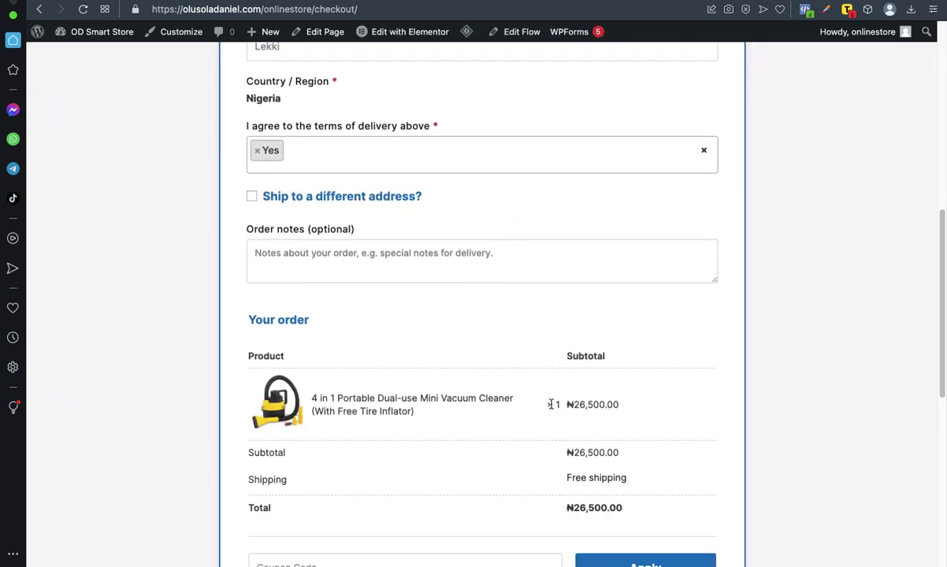
{"action": "scroll", "coordinate": [559, 411], "scroll_direction": "down", "scroll_amount": 4}
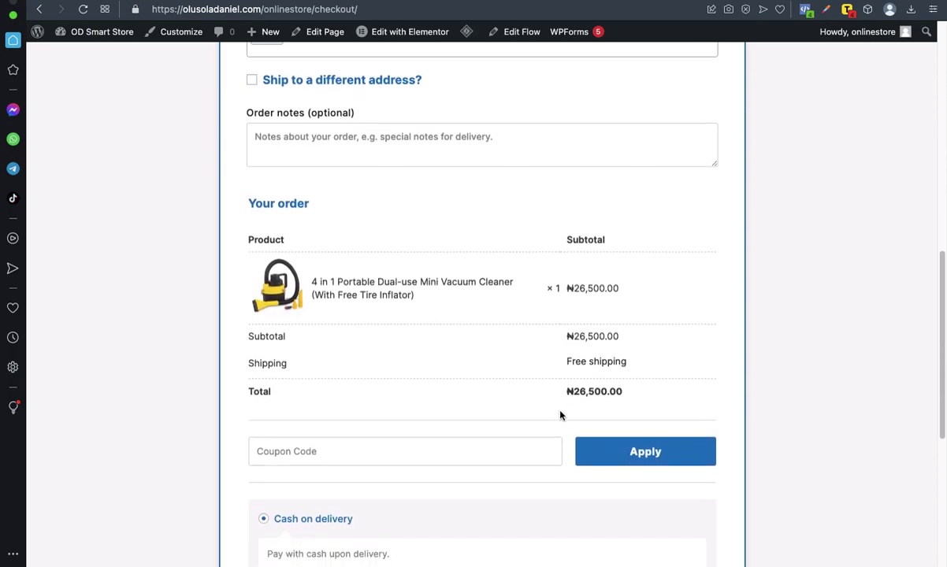
{"action": "scroll", "coordinate": [560, 411], "scroll_direction": "down", "scroll_amount": 3}
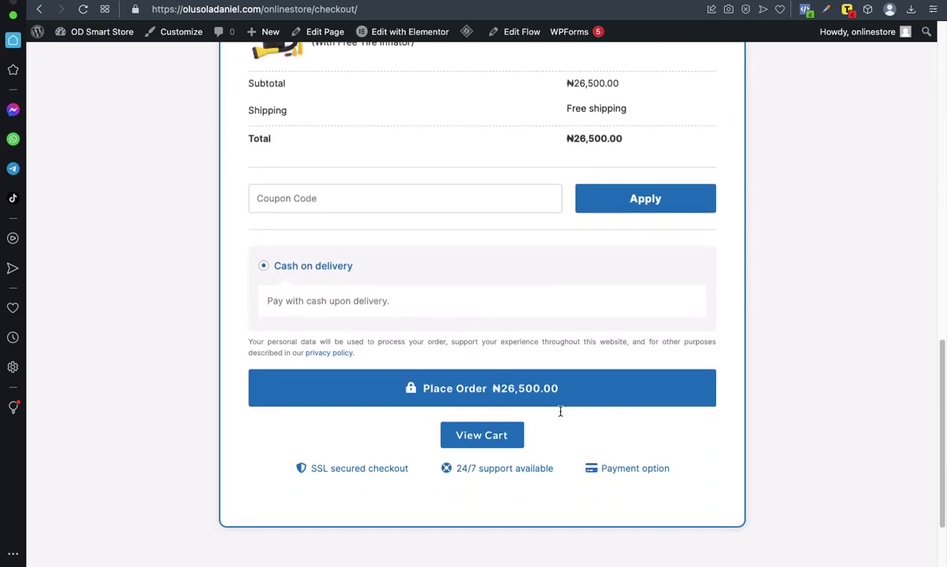
- Review the checkout page from the billing details through the order summary, payment method and order placement section
{"action": "scroll", "coordinate": [560, 411], "scroll_direction": "up", "scroll_amount": 6}
{"action": "scroll", "coordinate": [560, 411], "scroll_direction": "down", "scroll_amount": 2}
{"action": "scroll", "coordinate": [556, 394], "scroll_direction": "up", "scroll_amount": 10}
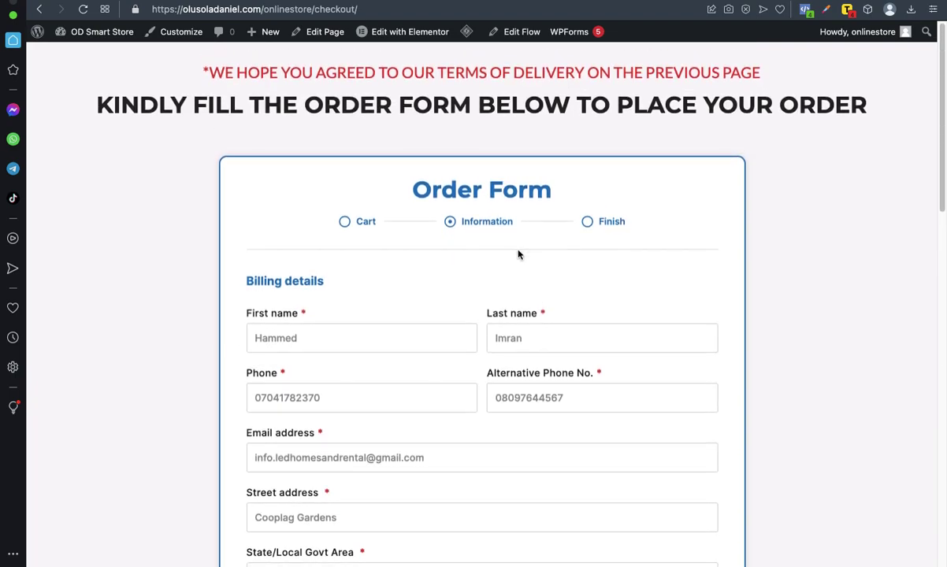
{"action": "scroll", "coordinate": [518, 254], "scroll_direction": "down", "scroll_amount": 1}
{"action": "scroll", "coordinate": [518, 254], "scroll_direction": "down", "scroll_amount": 8}
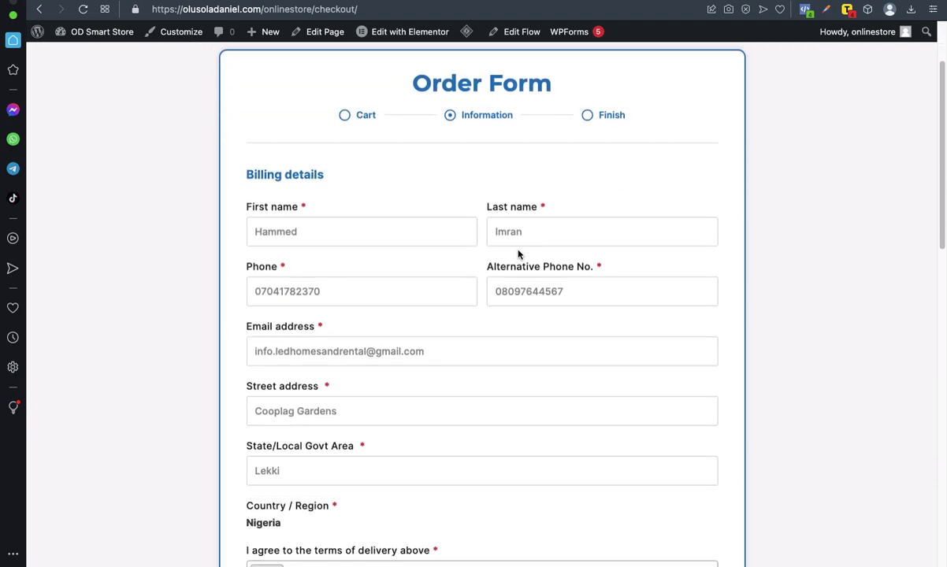
{"action": "scroll", "coordinate": [518, 253], "scroll_direction": "down", "scroll_amount": 8}
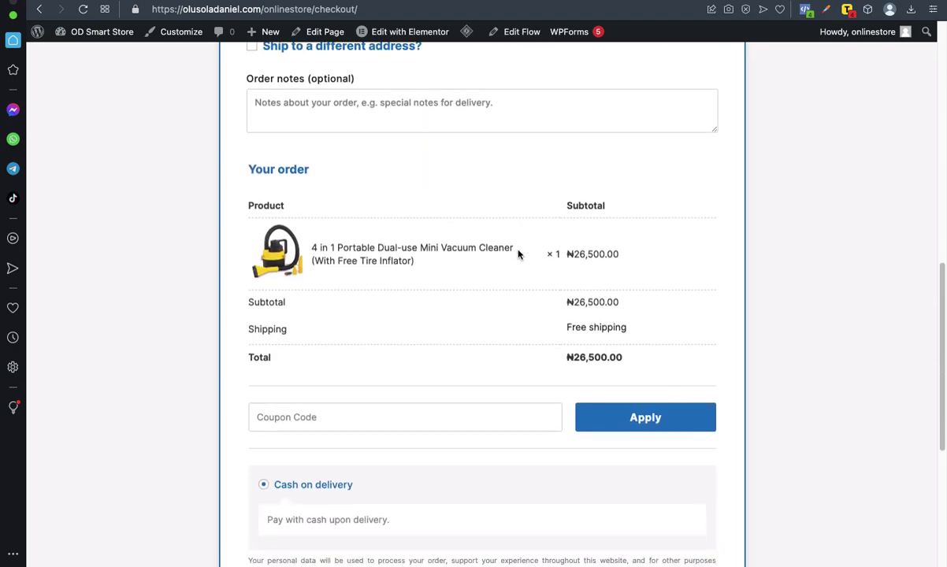
{"action": "scroll", "coordinate": [517, 254], "scroll_direction": "down", "scroll_amount": 3}
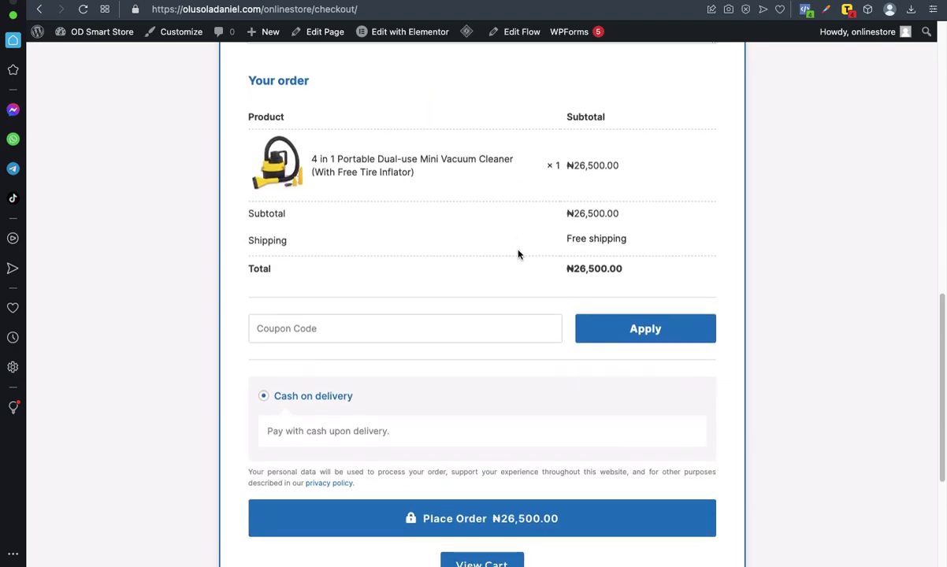
{"action": "scroll", "coordinate": [518, 254], "scroll_direction": "down", "scroll_amount": 1}
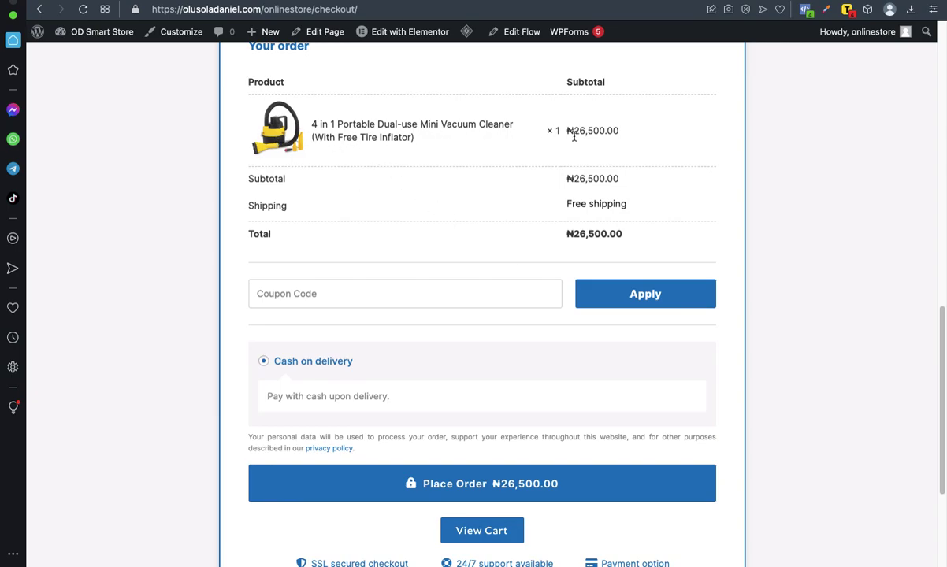
{"action": "scroll", "coordinate": [479, 439], "scroll_direction": "down", "scroll_amount": 3}
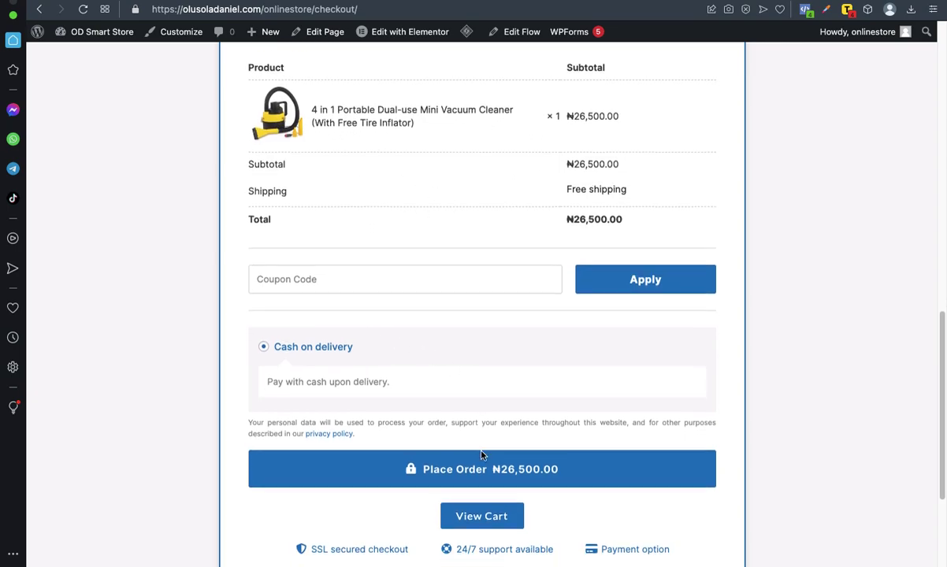
{"action": "scroll", "coordinate": [513, 389], "scroll_direction": "up", "scroll_amount": 1}
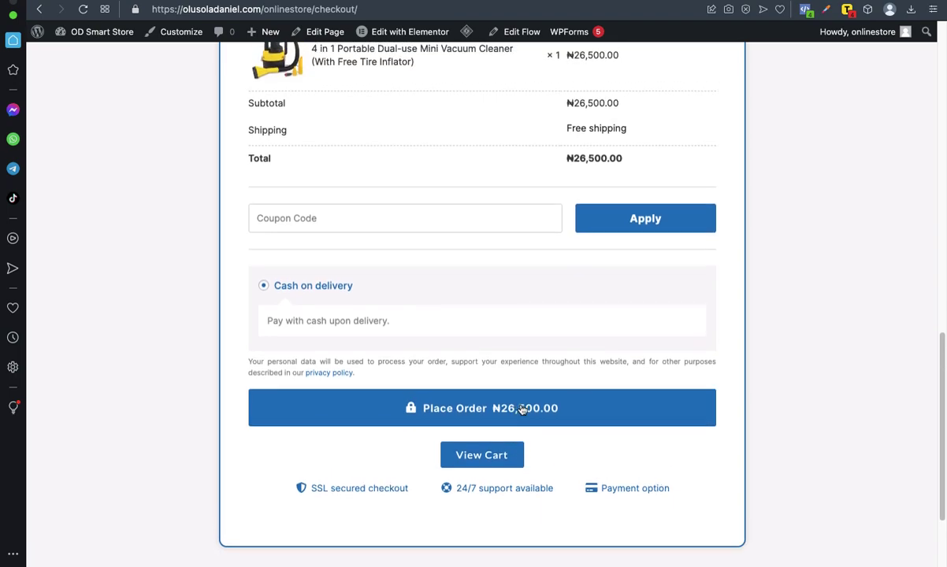
{"action": "scroll", "coordinate": [504, 378], "scroll_direction": "up", "scroll_amount": 1}
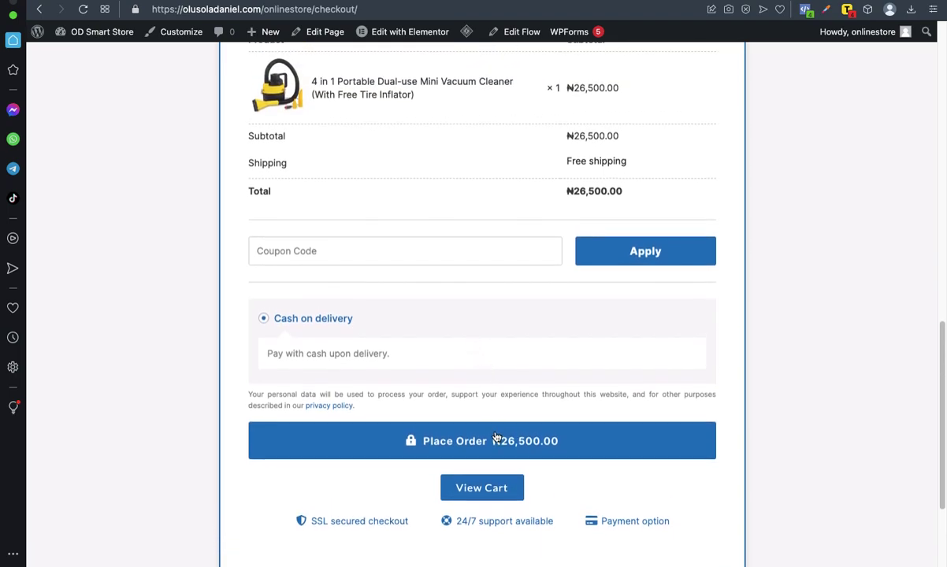
- Examine the delivery terms agreement, order notes and vacuum cleaner order summary on the checkout page
{"action": "scroll", "coordinate": [483, 347], "scroll_direction": "up", "scroll_amount": 3}
{"action": "scroll", "coordinate": [483, 347], "scroll_direction": "up", "scroll_amount": 10}
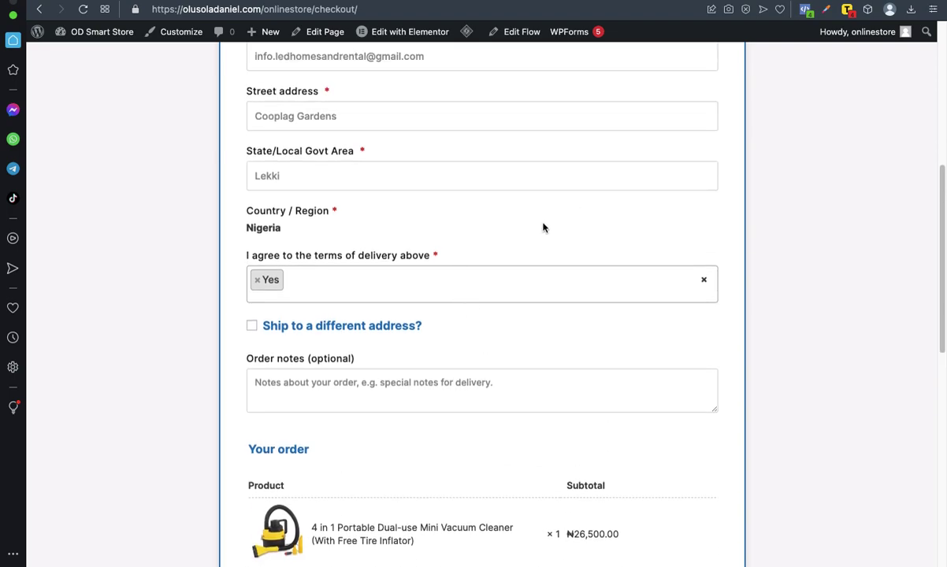
{"action": "scroll", "coordinate": [577, 226], "scroll_direction": "down", "scroll_amount": 9}
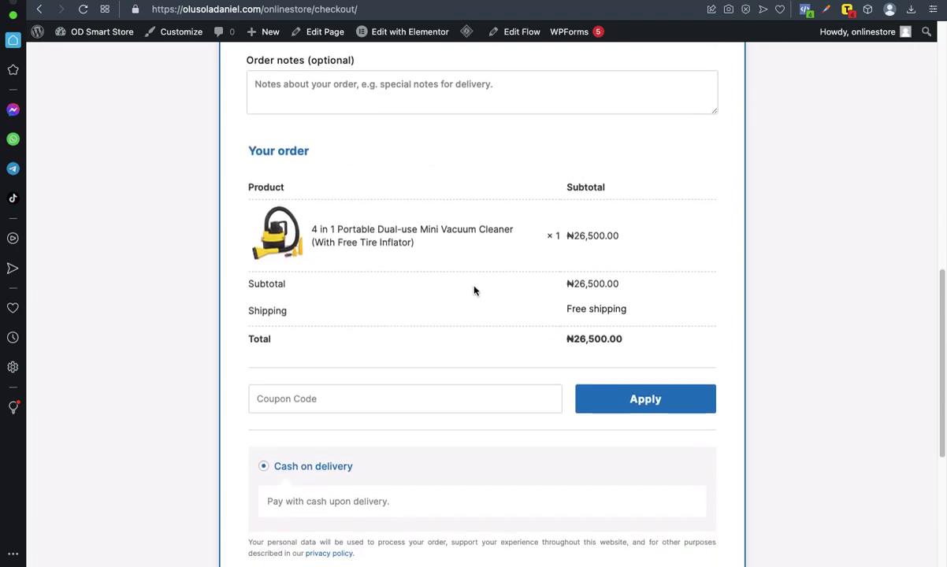
{"action": "scroll", "coordinate": [322, 243], "scroll_direction": "down", "scroll_amount": 3}
{"action": "scroll", "coordinate": [416, 207], "scroll_direction": "up", "scroll_amount": 1}
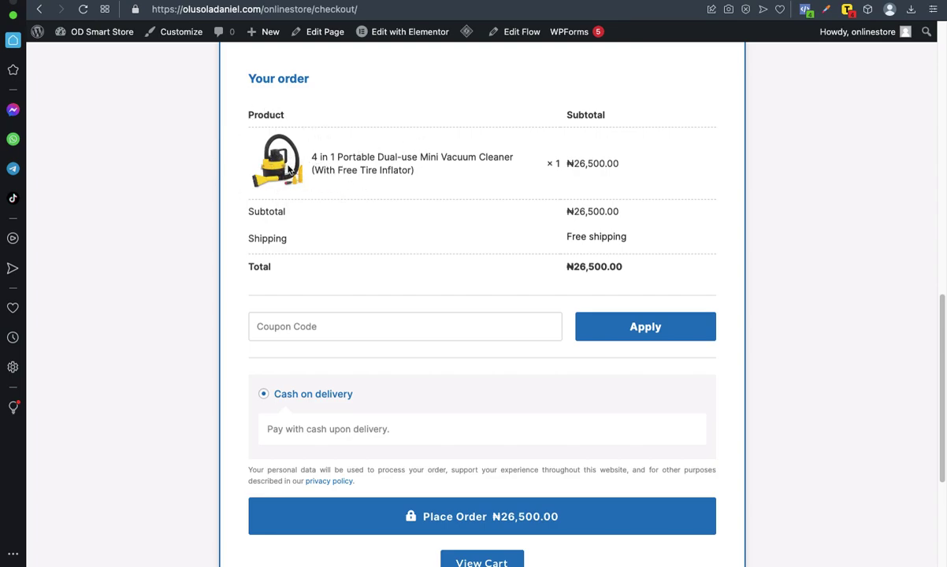
{"action": "scroll", "coordinate": [483, 249], "scroll_direction": "up", "scroll_amount": 5}
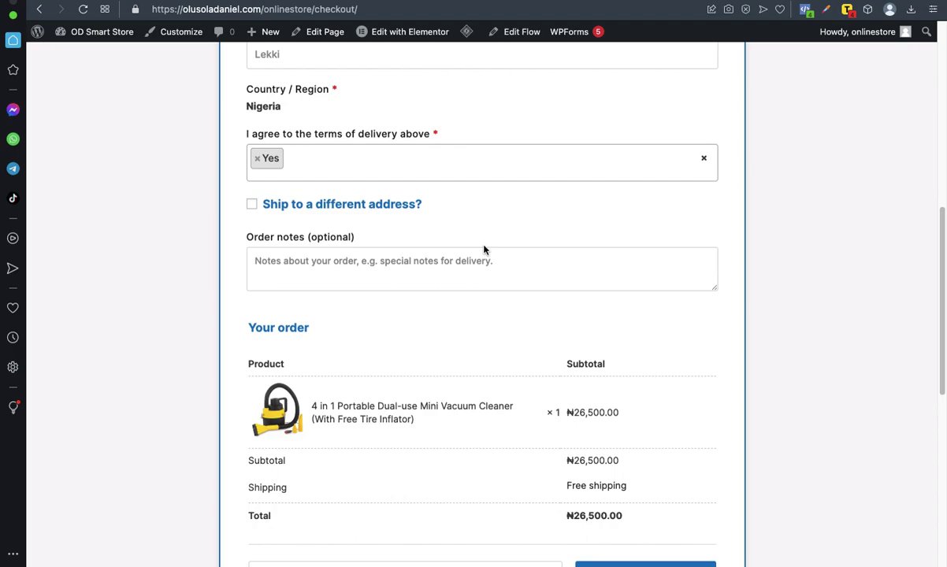
{"action": "scroll", "coordinate": [484, 249], "scroll_direction": "up", "scroll_amount": 10}
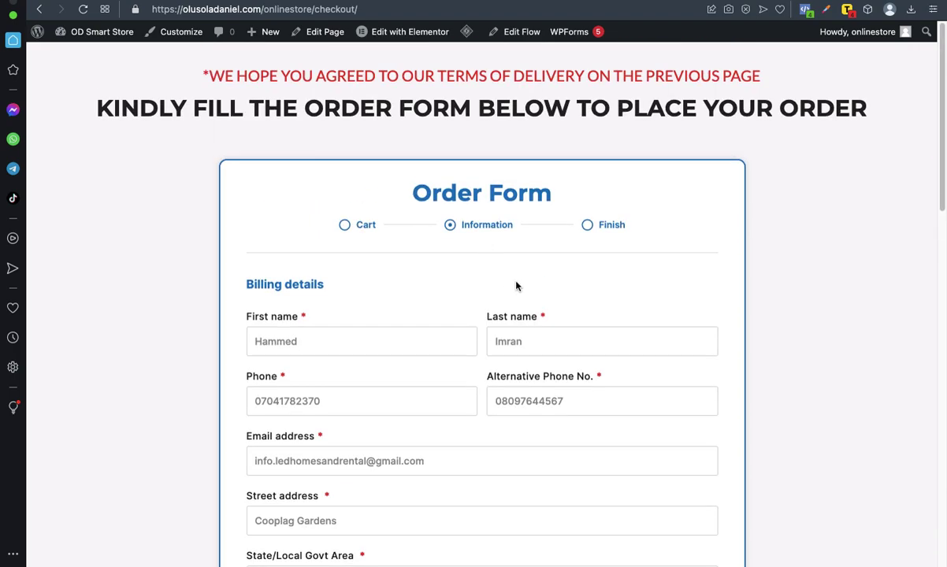
{"action": "scroll", "coordinate": [524, 292], "scroll_direction": "down", "scroll_amount": 10}
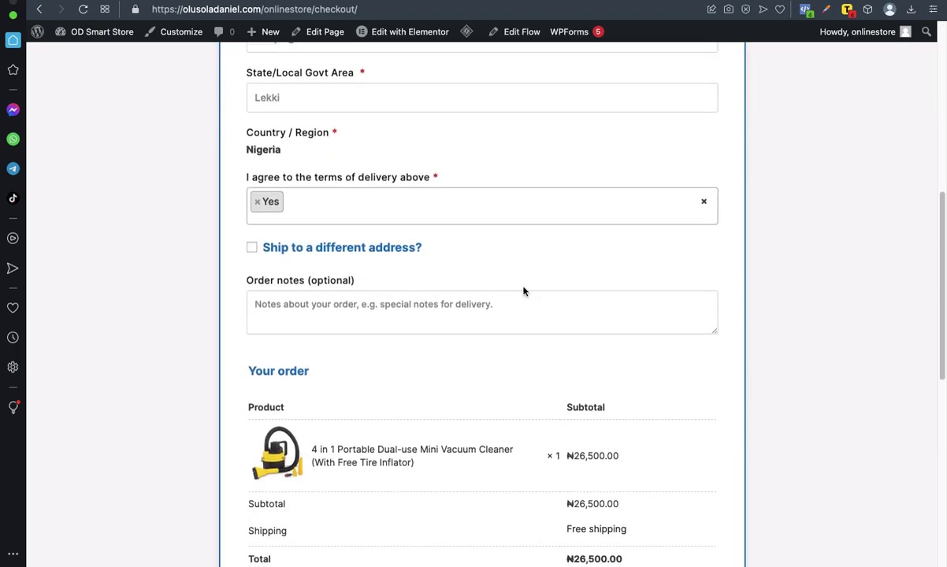
{"action": "scroll", "coordinate": [523, 292], "scroll_direction": "down", "scroll_amount": 9}
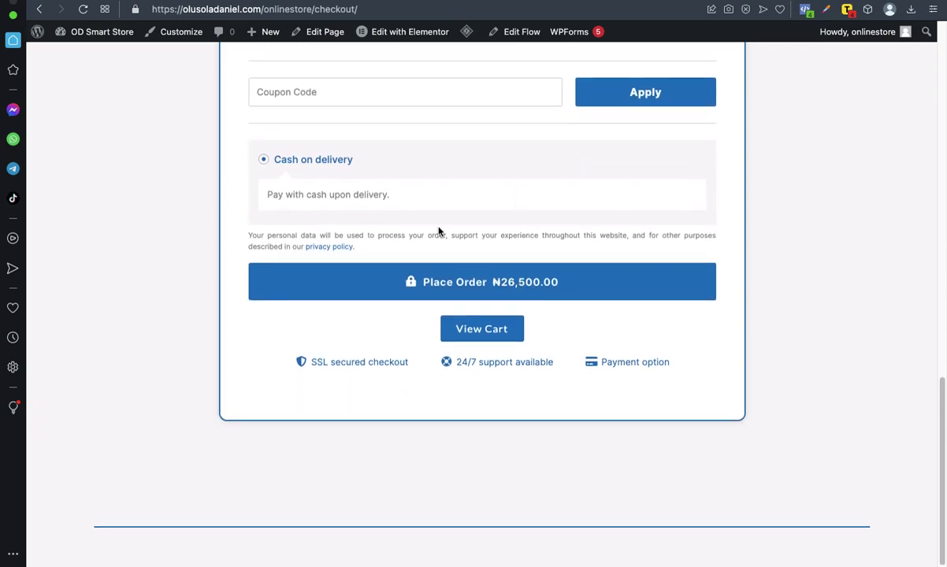
{"action": "scroll", "coordinate": [438, 231], "scroll_direction": "up", "scroll_amount": 5}
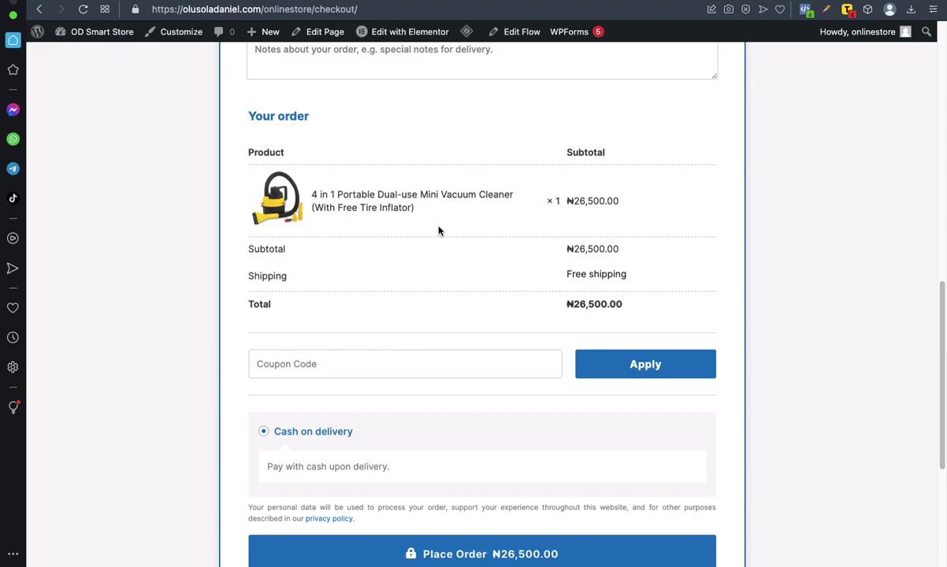
{"action": "scroll", "coordinate": [545, 227], "scroll_direction": "down", "scroll_amount": 2}
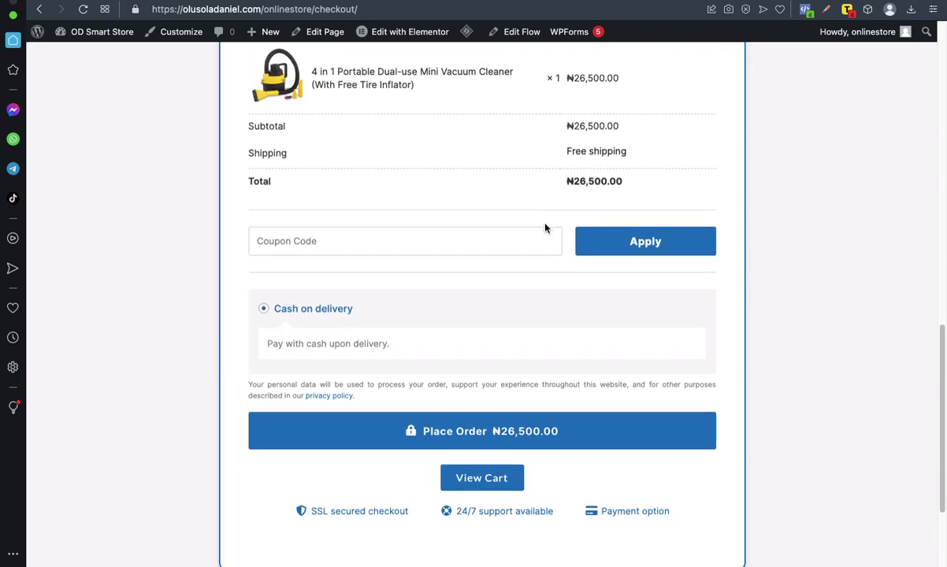
- Go over the order form again, from the page heading and progress indicator to the ordered product
{"action": "scroll", "coordinate": [546, 227], "scroll_direction": "up", "scroll_amount": 5}
{"action": "scroll", "coordinate": [536, 224], "scroll_direction": "up", "scroll_amount": 10}
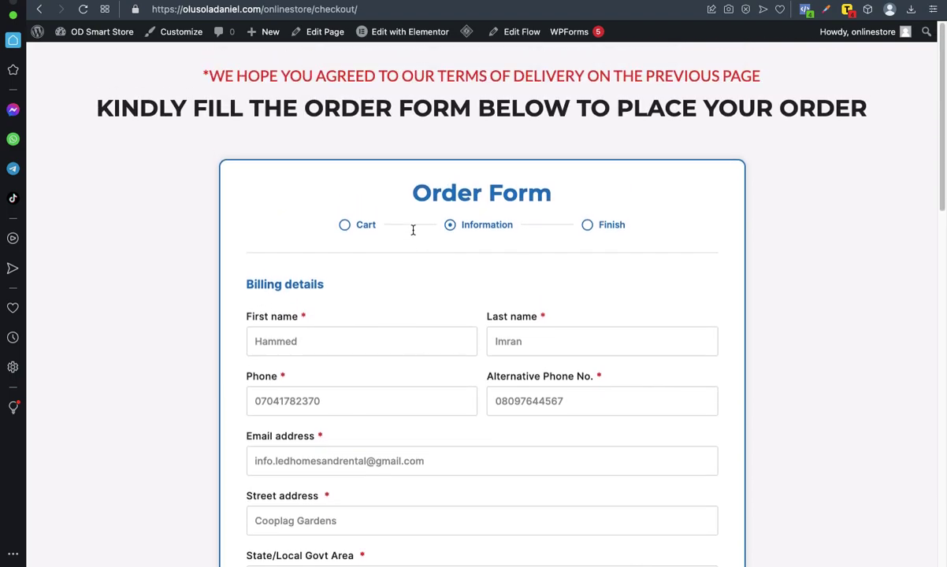
{"action": "scroll", "coordinate": [508, 254], "scroll_direction": "down", "scroll_amount": 10}
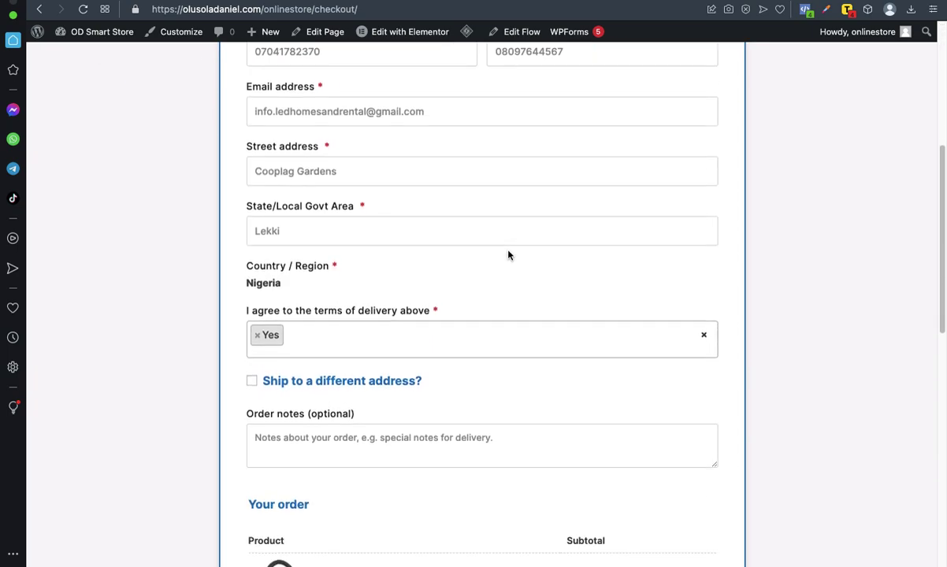
{"action": "scroll", "coordinate": [509, 255], "scroll_direction": "down", "scroll_amount": 4}
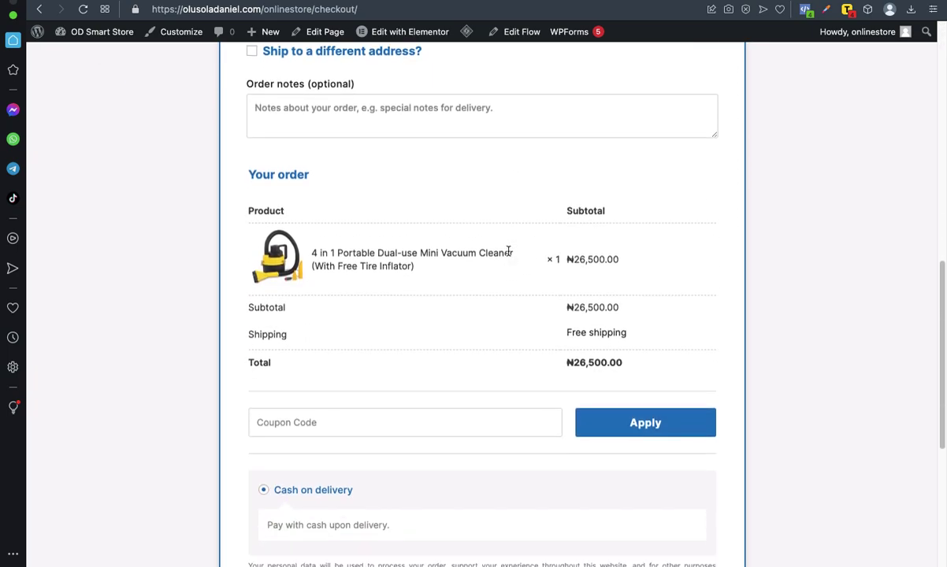
{"action": "scroll", "coordinate": [524, 235], "scroll_direction": "up", "scroll_amount": 10}
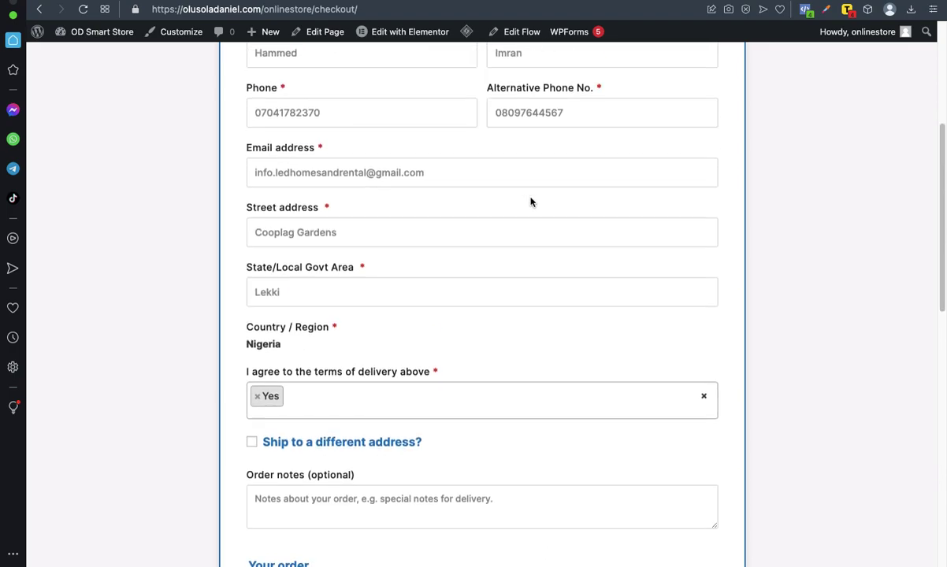
{"action": "scroll", "coordinate": [530, 203], "scroll_direction": "up", "scroll_amount": 7}
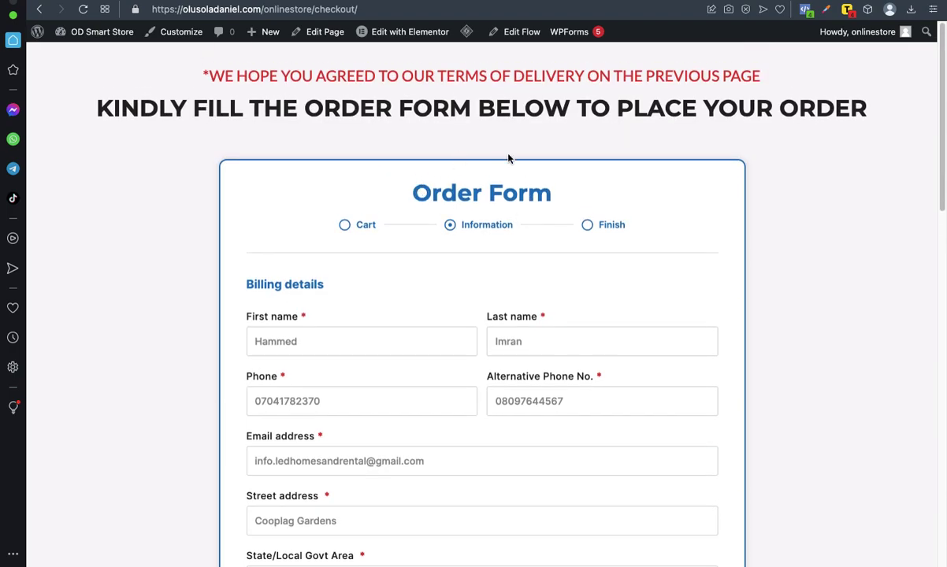
{"action": "scroll", "coordinate": [463, 270], "scroll_direction": "down", "scroll_amount": 3}
{"action": "scroll", "coordinate": [462, 267], "scroll_direction": "up", "scroll_amount": 3}
- Switch to the SALES FUNNEL NOTE 2 document and read the Tools list for the post-checkout upsell plugin
{"action": "left_click", "coordinate": [418, 10]}
{"action": "left_click", "coordinate": [418, 10]}
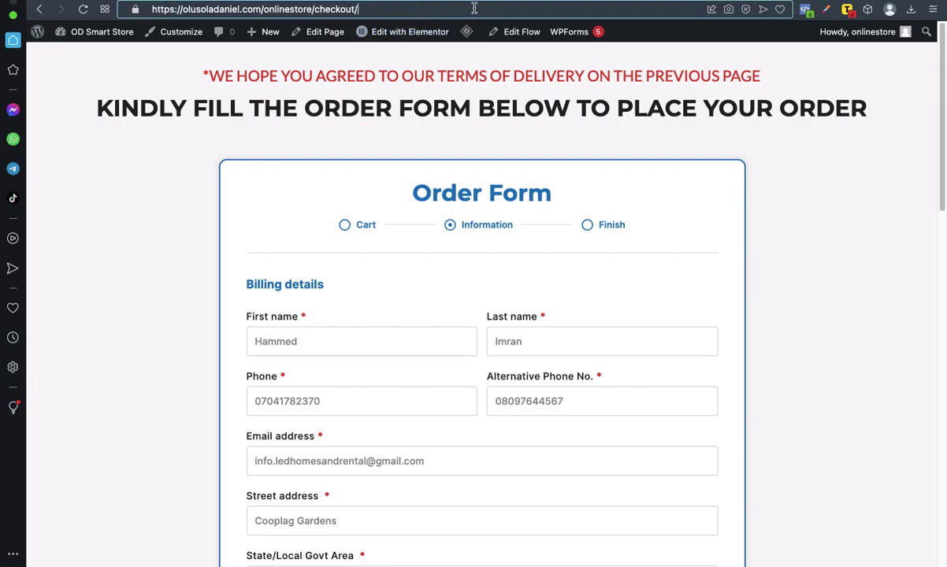
{"action": "scroll", "coordinate": [341, 220], "scroll_direction": "down", "scroll_amount": 4}
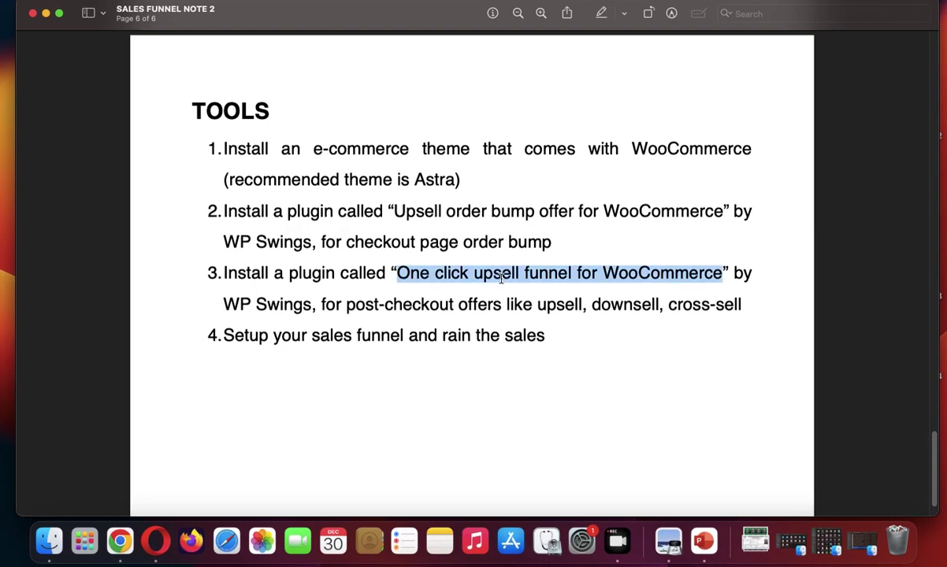
{"action": "scroll", "coordinate": [501, 278], "scroll_direction": "up", "scroll_amount": 10}
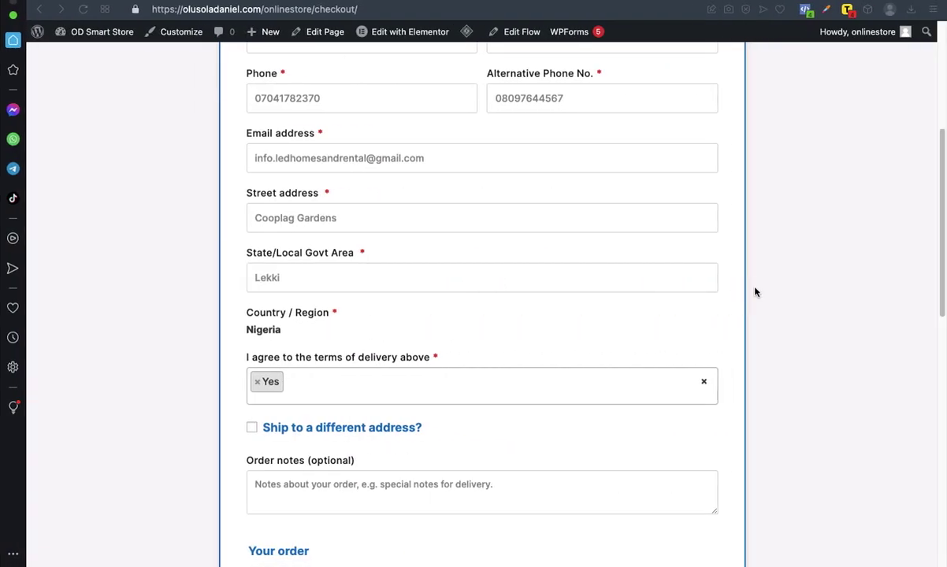
- Return to the checkout page and examine the product line, cash on delivery option and order placement section
{"action": "scroll", "coordinate": [566, 262], "scroll_direction": "up", "scroll_amount": 5}
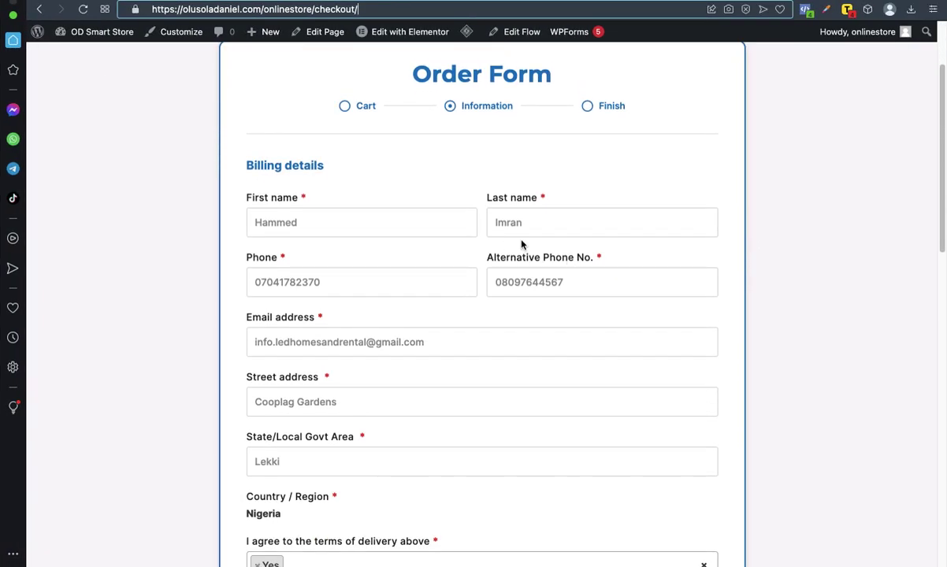
{"action": "scroll", "coordinate": [522, 243], "scroll_direction": "down", "scroll_amount": 5}
{"action": "scroll", "coordinate": [521, 244], "scroll_direction": "down", "scroll_amount": 2}
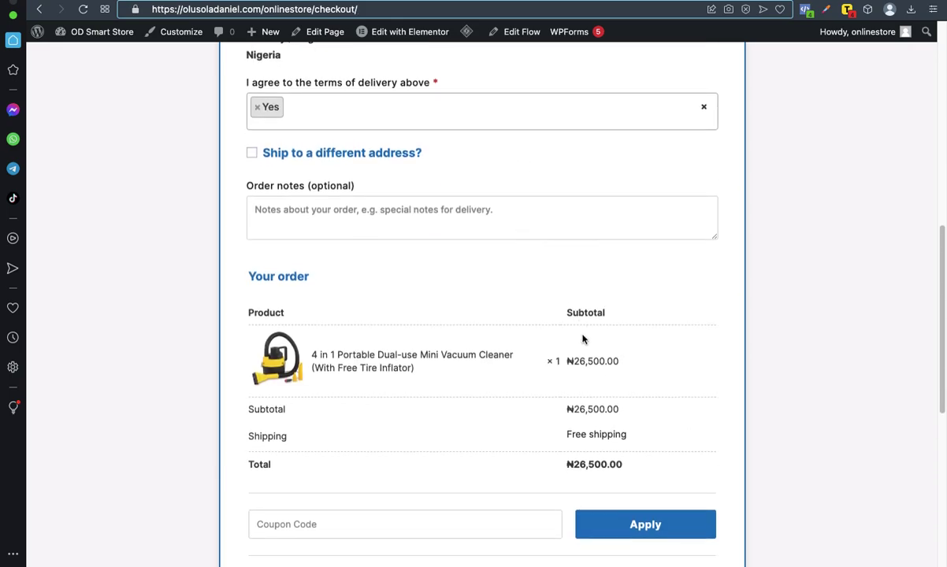
{"action": "scroll", "coordinate": [583, 338], "scroll_direction": "down", "scroll_amount": 3}
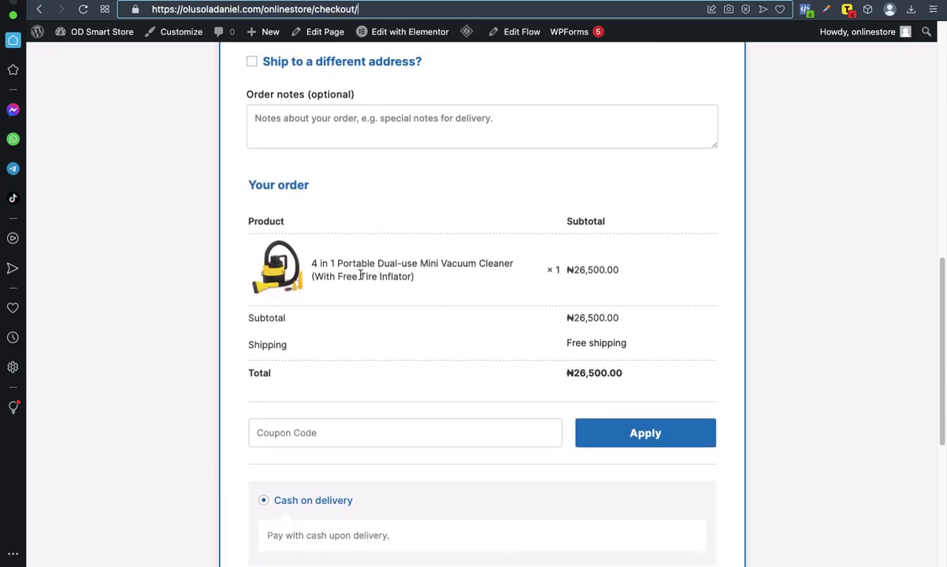
{"action": "scroll", "coordinate": [464, 276], "scroll_direction": "up", "scroll_amount": 2}
{"action": "scroll", "coordinate": [482, 313], "scroll_direction": "down", "scroll_amount": 5}
{"action": "scroll", "coordinate": [481, 299], "scroll_direction": "down", "scroll_amount": 2}
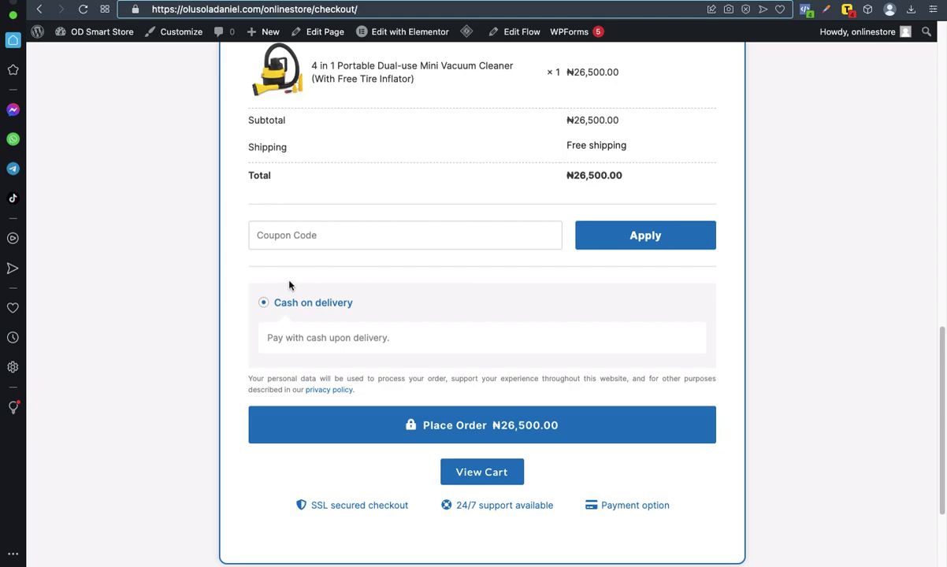
{"action": "scroll", "coordinate": [473, 391], "scroll_direction": "up", "scroll_amount": 2}
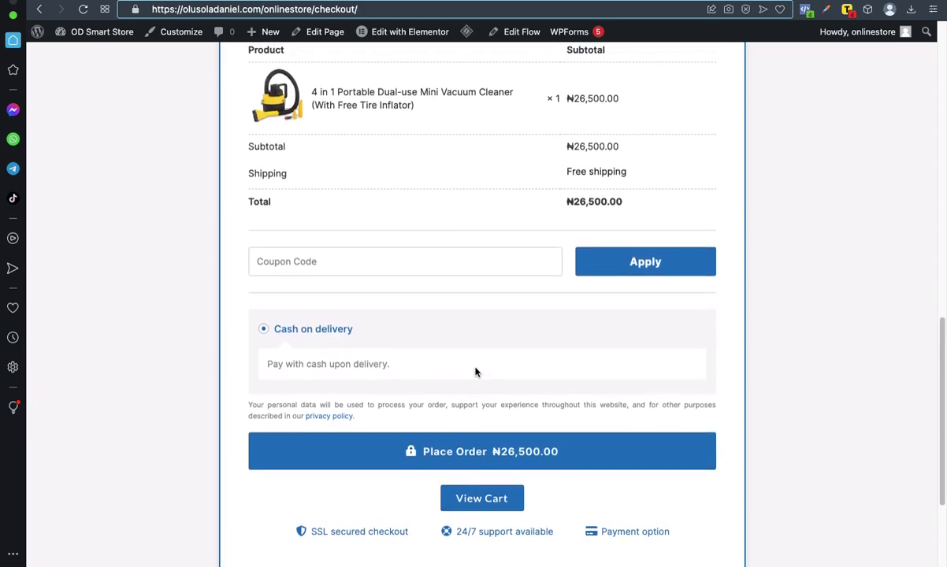
{"action": "scroll", "coordinate": [473, 193], "scroll_direction": "up", "scroll_amount": 5}
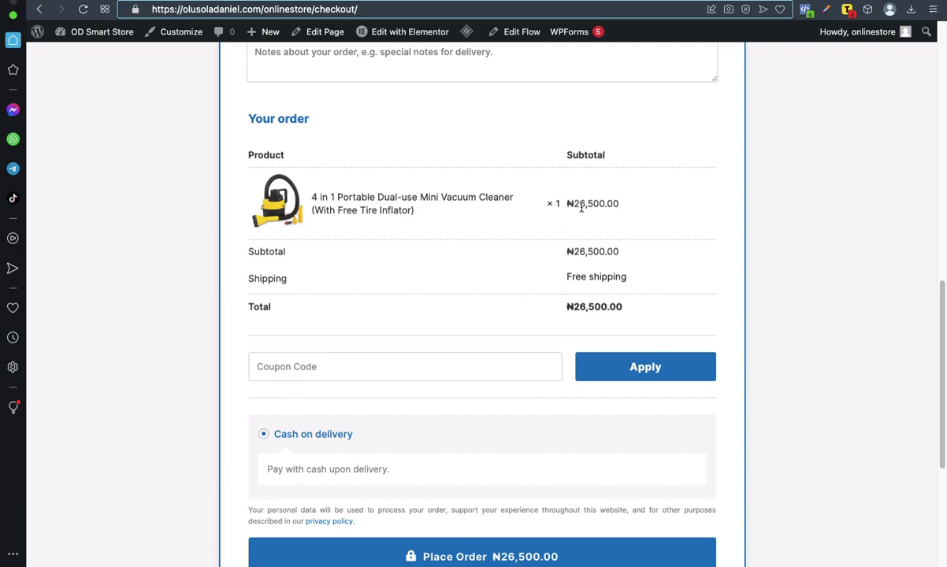
{"action": "scroll", "coordinate": [461, 319], "scroll_direction": "down", "scroll_amount": 2}
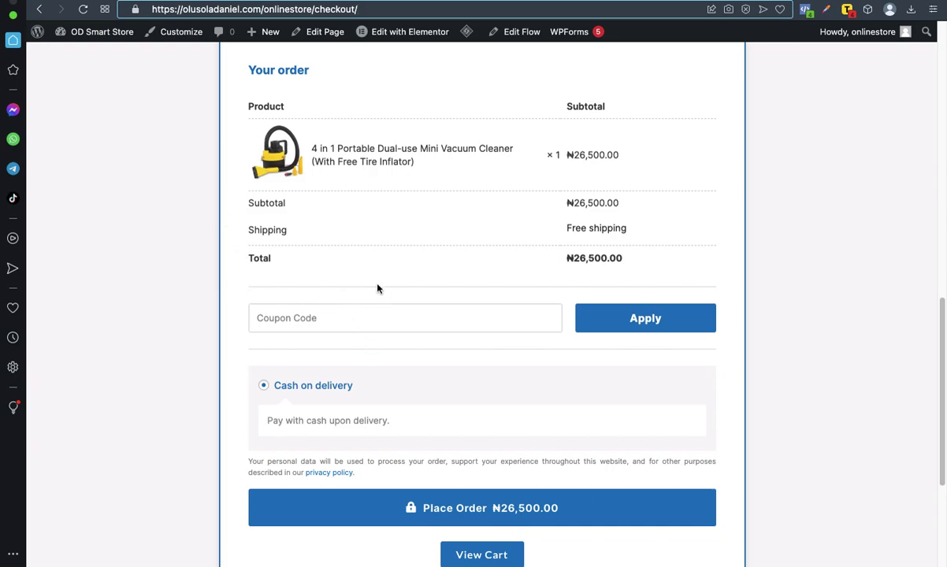
{"action": "scroll", "coordinate": [448, 334], "scroll_direction": "up", "scroll_amount": 4}
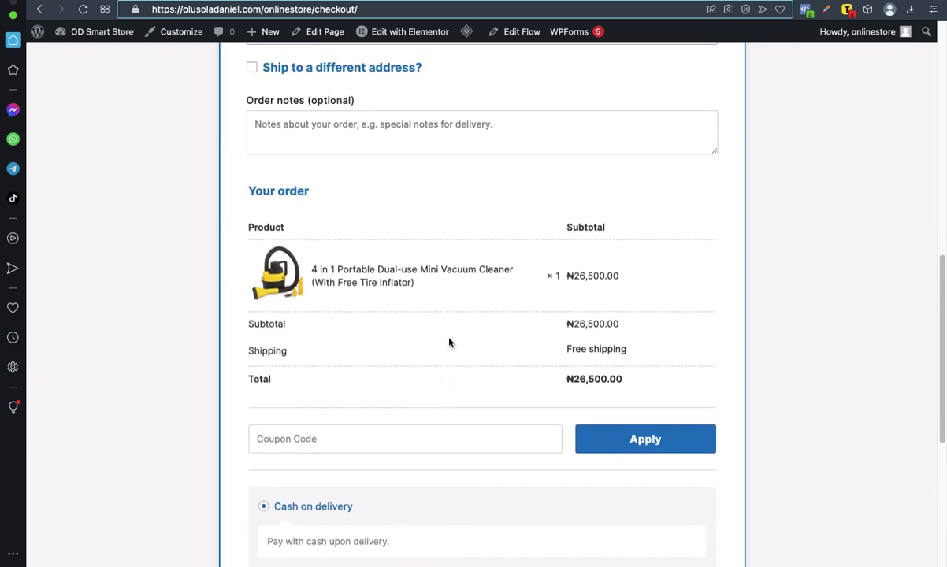
- Switch from the checkout page to the store's WordPress admin and open the Dashboard
{"action": "scroll", "coordinate": [391, 319], "scroll_direction": "down", "scroll_amount": 4}
{"action": "scroll", "coordinate": [378, 319], "scroll_direction": "down", "scroll_amount": 2}
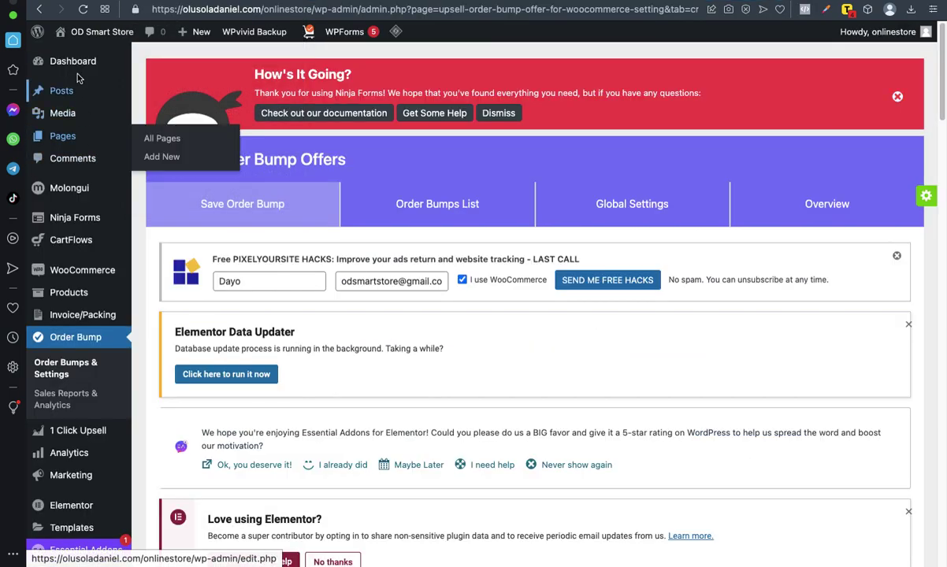
{"action": "left_click", "coordinate": [78, 61]}
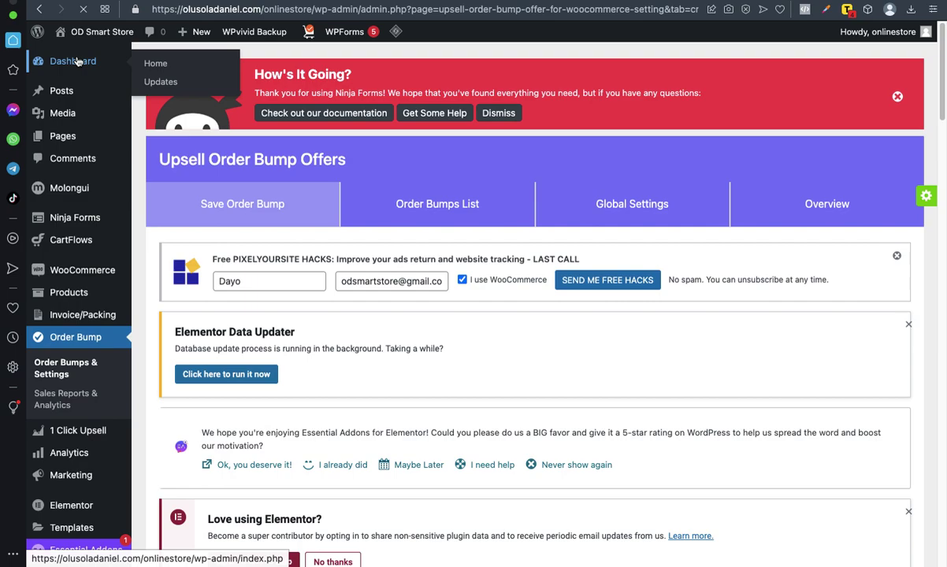
{"action": "scroll", "coordinate": [445, 331], "scroll_direction": "down", "scroll_amount": 5}
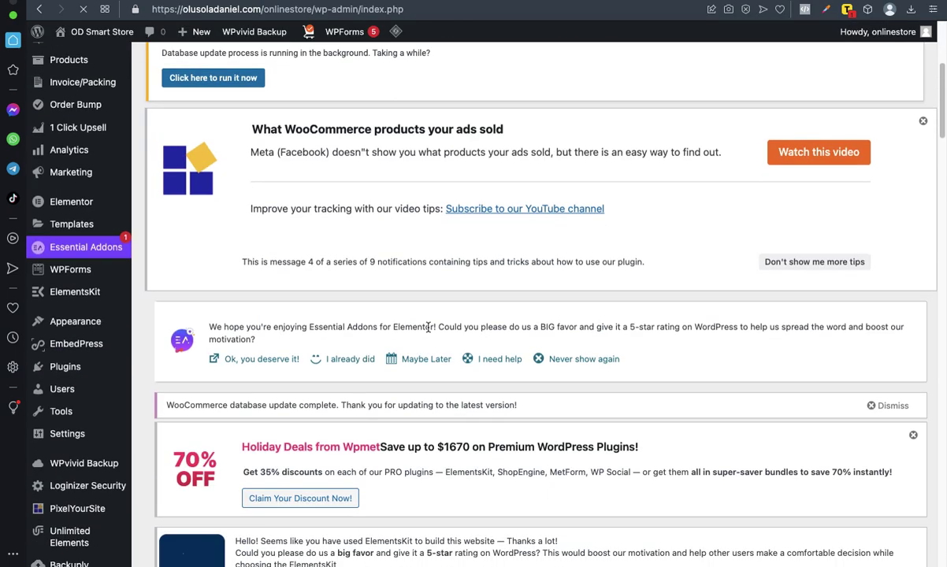
{"action": "scroll", "coordinate": [428, 327], "scroll_direction": "down", "scroll_amount": 4}
{"action": "scroll", "coordinate": [47, 209], "scroll_direction": "up", "scroll_amount": 6}
{"action": "scroll", "coordinate": [41, 214], "scroll_direction": "up", "scroll_amount": 1}
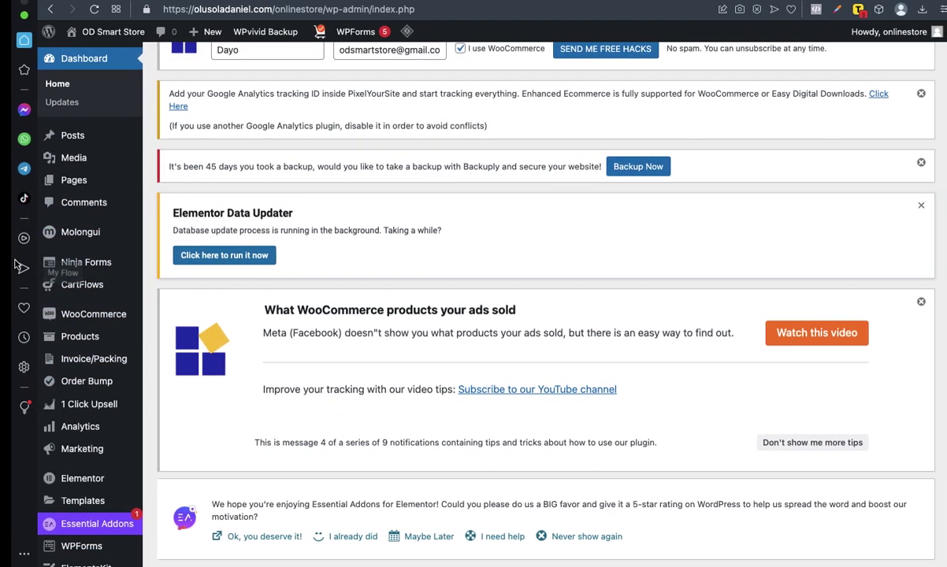
- Switch to the SALES FUNNEL NOTE 2 document and highlight the "Upsell order bump offer for WooCommerce" plugin name in the Tools list
{"action": "key", "text": "ctrl+Left"}
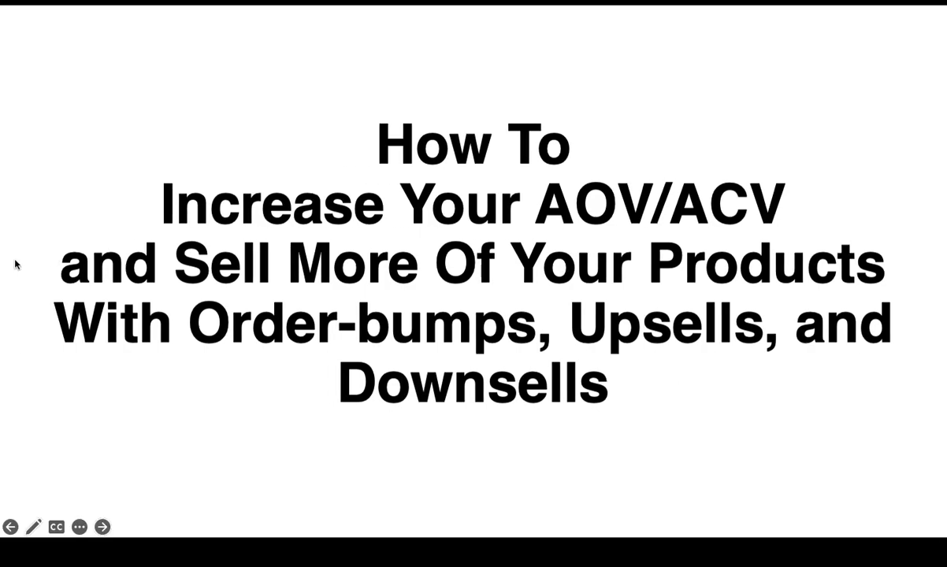
{"action": "key", "text": "ctrl+Left"}
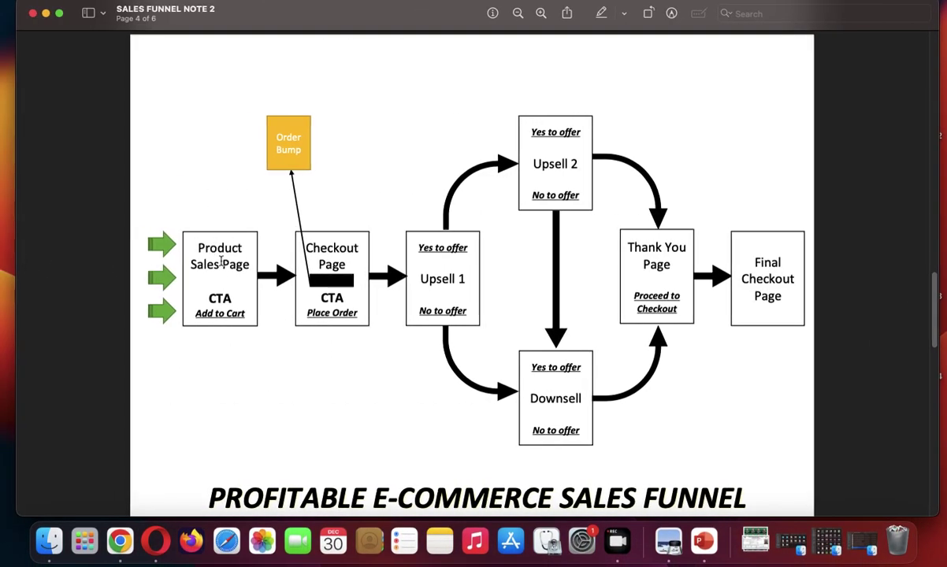
{"action": "key", "text": "Down"}
{"action": "key", "text": "Down"}
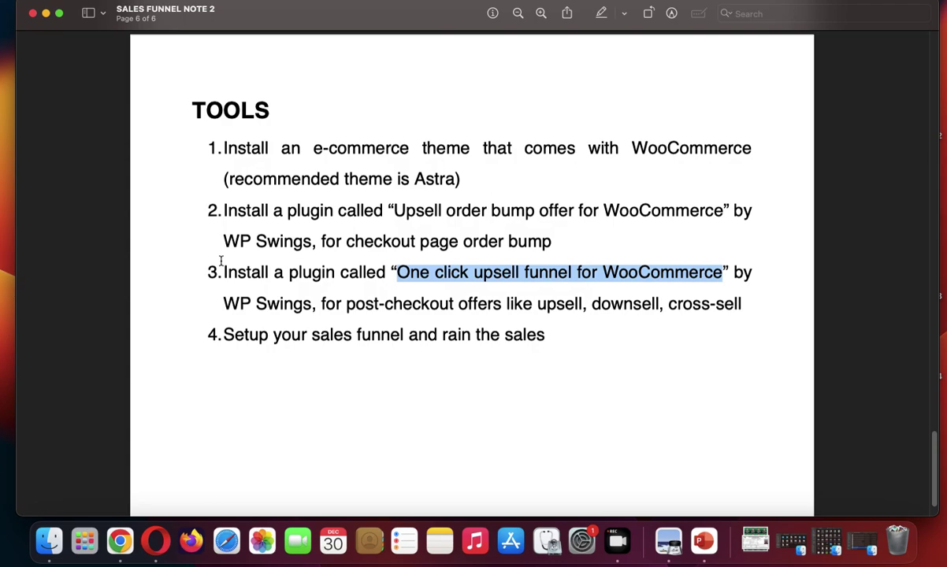
{"action": "left_click_drag", "start_coordinate": [394, 210], "coordinate": [600, 220]}
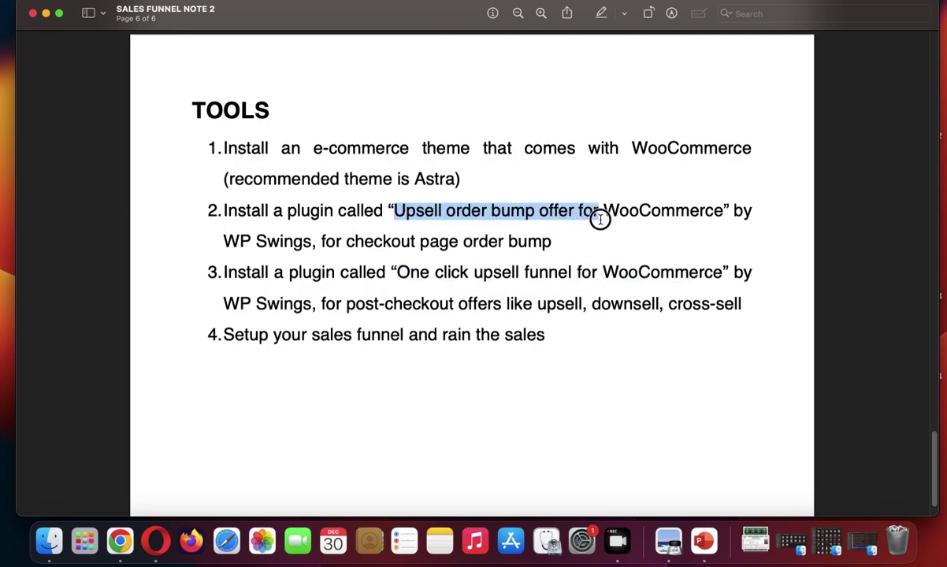
{"action": "left_click", "coordinate": [455, 211]}
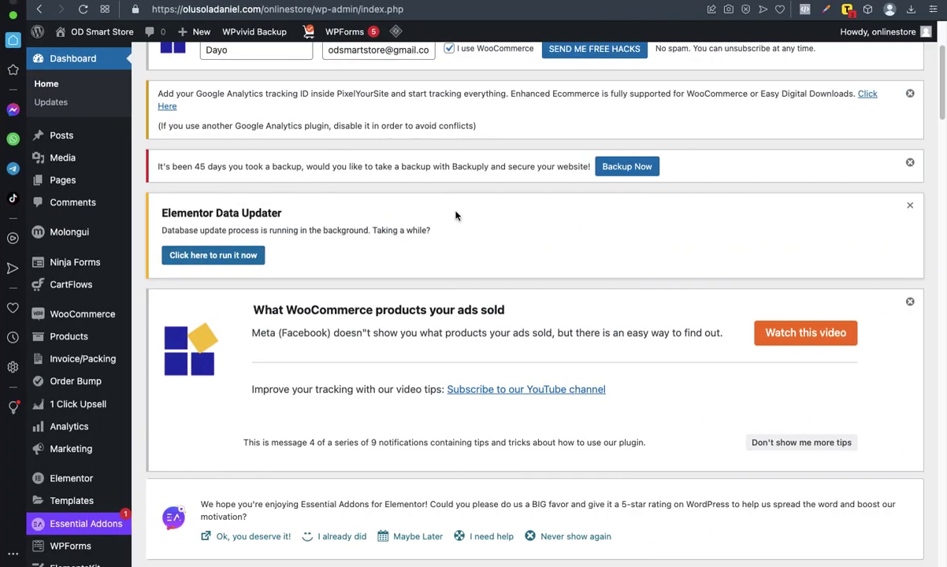
- Return to the store's WordPress admin, open the Order Bump settings and dismiss the WP Swings welcome form
{"action": "scroll", "coordinate": [78, 206], "scroll_direction": "up", "scroll_amount": 4}
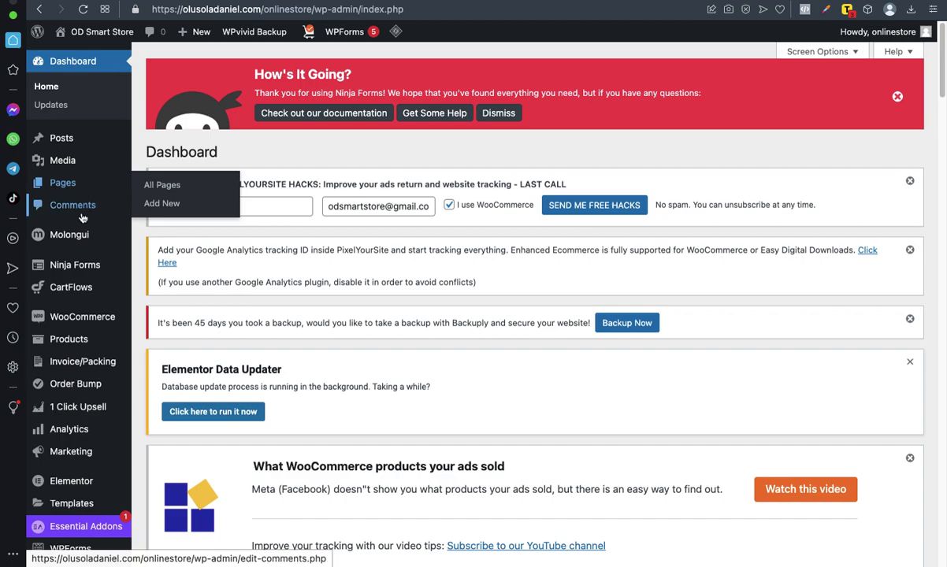
{"action": "scroll", "coordinate": [66, 342], "scroll_direction": "down", "scroll_amount": 1}
{"action": "mouse_move", "coordinate": [81, 364]}
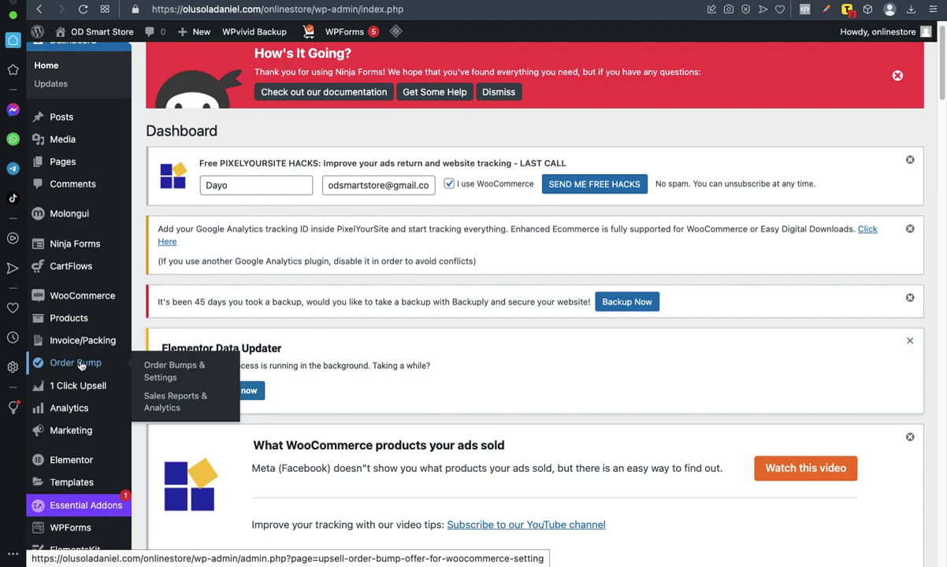
{"action": "left_click", "coordinate": [81, 365]}
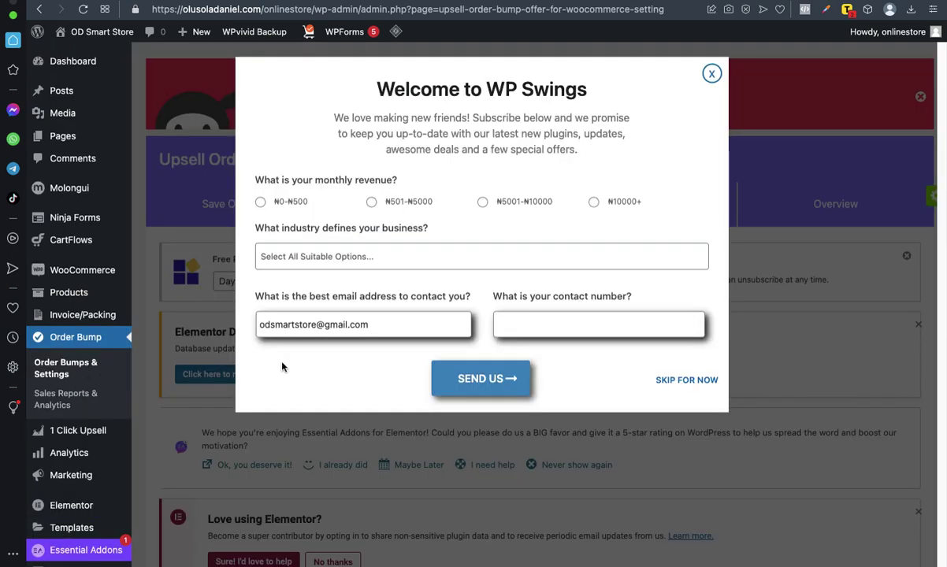
{"action": "left_click", "coordinate": [711, 74]}
- Open Order Bump #1 for editing and switch its status to Live
{"action": "scroll", "coordinate": [768, 295], "scroll_direction": "down", "scroll_amount": 5}
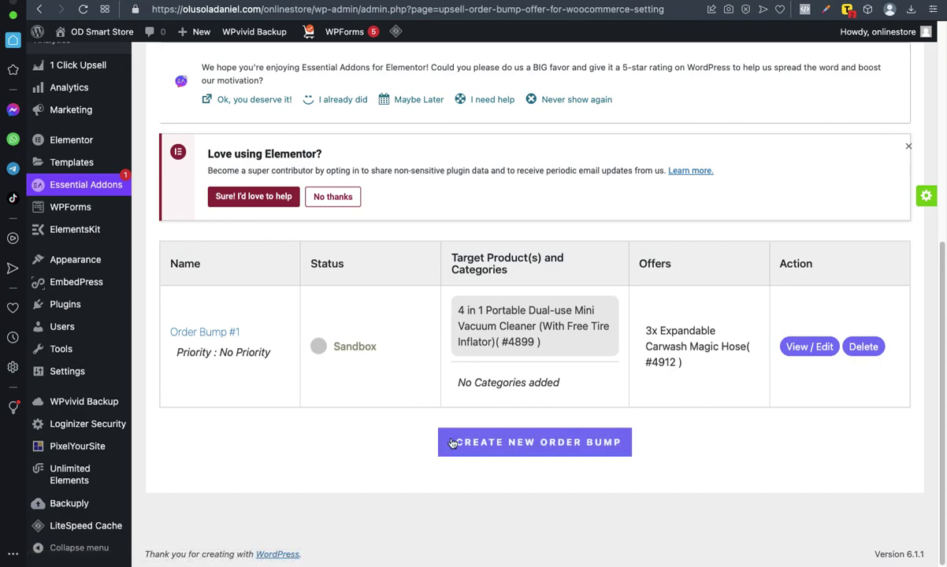
{"action": "left_click", "coordinate": [804, 347]}
{"action": "scroll", "coordinate": [536, 370], "scroll_direction": "down", "scroll_amount": 3}
{"action": "scroll", "coordinate": [536, 368], "scroll_direction": "down", "scroll_amount": 2}
{"action": "scroll", "coordinate": [537, 368], "scroll_direction": "up", "scroll_amount": 3}
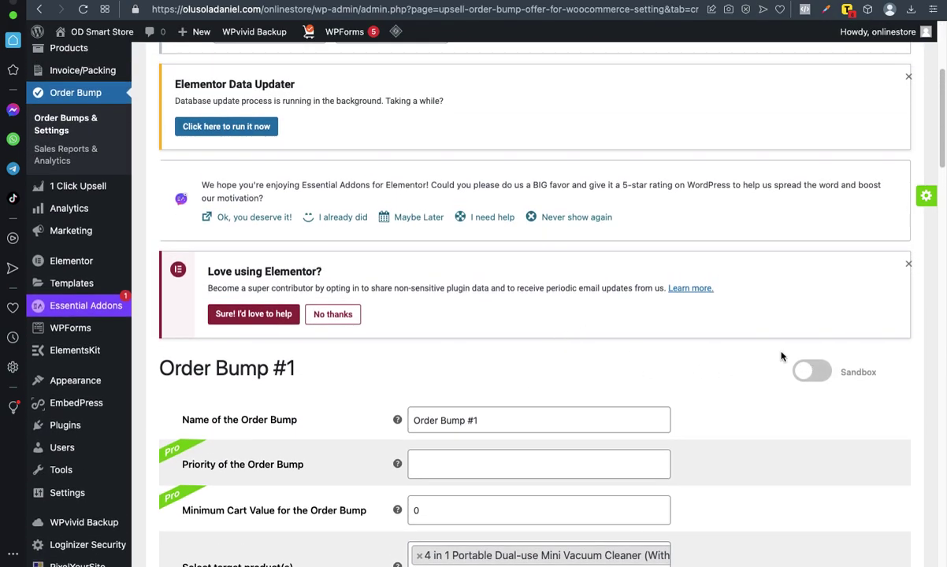
{"action": "left_click", "coordinate": [815, 372]}
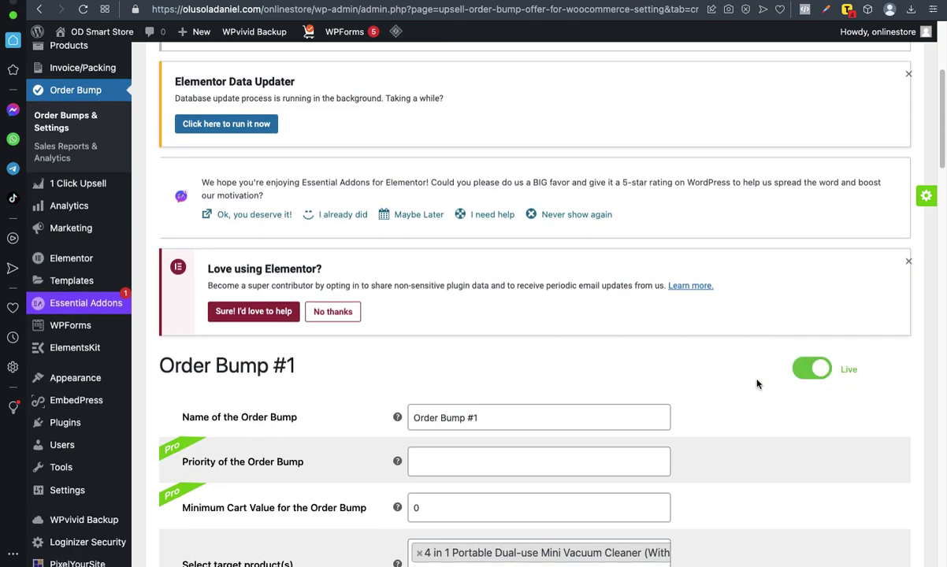
- Go over the main settings of Order Bump #1, from its name and target products to its schedule
{"action": "scroll", "coordinate": [756, 383], "scroll_direction": "down", "scroll_amount": 3}
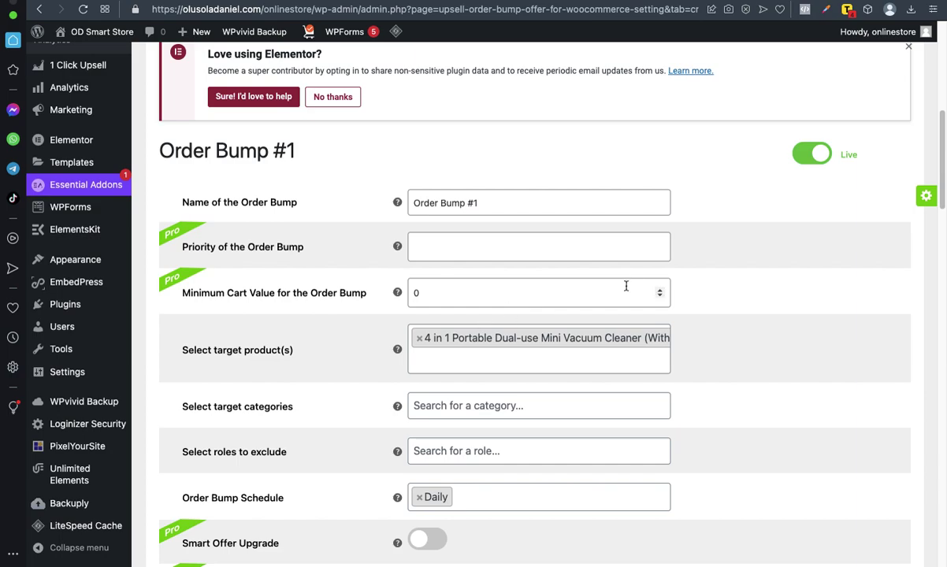
{"action": "scroll", "coordinate": [551, 333], "scroll_direction": "down", "scroll_amount": 1}
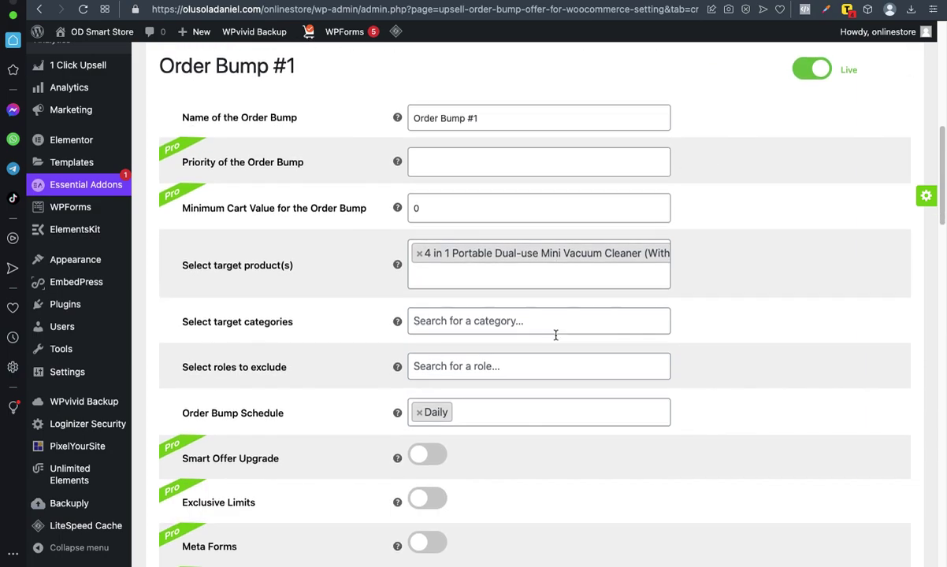
{"action": "scroll", "coordinate": [556, 339], "scroll_direction": "up", "scroll_amount": 1}
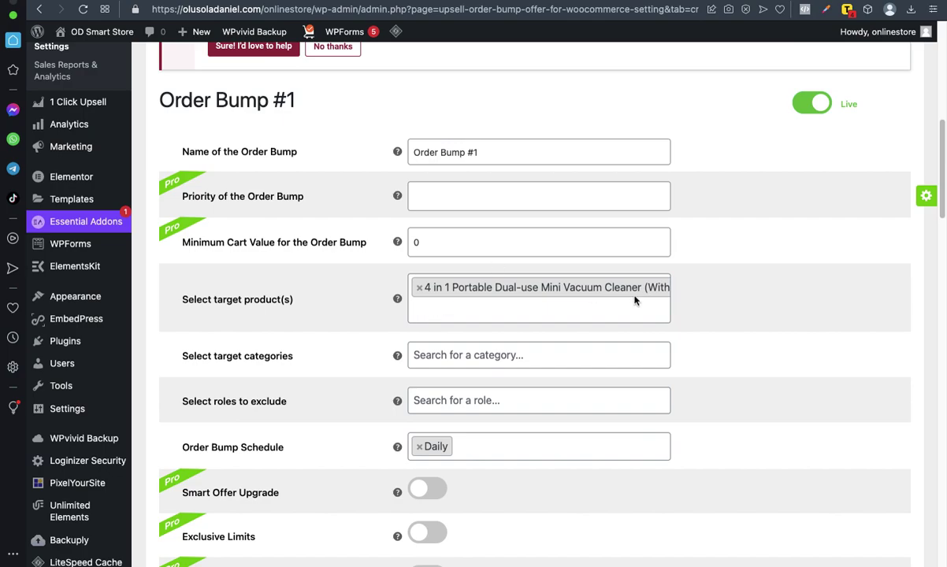
{"action": "scroll", "coordinate": [526, 298], "scroll_direction": "down", "scroll_amount": 2}
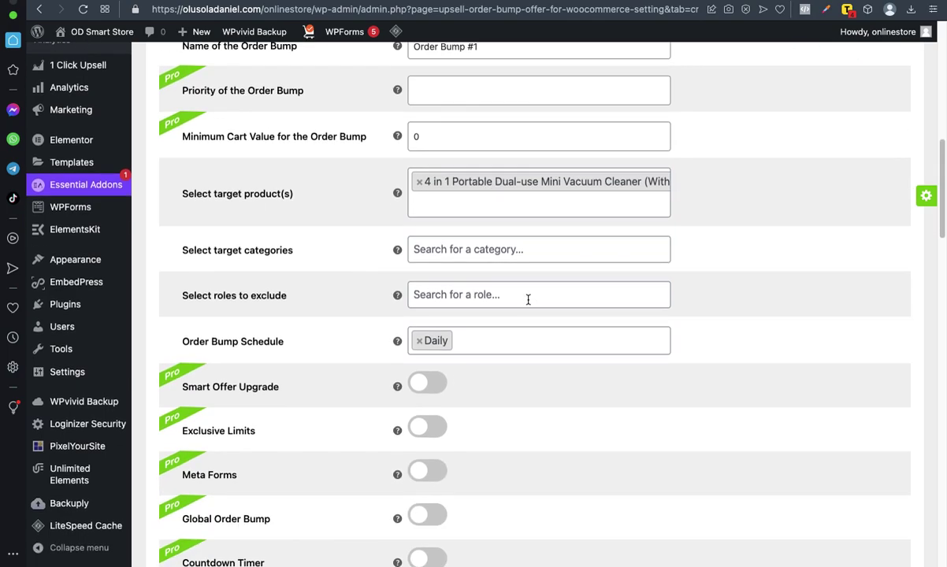
{"action": "scroll", "coordinate": [527, 277], "scroll_direction": "up", "scroll_amount": 3}
{"action": "scroll", "coordinate": [547, 192], "scroll_direction": "up", "scroll_amount": 1}
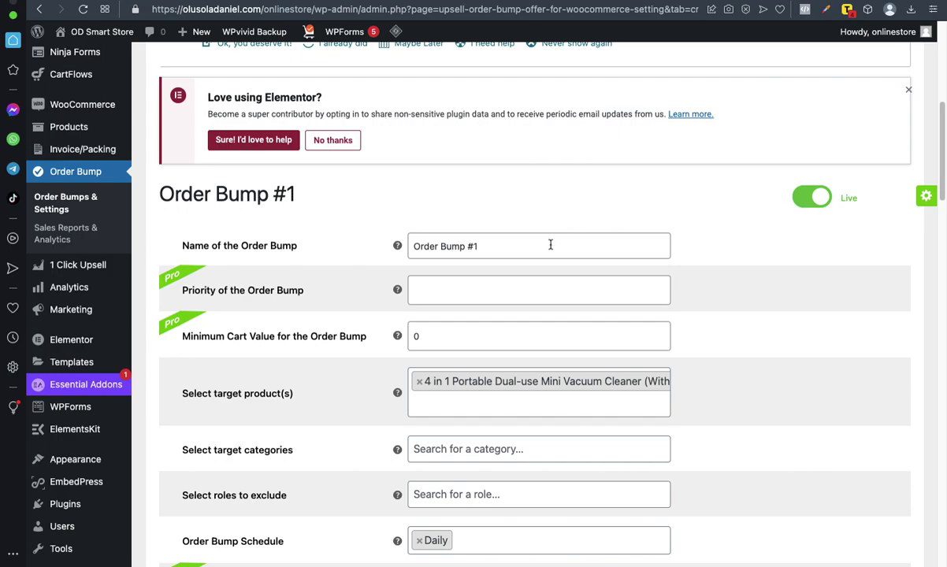
{"action": "scroll", "coordinate": [549, 236], "scroll_direction": "down", "scroll_amount": 3}
{"action": "scroll", "coordinate": [562, 223], "scroll_direction": "up", "scroll_amount": 2}
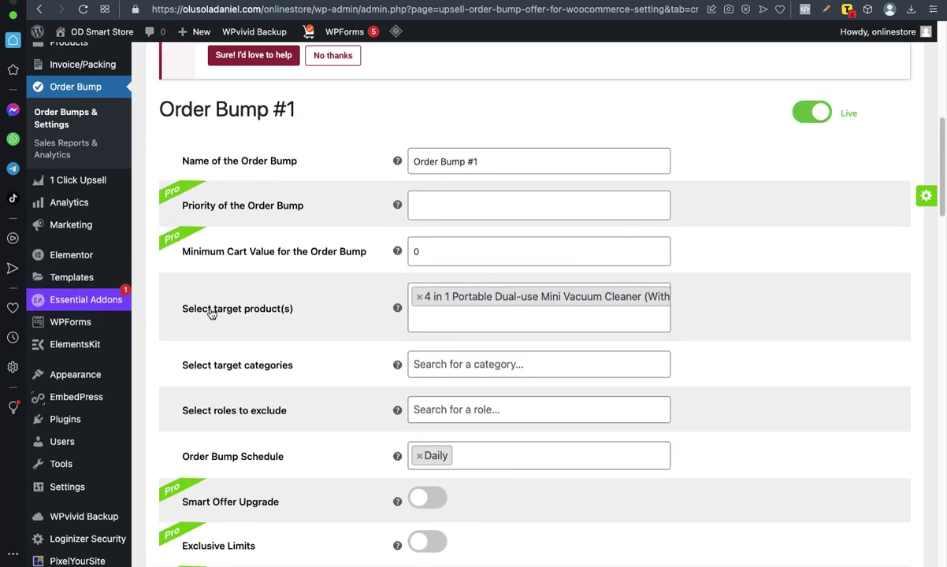
- Open the target product search of Order Bump #1 and close it without changing the selected product
{"action": "scroll", "coordinate": [294, 277], "scroll_direction": "up", "scroll_amount": 2}
{"action": "scroll", "coordinate": [389, 384], "scroll_direction": "down", "scroll_amount": 2}
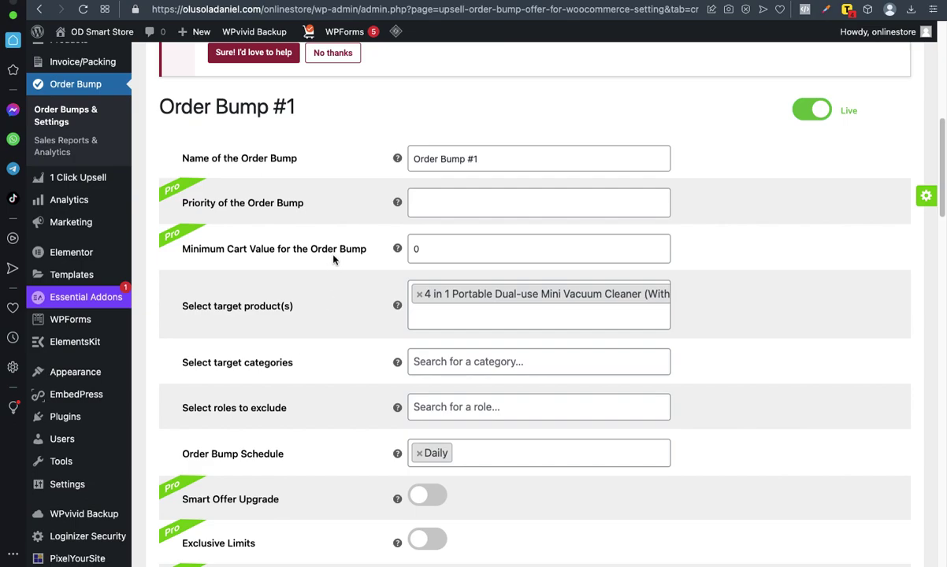
{"action": "left_click", "coordinate": [534, 312]}
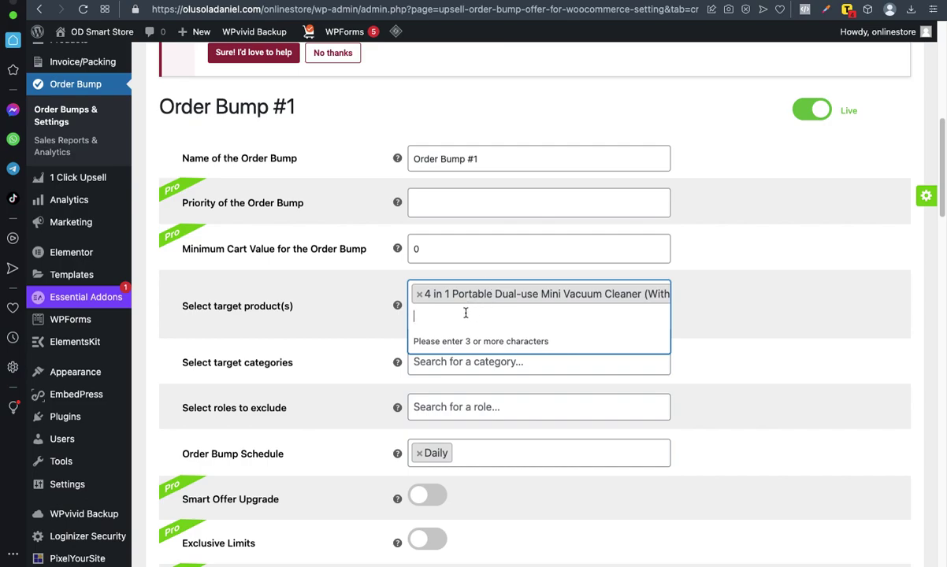
{"action": "left_click", "coordinate": [733, 298]}
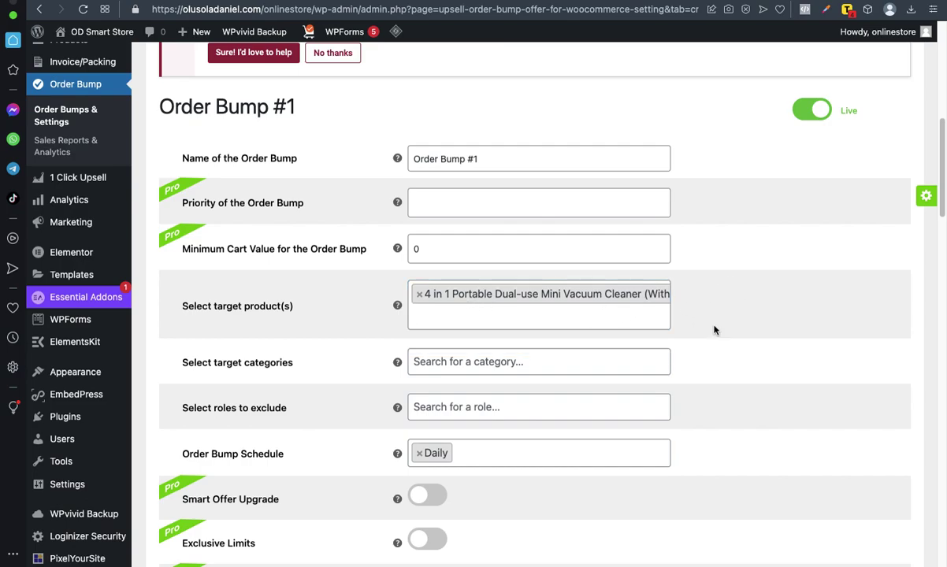
- Examine the order bump's Offer Section, opening the offer product search and closing it without choosing another product
{"action": "scroll", "coordinate": [714, 330], "scroll_direction": "down", "scroll_amount": 4}
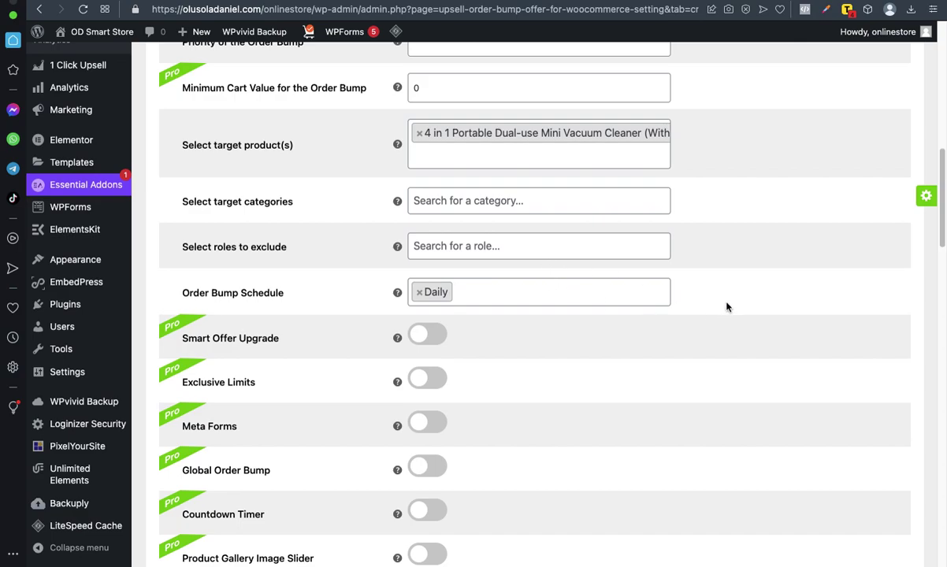
{"action": "scroll", "coordinate": [726, 308], "scroll_direction": "down", "scroll_amount": 6}
{"action": "scroll", "coordinate": [727, 305], "scroll_direction": "up", "scroll_amount": 3}
{"action": "scroll", "coordinate": [726, 303], "scroll_direction": "down", "scroll_amount": 5}
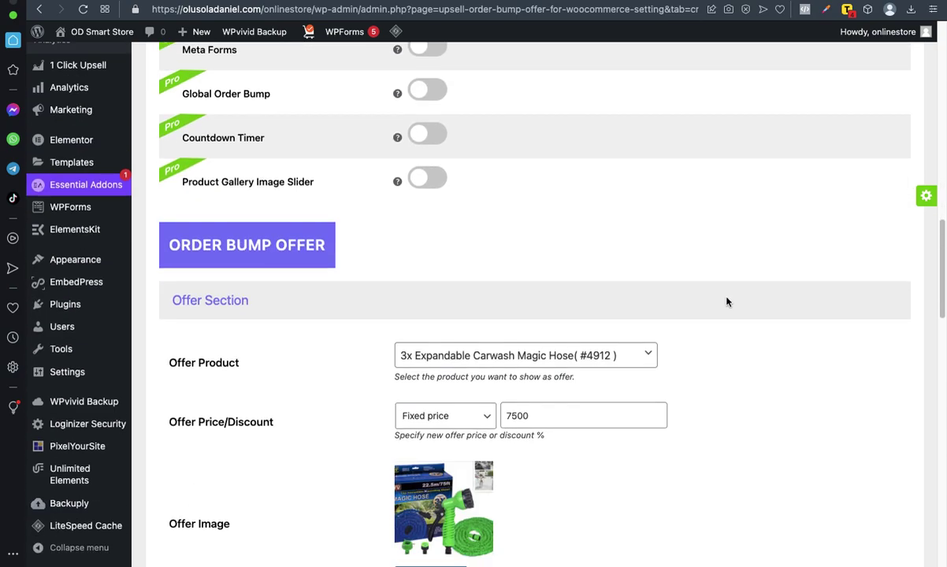
{"action": "scroll", "coordinate": [726, 302], "scroll_direction": "down", "scroll_amount": 2}
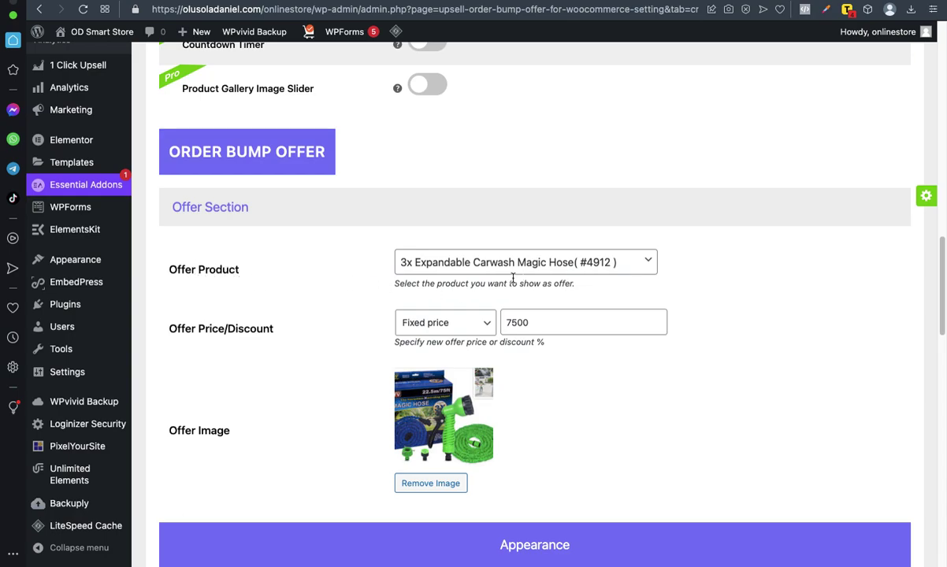
{"action": "left_click", "coordinate": [647, 263]}
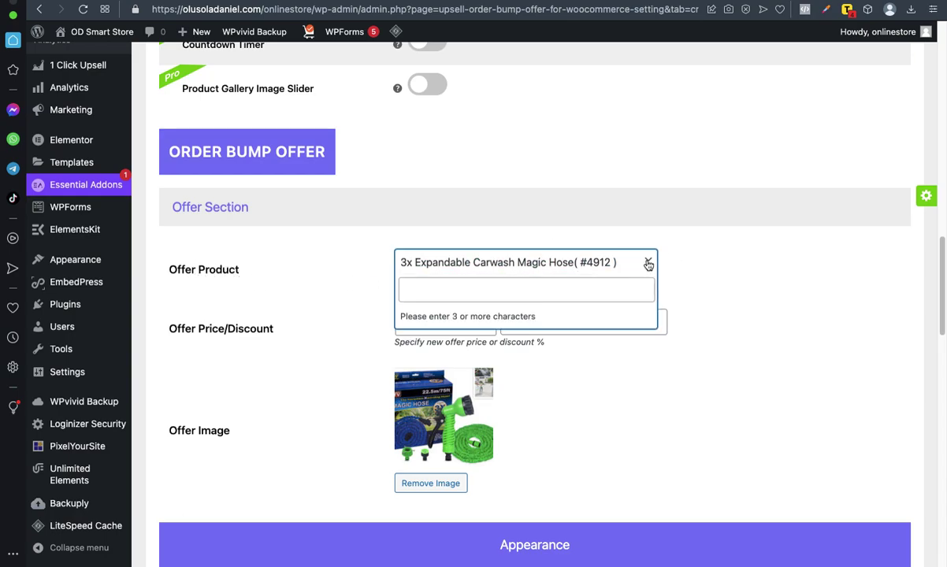
{"action": "left_click", "coordinate": [648, 264]}
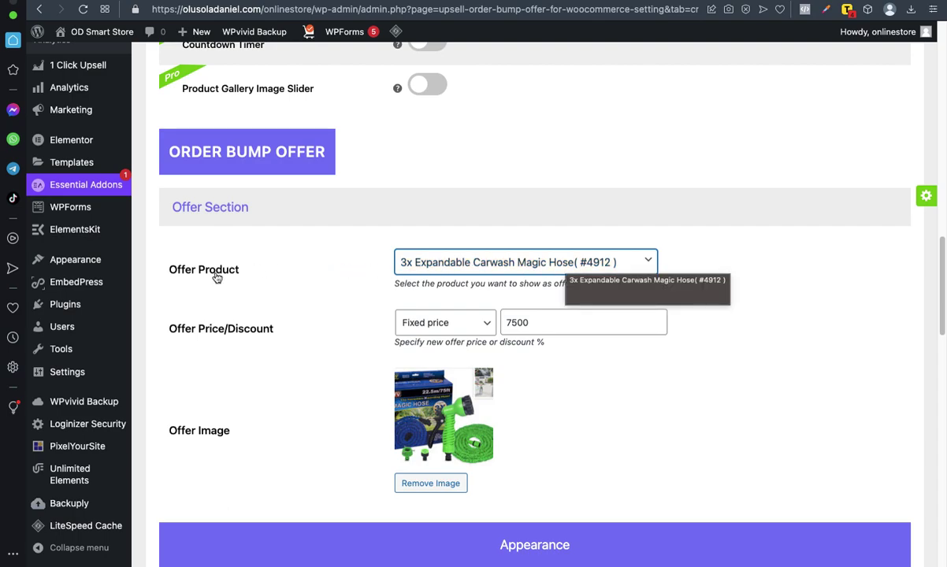
{"action": "left_click", "coordinate": [647, 263]}
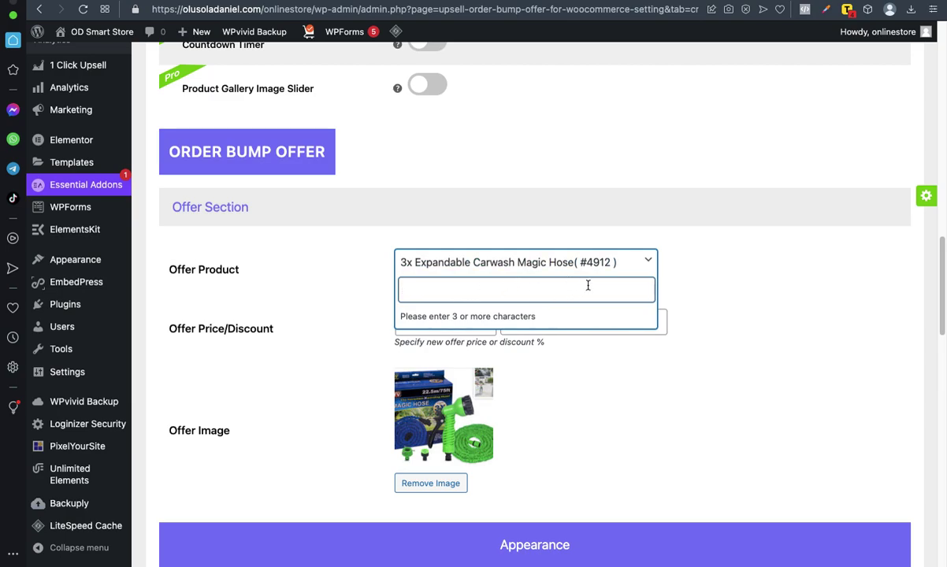
{"action": "left_click", "coordinate": [375, 289]}
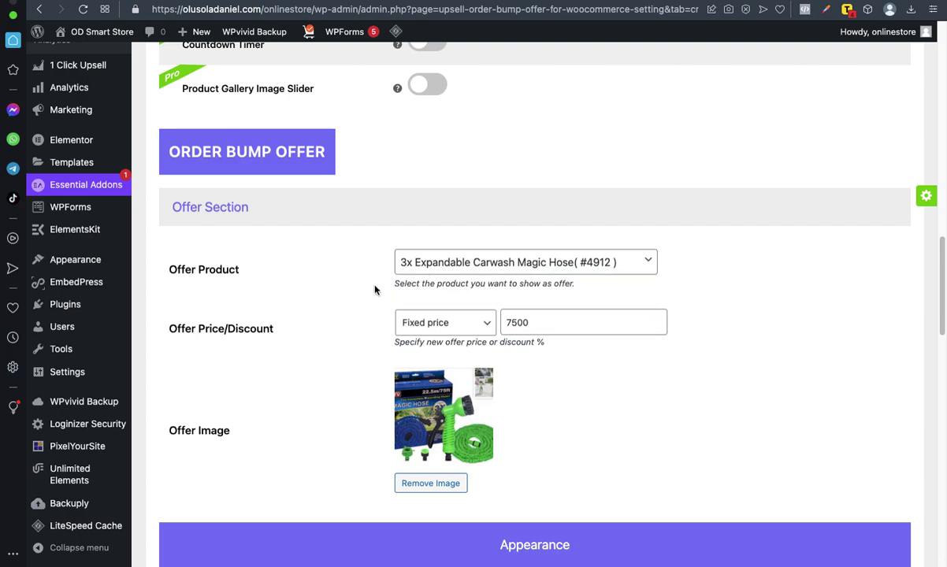
- Review the target product again, followed by the offer product, fixed price, image and offer preview
{"action": "scroll", "coordinate": [501, 226], "scroll_direction": "up", "scroll_amount": 10}
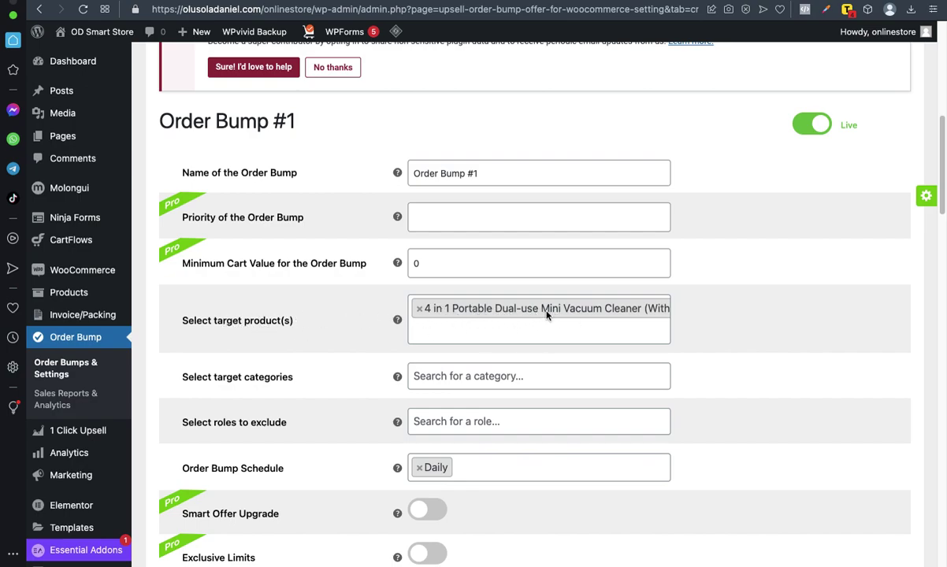
{"action": "scroll", "coordinate": [557, 319], "scroll_direction": "down", "scroll_amount": 5}
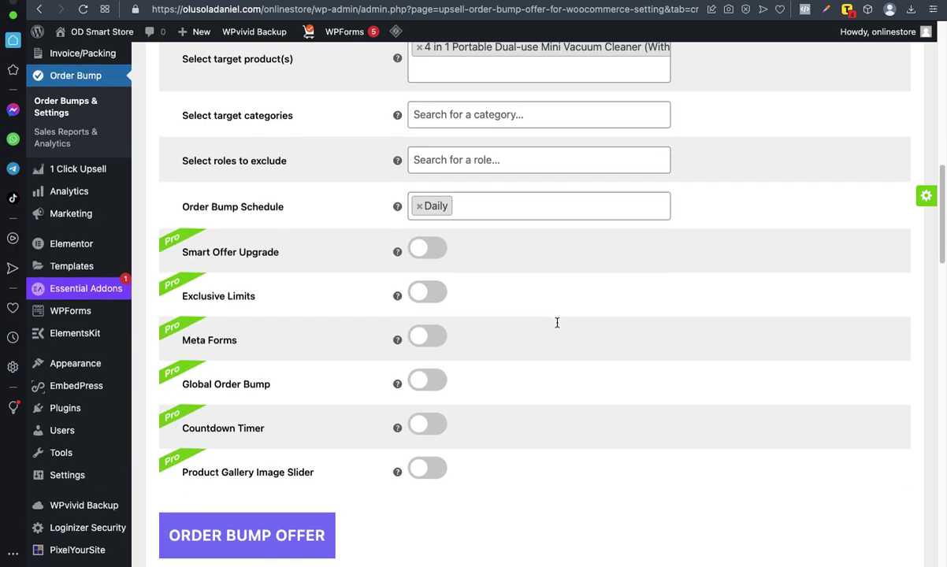
{"action": "scroll", "coordinate": [557, 323], "scroll_direction": "down", "scroll_amount": 8}
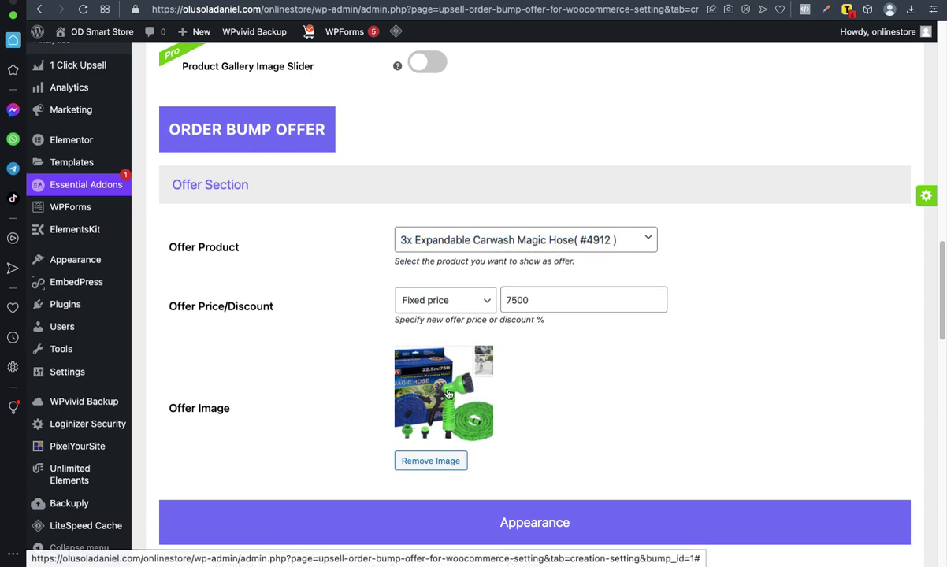
{"action": "scroll", "coordinate": [627, 328], "scroll_direction": "down", "scroll_amount": 10}
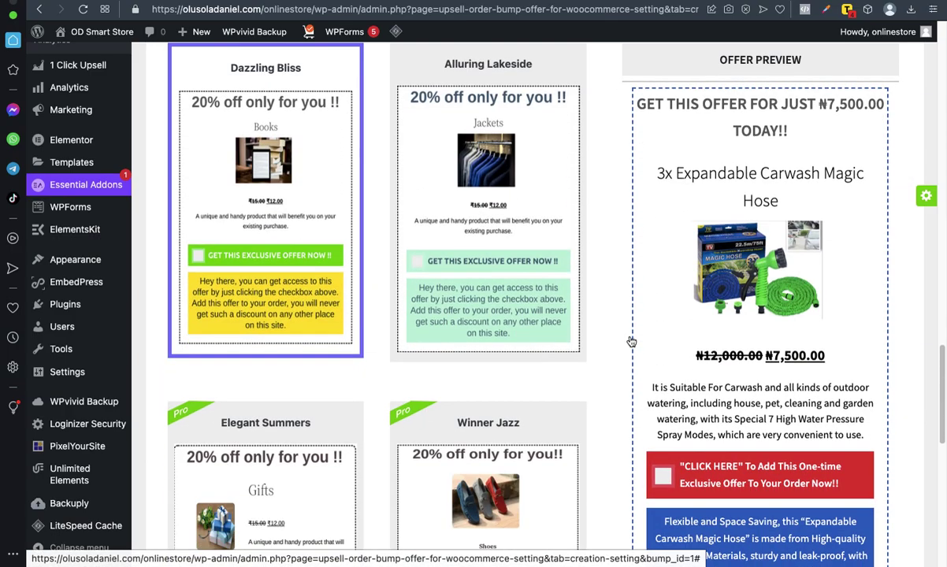
- Save the changes to Order Bump #1 and return to the order summary on the store's checkout page
{"action": "scroll", "coordinate": [630, 339], "scroll_direction": "down", "scroll_amount": 3}
{"action": "left_click", "coordinate": [534, 481]}
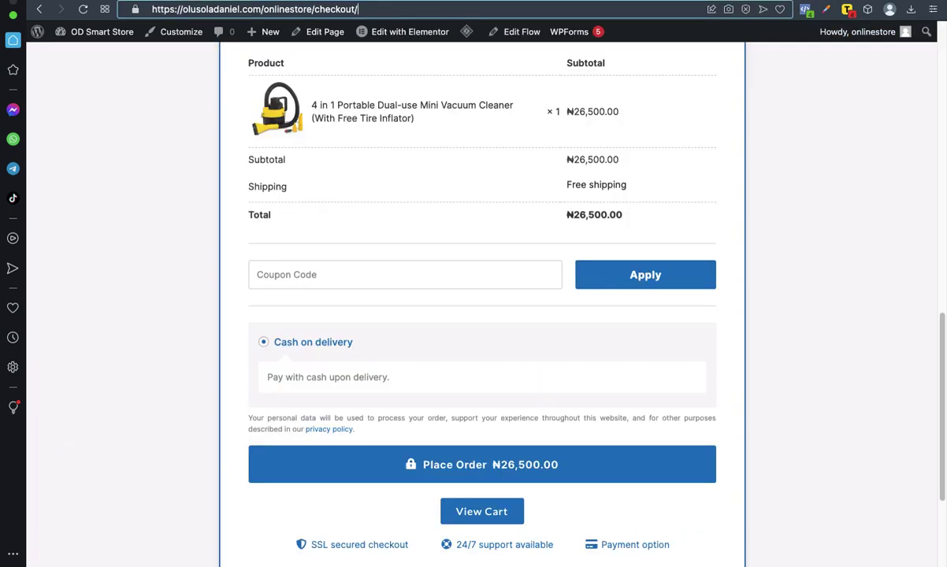
{"action": "scroll", "coordinate": [450, 269], "scroll_direction": "up", "scroll_amount": 3}
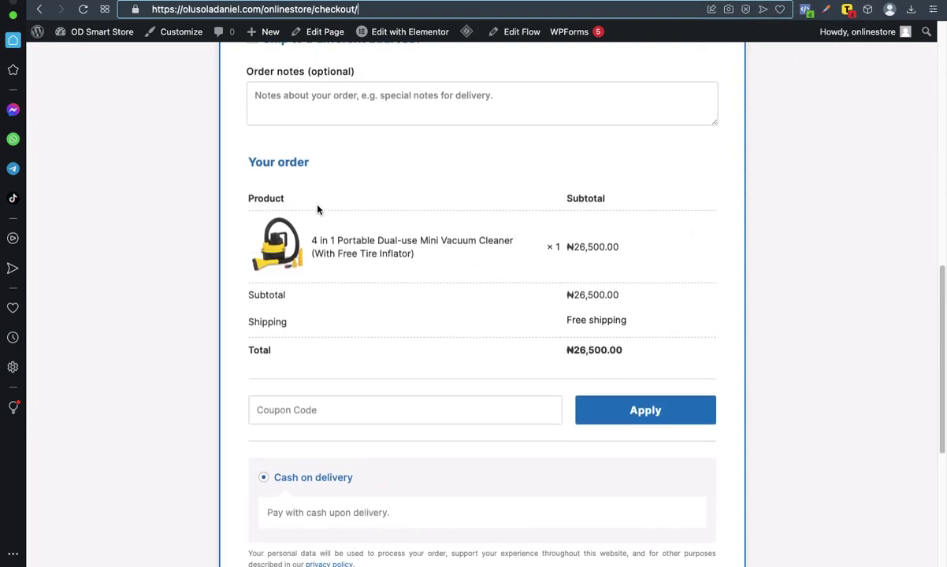
- Look through the checkout page from the billing form to the order button for the order bump offer
{"action": "scroll", "coordinate": [317, 207], "scroll_direction": "up", "scroll_amount": 3}
{"action": "scroll", "coordinate": [396, 240], "scroll_direction": "down", "scroll_amount": 2}
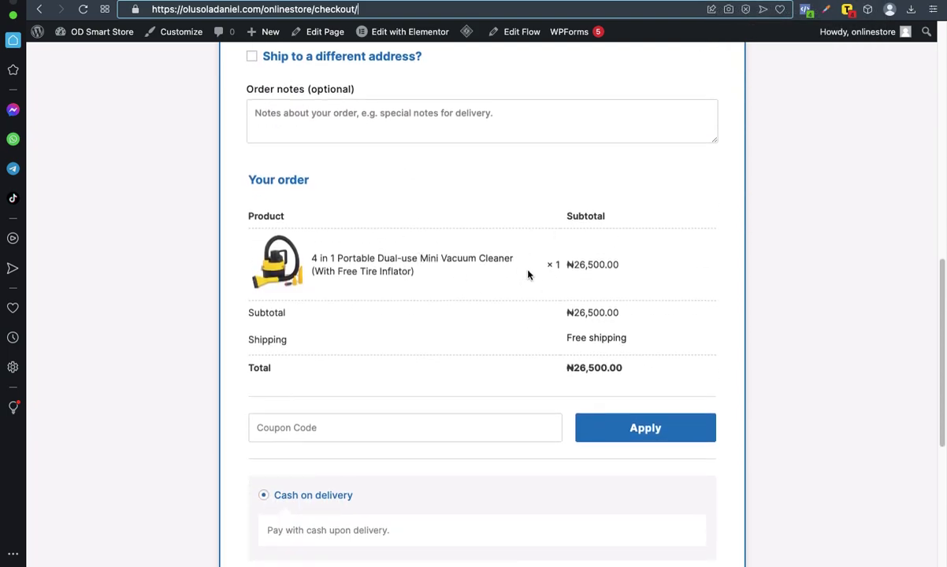
{"action": "left_click", "coordinate": [143, 192]}
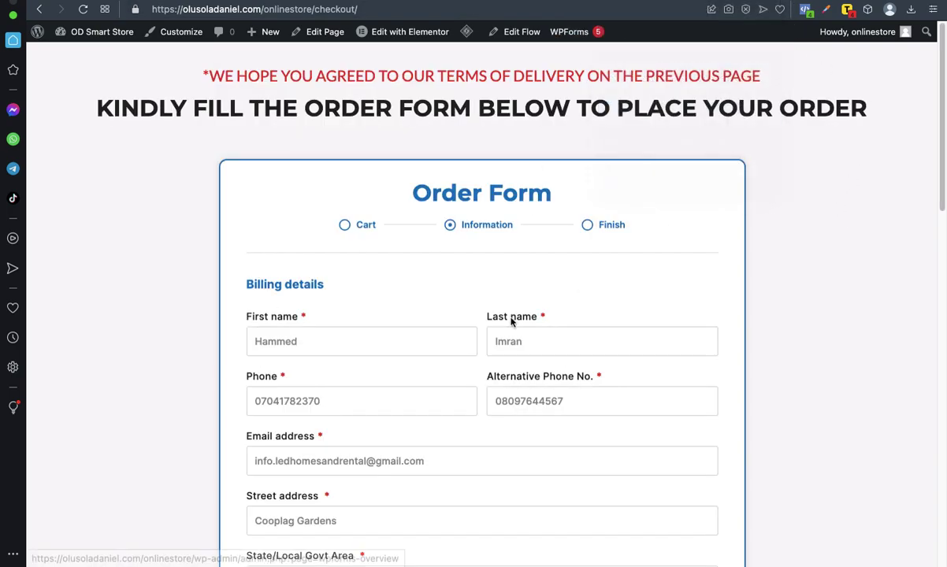
{"action": "scroll", "coordinate": [511, 321], "scroll_direction": "down", "scroll_amount": 6}
{"action": "scroll", "coordinate": [511, 318], "scroll_direction": "up", "scroll_amount": 6}
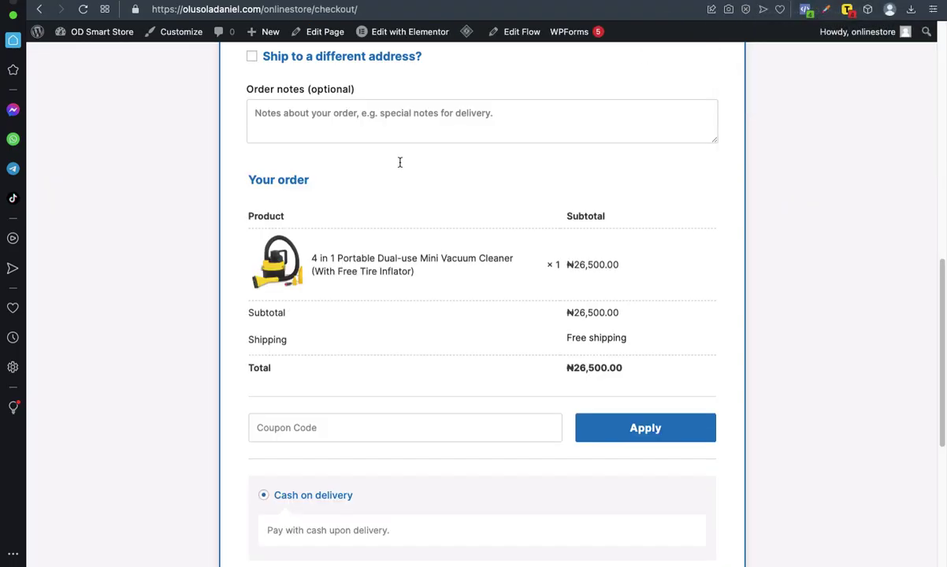
{"action": "scroll", "coordinate": [399, 163], "scroll_direction": "up", "scroll_amount": 3}
{"action": "scroll", "coordinate": [281, 296], "scroll_direction": "down", "scroll_amount": 7}
{"action": "scroll", "coordinate": [425, 203], "scroll_direction": "up", "scroll_amount": 3}
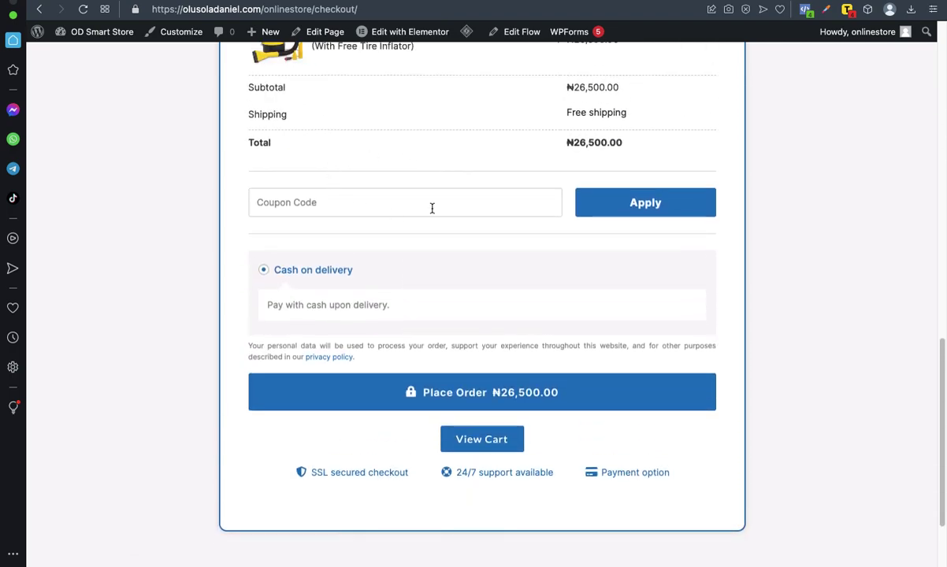
{"action": "scroll", "coordinate": [433, 224], "scroll_direction": "up", "scroll_amount": 3}
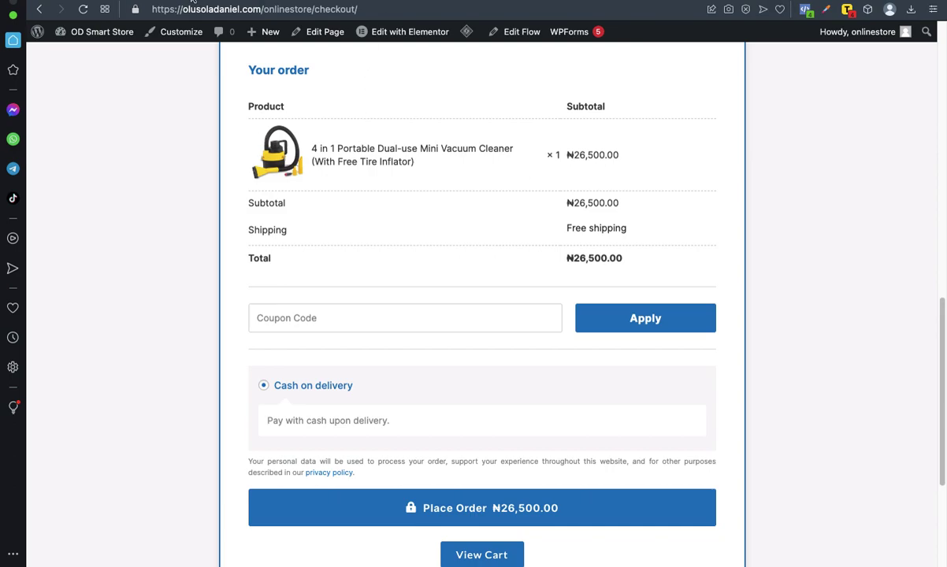
- Check the live status of Order Bump #1 in the plugin settings, then return to the checkout page and reload it
{"action": "key", "text": "ctrl+Tab"}
{"action": "scroll", "coordinate": [496, 358], "scroll_direction": "down", "scroll_amount": 5}
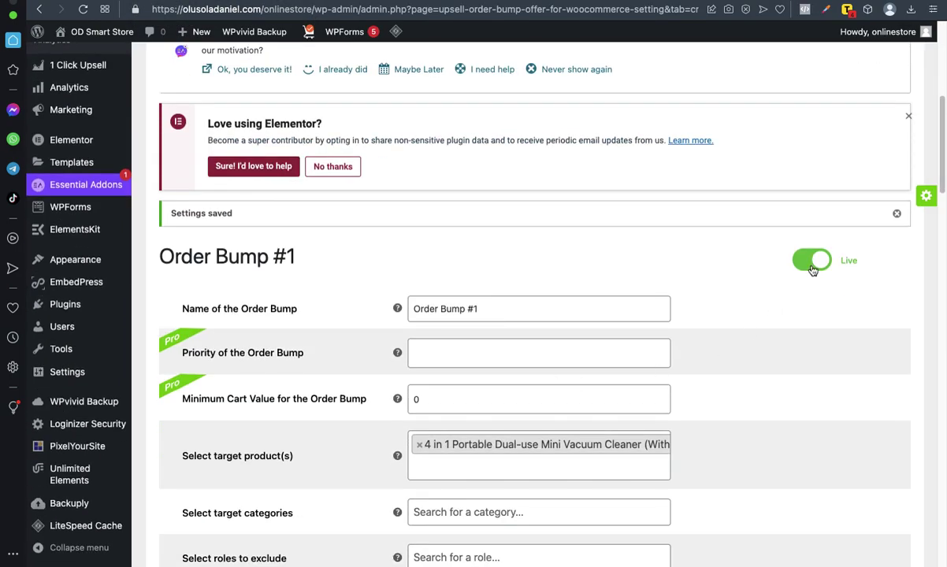
{"action": "key", "text": "ctrl+Tab"}
{"action": "scroll", "coordinate": [586, 221], "scroll_direction": "down", "scroll_amount": 1}
{"action": "scroll", "coordinate": [534, 213], "scroll_direction": "up", "scroll_amount": 5}
{"action": "left_click", "coordinate": [83, 9]}
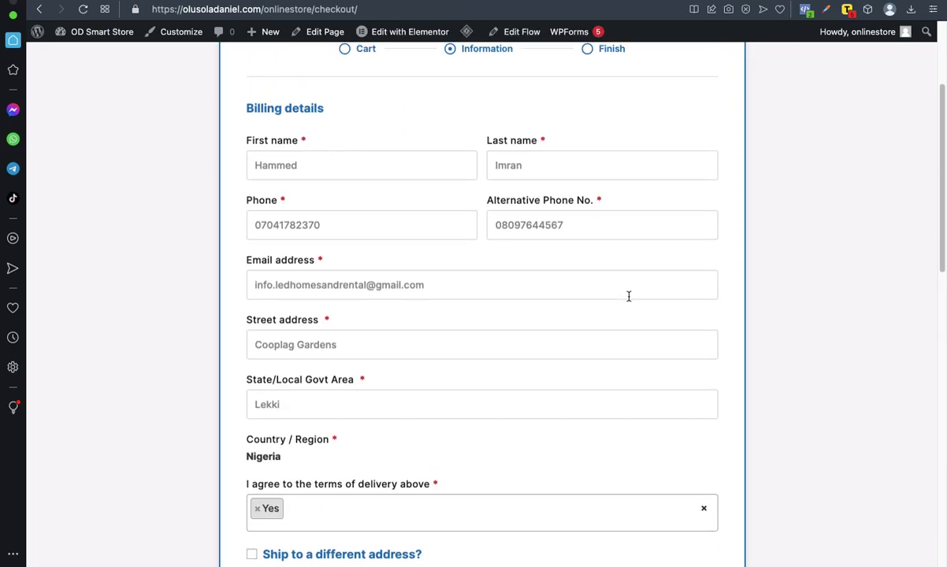
- Examine the 3x Expandable Carwash Magic Hose offer between the payment method and the order button
{"action": "scroll", "coordinate": [628, 296], "scroll_direction": "down", "scroll_amount": 9}
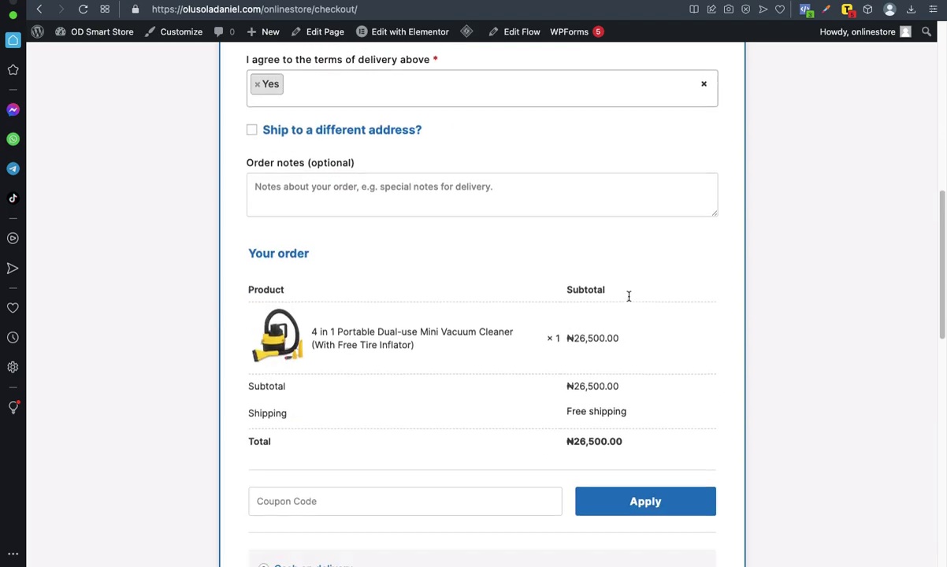
{"action": "scroll", "coordinate": [492, 361], "scroll_direction": "down", "scroll_amount": 3}
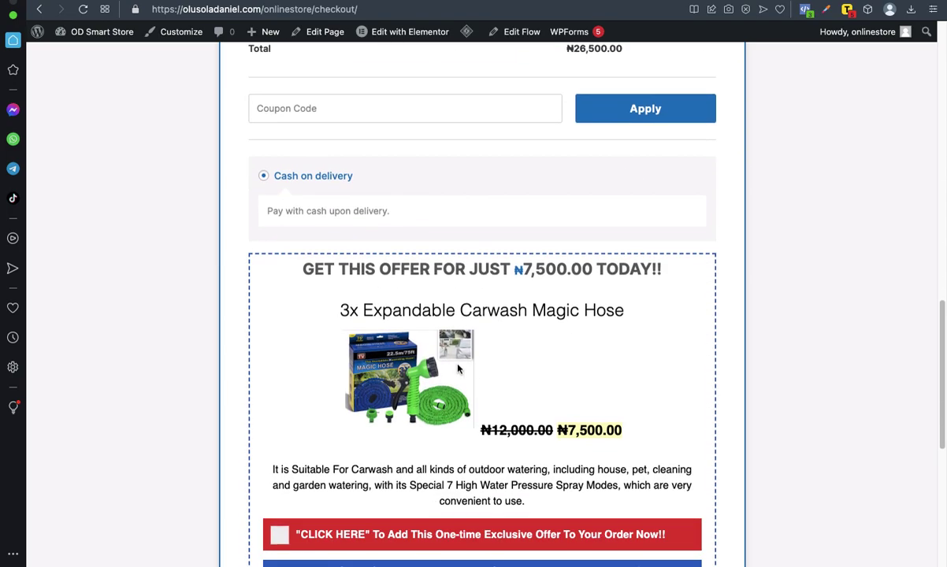
{"action": "scroll", "coordinate": [560, 333], "scroll_direction": "down", "scroll_amount": 3}
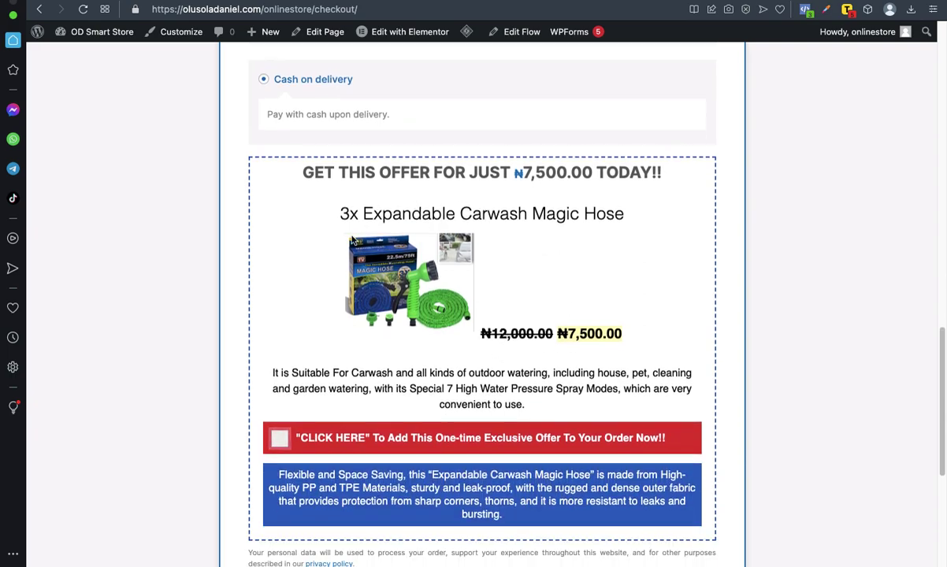
{"action": "scroll", "coordinate": [508, 355], "scroll_direction": "down", "scroll_amount": 3}
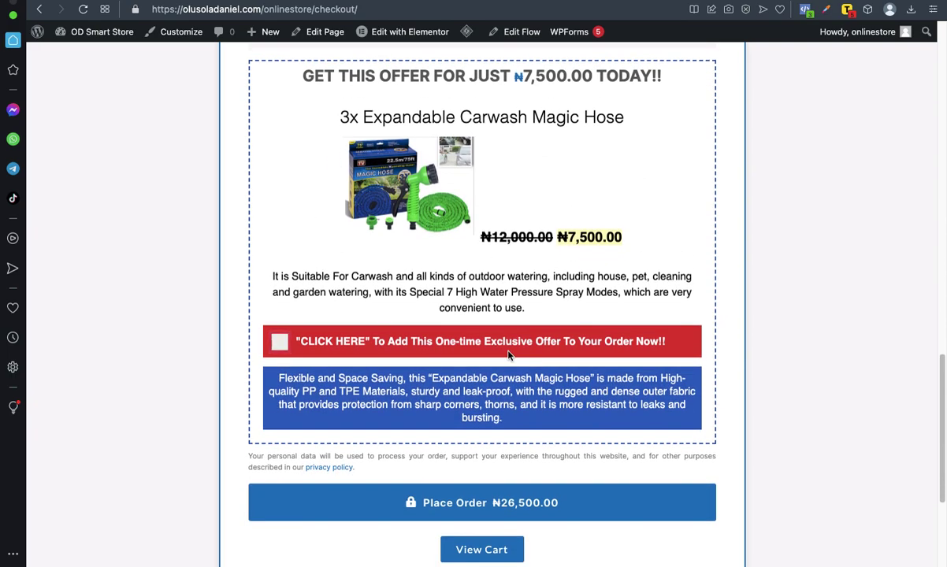
- Review the order form from its heading through the billing fields to the vacuum cleaner in the order summary
{"action": "scroll", "coordinate": [528, 343], "scroll_direction": "up", "scroll_amount": 15}
{"action": "scroll", "coordinate": [530, 344], "scroll_direction": "up", "scroll_amount": 3}
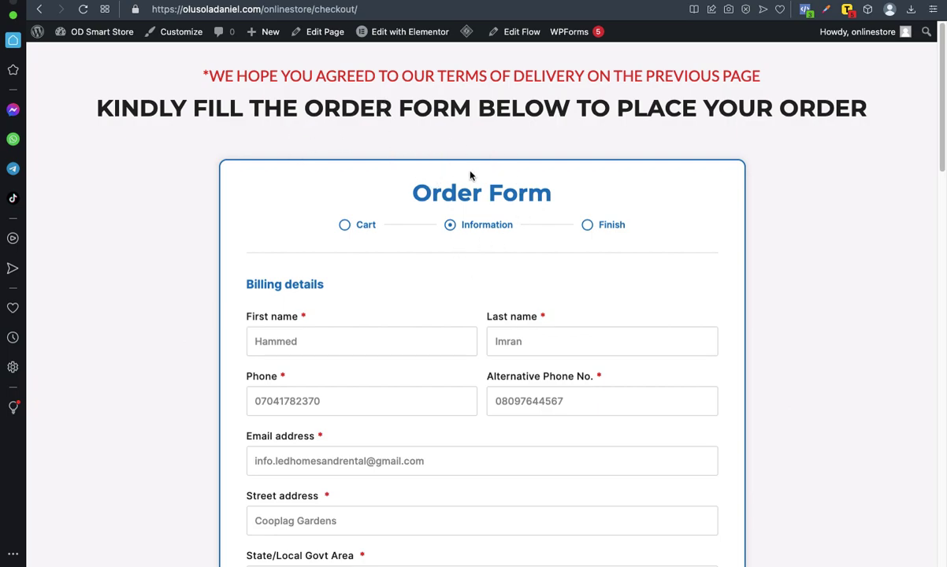
{"action": "scroll", "coordinate": [533, 199], "scroll_direction": "down", "scroll_amount": 8}
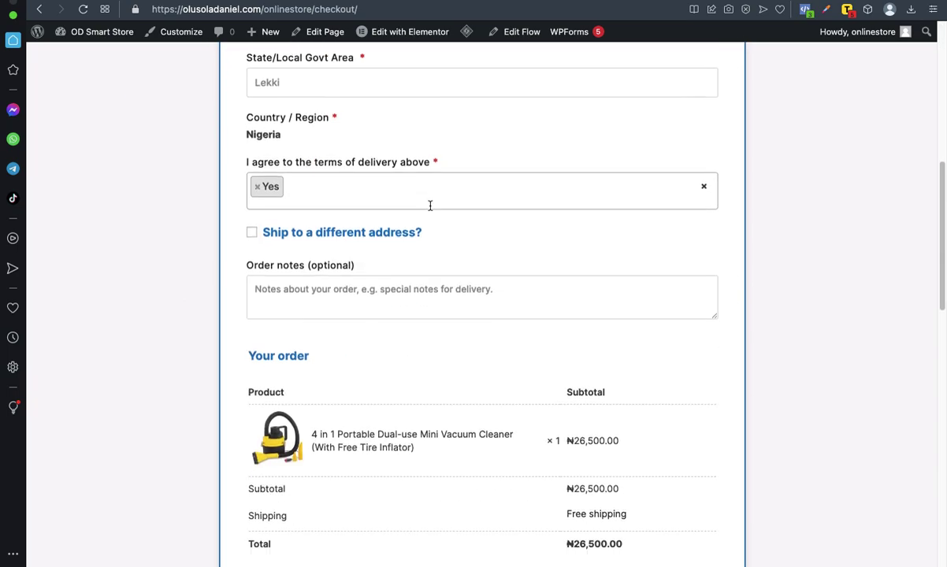
{"action": "scroll", "coordinate": [429, 221], "scroll_direction": "down", "scroll_amount": 2}
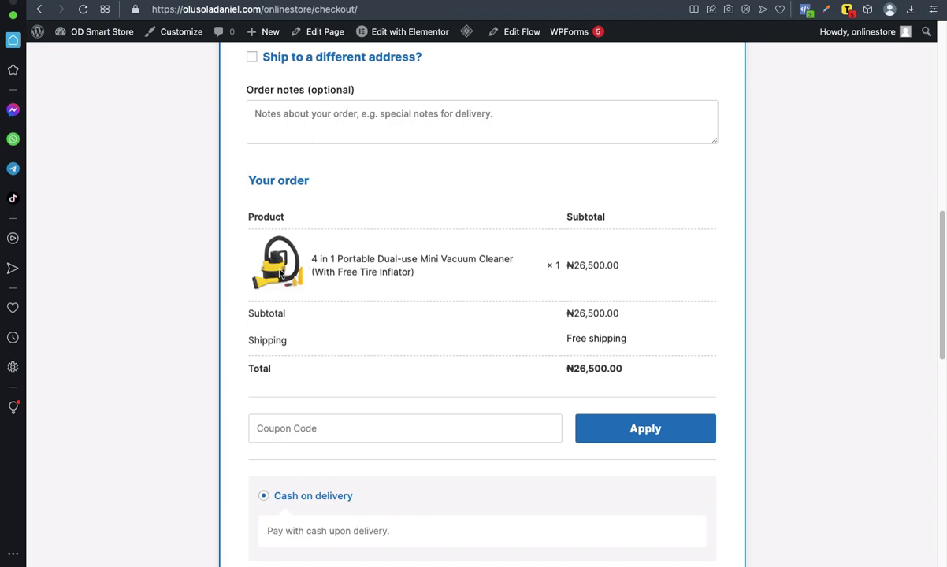
{"action": "scroll", "coordinate": [482, 221], "scroll_direction": "up", "scroll_amount": 8}
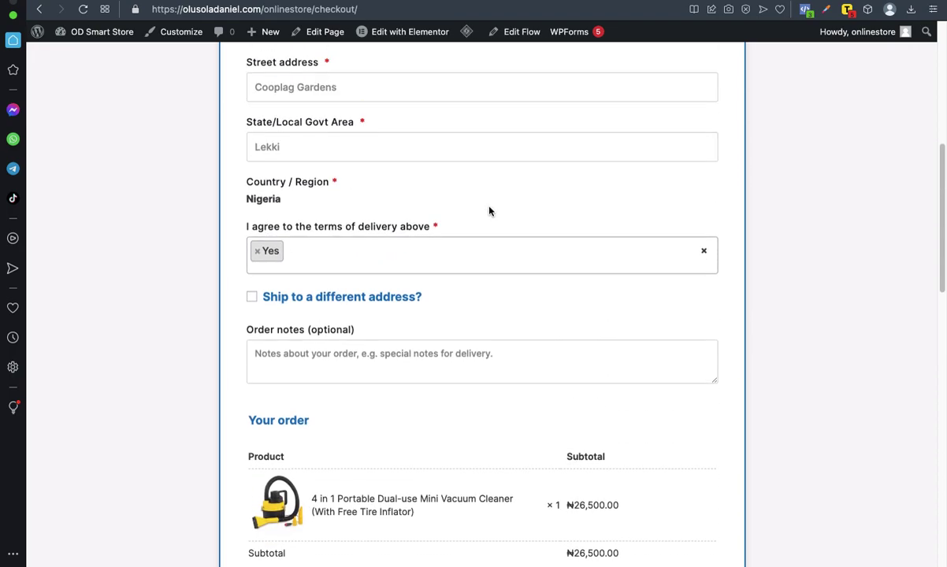
{"action": "scroll", "coordinate": [378, 167], "scroll_direction": "up", "scroll_amount": 2}
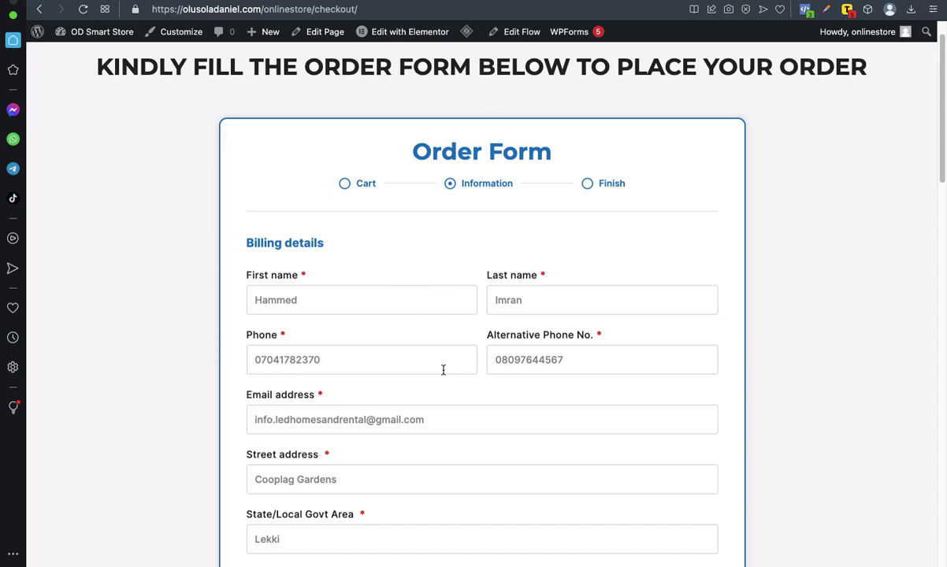
{"action": "scroll", "coordinate": [541, 405], "scroll_direction": "down", "scroll_amount": 10}
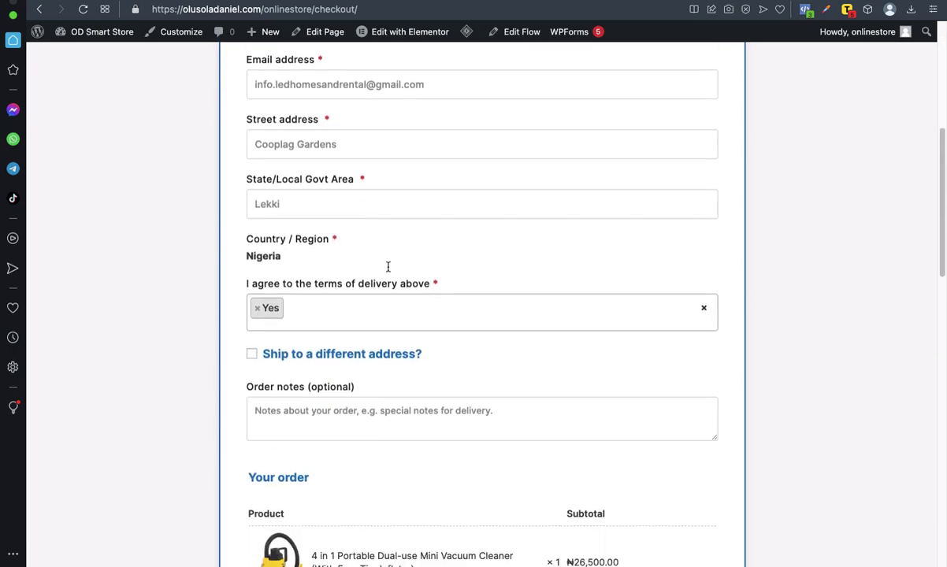
{"action": "scroll", "coordinate": [330, 126], "scroll_direction": "up", "scroll_amount": 1}
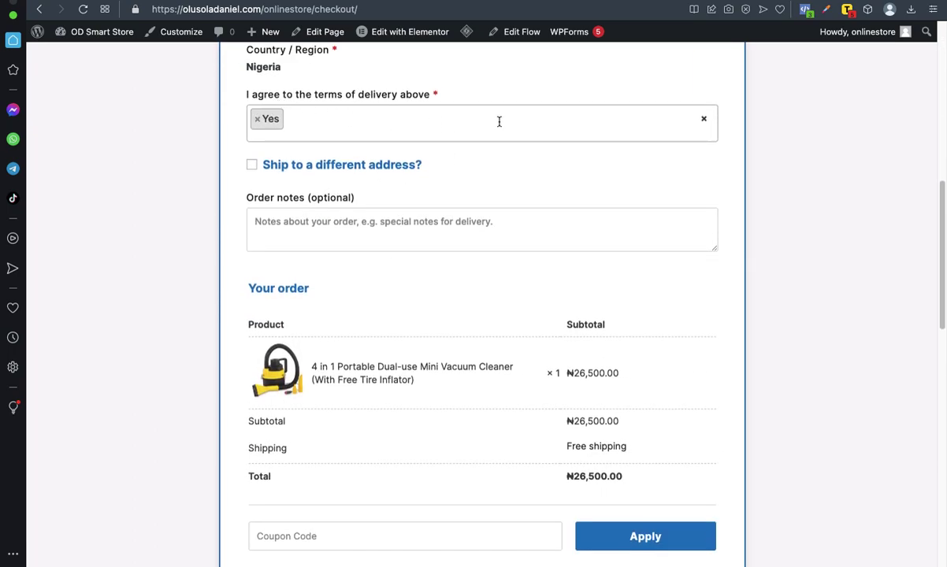
{"action": "scroll", "coordinate": [365, 127], "scroll_direction": "up", "scroll_amount": 2}
{"action": "scroll", "coordinate": [338, 226], "scroll_direction": "down", "scroll_amount": 5}
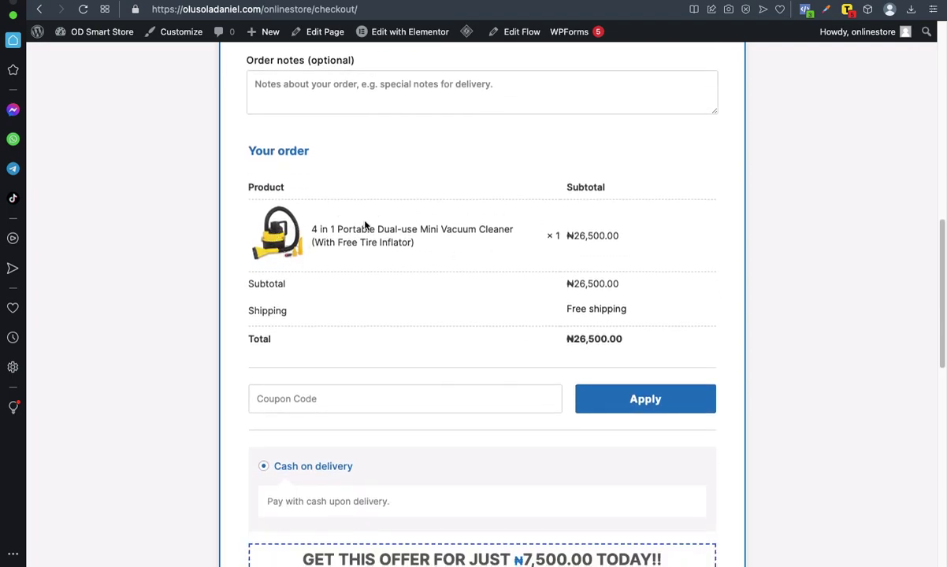
- Examine the order bump's headline, product image, discounted price, description and acceptance checkbox below the cash on delivery option
{"action": "scroll", "coordinate": [479, 270], "scroll_direction": "down", "scroll_amount": 3}
{"action": "scroll", "coordinate": [374, 305], "scroll_direction": "down", "scroll_amount": 3}
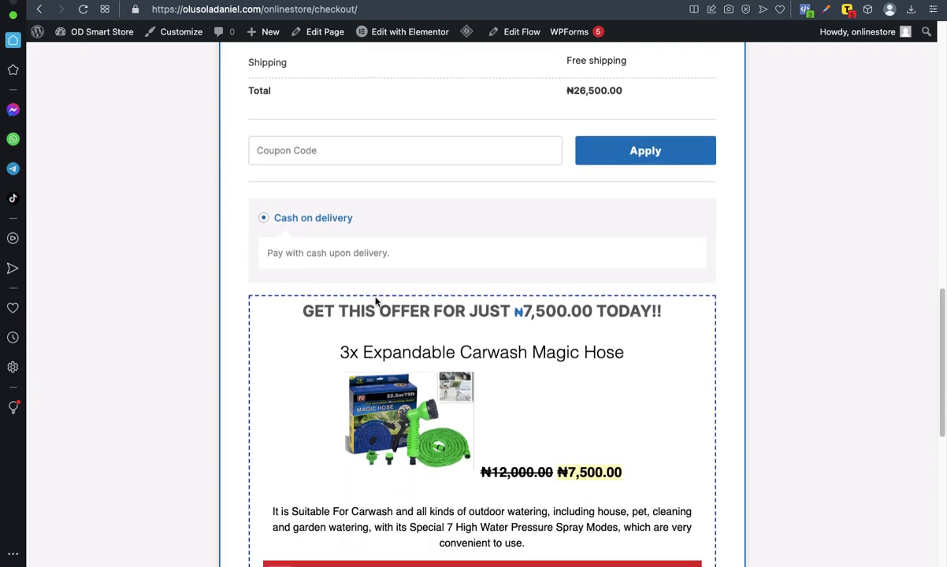
{"action": "scroll", "coordinate": [371, 298], "scroll_direction": "up", "scroll_amount": 5}
{"action": "scroll", "coordinate": [368, 298], "scroll_direction": "down", "scroll_amount": 7}
{"action": "scroll", "coordinate": [369, 299], "scroll_direction": "down", "scroll_amount": 5}
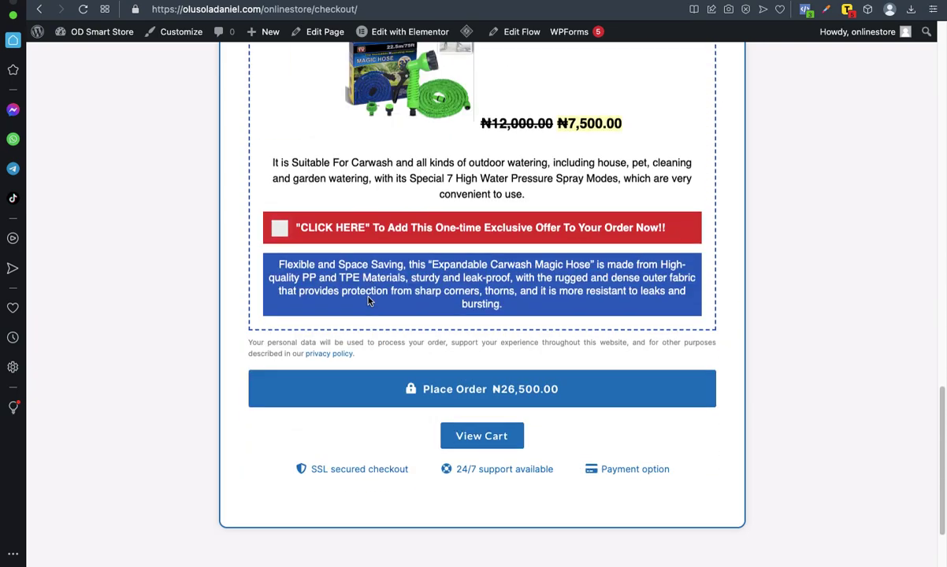
{"action": "scroll", "coordinate": [446, 247], "scroll_direction": "up", "scroll_amount": 11}
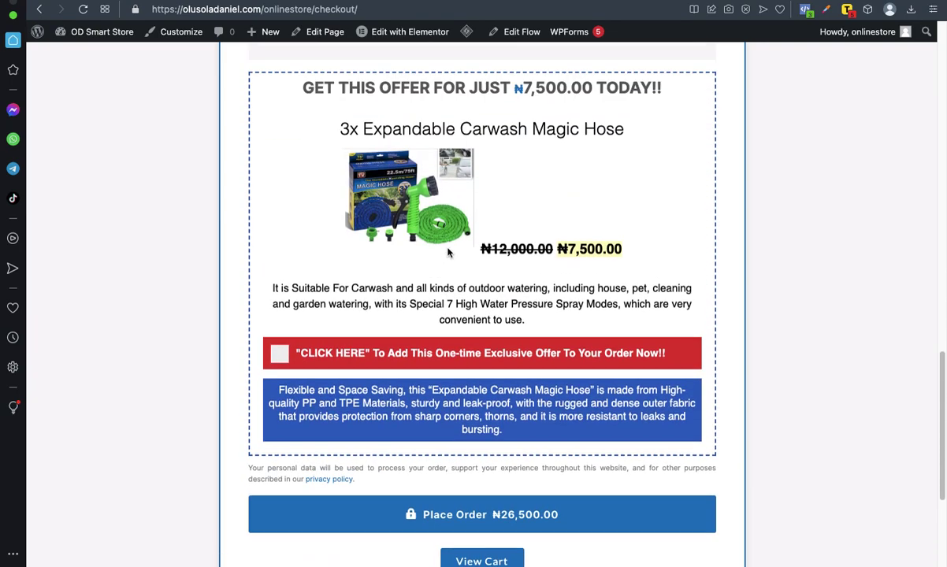
{"action": "scroll", "coordinate": [425, 298], "scroll_direction": "down", "scroll_amount": 5}
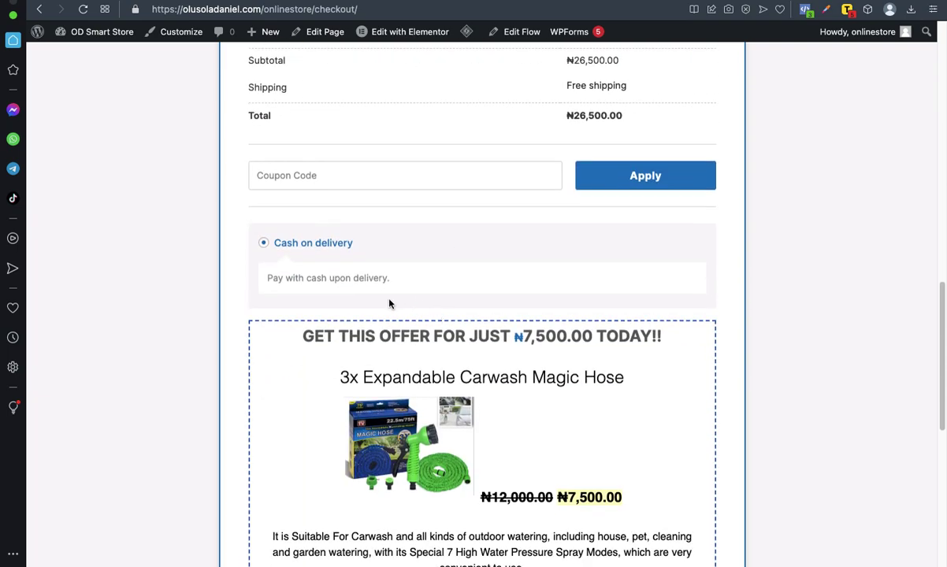
{"action": "scroll", "coordinate": [412, 273], "scroll_direction": "down", "scroll_amount": 2}
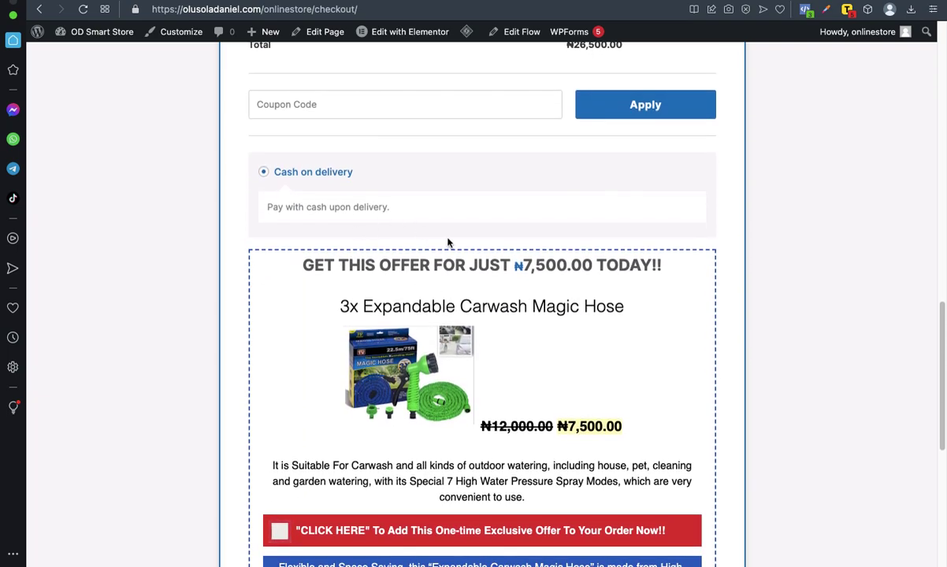
{"action": "scroll", "coordinate": [449, 245], "scroll_direction": "down", "scroll_amount": 2}
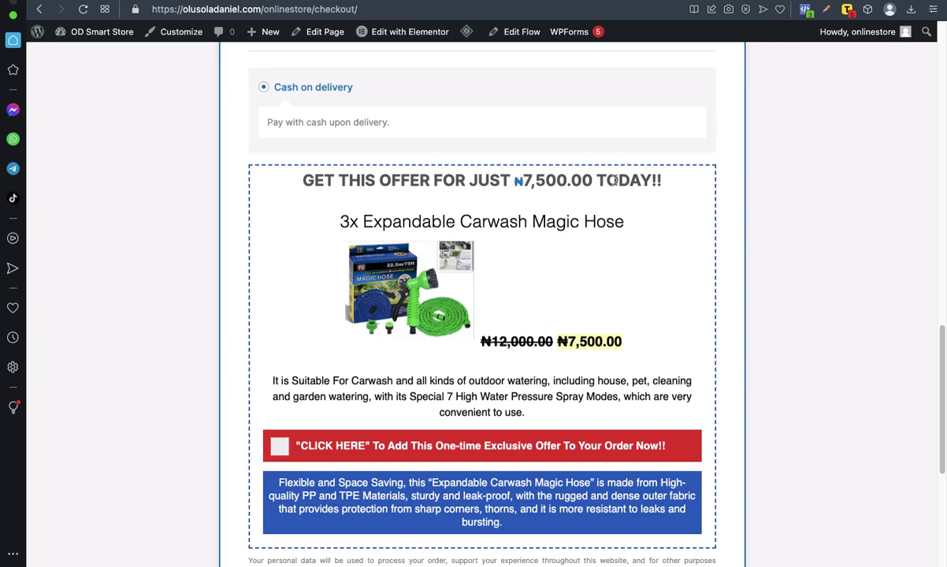
{"action": "scroll", "coordinate": [441, 243], "scroll_direction": "down", "scroll_amount": 1}
- Compare the vacuum cleaner in the order summary with the magic hose offered in the order bump
{"action": "scroll", "coordinate": [451, 246], "scroll_direction": "up", "scroll_amount": 10}
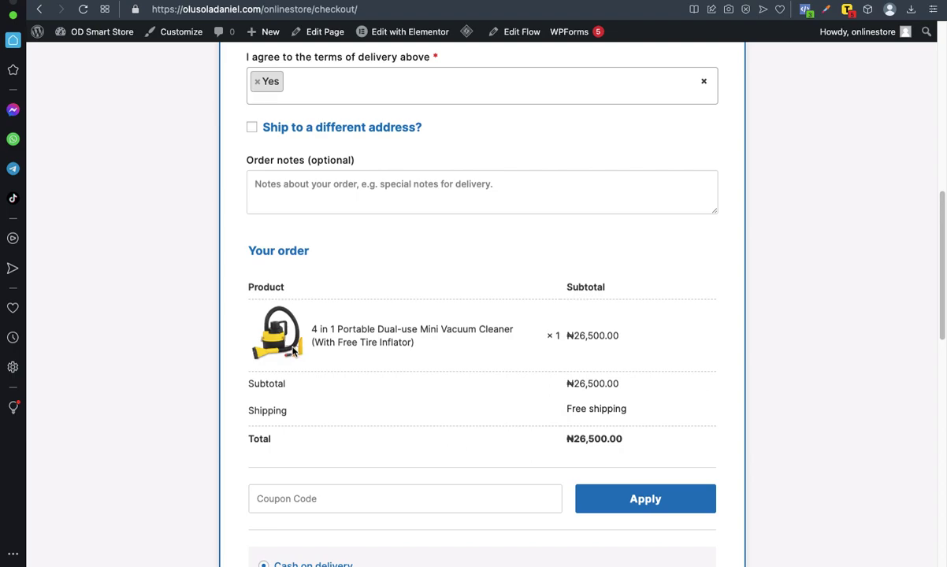
{"action": "scroll", "coordinate": [331, 342], "scroll_direction": "down", "scroll_amount": 3}
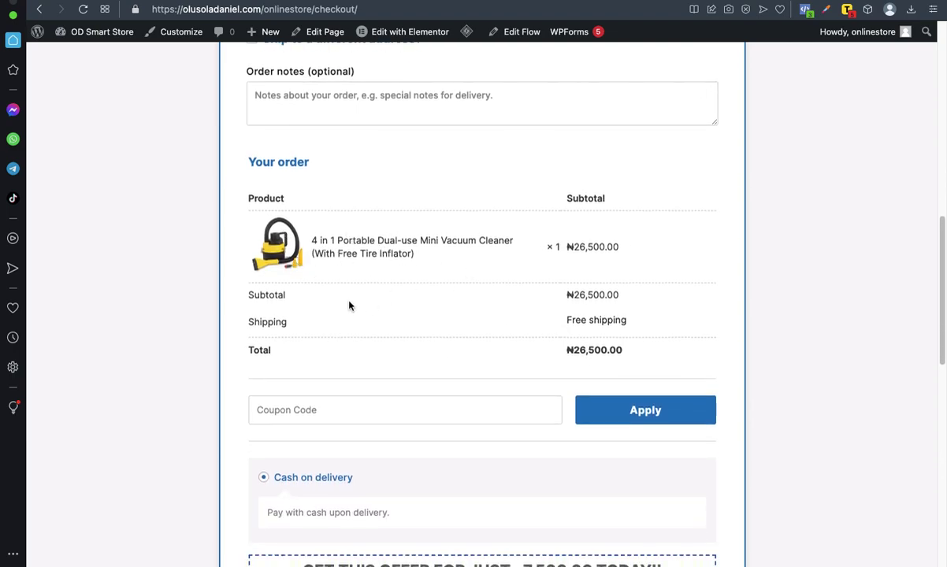
{"action": "scroll", "coordinate": [346, 309], "scroll_direction": "down", "scroll_amount": 8}
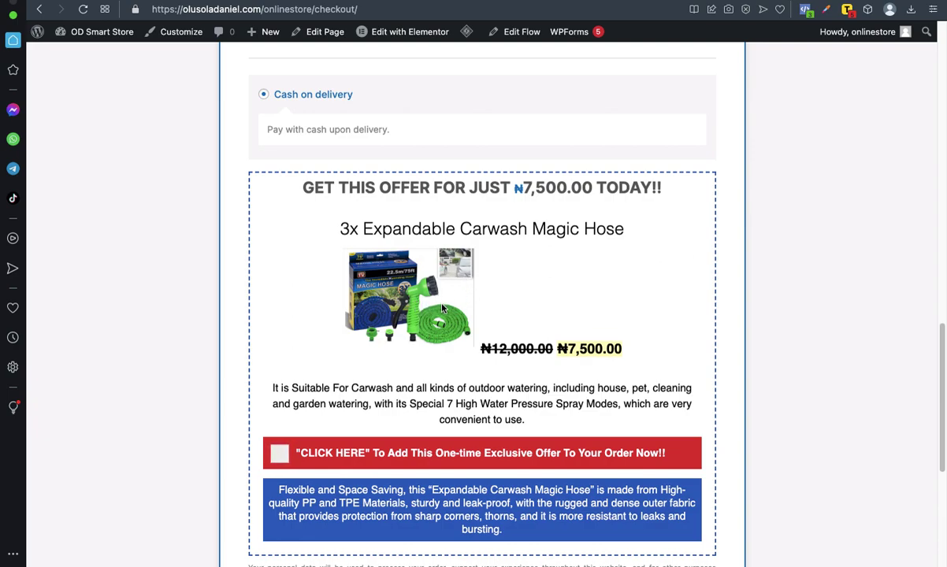
{"action": "scroll", "coordinate": [411, 275], "scroll_direction": "up", "scroll_amount": 11}
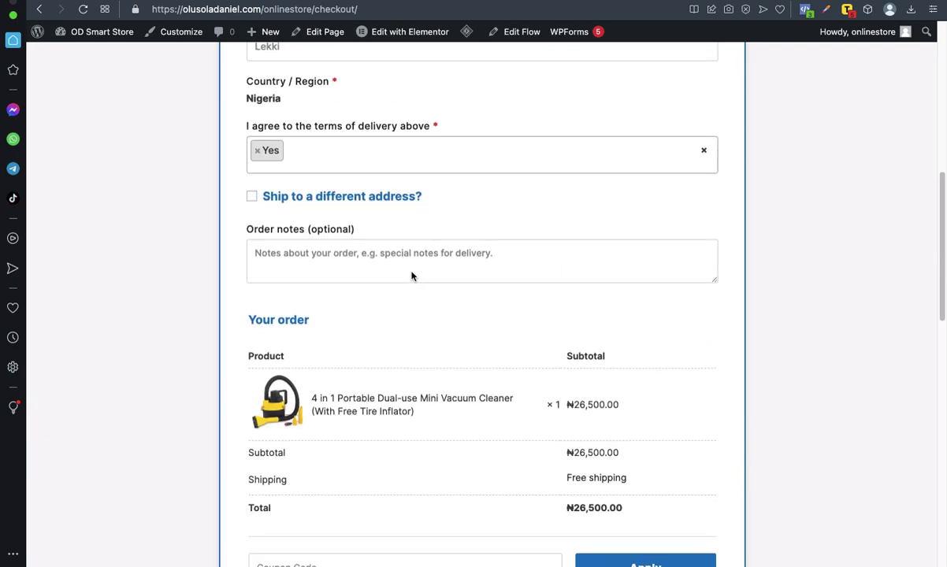
{"action": "scroll", "coordinate": [363, 307], "scroll_direction": "down", "scroll_amount": 2}
{"action": "scroll", "coordinate": [407, 309], "scroll_direction": "down", "scroll_amount": 7}
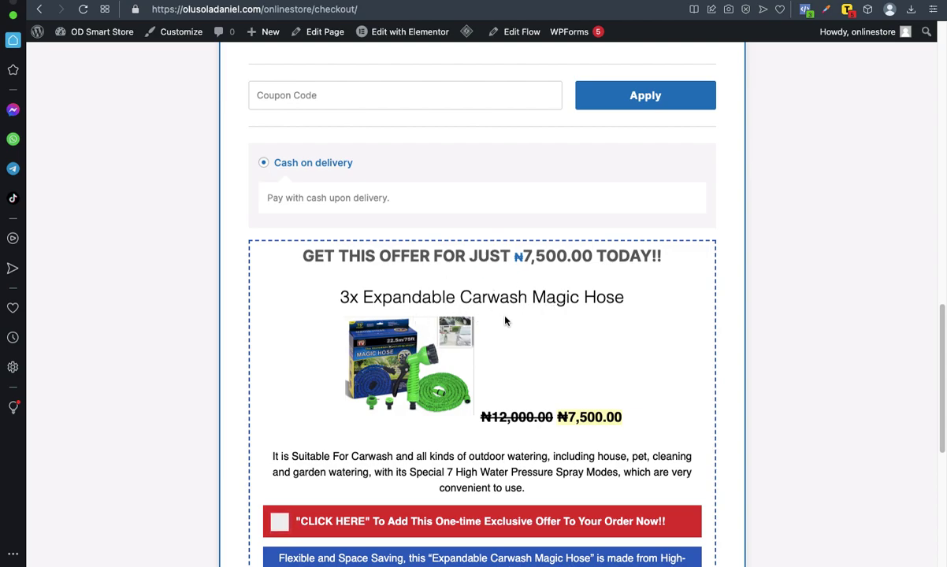
{"action": "scroll", "coordinate": [506, 321], "scroll_direction": "down", "scroll_amount": 3}
{"action": "scroll", "coordinate": [455, 302], "scroll_direction": "up", "scroll_amount": 5}
{"action": "scroll", "coordinate": [451, 304], "scroll_direction": "up", "scroll_amount": 3}
{"action": "scroll", "coordinate": [398, 355], "scroll_direction": "down", "scroll_amount": 4}
{"action": "scroll", "coordinate": [454, 430], "scroll_direction": "down", "scroll_amount": 3}
{"action": "scroll", "coordinate": [430, 396], "scroll_direction": "up", "scroll_amount": 5}
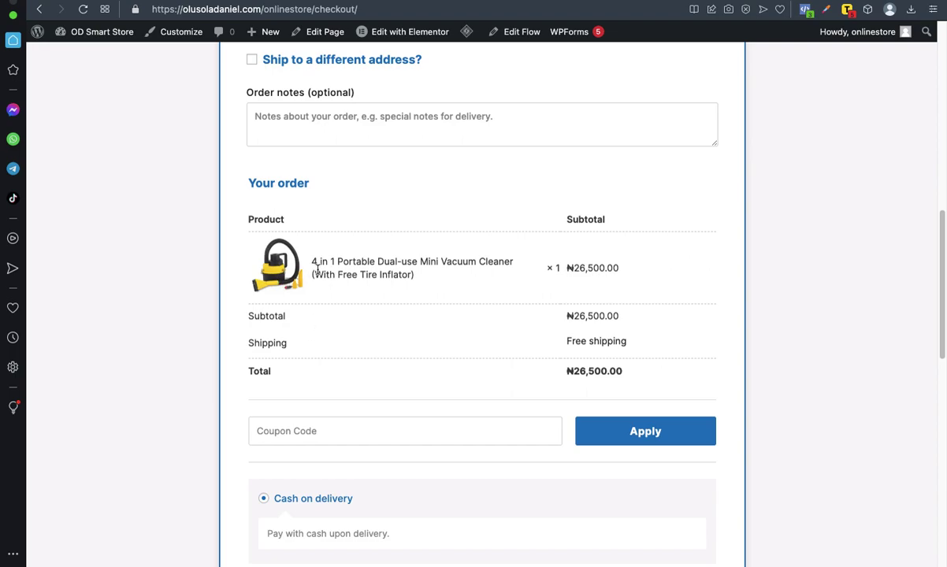
{"action": "scroll", "coordinate": [339, 292], "scroll_direction": "down", "scroll_amount": 1}
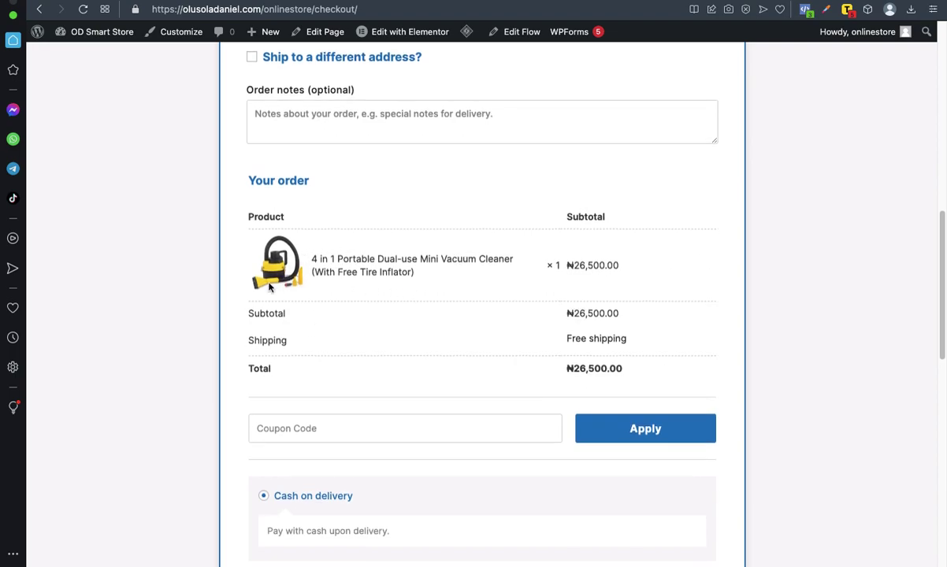
{"action": "scroll", "coordinate": [285, 277], "scroll_direction": "down", "scroll_amount": 6}
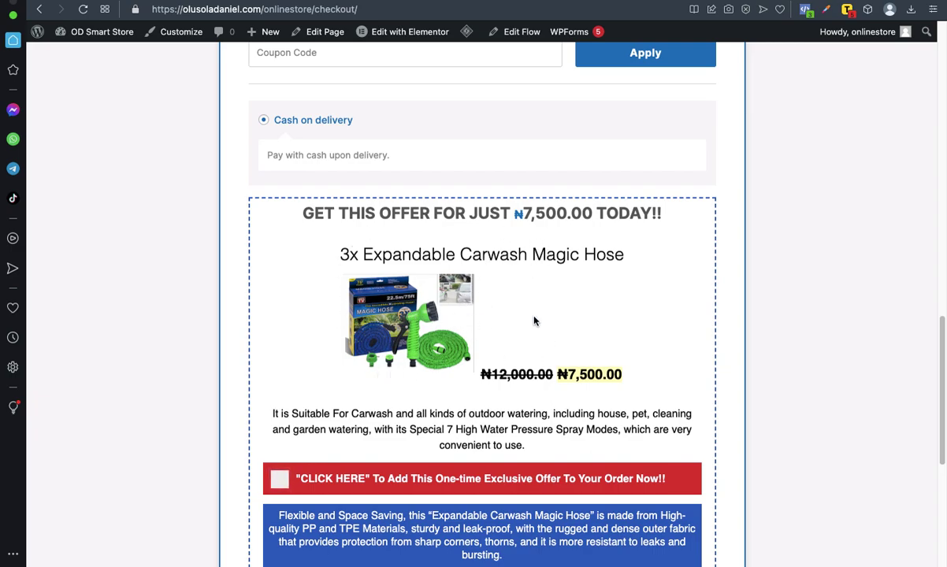
- Review the vacuum cleaner's price and the total in the order summary, without accepting the order bump
{"action": "scroll", "coordinate": [504, 287], "scroll_direction": "up", "scroll_amount": 3}
{"action": "scroll", "coordinate": [492, 268], "scroll_direction": "down", "scroll_amount": 2}
{"action": "scroll", "coordinate": [496, 306], "scroll_direction": "up", "scroll_amount": 6}
{"action": "scroll", "coordinate": [542, 288], "scroll_direction": "down", "scroll_amount": 2}
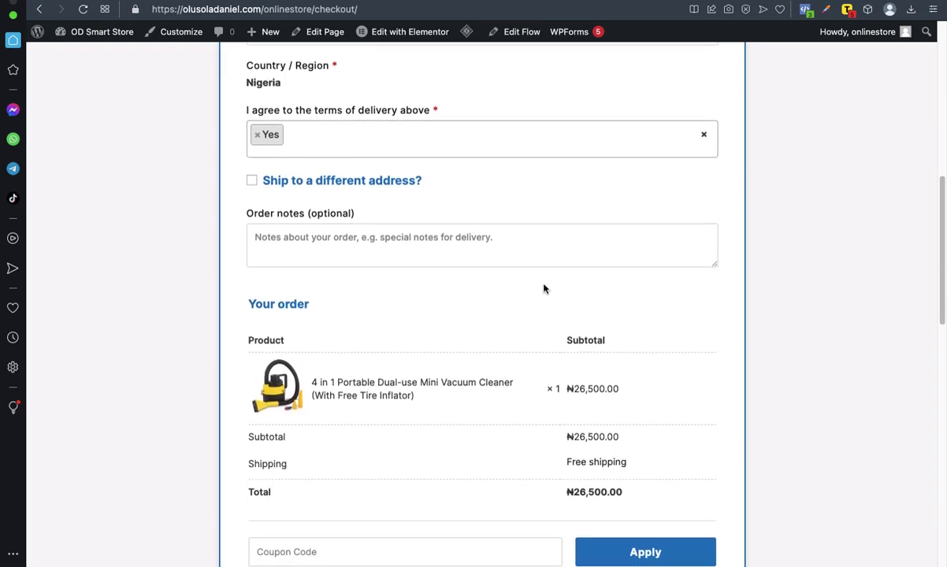
{"action": "scroll", "coordinate": [576, 272], "scroll_direction": "down", "scroll_amount": 3}
{"action": "scroll", "coordinate": [442, 188], "scroll_direction": "up", "scroll_amount": 2}
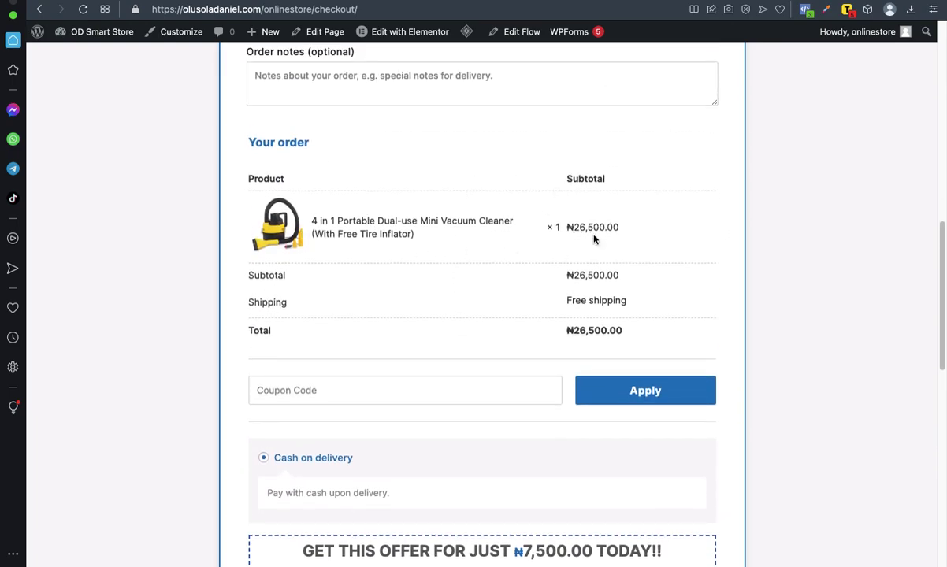
- Compare the magic hose order bump's price and description with the vacuum cleaner listed under Your order
{"action": "scroll", "coordinate": [556, 247], "scroll_direction": "down", "scroll_amount": 4}
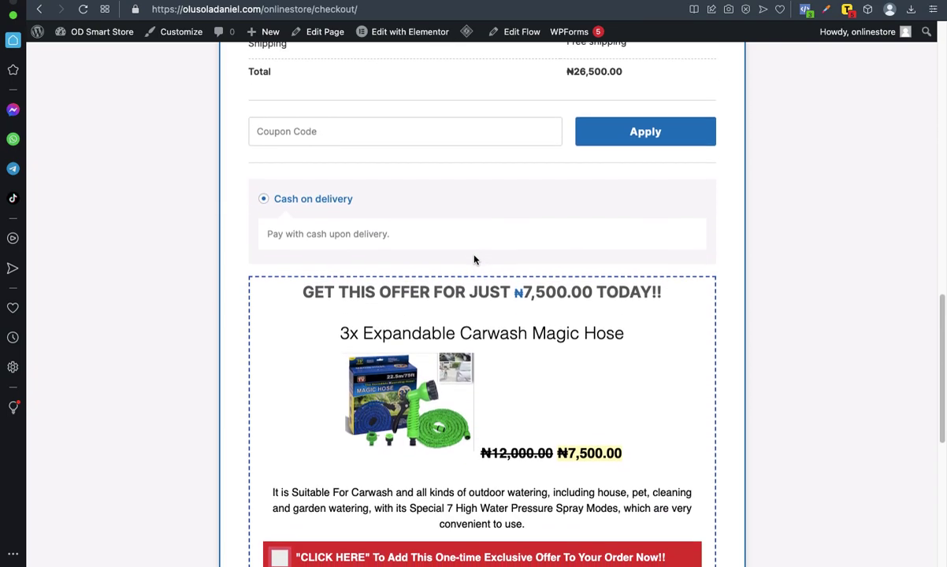
{"action": "scroll", "coordinate": [475, 253], "scroll_direction": "down", "scroll_amount": 2}
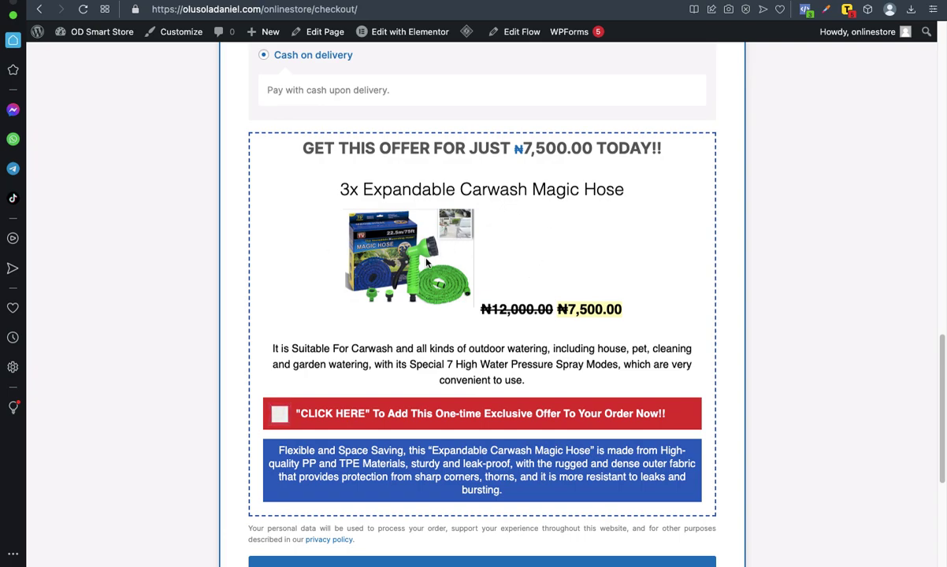
{"action": "scroll", "coordinate": [426, 263], "scroll_direction": "up", "scroll_amount": 1}
{"action": "scroll", "coordinate": [426, 262], "scroll_direction": "up", "scroll_amount": 5}
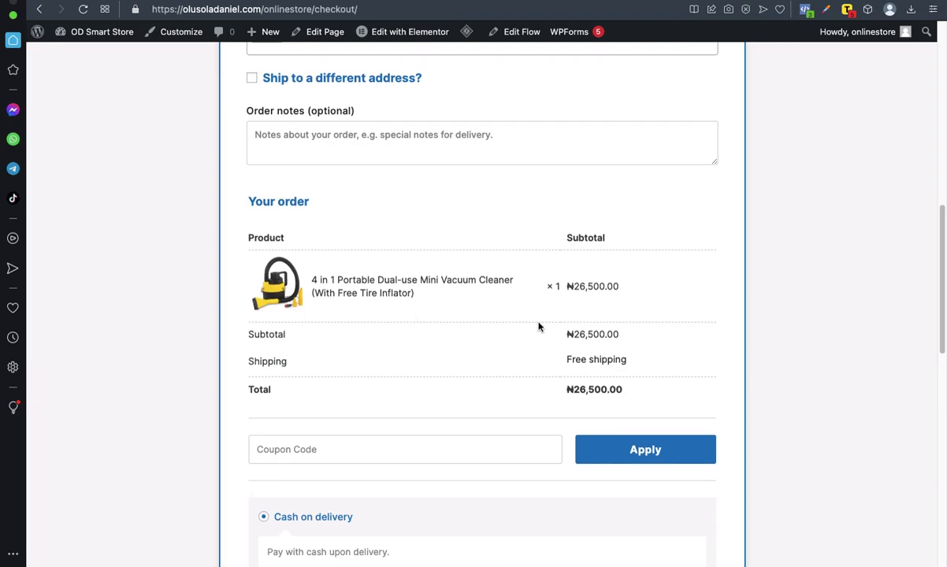
{"action": "scroll", "coordinate": [499, 312], "scroll_direction": "down", "scroll_amount": 5}
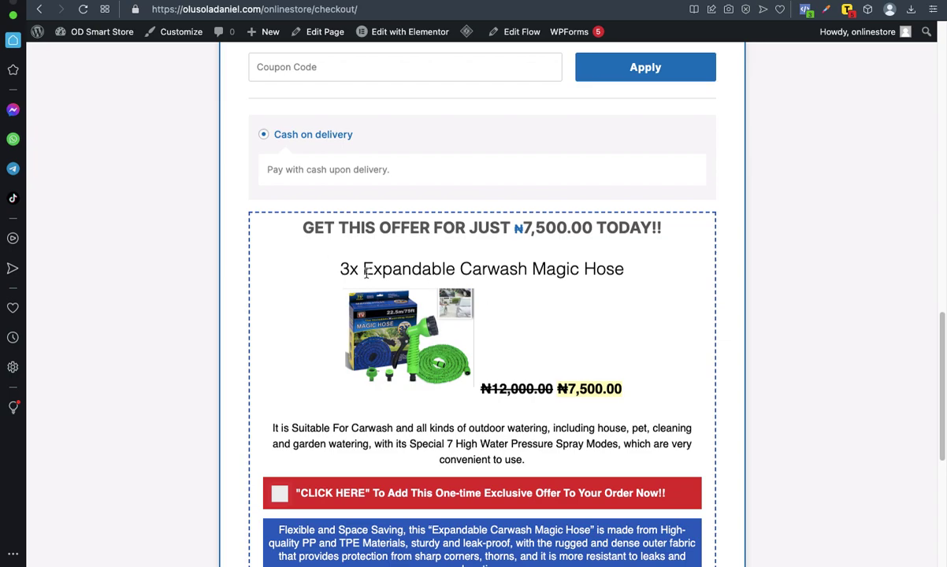
{"action": "scroll", "coordinate": [465, 260], "scroll_direction": "down", "scroll_amount": 1}
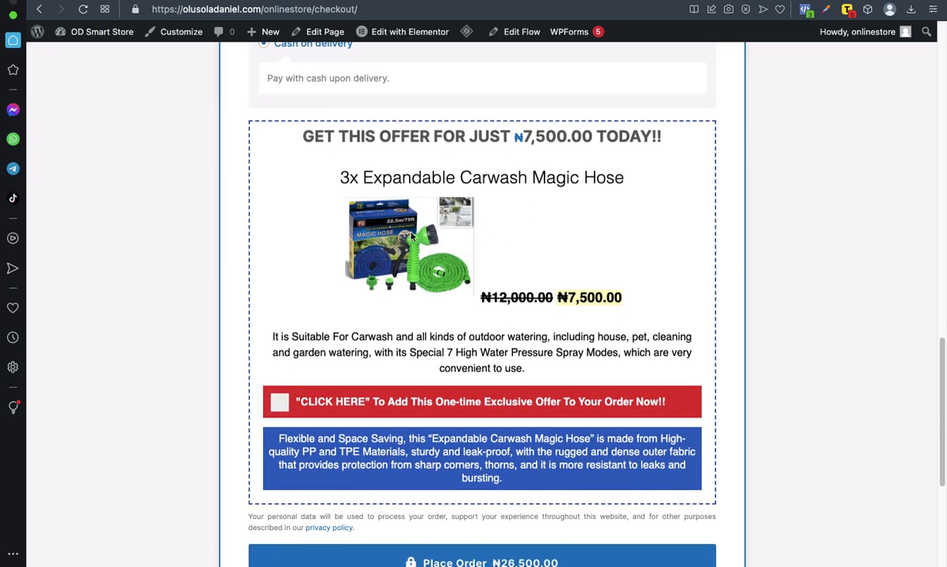
{"action": "scroll", "coordinate": [417, 260], "scroll_direction": "up", "scroll_amount": 1}
{"action": "scroll", "coordinate": [419, 270], "scroll_direction": "down", "scroll_amount": 1}
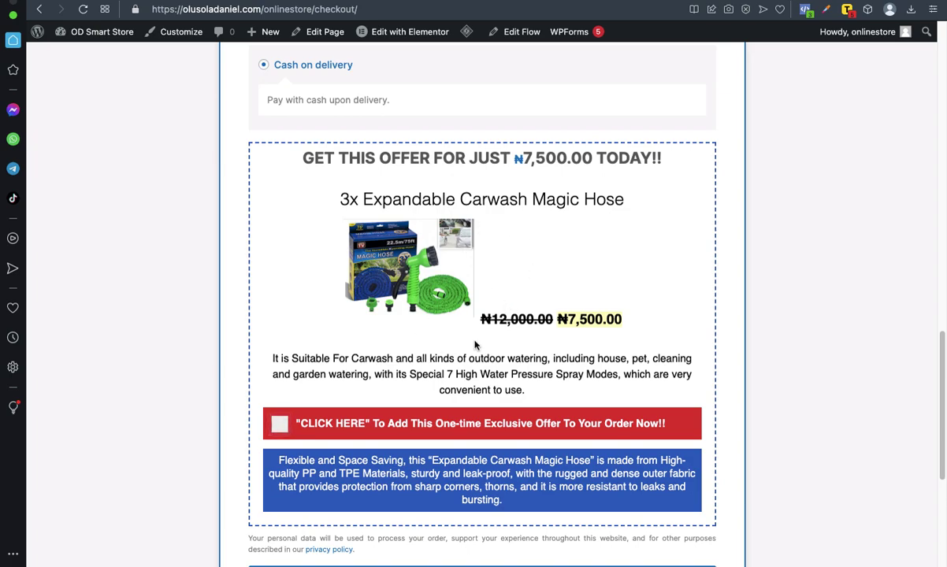
- Accept the one-time magic hose offer in the order bump and check the updated order summary
{"action": "scroll", "coordinate": [475, 345], "scroll_direction": "down", "scroll_amount": 1}
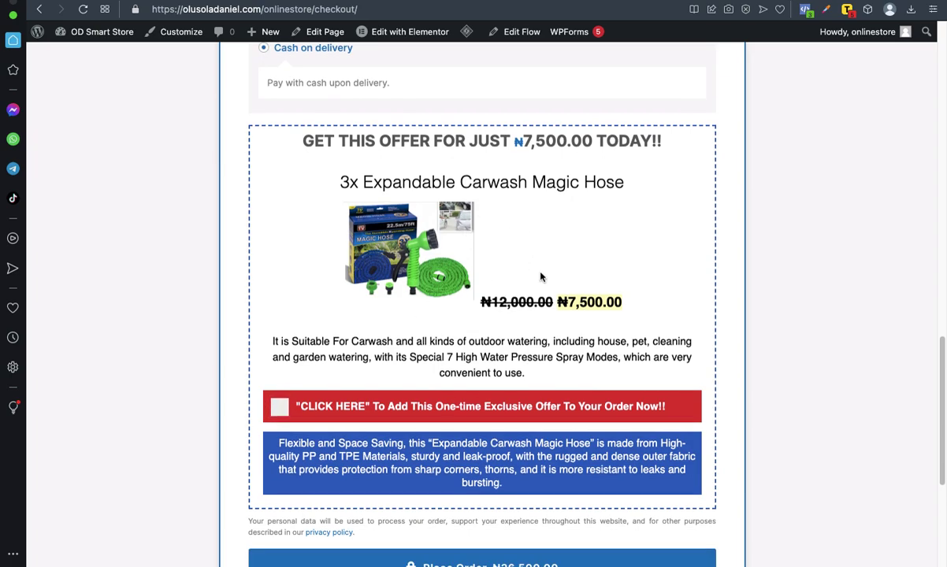
{"action": "left_click", "coordinate": [281, 409]}
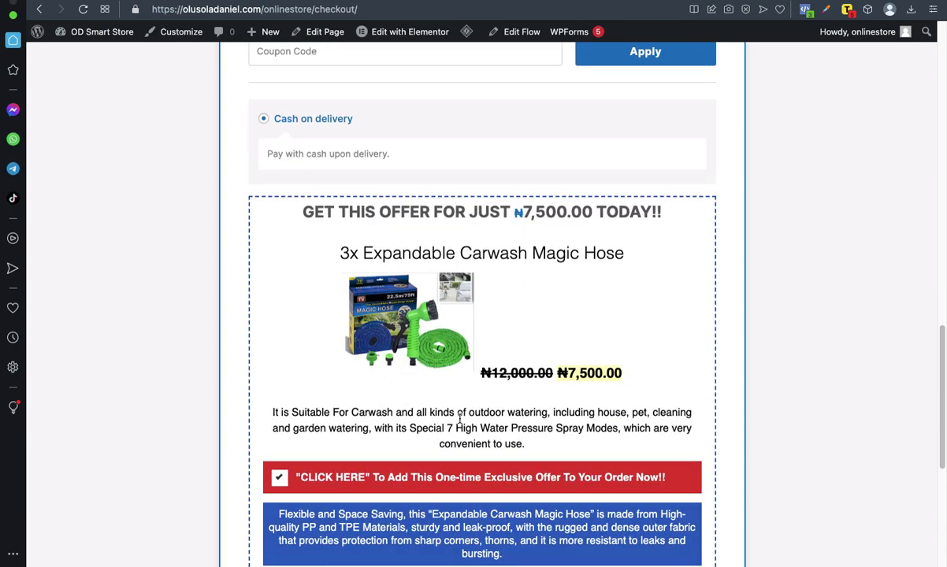
{"action": "scroll", "coordinate": [443, 324], "scroll_direction": "up", "scroll_amount": 5}
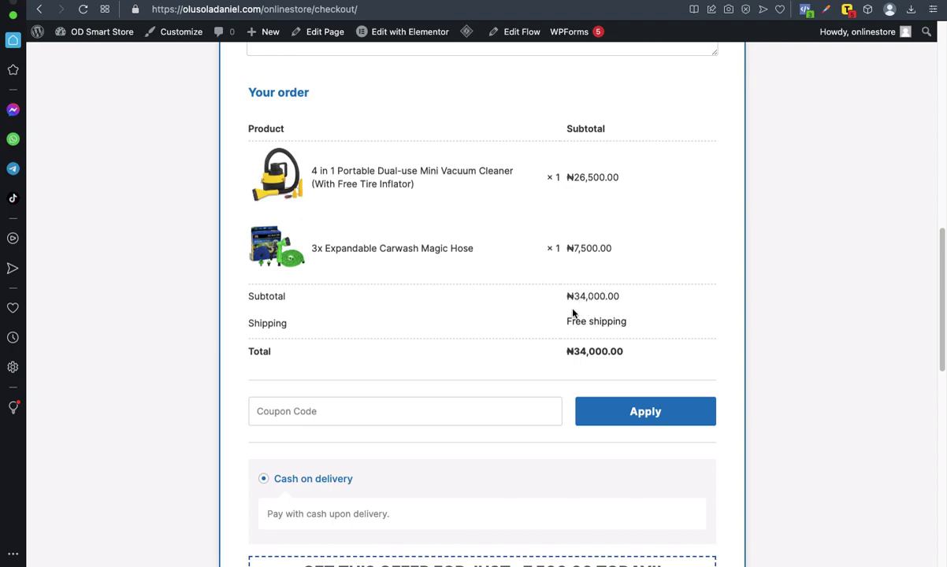
- Remove the magic hose from the order by deselecting the order bump offer, and check the order summary again
{"action": "scroll", "coordinate": [572, 311], "scroll_direction": "down", "scroll_amount": 2}
{"action": "scroll", "coordinate": [573, 313], "scroll_direction": "down", "scroll_amount": 4}
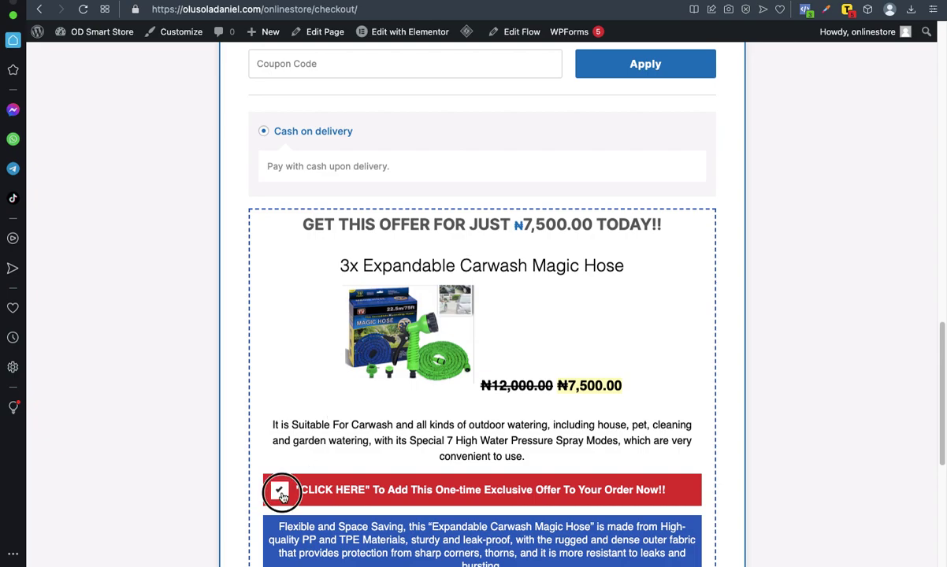
{"action": "scroll", "coordinate": [497, 289], "scroll_direction": "up", "scroll_amount": 7}
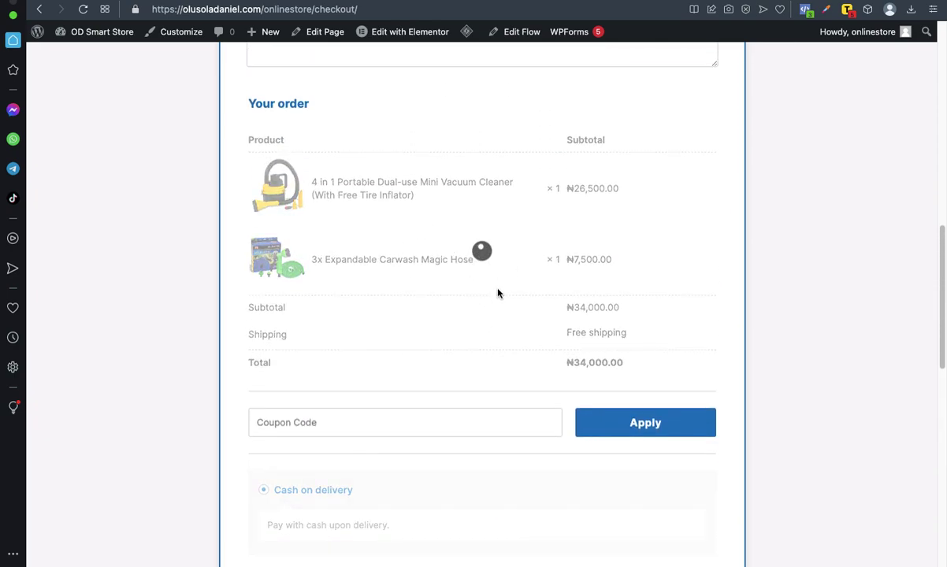
{"action": "scroll", "coordinate": [498, 293], "scroll_direction": "down", "scroll_amount": 5}
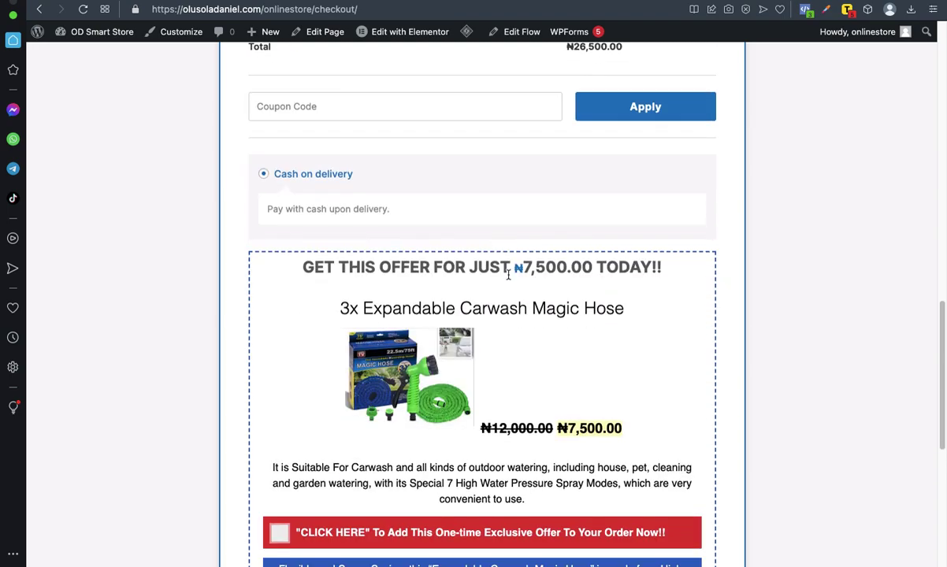
{"action": "scroll", "coordinate": [508, 276], "scroll_direction": "up", "scroll_amount": 3}
{"action": "scroll", "coordinate": [508, 274], "scroll_direction": "up", "scroll_amount": 4}
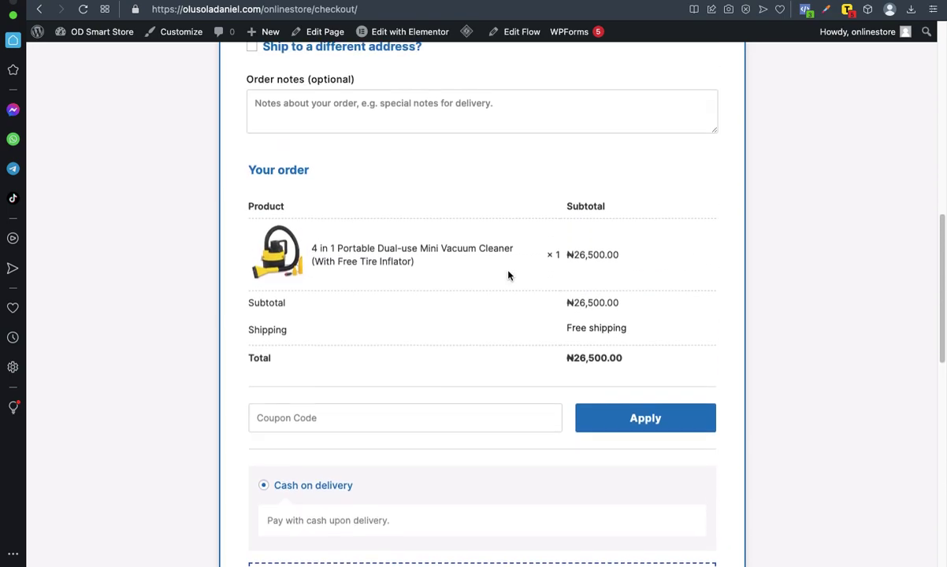
- Examine how the magic hose offer sits below the order summary and cash on delivery option on the checkout page
{"action": "scroll", "coordinate": [473, 308], "scroll_direction": "down", "scroll_amount": 3}
{"action": "scroll", "coordinate": [475, 311], "scroll_direction": "down", "scroll_amount": 5}
{"action": "scroll", "coordinate": [478, 317], "scroll_direction": "up", "scroll_amount": 5}
{"action": "scroll", "coordinate": [478, 317], "scroll_direction": "down", "scroll_amount": 4}
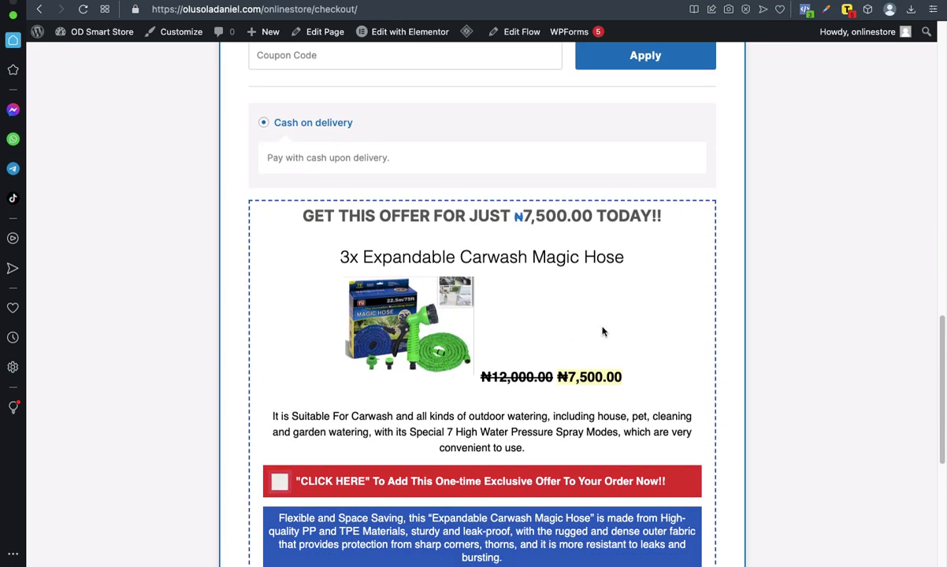
{"action": "scroll", "coordinate": [601, 330], "scroll_direction": "down", "scroll_amount": 5}
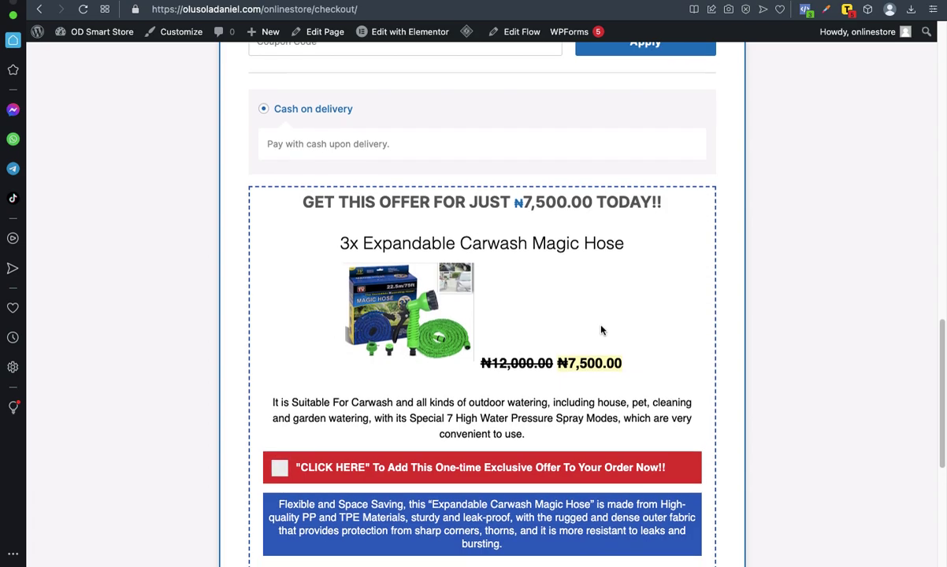
{"action": "scroll", "coordinate": [601, 330], "scroll_direction": "up", "scroll_amount": 12}
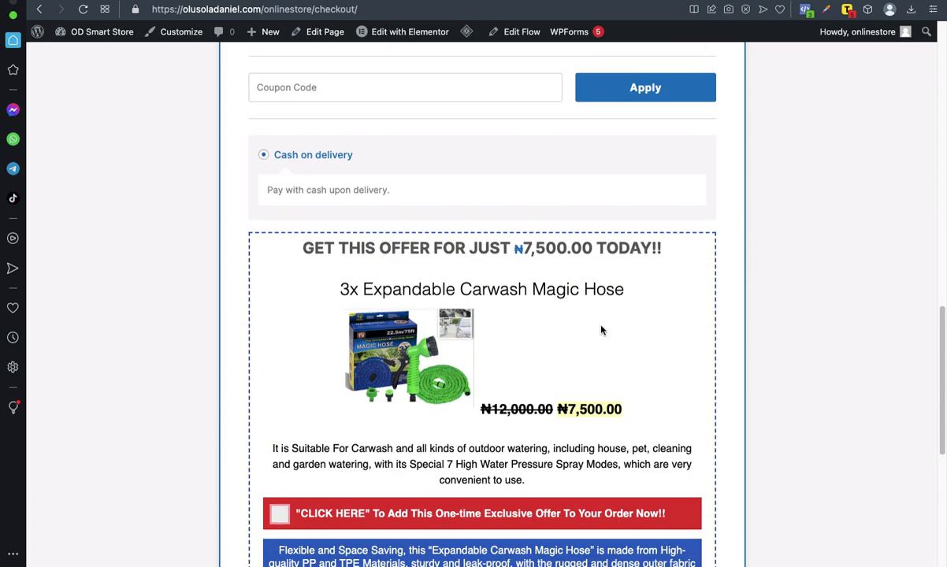
{"action": "scroll", "coordinate": [601, 330], "scroll_direction": "down", "scroll_amount": 4}
{"action": "scroll", "coordinate": [537, 327], "scroll_direction": "down", "scroll_amount": 2}
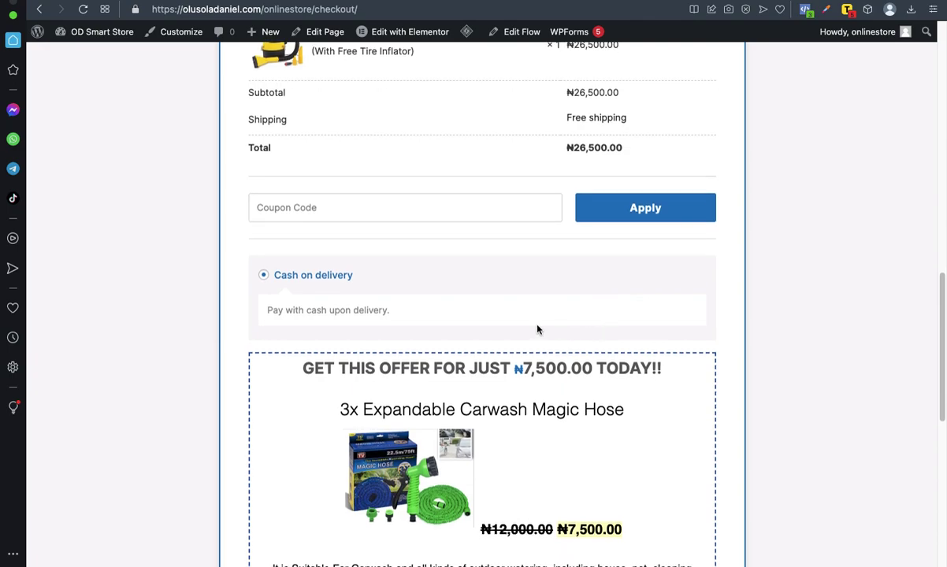
{"action": "scroll", "coordinate": [537, 328], "scroll_direction": "up", "scroll_amount": 5}
{"action": "scroll", "coordinate": [543, 264], "scroll_direction": "down", "scroll_amount": 7}
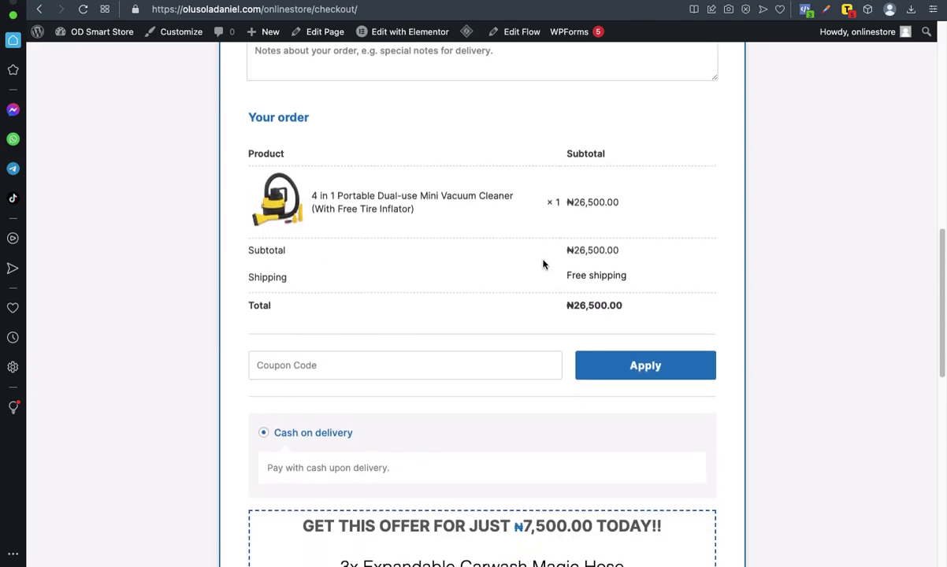
- Review the whole checkout page from the billing details through the order bump to the order placement button
{"action": "scroll", "coordinate": [542, 264], "scroll_direction": "up", "scroll_amount": 17}
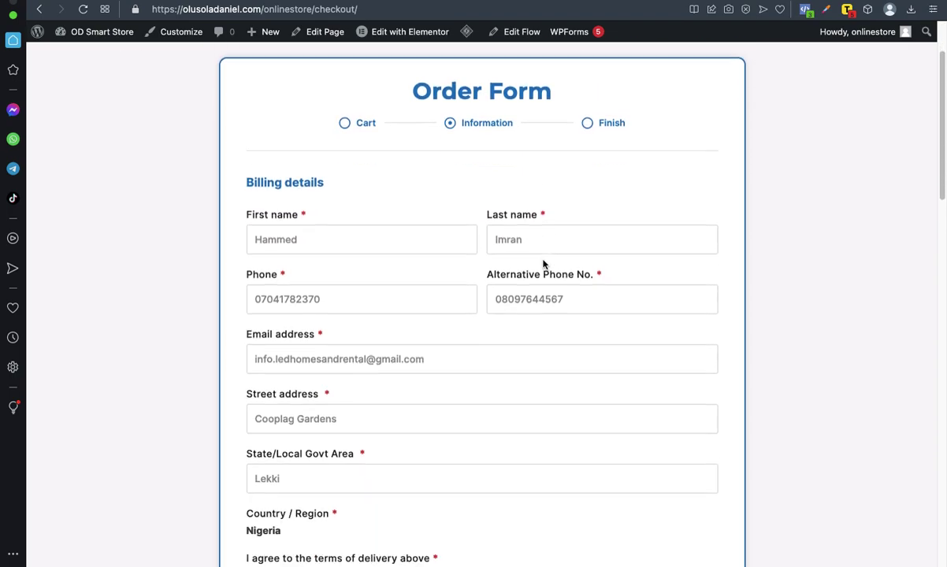
{"action": "scroll", "coordinate": [543, 264], "scroll_direction": "down", "scroll_amount": 17}
{"action": "scroll", "coordinate": [543, 265], "scroll_direction": "down", "scroll_amount": 4}
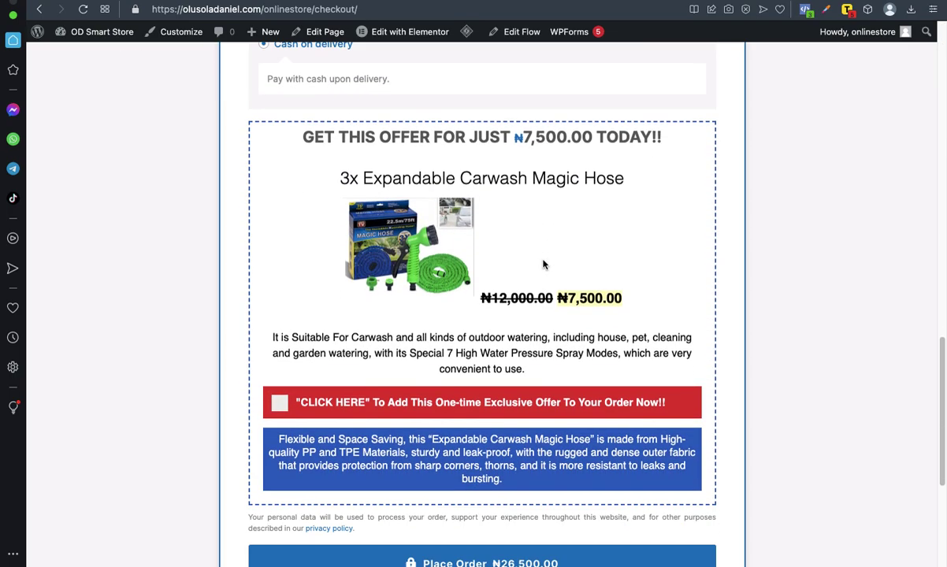
{"action": "scroll", "coordinate": [501, 211], "scroll_direction": "up", "scroll_amount": 11}
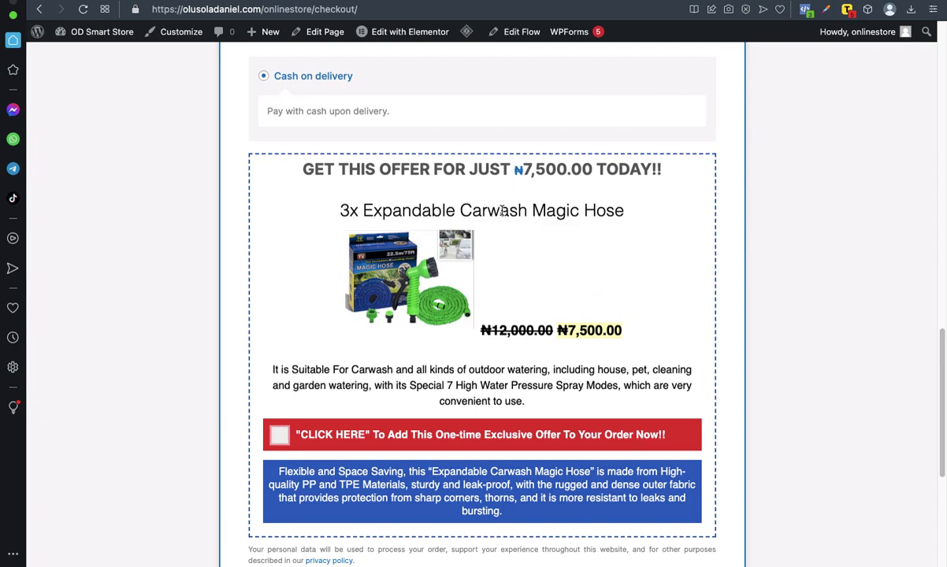
{"action": "scroll", "coordinate": [537, 307], "scroll_direction": "down", "scroll_amount": 16}
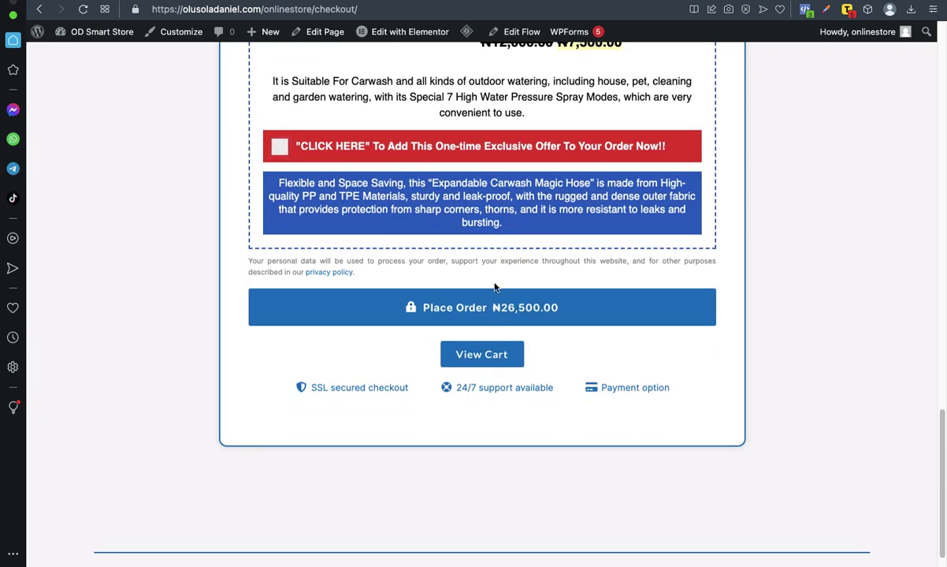
{"action": "scroll", "coordinate": [496, 287], "scroll_direction": "up", "scroll_amount": 5}
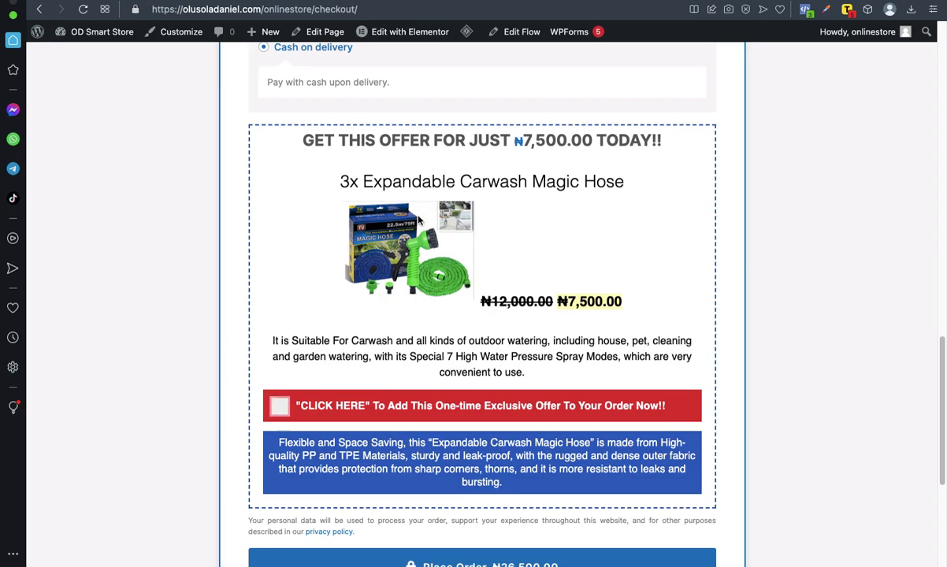
- Switch to the SALES FUNNEL NOTE 2 document and review the plugins in its TOOLS list
{"action": "scroll", "coordinate": [545, 284], "scroll_direction": "down", "scroll_amount": 3}
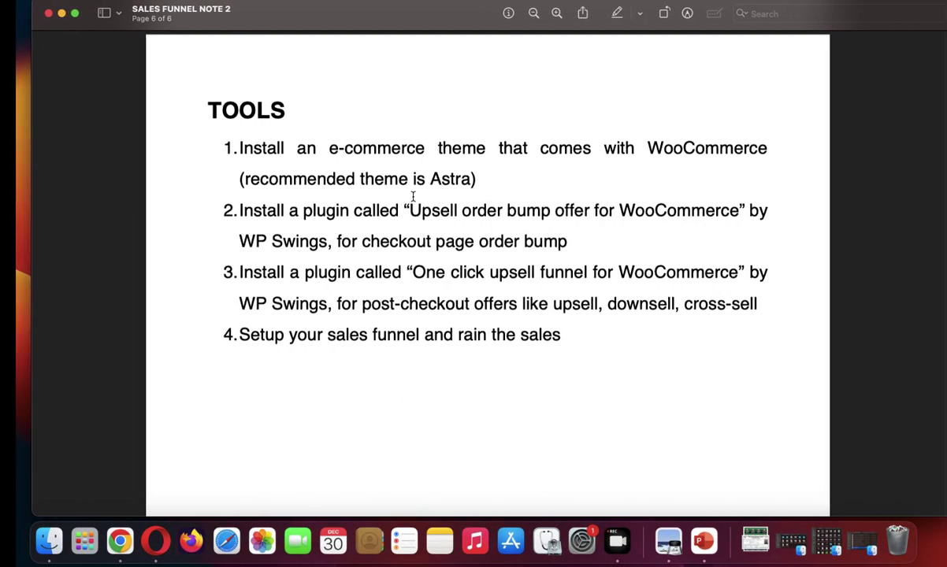
{"action": "scroll", "coordinate": [413, 197], "scroll_direction": "up", "scroll_amount": 5}
{"action": "scroll", "coordinate": [412, 197], "scroll_direction": "up", "scroll_amount": 5}
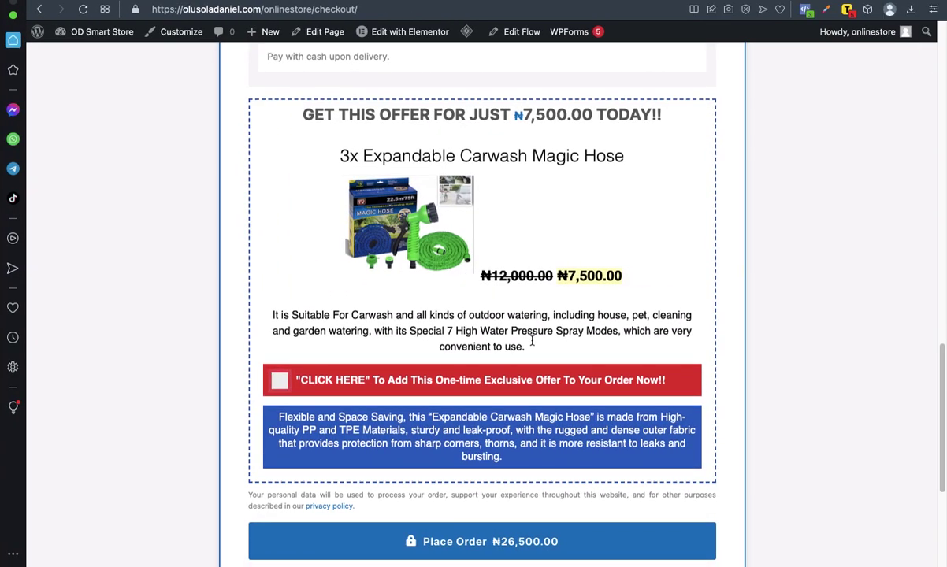
- Return to the store checkout and place the cash on delivery order for the vacuum cleaner without the magic hose offer
{"action": "scroll", "coordinate": [531, 340], "scroll_direction": "down", "scroll_amount": 3}
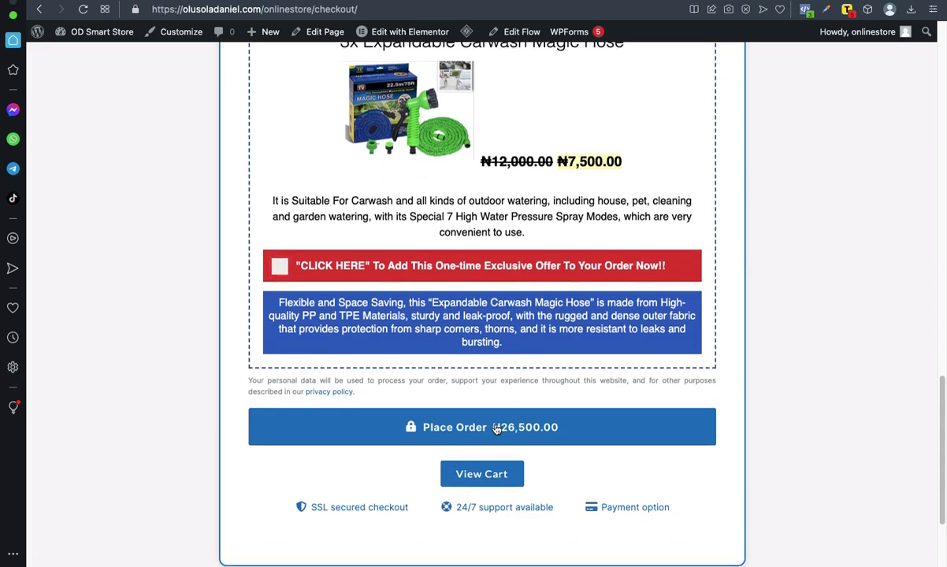
{"action": "left_click", "coordinate": [496, 427]}
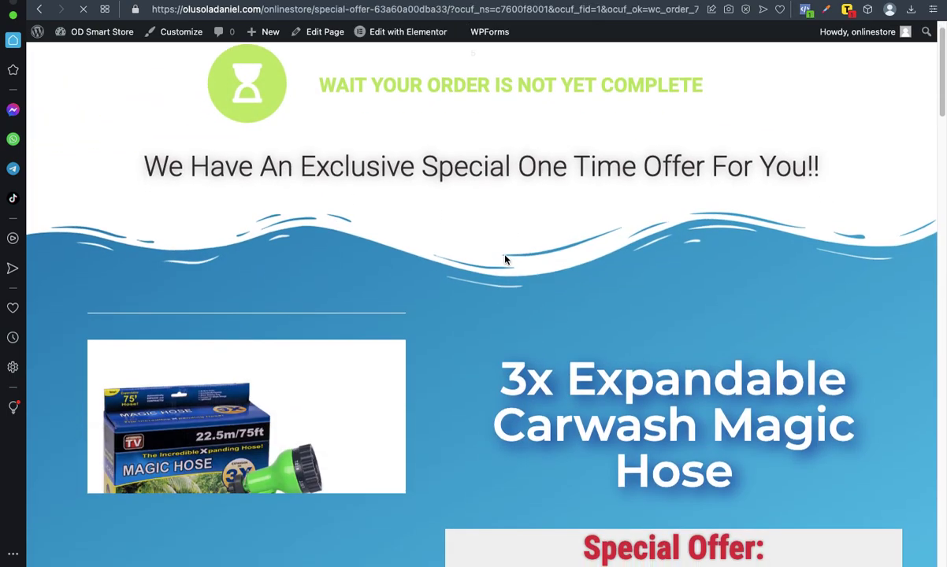
- Examine the post-checkout special offer page's headline, magic hose image, discounted price and the choices to accept or skip the offer
{"action": "scroll", "coordinate": [516, 251], "scroll_direction": "down", "scroll_amount": 3}
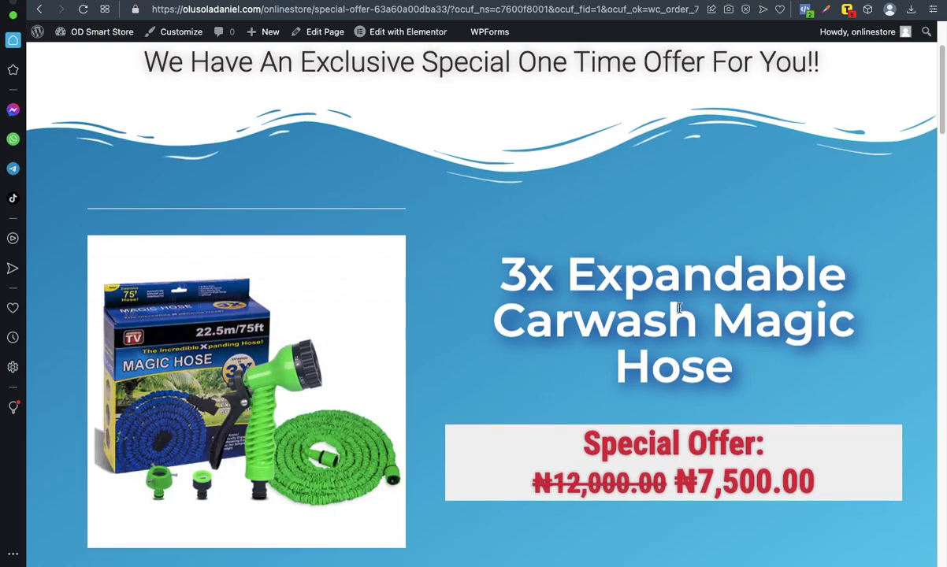
{"action": "scroll", "coordinate": [680, 309], "scroll_direction": "down", "scroll_amount": 3}
{"action": "scroll", "coordinate": [314, 335], "scroll_direction": "down", "scroll_amount": 6}
{"action": "scroll", "coordinate": [335, 360], "scroll_direction": "up", "scroll_amount": 10}
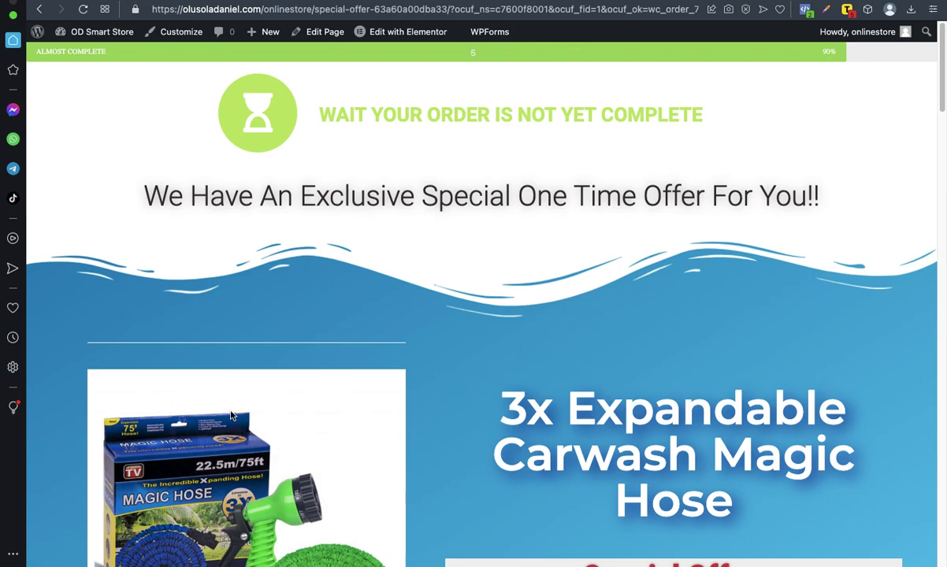
{"action": "scroll", "coordinate": [473, 331], "scroll_direction": "down", "scroll_amount": 3}
{"action": "scroll", "coordinate": [469, 304], "scroll_direction": "up", "scroll_amount": 3}
{"action": "scroll", "coordinate": [496, 333], "scroll_direction": "down", "scroll_amount": 3}
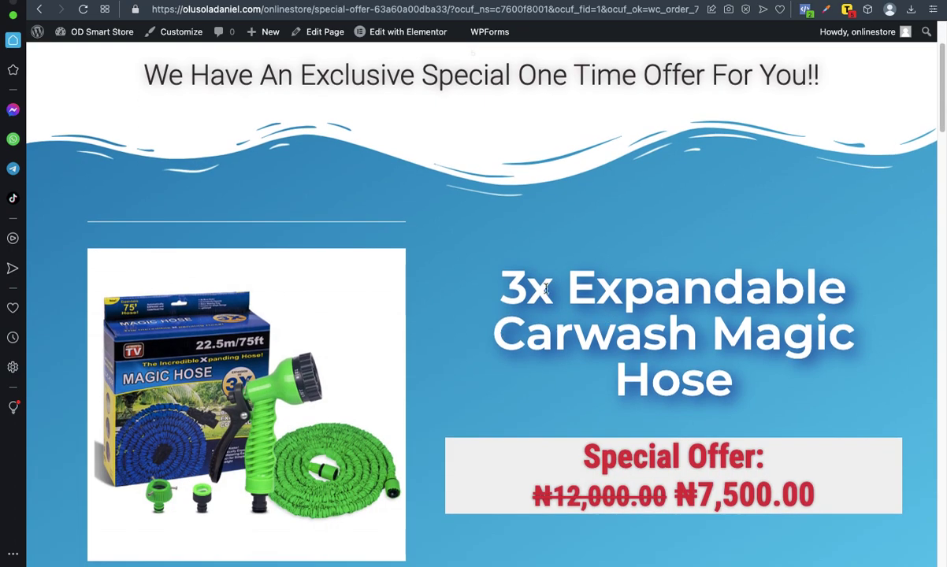
{"action": "scroll", "coordinate": [530, 451], "scroll_direction": "down", "scroll_amount": 5}
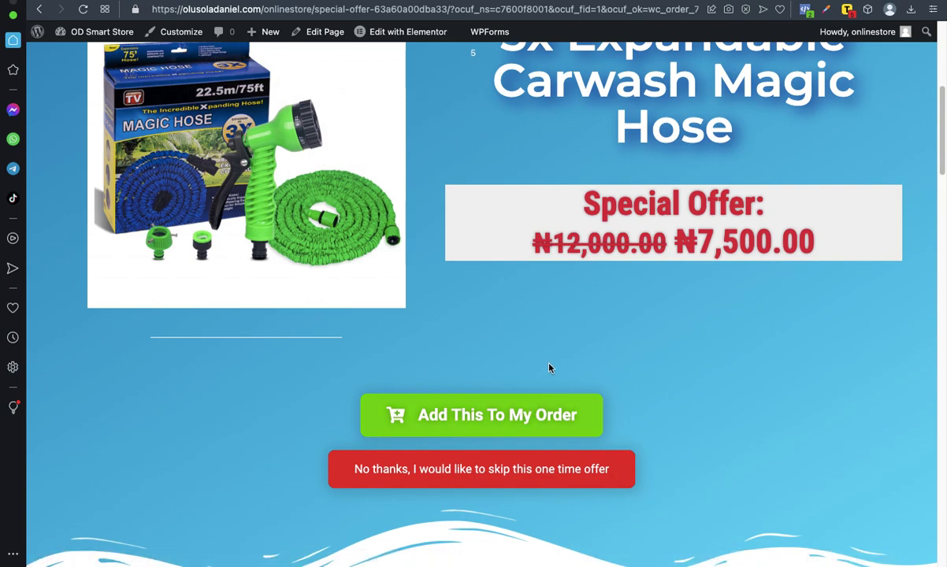
- Review the special offer page again, from its order progress notice down to the skip option and product video
{"action": "scroll", "coordinate": [501, 371], "scroll_direction": "up", "scroll_amount": 5}
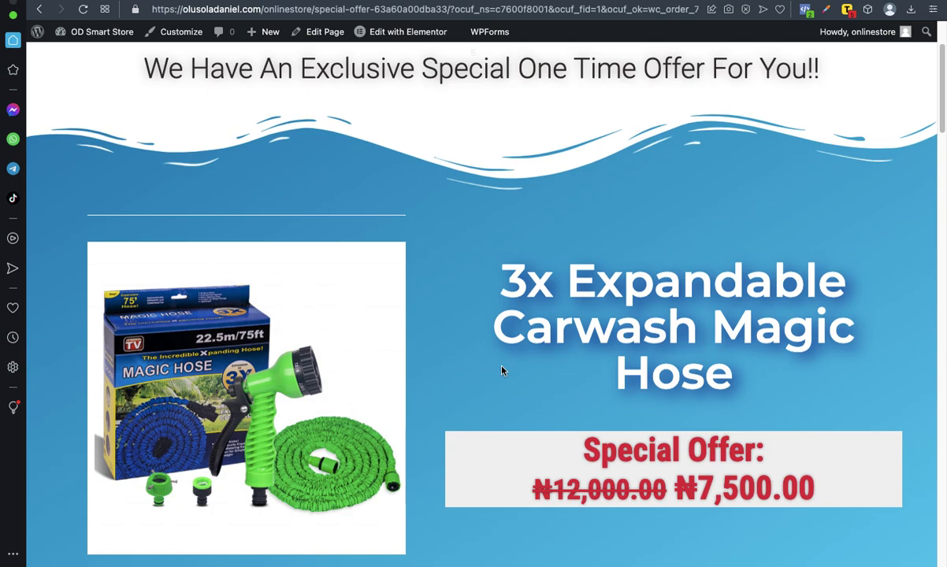
{"action": "scroll", "coordinate": [470, 423], "scroll_direction": "down", "scroll_amount": 7}
{"action": "scroll", "coordinate": [471, 424], "scroll_direction": "down", "scroll_amount": 5}
{"action": "scroll", "coordinate": [470, 419], "scroll_direction": "up", "scroll_amount": 13}
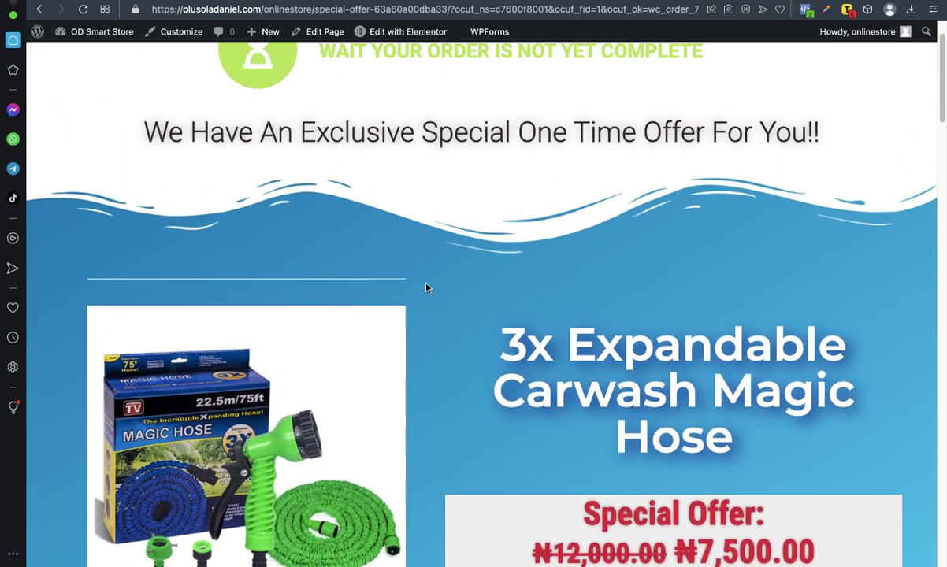
{"action": "scroll", "coordinate": [426, 287], "scroll_direction": "up", "scroll_amount": 2}
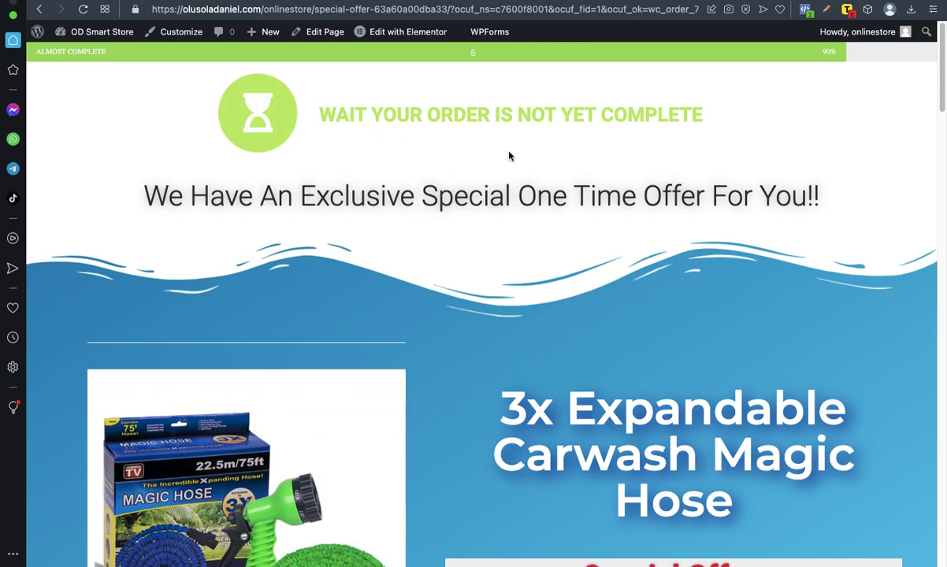
{"action": "scroll", "coordinate": [536, 231], "scroll_direction": "down", "scroll_amount": 7}
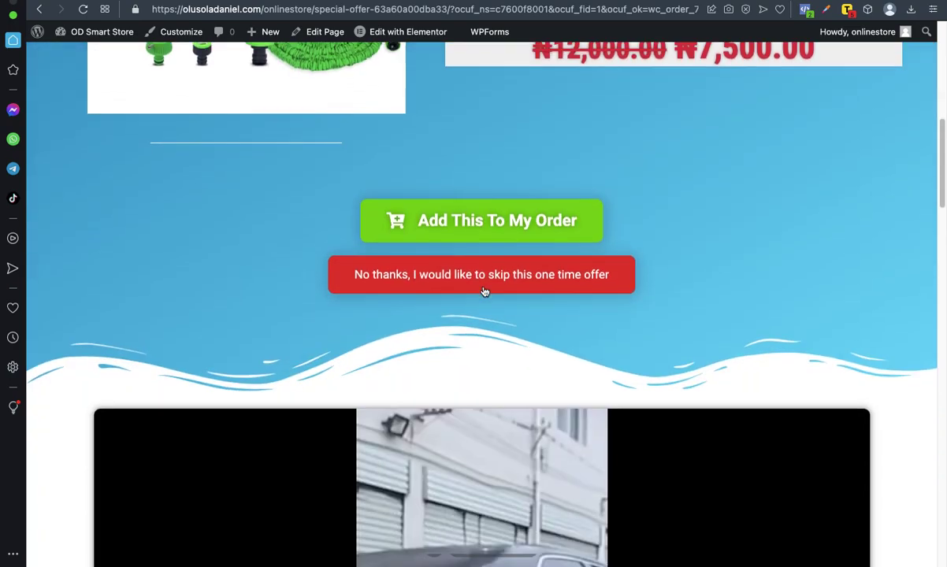
- Switch from the special offer page to the store's WordPress admin and go to its dashboard
{"action": "left_click", "coordinate": [483, 290]}
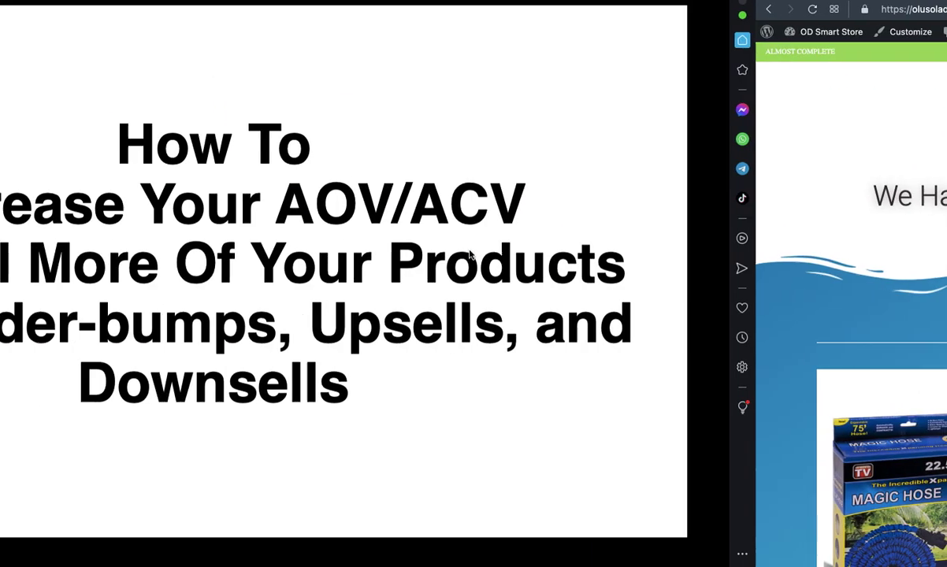
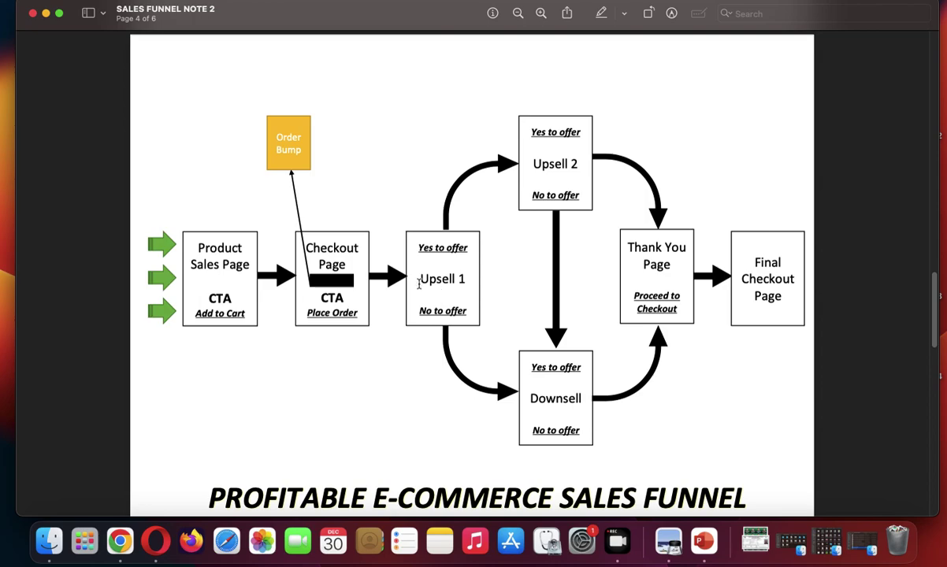
{"action": "key", "text": "ctrl+Right"}
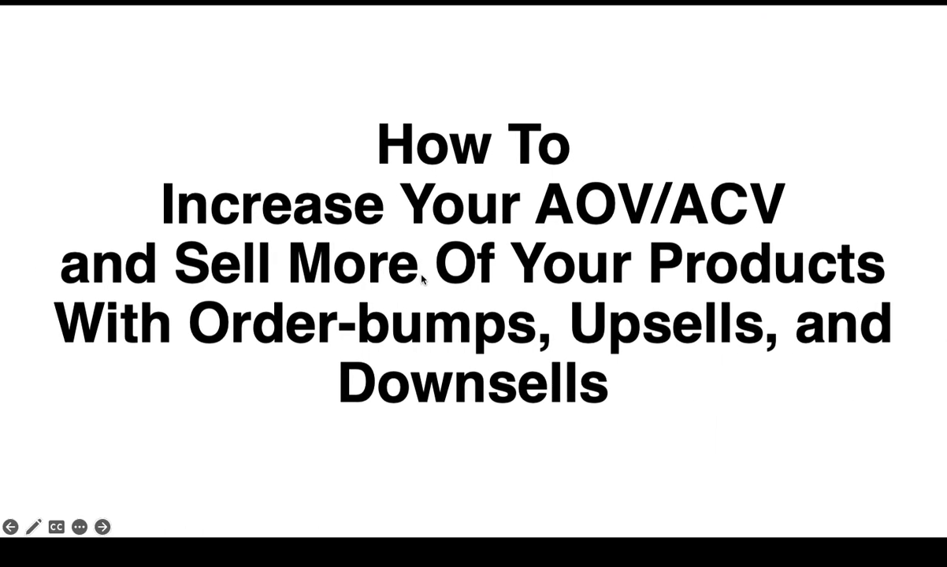
{"action": "key", "text": "ctrl+Right"}
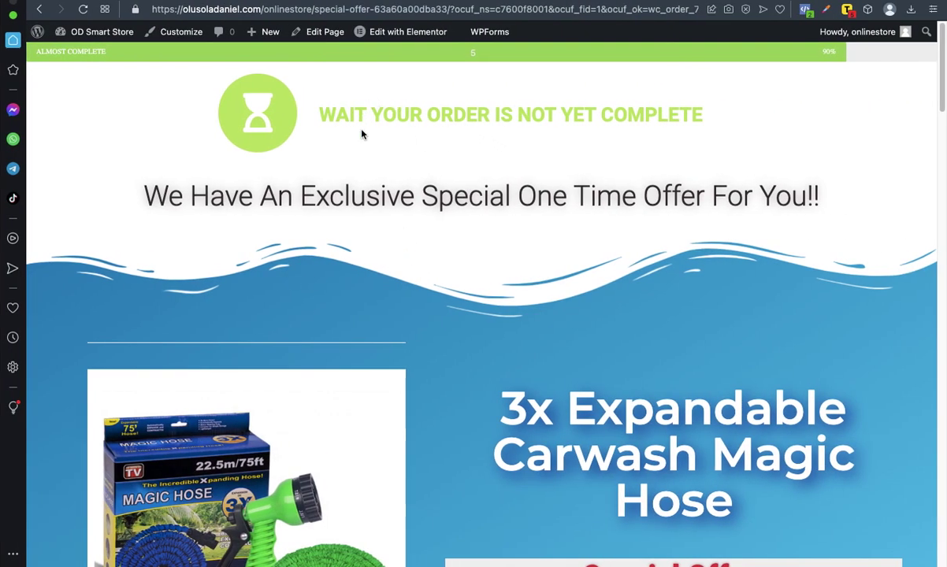
{"action": "key", "text": "ctrl+Right"}
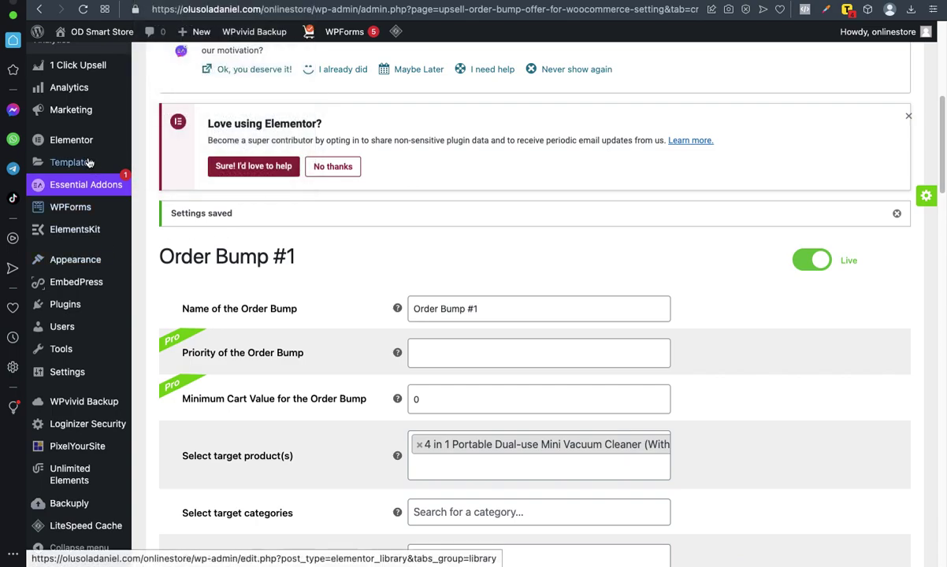
{"action": "scroll", "coordinate": [89, 161], "scroll_direction": "up", "scroll_amount": 5}
- In the SALES FUNNEL NOTE 2 document, highlight the plugin name "One click upsell funnel for WooCommerce" in the TOOLS list
{"action": "left_click", "coordinate": [281, 228]}
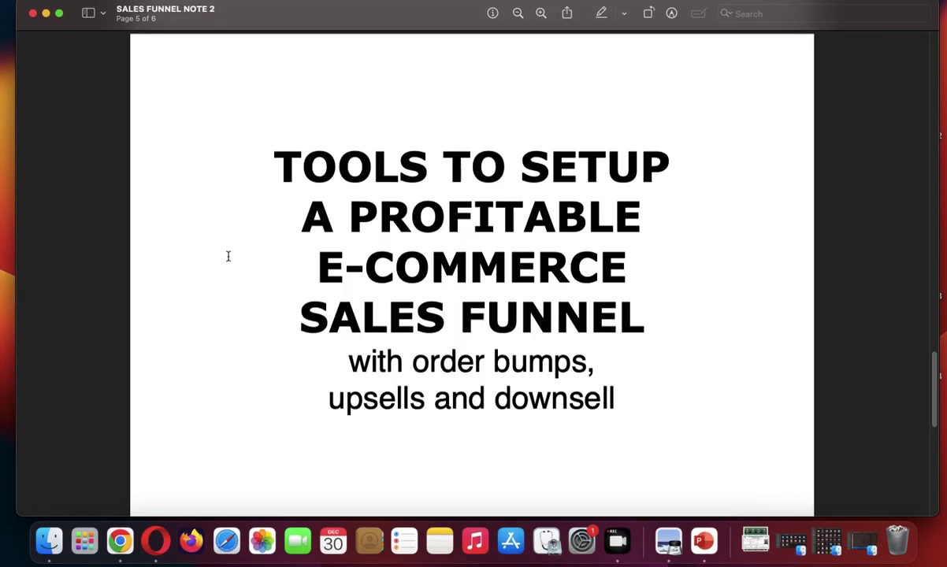
{"action": "scroll", "coordinate": [228, 256], "scroll_direction": "down", "scroll_amount": 5}
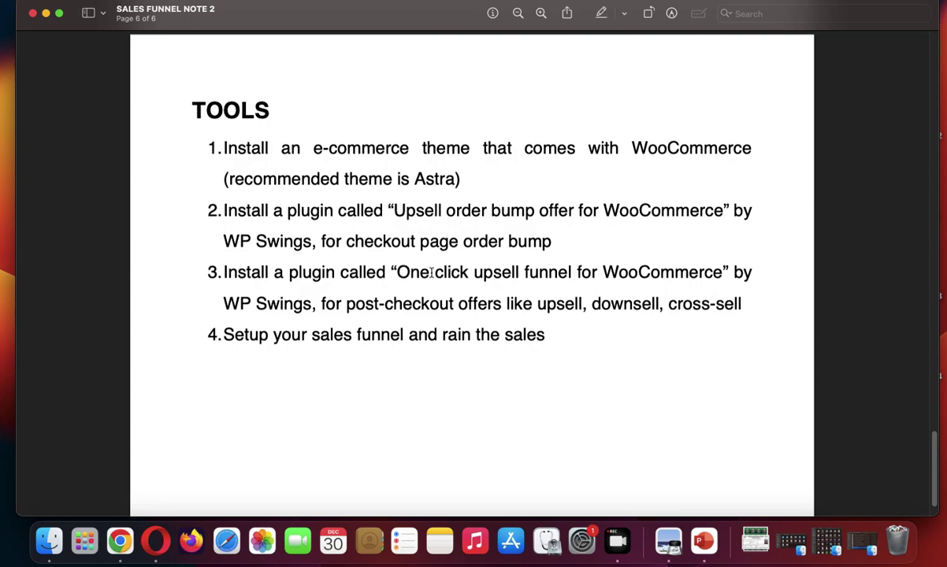
{"action": "left_click_drag", "start_coordinate": [397, 273], "coordinate": [689, 272]}
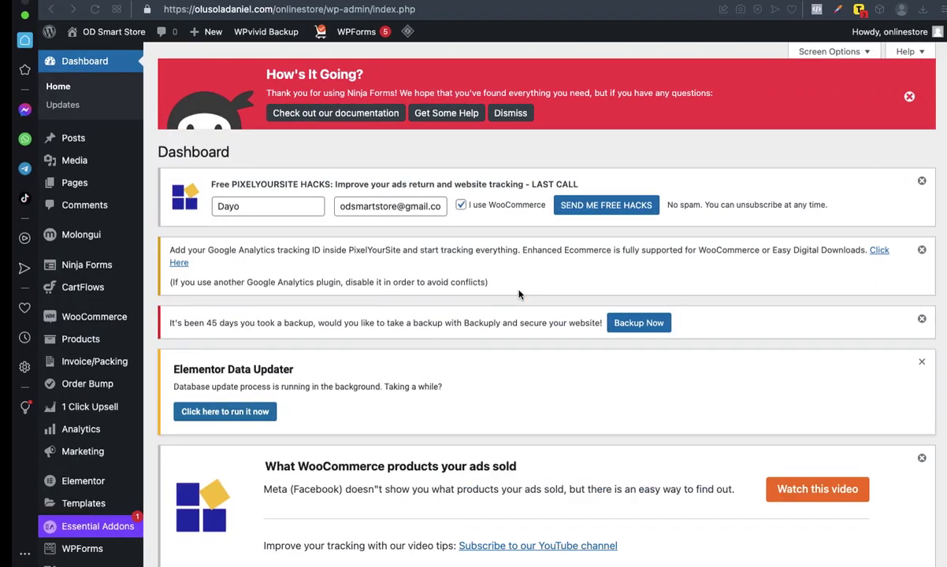
- Return to the WordPress dashboard and display the 1 Click Upsell plugin's funnels list
{"action": "scroll", "coordinate": [73, 331], "scroll_direction": "down", "scroll_amount": 5}
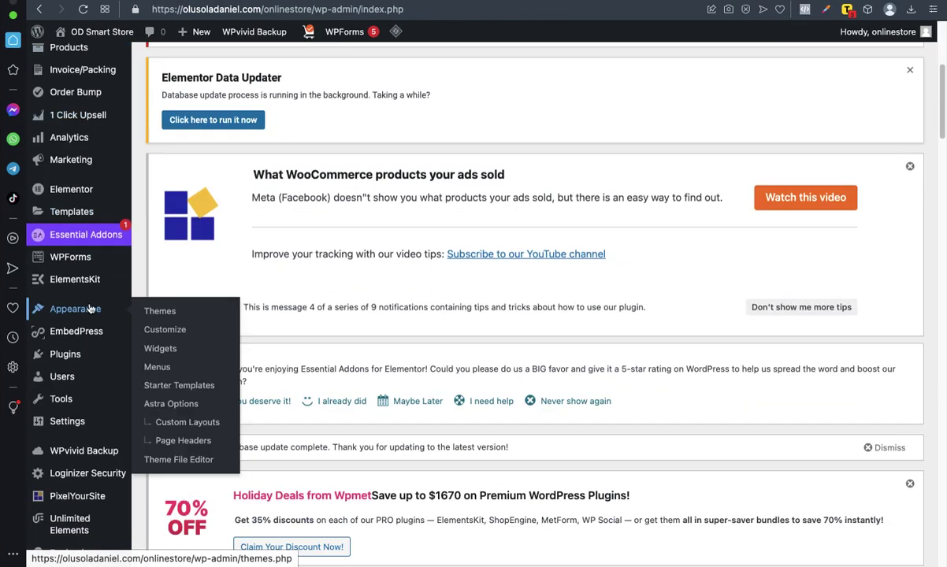
{"action": "scroll", "coordinate": [79, 367], "scroll_direction": "up", "scroll_amount": 1}
{"action": "scroll", "coordinate": [75, 371], "scroll_direction": "down", "scroll_amount": 1}
{"action": "scroll", "coordinate": [75, 480], "scroll_direction": "up", "scroll_amount": 3}
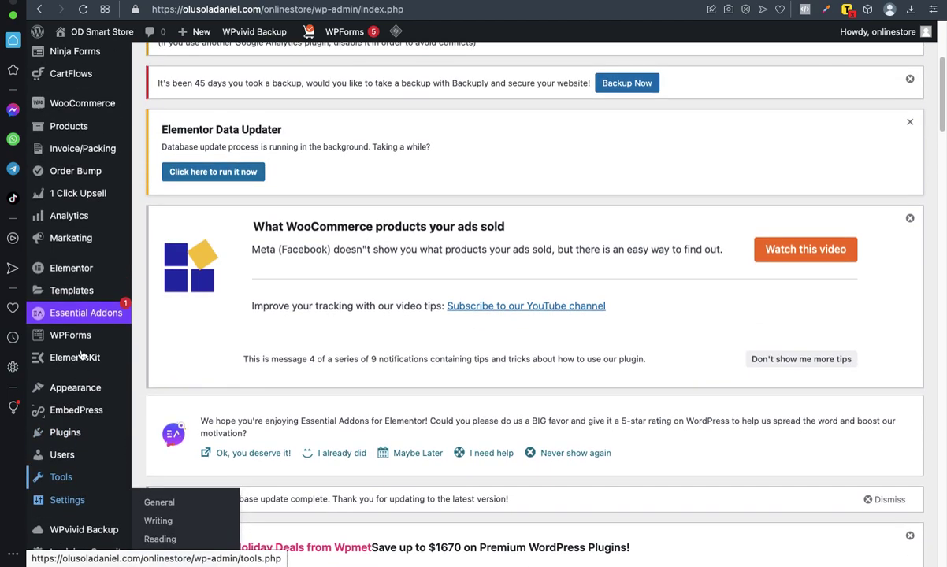
{"action": "left_click", "coordinate": [92, 197]}
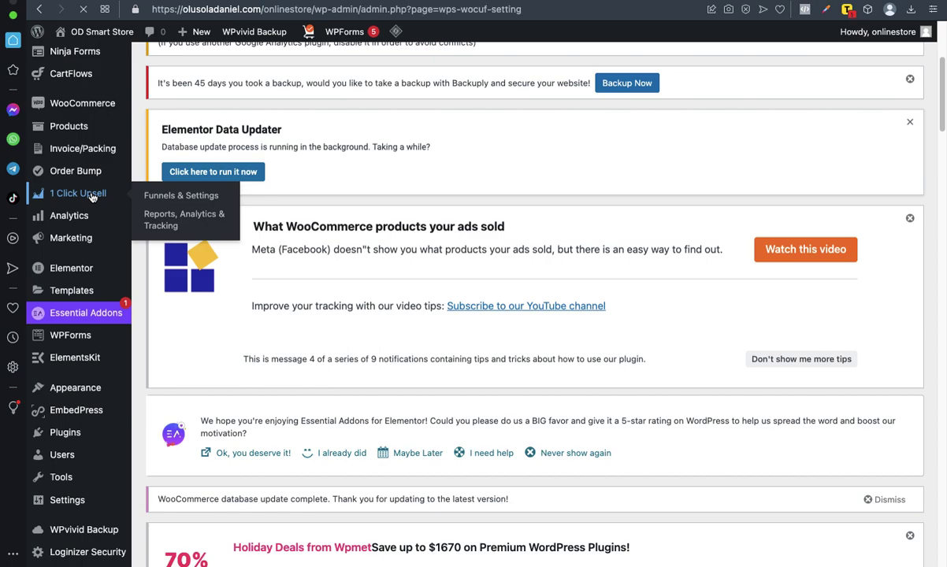
{"action": "scroll", "coordinate": [509, 253], "scroll_direction": "down", "scroll_amount": 15}
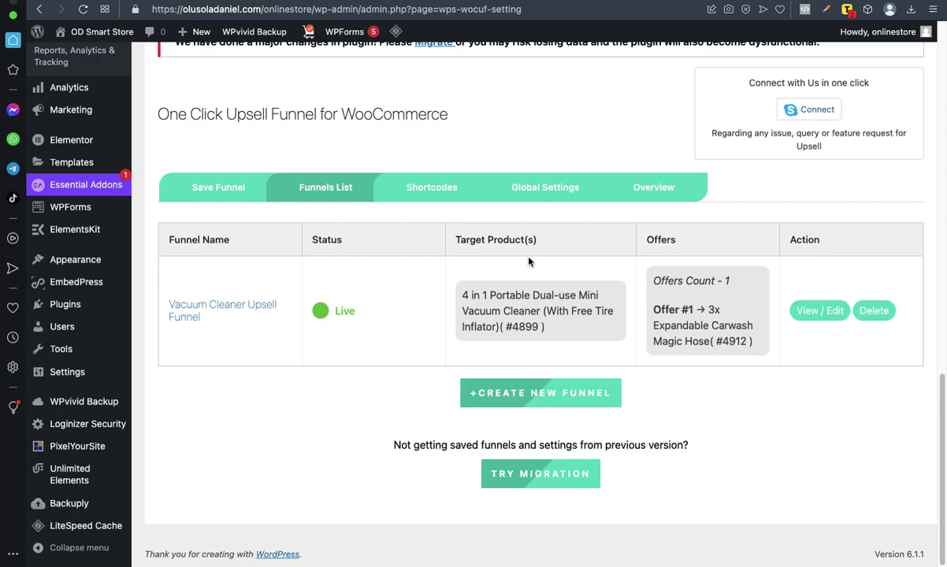
- Open the Vacuum Cleaner Upsell Funnel for viewing and editing
{"action": "scroll", "coordinate": [543, 271], "scroll_direction": "up", "scroll_amount": 1}
{"action": "scroll", "coordinate": [542, 272], "scroll_direction": "down", "scroll_amount": 1}
{"action": "left_click", "coordinate": [804, 312]}
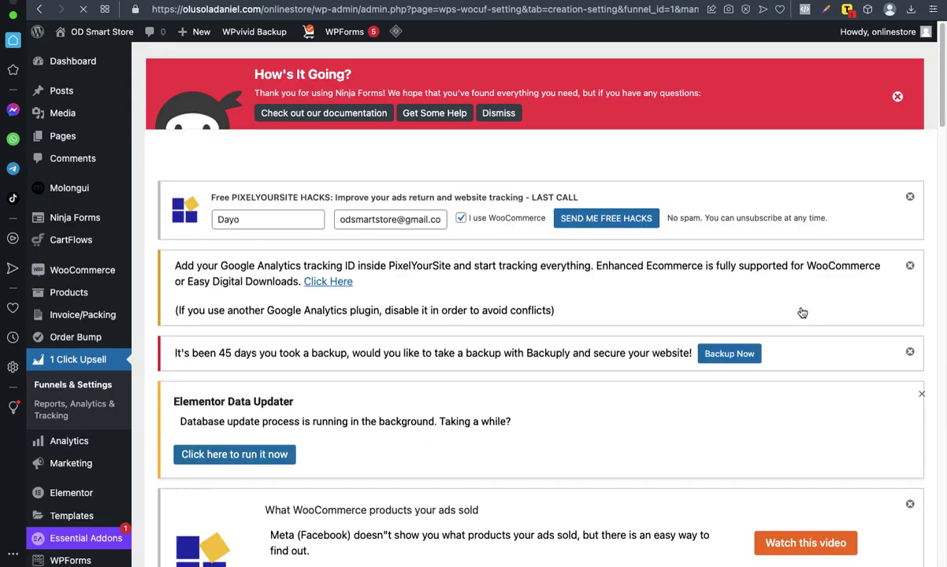
{"action": "scroll", "coordinate": [706, 338], "scroll_direction": "down", "scroll_amount": 4}
{"action": "scroll", "coordinate": [707, 340], "scroll_direction": "down", "scroll_amount": 12}
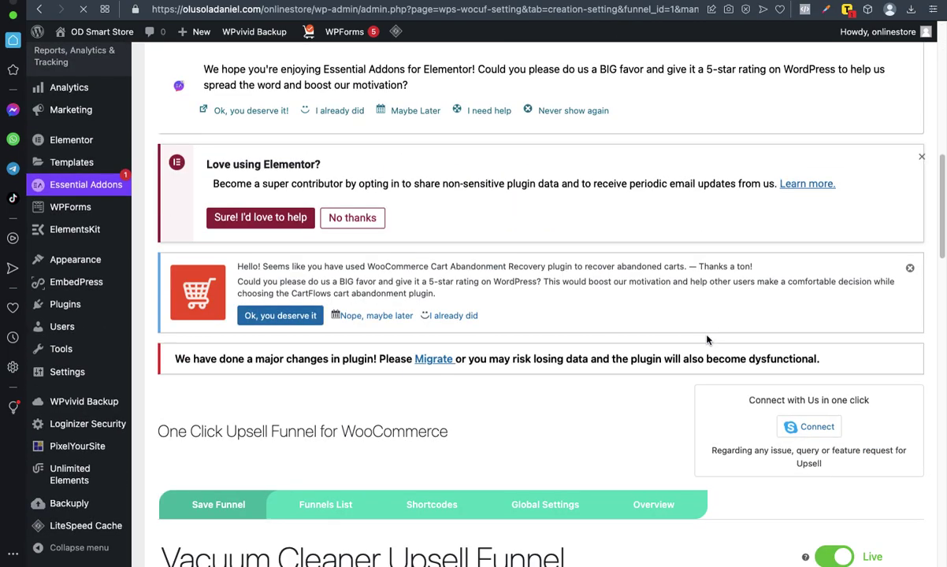
- Review the funnel's live status, name, target product, schedule and additional offer settings
{"action": "scroll", "coordinate": [788, 173], "scroll_direction": "up", "scroll_amount": 1}
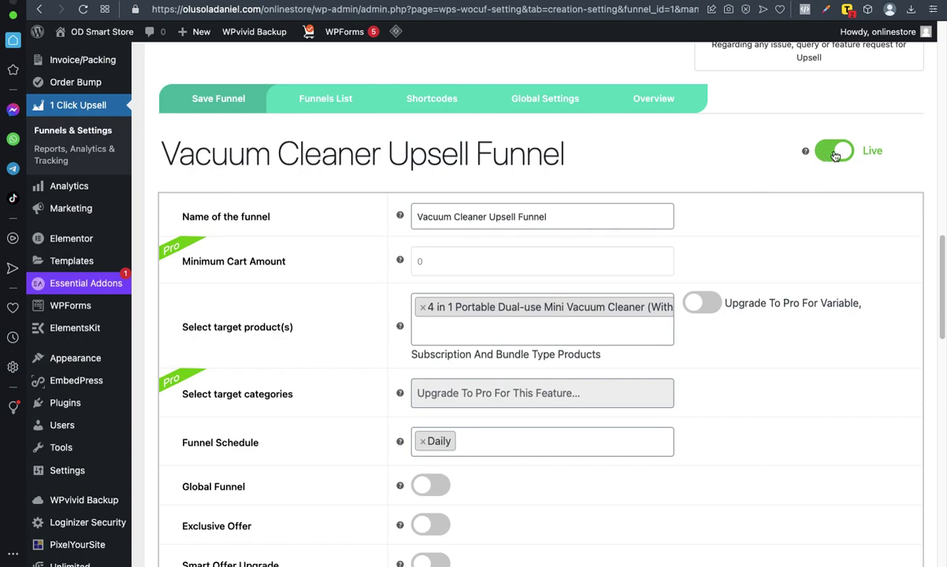
{"action": "scroll", "coordinate": [537, 243], "scroll_direction": "down", "scroll_amount": 1}
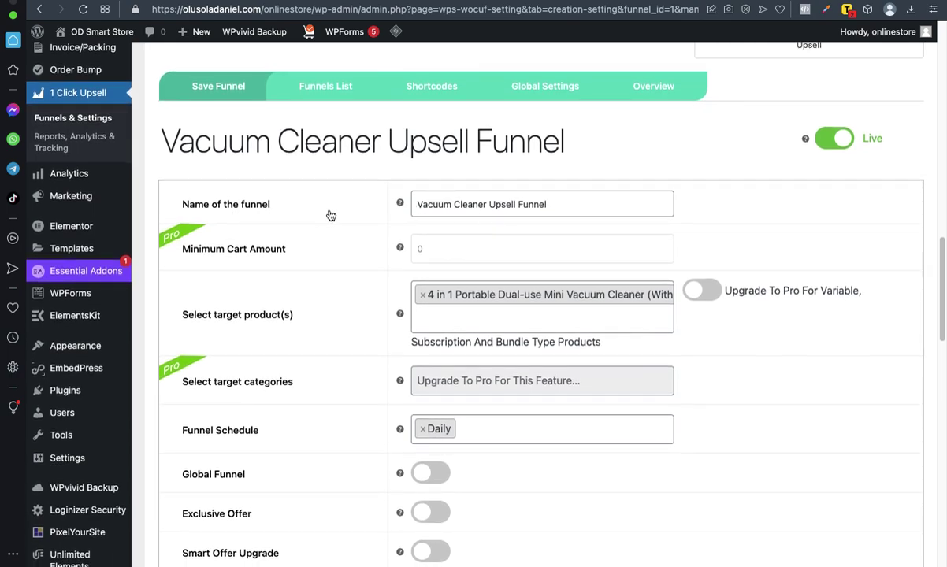
{"action": "scroll", "coordinate": [515, 305], "scroll_direction": "down", "scroll_amount": 3}
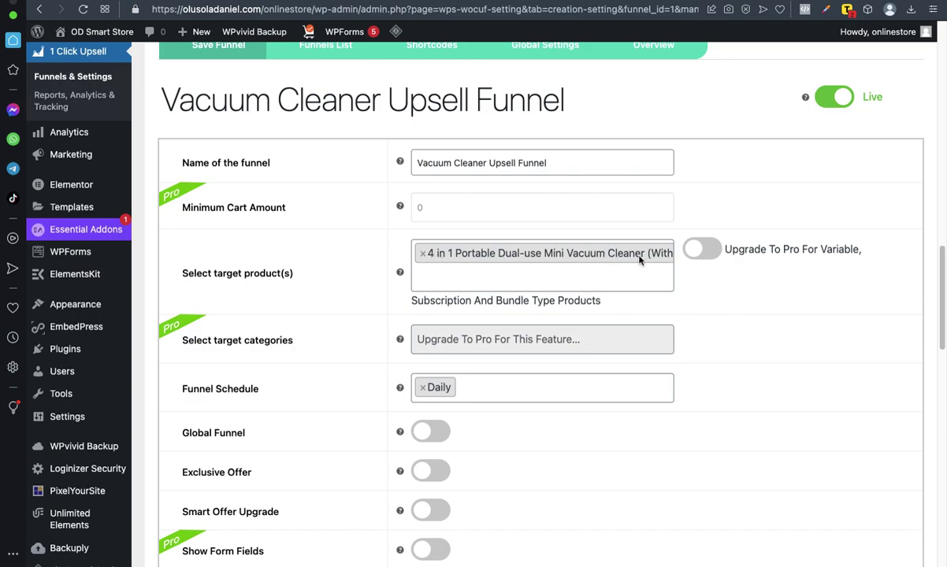
{"action": "scroll", "coordinate": [551, 268], "scroll_direction": "down", "scroll_amount": 5}
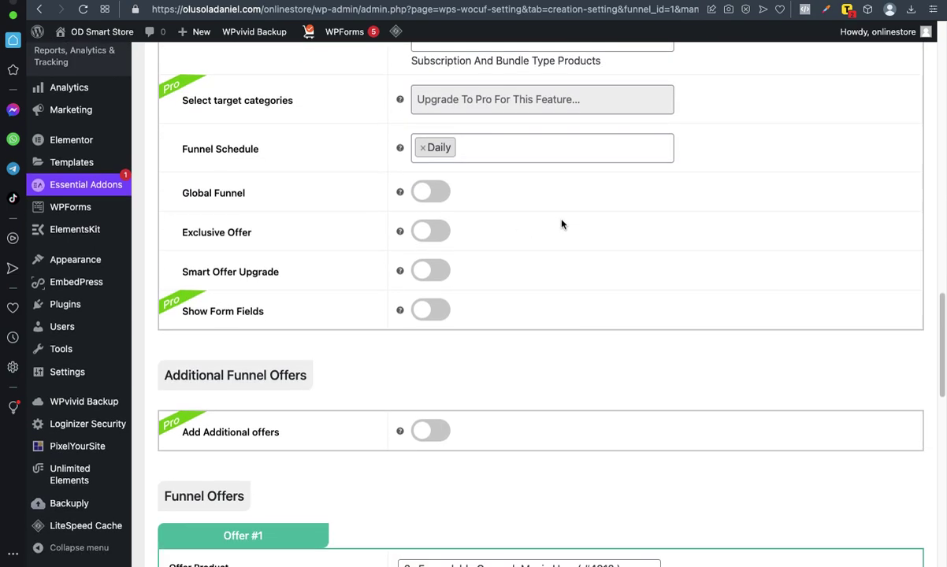
{"action": "scroll", "coordinate": [483, 219], "scroll_direction": "down", "scroll_amount": 6}
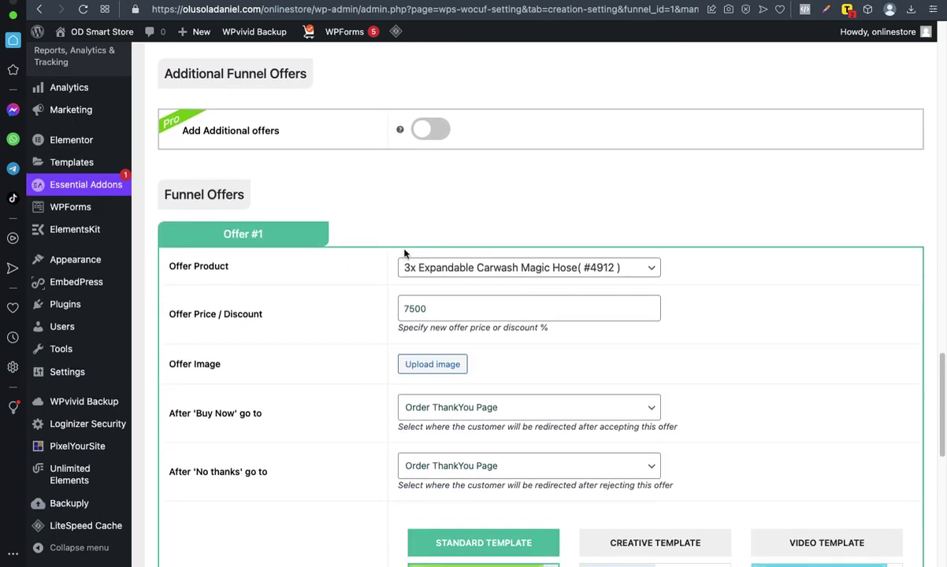
- Check Offer #1's product search without changing the product, and review its offer price and image settings
{"action": "left_click", "coordinate": [649, 268]}
{"action": "left_click", "coordinate": [558, 291]}
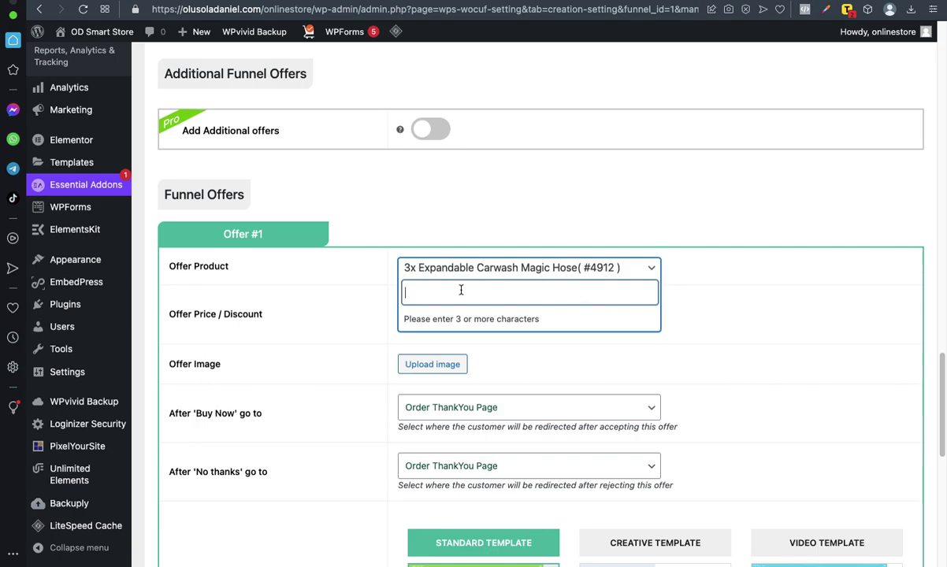
{"action": "left_click", "coordinate": [690, 258]}
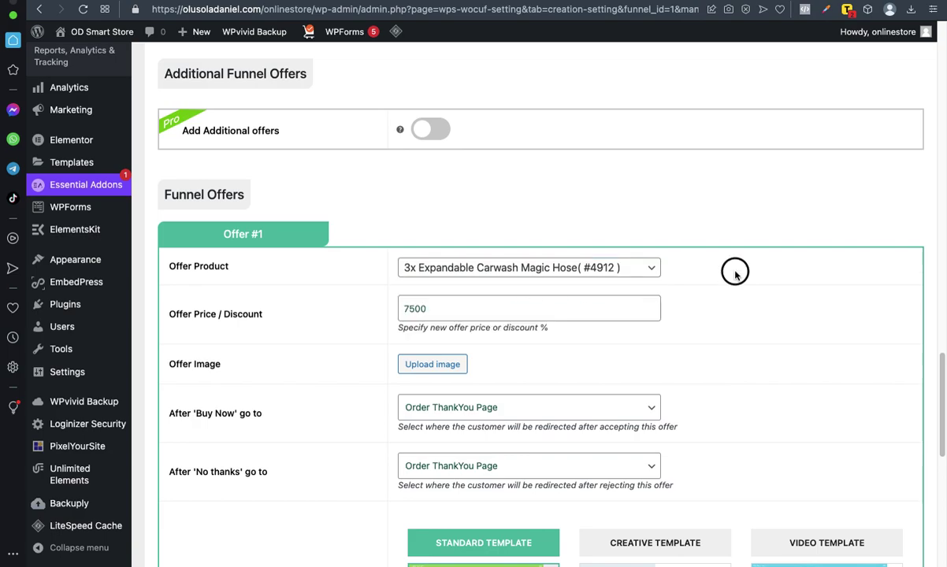
{"action": "scroll", "coordinate": [596, 303], "scroll_direction": "down", "scroll_amount": 1}
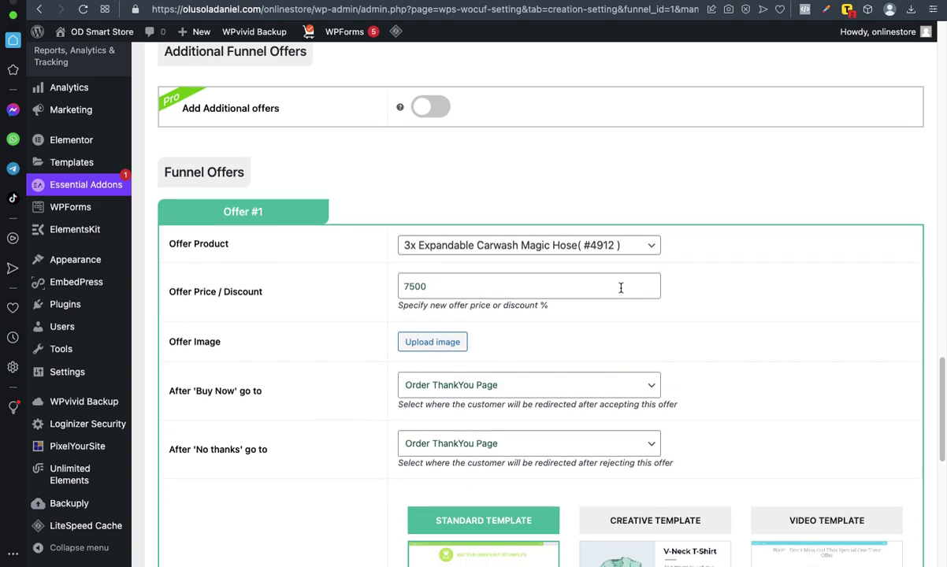
{"action": "scroll", "coordinate": [621, 289], "scroll_direction": "down", "scroll_amount": 4}
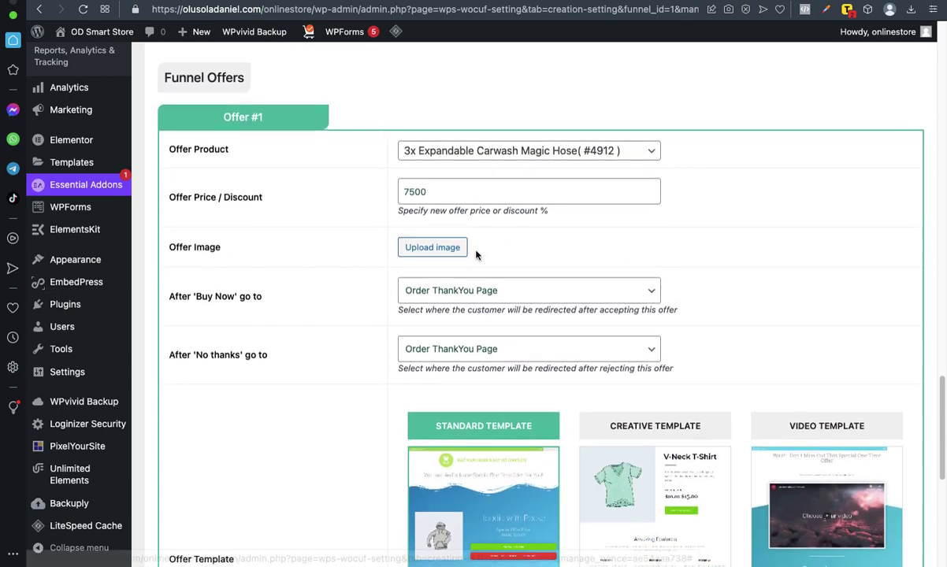
{"action": "scroll", "coordinate": [647, 251], "scroll_direction": "down", "scroll_amount": 1}
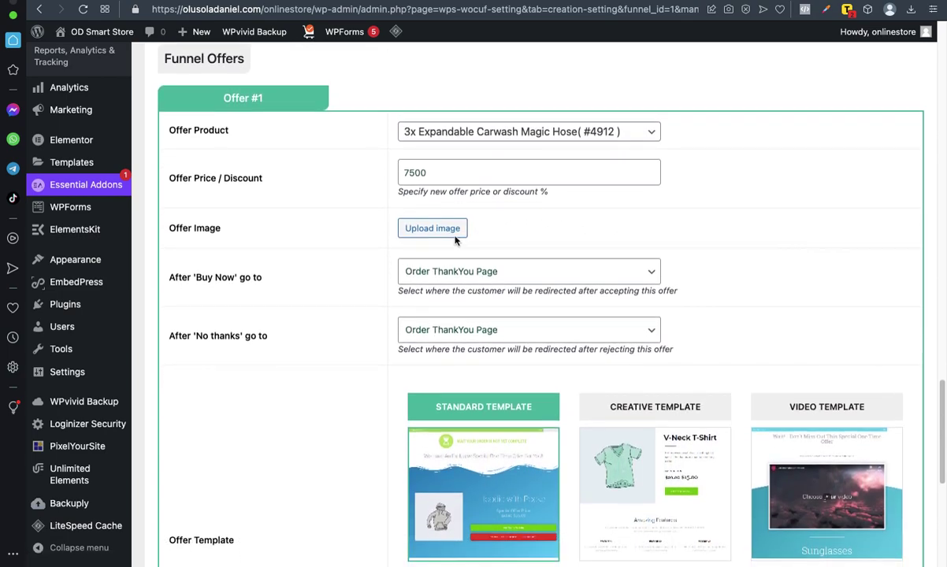
{"action": "scroll", "coordinate": [309, 284], "scroll_direction": "down", "scroll_amount": 1}
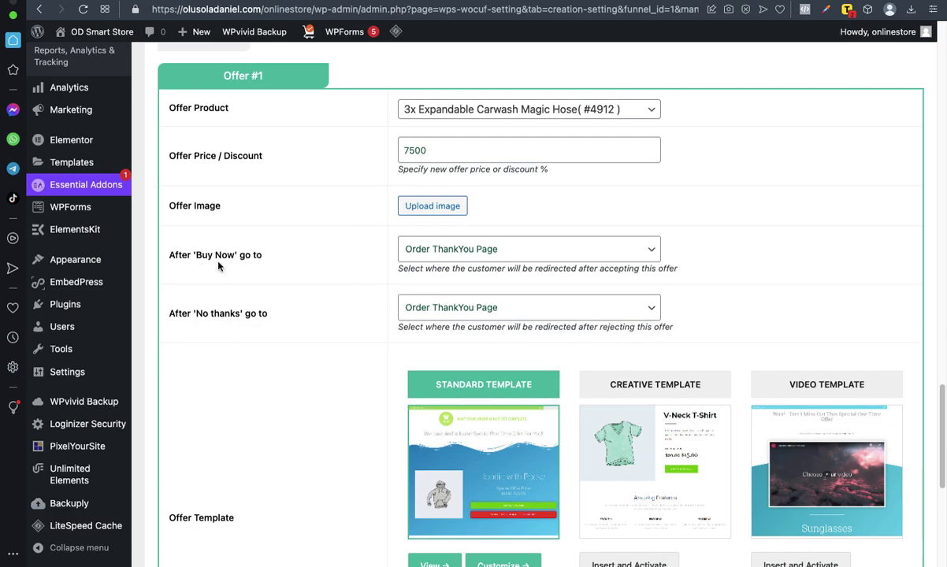
- Check which destination pages are offered after a customer accepts Offer #1 with 'Buy Now'
{"action": "left_click", "coordinate": [650, 250]}
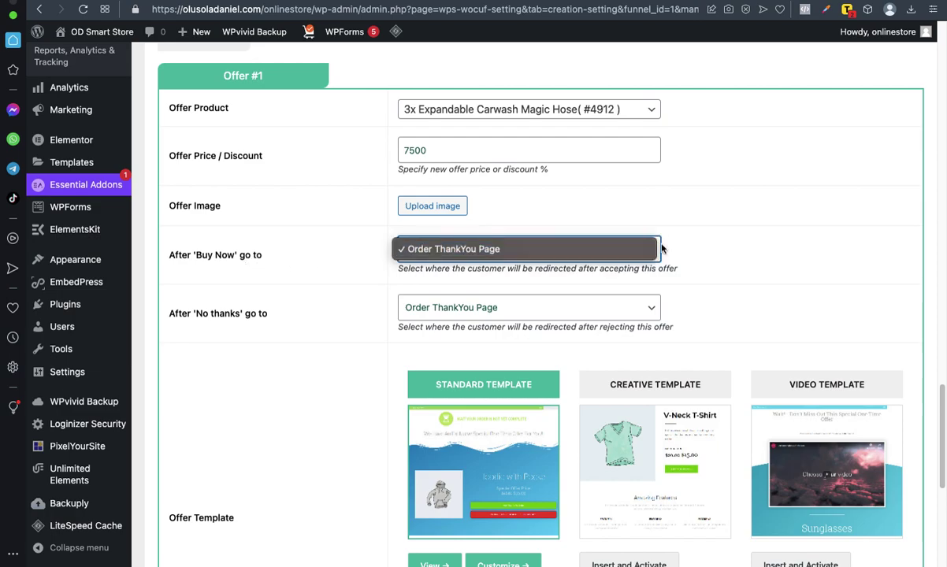
{"action": "left_click", "coordinate": [707, 250]}
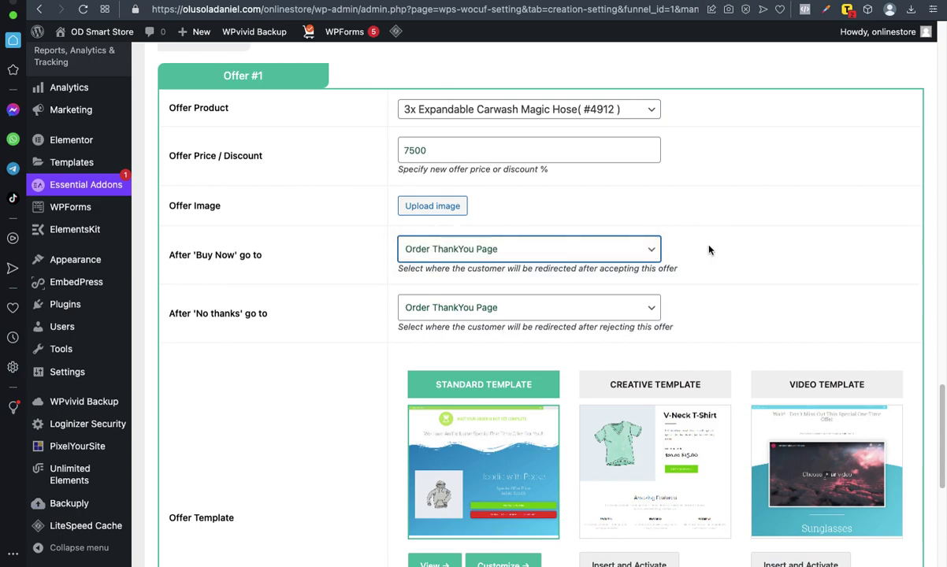
{"action": "left_click", "coordinate": [619, 250]}
{"action": "left_click", "coordinate": [723, 249]}
{"action": "left_click", "coordinate": [630, 251]}
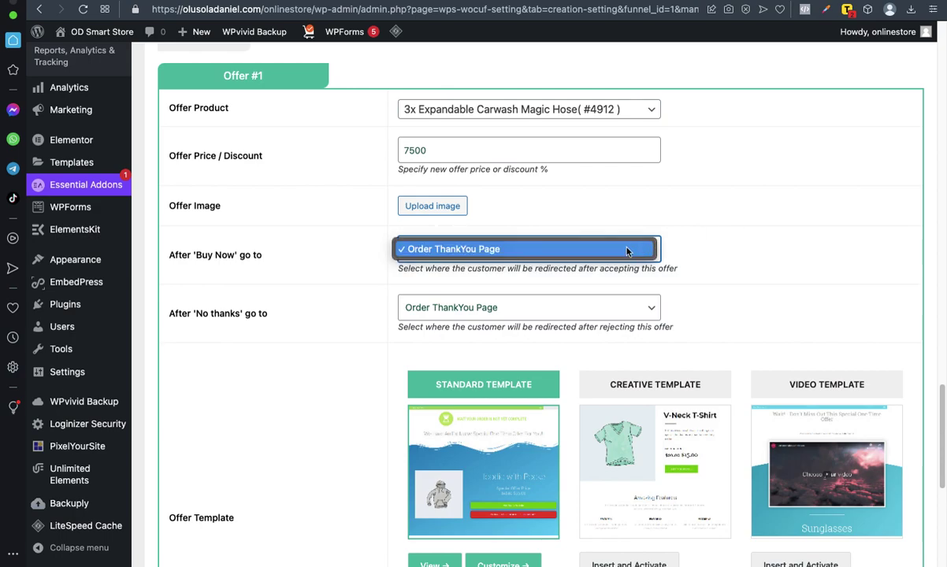
{"action": "left_click", "coordinate": [739, 244]}
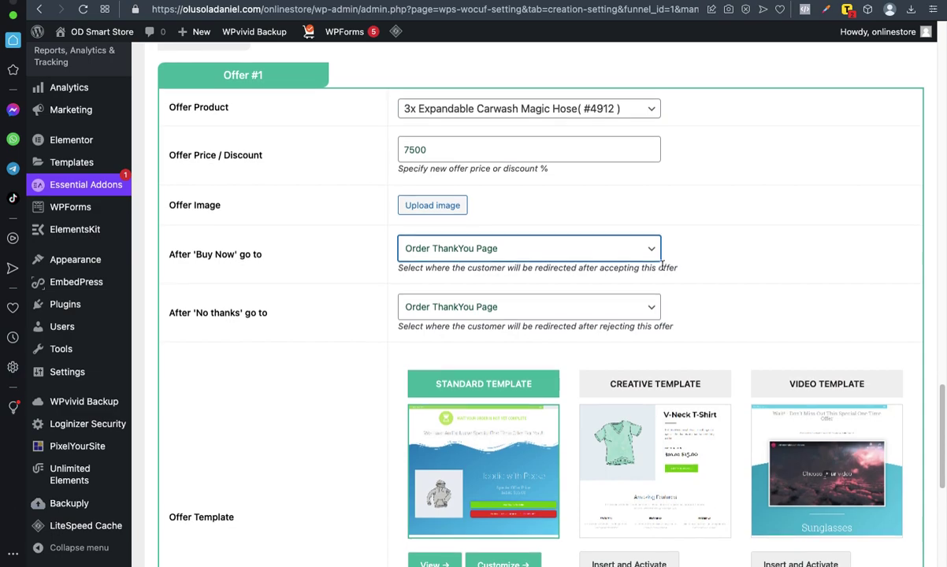
- Examine Offer #1's page templates, custom page link and the options for adding an offer or saving
{"action": "scroll", "coordinate": [662, 265], "scroll_direction": "down", "scroll_amount": 1}
{"action": "scroll", "coordinate": [557, 239], "scroll_direction": "up", "scroll_amount": 1}
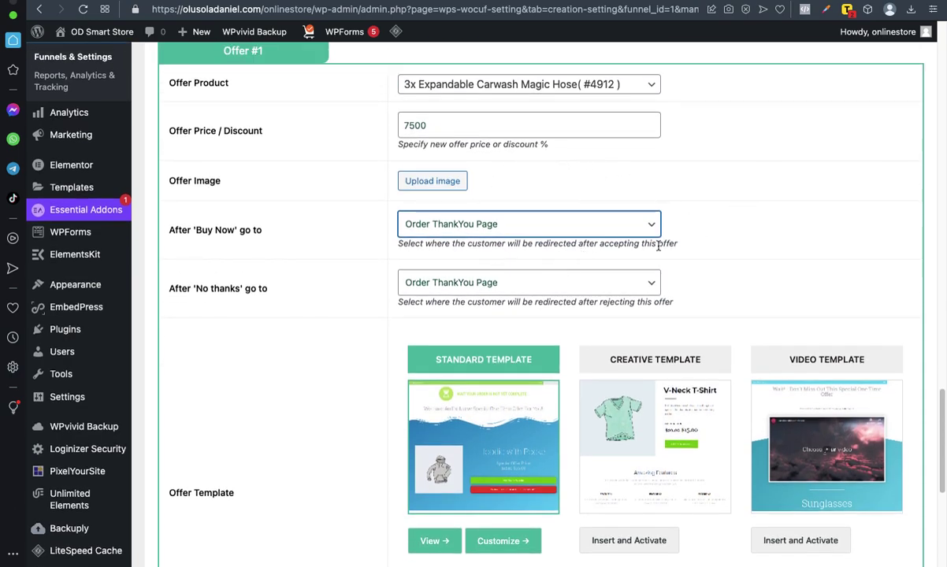
{"action": "scroll", "coordinate": [685, 244], "scroll_direction": "down", "scroll_amount": 5}
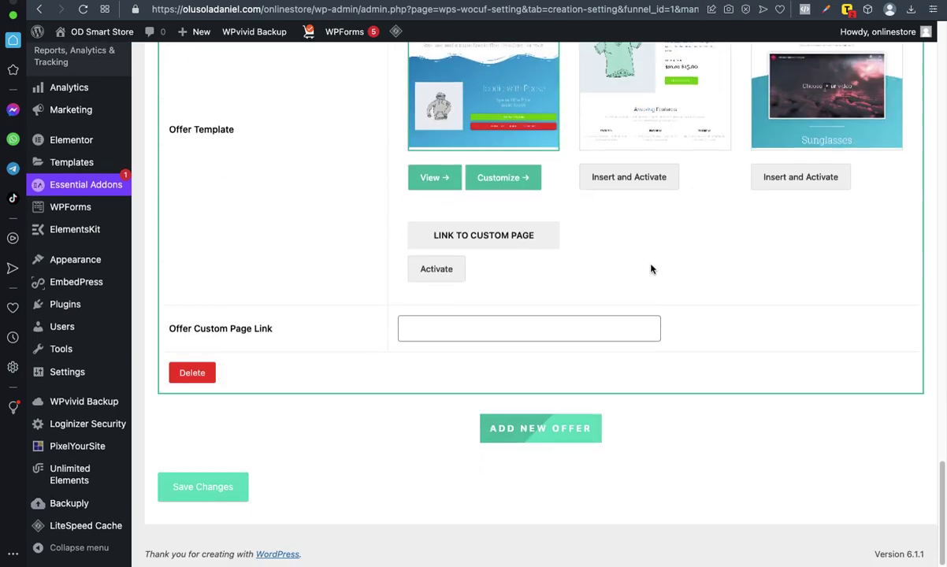
{"action": "scroll", "coordinate": [737, 318], "scroll_direction": "up", "scroll_amount": 8}
{"action": "scroll", "coordinate": [664, 277], "scroll_direction": "down", "scroll_amount": 8}
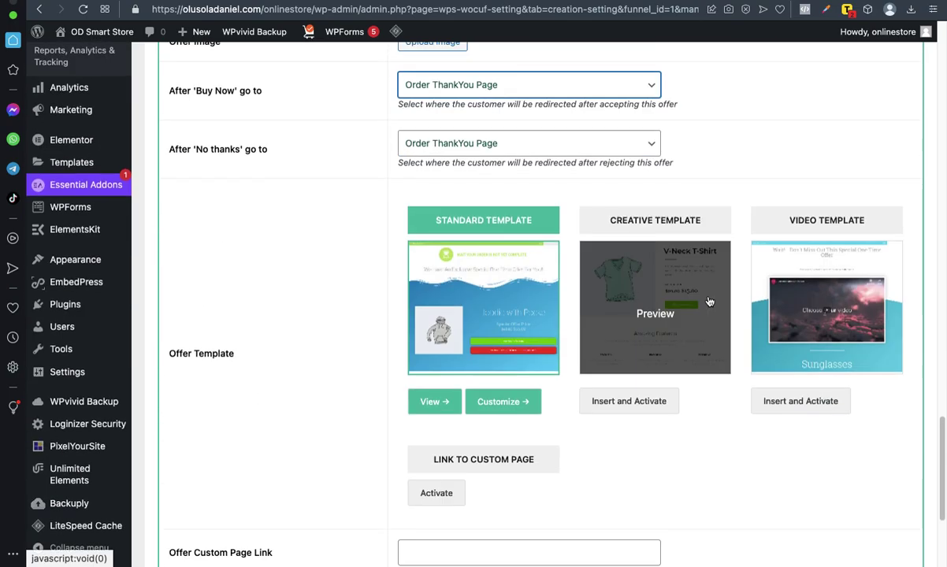
- Leave the Vacuum Cleaner Upsell Funnel settings and return to the WordPress dashboard
{"action": "scroll", "coordinate": [696, 343], "scroll_direction": "up", "scroll_amount": 20}
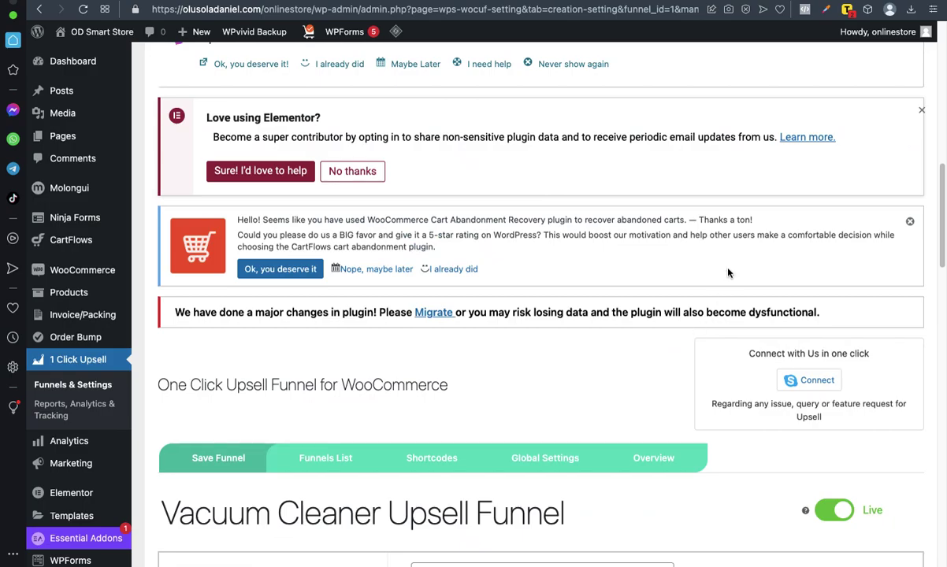
{"action": "scroll", "coordinate": [102, 217], "scroll_direction": "up", "scroll_amount": 6}
{"action": "left_click", "coordinate": [65, 60]}
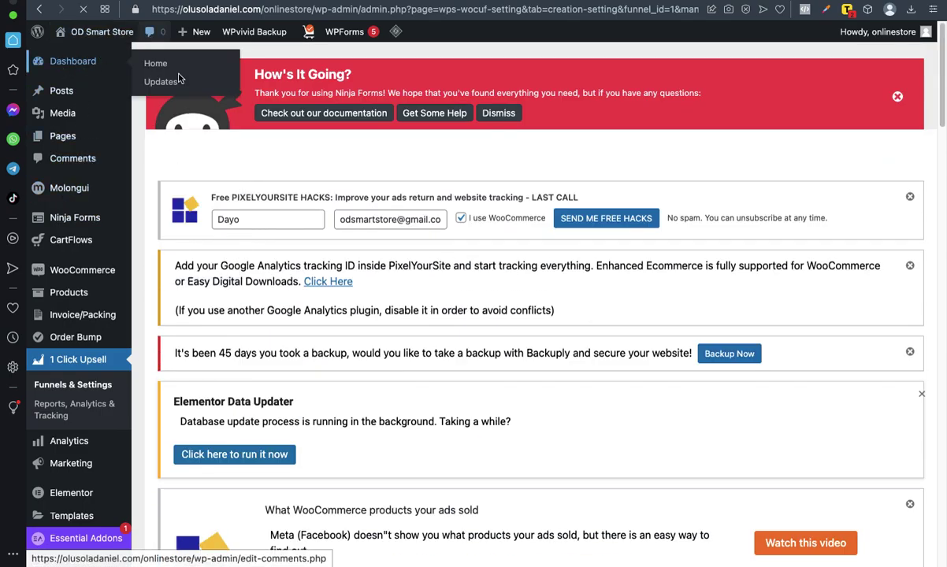